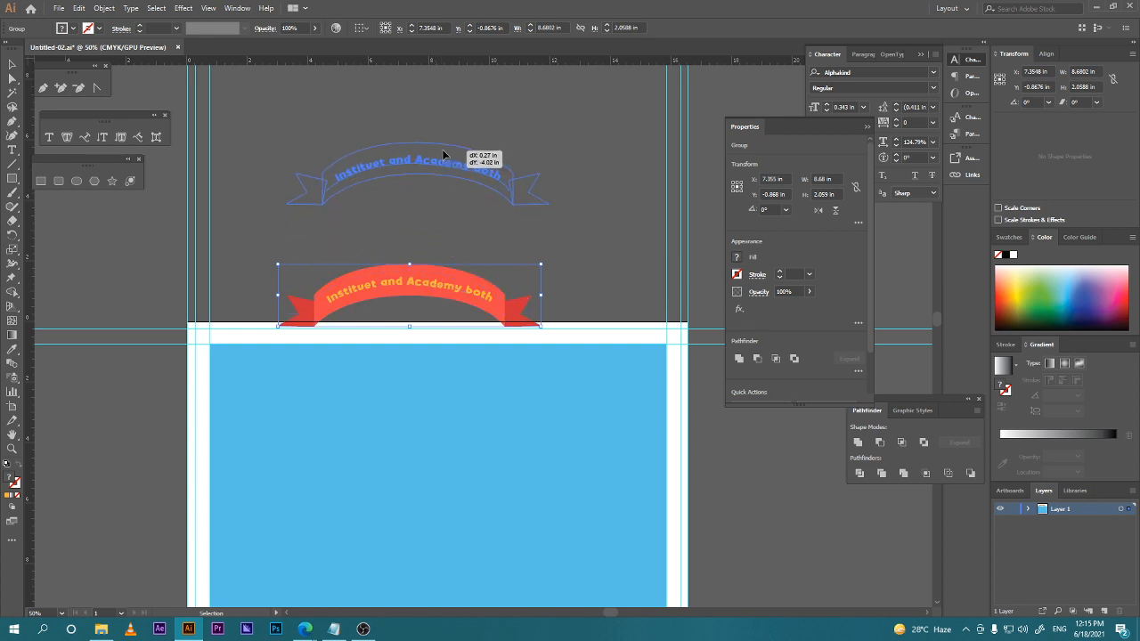
# Move the red banner group well above the artboard and stretch it to about 11.4 by 3.1 in.
pyautogui.click(559, 240)
pyautogui.click(457, 186)
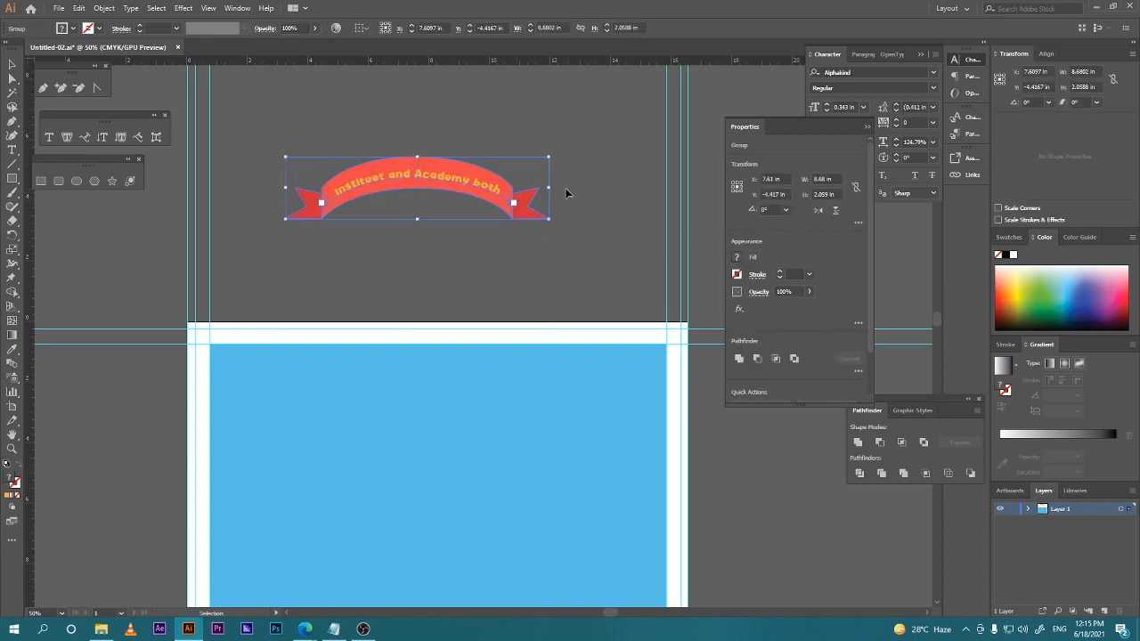
pyautogui.moveTo(548, 218); pyautogui.dragTo(592, 252)
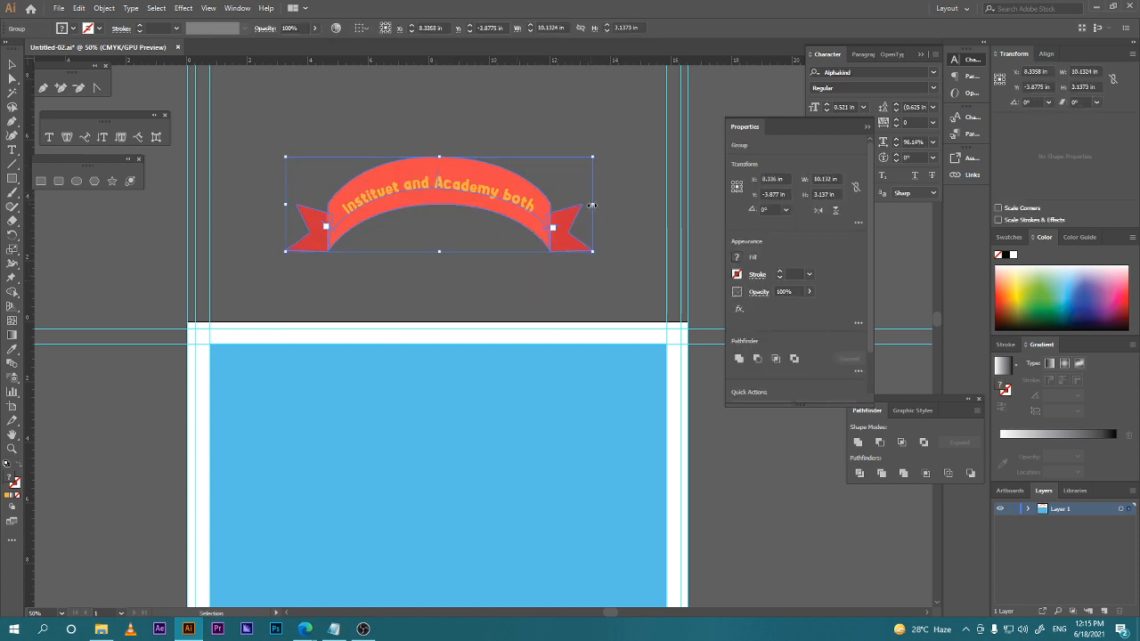
pyautogui.moveTo(593, 204); pyautogui.dragTo(633, 204)
# Scale the banner down to about 7.3 by 2 in and reposition it above the artboard.
pyautogui.click(374, 241)
pyautogui.moveTo(373, 236); pyautogui.dragTo(475, 220)
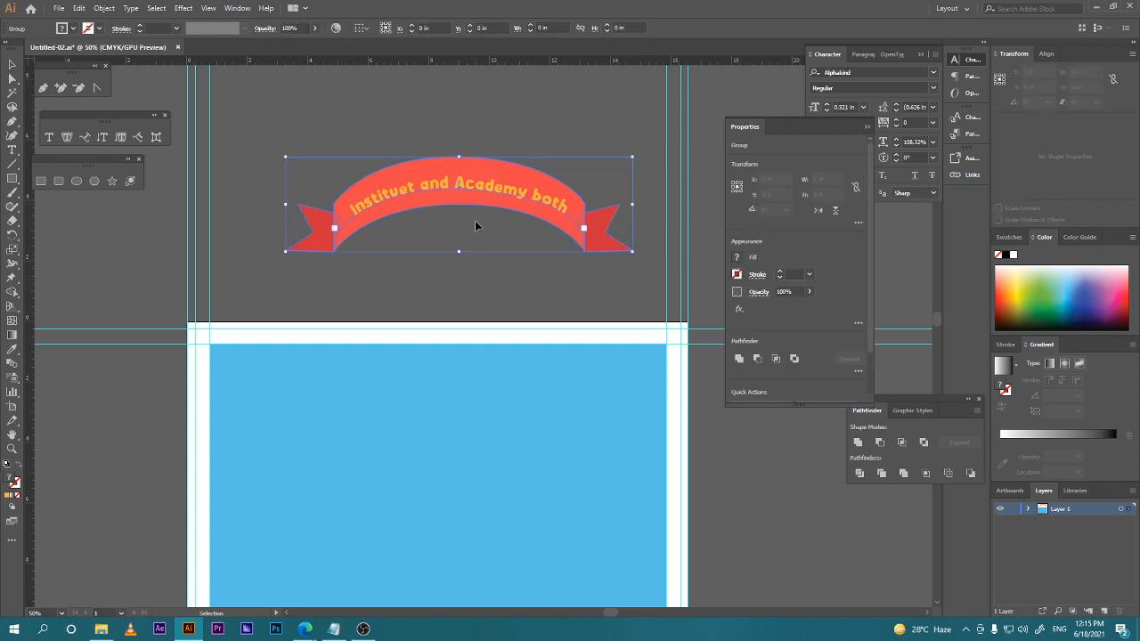
pyautogui.moveTo(481, 177); pyautogui.dragTo(452, 167)
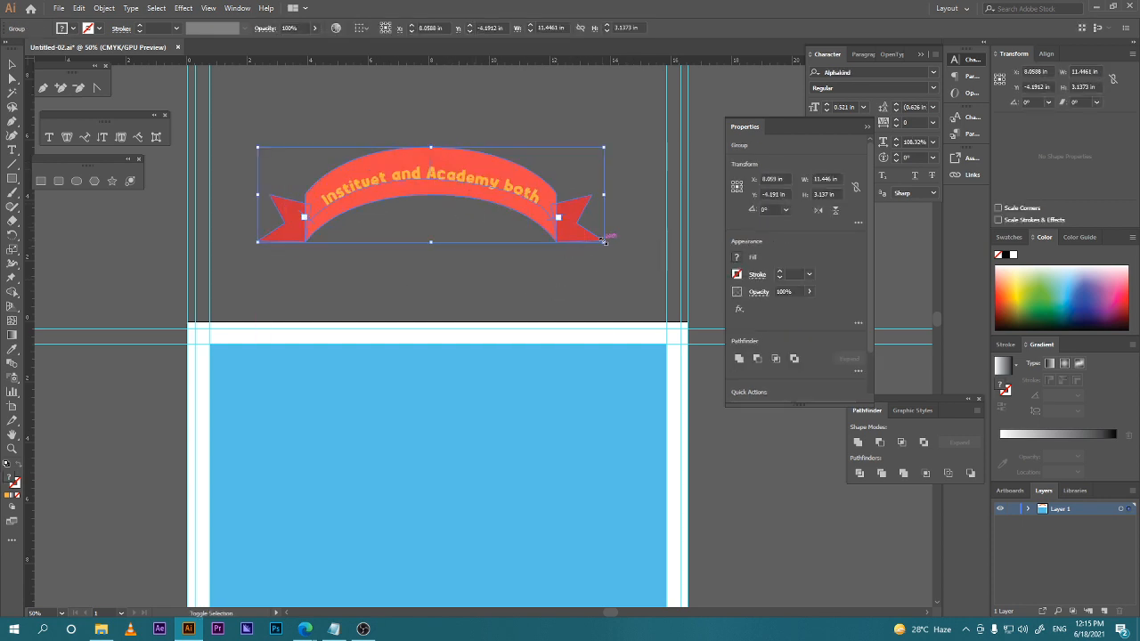
pyautogui.moveTo(604, 241); pyautogui.dragTo(479, 208)
pyautogui.moveTo(420, 166); pyautogui.dragTo(501, 175)
pyautogui.click(439, 337)
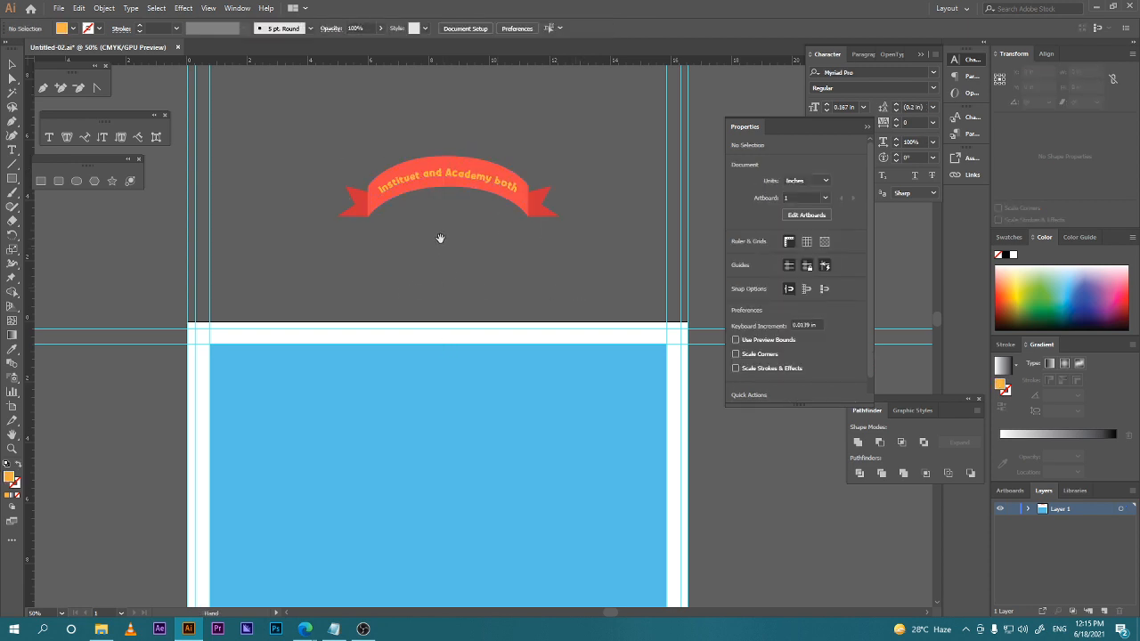
# Switch to the Google Meet window to check the call, and return to Illustrator.
pyautogui.moveTo(437, 238); pyautogui.dragTo(371, 431)
pyautogui.moveTo(395, 352); pyautogui.dragTo(386, 126)
pyautogui.click(389, 298)
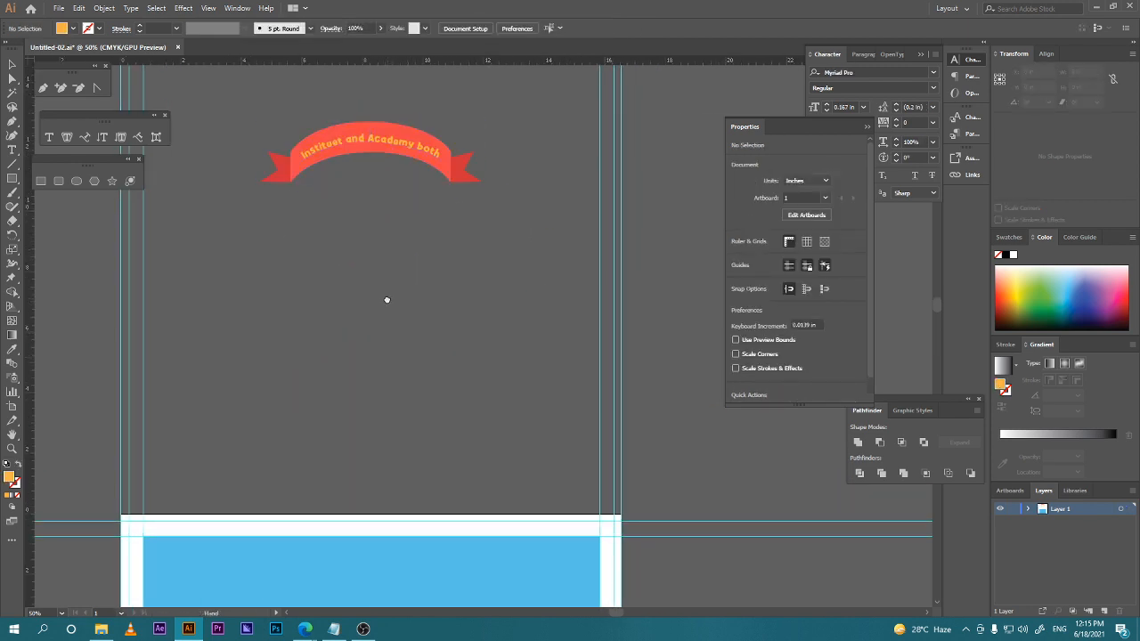
pyautogui.moveTo(386, 302); pyautogui.dragTo(381, 336)
pyautogui.click(305, 634)
pyautogui.click(271, 606)
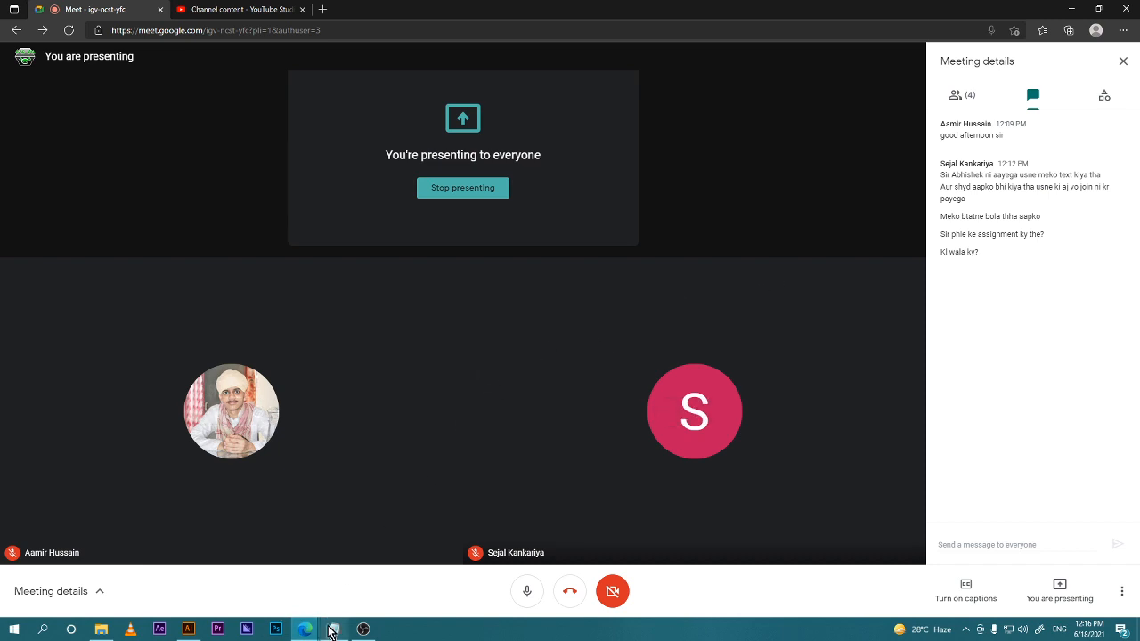
pyautogui.click(188, 629)
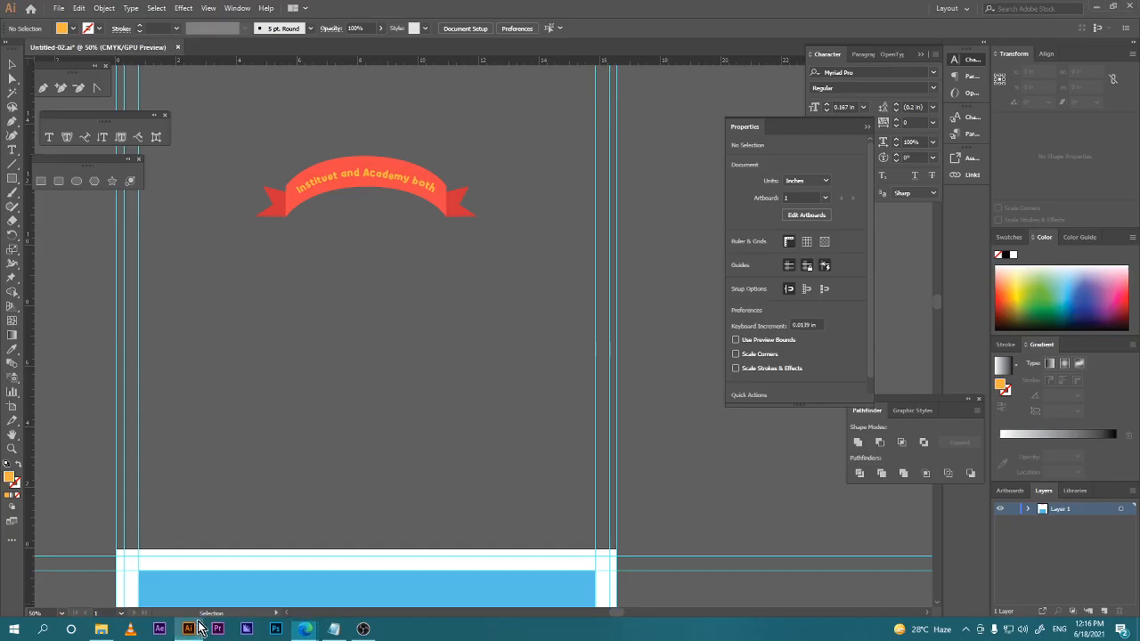
# Draw an orange ellipse about 4.94 by 6.35 in below the banner.
pyautogui.click(78, 183)
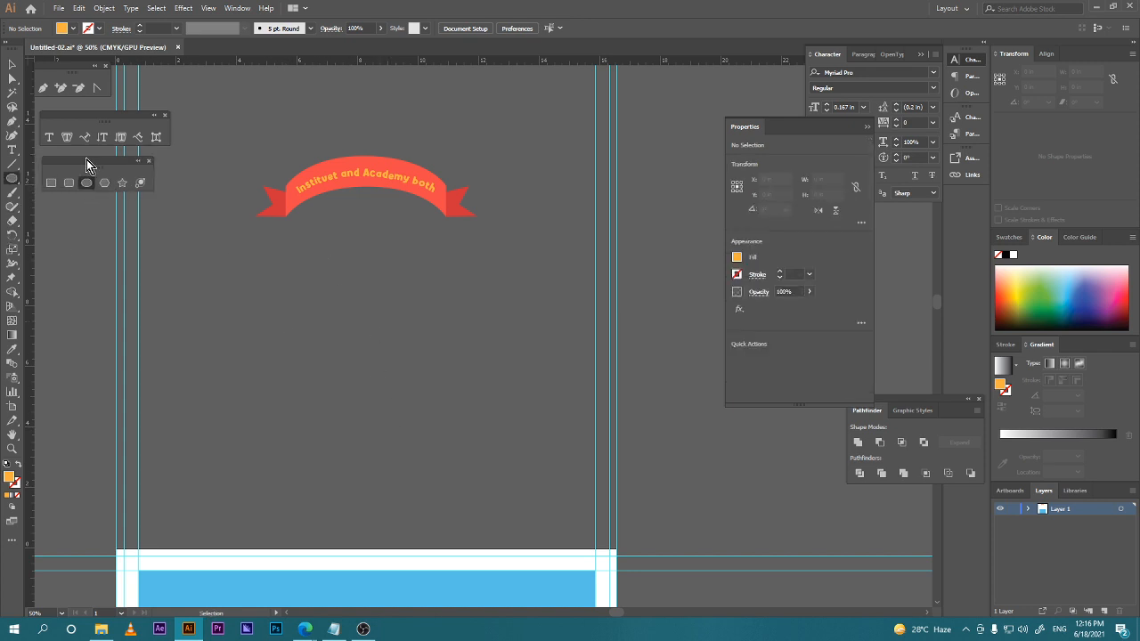
pyautogui.click(12, 178)
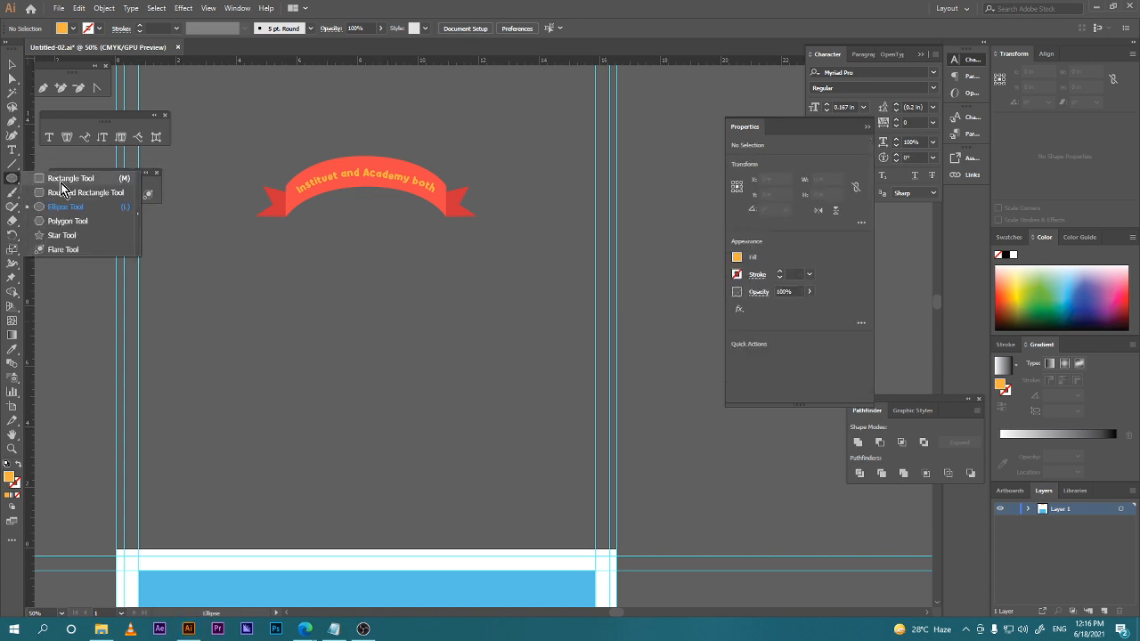
pyautogui.click(139, 218)
pyautogui.moveTo(78, 189); pyautogui.dragTo(122, 174)
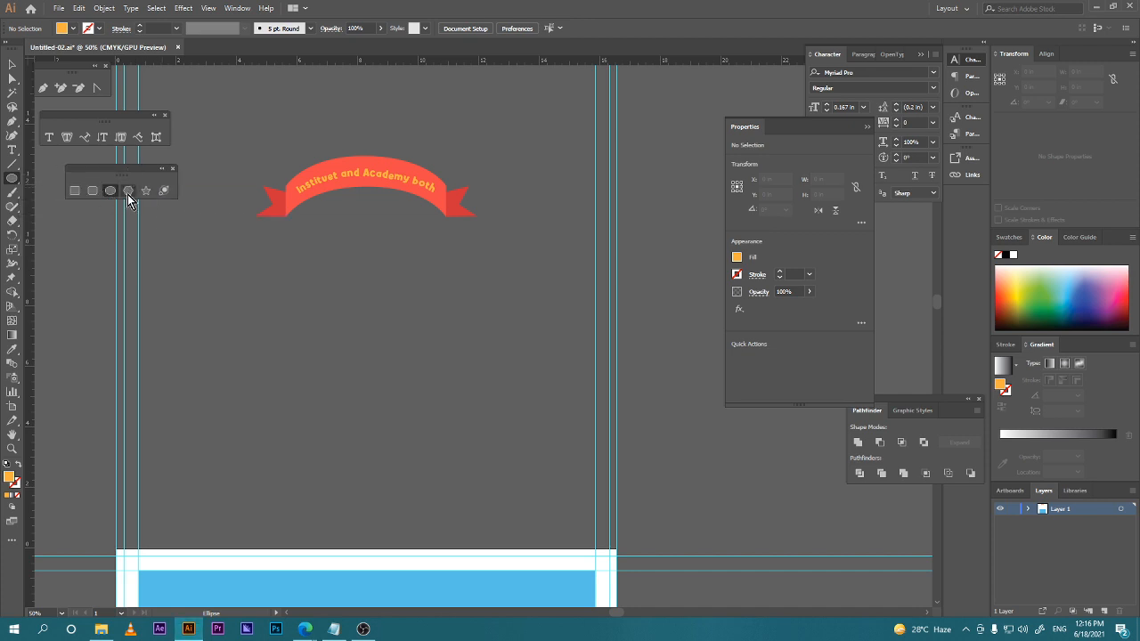
pyautogui.moveTo(343, 245); pyautogui.dragTo(492, 436)
# Move the orange ellipse so it sits centred beneath the banner.
pyautogui.click(12, 64)
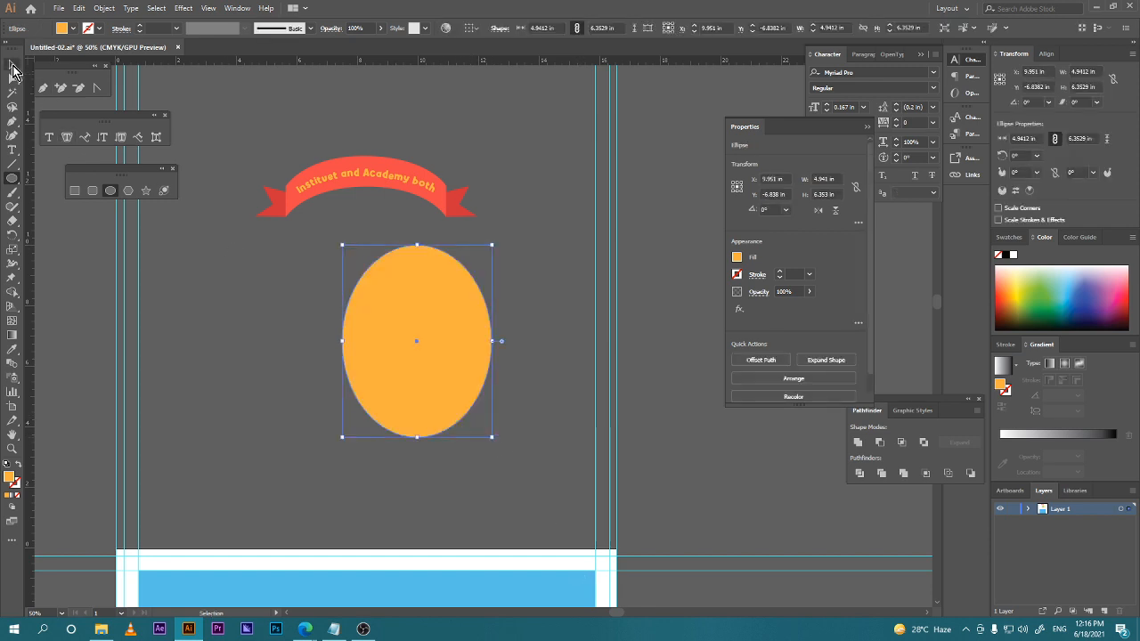
pyautogui.moveTo(415, 348)
pyautogui.mouseDown()
pyautogui.moveTo(365, 314)
pyautogui.moveTo(395, 347)
pyautogui.mouseUp()
pyautogui.click(440, 342)
pyautogui.click(408, 331)
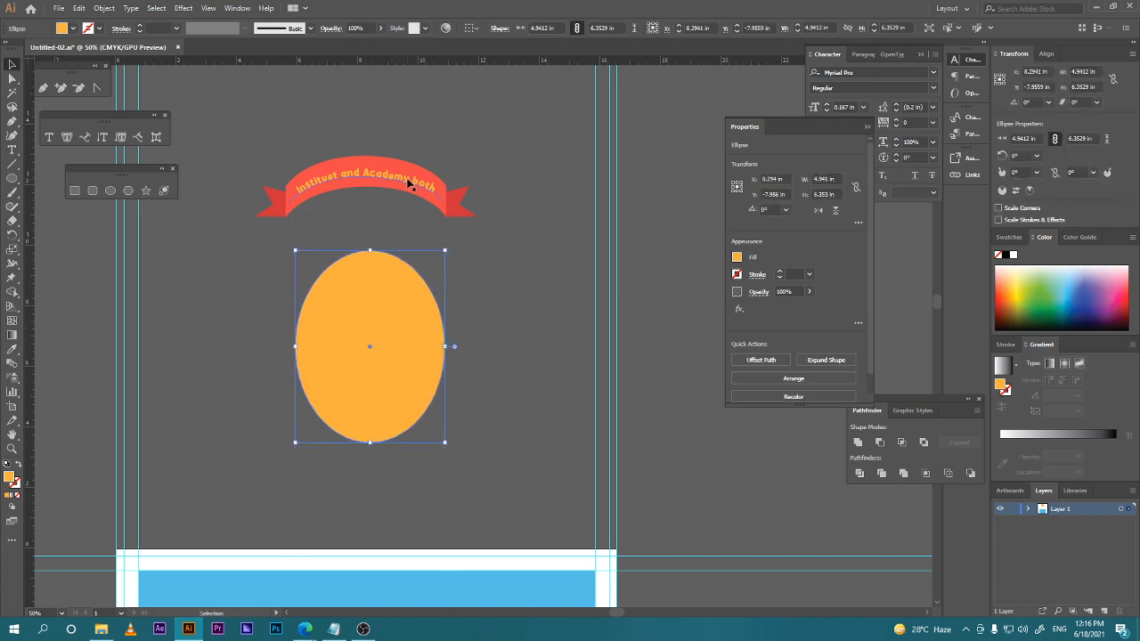
# Move the banner over the lower part of the ellipse and bring it to the front.
pyautogui.click(401, 190)
pyautogui.moveTo(402, 191); pyautogui.dragTo(419, 401)
pyautogui.click(552, 305)
pyautogui.click(412, 117)
pyautogui.click(458, 372)
pyautogui.click(448, 424)
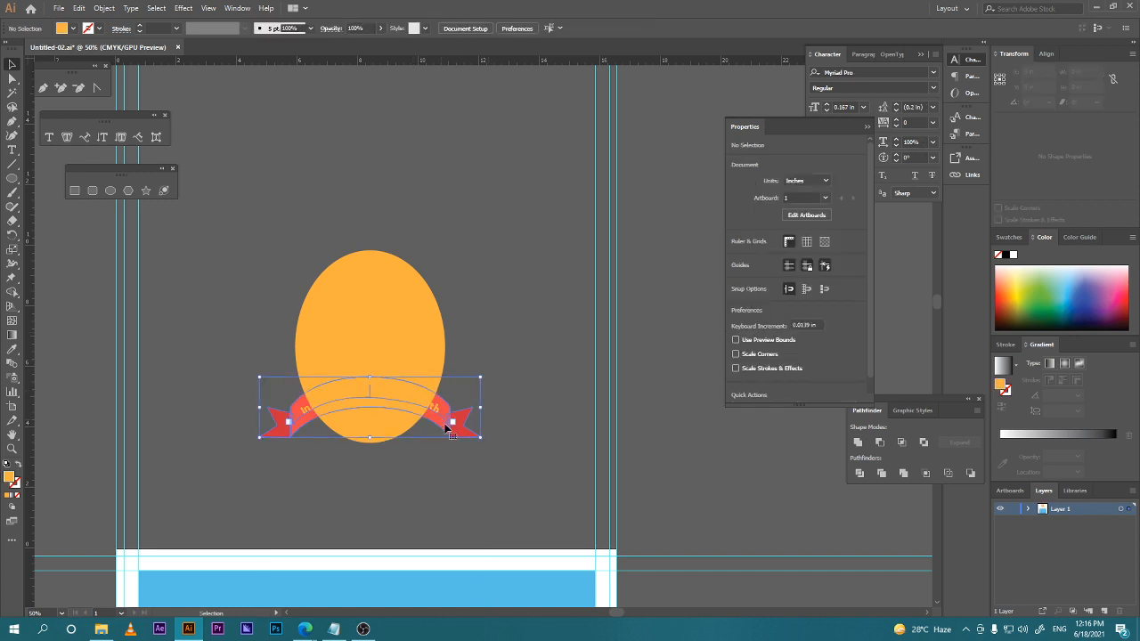
pyautogui.press('a')
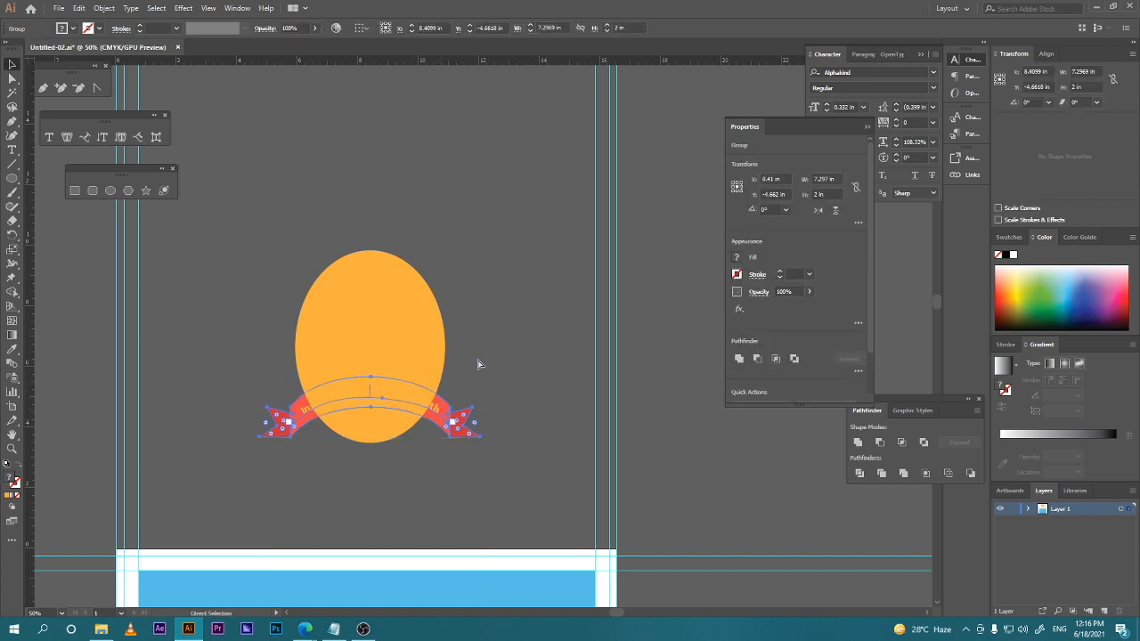
pyautogui.hotkey('ctrl', 'shift', ']')
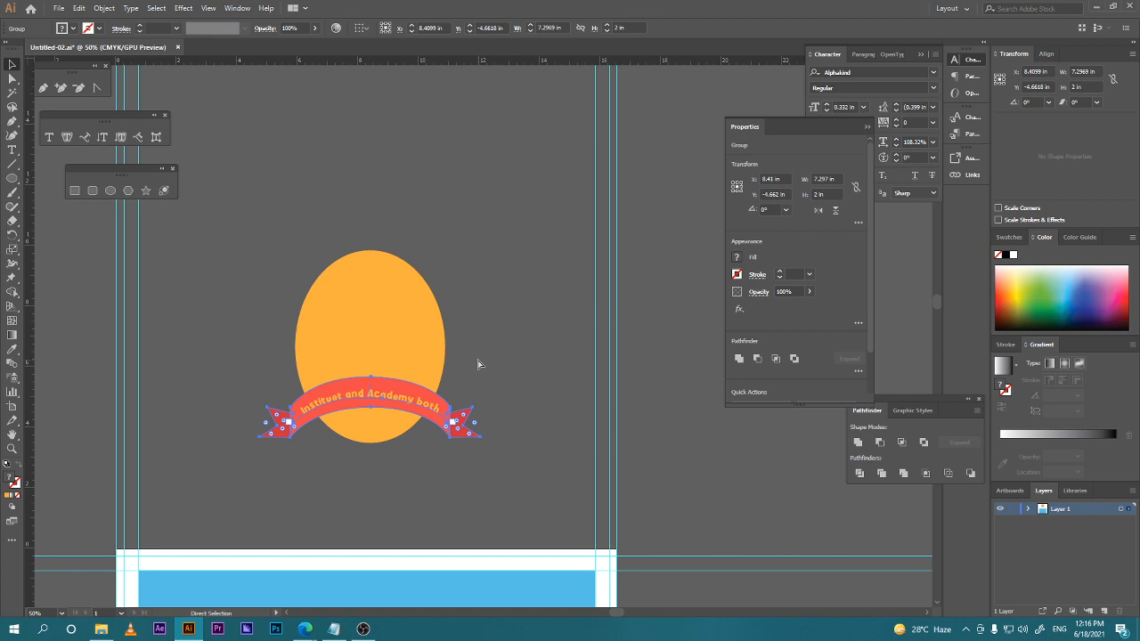
# Shift the banner slightly down and to the right over the ellipse.
pyautogui.press('v')
pyautogui.click(479, 361)
pyautogui.click(416, 407)
pyautogui.moveTo(416, 407); pyautogui.dragTo(422, 412)
pyautogui.click(465, 384)
# Open the banner group in isolation to reach its curved text, and leave isolation mode.
pyautogui.doubleClick(417, 412)
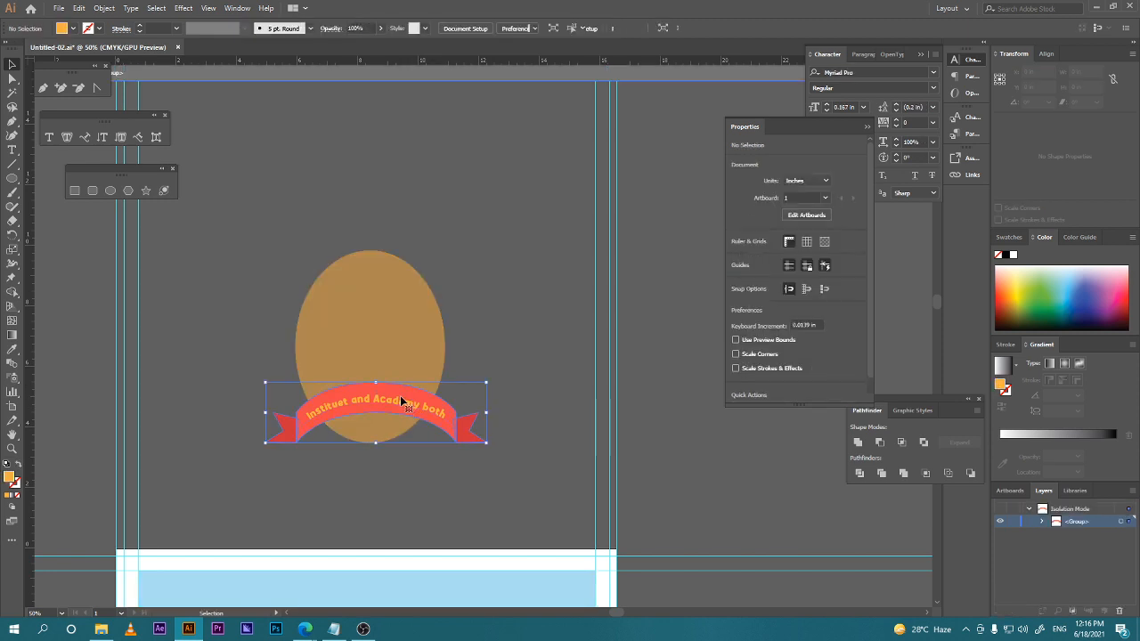
pyautogui.click(403, 402)
pyautogui.doubleClick(405, 402)
pyautogui.click(466, 356)
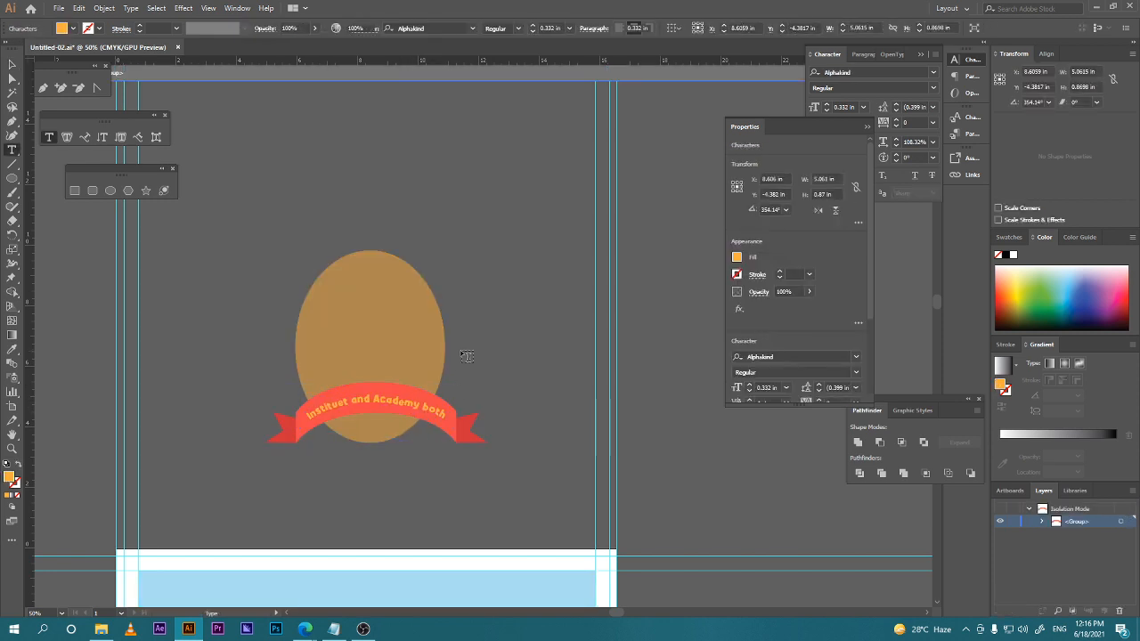
pyautogui.click(11, 66)
pyautogui.doubleClick(554, 276)
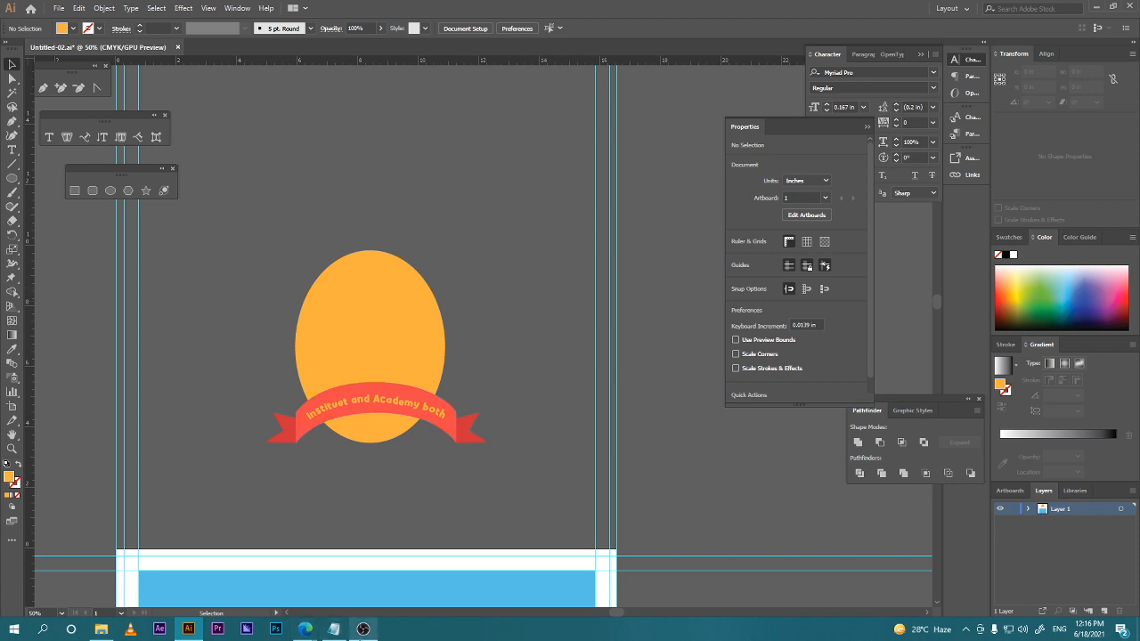
# Select the banner and isolate its group with the Isolate Selected Group command.
pyautogui.click(363, 629)
pyautogui.click(362, 629)
pyautogui.rightClick(359, 396)
pyautogui.click(346, 399)
pyautogui.rightClick(347, 398)
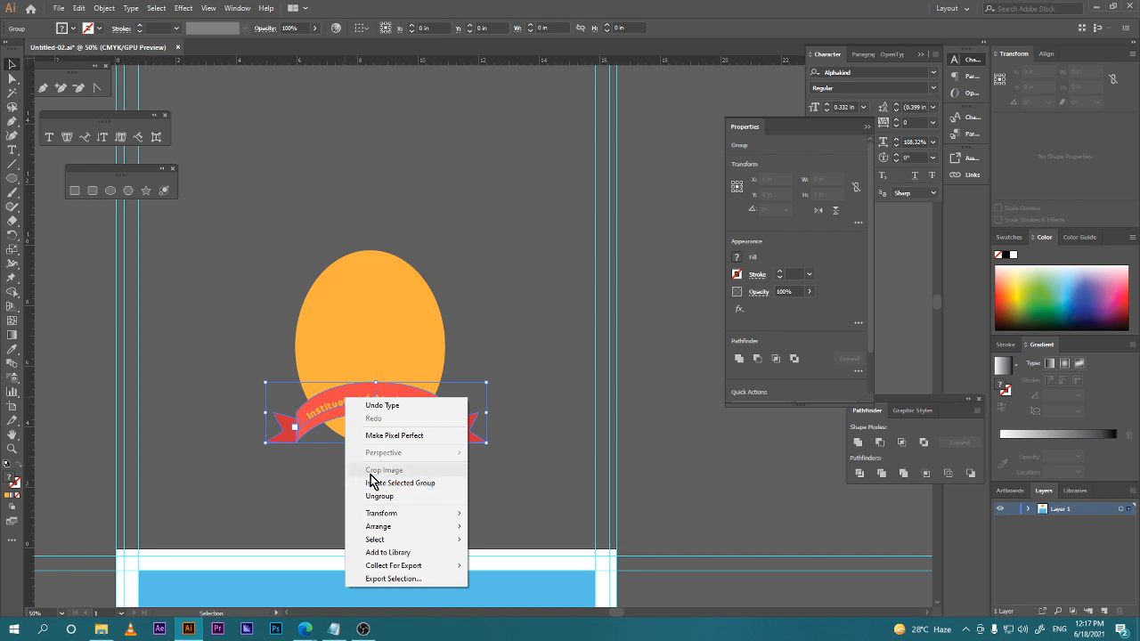
pyautogui.click(379, 486)
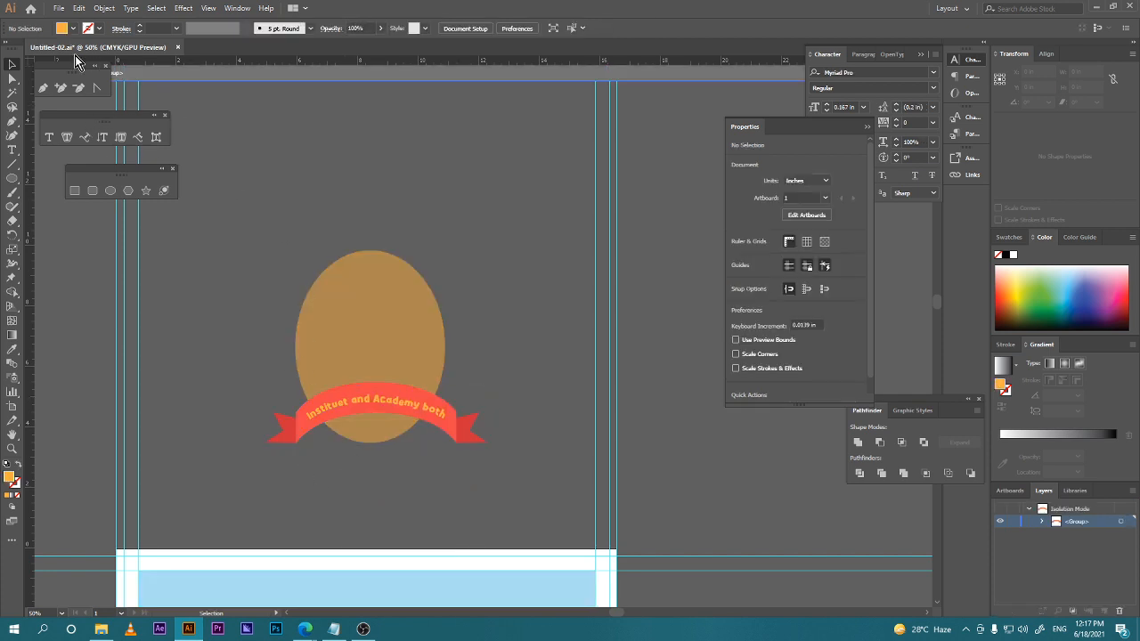
# Rearrange the floating type, shape and pen tool panels to uncover the isolation mode breadcrumb.
pyautogui.moveTo(76, 71); pyautogui.dragTo(92, 265)
pyautogui.moveTo(109, 117); pyautogui.dragTo(101, 115)
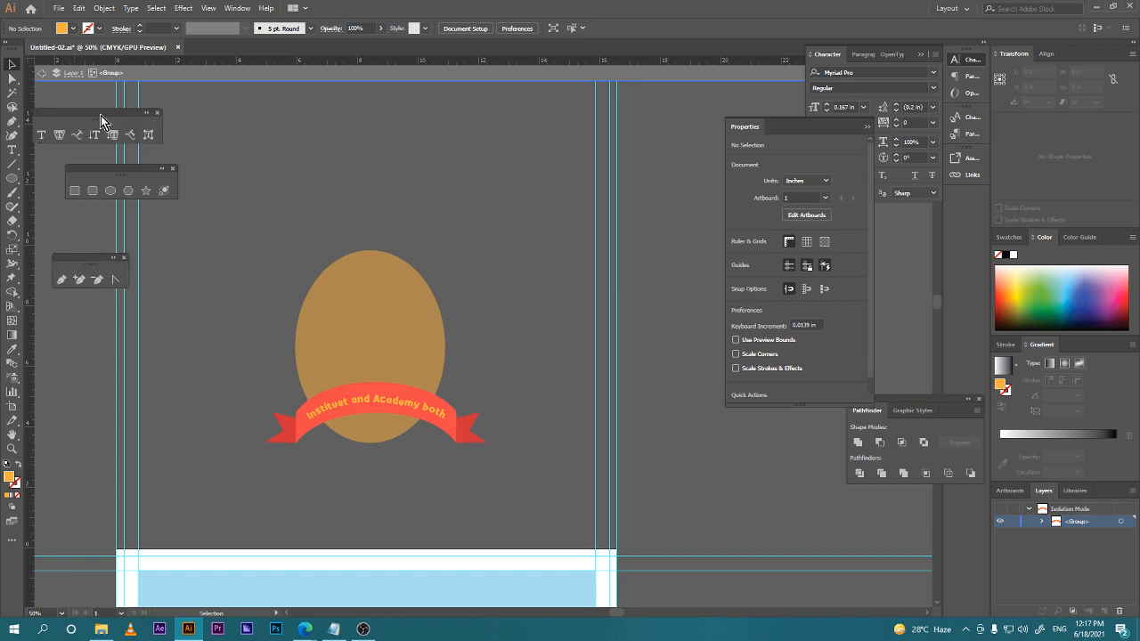
pyautogui.moveTo(124, 165); pyautogui.dragTo(93, 168)
pyautogui.moveTo(98, 259); pyautogui.dragTo(80, 233)
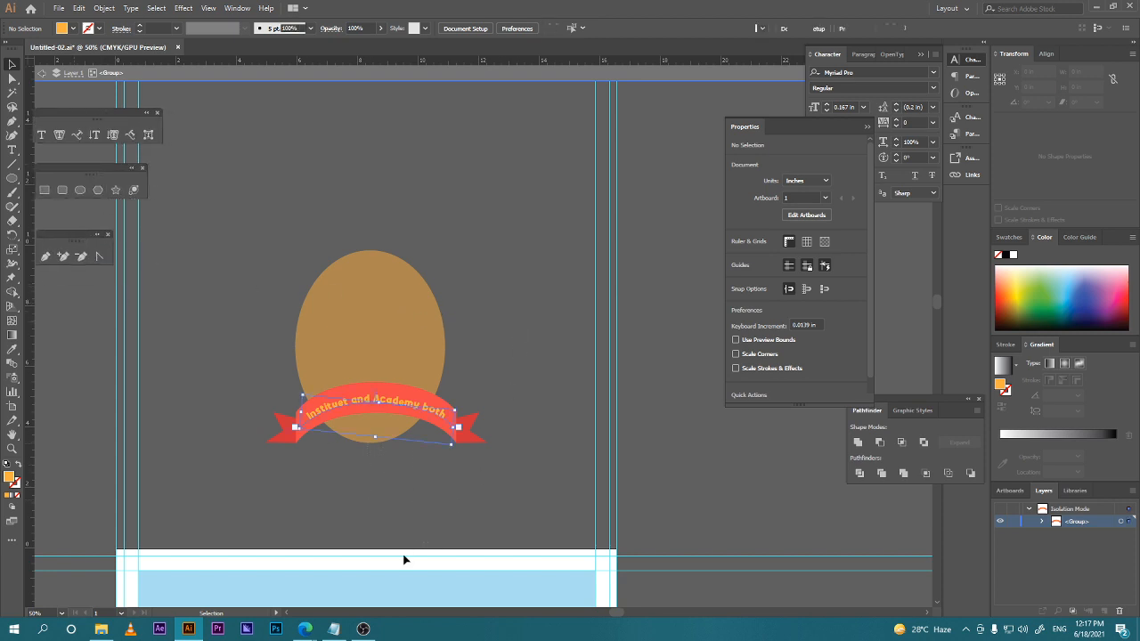
# Select the ribbon artwork inside the isolated banner group.
pyautogui.click(373, 452)
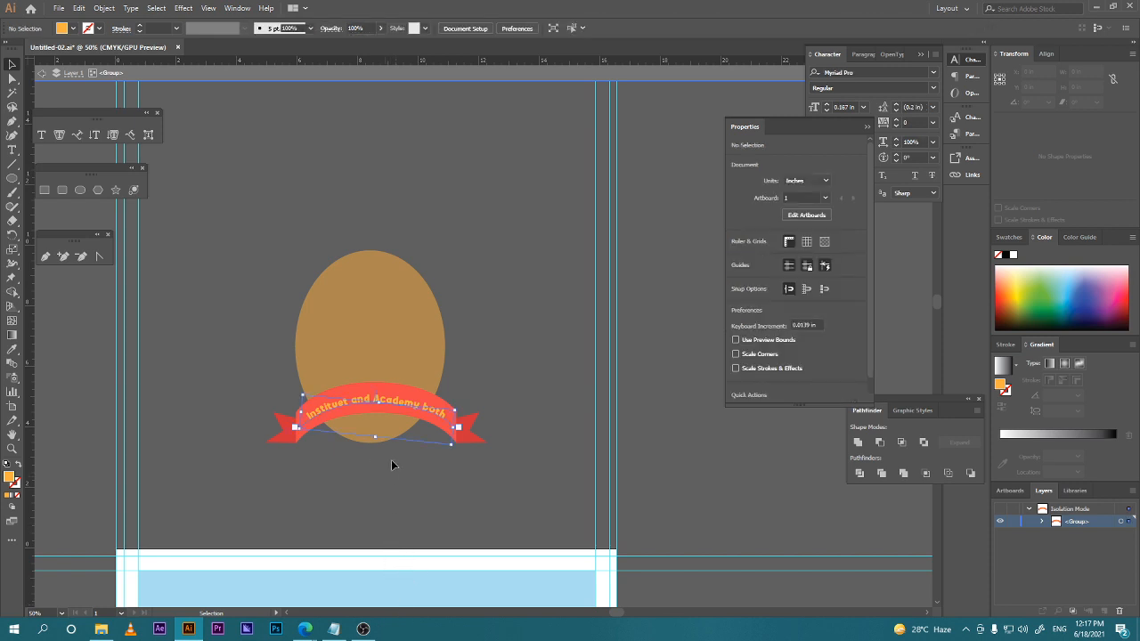
pyautogui.click(407, 383)
pyautogui.click(409, 391)
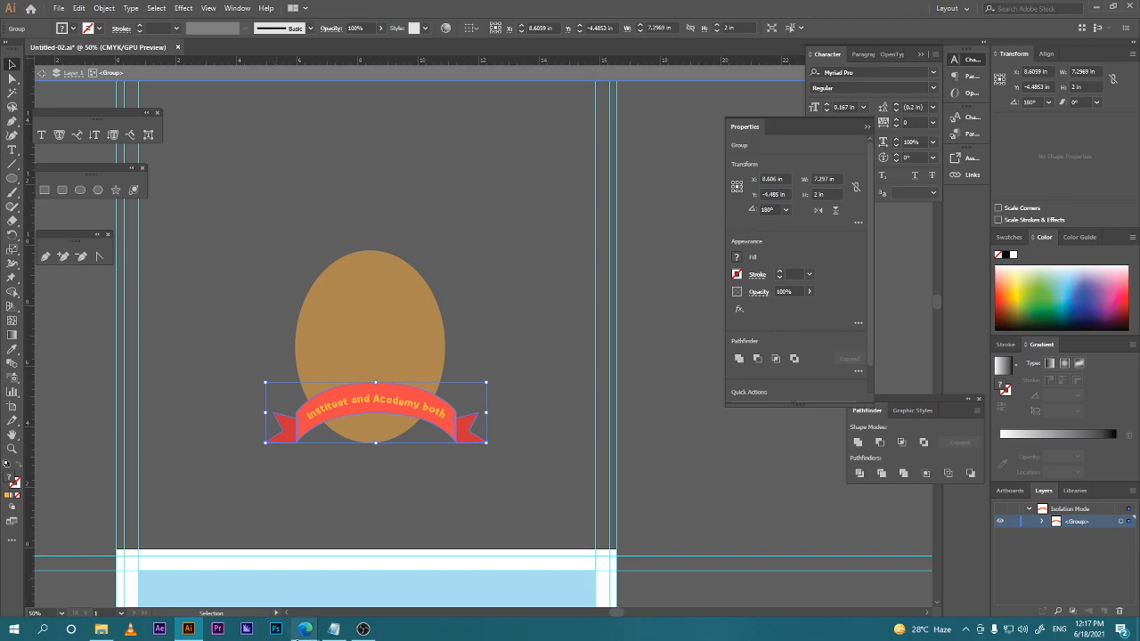
# Check the Google Meet call and chat in the browser, and return to Illustrator.
pyautogui.moveTo(305, 629)
pyautogui.click(241, 574)
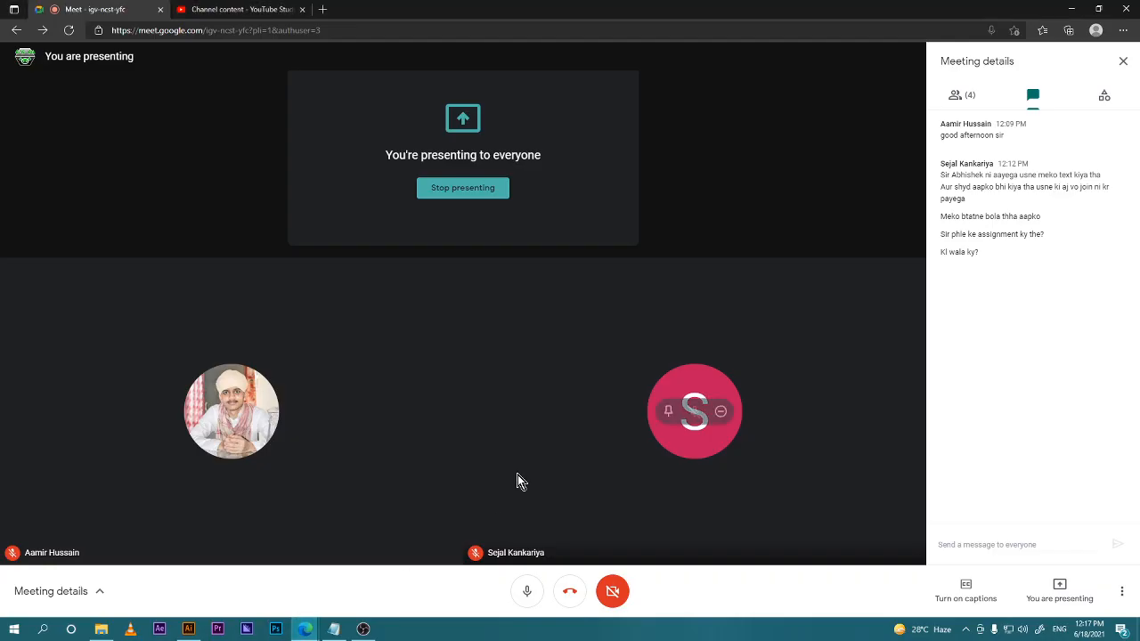
pyautogui.click(188, 628)
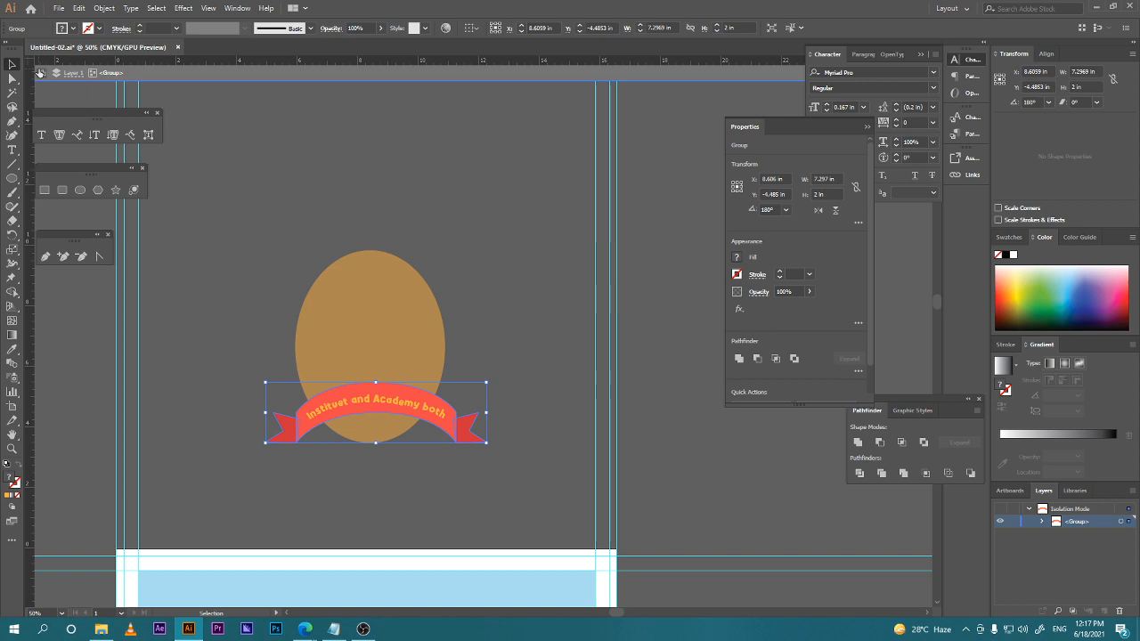
# Back out of the isolated group and layer to leave isolation mode completely.
pyautogui.click(39, 72)
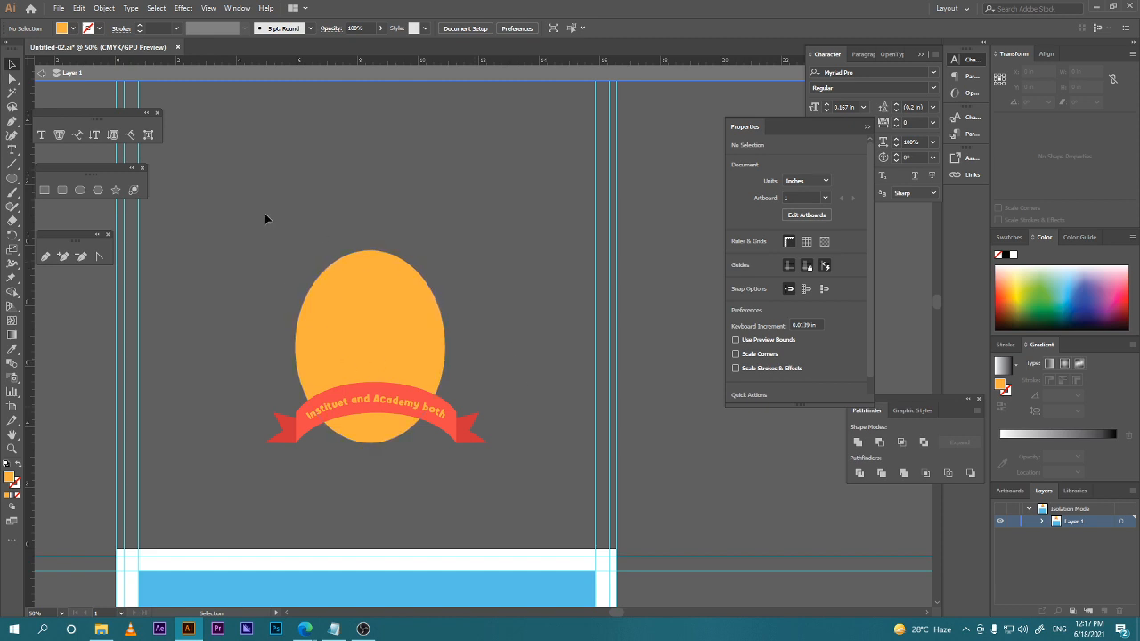
pyautogui.click(41, 72)
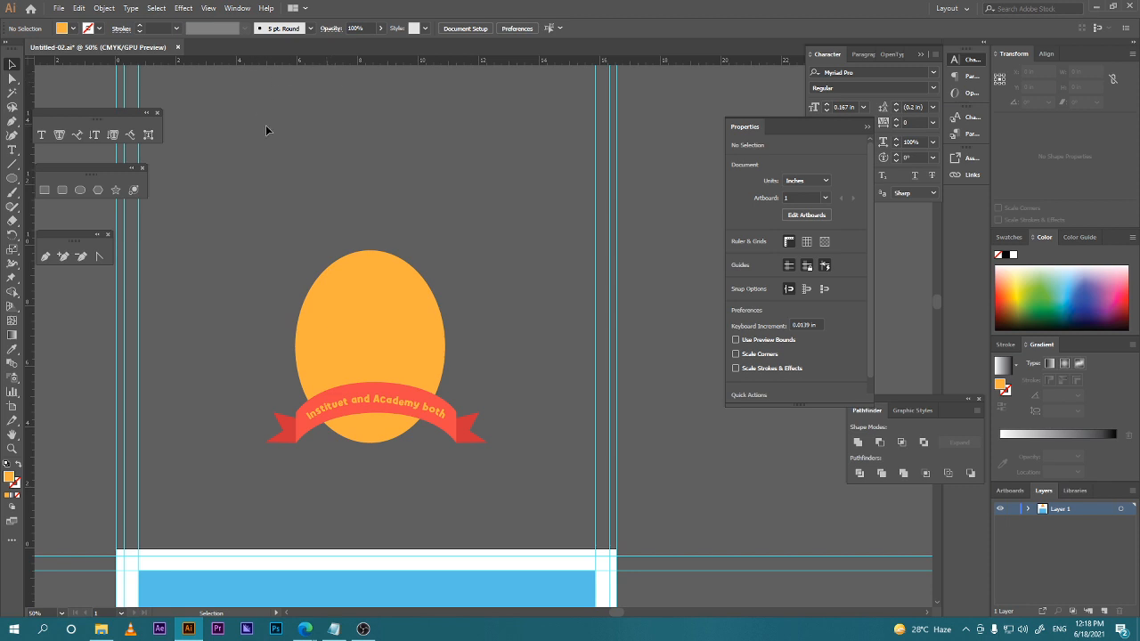
# Isolate the banner group once more and return to the full artwork.
pyautogui.rightClick(448, 418)
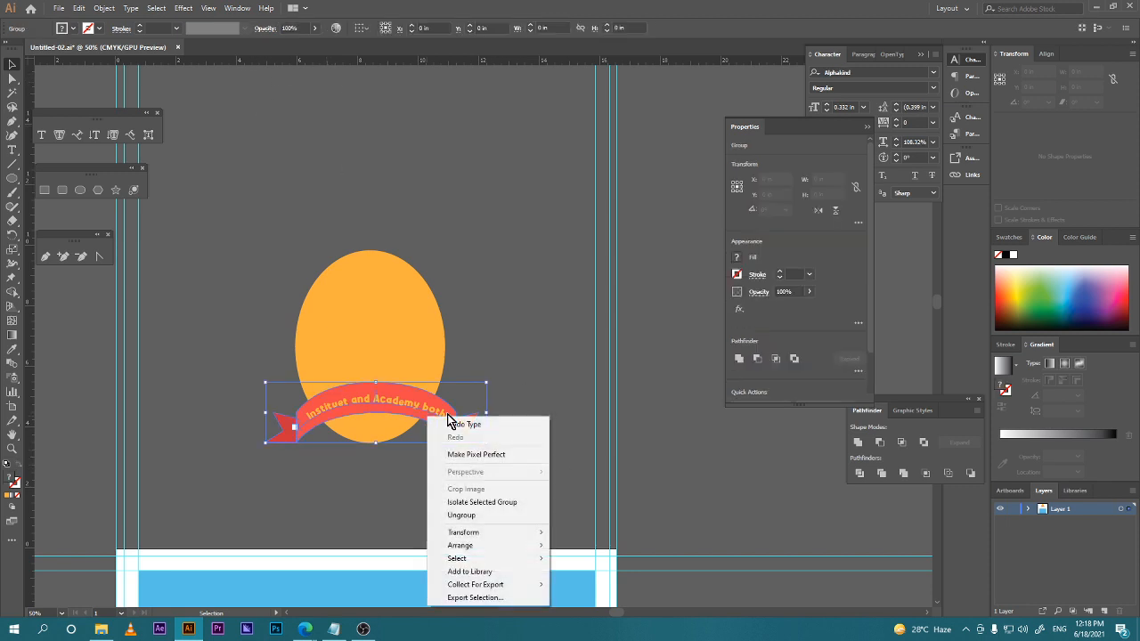
pyautogui.click(506, 501)
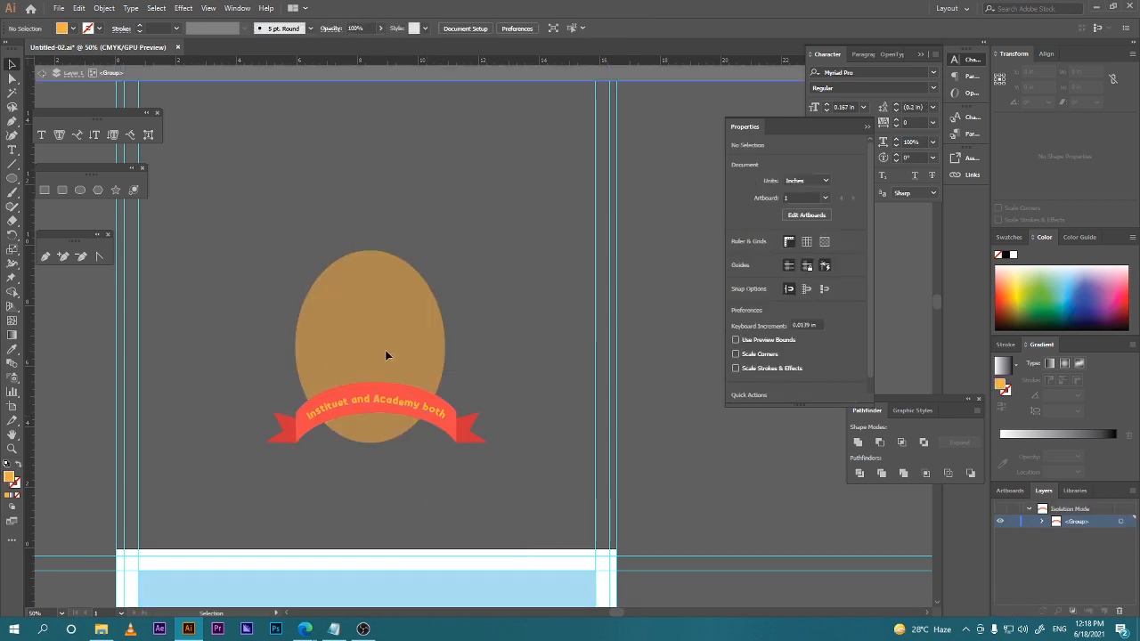
pyautogui.doubleClick(473, 199)
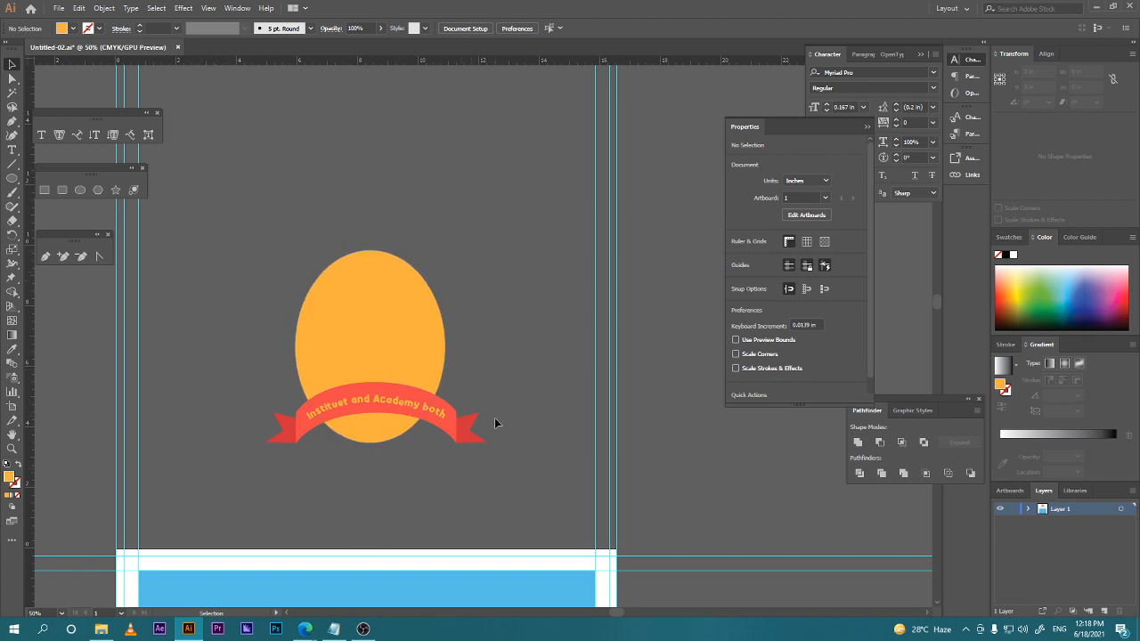
# Nudge the banner slightly to the left to centre it better on the ellipse, and deselect it.
pyautogui.moveTo(436, 413); pyautogui.dragTo(429, 410)
pyautogui.click(450, 509)
# Draw a three-point open path, about 2.1 in wide and 4.2 in high, outside the ellipse's upper-right edge with the Pen tool.
pyautogui.moveTo(466, 234); pyautogui.dragTo(377, 257)
pyautogui.scroll(2, 418, 267)
pyautogui.moveTo(465, 353); pyautogui.dragTo(454, 352)
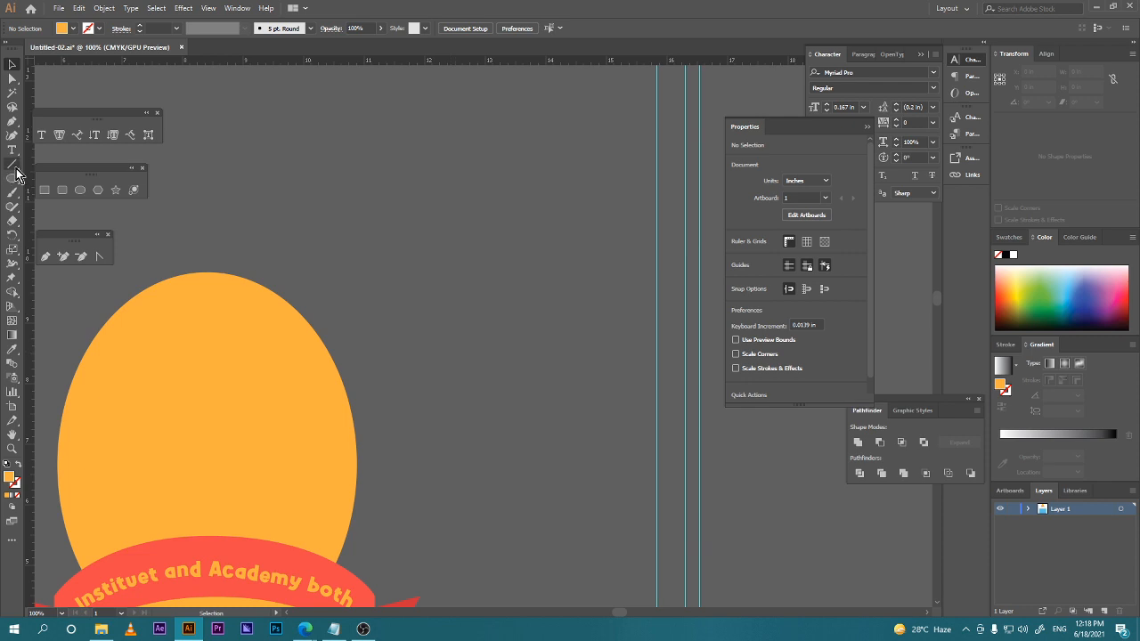
pyautogui.click(13, 122)
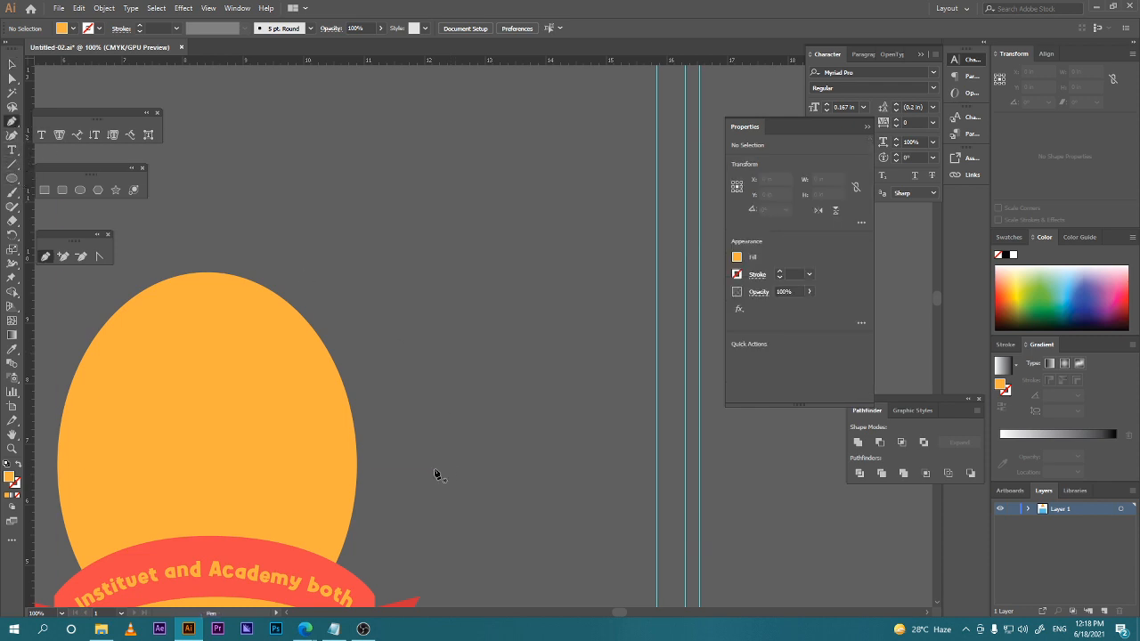
pyautogui.click(411, 491)
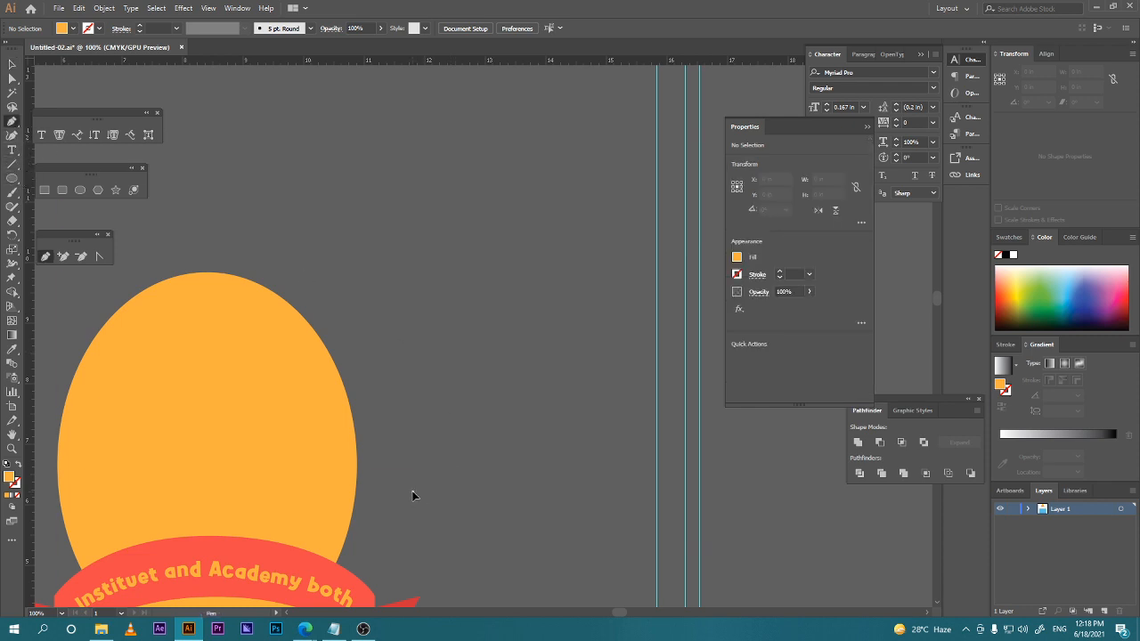
pyautogui.click(386, 333)
pyautogui.click(285, 238)
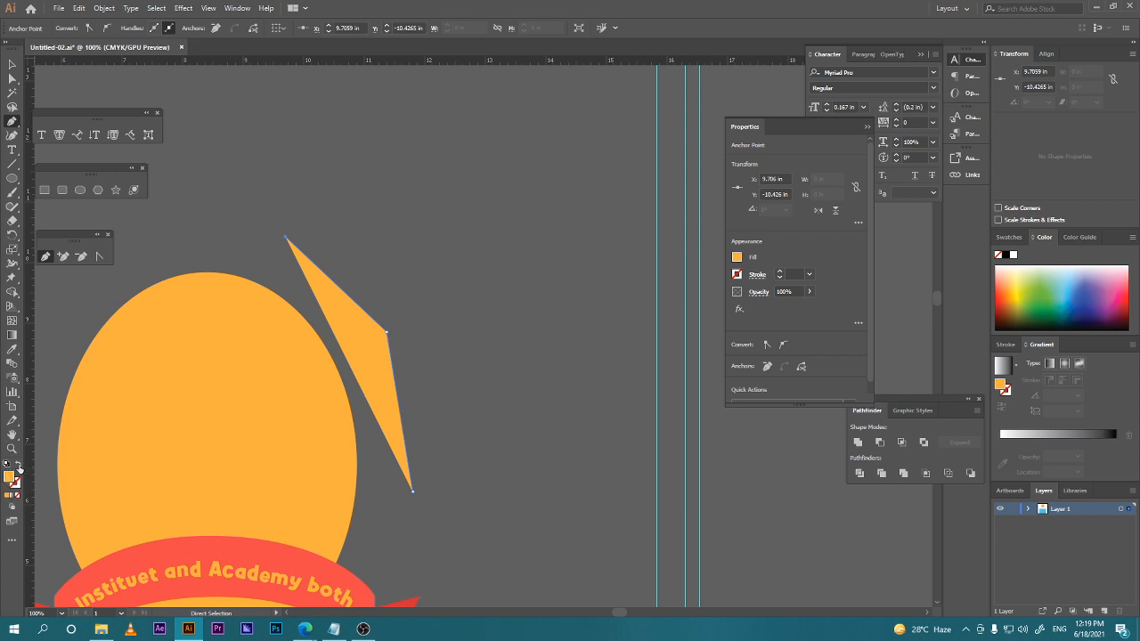
# Swap the new path's fill and stroke back and forth, ending with no fill and an orange stroke.
pyautogui.click(17, 466)
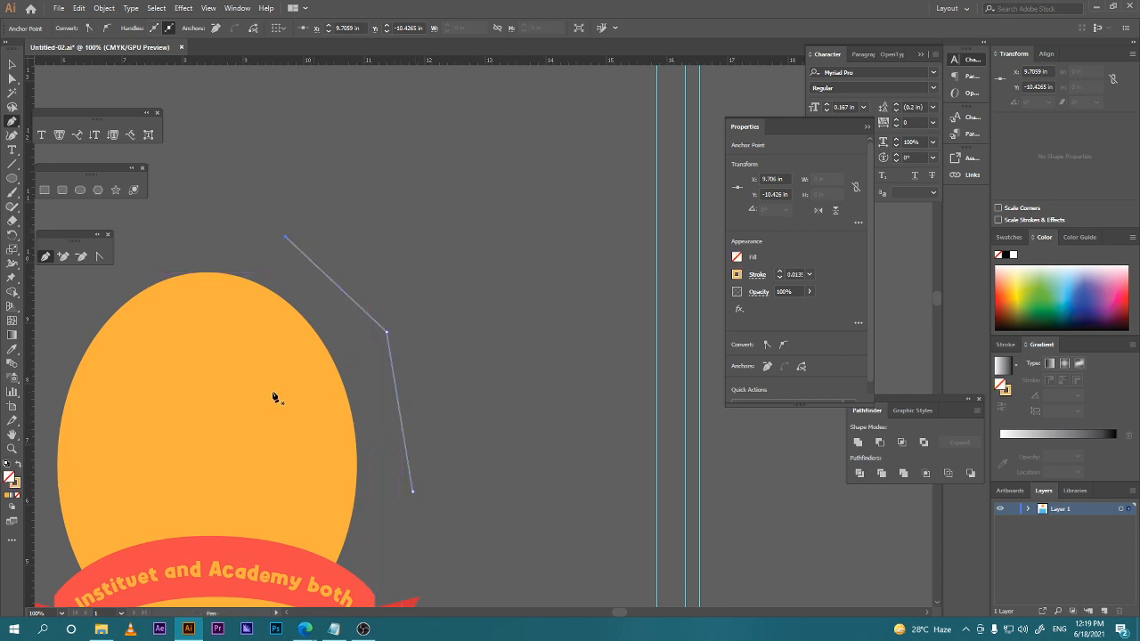
pyautogui.click(18, 466)
pyautogui.click(18, 466)
pyautogui.hotkey('shift', 'x')
pyautogui.hotkey('shift', 'x')
pyautogui.hotkey('shift', 'x')
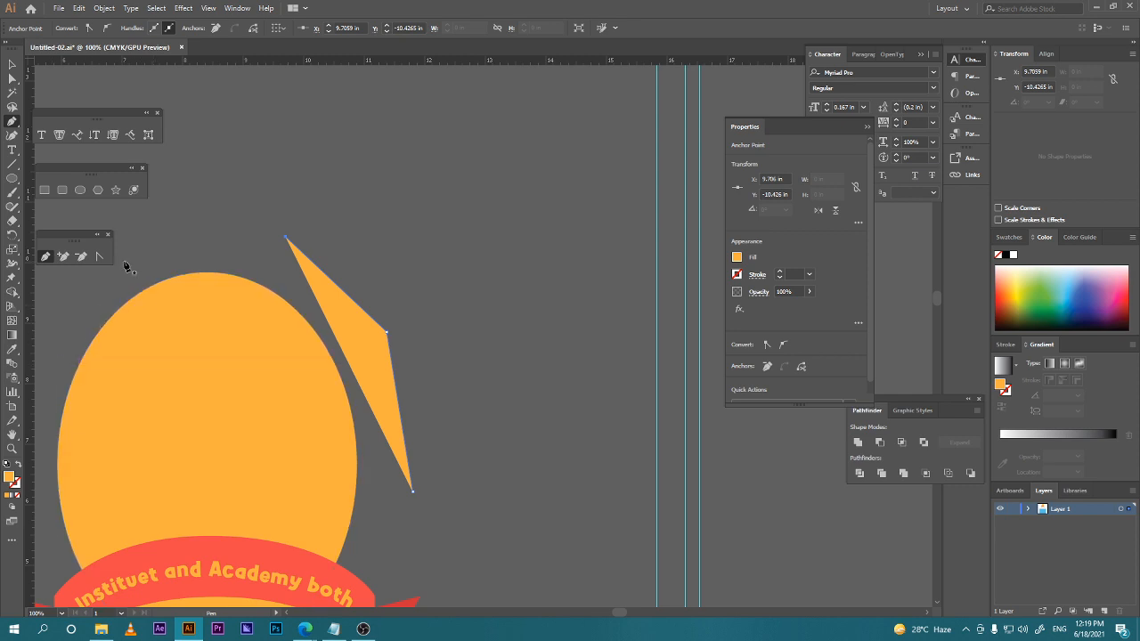
pyautogui.hotkey('shift', 'x')
pyautogui.hotkey('shift', 'x')
pyautogui.hotkey('shift', 'x')
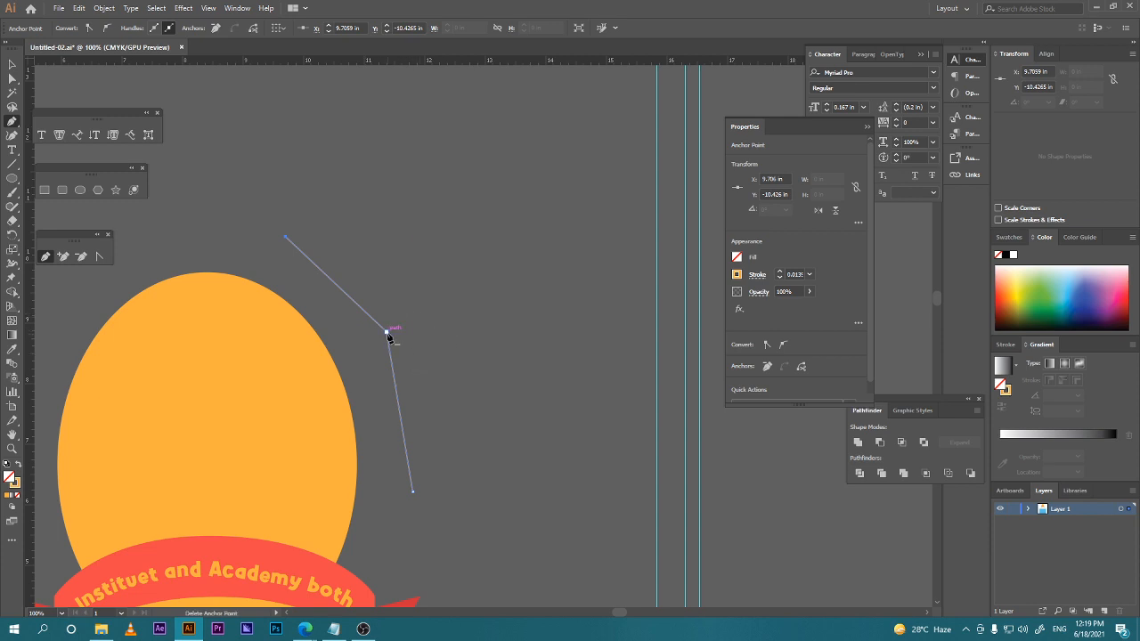
# Convert the path's middle corner point into a smooth curve and move the path slightly closer to the ellipse.
pyautogui.hotkey('shift', 'c')
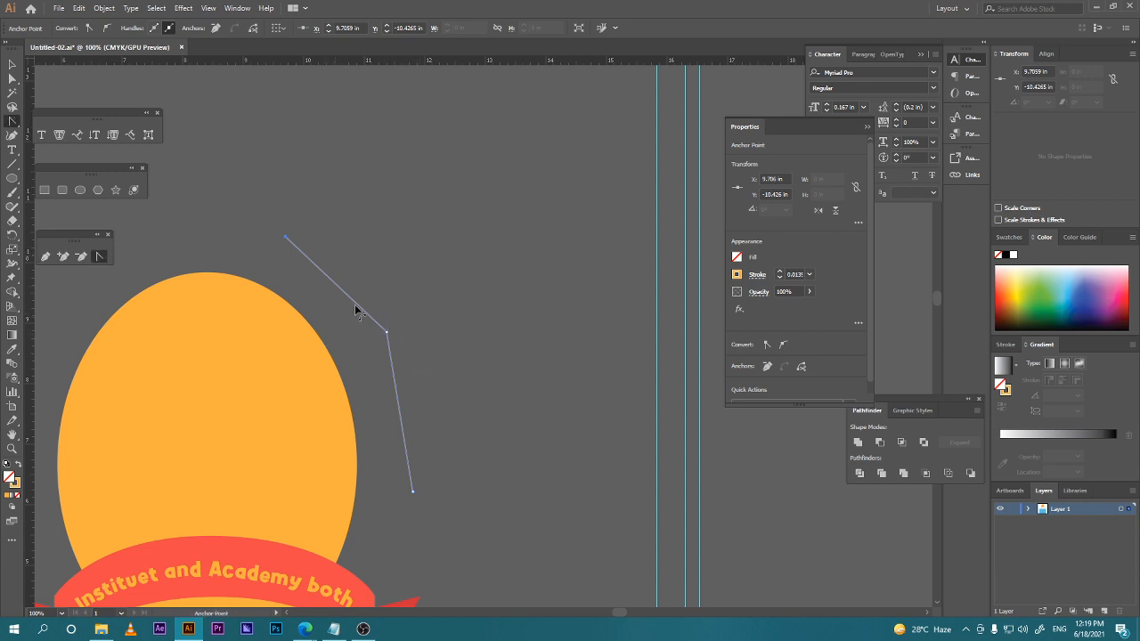
pyautogui.moveTo(387, 333); pyautogui.dragTo(367, 296)
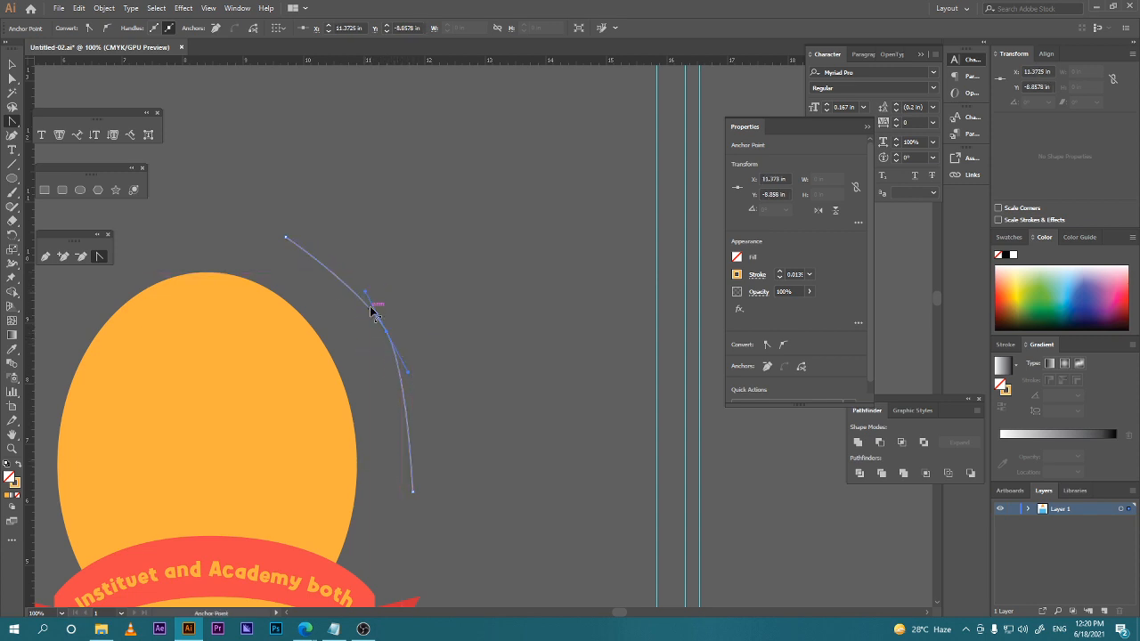
pyautogui.click(13, 65)
pyautogui.click(393, 334)
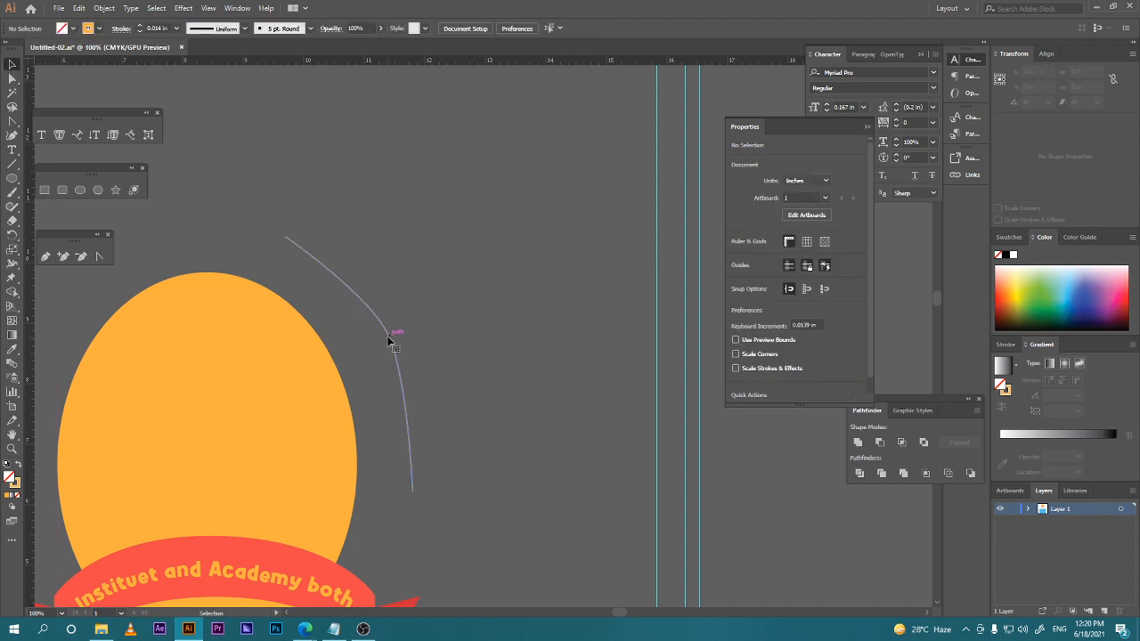
pyautogui.click(389, 337)
pyautogui.moveTo(389, 334); pyautogui.dragTo(377, 342)
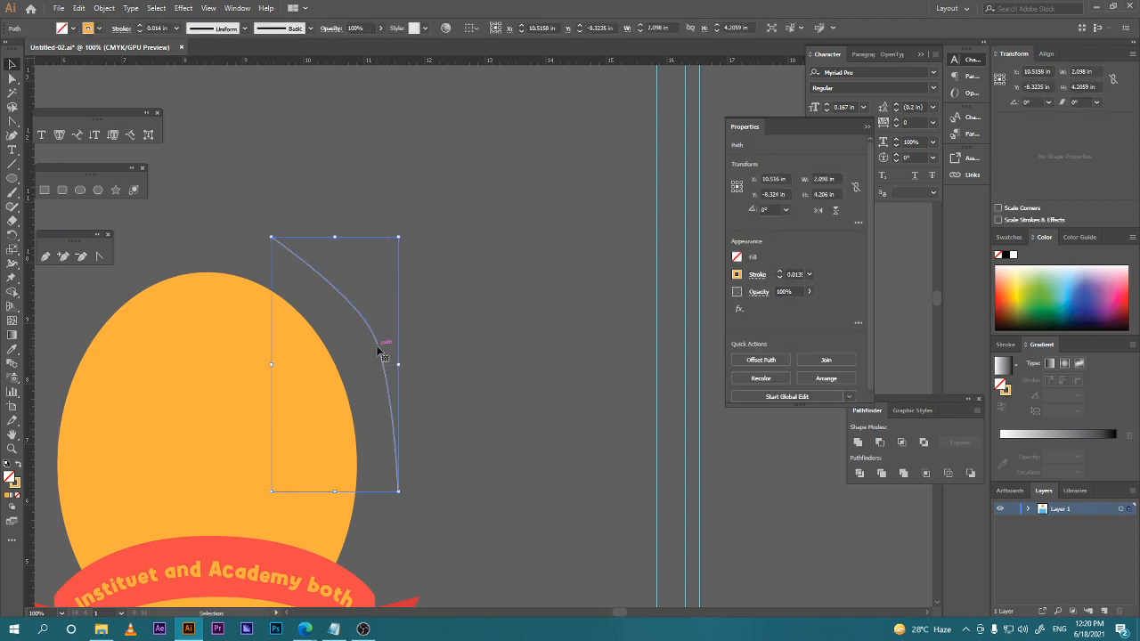
# Lengthen both direction handles of the arc's middle anchor point to round the curve, shift the point slightly, and deselect the path.
pyautogui.hotkey('shift', 'c')
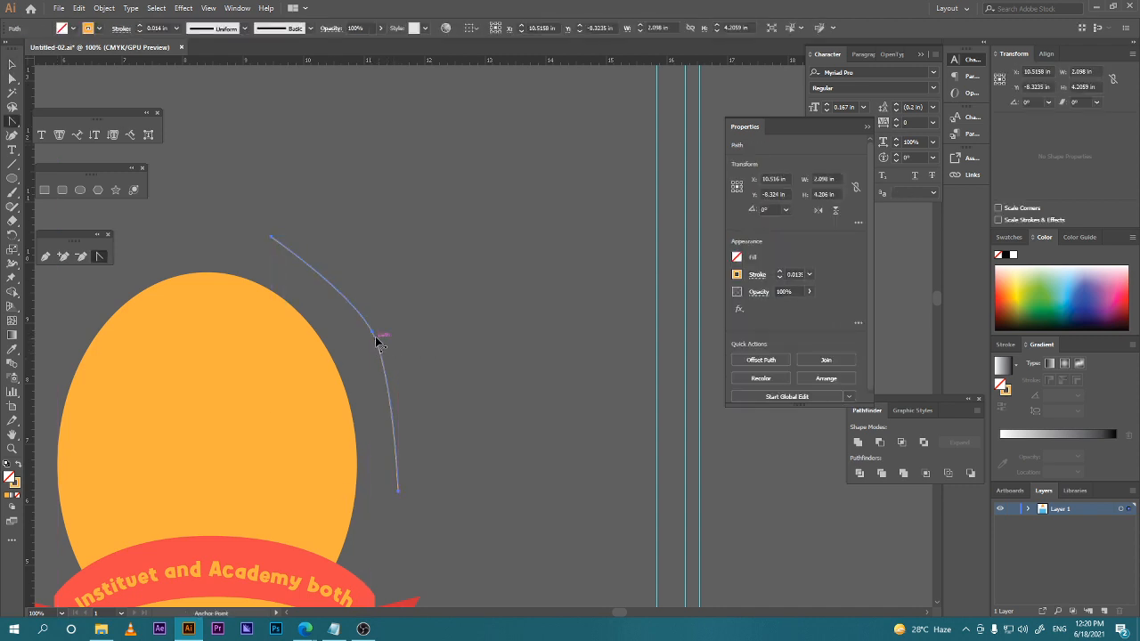
pyautogui.moveTo(377, 341); pyautogui.dragTo(369, 336)
pyautogui.press('a')
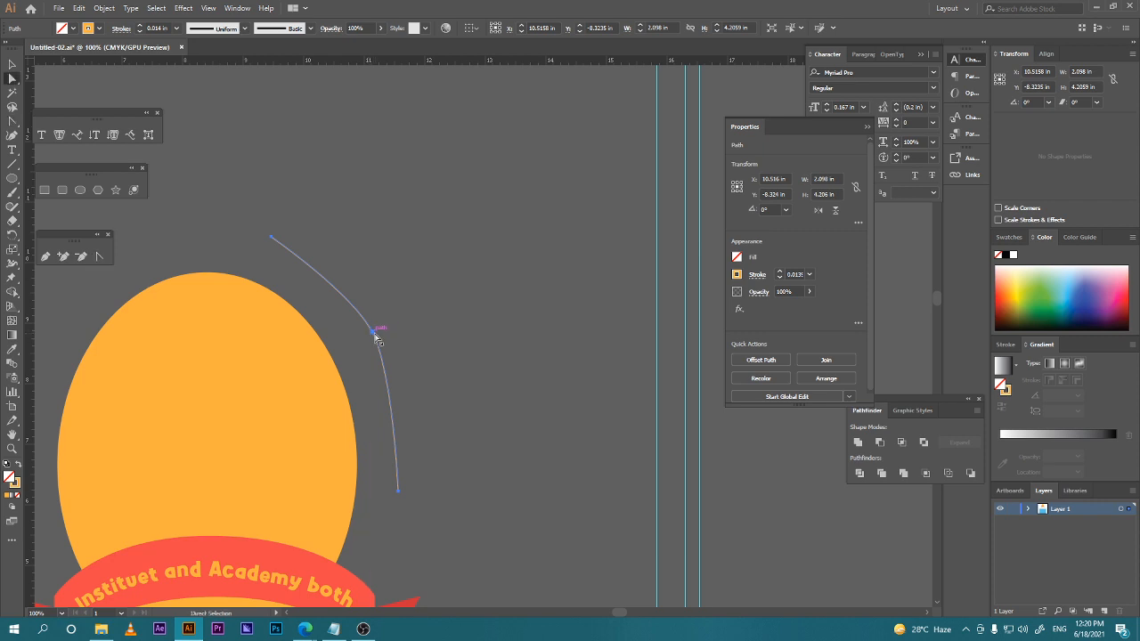
pyautogui.click(373, 333)
pyautogui.click(410, 397)
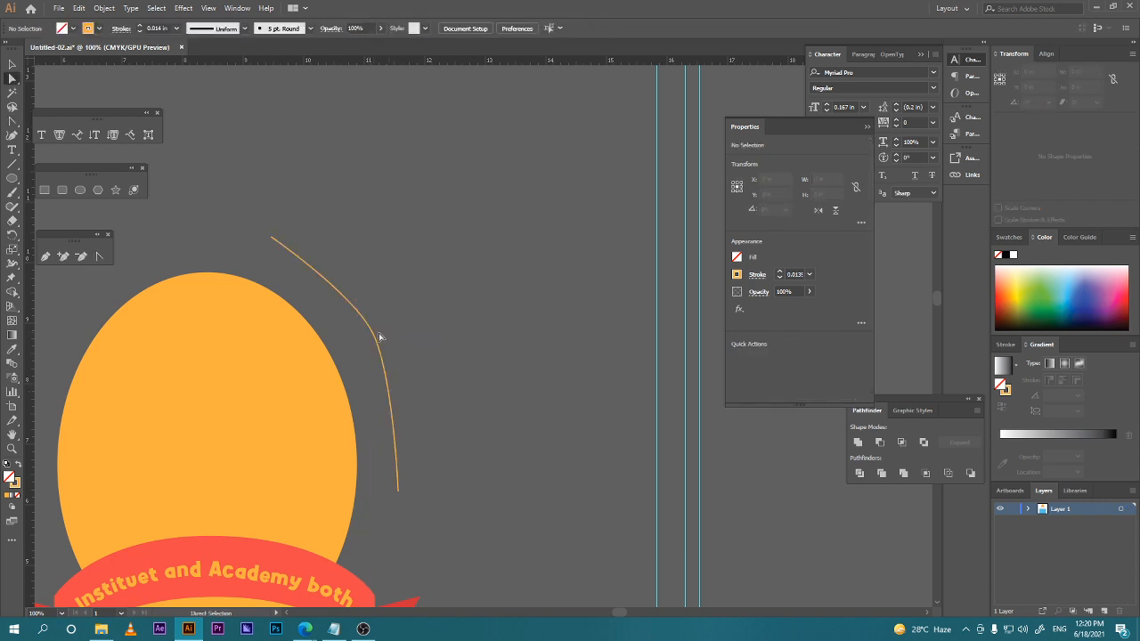
pyautogui.click(373, 334)
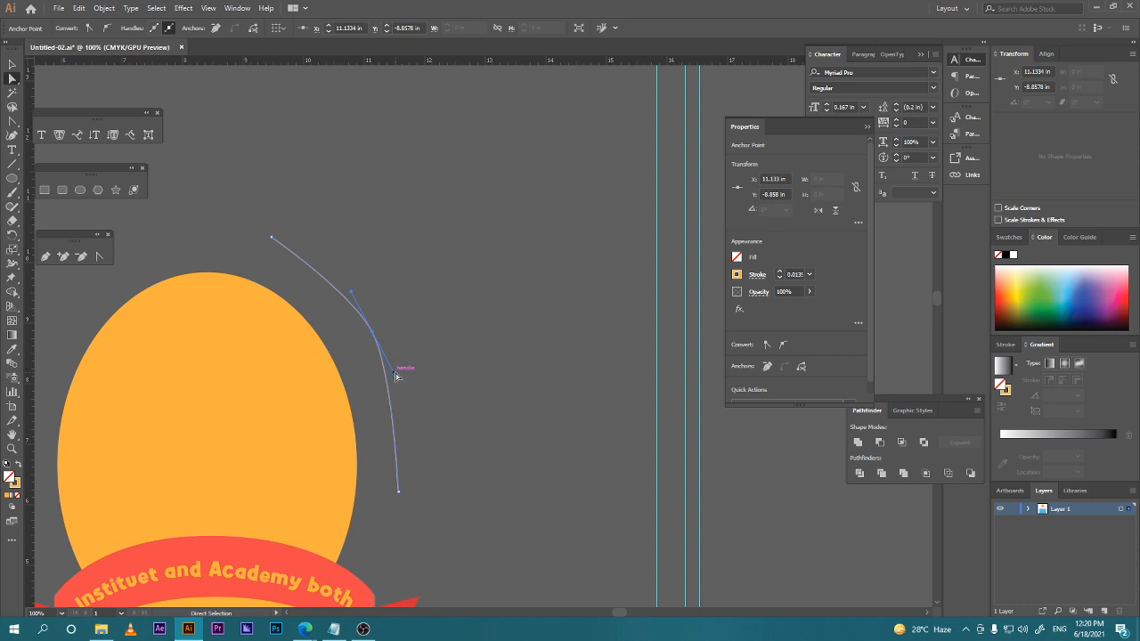
pyautogui.moveTo(394, 372); pyautogui.dragTo(412, 414)
pyautogui.moveTo(354, 295); pyautogui.dragTo(345, 281)
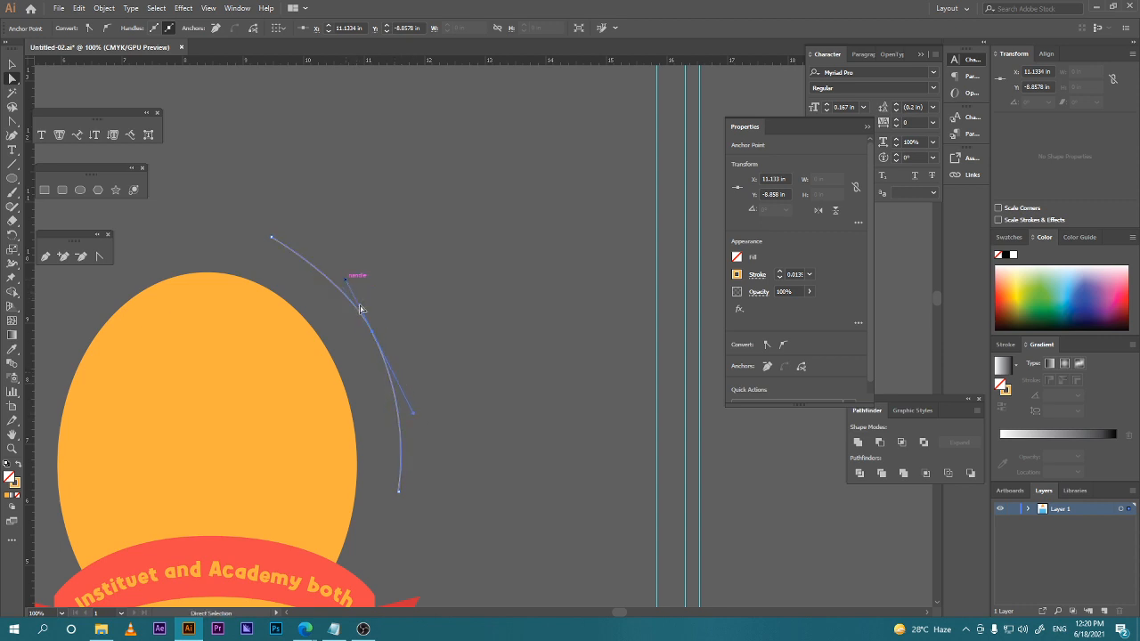
pyautogui.moveTo(374, 341); pyautogui.dragTo(376, 342)
pyautogui.click(11, 65)
pyautogui.click(330, 148)
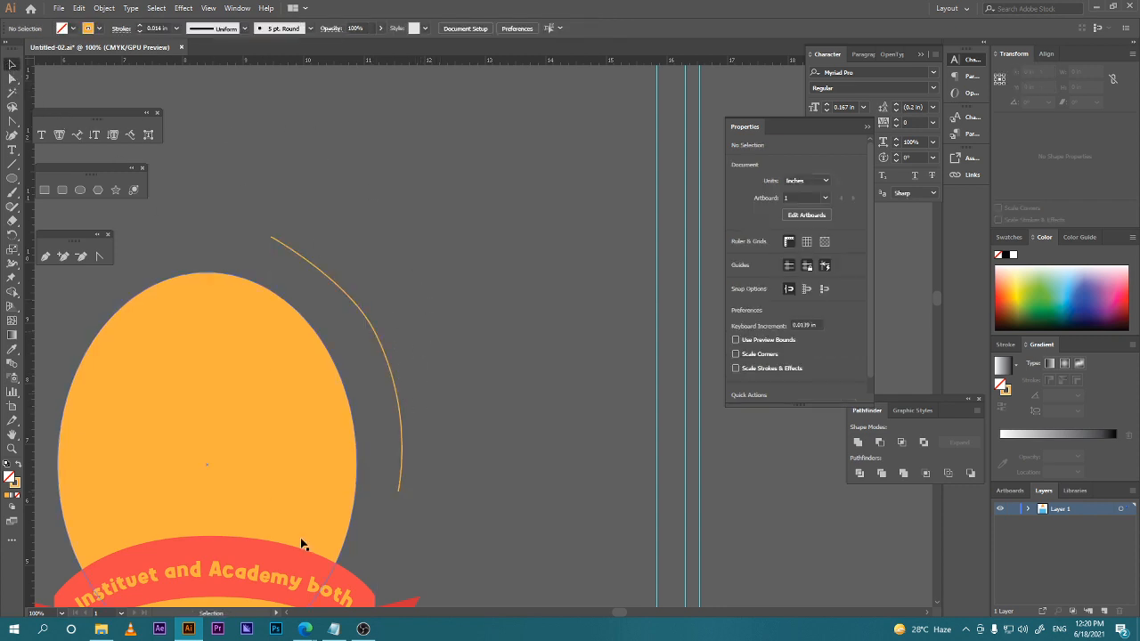
# Check the Google Meet call and its chat in the browser, and return to Illustrator.
pyautogui.moveTo(305, 629)
pyautogui.click(290, 583)
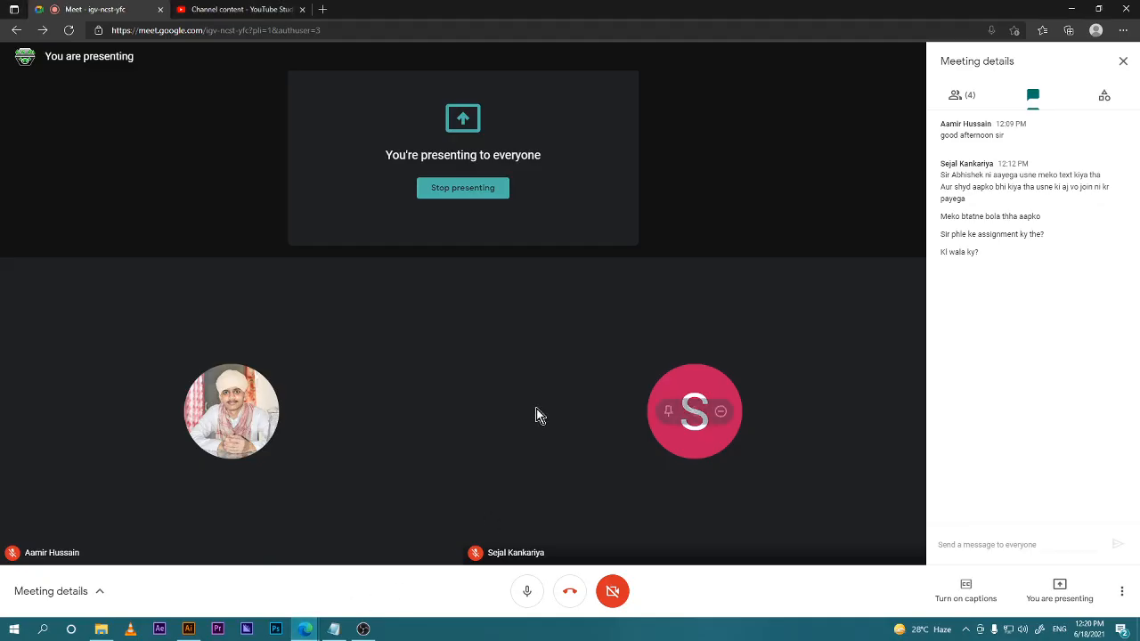
pyautogui.click(190, 629)
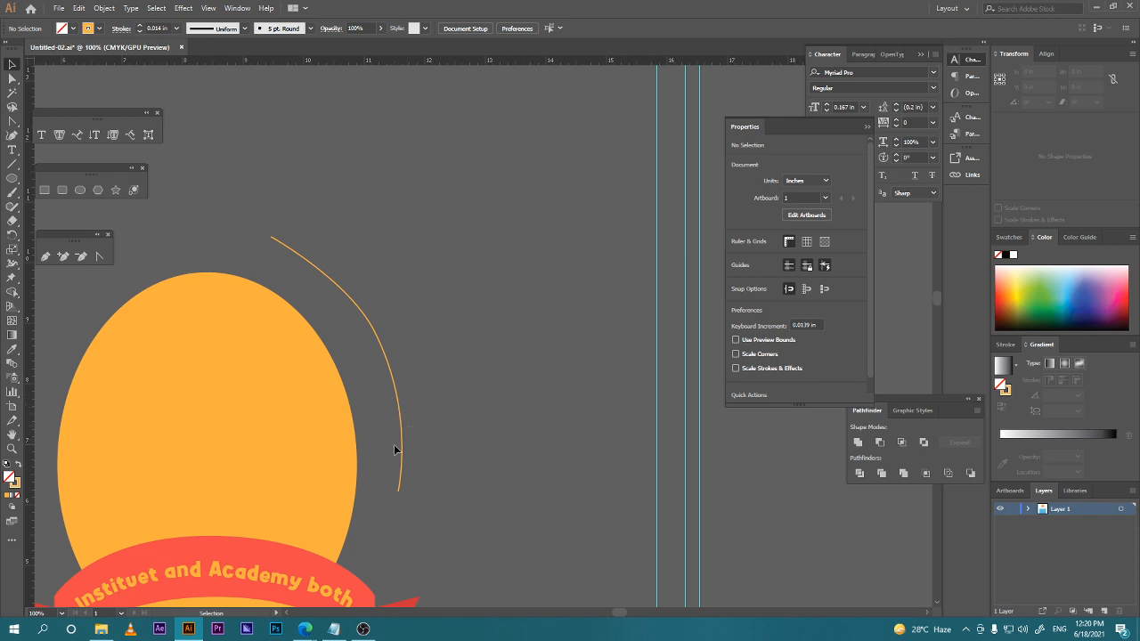
# Extend the upper direction handle of the arc's middle anchor point for a smoother bend, and deselect the path.
pyautogui.click(312, 272)
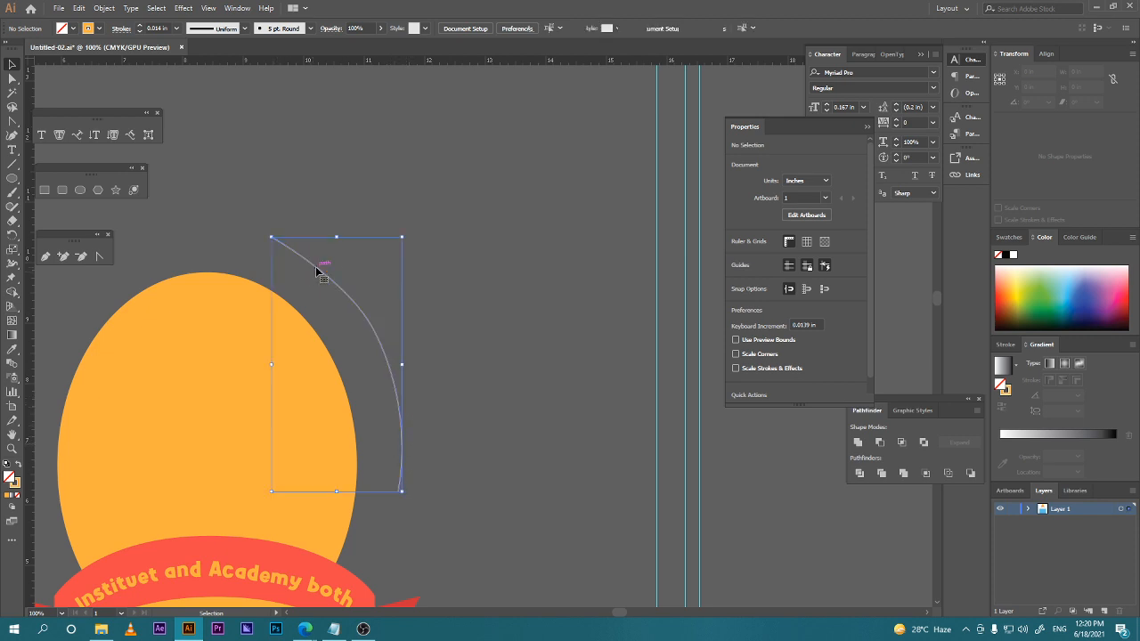
pyautogui.press('a')
pyautogui.click(383, 345)
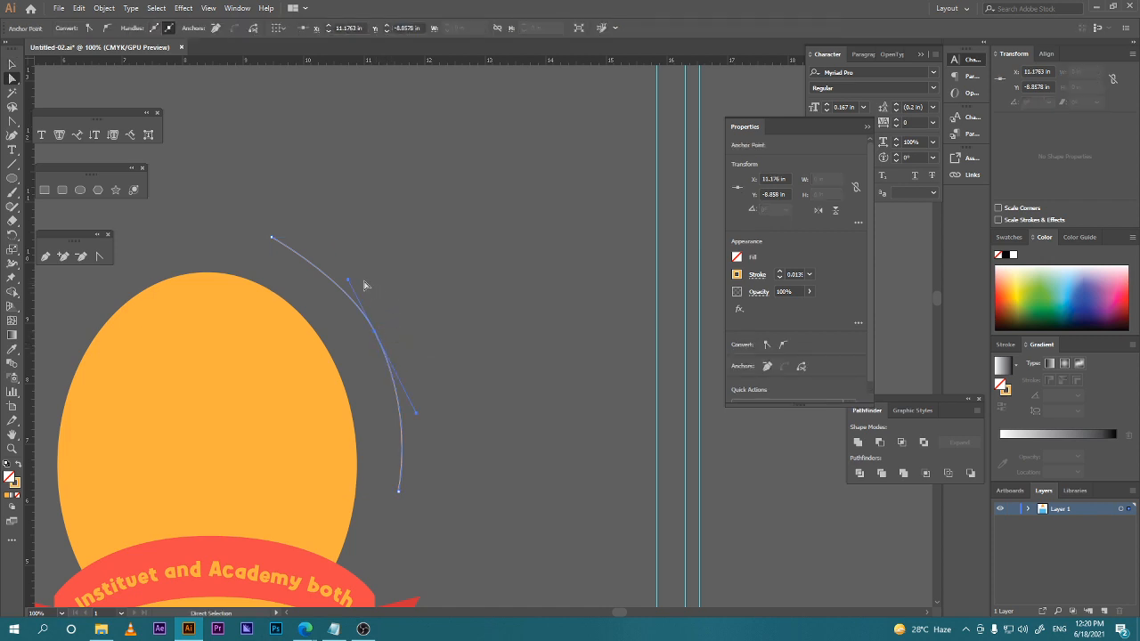
pyautogui.moveTo(349, 280); pyautogui.dragTo(332, 261)
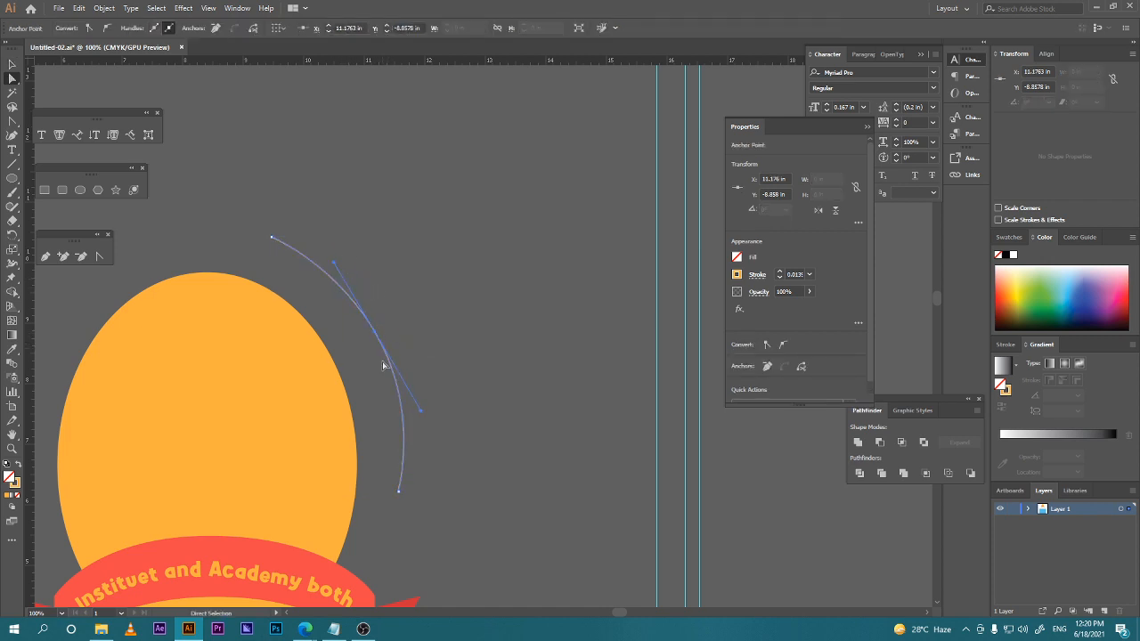
pyautogui.press('v')
pyautogui.click(387, 233)
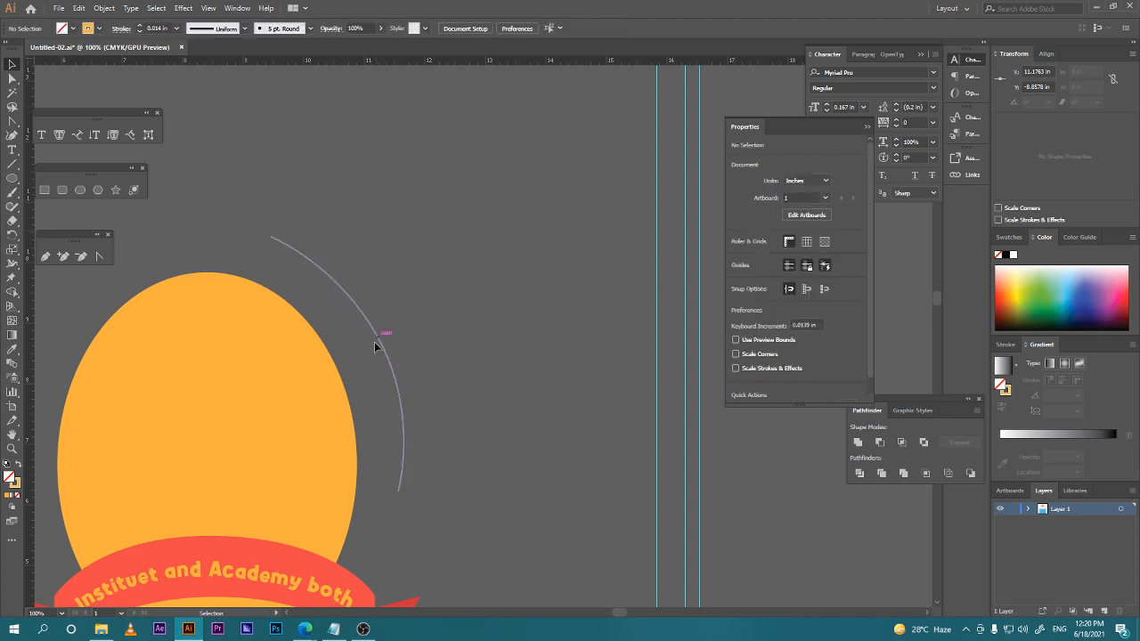
# Move the finished arc a little to the left and down, closer to the ellipse, and keep it selected.
pyautogui.moveTo(379, 339); pyautogui.dragTo(365, 344)
pyautogui.click(366, 352)
pyautogui.click(369, 344)
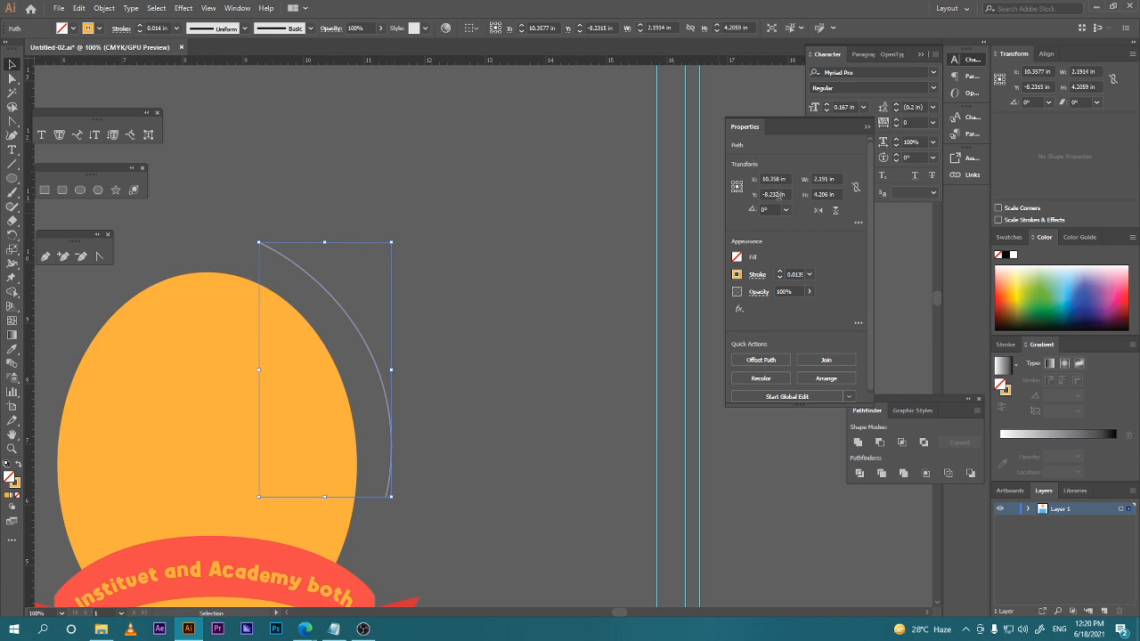
# Thicken the arc's stroke, trying a weight of 0.02 in and settling on 0.05 in, and deselect it.
pyautogui.click(757, 277)
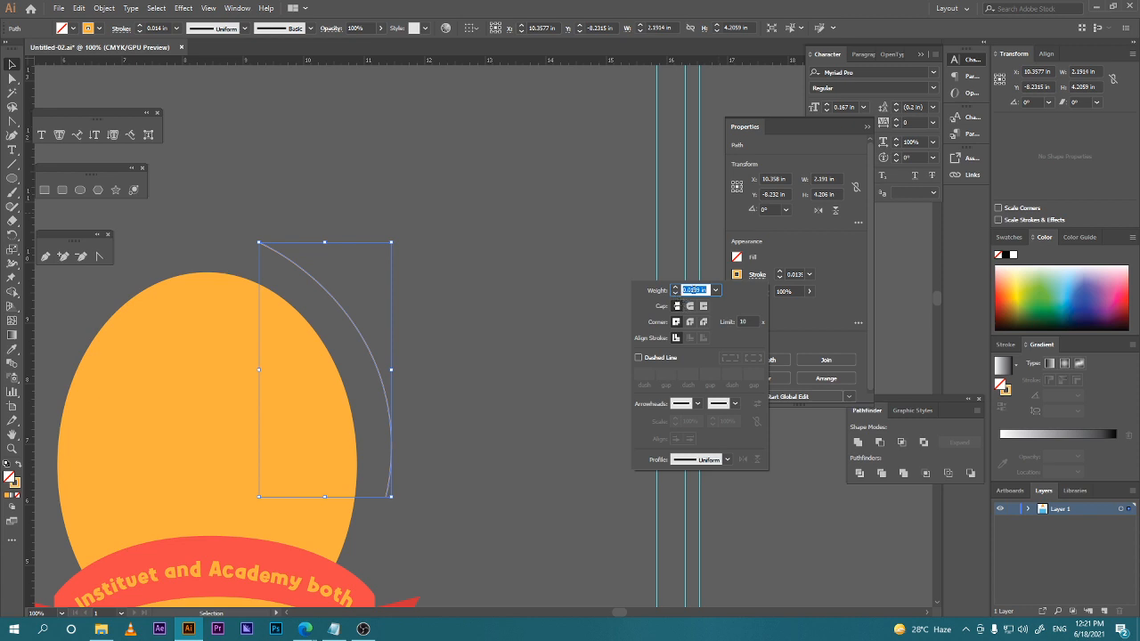
pyautogui.write('0.02')
pyautogui.press('Return')
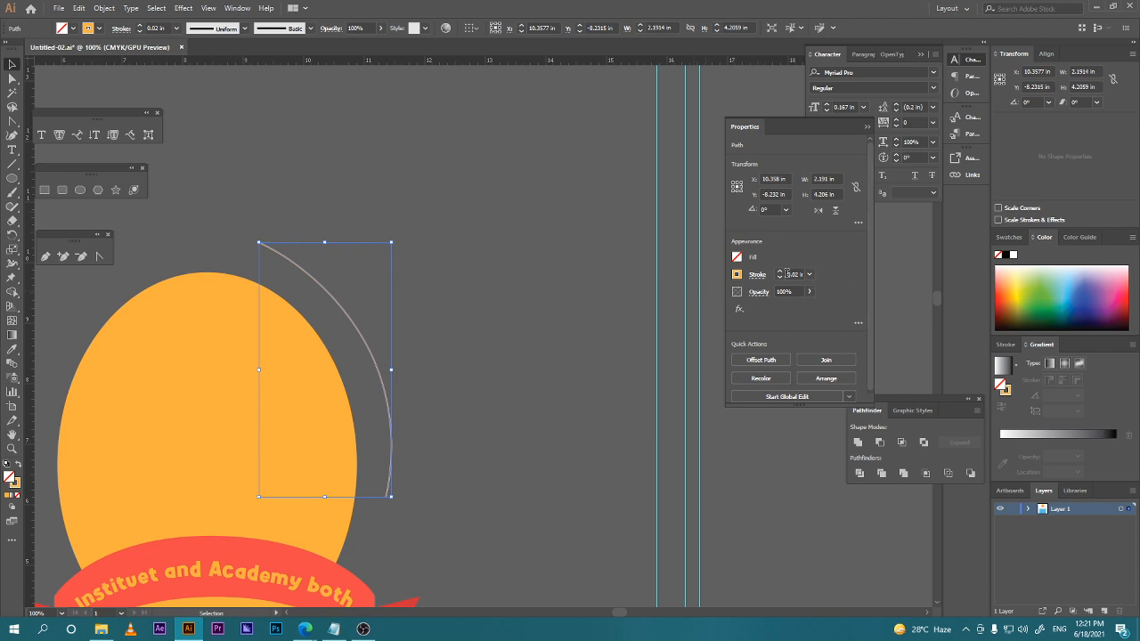
pyautogui.click(790, 275)
pyautogui.write('0.05')
pyautogui.press('Return')
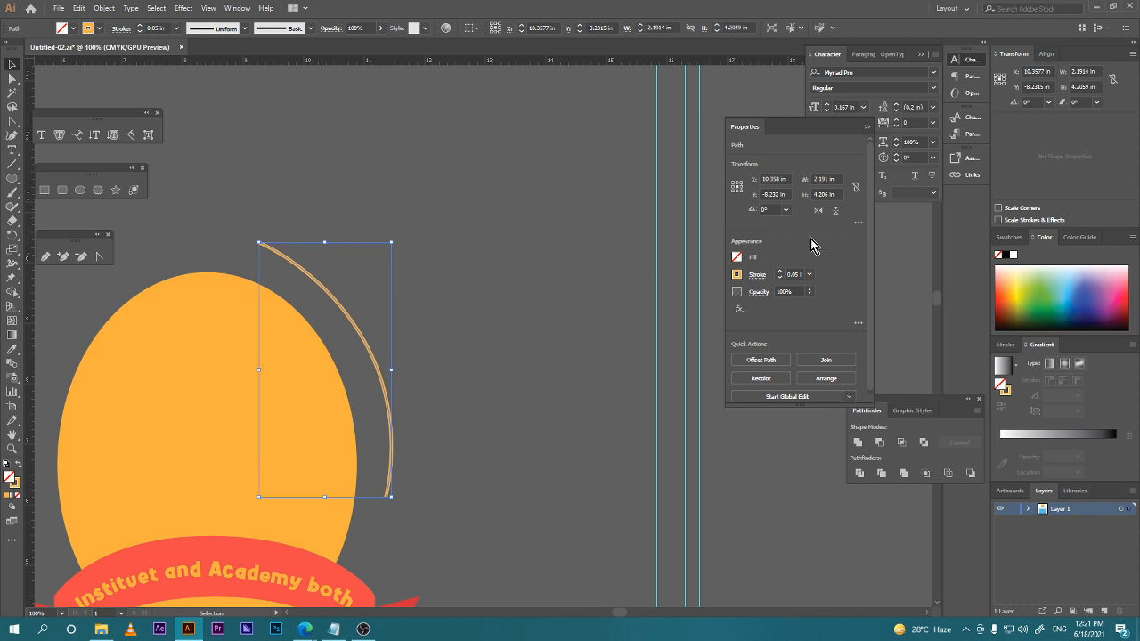
pyautogui.click(554, 296)
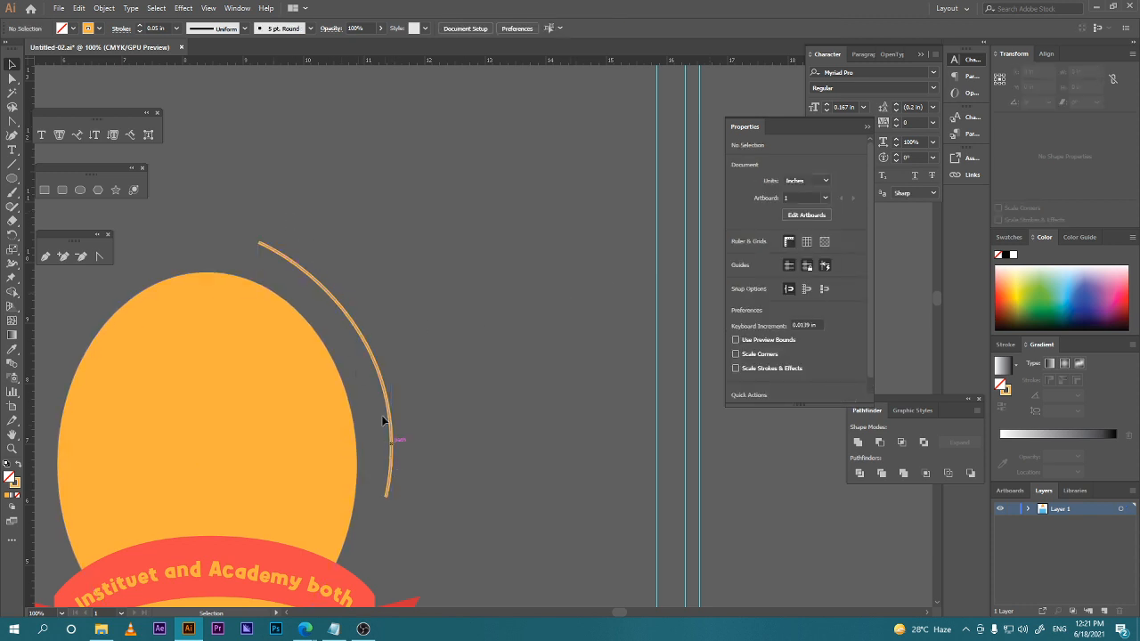
# Apply Width Profile 1 to the arc's stroke so that both ends taper.
pyautogui.click(387, 376)
pyautogui.click(795, 274)
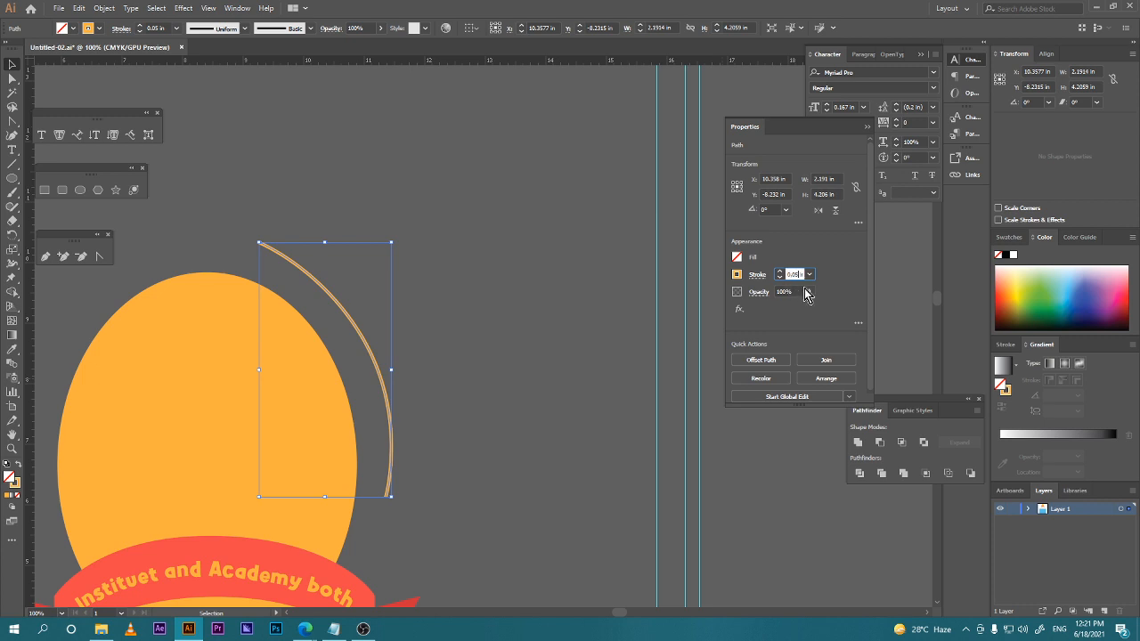
pyautogui.click(808, 260)
pyautogui.click(756, 277)
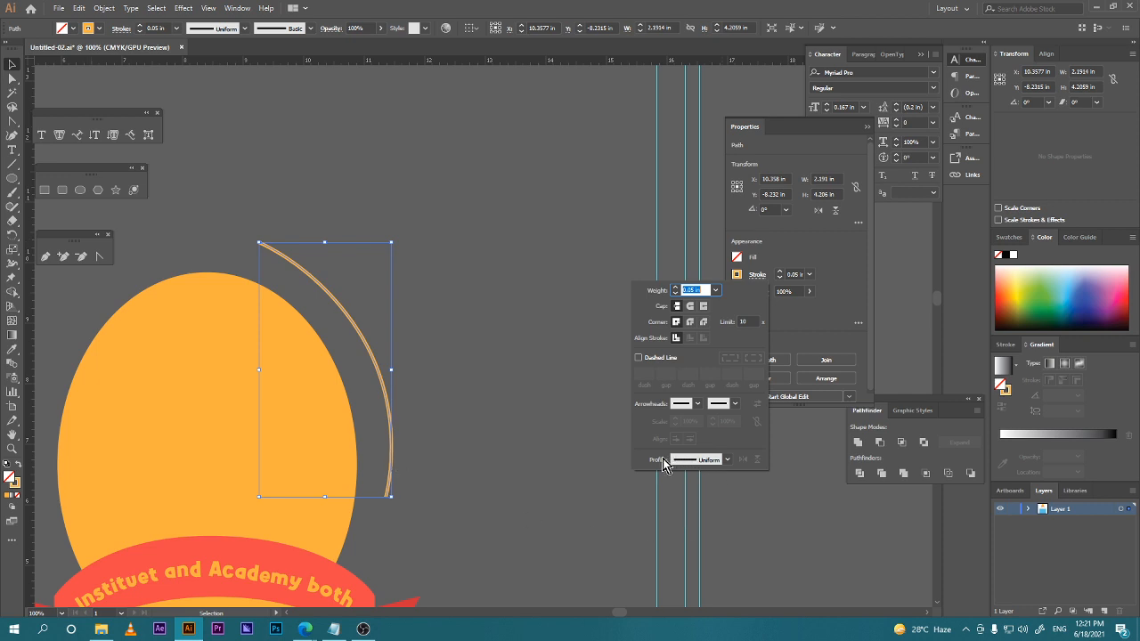
pyautogui.click(725, 460)
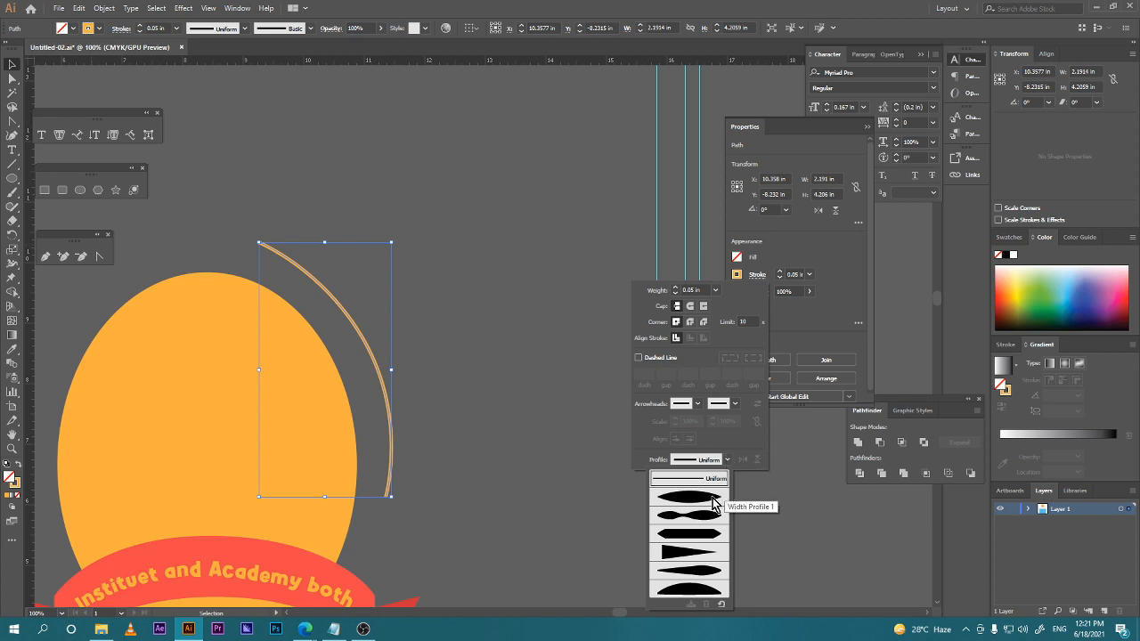
pyautogui.click(713, 504)
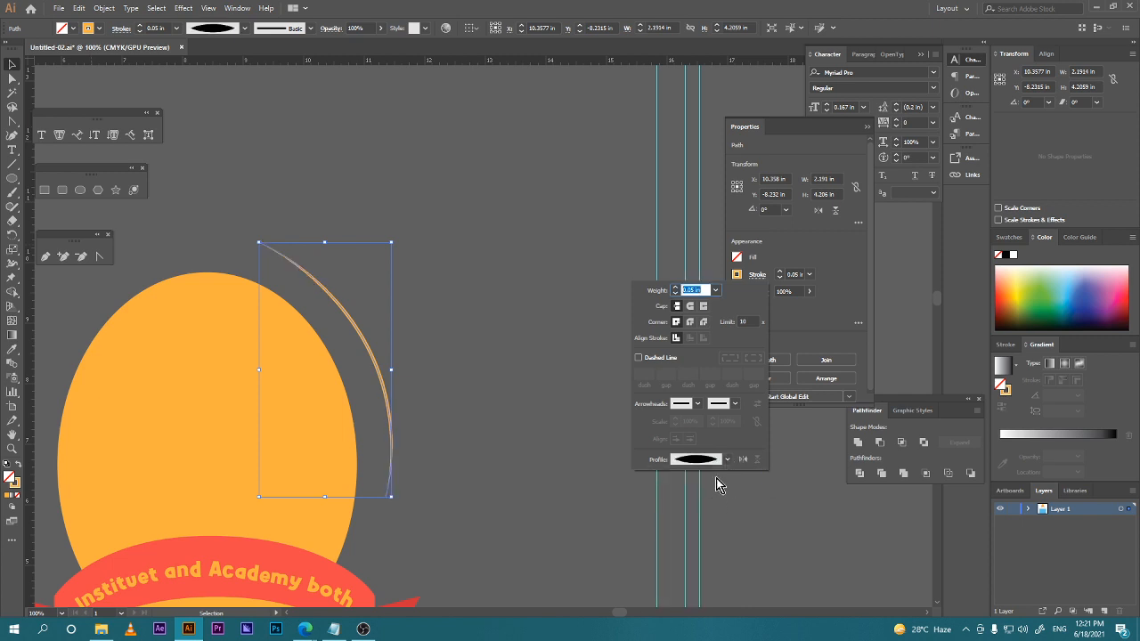
pyautogui.click(710, 459)
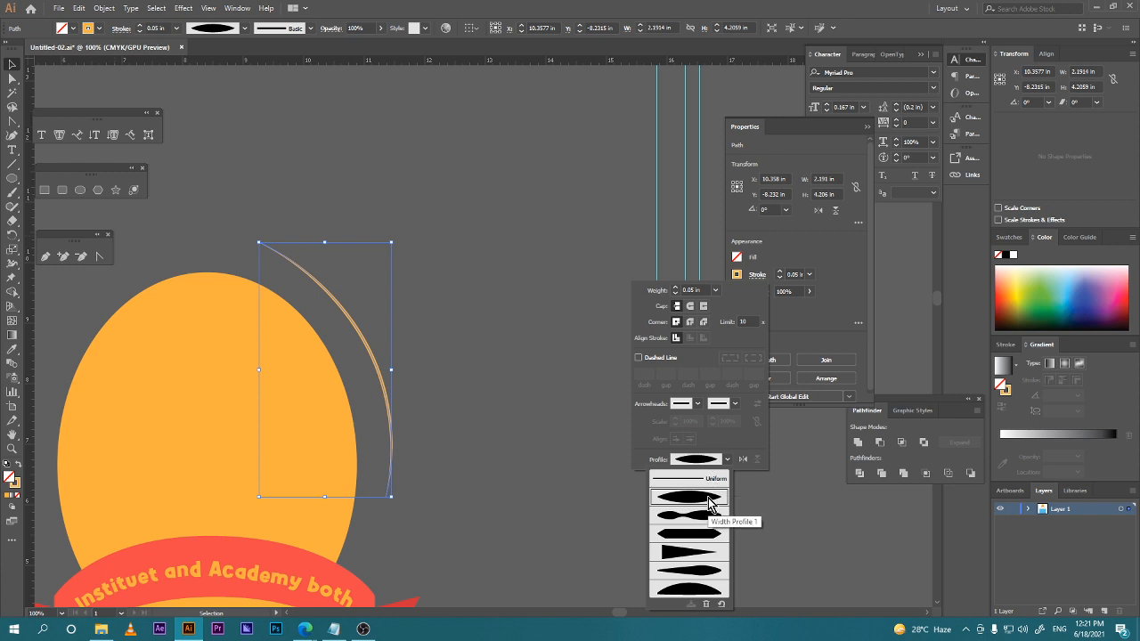
pyautogui.click(482, 442)
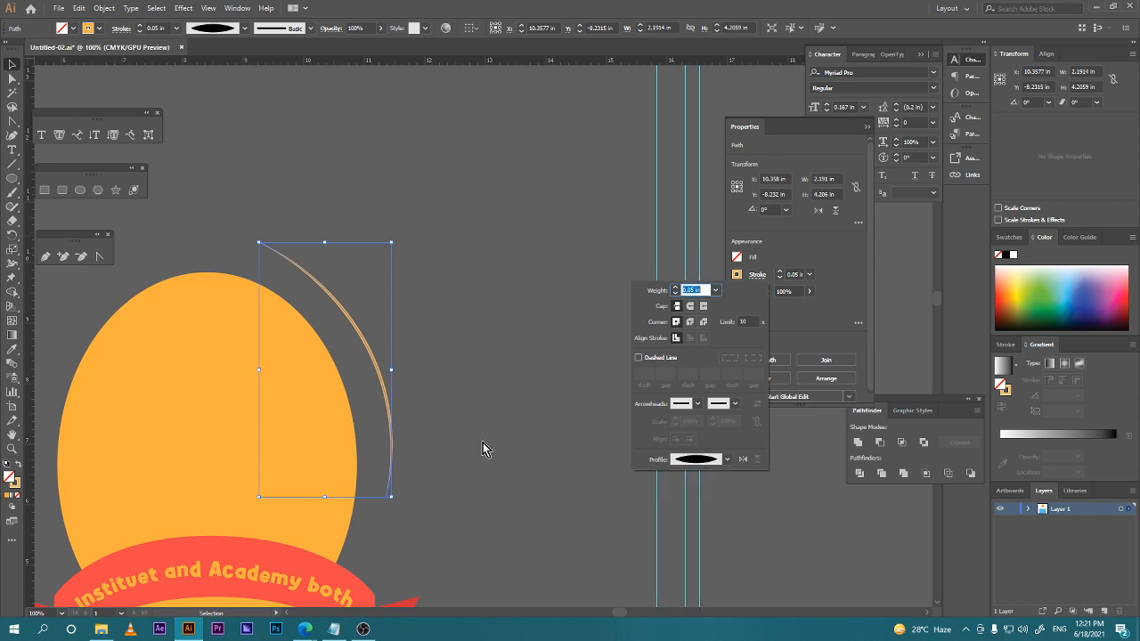
pyautogui.click(445, 392)
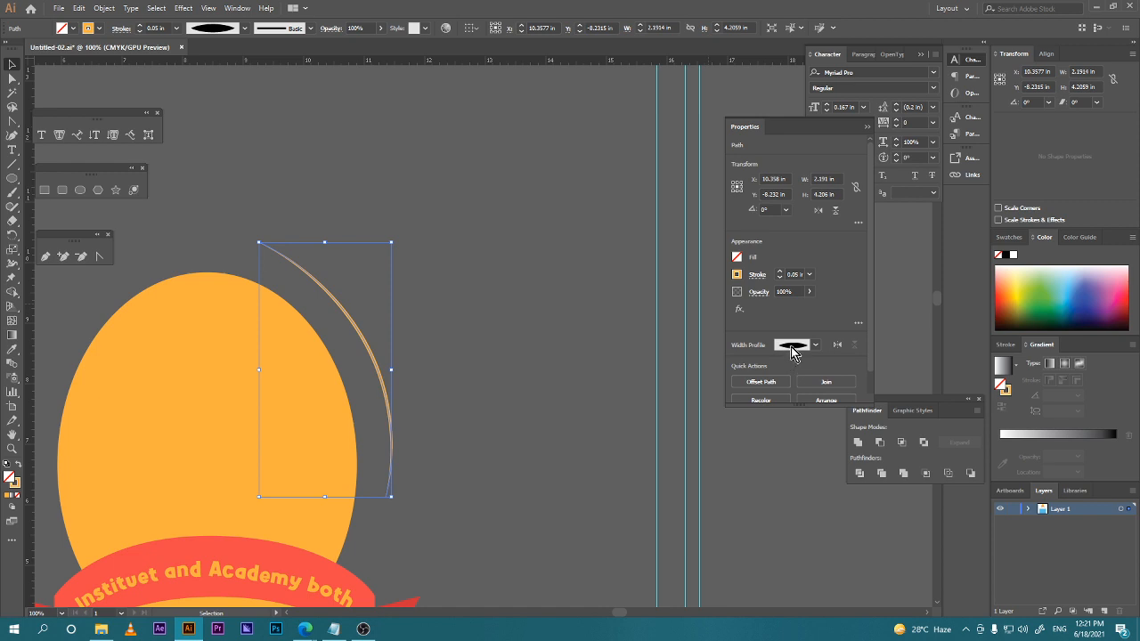
# Try the double-bulge Width Profile 2 on the arc's stroke and deselect the path.
pyautogui.click(508, 344)
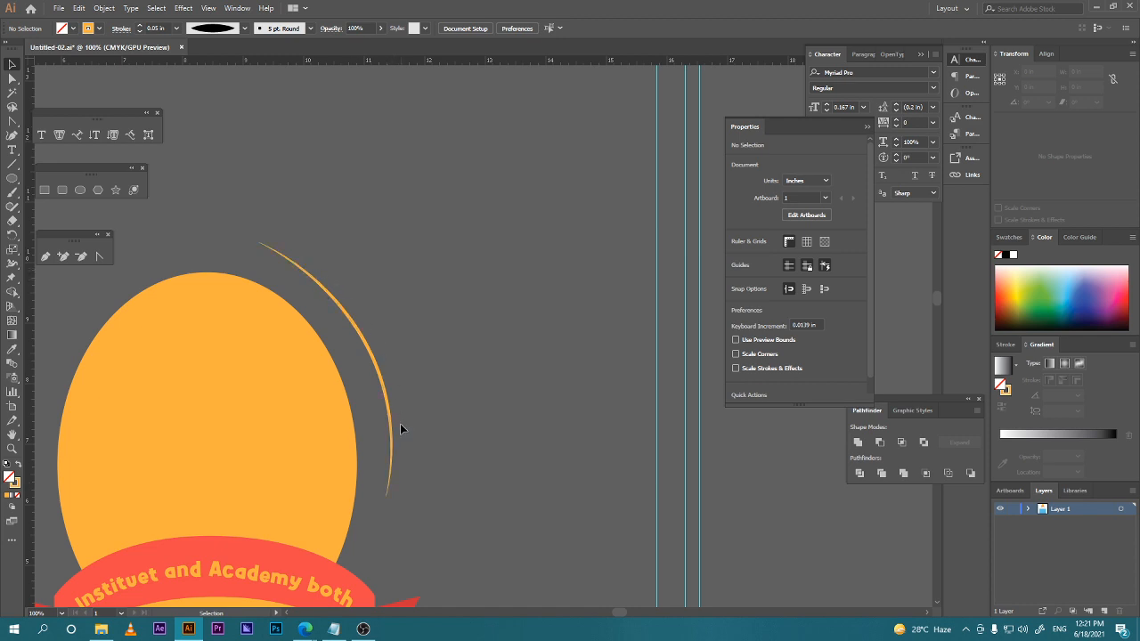
pyautogui.click(361, 331)
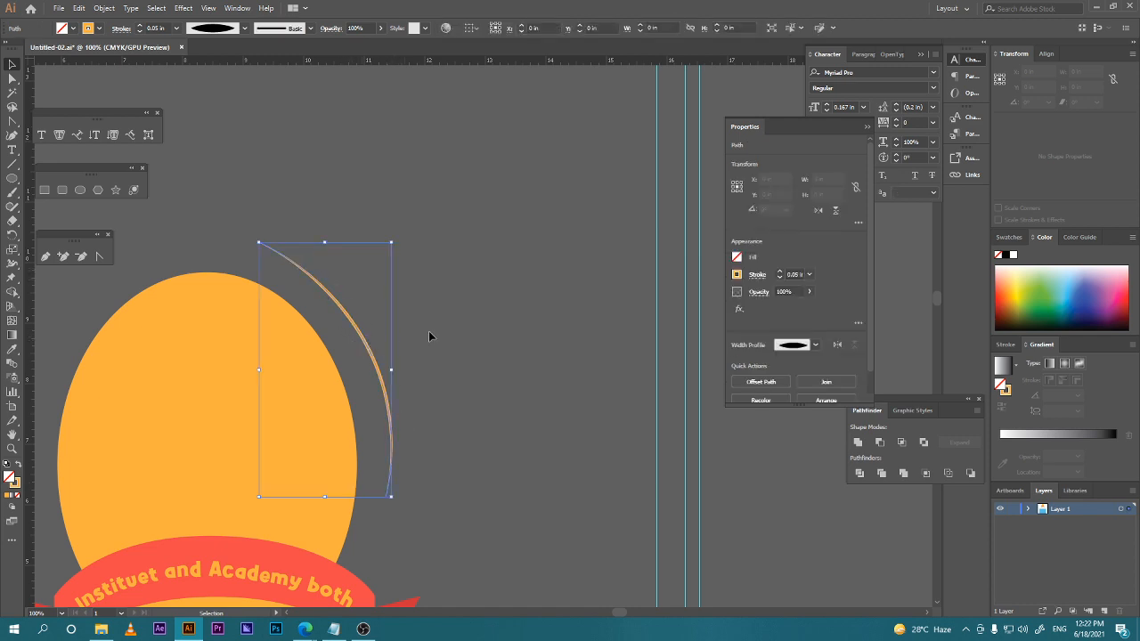
pyautogui.click(815, 345)
pyautogui.click(795, 403)
pyautogui.click(580, 465)
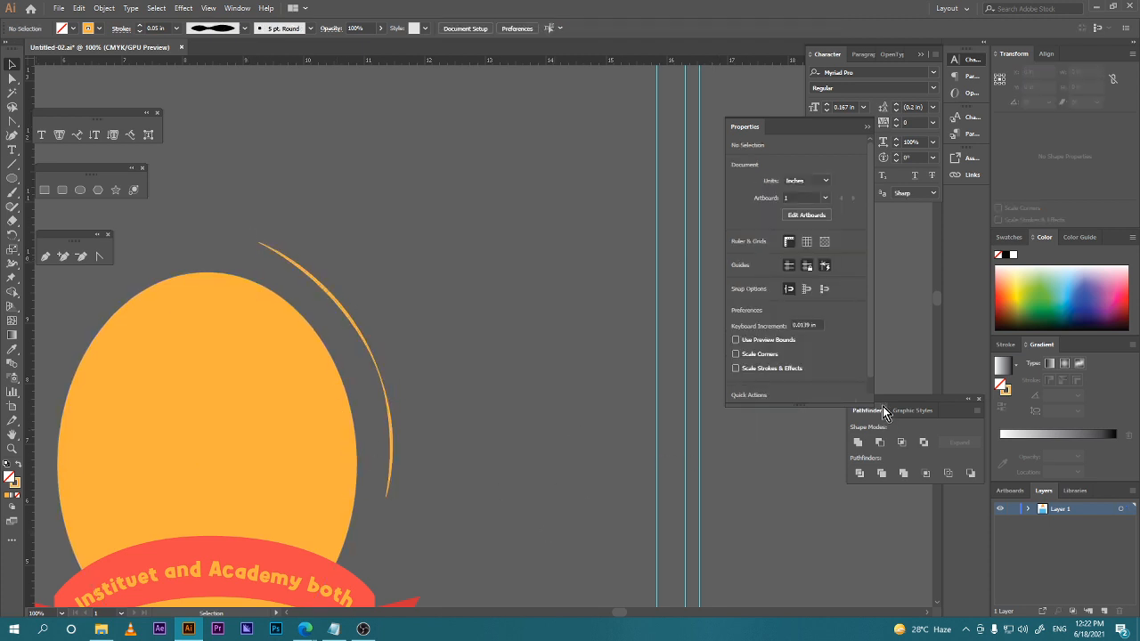
# Try the half-dome Width Profile 6 on the arc's stroke and deselect the path.
pyautogui.click(351, 333)
pyautogui.click(812, 346)
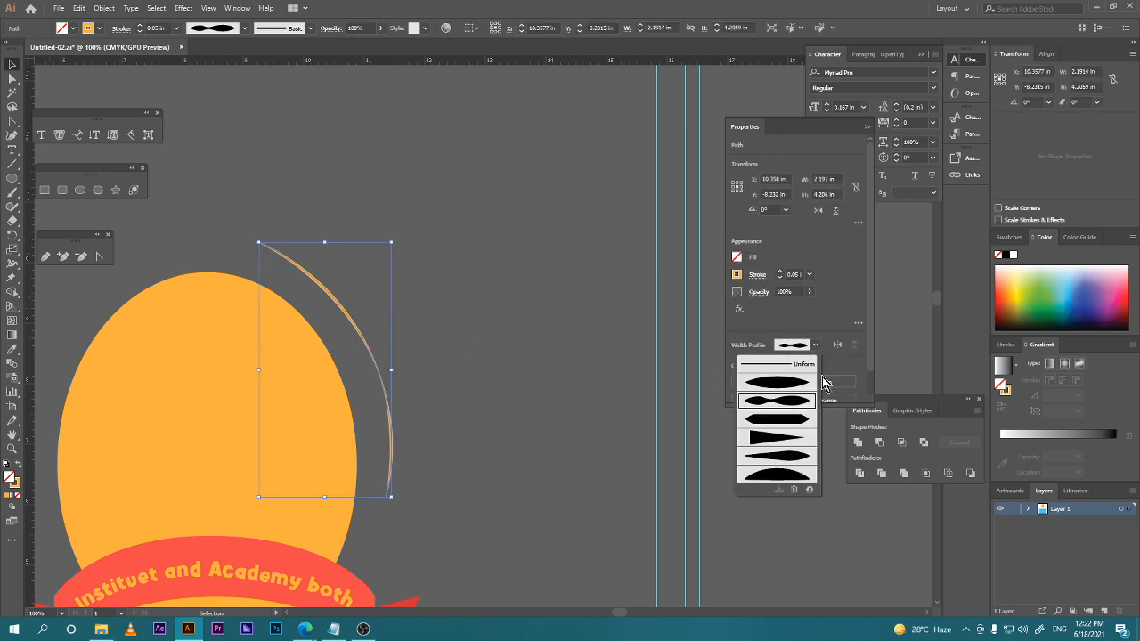
pyautogui.click(792, 477)
pyautogui.click(511, 394)
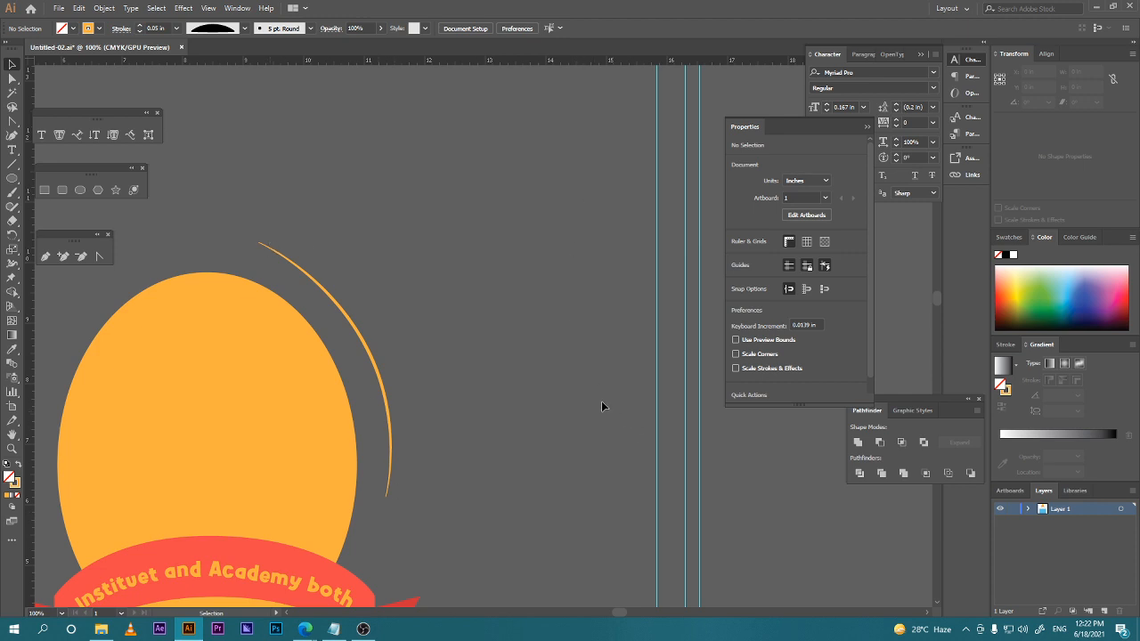
# Try a stroke weight of 0.25 in on the arc and deselect it.
pyautogui.scroll(-1, 340, 246)
pyautogui.scroll(-1, 381, 311)
pyautogui.click(381, 311)
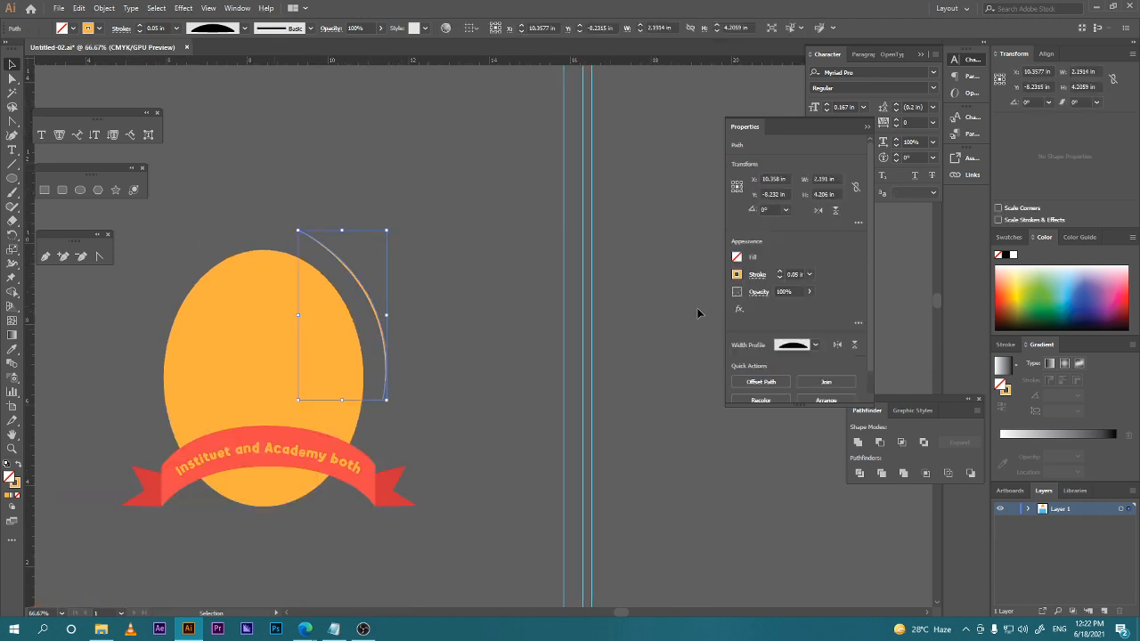
pyautogui.click(780, 272)
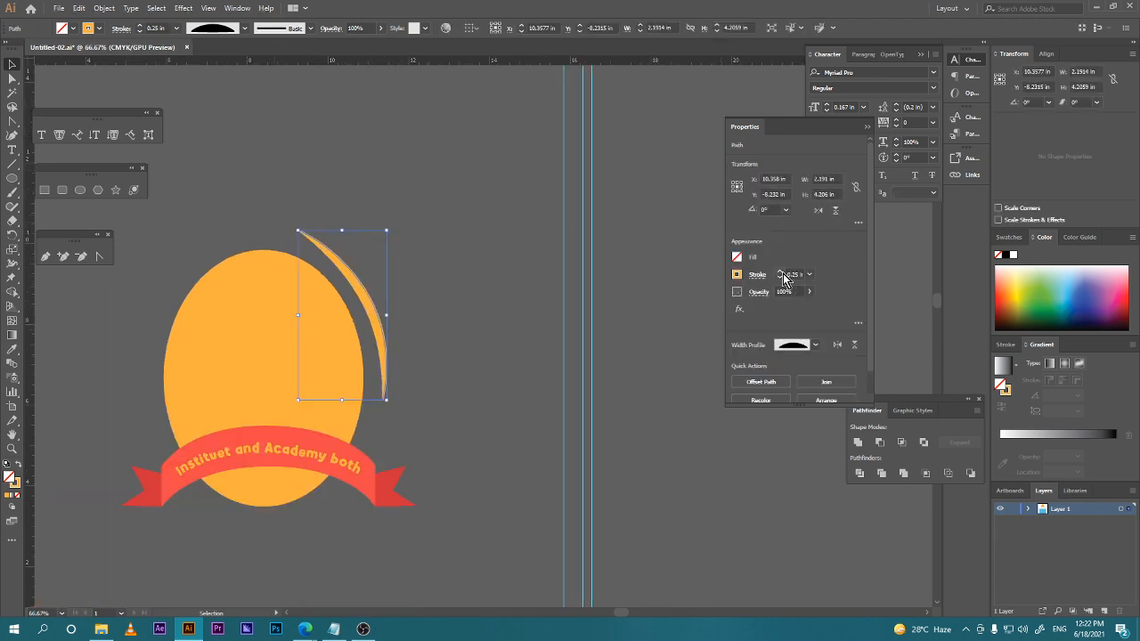
pyautogui.click(780, 272)
pyautogui.click(517, 311)
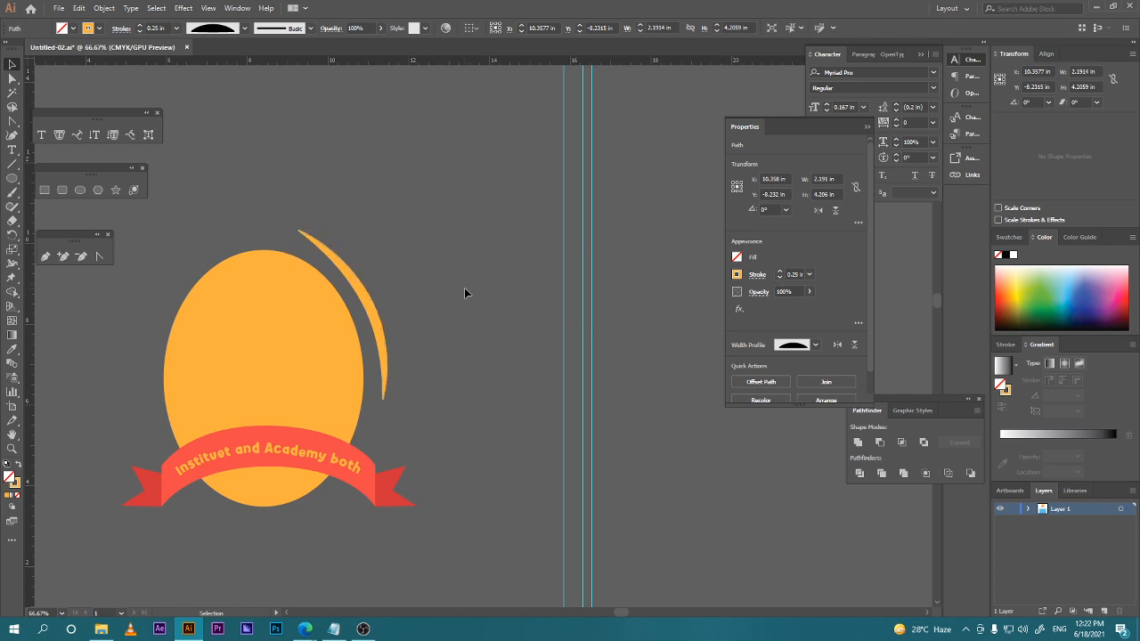
# Reselect the arc and set its stroke weight to 0.125 in.
pyautogui.click(386, 310)
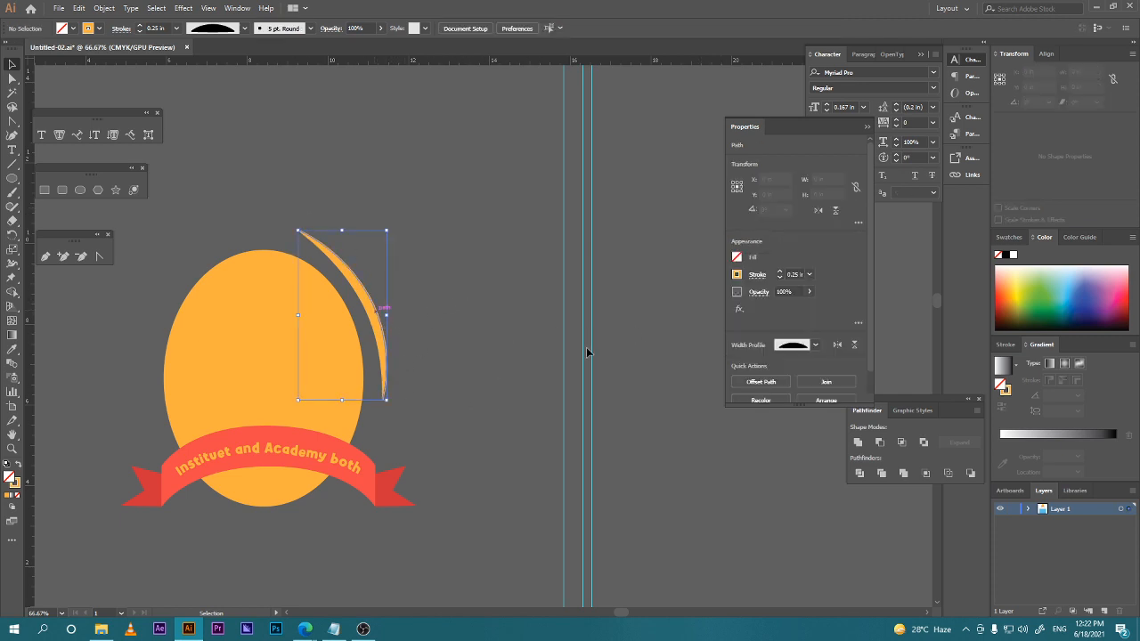
pyautogui.click(781, 277)
pyautogui.click(782, 277)
pyautogui.click(780, 272)
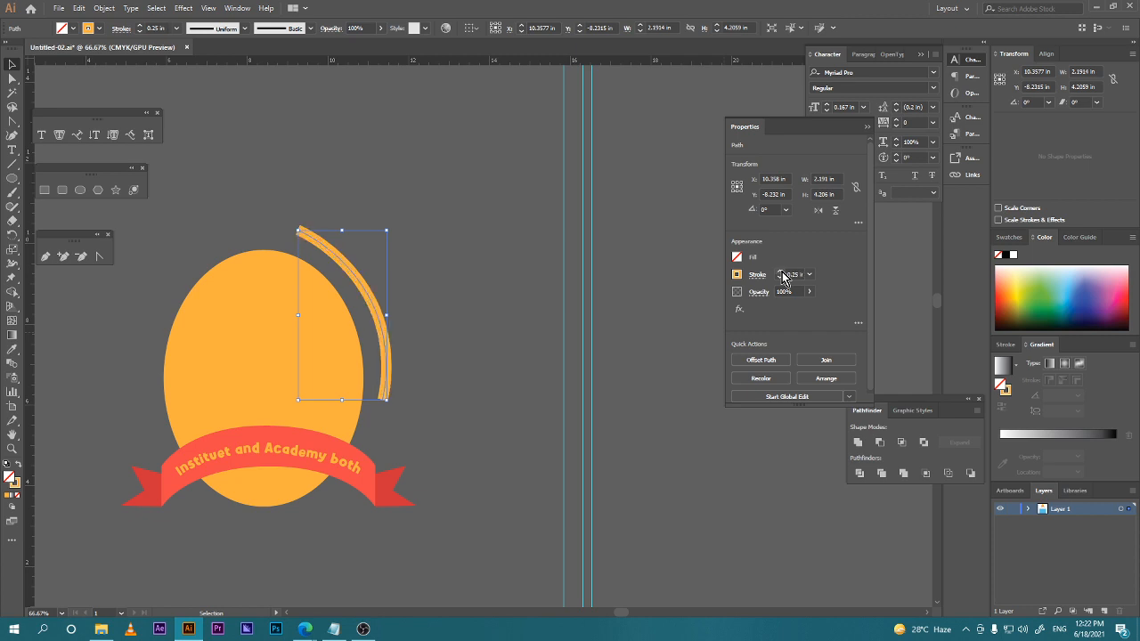
pyautogui.click(780, 277)
pyautogui.click(781, 277)
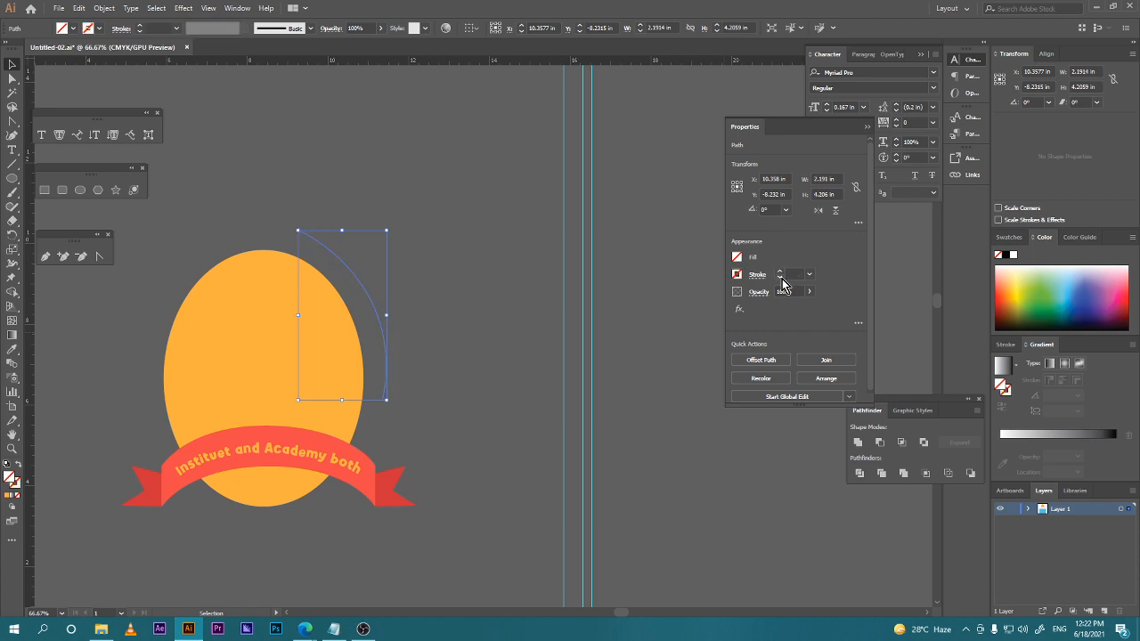
pyautogui.click(781, 272)
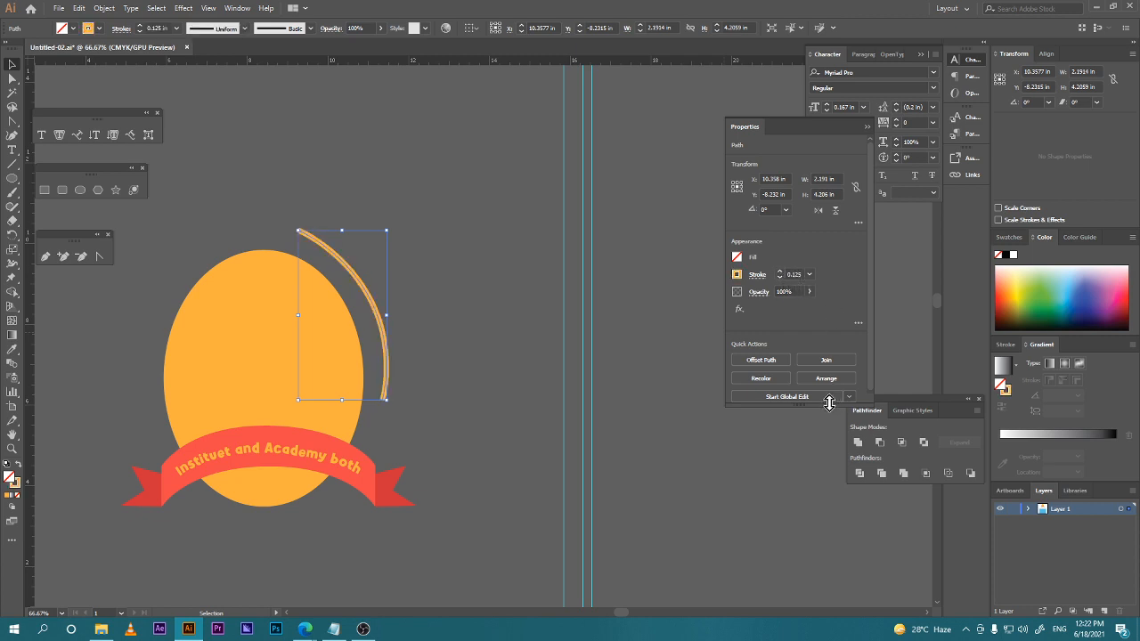
# Reapply Width Profile 1 to the arc through the detailed stroke options, and deselect the path.
pyautogui.click(759, 272)
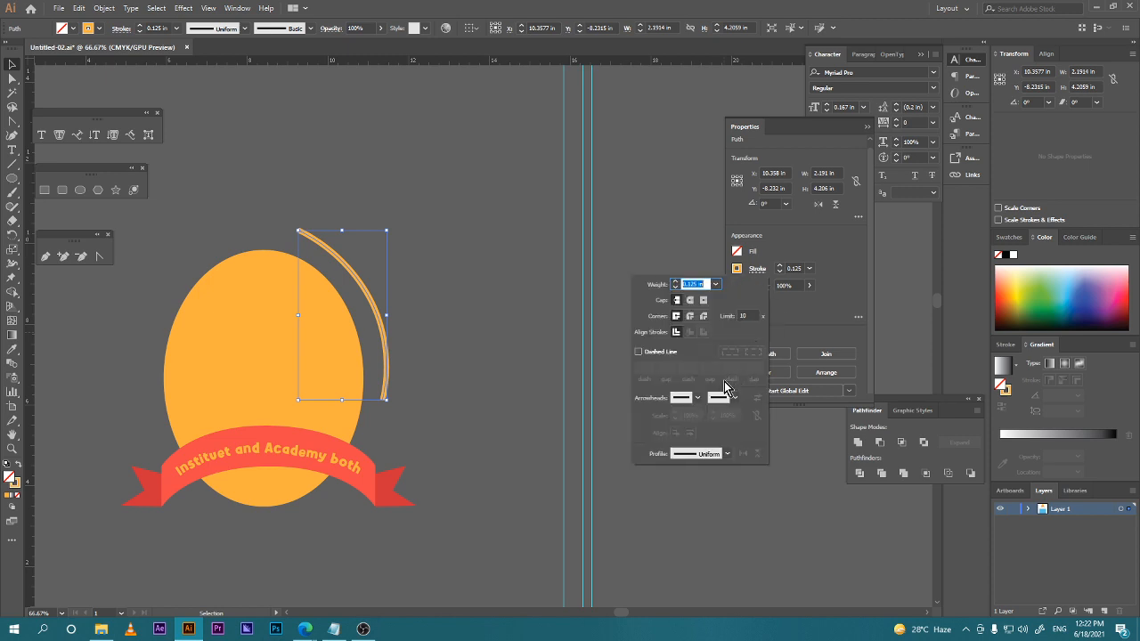
pyautogui.click(697, 454)
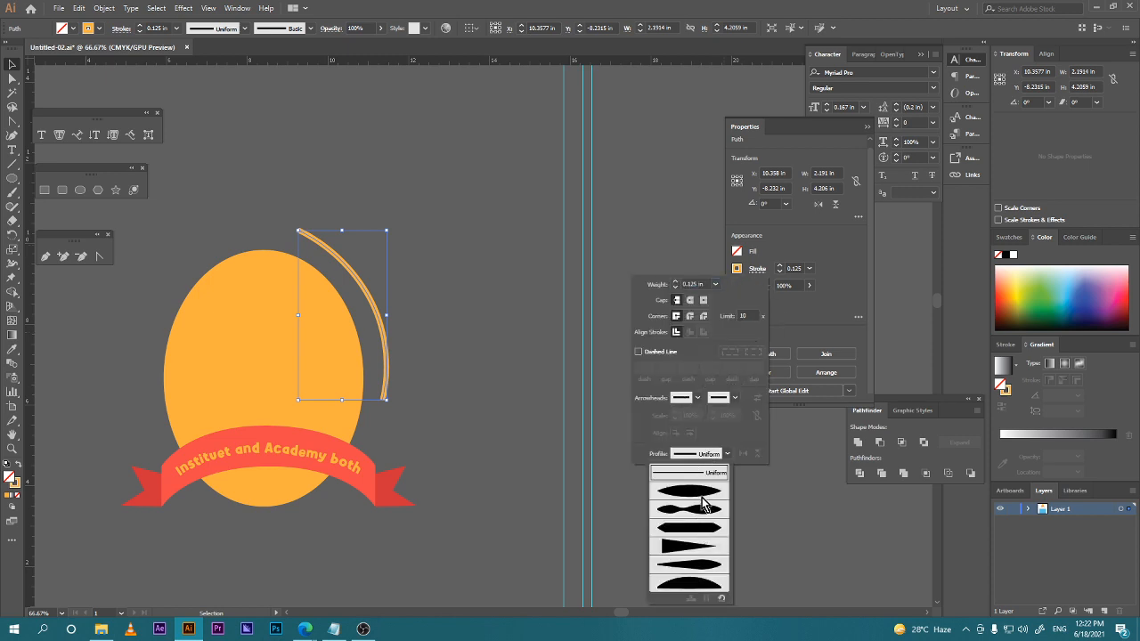
pyautogui.click(691, 491)
pyautogui.click(12, 65)
pyautogui.click(627, 297)
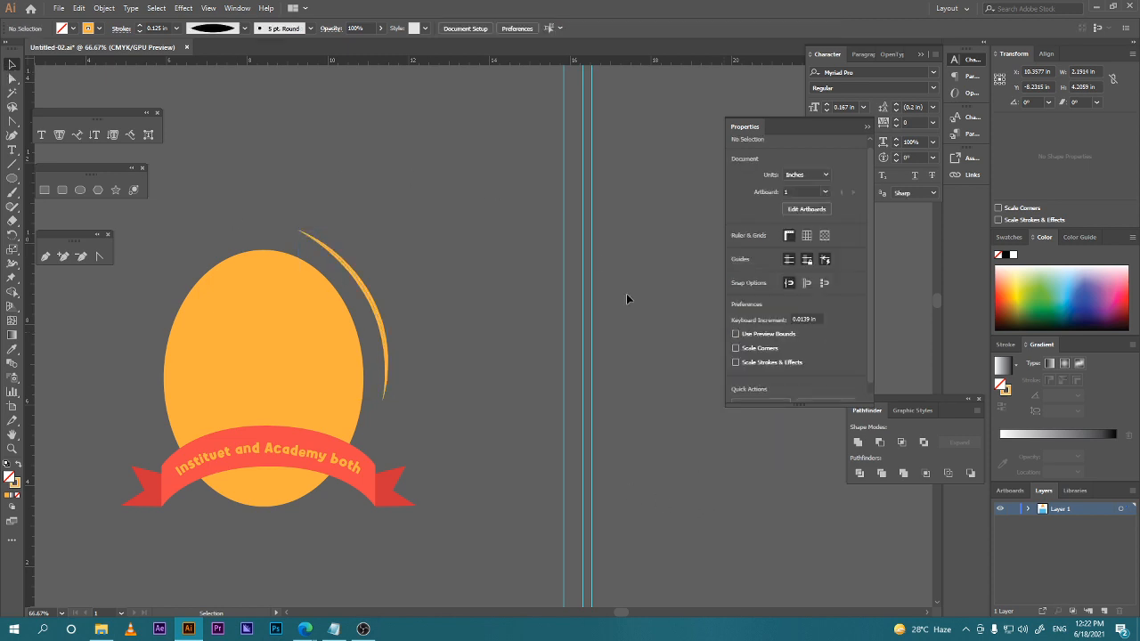
# Place a duplicate of the tapered arc on the left side of the orange ellipse.
pyautogui.moveTo(403, 189); pyautogui.dragTo(498, 178)
pyautogui.click(471, 303)
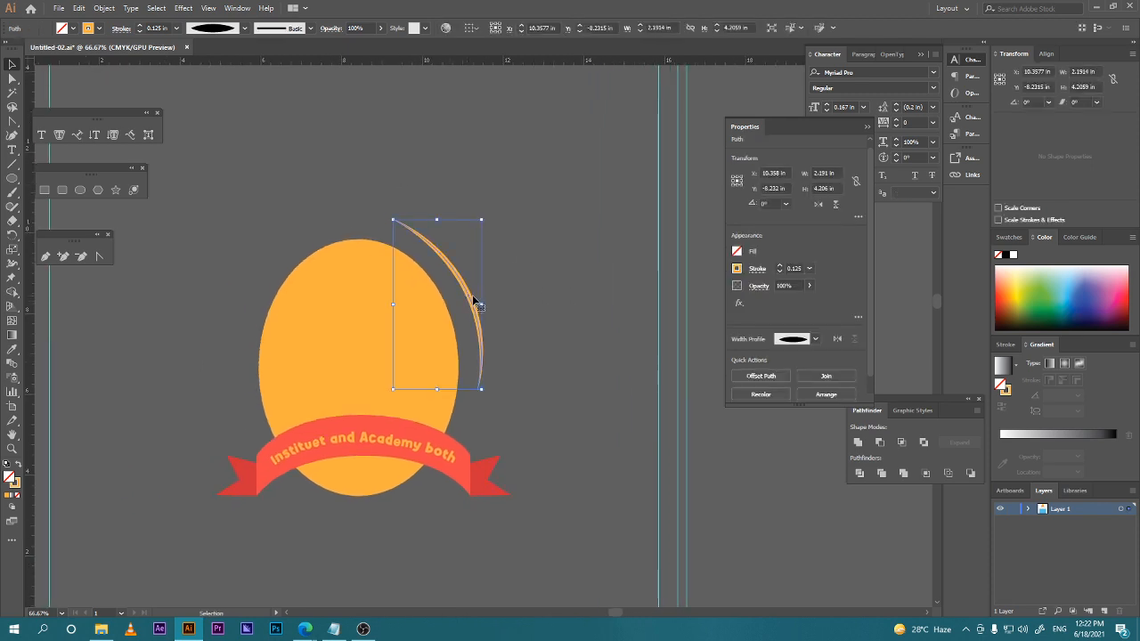
pyautogui.moveTo(476, 300); pyautogui.dragTo(455, 272)
pyautogui.rightClick(214, 275)
pyautogui.click(198, 256)
pyautogui.click(210, 263)
pyautogui.moveTo(450, 267); pyautogui.dragTo(242, 277)
pyautogui.rightClick(244, 268)
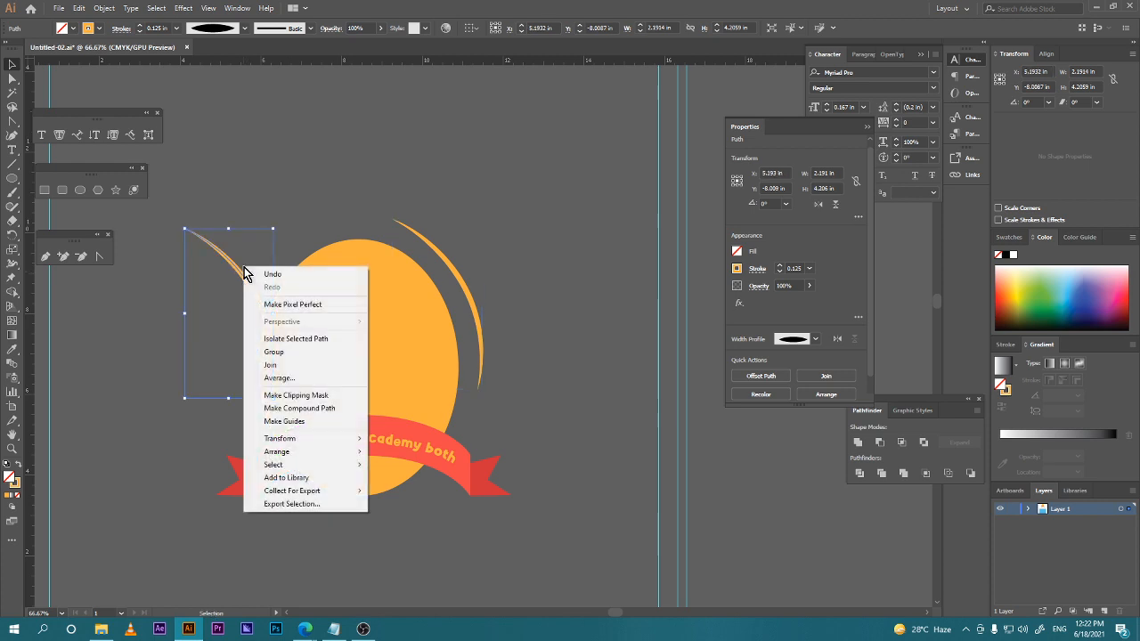
pyautogui.moveTo(294, 443)
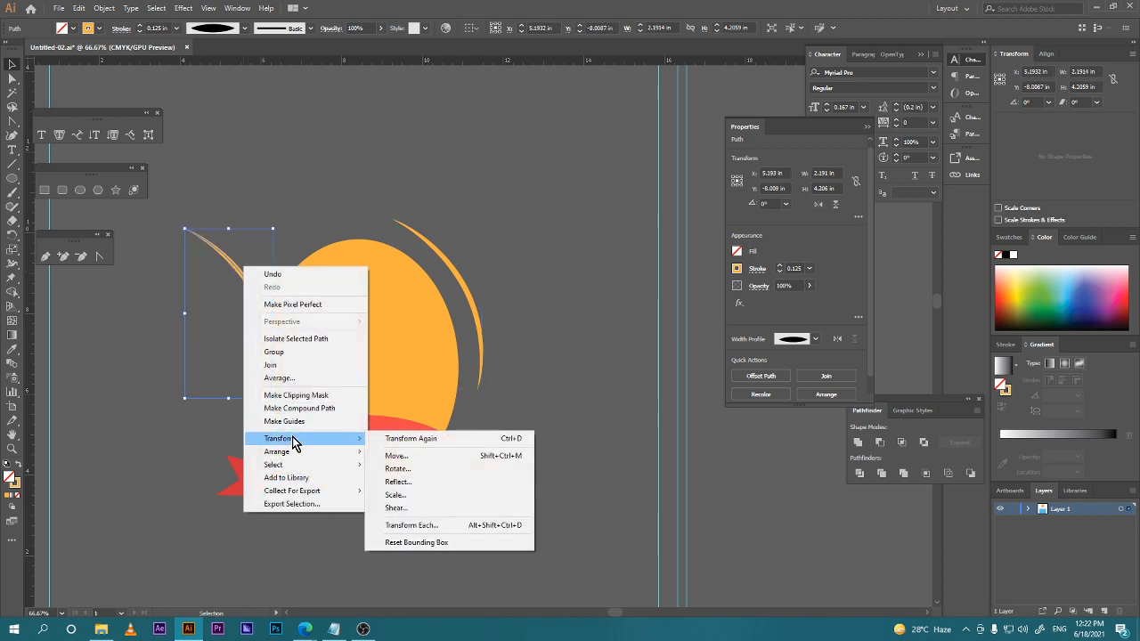
pyautogui.click(441, 489)
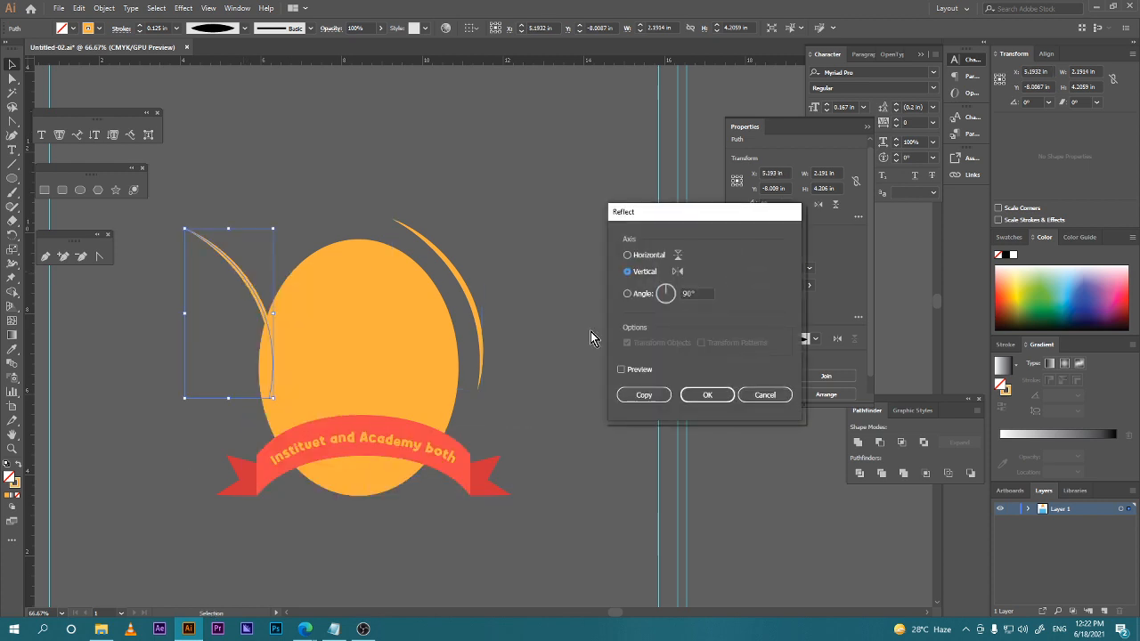
pyautogui.click(768, 395)
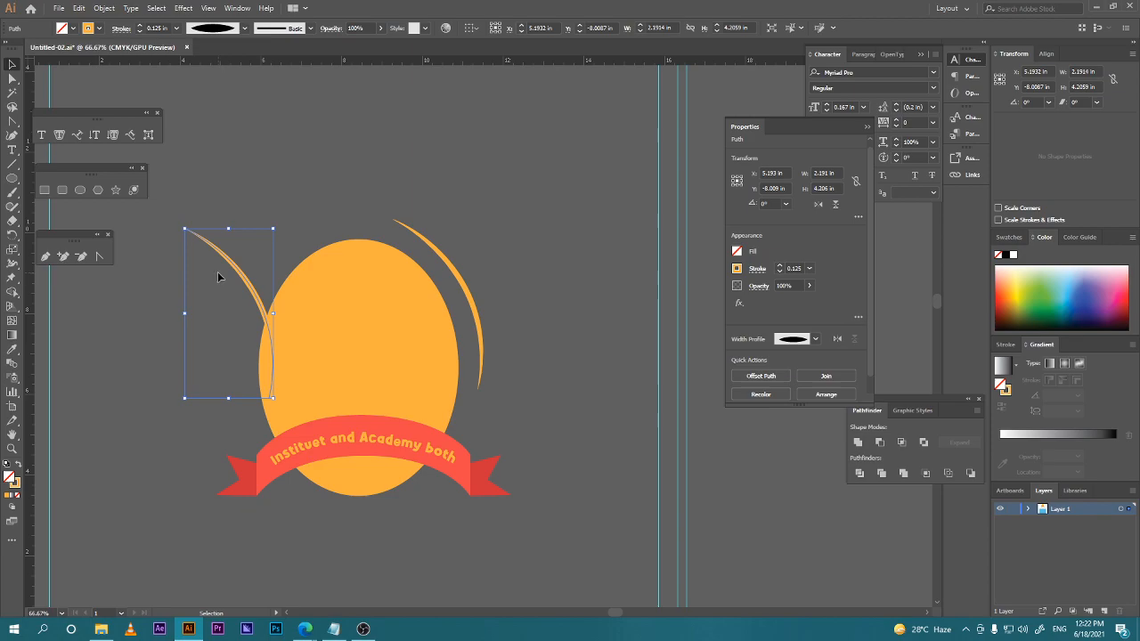
# Switch to the Google Meet window to check the call and chat, and return to Illustrator.
pyautogui.moveTo(304, 629)
pyautogui.click(282, 590)
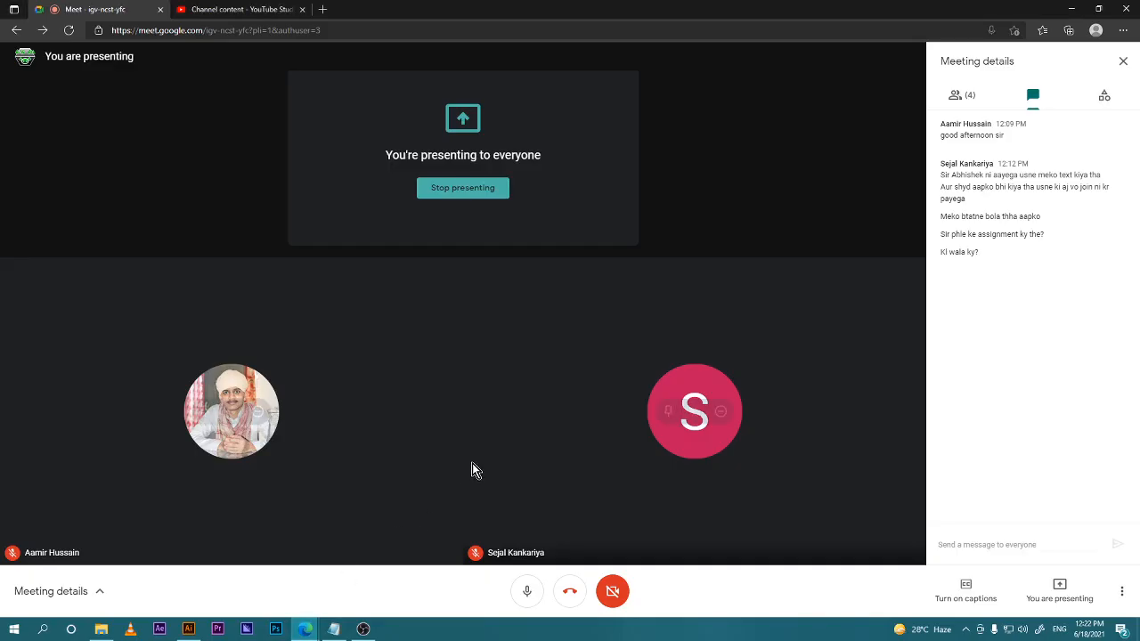
pyautogui.click(188, 629)
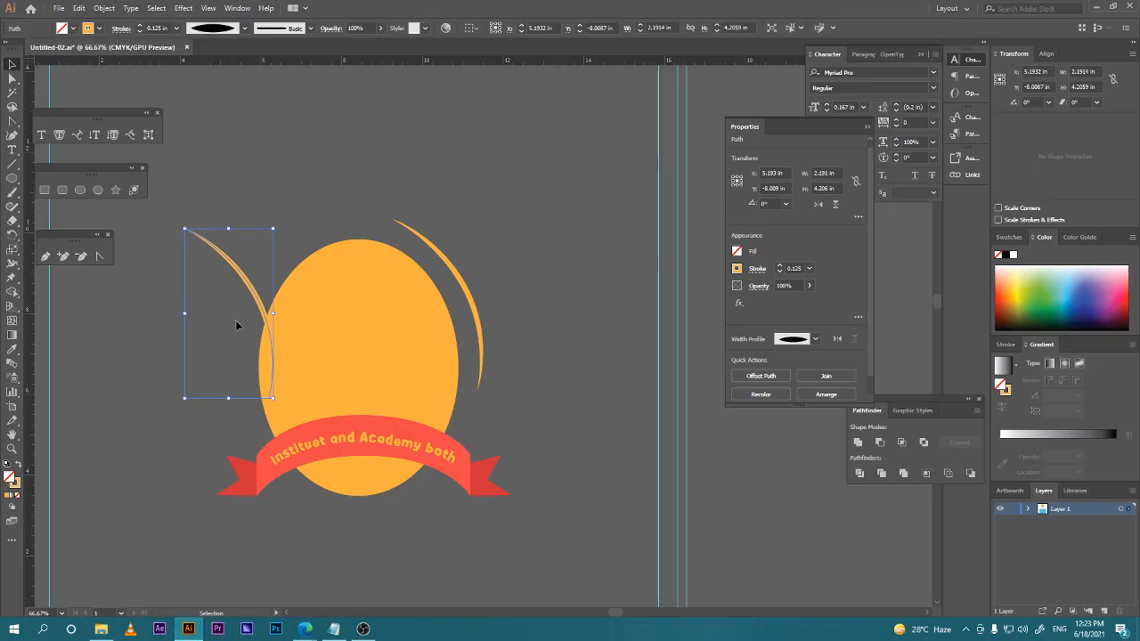
# Reflect the copied arc across the vertical axis and move it beside the ellipse's left edge to mirror the original.
pyautogui.rightClick(250, 291)
pyautogui.moveTo(308, 460)
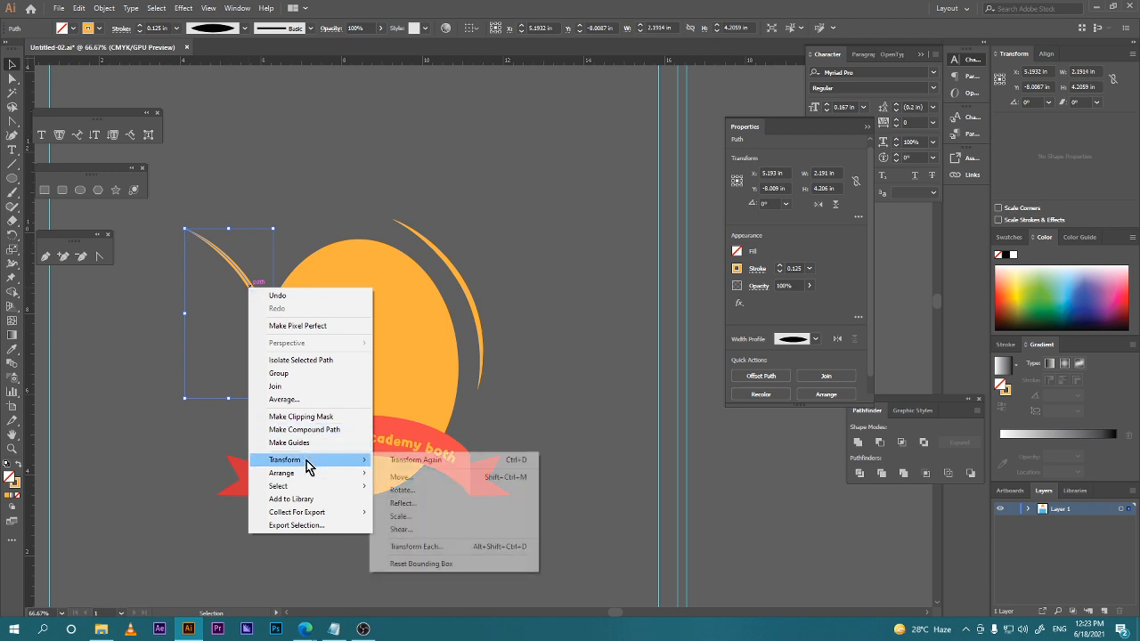
pyautogui.click(423, 504)
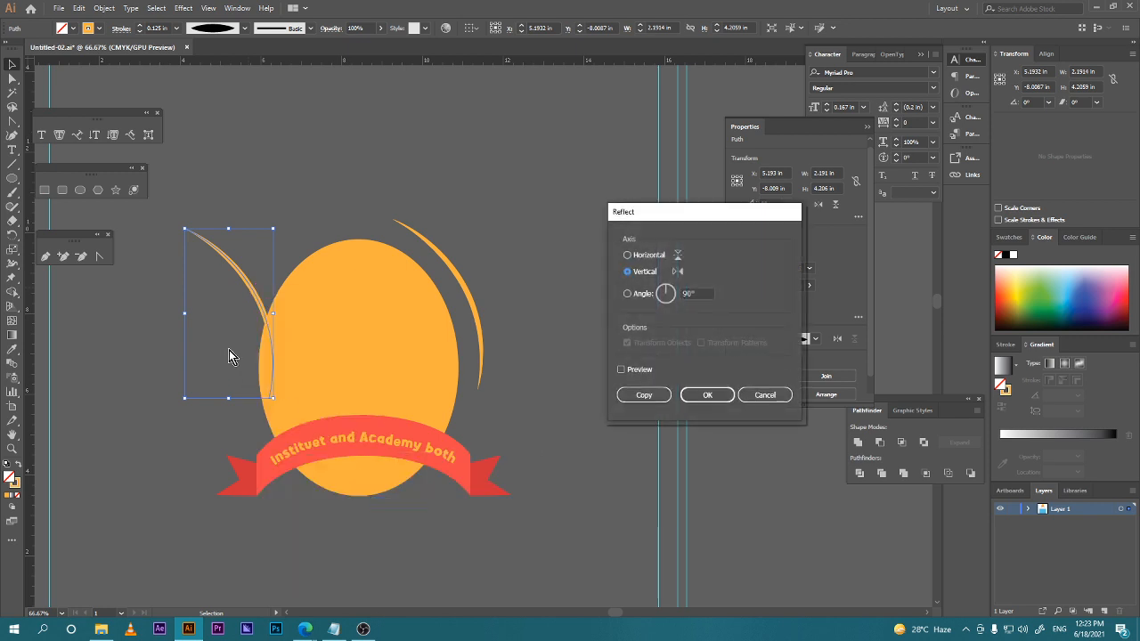
pyautogui.click(621, 370)
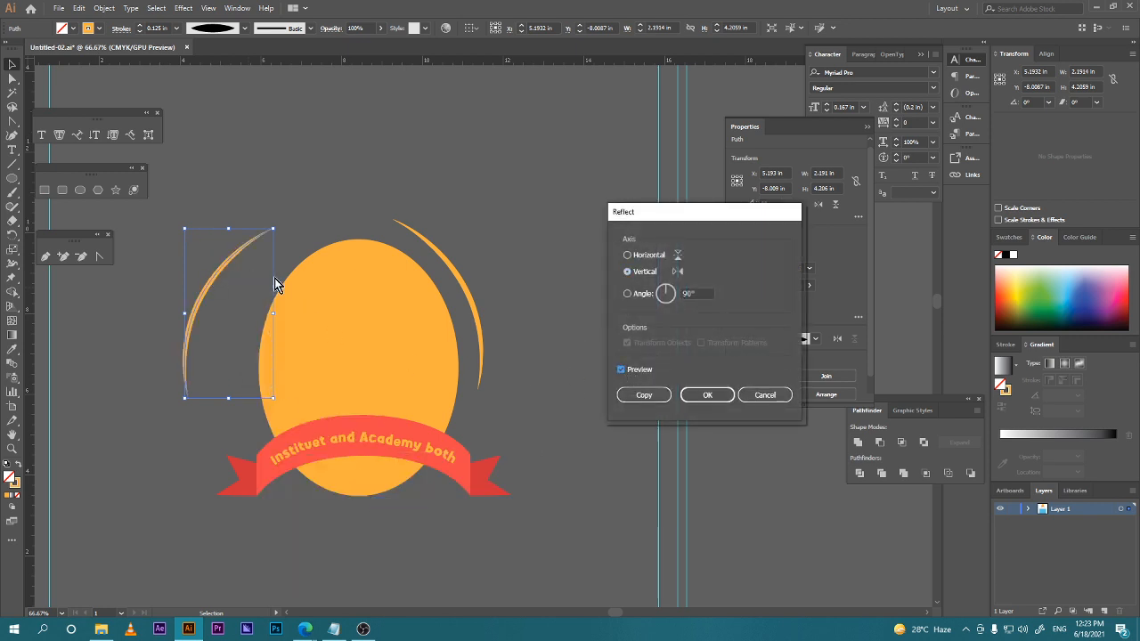
pyautogui.click(707, 395)
pyautogui.moveTo(212, 295); pyautogui.dragTo(251, 292)
pyautogui.click(196, 394)
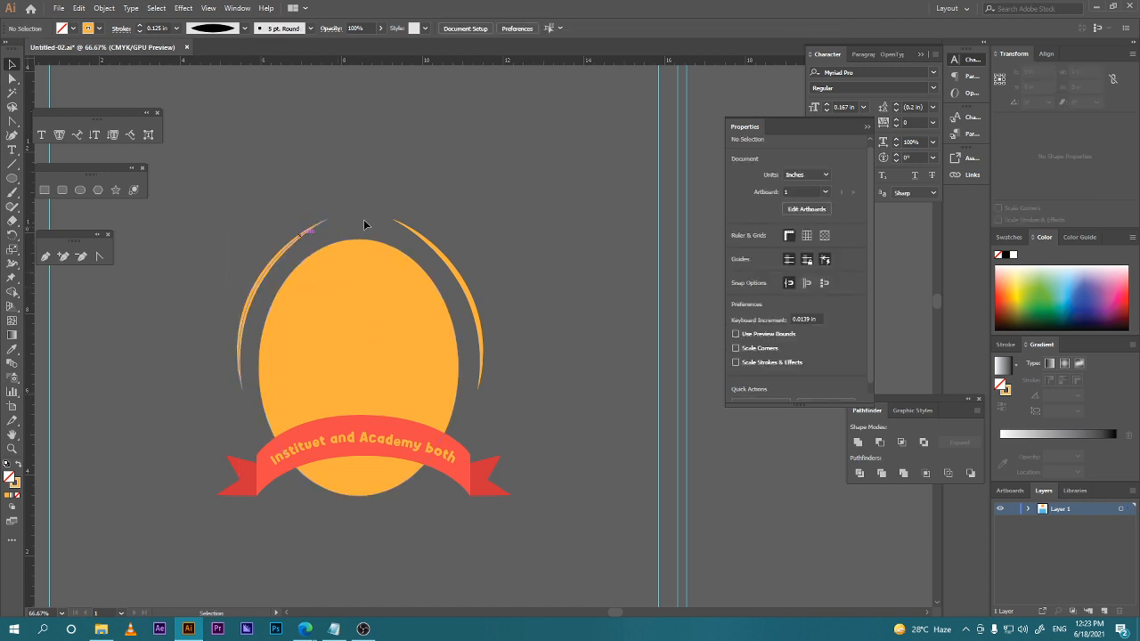
# Draw a narrow upright ellipse about 0.82 by 1.57 in above the right-hand arc.
pyautogui.scroll(-5, 512, 377)
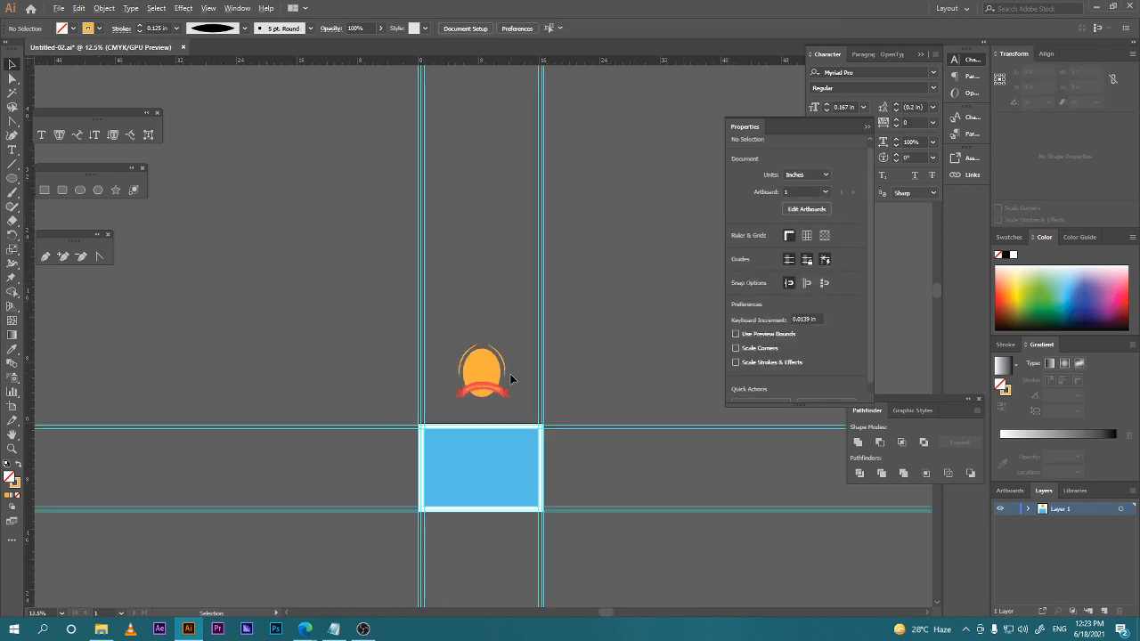
pyautogui.scroll(8, 516, 392)
pyautogui.moveTo(549, 573); pyautogui.dragTo(544, 597)
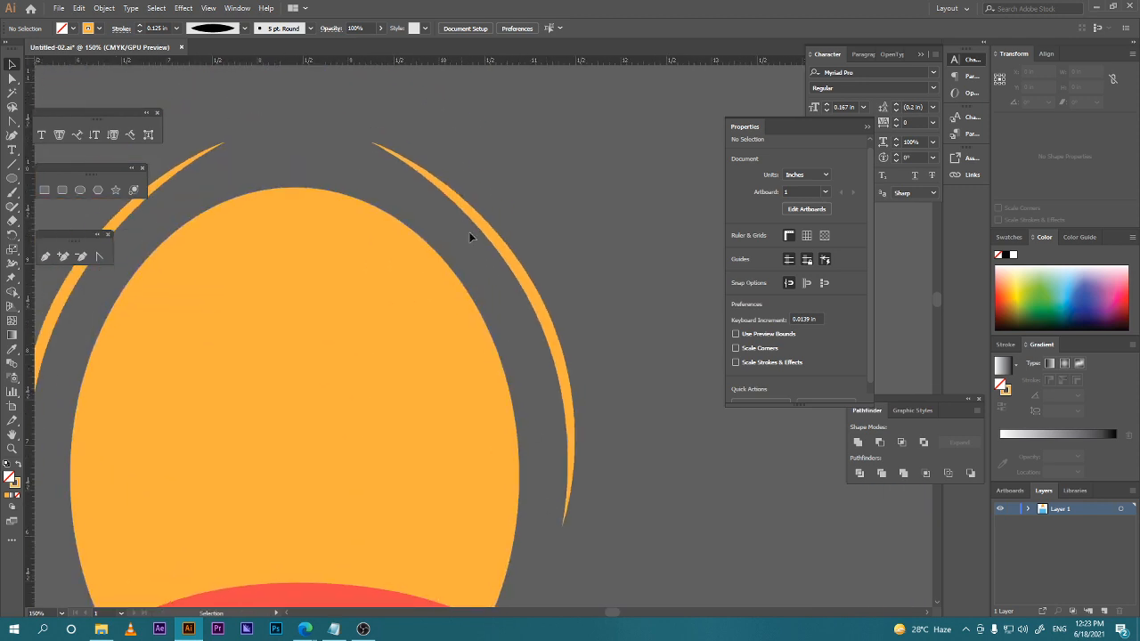
pyautogui.moveTo(560, 277); pyautogui.dragTo(471, 417)
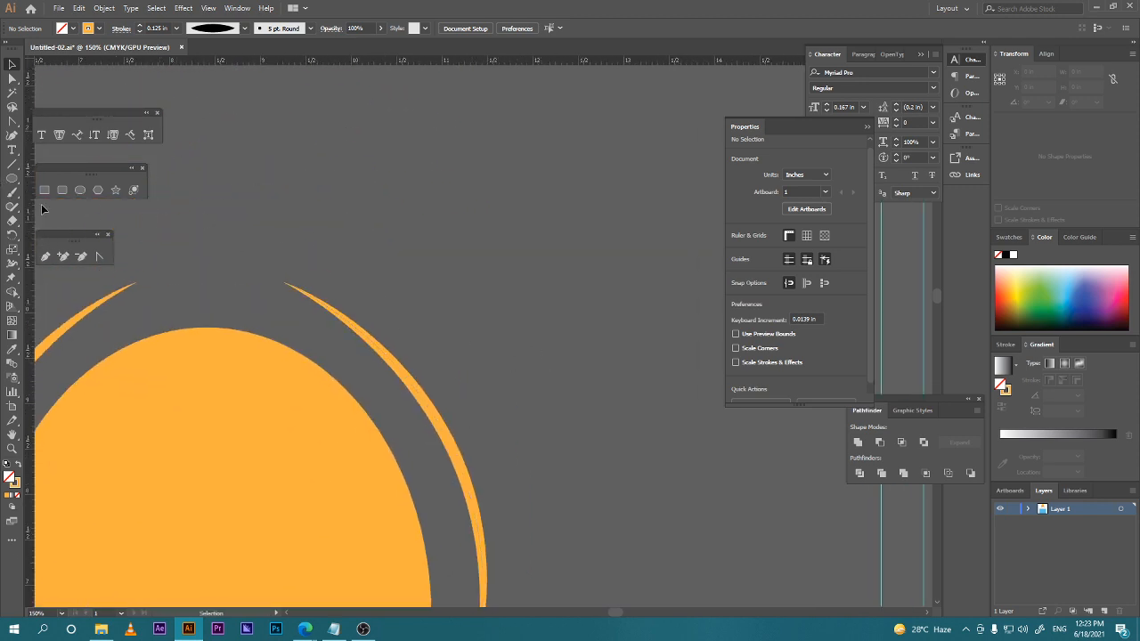
pyautogui.click(80, 191)
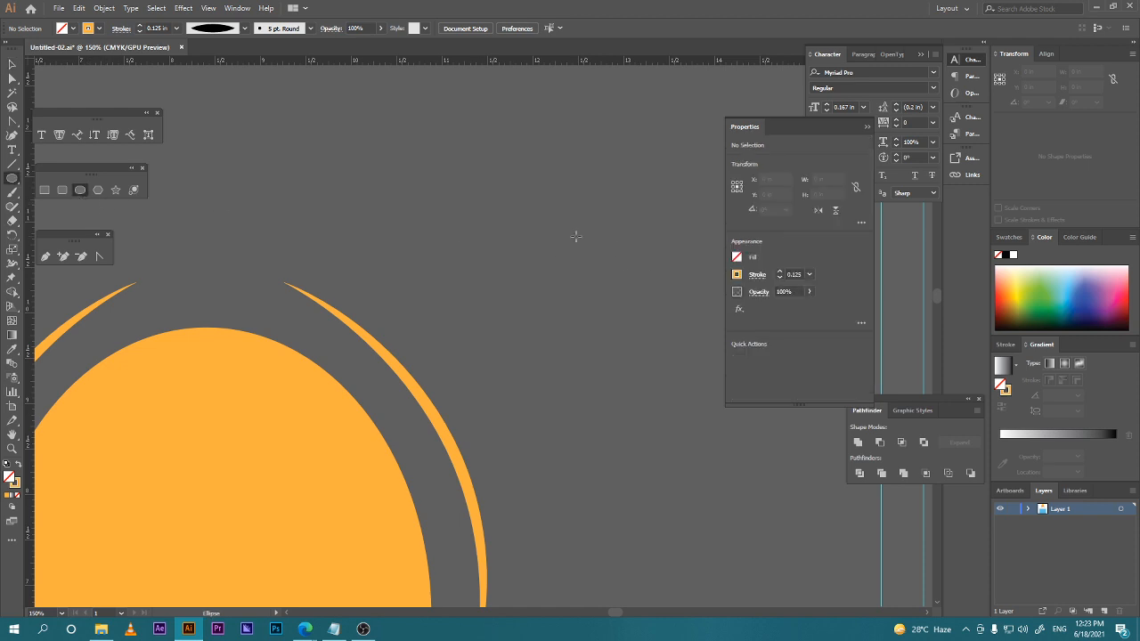
pyautogui.moveTo(425, 120); pyautogui.dragTo(499, 263)
# Convert the top anchor point of the small ellipse to a corner to give it a pointed tip.
pyautogui.press('a')
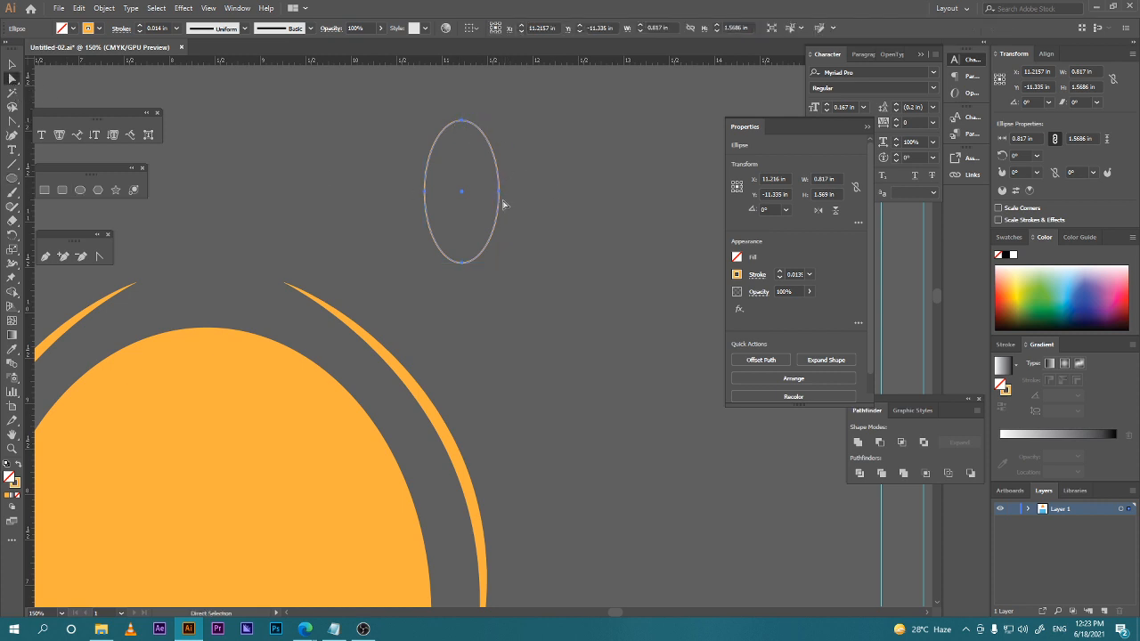
pyautogui.click(462, 121)
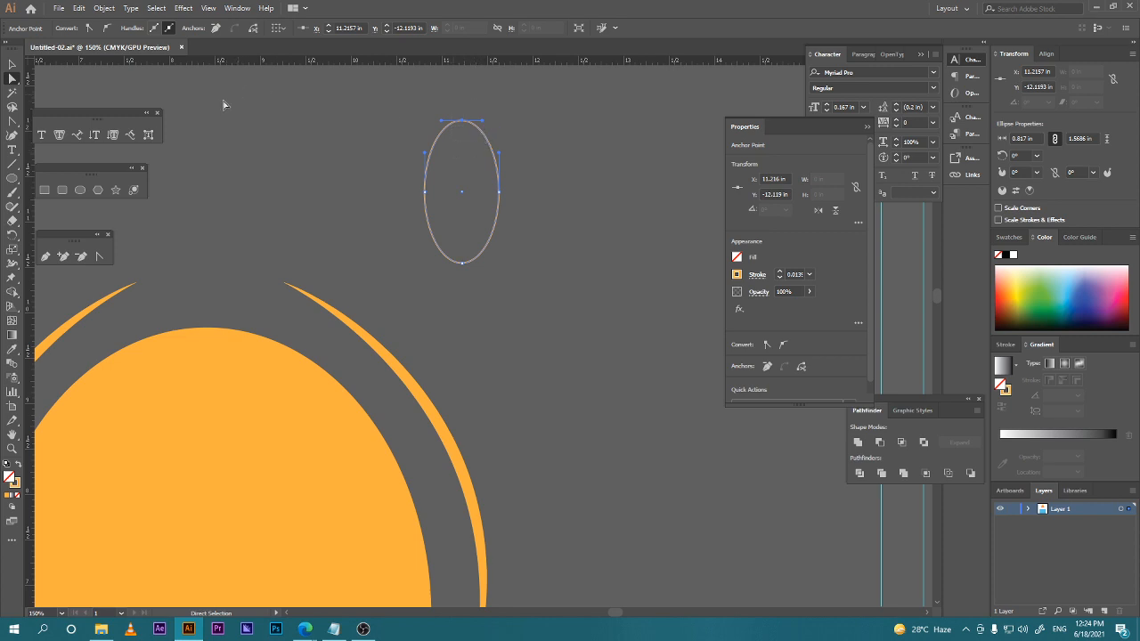
pyautogui.click(12, 123)
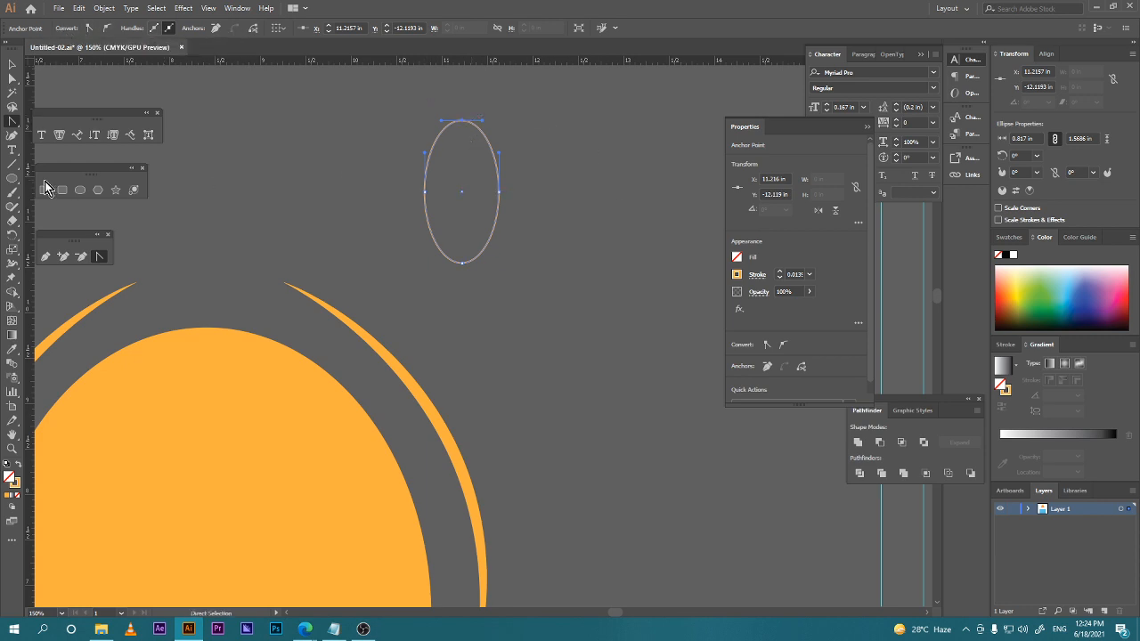
pyautogui.click(12, 80)
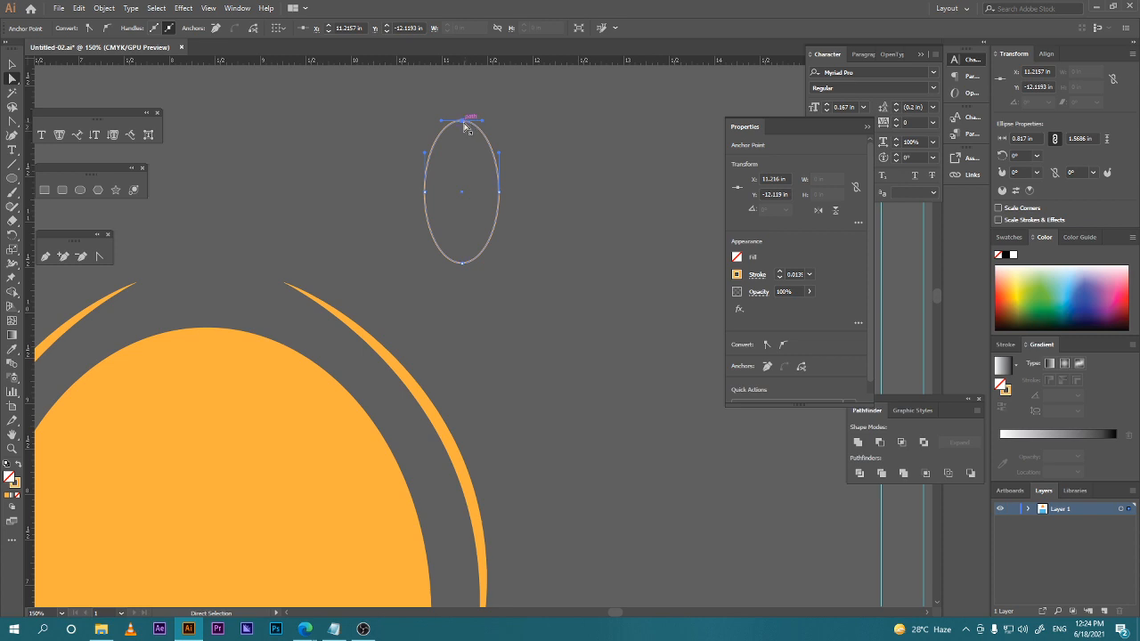
pyautogui.moveTo(434, 89); pyautogui.dragTo(477, 152)
pyautogui.click(87, 30)
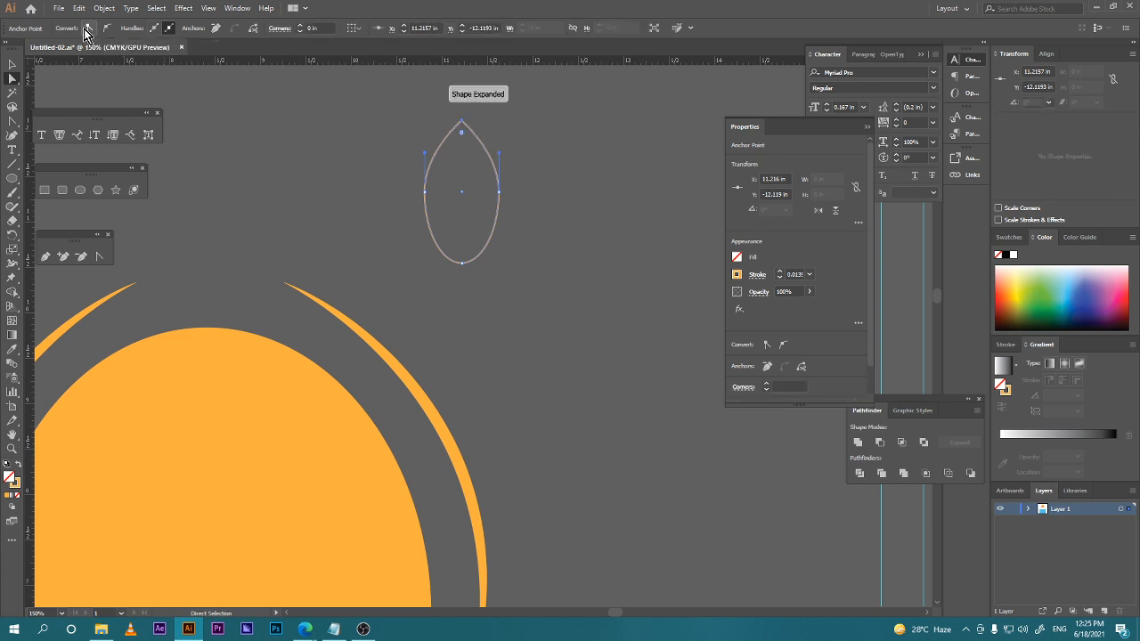
# Scale the pointed leaf shape down to about 0.37 by 0.79 in.
pyautogui.click(12, 65)
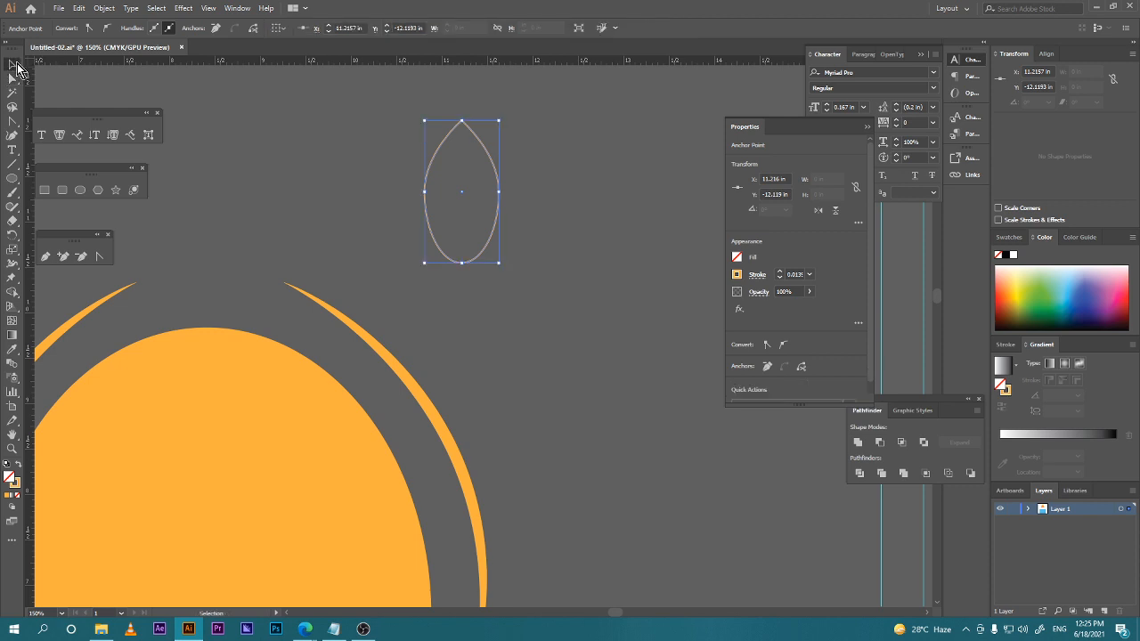
pyautogui.click(526, 254)
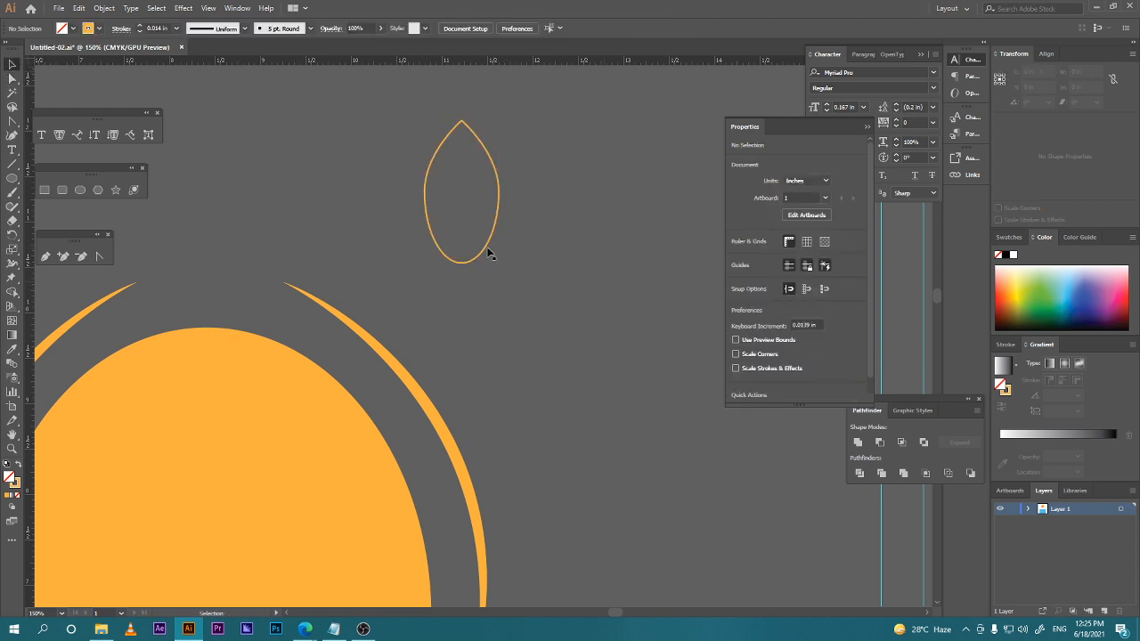
pyautogui.click(488, 254)
pyautogui.moveTo(462, 262); pyautogui.dragTo(457, 201)
pyautogui.click(495, 273)
pyautogui.click(463, 234)
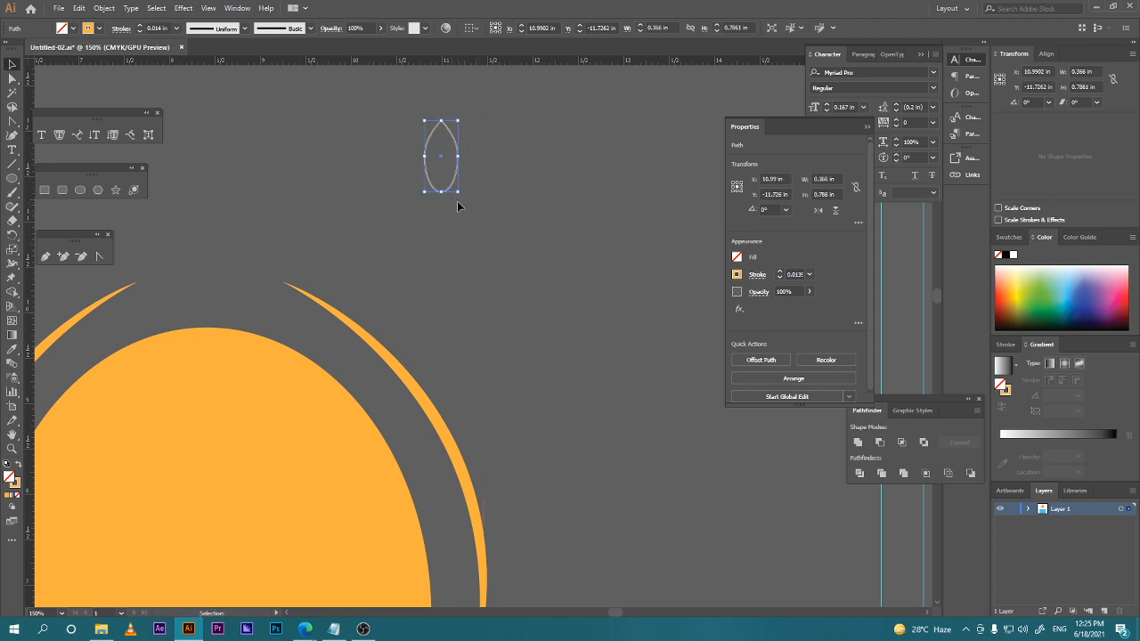
# Move the small leaf to just above the upper tip of the right-hand arc.
pyautogui.click(447, 158)
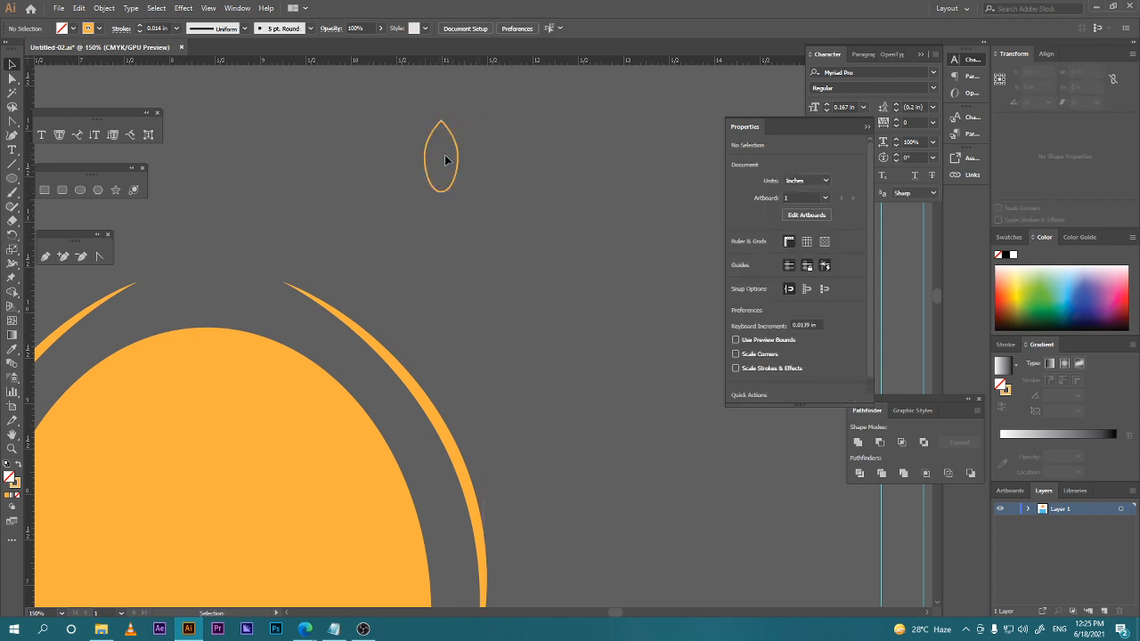
pyautogui.click(457, 158)
pyautogui.moveTo(442, 160); pyautogui.dragTo(331, 257)
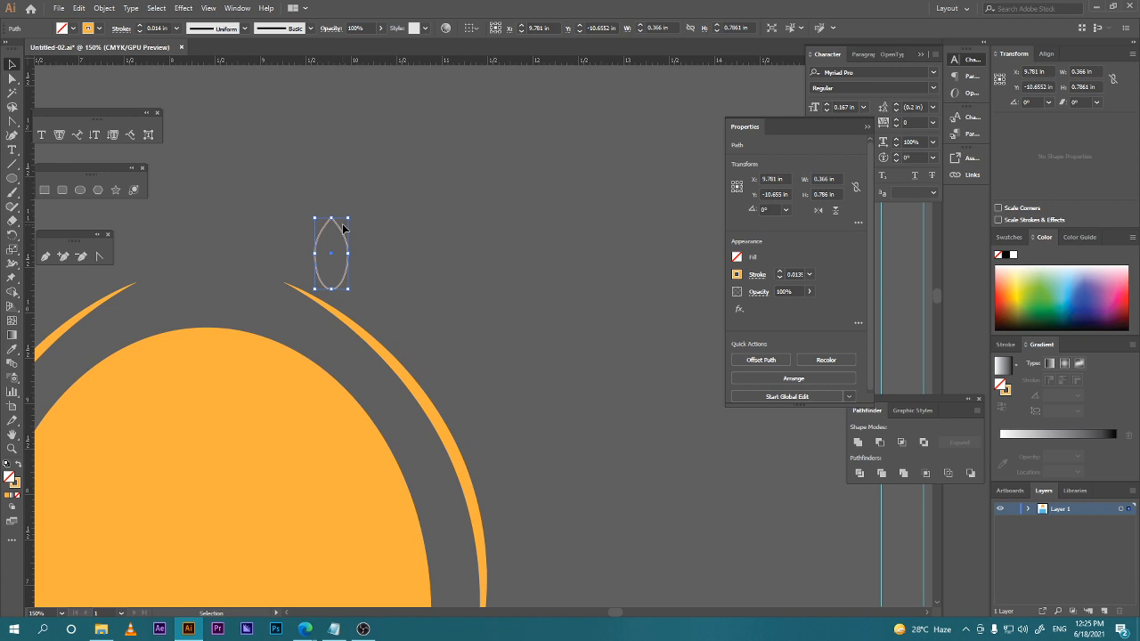
# Start the Rotate command on the selected leaf shape.
pyautogui.press('r')
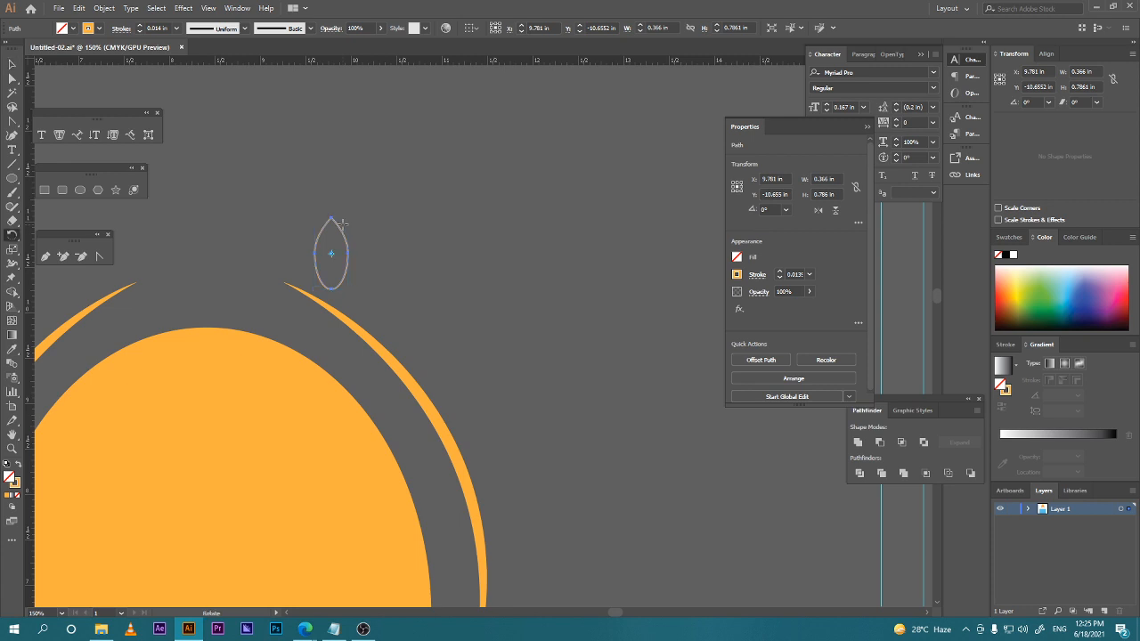
pyautogui.scroll(3, 352, 254)
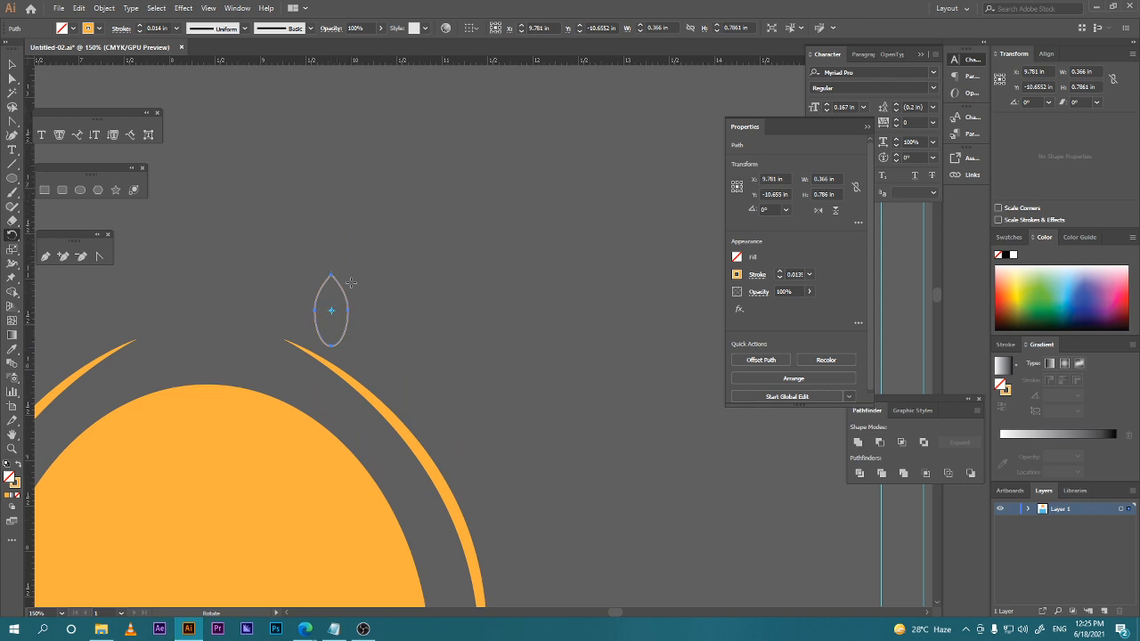
pyautogui.scroll(1, 351, 294)
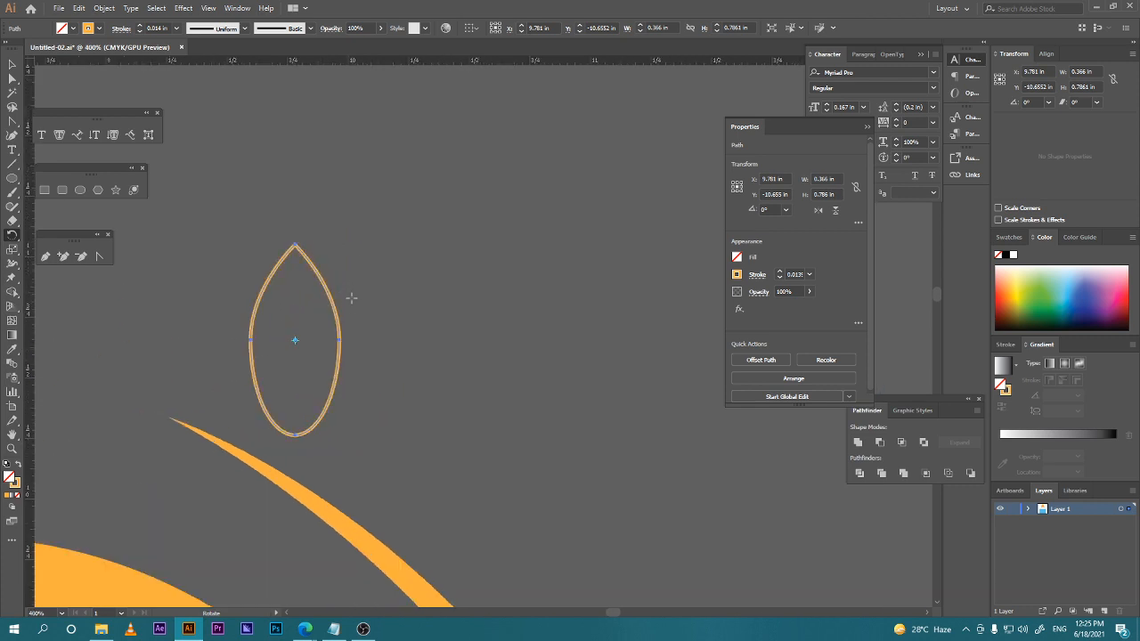
pyautogui.moveTo(334, 312); pyautogui.dragTo(454, 241)
pyautogui.scroll(3, 415, 277)
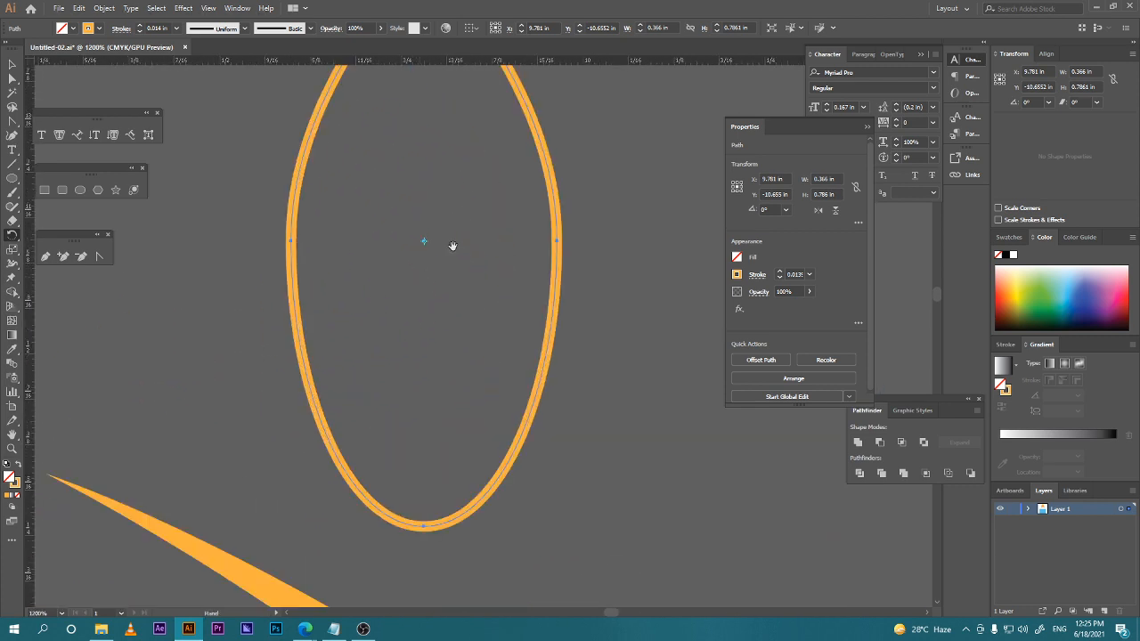
pyautogui.scroll(-2, 449, 254)
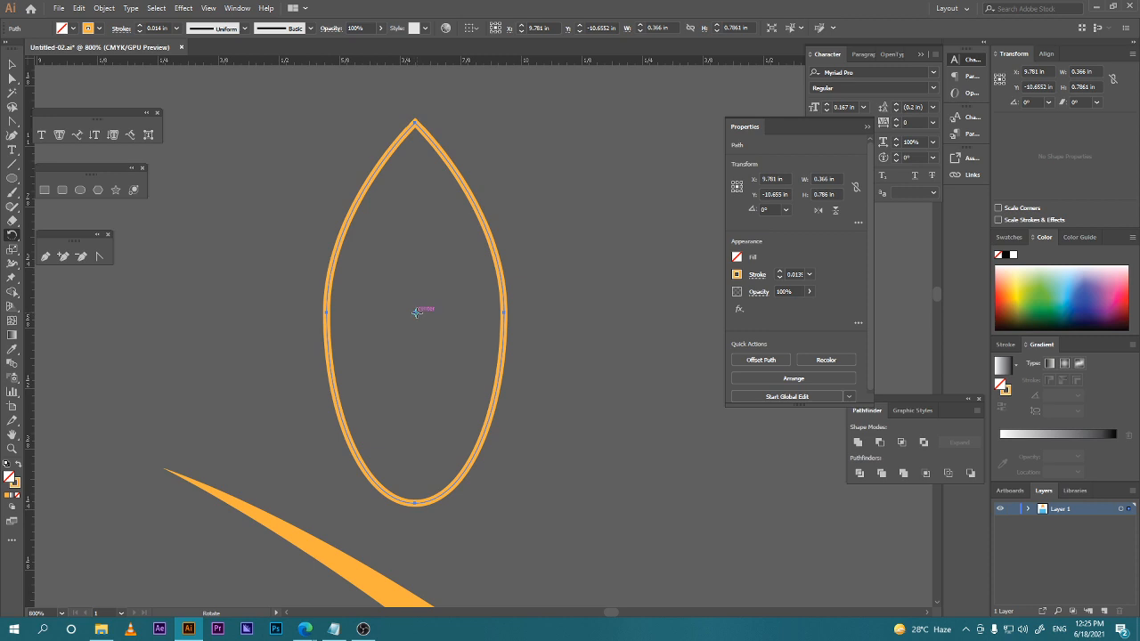
# Switch to the Google Meet window to read the chat, and return to Illustrator.
pyautogui.moveTo(312, 615)
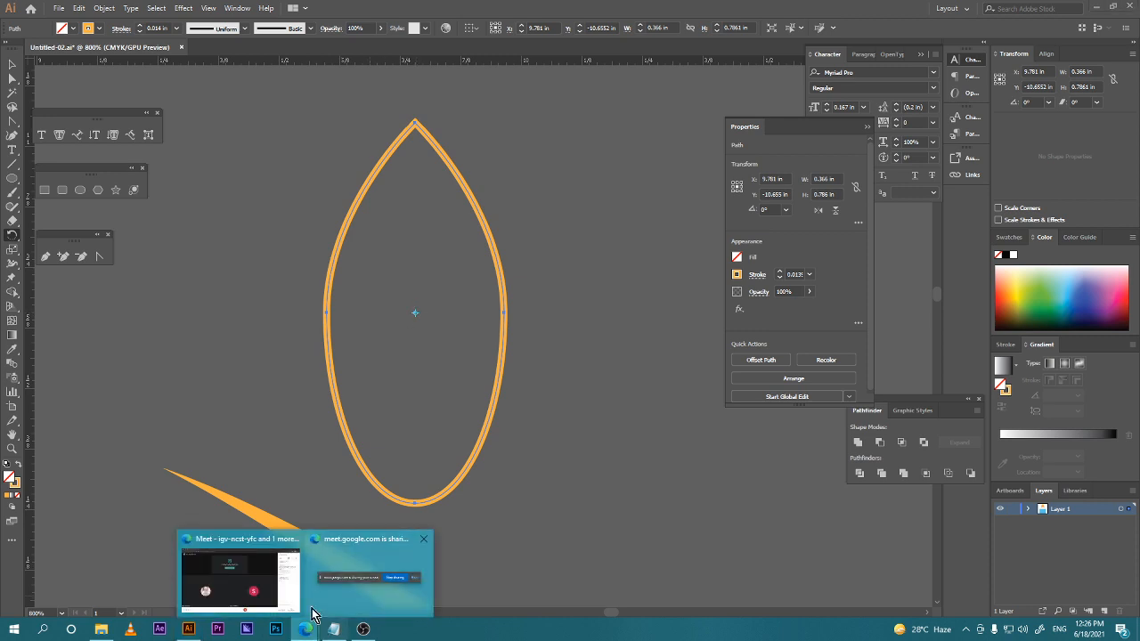
pyautogui.click(256, 590)
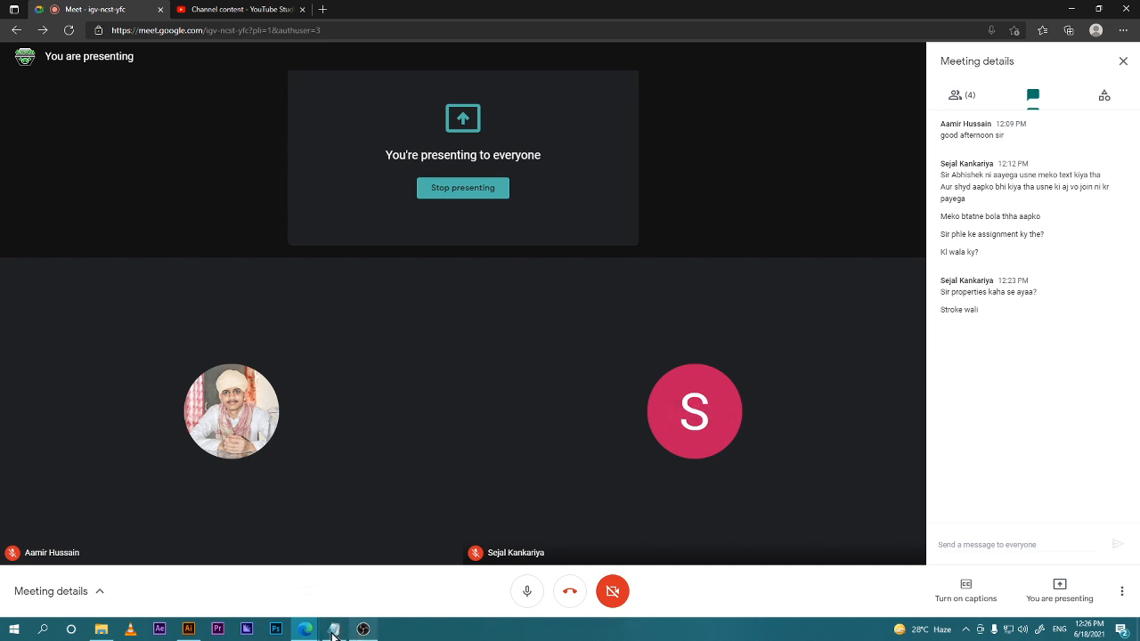
pyautogui.click(192, 630)
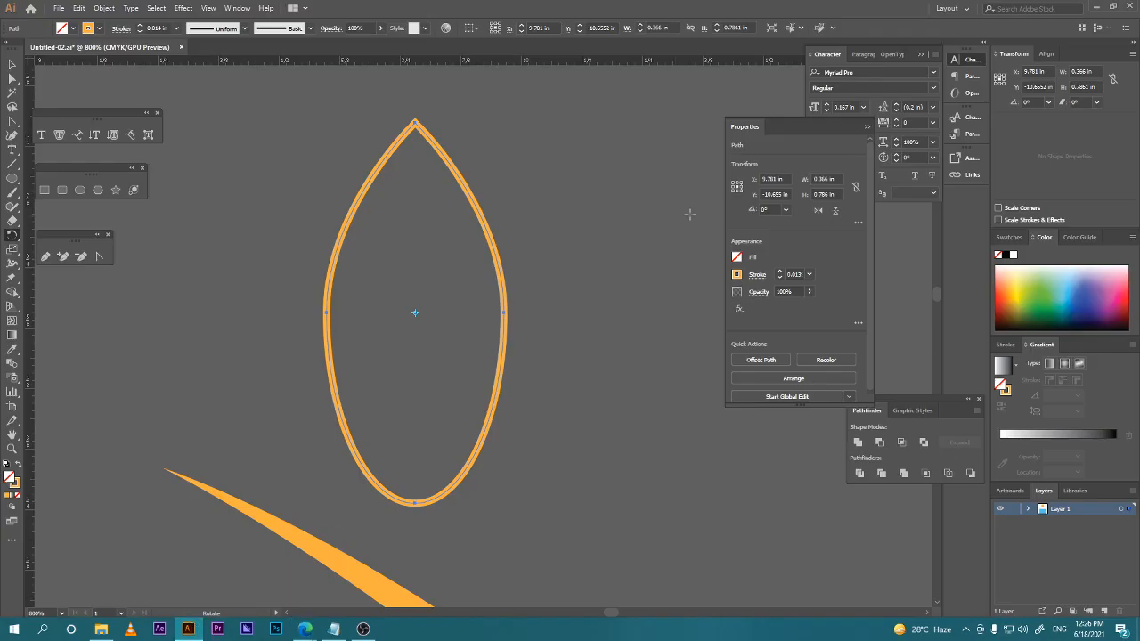
# Show the leaf's stroke options, and check the Google Meet chat again before returning to Illustrator.
pyautogui.moveTo(777, 132); pyautogui.dragTo(738, 134)
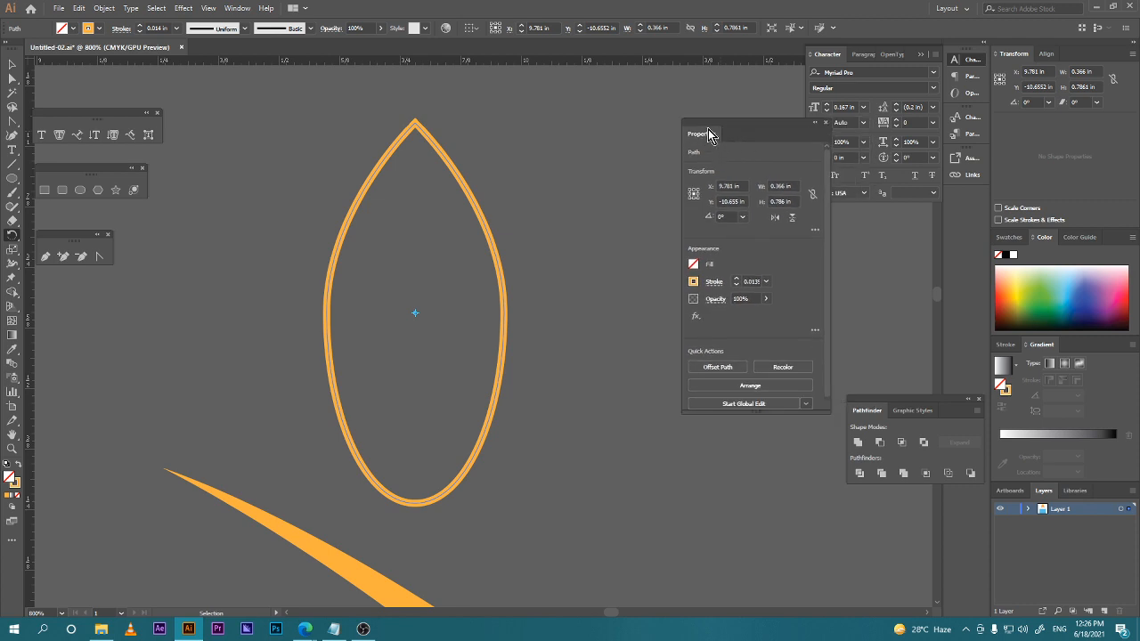
pyautogui.click(714, 282)
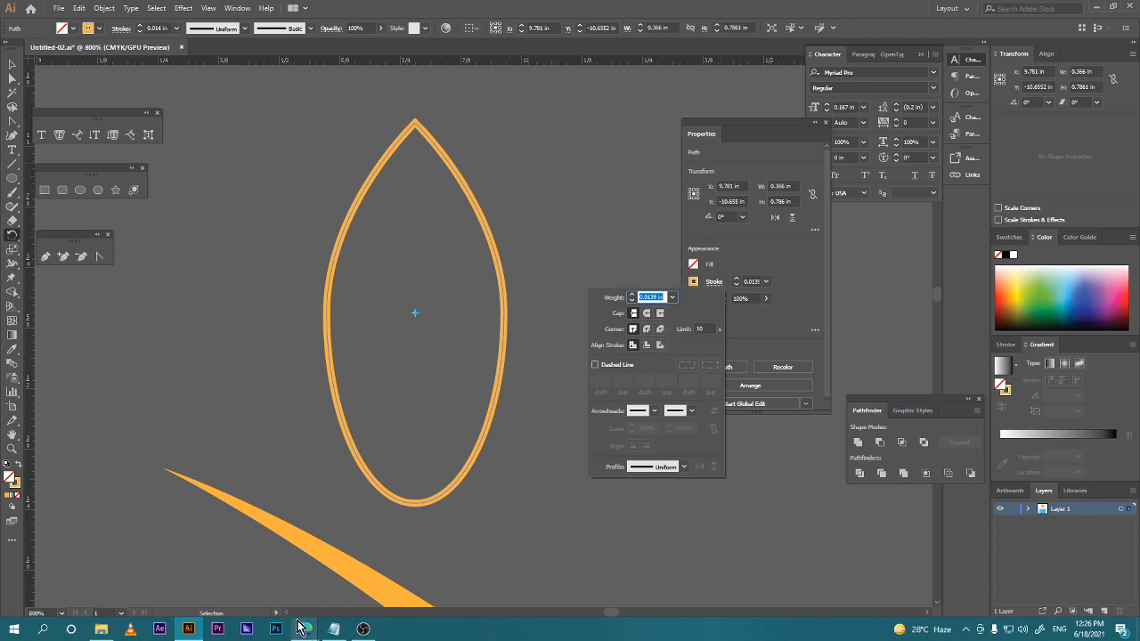
pyautogui.moveTo(306, 630)
pyautogui.click(272, 595)
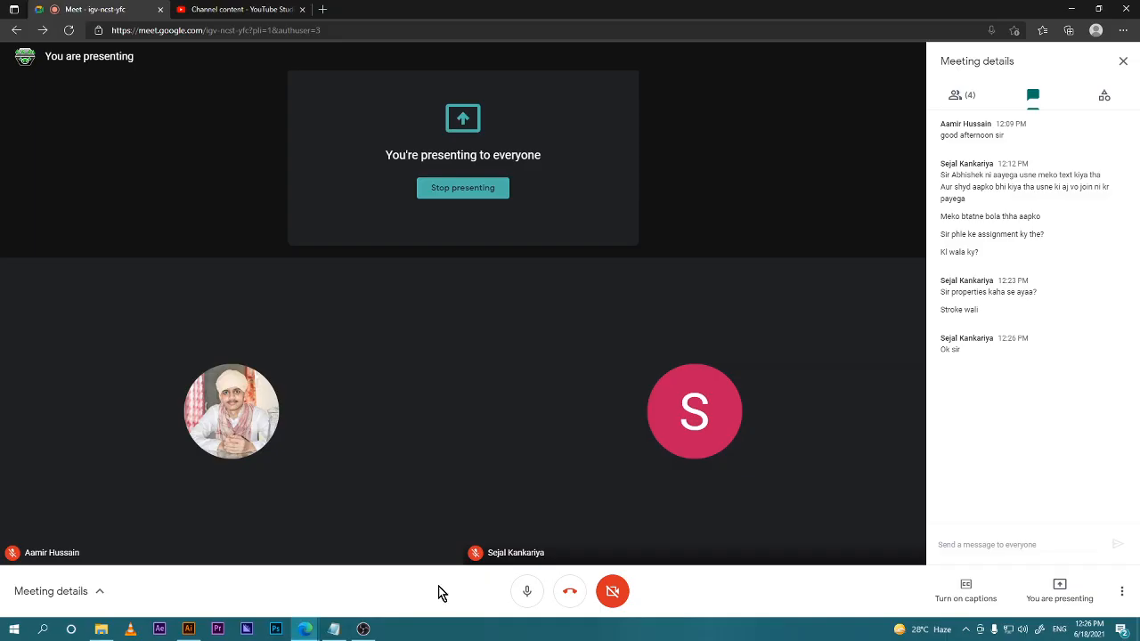
pyautogui.click(188, 630)
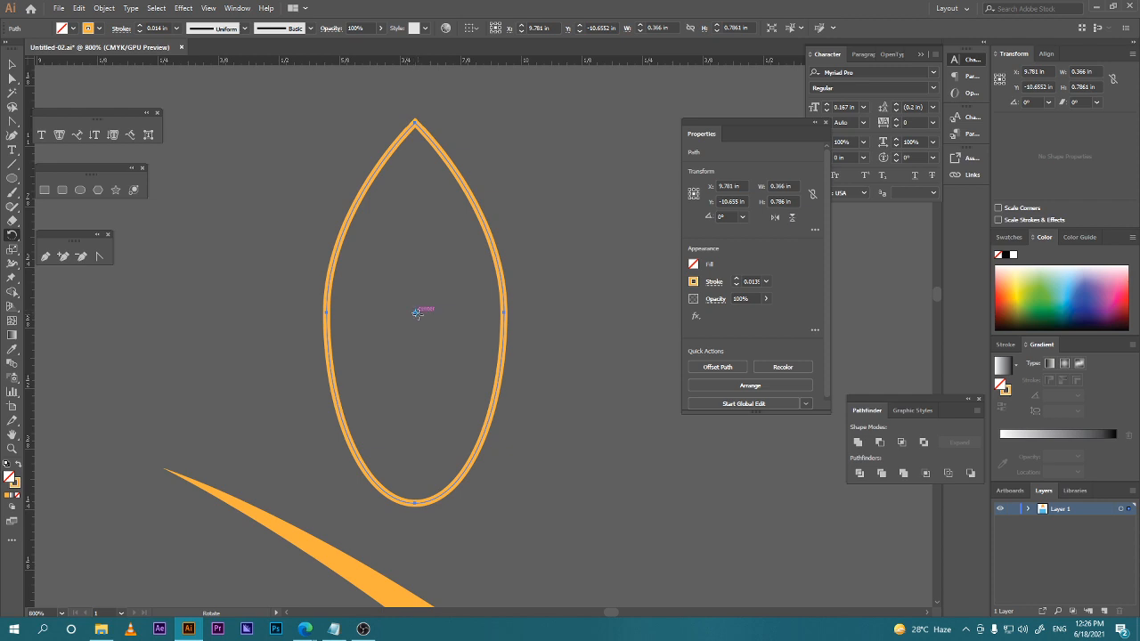
# Try rotating the leaf about its centre, and undo the rotation.
pyautogui.moveTo(417, 313)
pyautogui.mouseDown()
pyautogui.moveTo(425, 387)
pyautogui.moveTo(422, 301)
pyautogui.moveTo(426, 313)
pyautogui.mouseUp()
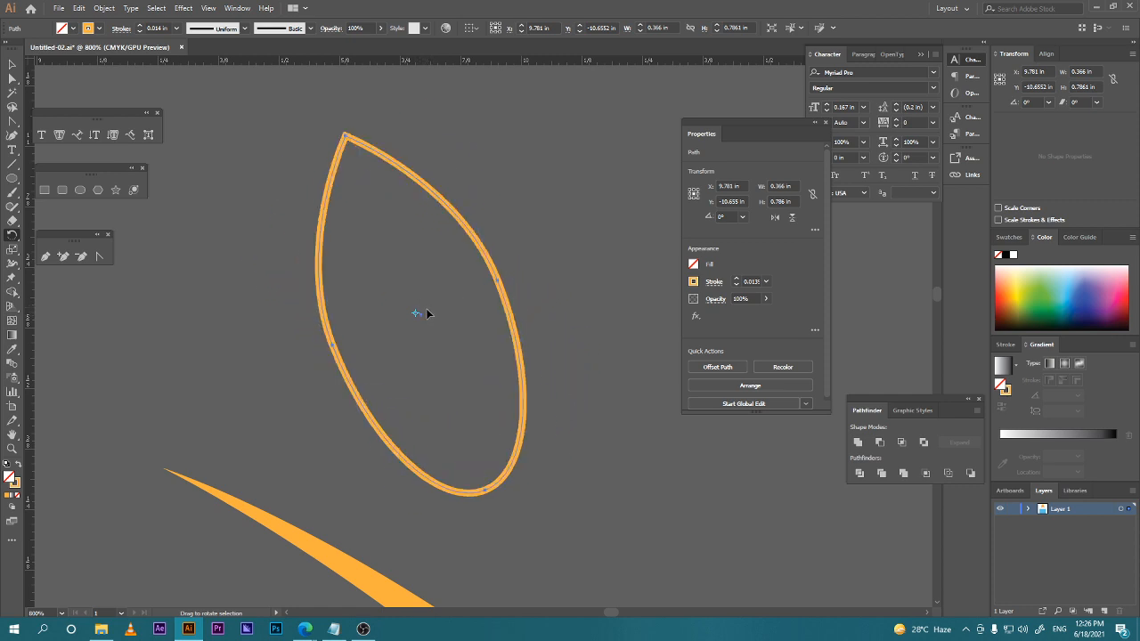
pyautogui.hotkey('ctrl', 'z')
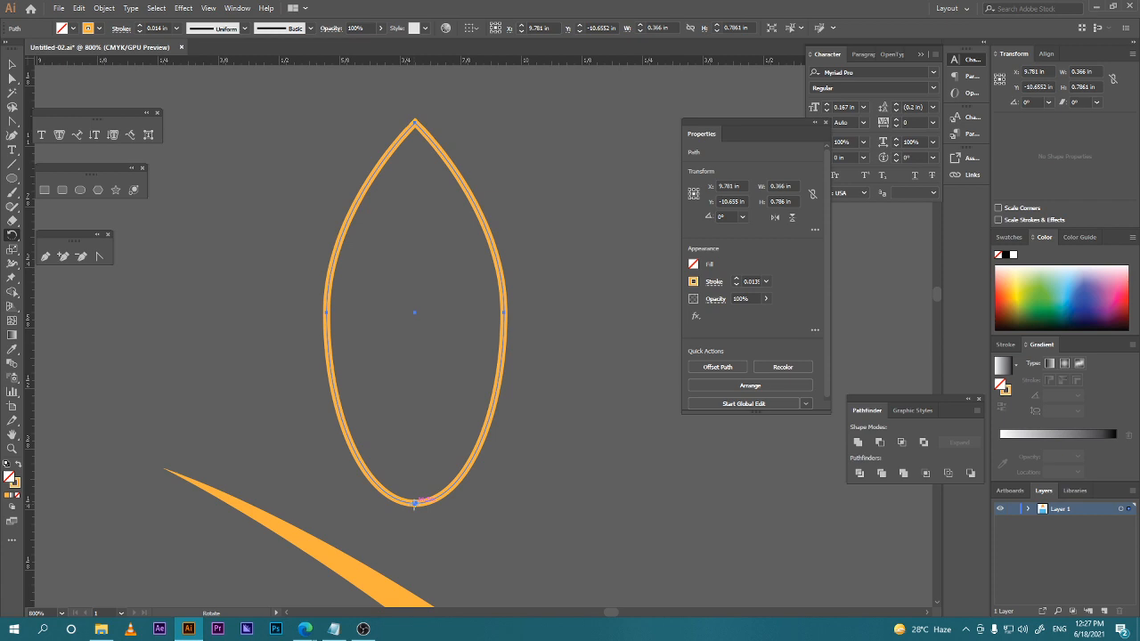
# Rotate a copy of the leaf about 40° clockwise around the leaf's bottom anchor point.
pyautogui.scroll(-4, 469, 468)
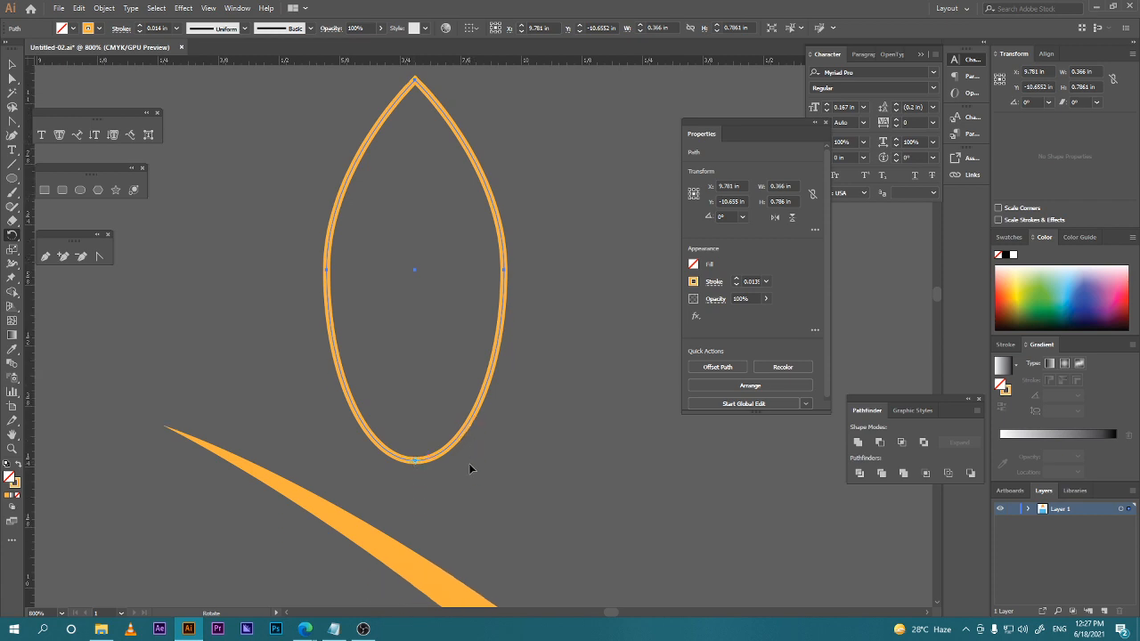
pyautogui.scroll(-3, 469, 465)
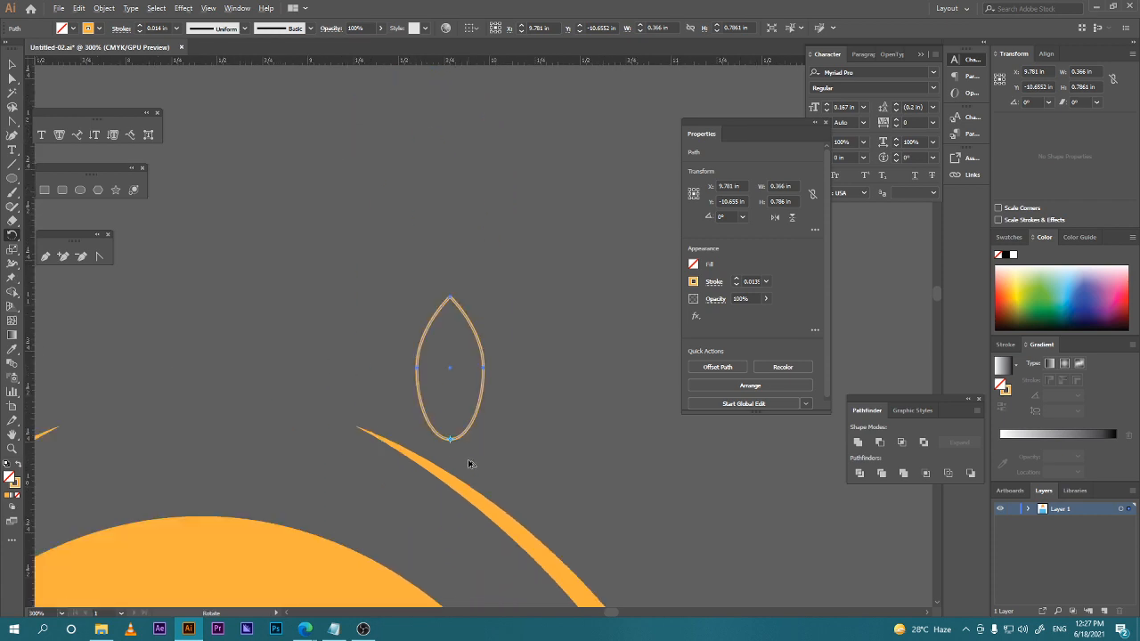
pyautogui.scroll(-3, 469, 464)
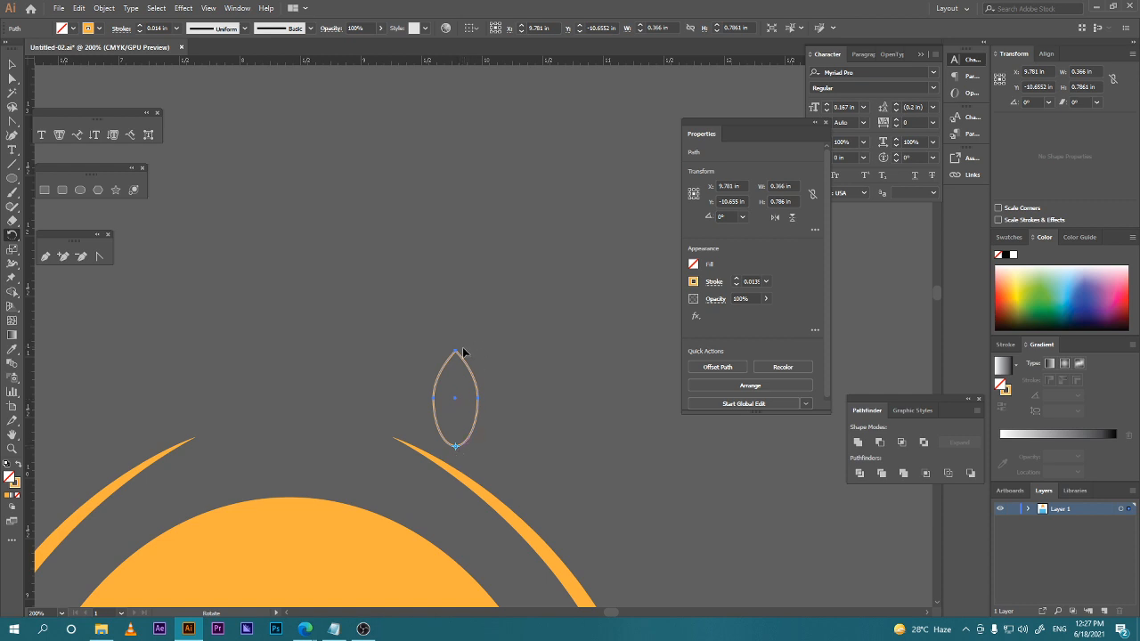
pyautogui.moveTo(464, 354); pyautogui.dragTo(519, 402)
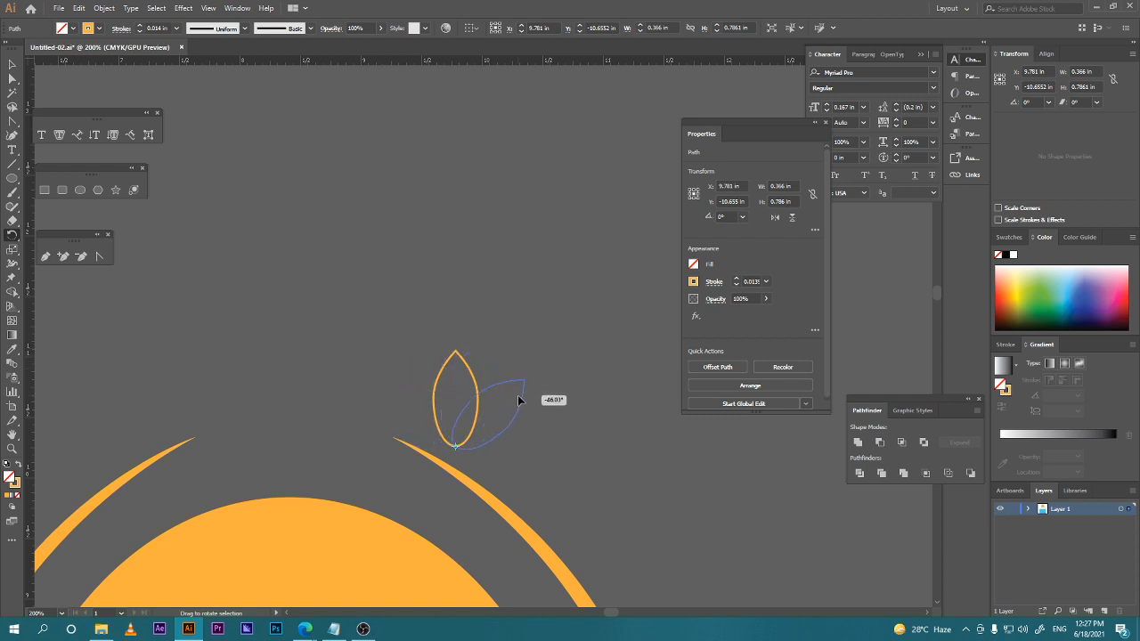
pyautogui.moveTo(519, 401)
pyautogui.mouseDown()
pyautogui.moveTo(470, 360)
pyautogui.moveTo(518, 419)
pyautogui.moveTo(460, 365)
pyautogui.moveTo(390, 376)
pyautogui.moveTo(409, 359)
pyautogui.moveTo(500, 366)
pyautogui.moveTo(513, 396)
pyautogui.moveTo(461, 352)
pyautogui.moveTo(513, 396)
pyautogui.mouseUp()
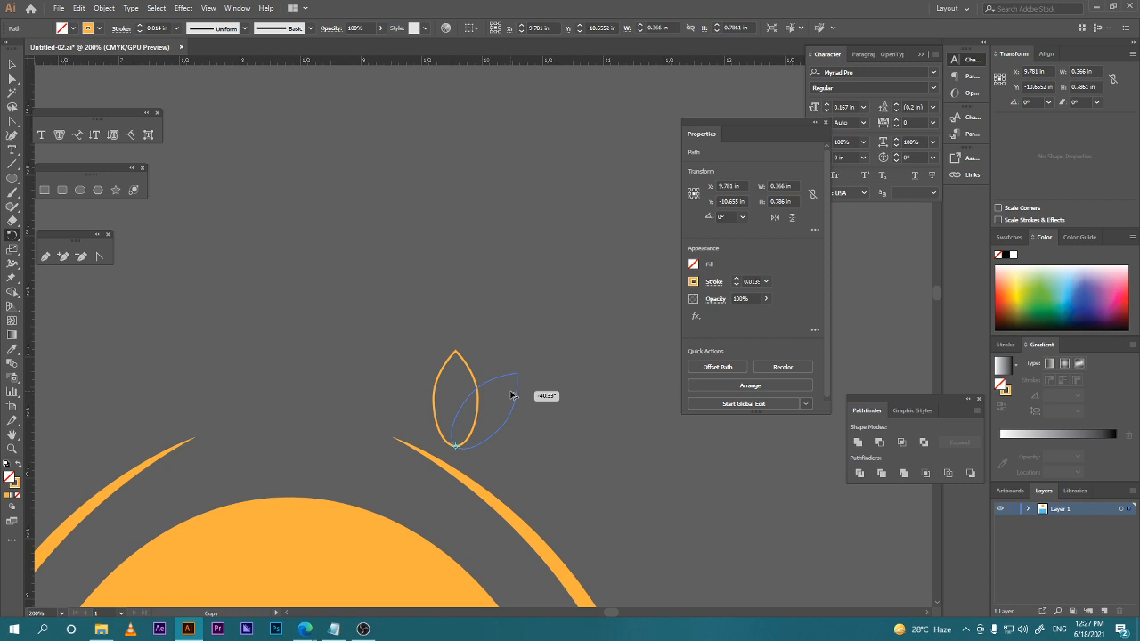
pyautogui.moveTo(511, 396); pyautogui.dragTo(512, 395)
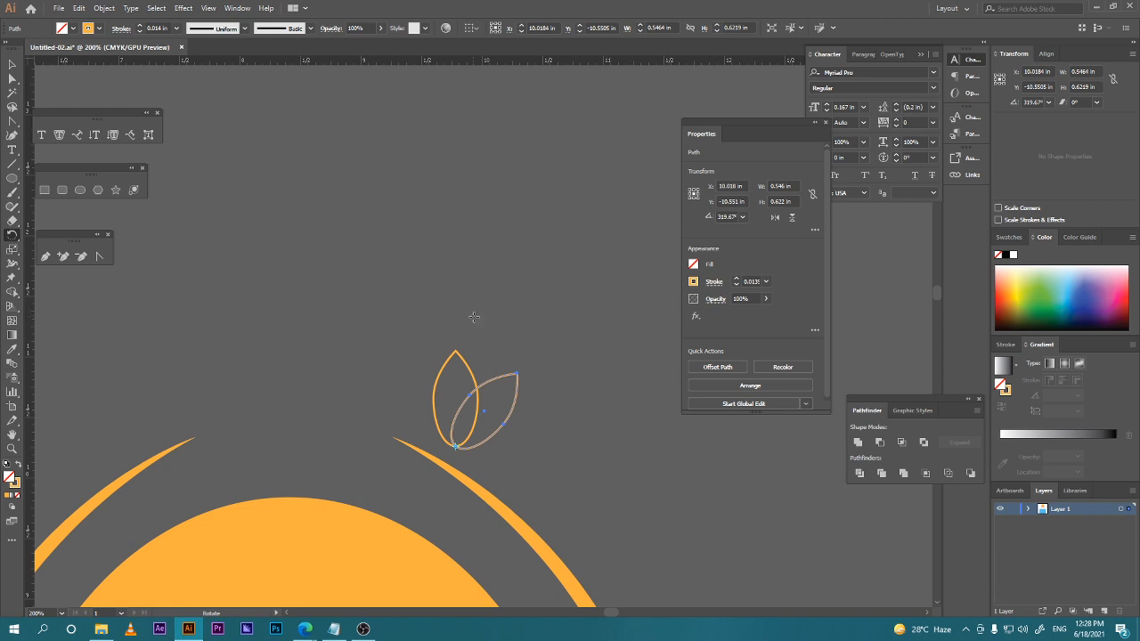
# Rotate another copy of the tilted leaf clockwise around the same base point, to an angle of about 288.84°.
pyautogui.moveTo(521, 372); pyautogui.dragTo(532, 427)
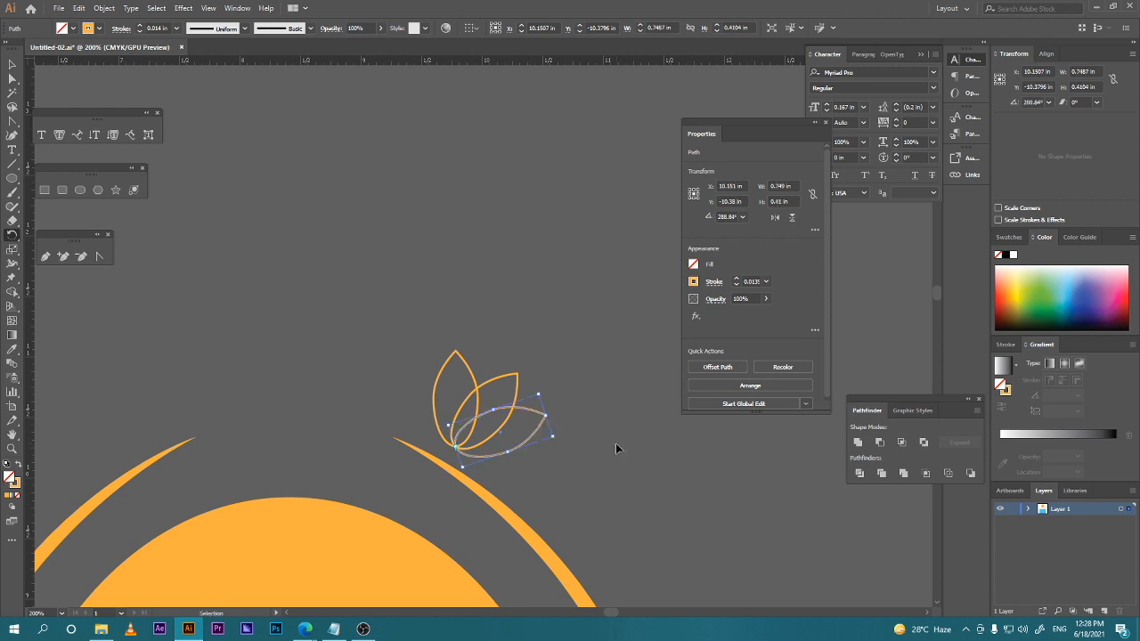
pyautogui.hotkey('ctrl', 'r')
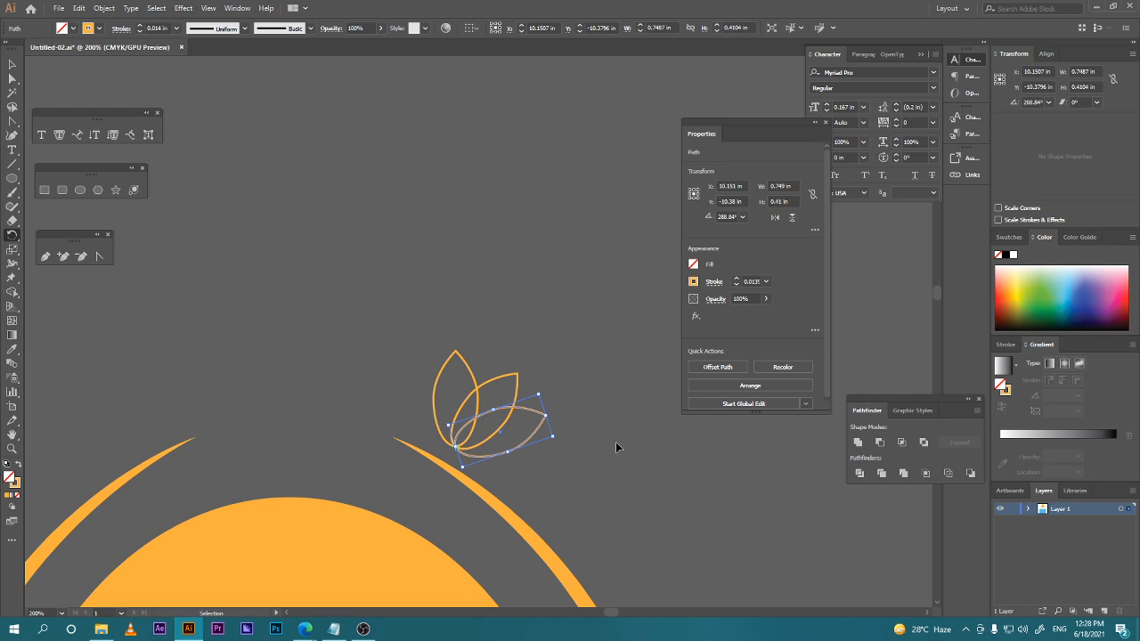
pyautogui.hotkey('ctrl', 'r')
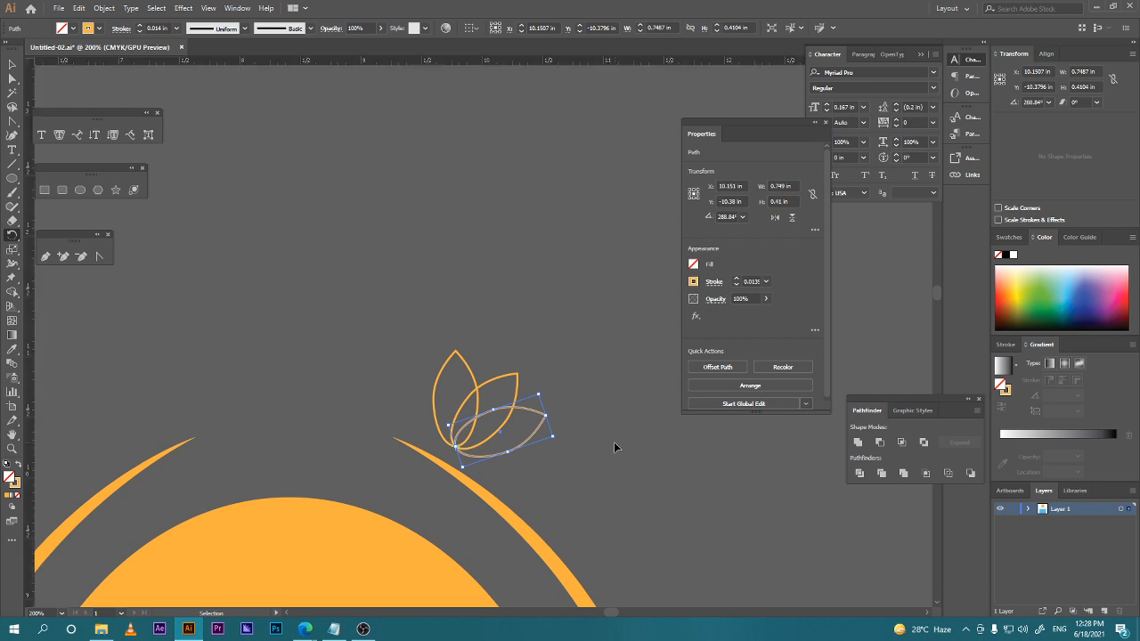
# Repeat the rotated copy around the base point to complete an eleven-petal flower, and deselect it.
pyautogui.hotkey('ctrl', 'd')
pyautogui.hotkey('ctrl', 'd')
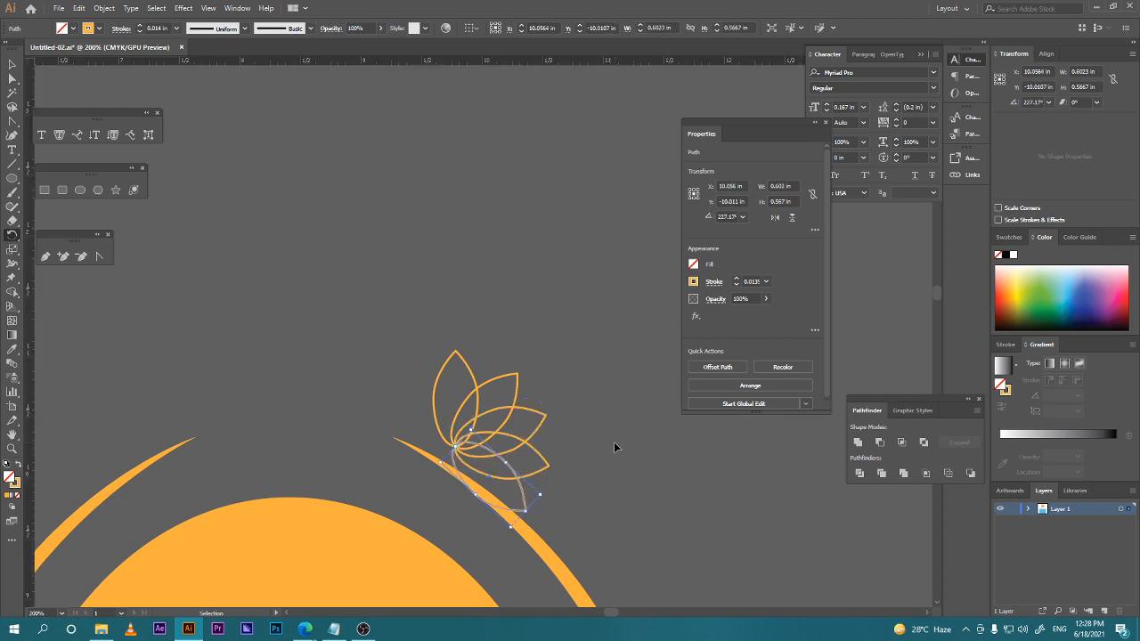
pyautogui.hotkey('ctrl', 'd')
pyautogui.hotkey('ctrl', 'd')
pyautogui.hotkey('ctrl', 'd')
pyautogui.hotkey('ctrl', 'd')
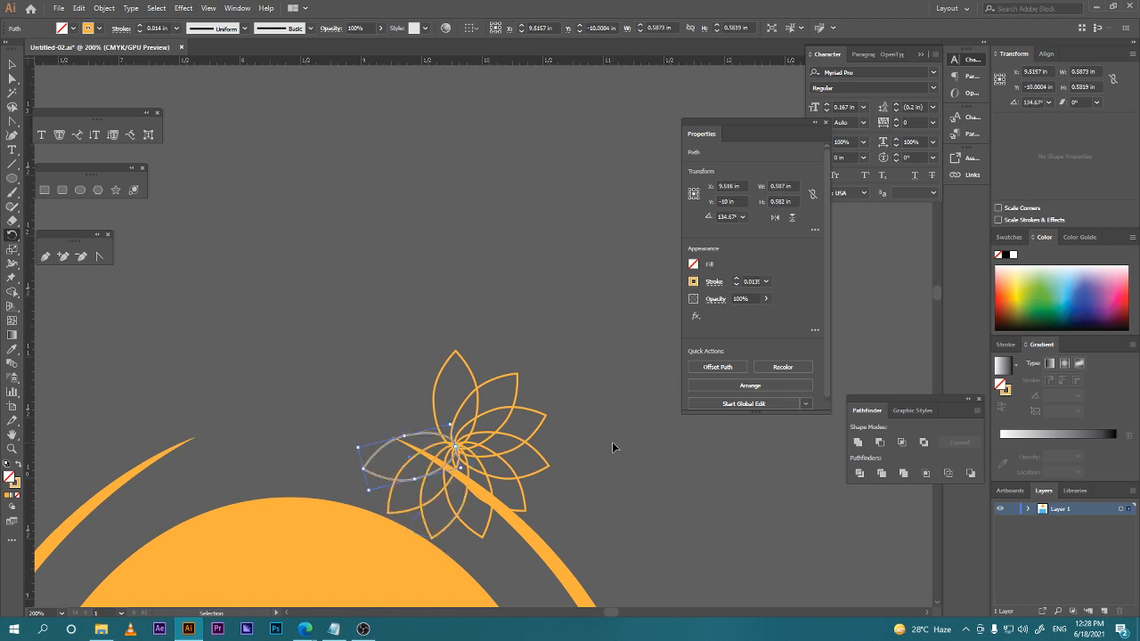
pyautogui.hotkey('ctrl', 'd')
pyautogui.hotkey('ctrl', 'd')
pyautogui.hotkey('ctrl', 'd')
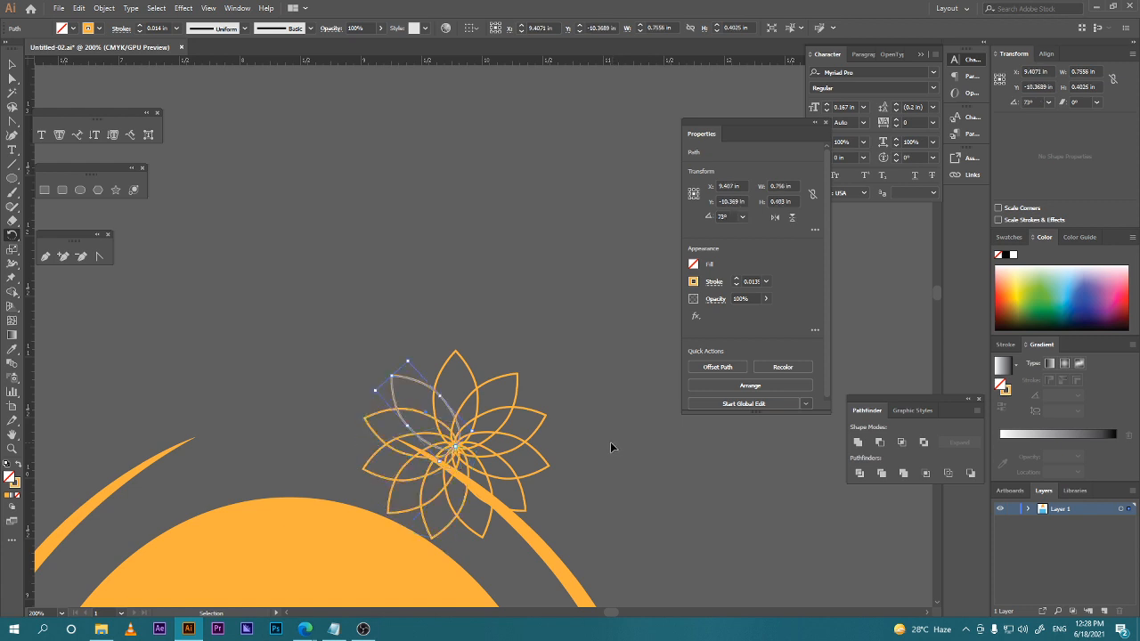
pyautogui.click(11, 66)
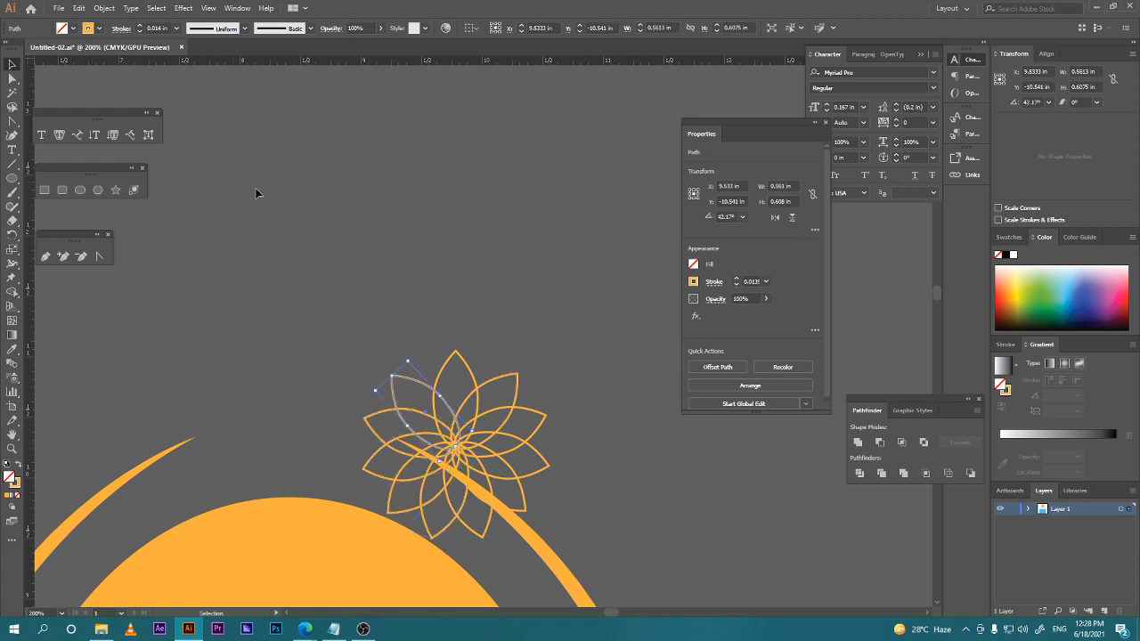
pyautogui.click(258, 190)
# Select all eleven petals of the flower, leaving the orange ellipse and the right arc out of the selection.
pyautogui.scroll(-3, 433, 289)
pyautogui.scroll(-1, 432, 290)
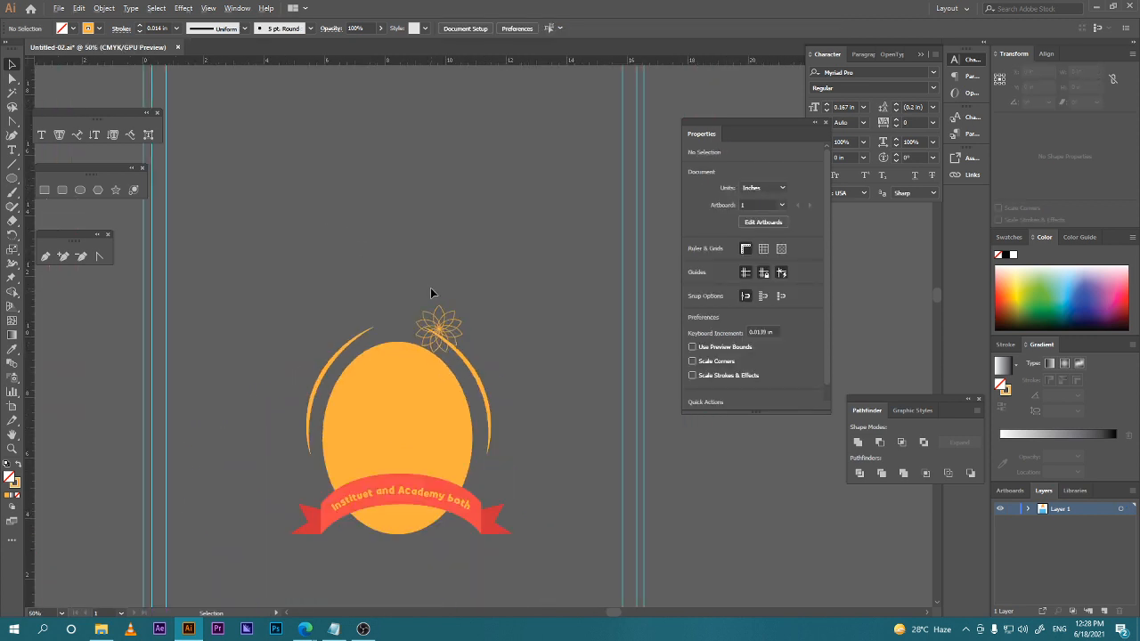
pyautogui.scroll(8, 432, 289)
pyautogui.press('space')
pyautogui.moveTo(453, 406); pyautogui.dragTo(374, 195)
pyautogui.scroll(-2, 374, 195)
pyautogui.scroll(-1, 372, 202)
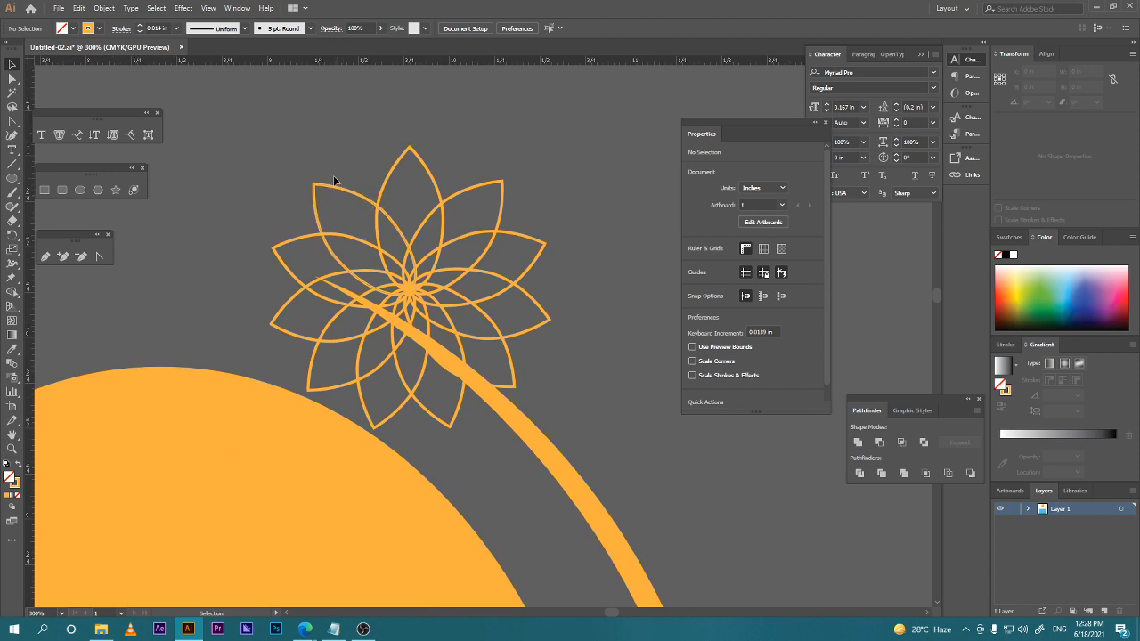
pyautogui.moveTo(281, 146)
pyautogui.mouseDown()
pyautogui.moveTo(338, 241)
pyautogui.moveTo(512, 430)
pyautogui.moveTo(560, 460)
pyautogui.mouseUp()
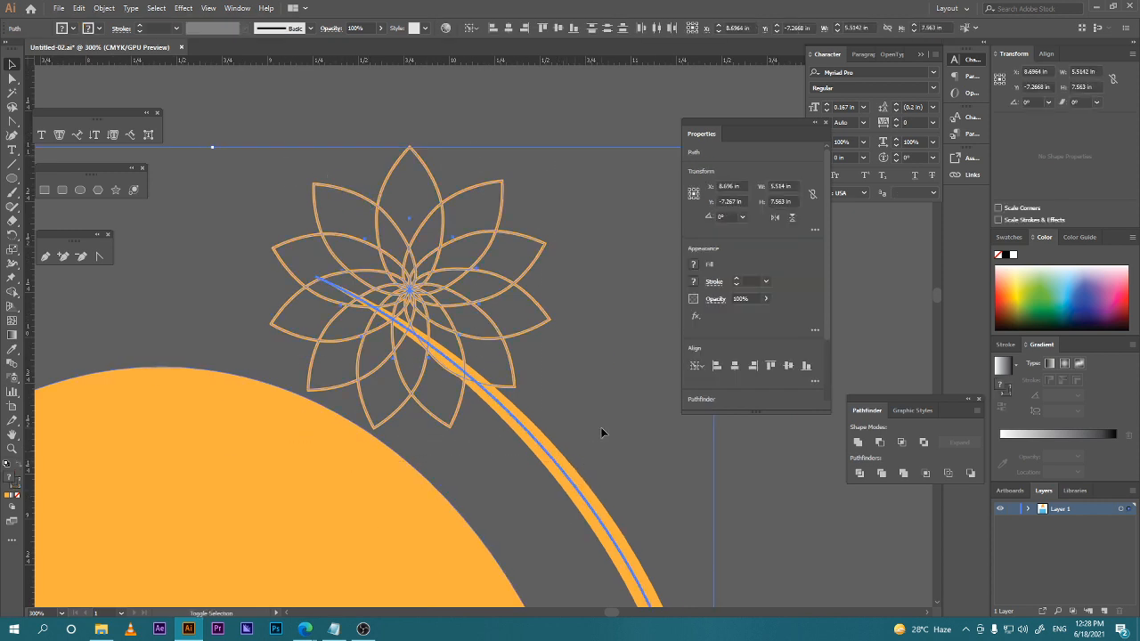
pyautogui.keyDown('shift'); pyautogui.click(566, 493); pyautogui.keyUp('shift')
pyautogui.keyDown('shift'); pyautogui.click(407, 514); pyautogui.keyUp('shift')
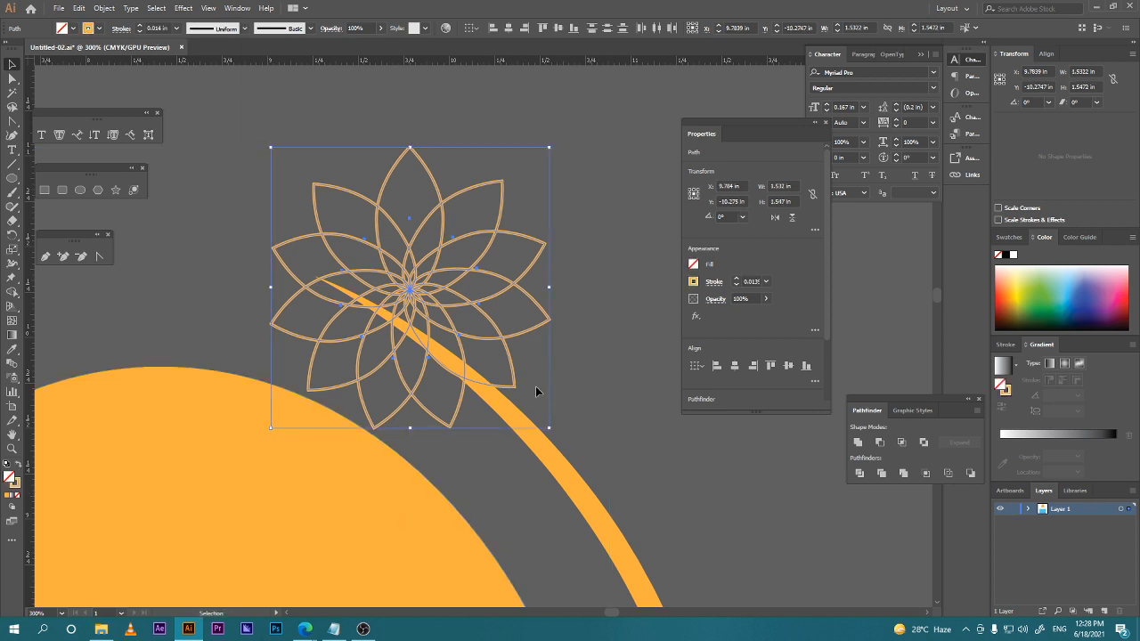
# Move the selected petals above the ellipse, between the arcs' upper tips, and group them as one flower.
pyautogui.scroll(-1, 427, 321)
pyautogui.scroll(-3, 418, 313)
pyautogui.moveTo(380, 313); pyautogui.dragTo(388, 381)
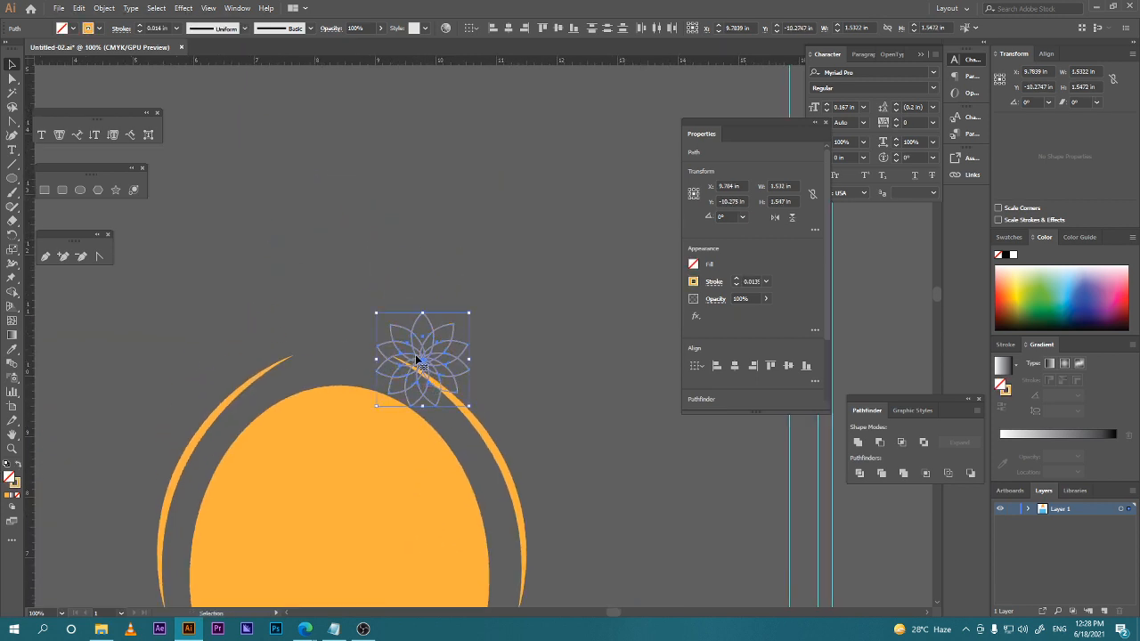
pyautogui.moveTo(410, 343); pyautogui.dragTo(363, 318)
pyautogui.press('a')
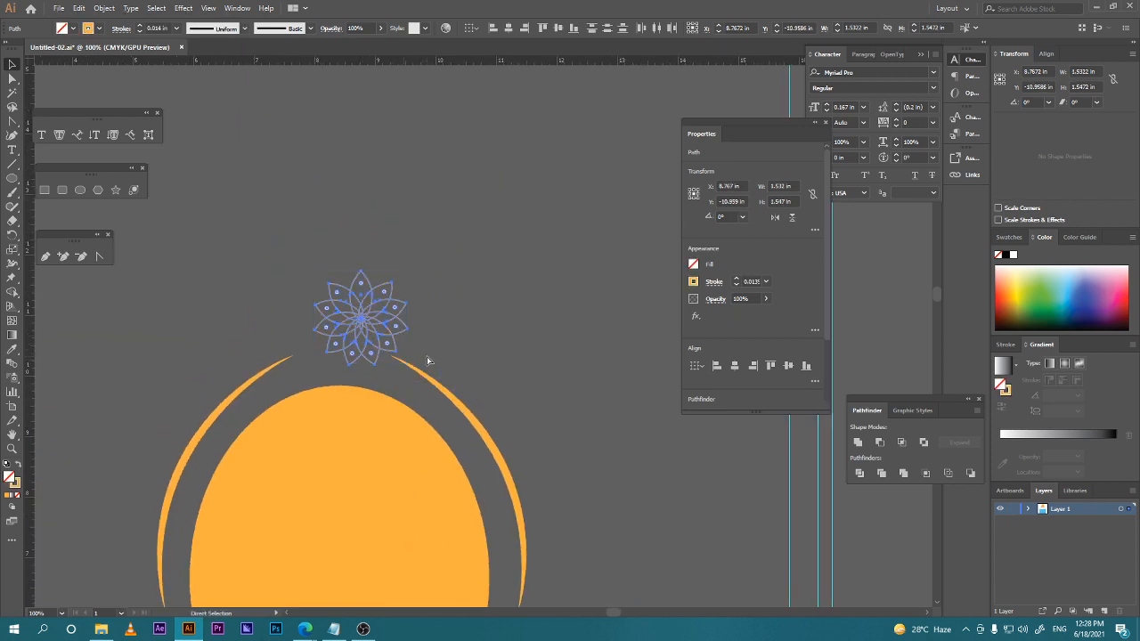
pyautogui.hotkey('ctrl', 'g')
pyautogui.click(452, 323)
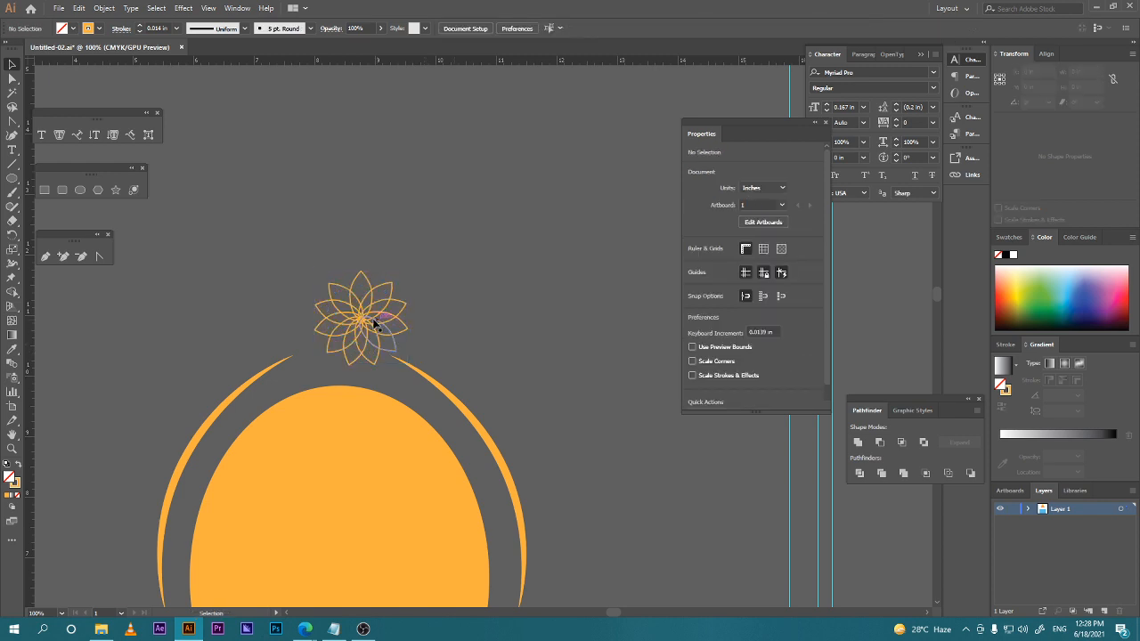
# Fine-position the grouped flower slightly lower, centred above the ellipse between the two arc tips, and deselect it.
pyautogui.click(361, 320)
pyautogui.moveTo(361, 319)
pyautogui.mouseDown()
pyautogui.moveTo(333, 328)
pyautogui.moveTo(358, 330)
pyautogui.mouseUp()
pyautogui.click(521, 368)
pyautogui.click(486, 333)
pyautogui.scroll(-2, 479, 346)
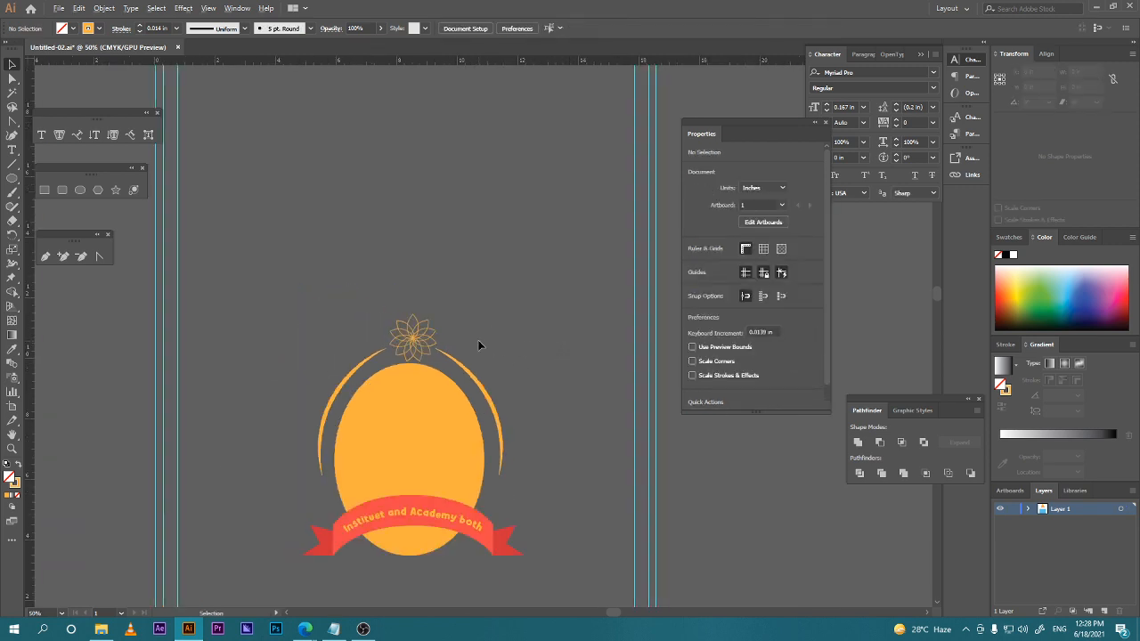
pyautogui.click(419, 346)
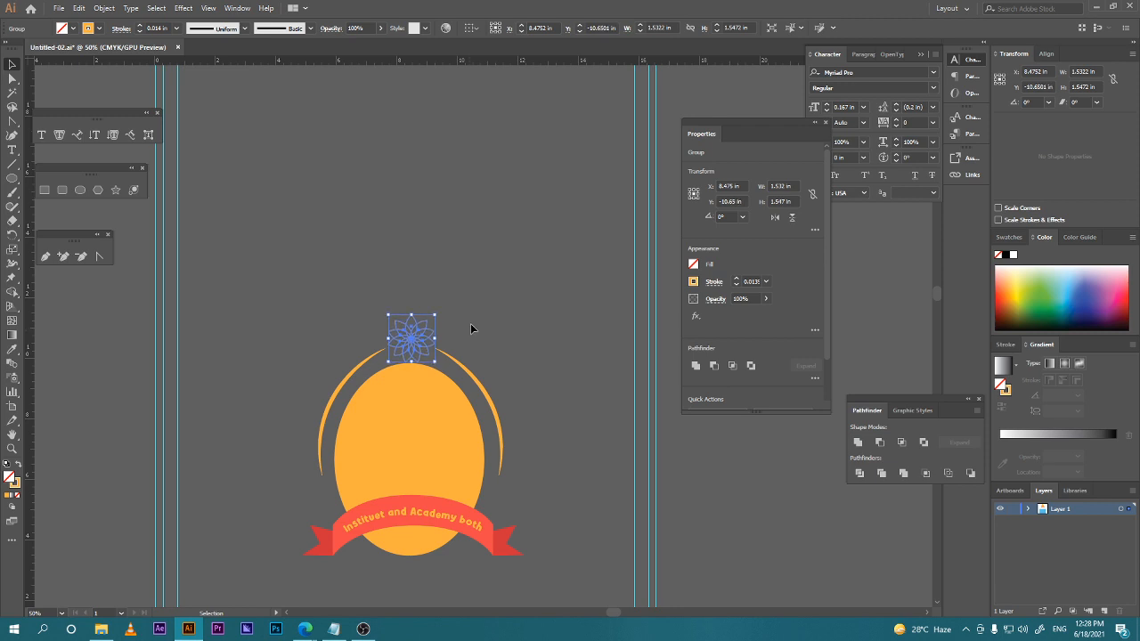
pyautogui.click(616, 441)
pyautogui.scroll(-3, 563, 330)
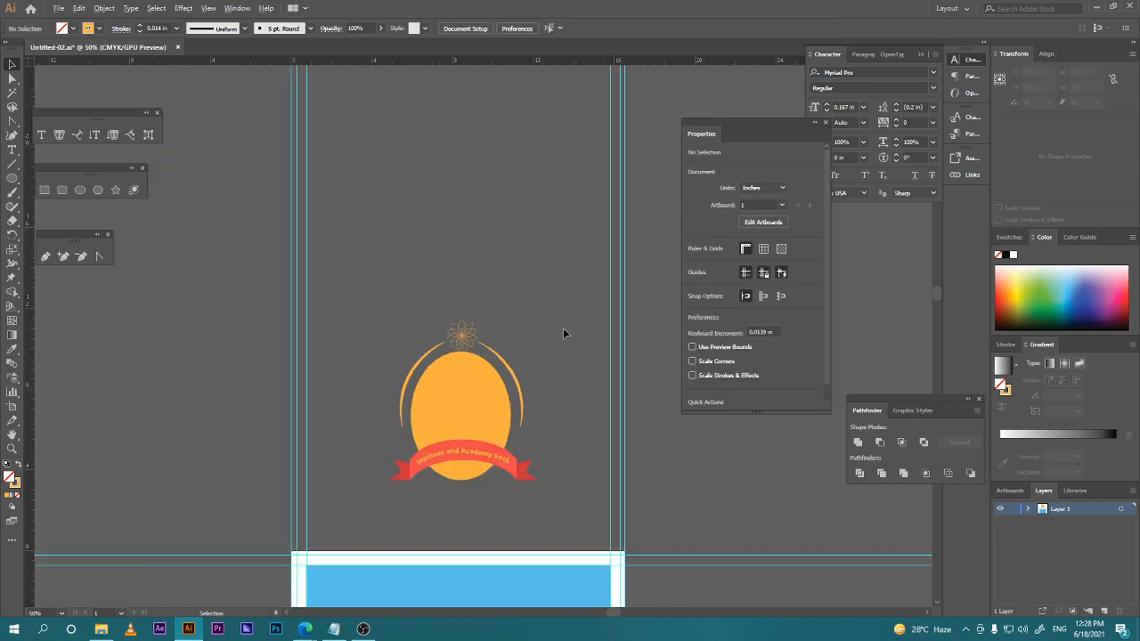
# Move the red text banner up about 0.46 in and centre it horizontally beneath the flower.
pyautogui.scroll(5, 559, 327)
pyautogui.moveTo(390, 409); pyautogui.dragTo(484, 246)
pyautogui.moveTo(449, 329); pyautogui.dragTo(450, 358)
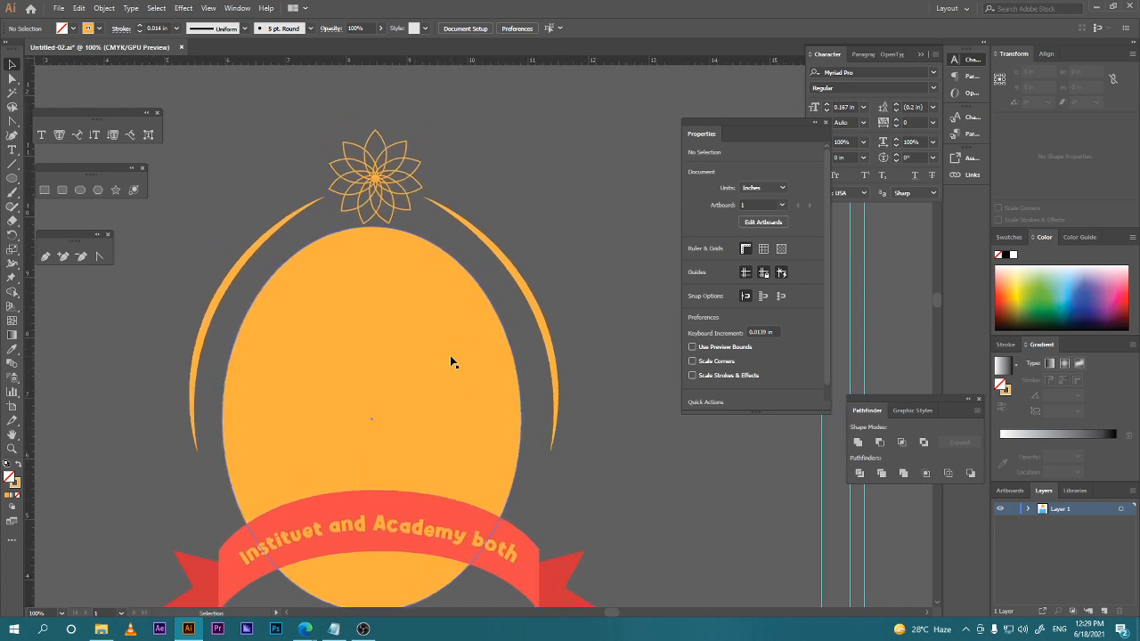
pyautogui.click(360, 550)
pyautogui.moveTo(359, 496); pyautogui.dragTo(360, 497)
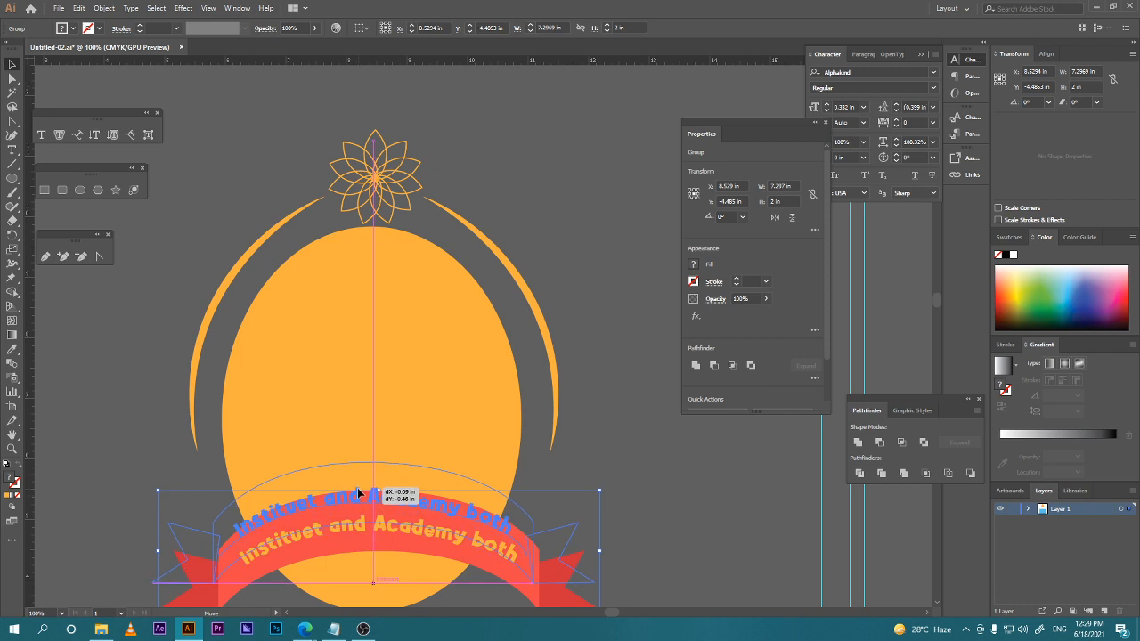
pyautogui.click(565, 498)
pyautogui.hotkey('ctrl', '-')
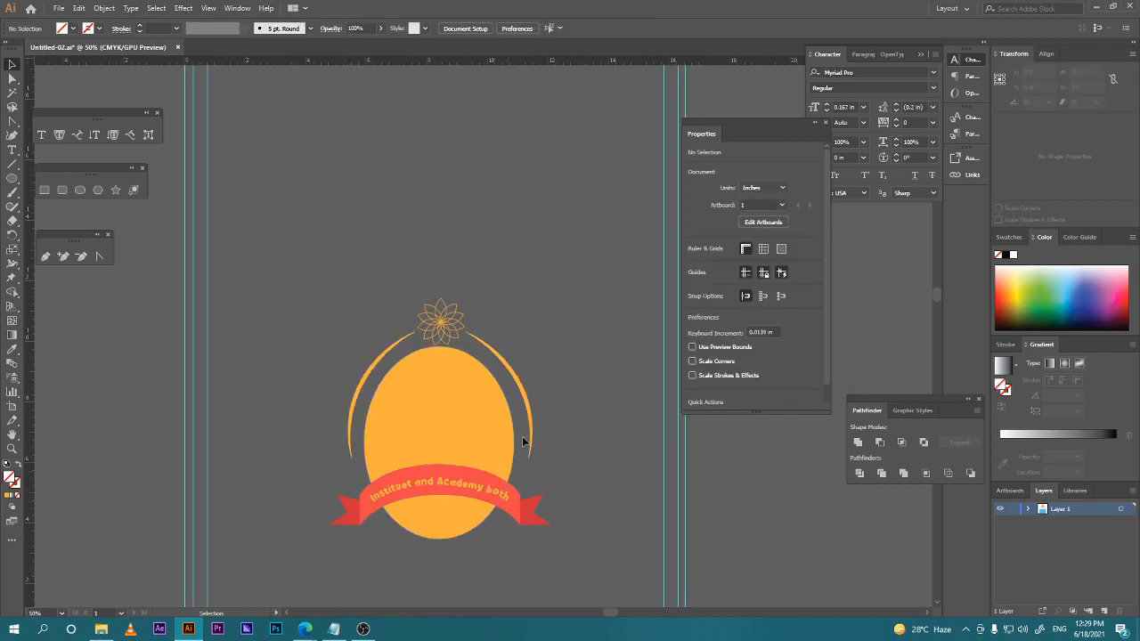
# Check the meeting chat in the Google Meet window and return to Illustrator.
pyautogui.moveTo(318, 635)
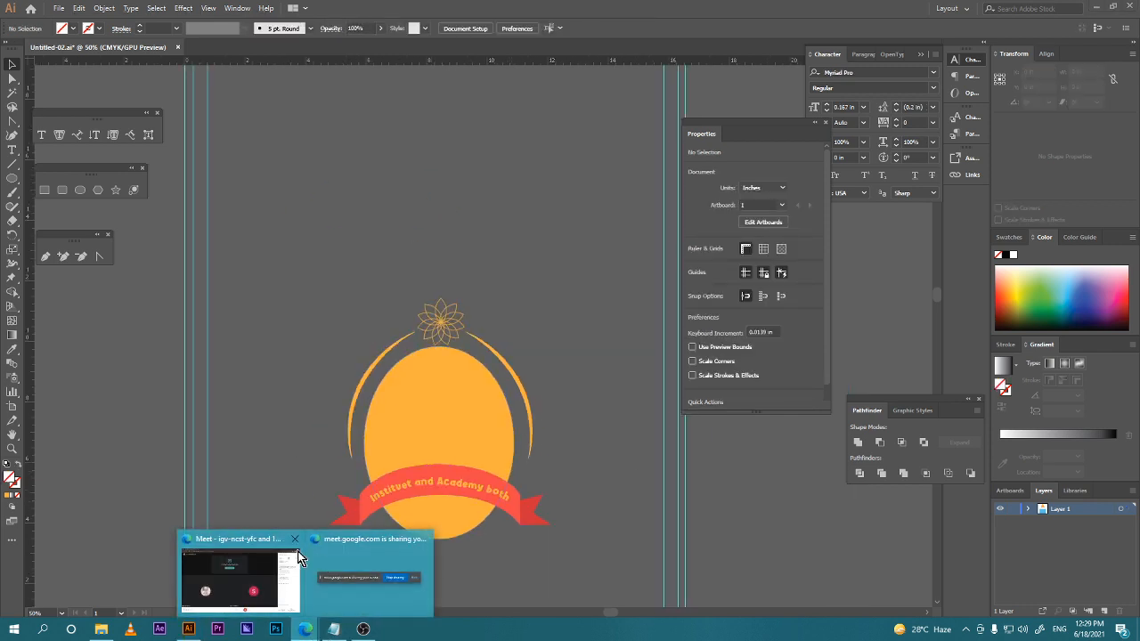
pyautogui.click(284, 571)
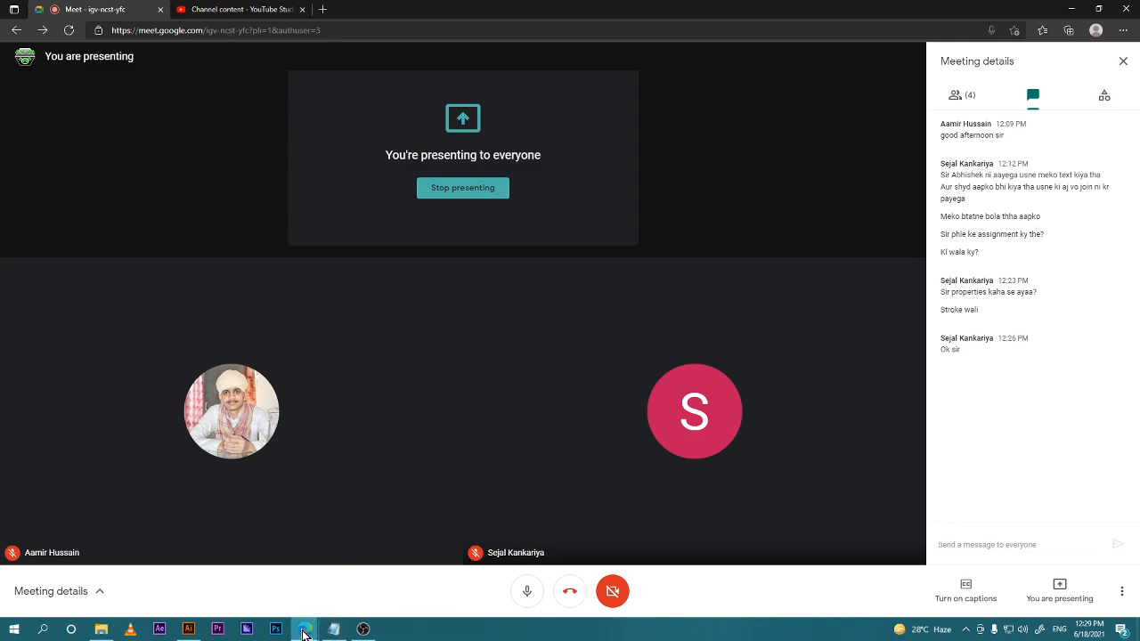
pyautogui.click(190, 629)
# Draw a narrow upright ellipse about 0.33 in wide and 0.64 in high above the right arc, beside the flower.
pyautogui.scroll(4, 455, 434)
pyautogui.scroll(-4, 454, 436)
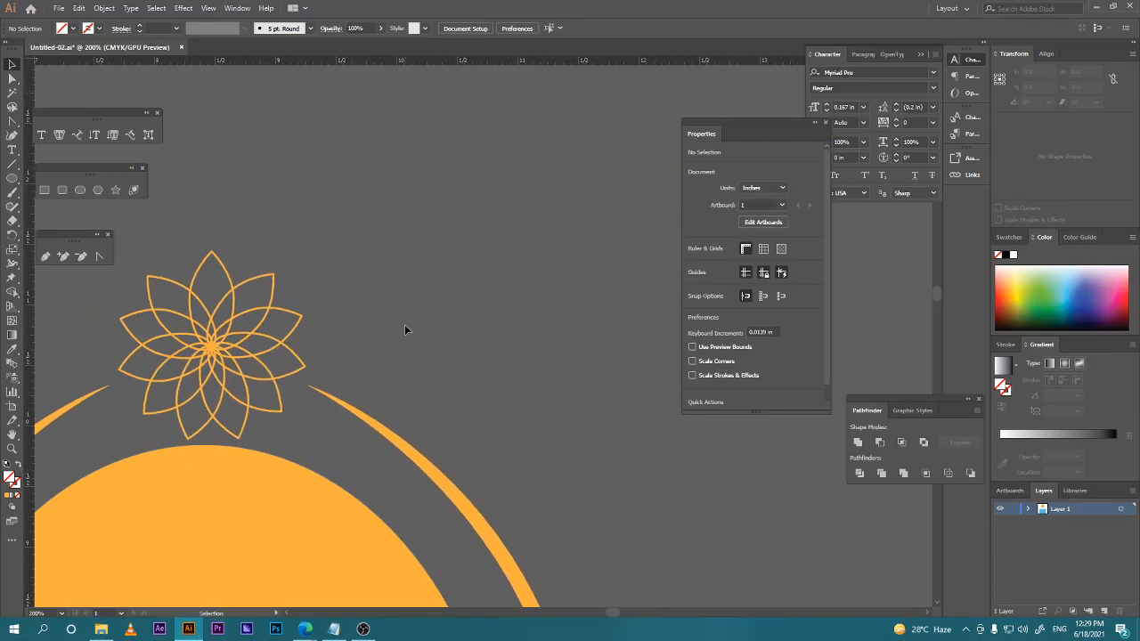
pyautogui.press('space')
pyautogui.moveTo(497, 494); pyautogui.dragTo(442, 412)
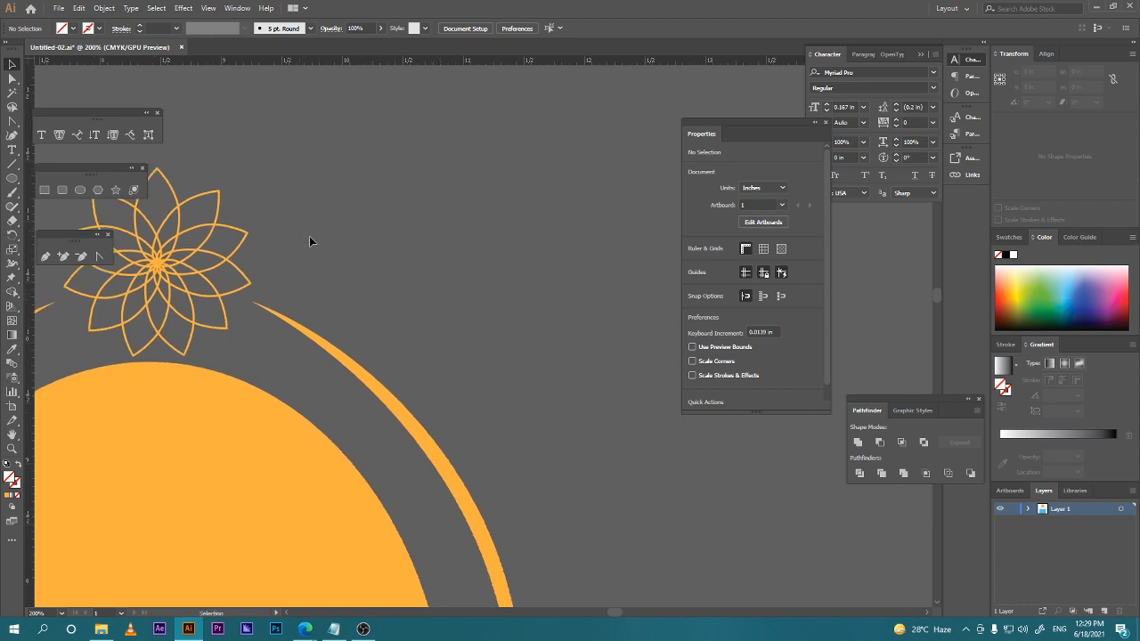
pyautogui.click(80, 190)
pyautogui.moveTo(312, 257); pyautogui.dragTo(353, 332)
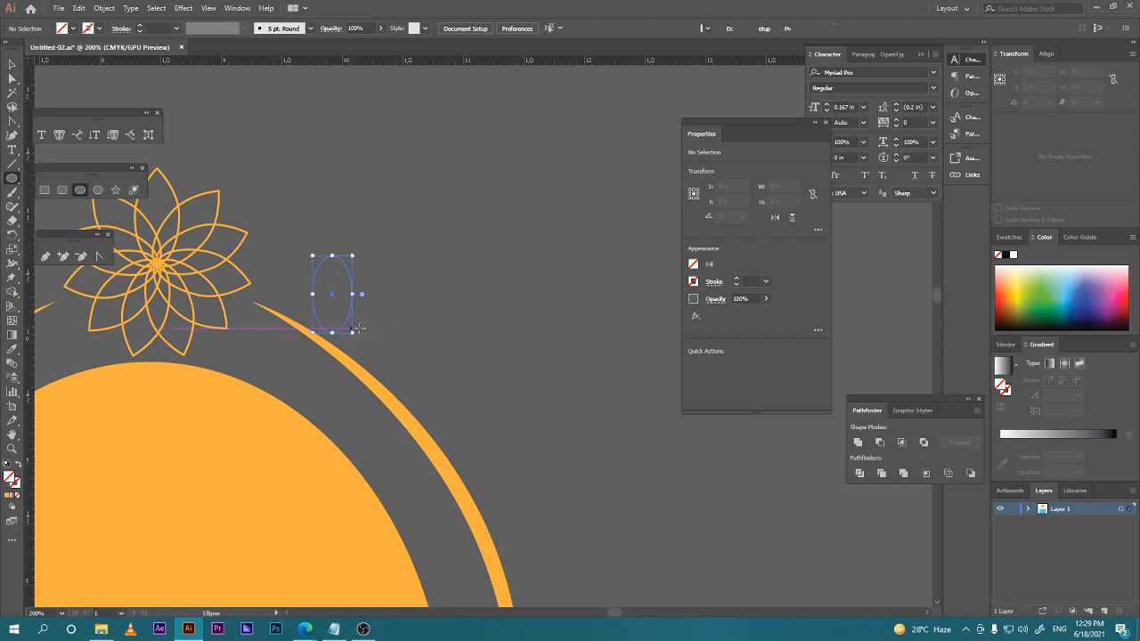
# Convert the small ellipse's top anchor point to a corner to form a pointed leaf.
pyautogui.press('a')
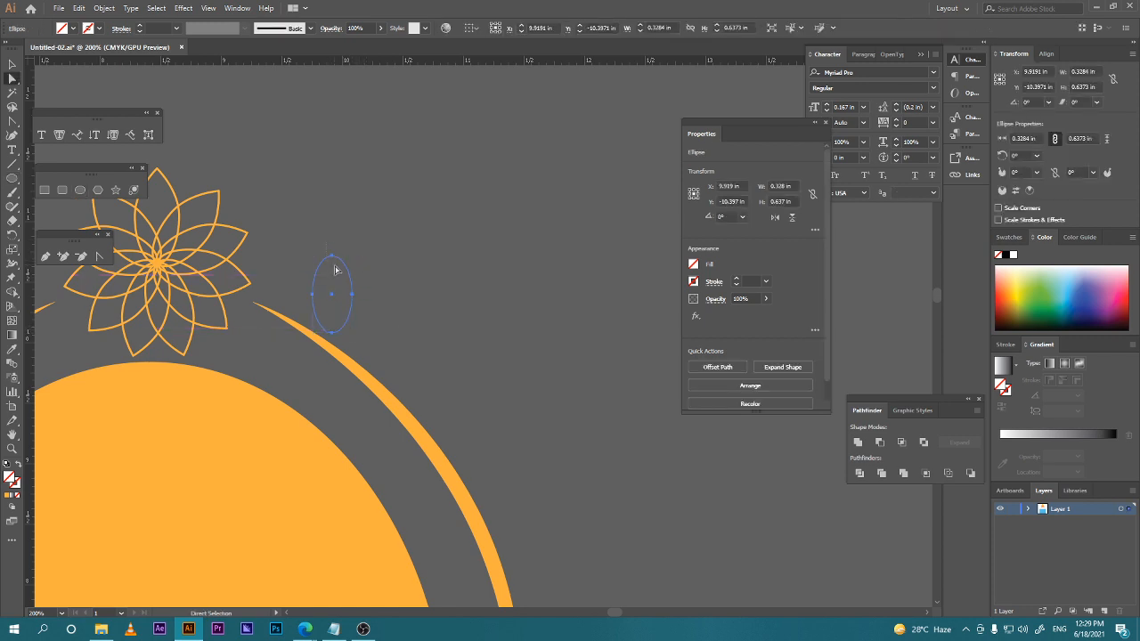
pyautogui.click(331, 257)
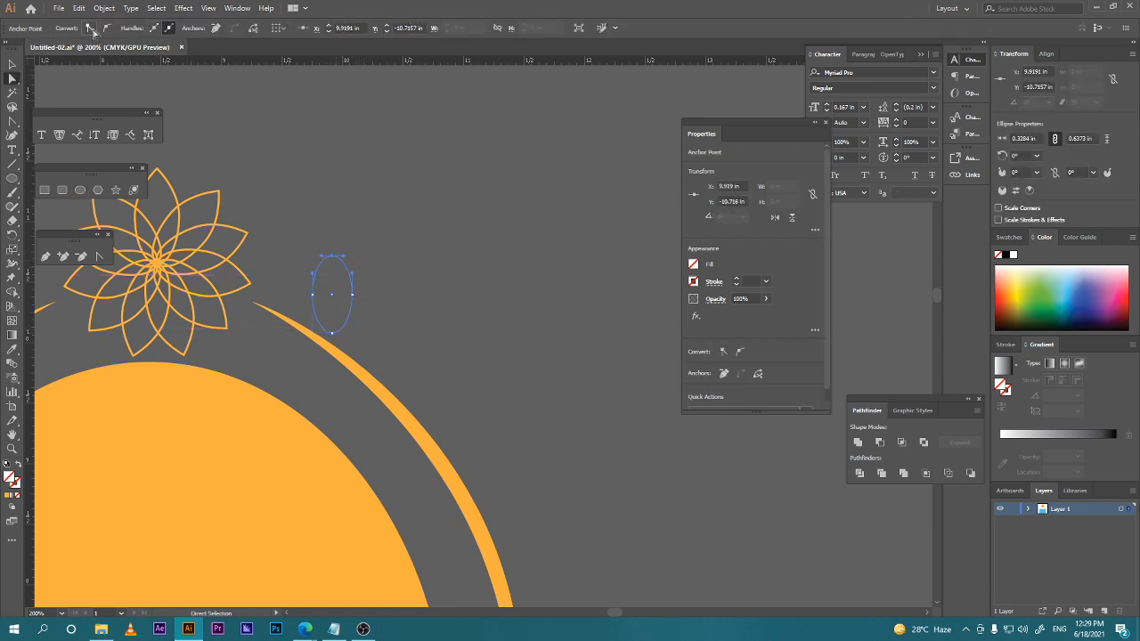
pyautogui.click(90, 28)
pyautogui.click(12, 64)
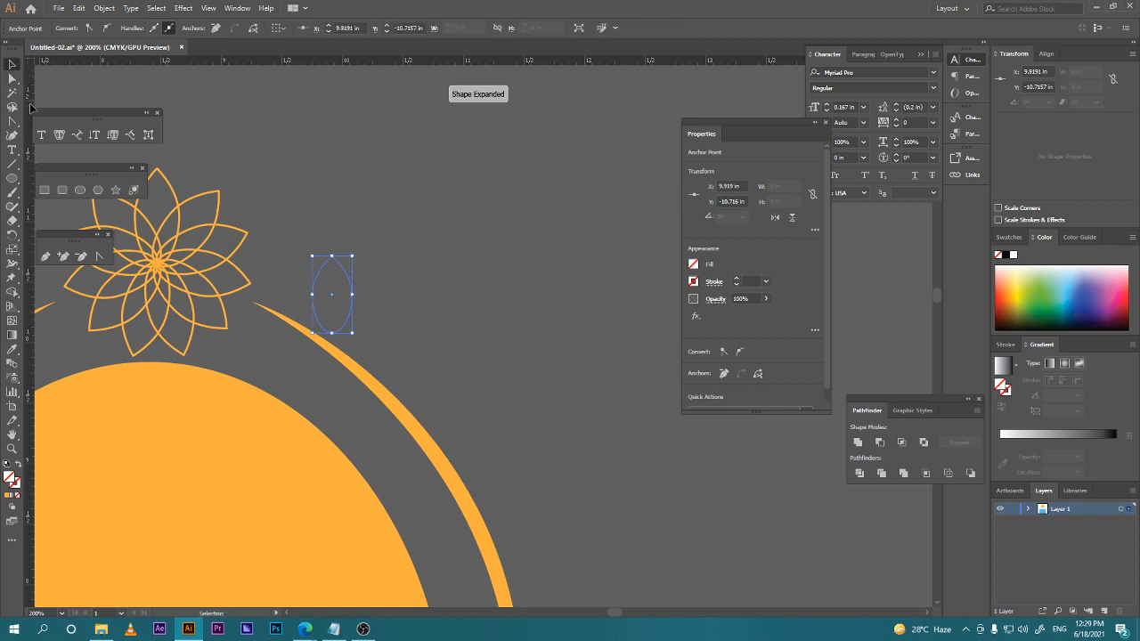
# Fill the leaf with the large ellipse's orange using the Eyedropper.
pyautogui.press('i')
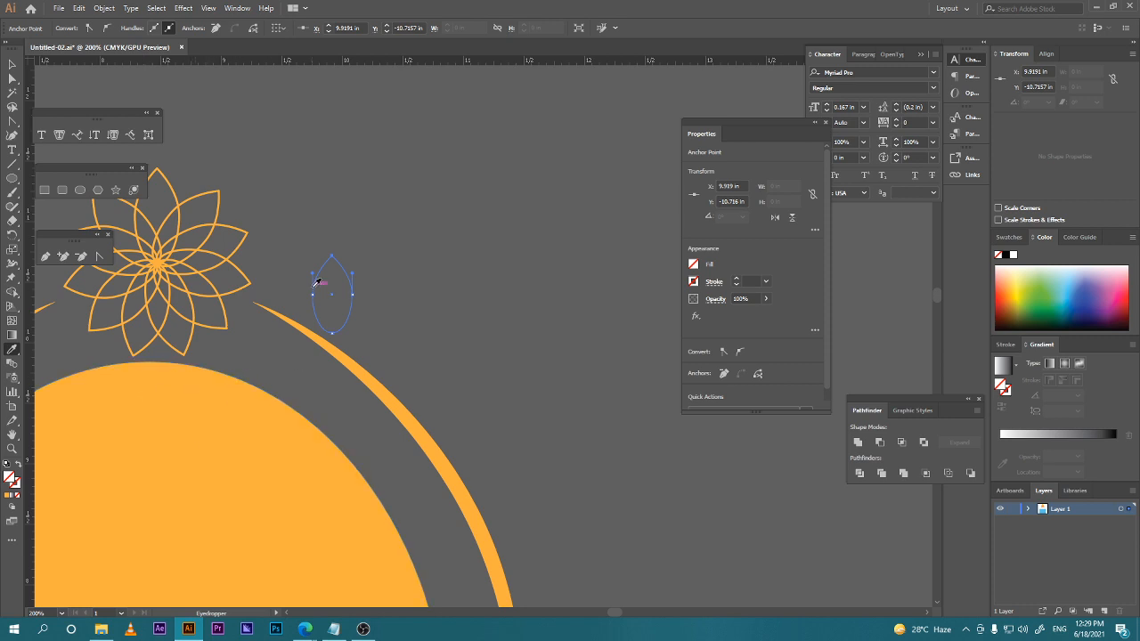
pyautogui.click(219, 421)
pyautogui.scroll(1, 219, 421)
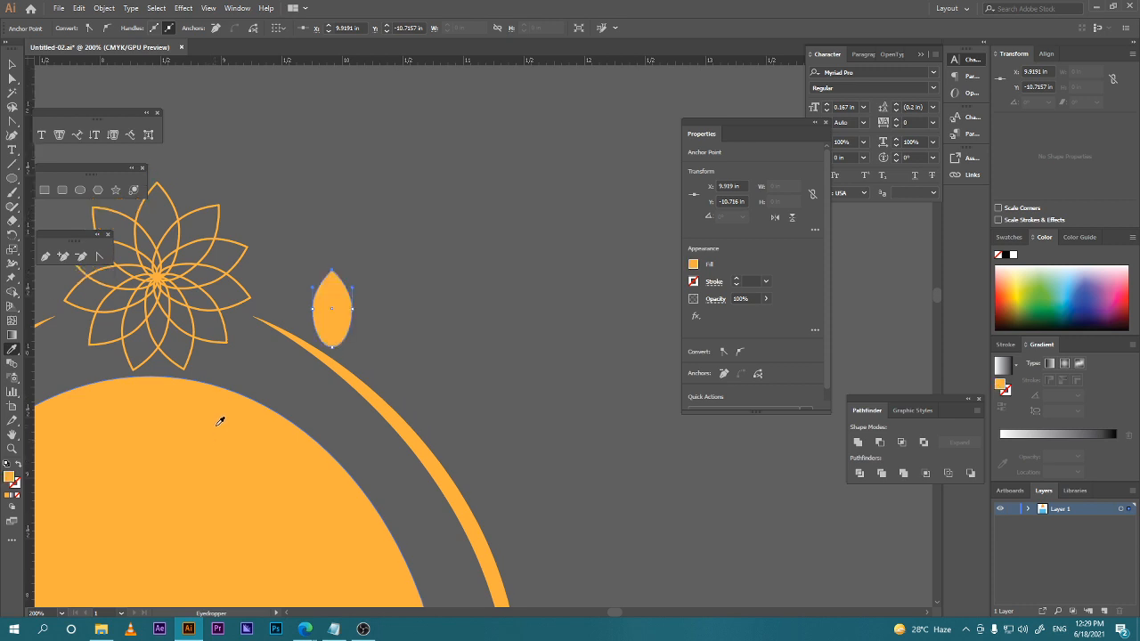
pyautogui.click(11, 64)
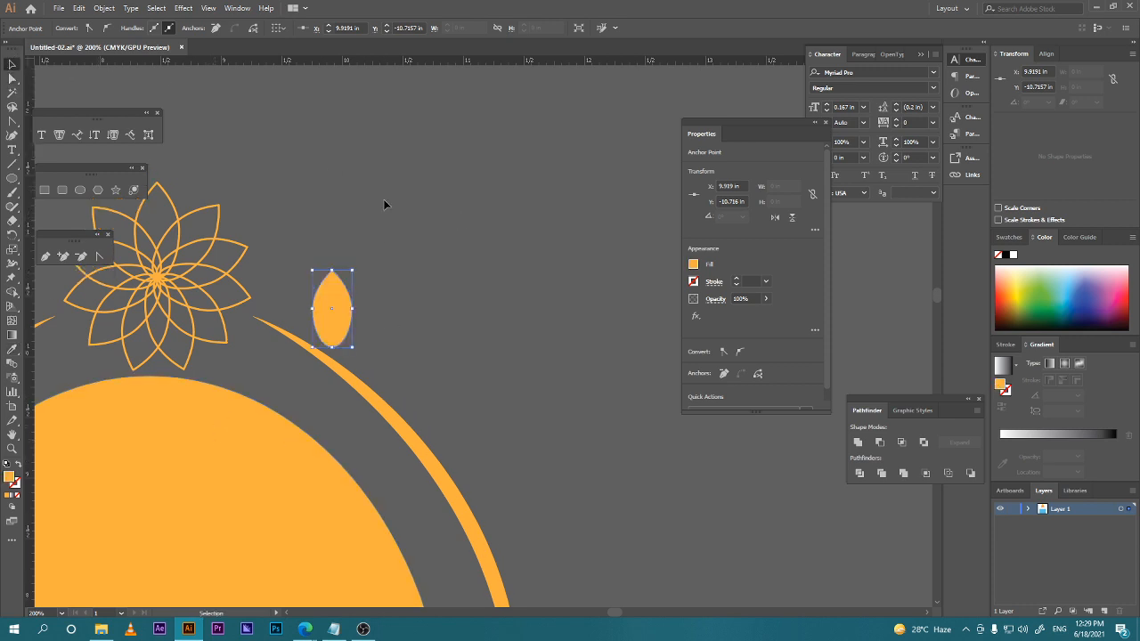
# Place the orange leaf beside the flower just above the right arc's upper tip and rotate it to about 7.82°.
pyautogui.click(367, 314)
pyautogui.click(343, 314)
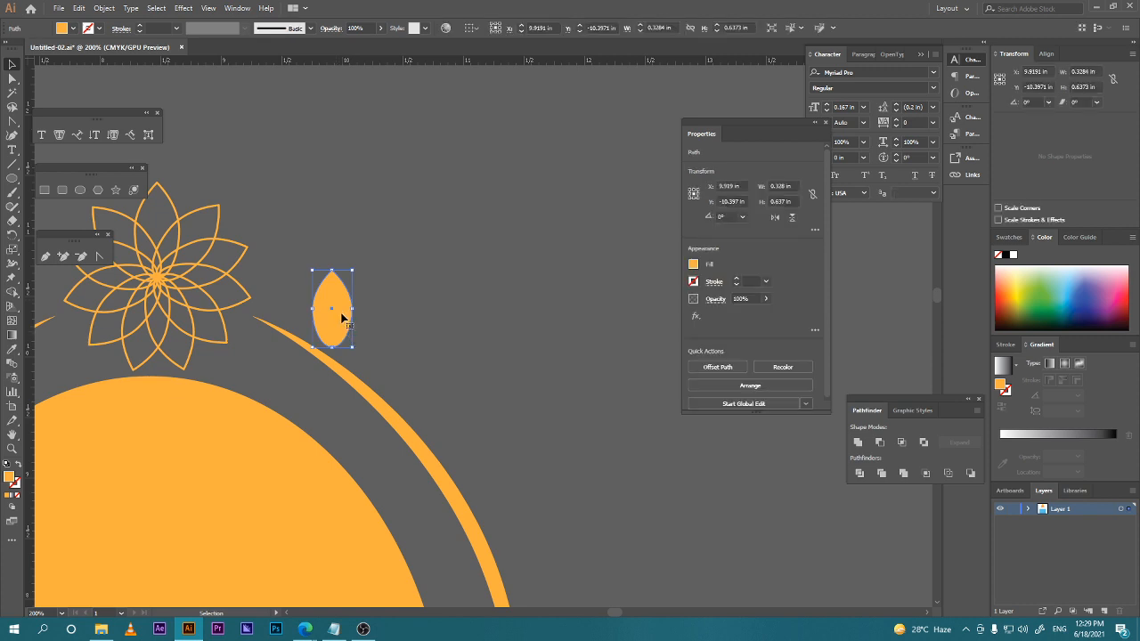
pyautogui.moveTo(343, 316); pyautogui.dragTo(315, 289)
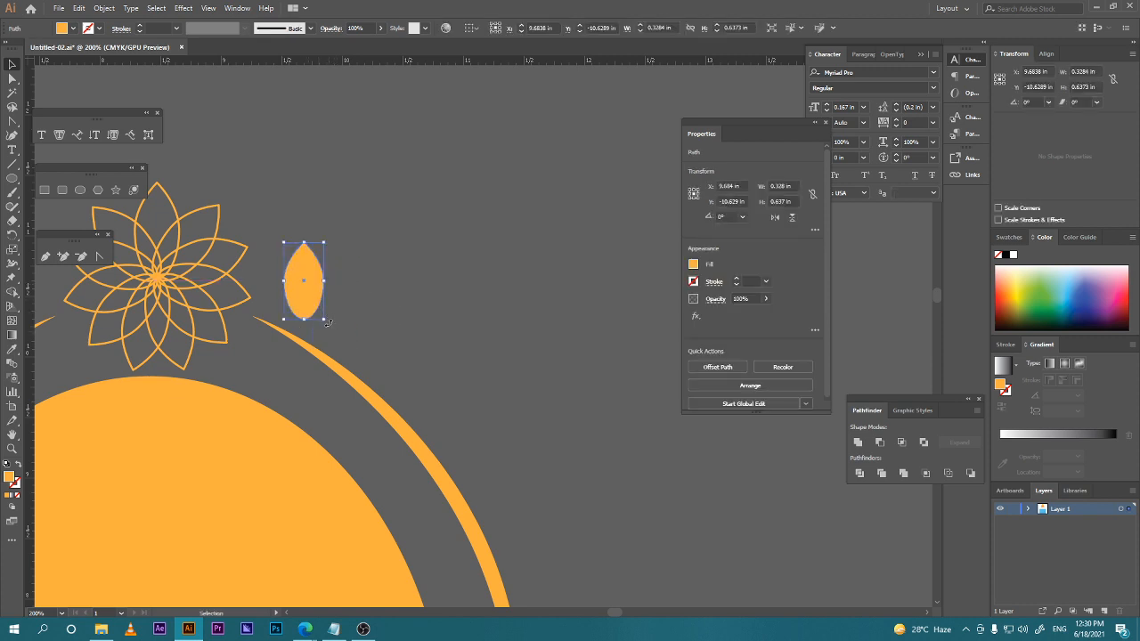
pyautogui.click(326, 322)
pyautogui.click(312, 307)
pyautogui.moveTo(324, 323); pyautogui.dragTo(433, 255)
pyautogui.click(383, 309)
pyautogui.scroll(-3, 381, 304)
pyautogui.scroll(2, 384, 292)
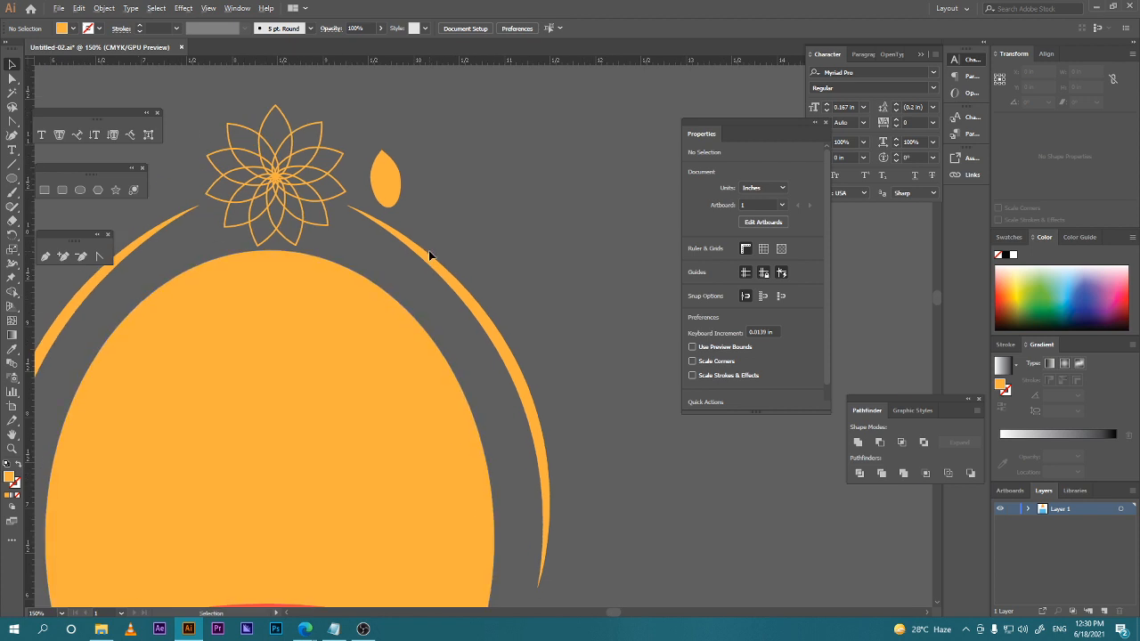
pyautogui.scroll(-2, 433, 255)
pyautogui.click(412, 183)
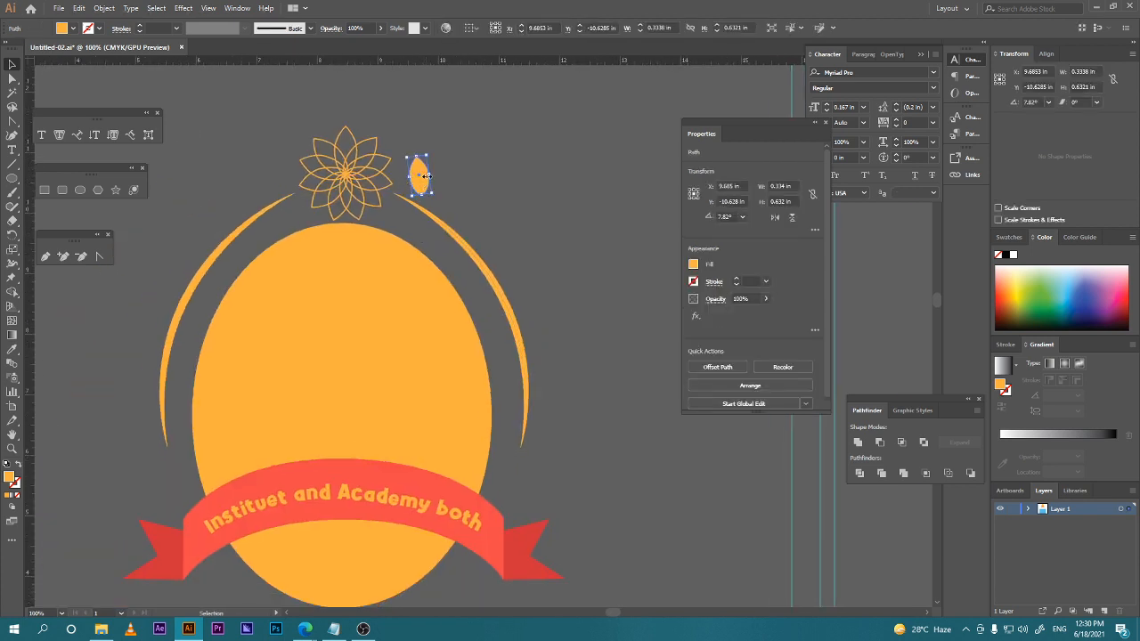
pyautogui.moveTo(425, 185); pyautogui.dragTo(425, 193)
# Try rotating the leaf with the Rotate tool, and undo the rotation.
pyautogui.hotkey('ctrl', 'c')
pyautogui.press('r')
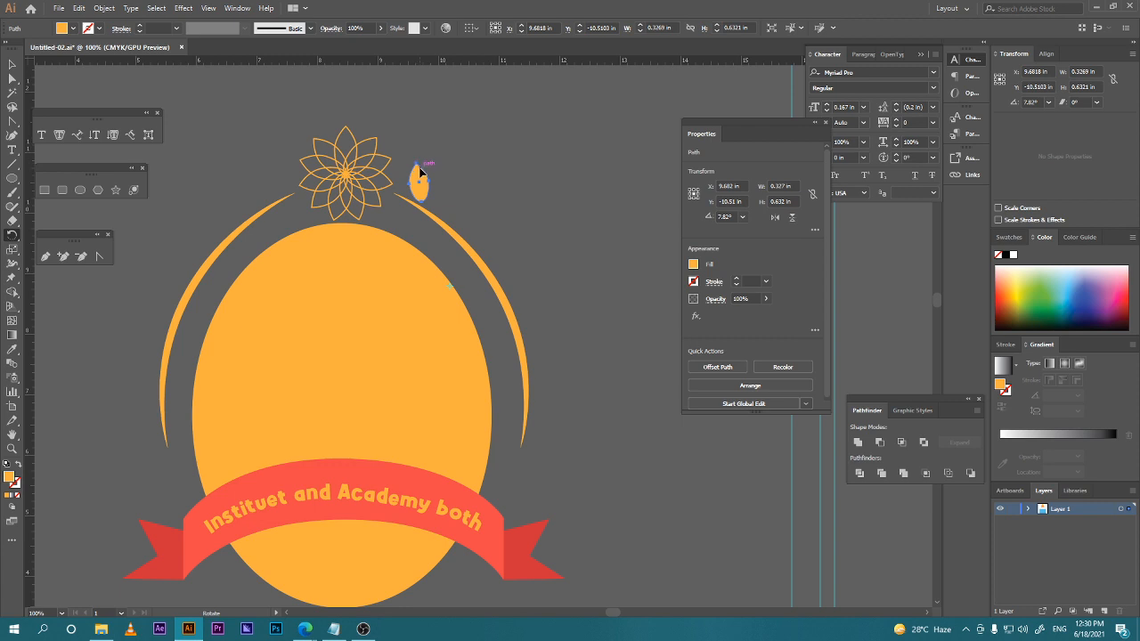
pyautogui.moveTo(415, 179); pyautogui.dragTo(456, 195)
pyautogui.hotkey('ctrl', 'z')
pyautogui.click(11, 64)
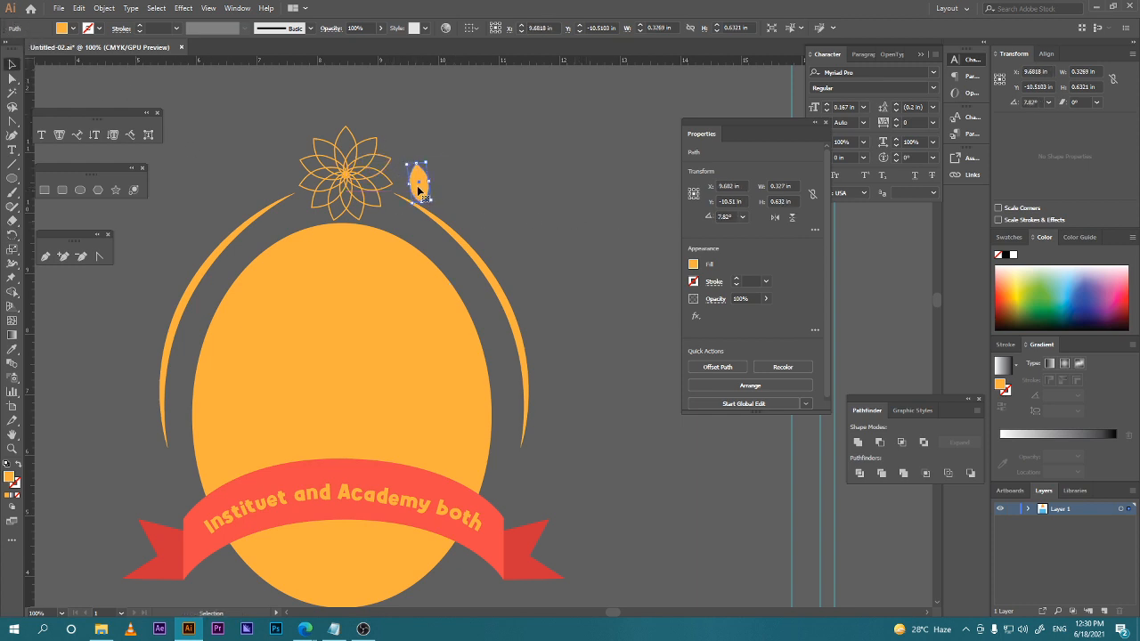
# Copy the leaf down along the right arc, offset about 0.51 in across and 0.39 in down, and repeat the copy to make four leaves.
pyautogui.moveTo(419, 182); pyautogui.dragTo(452, 206)
pyautogui.press('a')
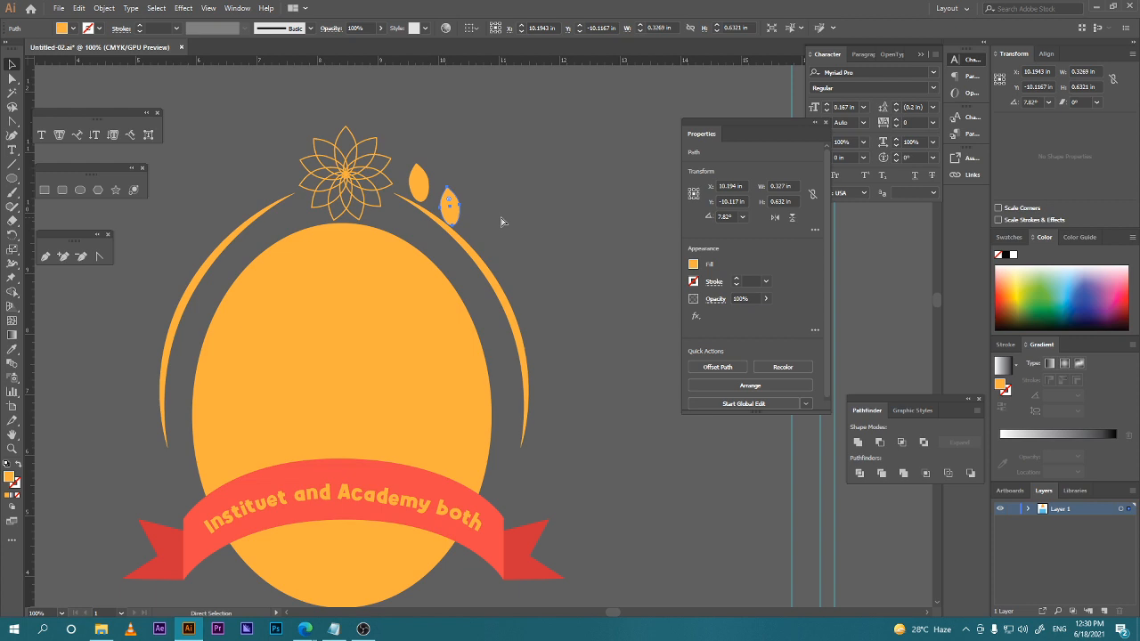
pyautogui.hotkey('ctrl', 'd')
pyautogui.hotkey('ctrl', 'd')
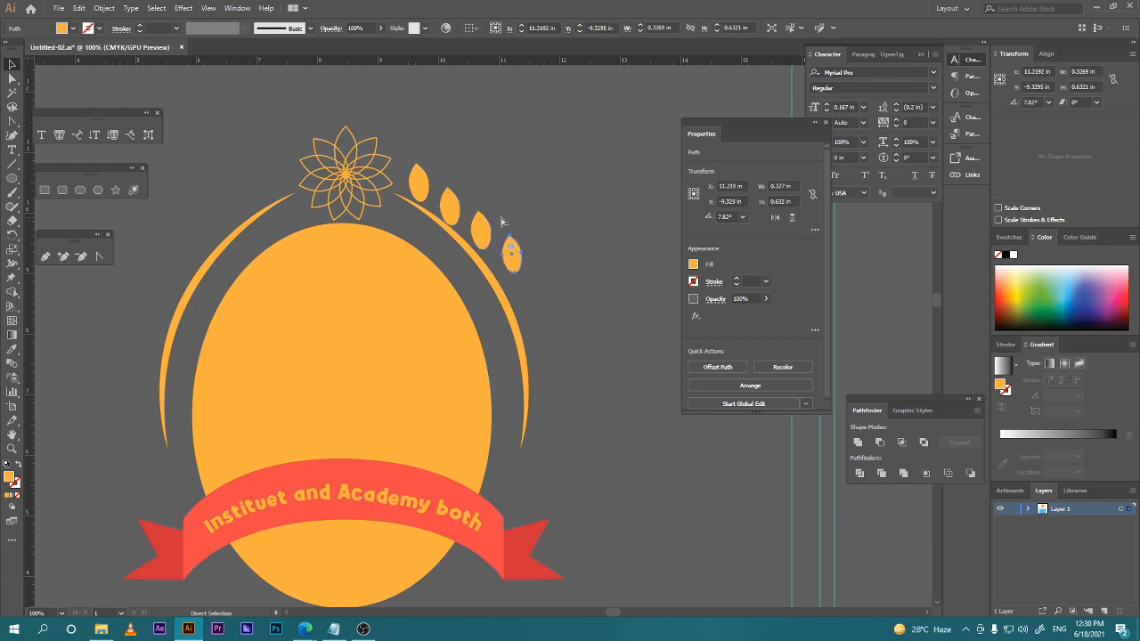
# Bring the fourth leaf closer to the right arc and repeat copies further down the curve to make seven leaves.
pyautogui.moveTo(514, 255); pyautogui.dragTo(525, 303)
pyautogui.hotkey('ctrl', 'd')
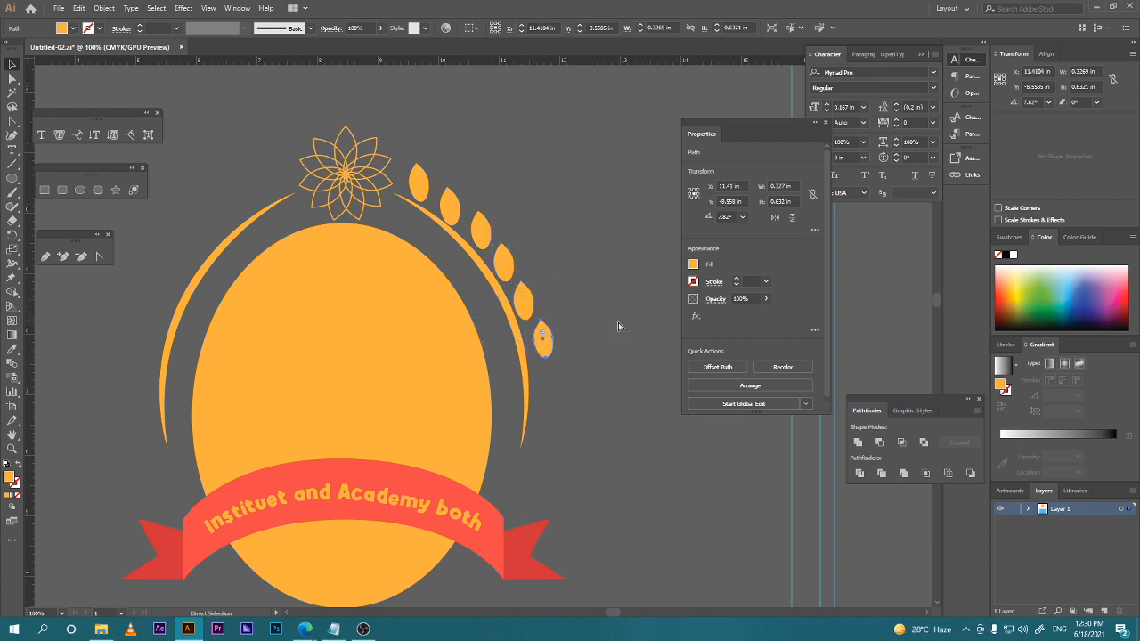
pyautogui.hotkey('ctrl', 'd')
# Tilt and reposition the two lowest leaves to follow the right arc, with the sixth leaf at about 357°, and deselect.
pyautogui.moveTo(563, 379); pyautogui.dragTo(558, 324)
pyautogui.click(547, 338)
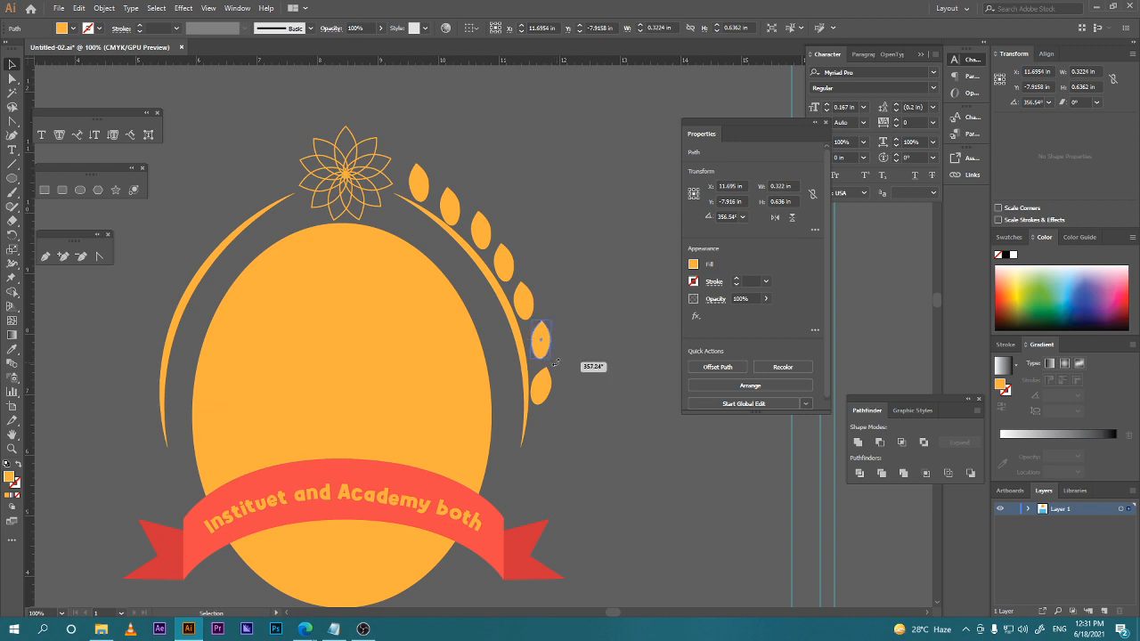
pyautogui.click(542, 390)
pyautogui.moveTo(548, 410)
pyautogui.mouseDown()
pyautogui.moveTo(568, 417)
pyautogui.moveTo(561, 428)
pyautogui.mouseUp()
pyautogui.click(560, 429)
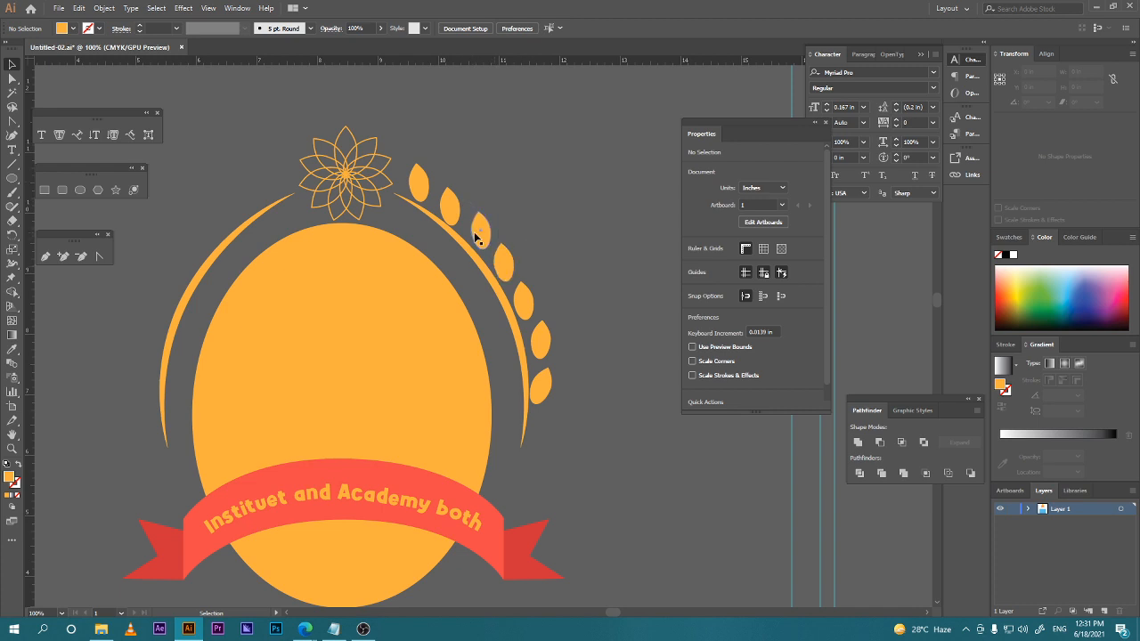
# Copy the top leaf to the inner side of the right arc at about 77° and repeat the copy to make six inner leaves.
pyautogui.click(421, 198)
pyautogui.moveTo(421, 200); pyautogui.dragTo(467, 265)
pyautogui.click(506, 165)
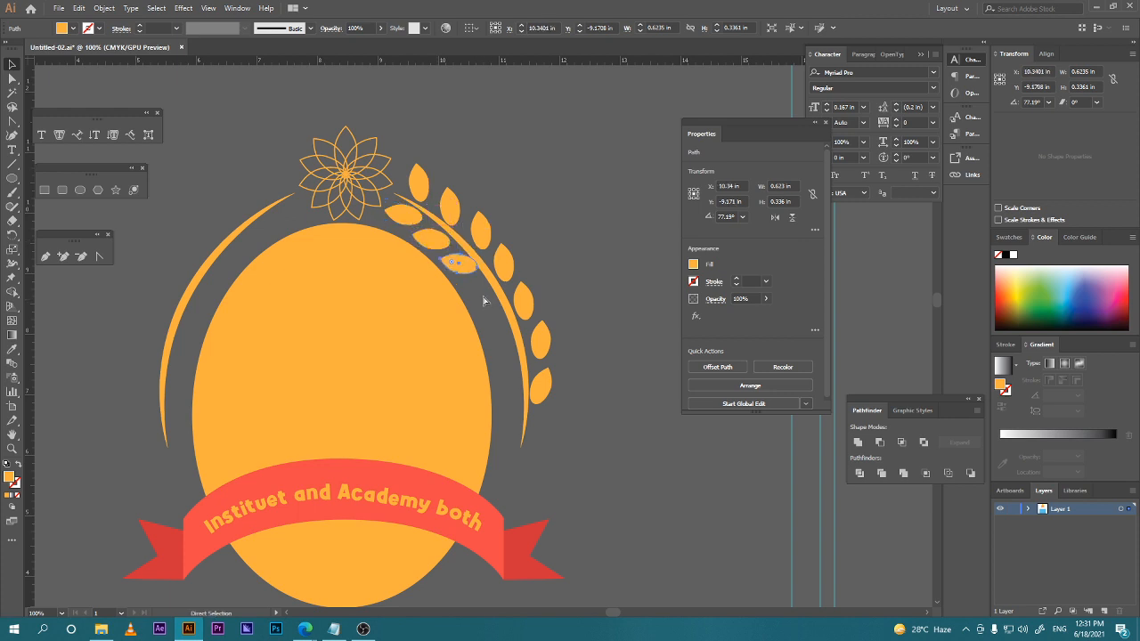
pyautogui.hotkey('ctrl', 'd')
pyautogui.moveTo(492, 291); pyautogui.dragTo(497, 322)
pyautogui.hotkey('ctrl', 'd')
pyautogui.moveTo(513, 344); pyautogui.dragTo(506, 355)
# Tilt and reposition the lowest inner leaf to follow the right arc, and add a seventh inner leaf below it.
pyautogui.press('a')
pyautogui.click(525, 355)
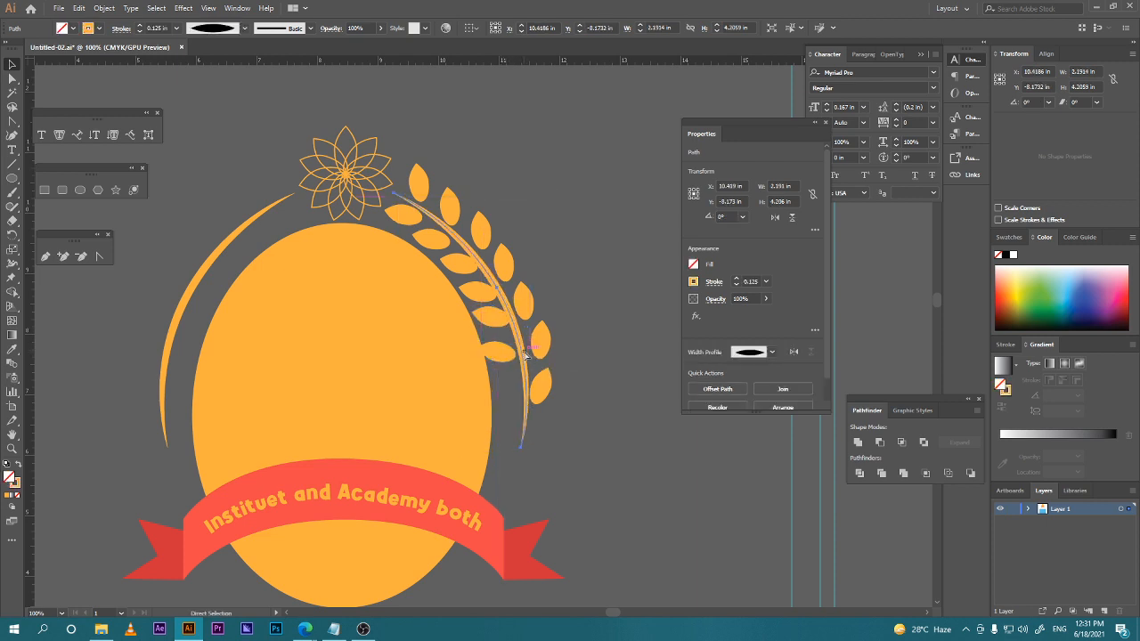
pyautogui.press('v')
pyautogui.click(510, 363)
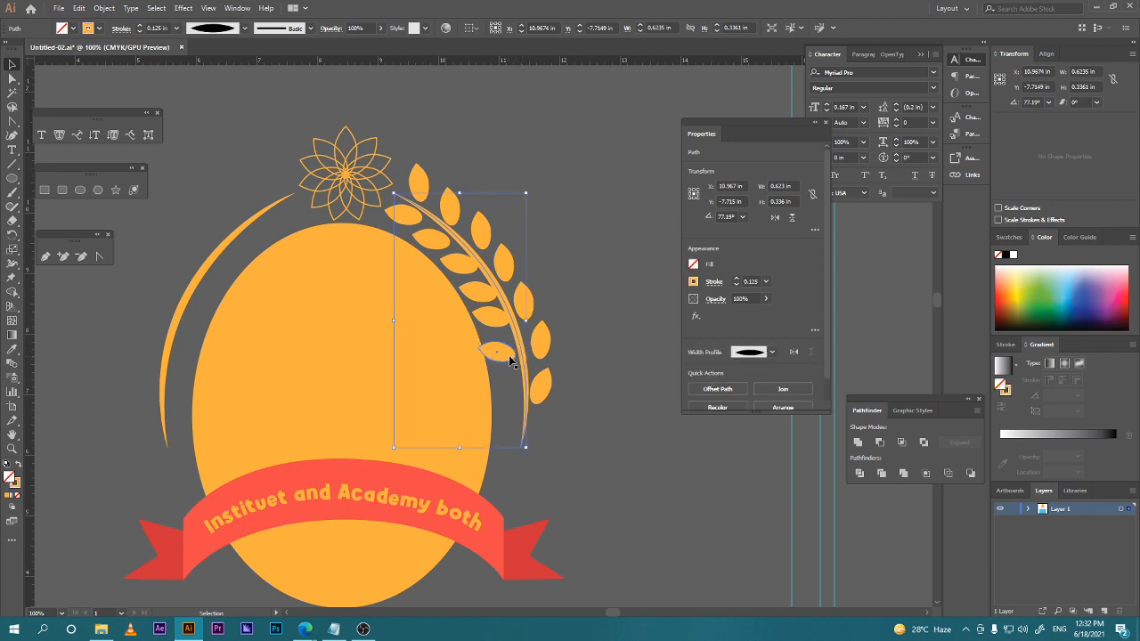
pyautogui.click(508, 359)
pyautogui.moveTo(482, 334); pyautogui.dragTo(515, 393)
pyautogui.click(567, 396)
pyautogui.click(509, 357)
pyautogui.click(585, 374)
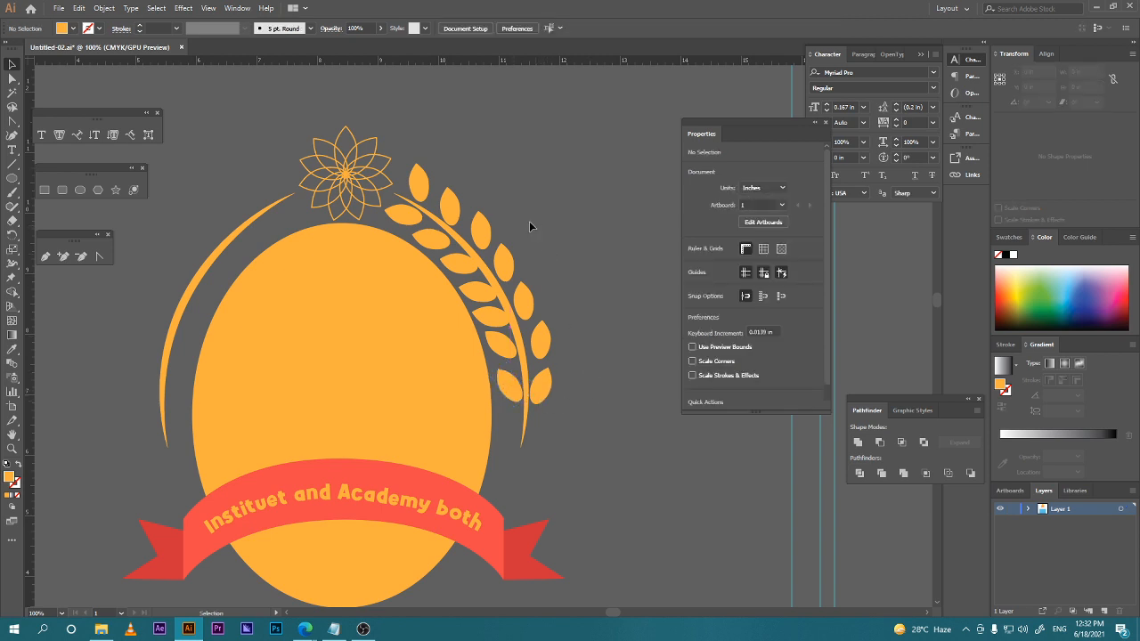
# Undo the last shift of the lowest inner leaf and clear the selection.
pyautogui.click(406, 222)
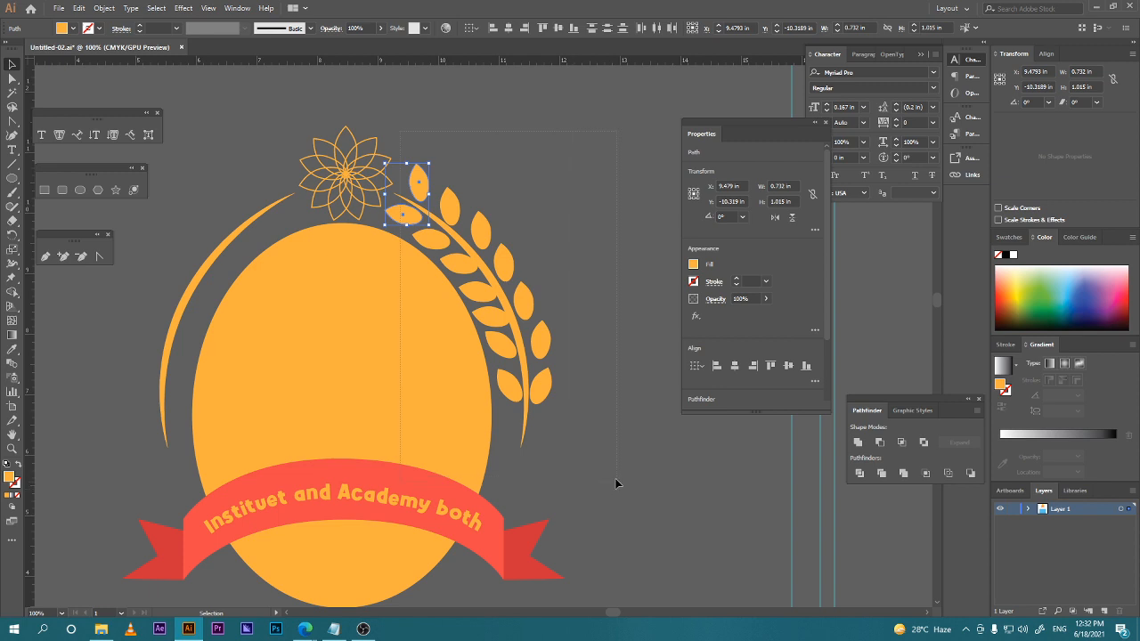
pyautogui.hotkey('ctrl', 'a')
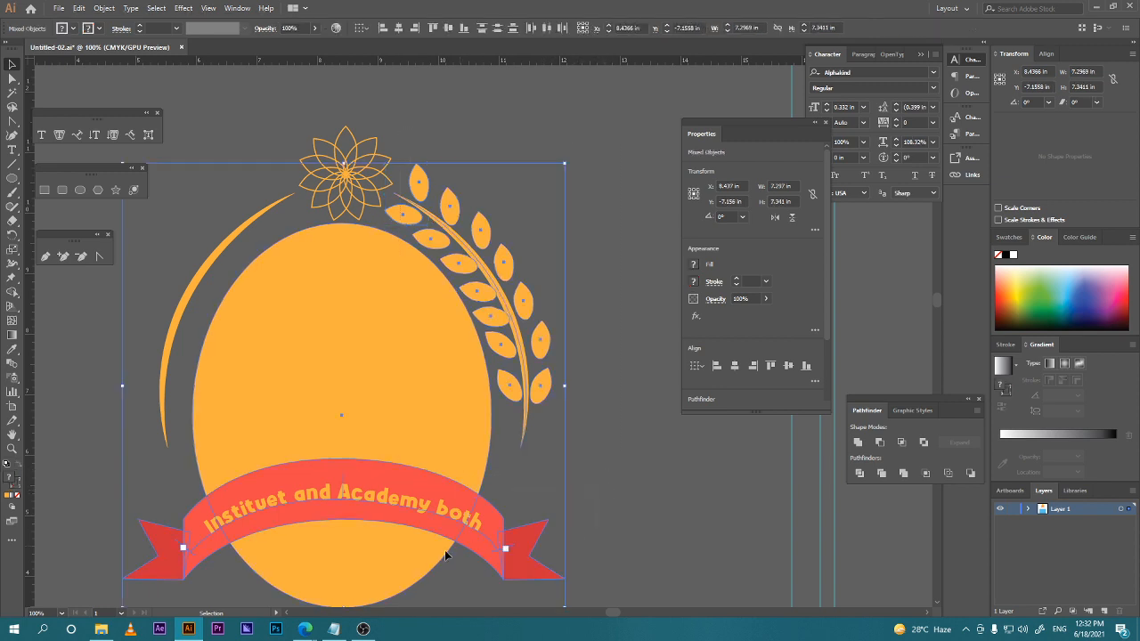
pyautogui.moveTo(217, 595); pyautogui.dragTo(215, 595)
pyautogui.hotkey('ctrl', 'z')
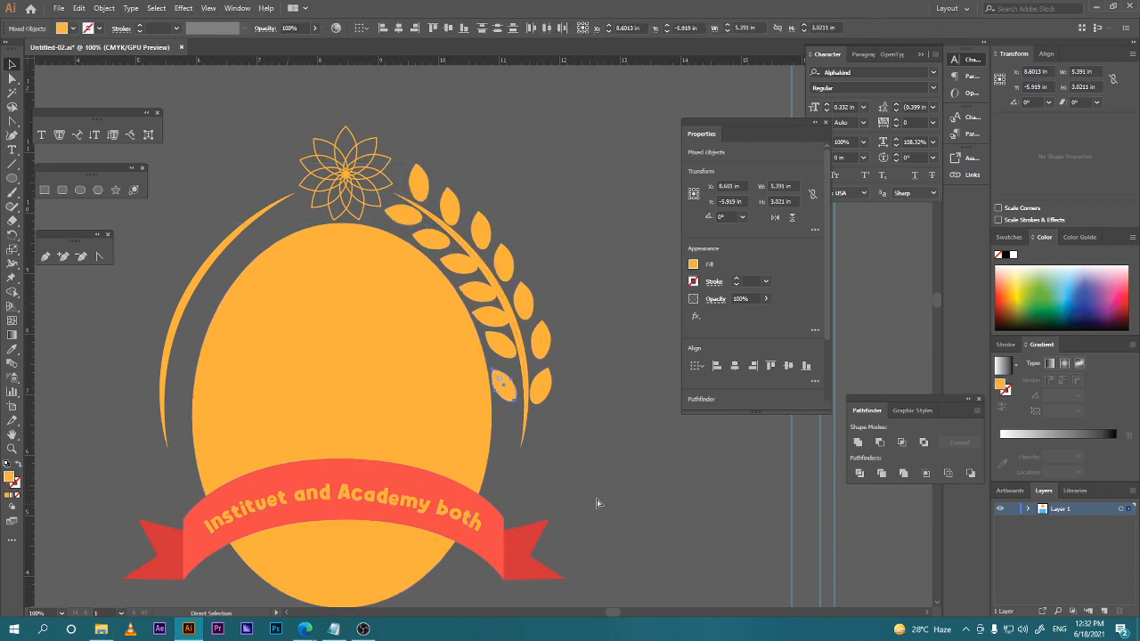
pyautogui.click(585, 459)
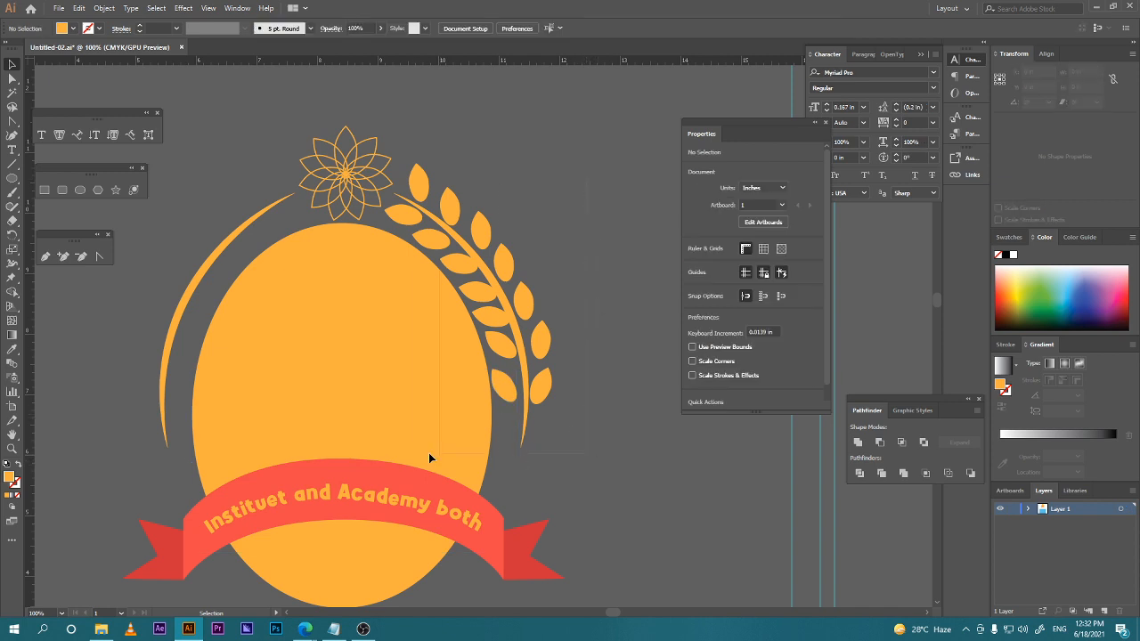
# Select only the right arc and its leaves, leaving out the ellipse, flower, banner and left arc.
pyautogui.hotkey('ctrl', 'a')
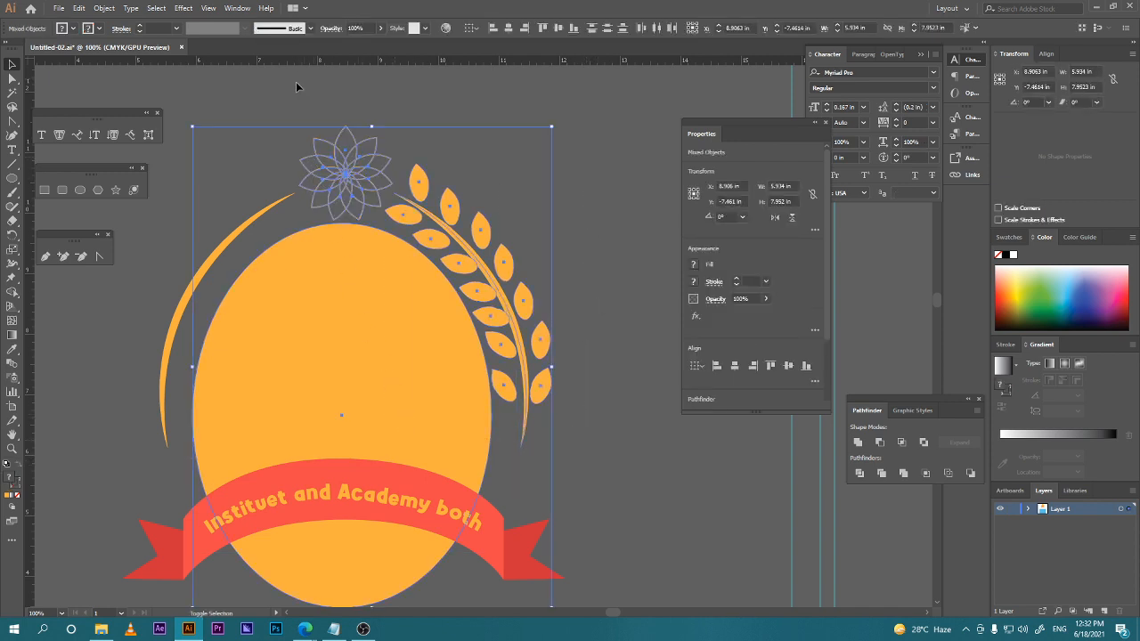
pyautogui.moveTo(295, 82); pyautogui.dragTo(359, 251)
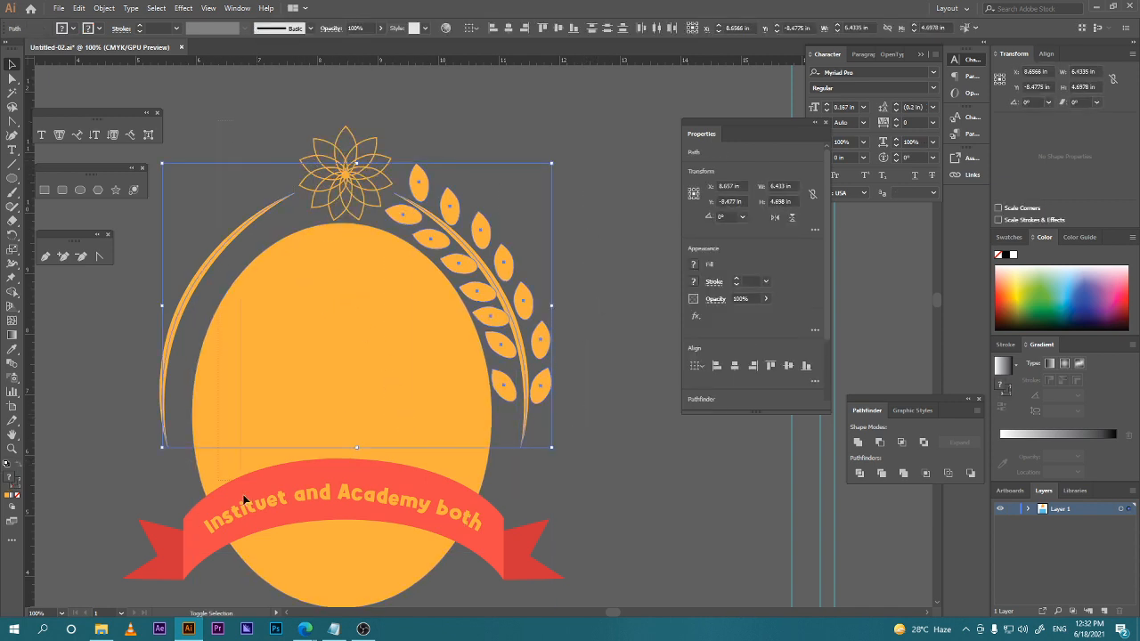
pyautogui.moveTo(245, 499); pyautogui.dragTo(251, 544)
pyautogui.scroll(-3, 245, 569)
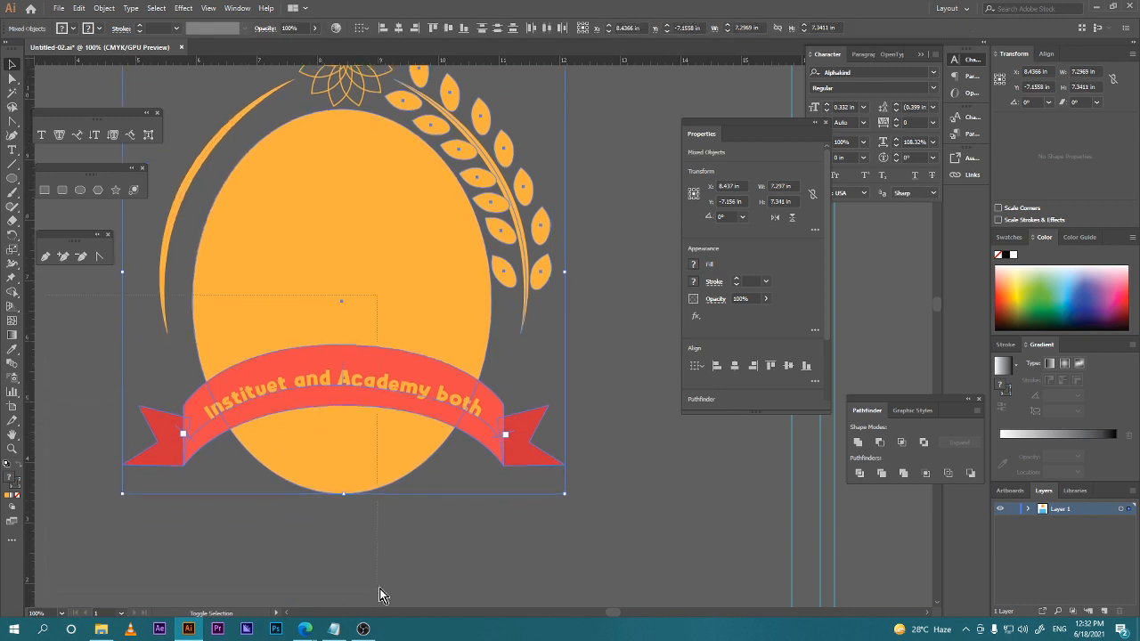
pyautogui.hotkey('ctrl', 'z')
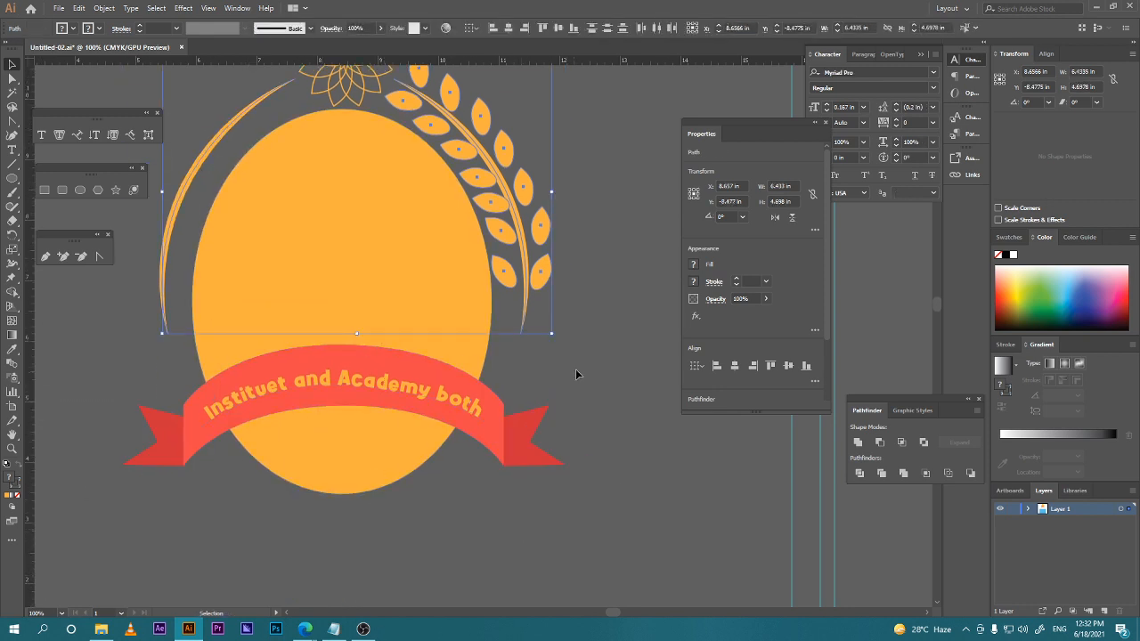
pyautogui.keyDown('shift'); pyautogui.click(200, 189); pyautogui.keyUp('shift')
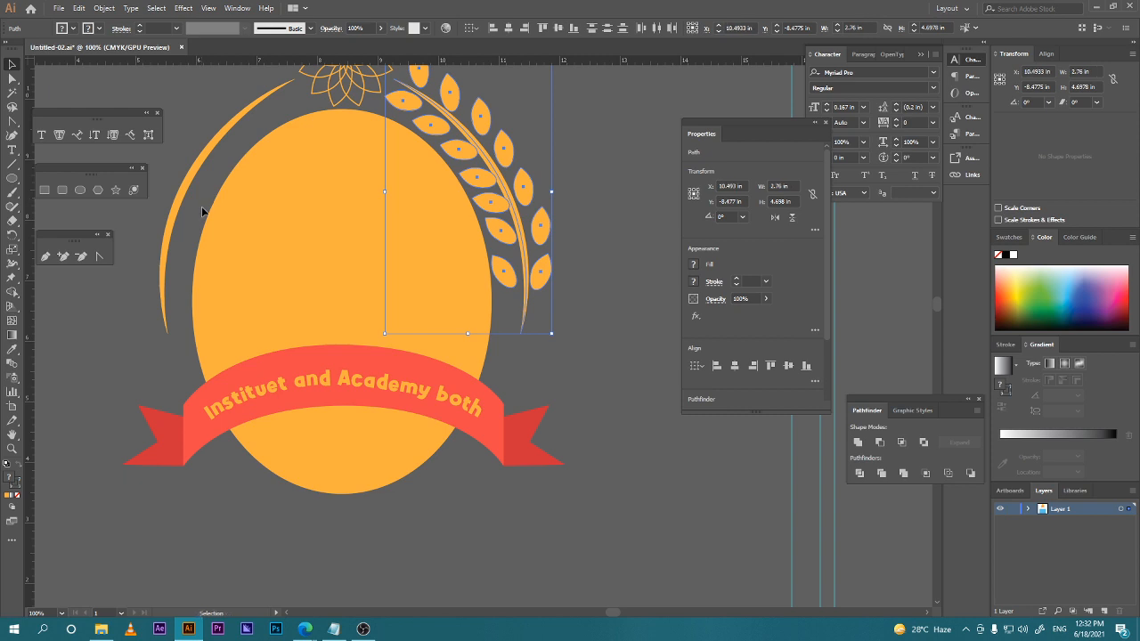
pyautogui.moveTo(380, 175); pyautogui.dragTo(284, 350)
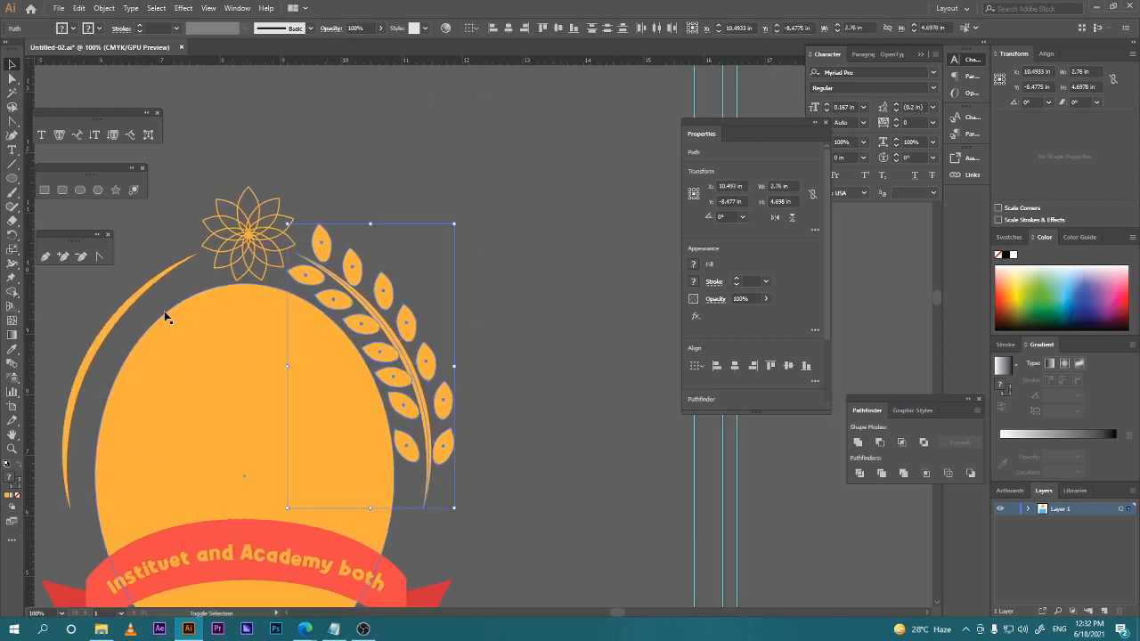
pyautogui.keyDown('shift'); pyautogui.click(258, 368); pyautogui.keyUp('shift')
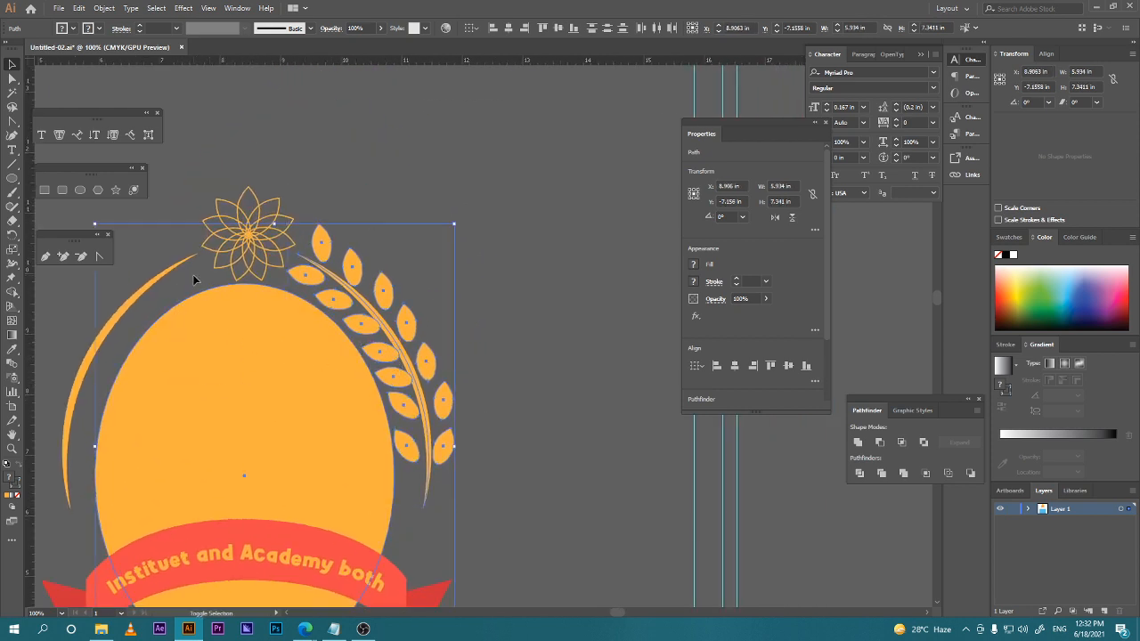
pyautogui.keyDown('shift'); pyautogui.click(191, 344); pyautogui.keyUp('shift')
# Try moving the right branch away from the ellipse, undo the move, and group the arc with its leaves.
pyautogui.moveTo(378, 372); pyautogui.dragTo(460, 329)
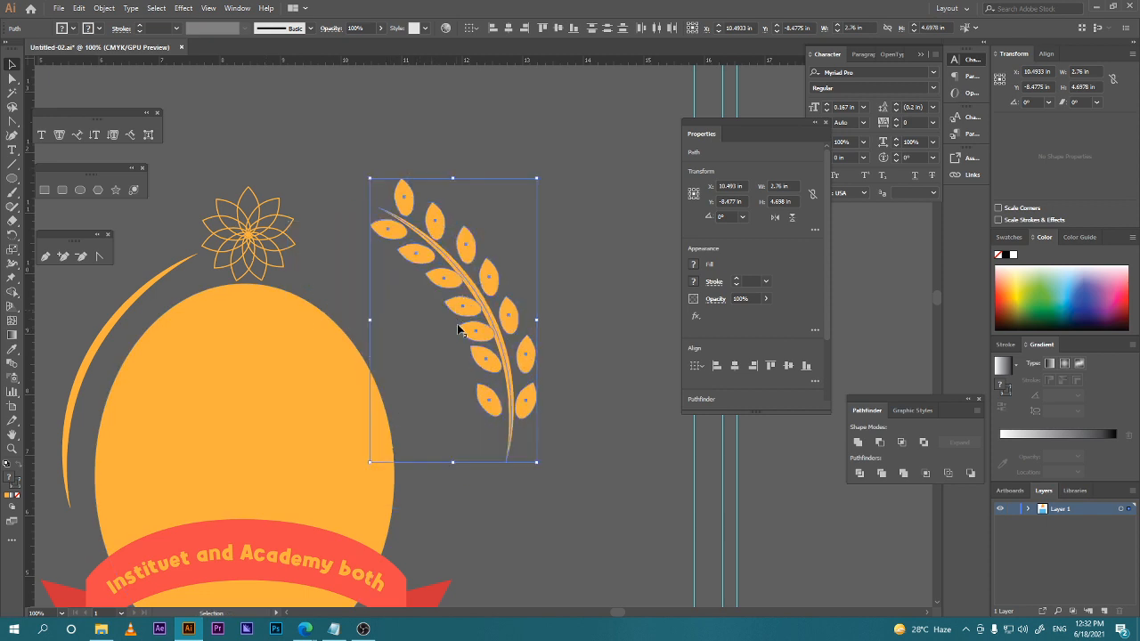
pyautogui.scroll(-2, 475, 349)
pyautogui.hotkey('ctrl', 'z')
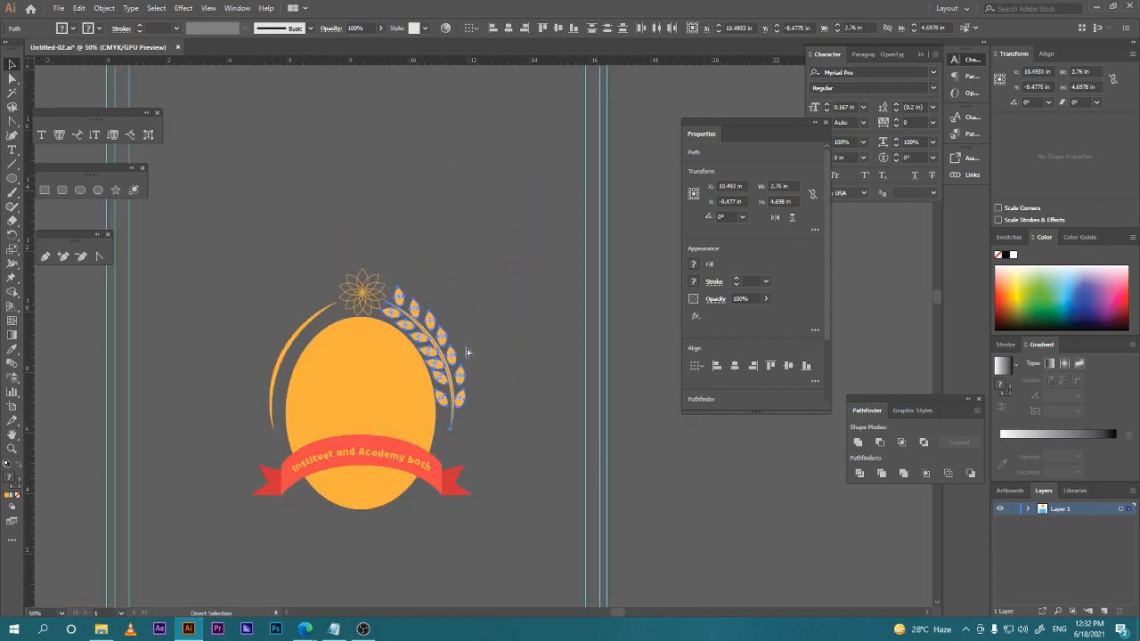
pyautogui.click(489, 345)
# Switch to the Google Meet window to check the meeting chat, and return to Illustrator.
pyautogui.scroll(2, 473, 384)
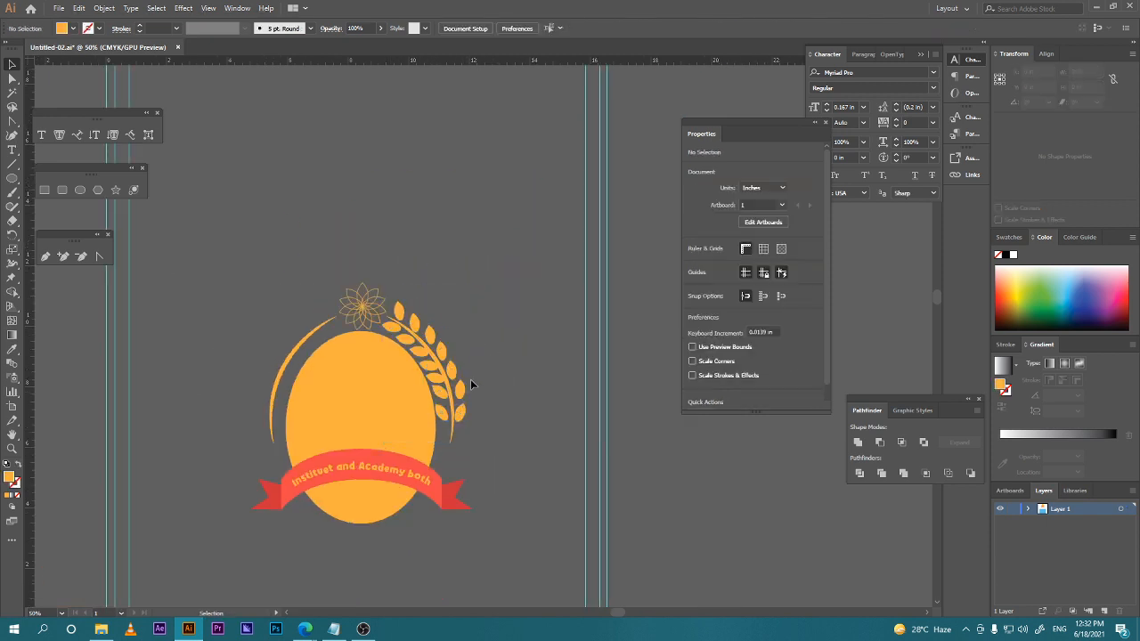
pyautogui.moveTo(308, 633)
pyautogui.click(285, 599)
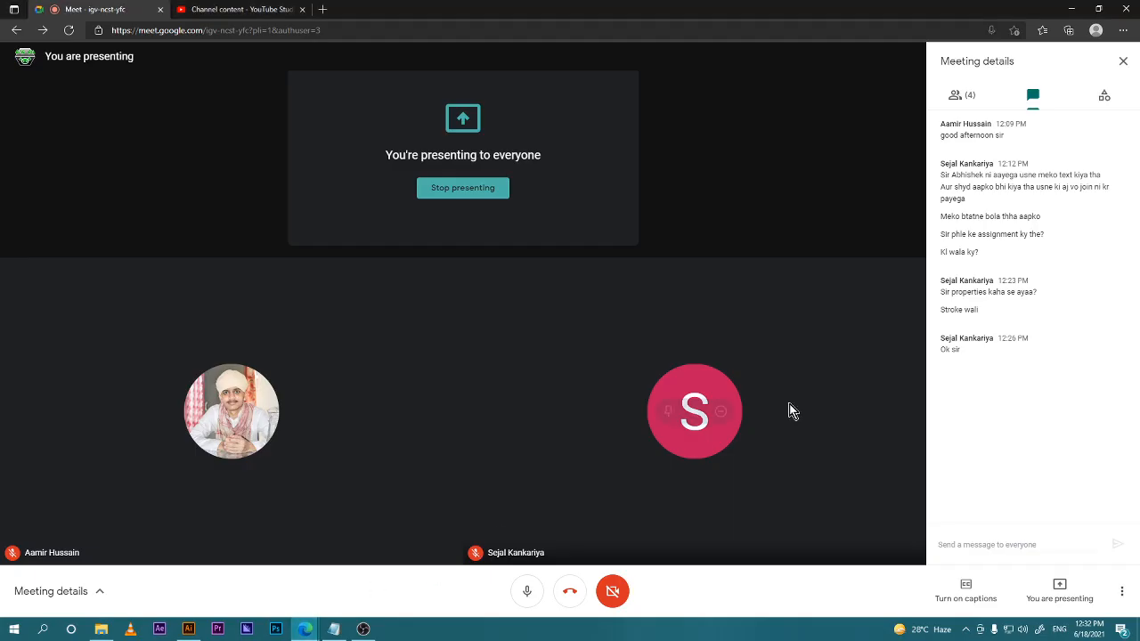
pyautogui.click(188, 629)
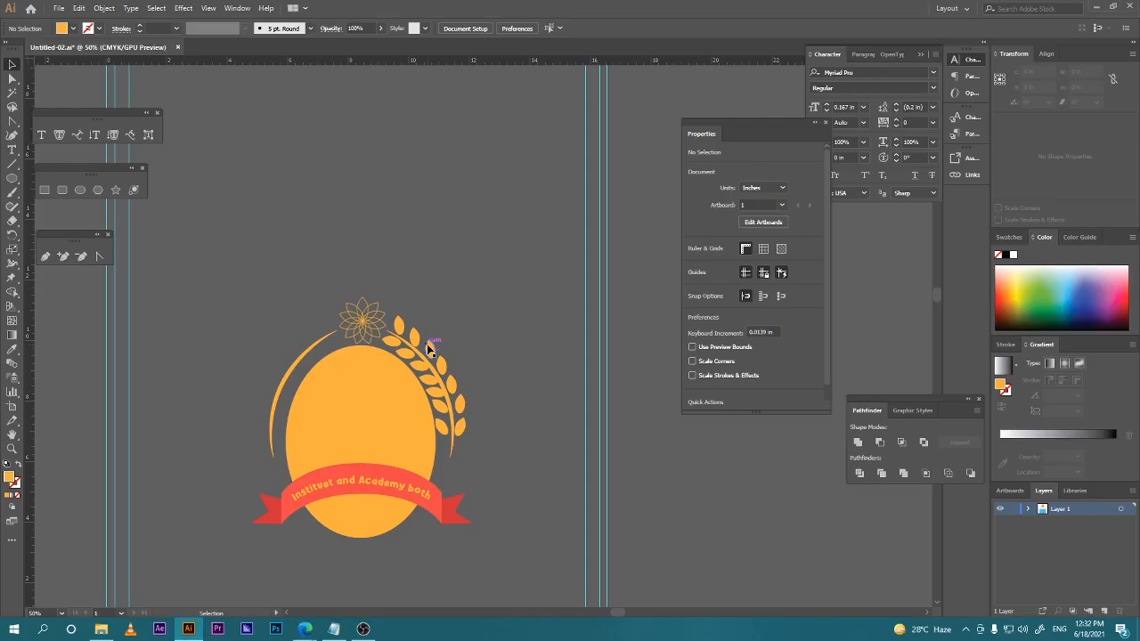
# Copy the grouped right branch to the empty area left of the ellipse, and delete the plain left arc.
pyautogui.scroll(1, 427, 382)
pyautogui.click(430, 385)
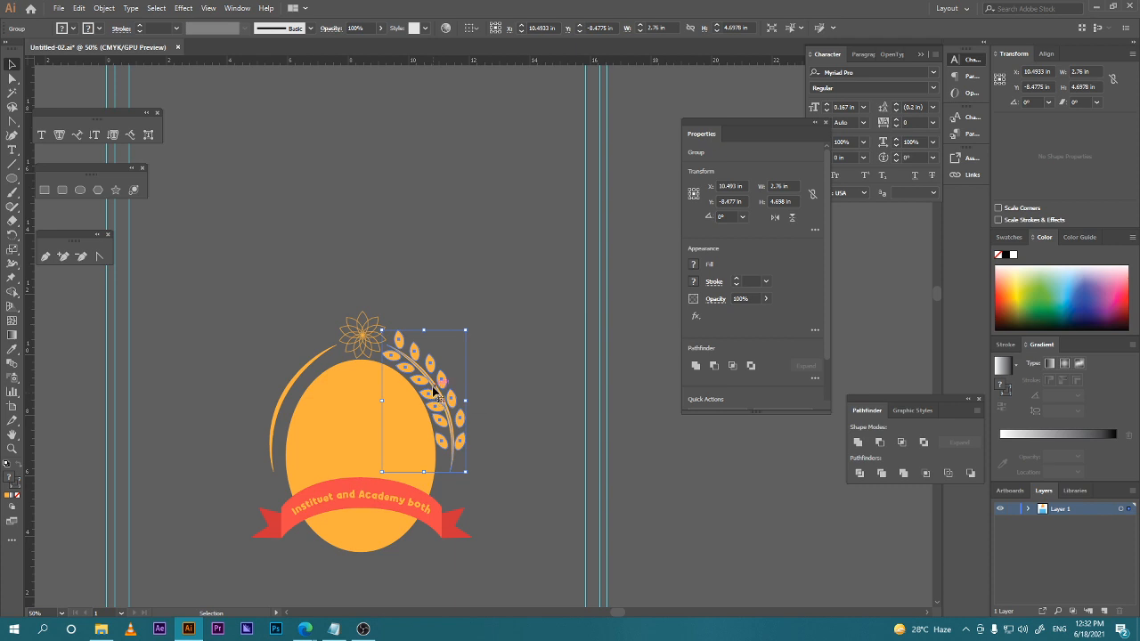
pyautogui.moveTo(436, 390); pyautogui.dragTo(218, 377)
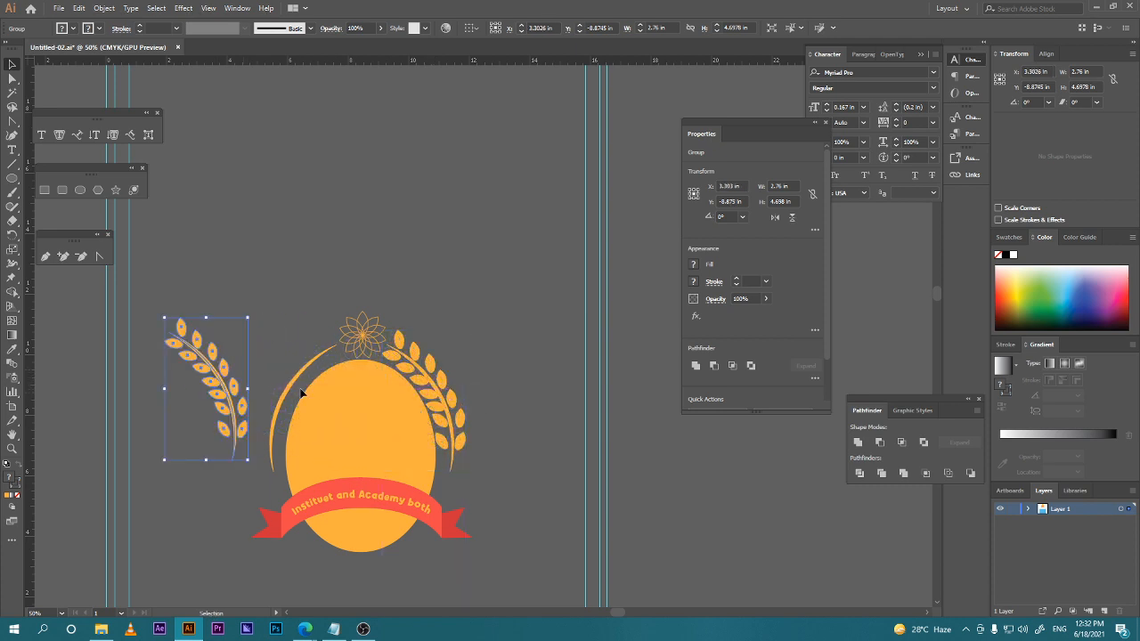
pyautogui.click(297, 386)
pyautogui.press('Delete')
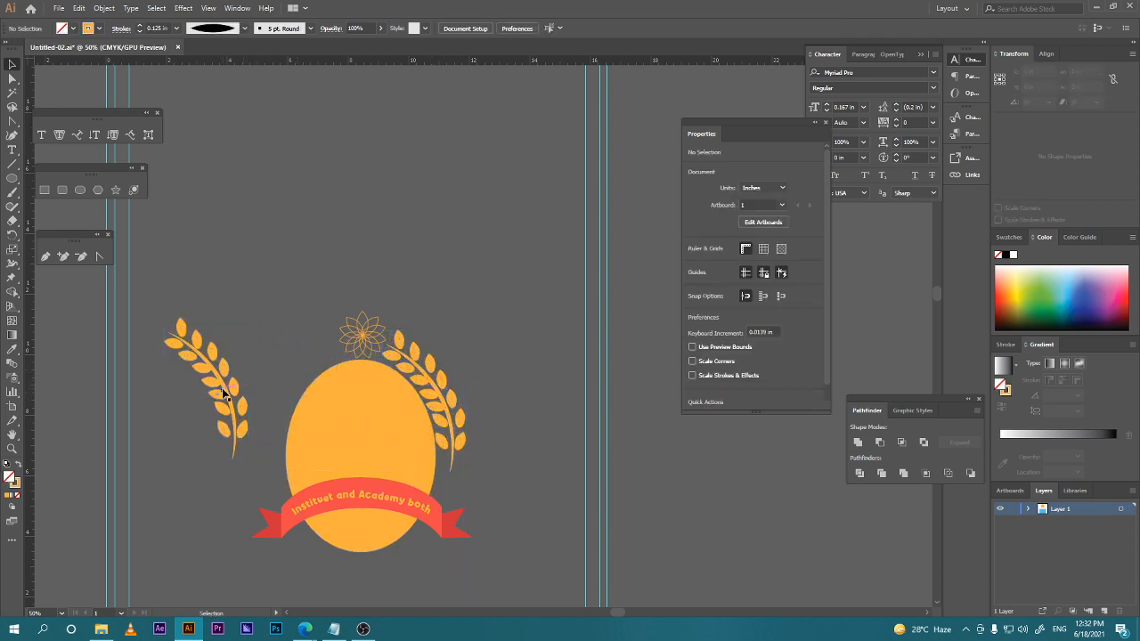
# Reflect the copied branch across the vertical axis.
pyautogui.rightClick(223, 397)
pyautogui.click(217, 383)
pyautogui.rightClick(216, 382)
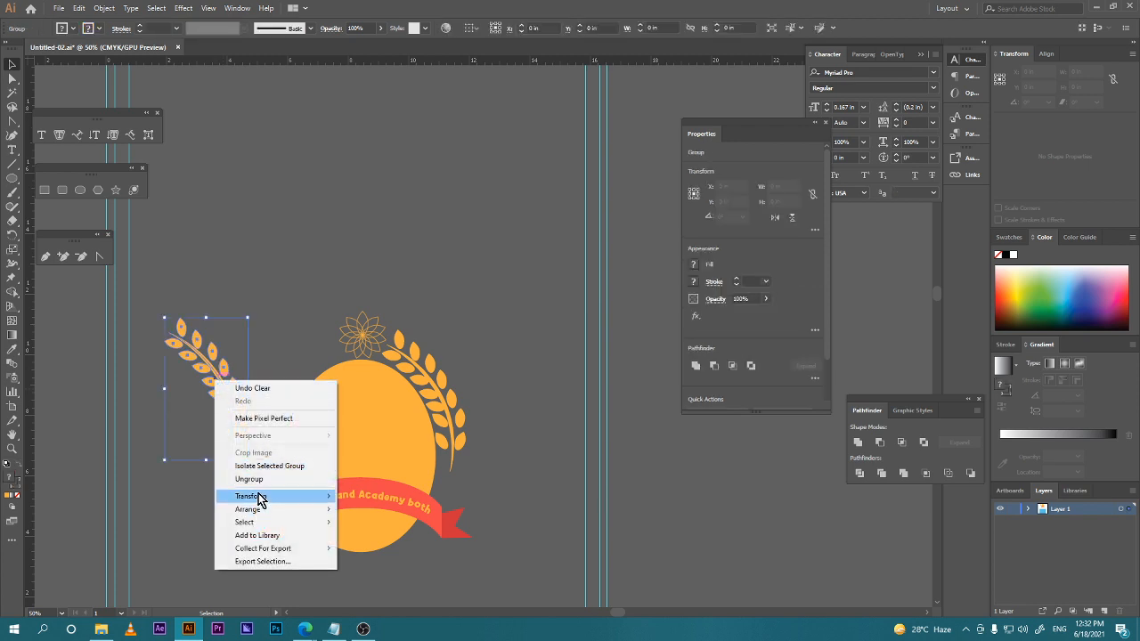
pyautogui.moveTo(260, 505)
pyautogui.click(390, 540)
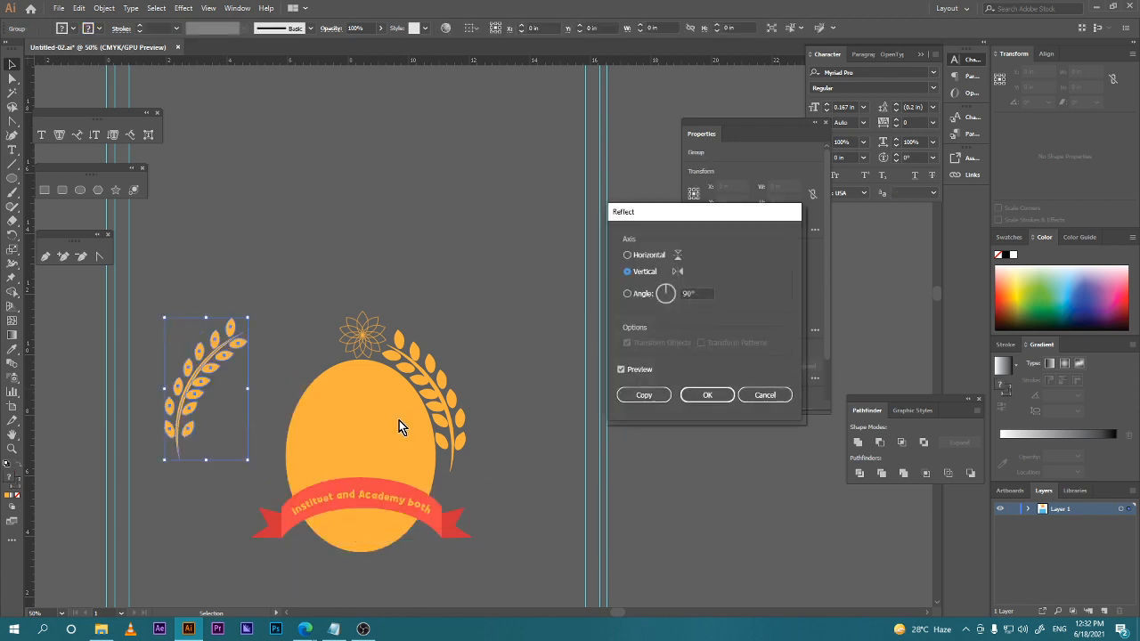
pyautogui.click(700, 394)
# Move the mirrored branch beside the ellipse's left edge, at about X 6.32 in and Y -8.46 in, opposite the right branch.
pyautogui.moveTo(185, 384); pyautogui.dragTo(273, 403)
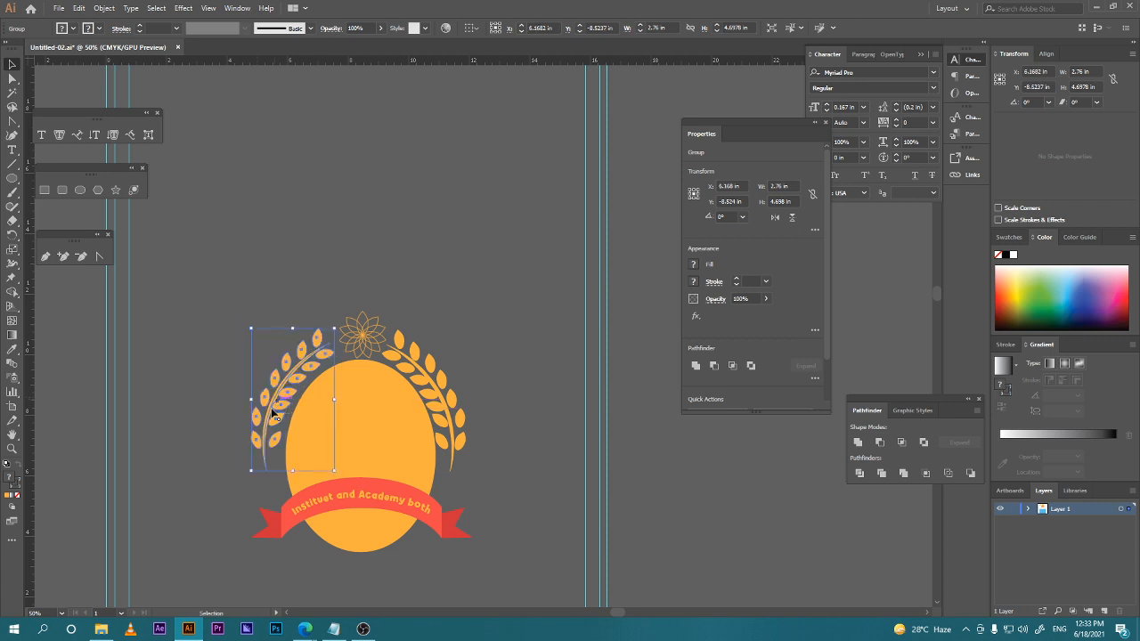
pyautogui.click(402, 215)
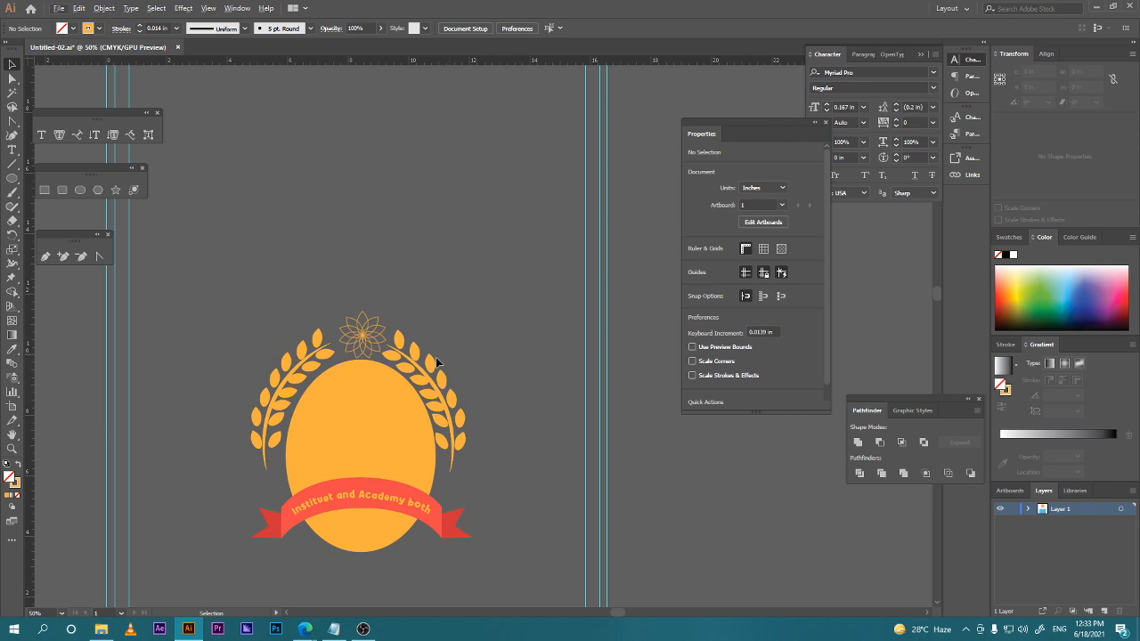
pyautogui.click(290, 381)
pyautogui.moveTo(290, 382); pyautogui.dragTo(294, 382)
pyautogui.click(506, 354)
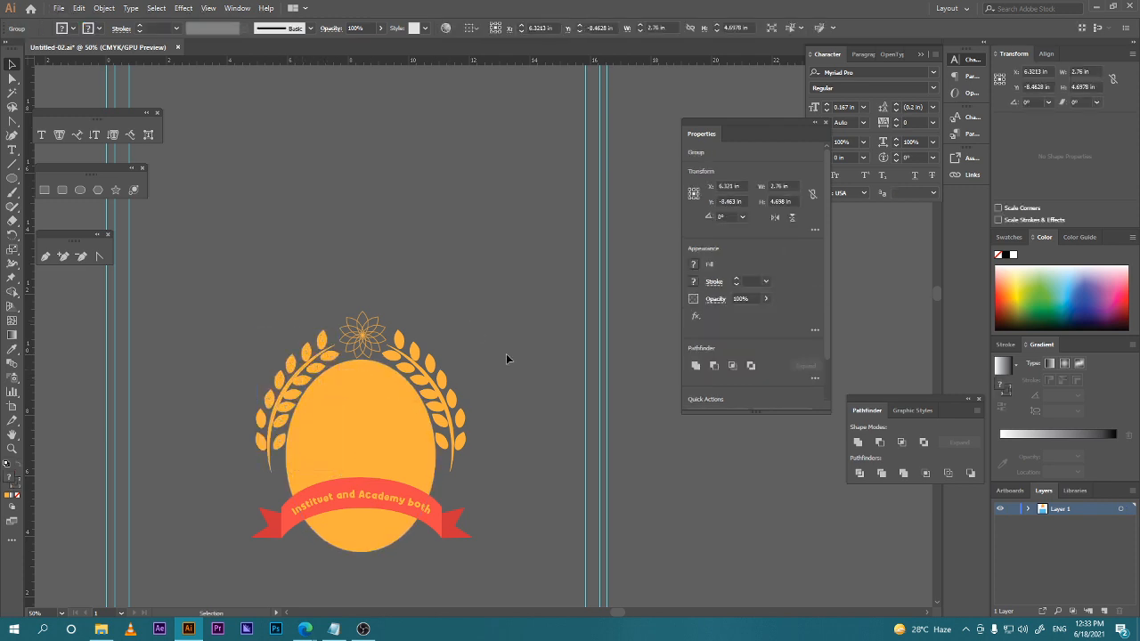
# Add a 0.5 in stroke to the orange ellipse.
pyautogui.scroll(-3, 490, 370)
pyautogui.scroll(5, 489, 392)
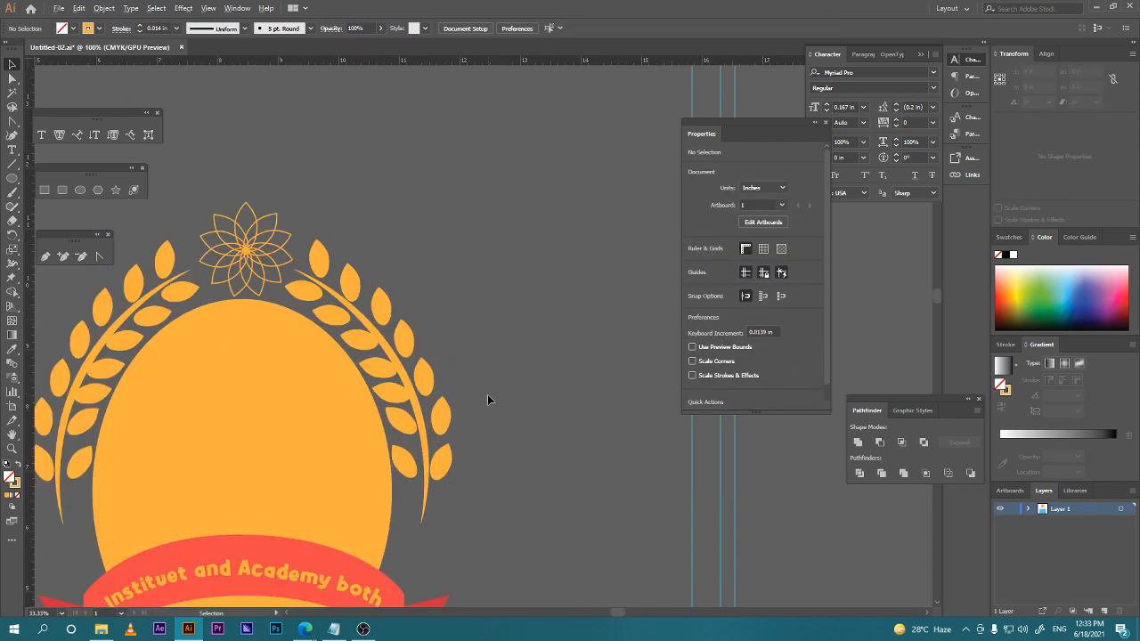
pyautogui.scroll(-3, 497, 333)
pyautogui.scroll(2, 494, 392)
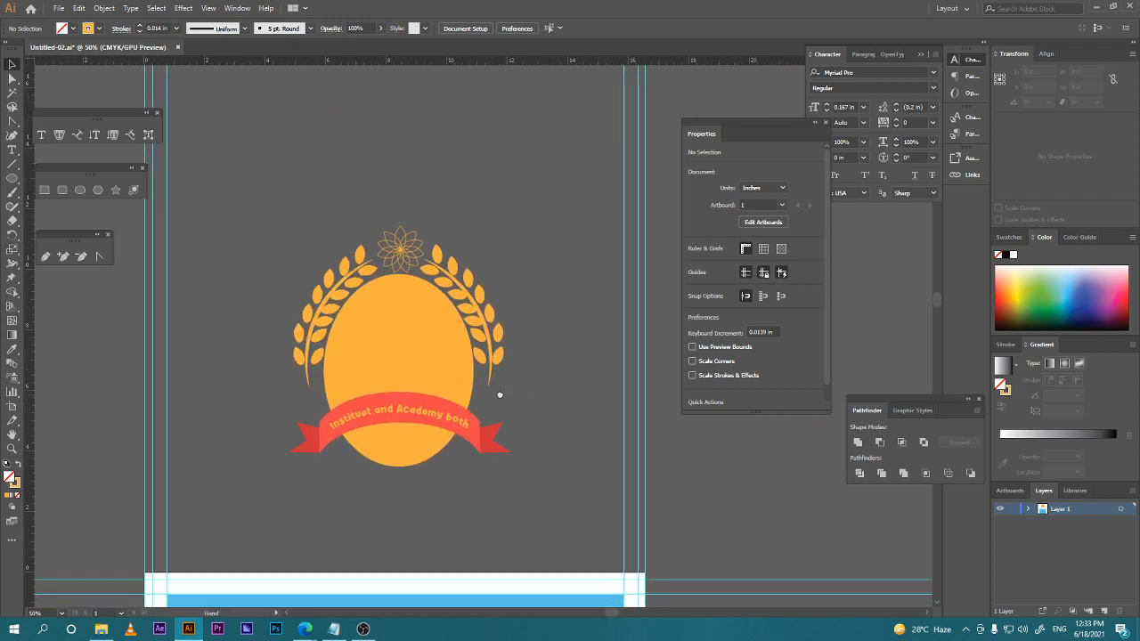
pyautogui.click(384, 301)
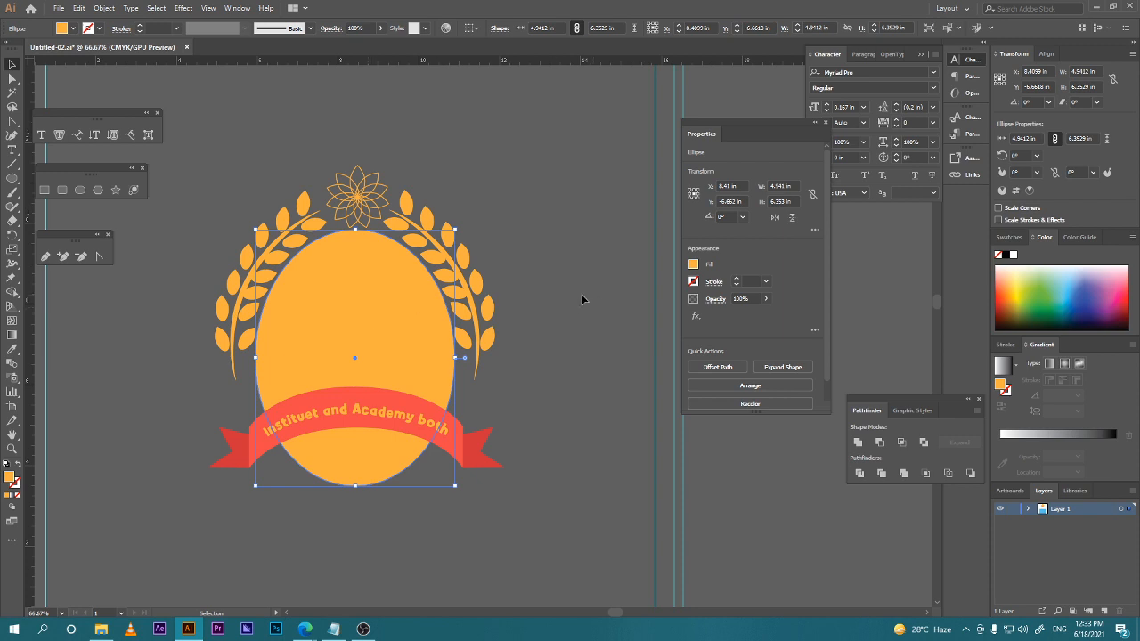
pyautogui.click(714, 282)
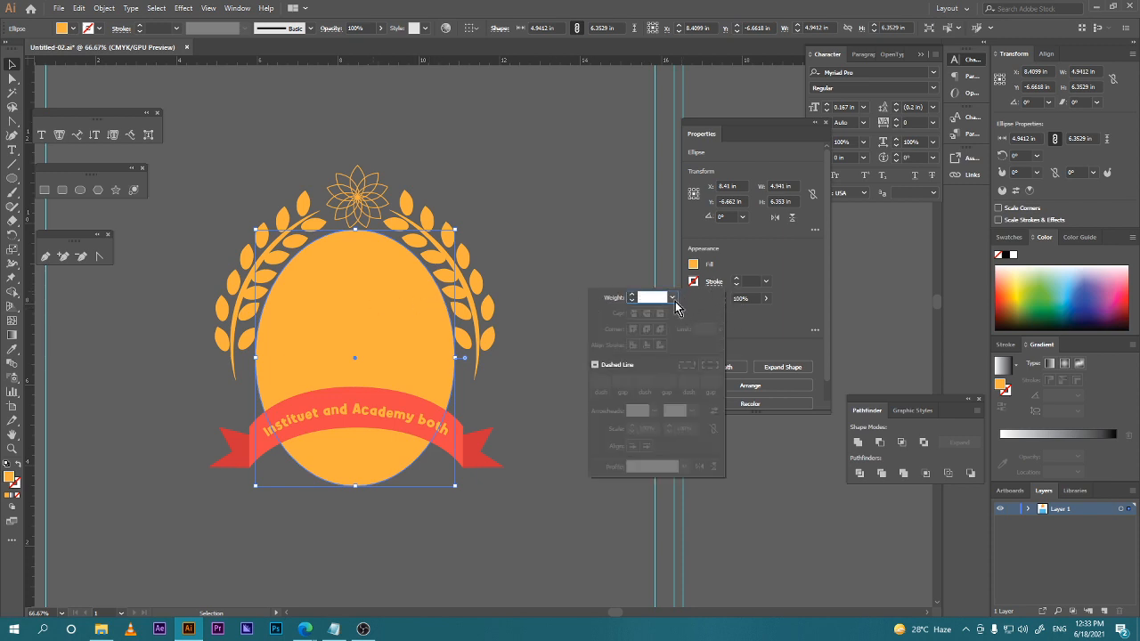
pyautogui.click(673, 299)
pyautogui.click(690, 401)
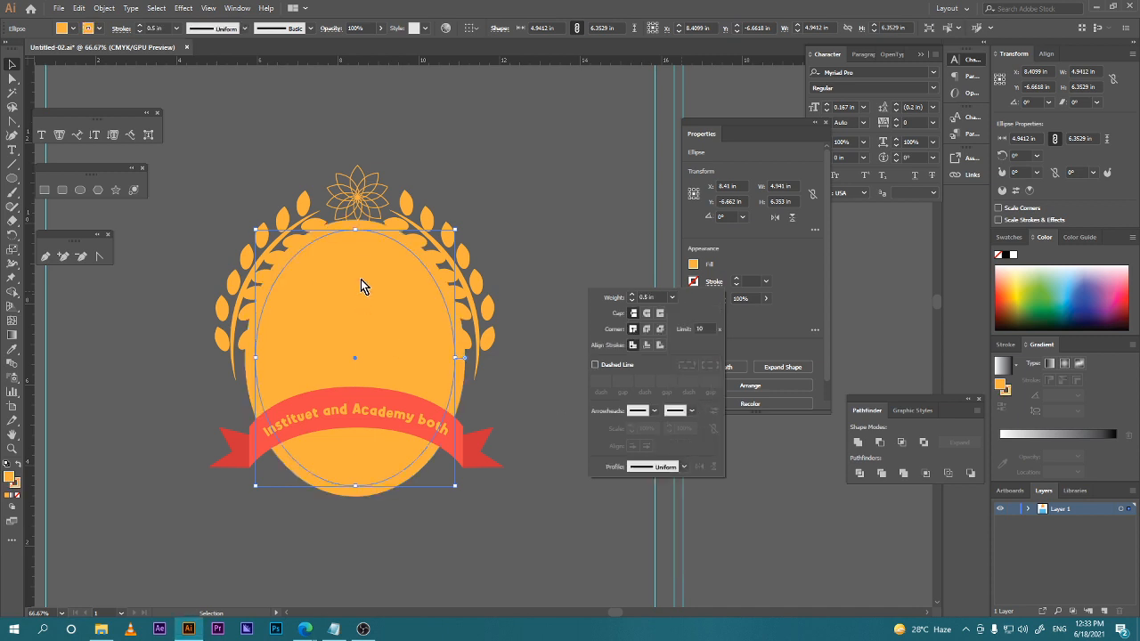
pyautogui.click(766, 288)
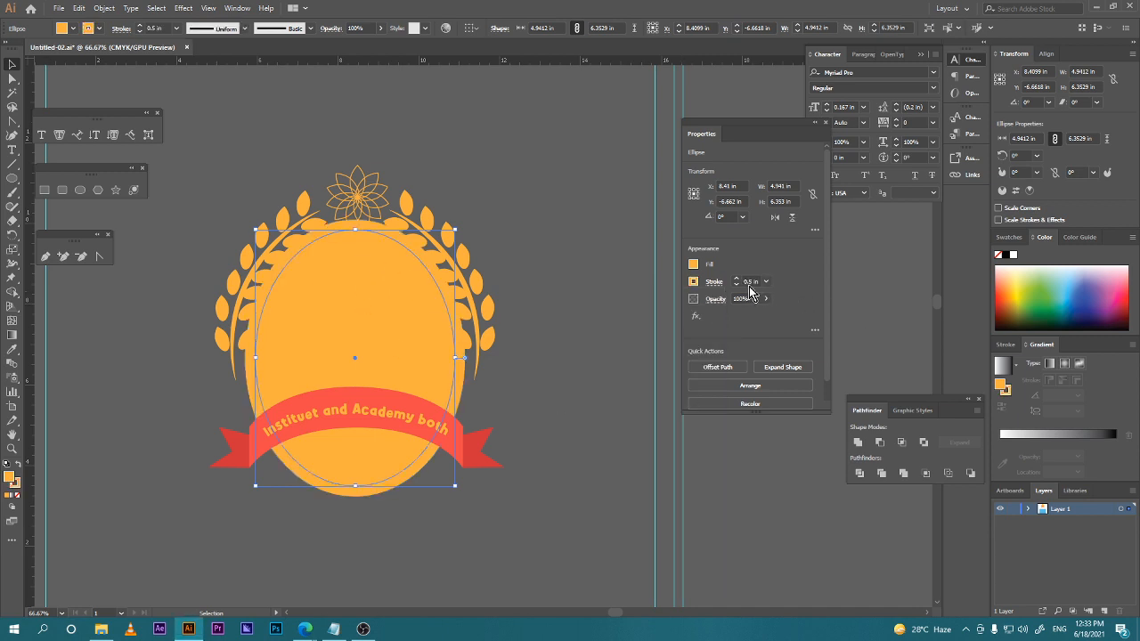
# Color the ellipse's stroke white and set its weight to 0.2 in.
pyautogui.click(695, 282)
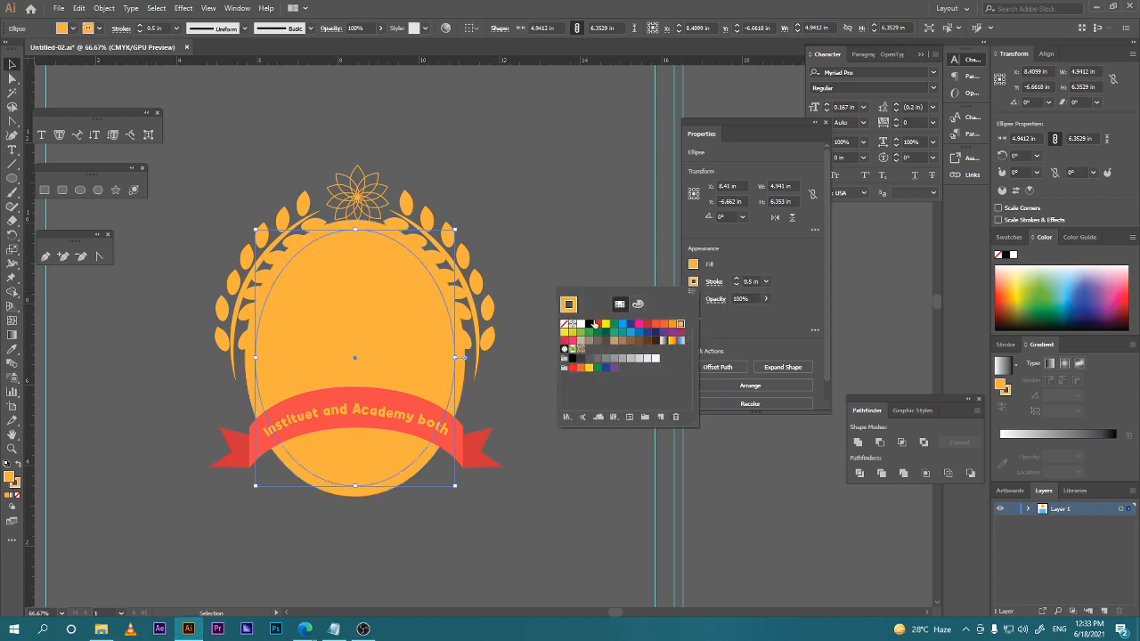
pyautogui.click(580, 324)
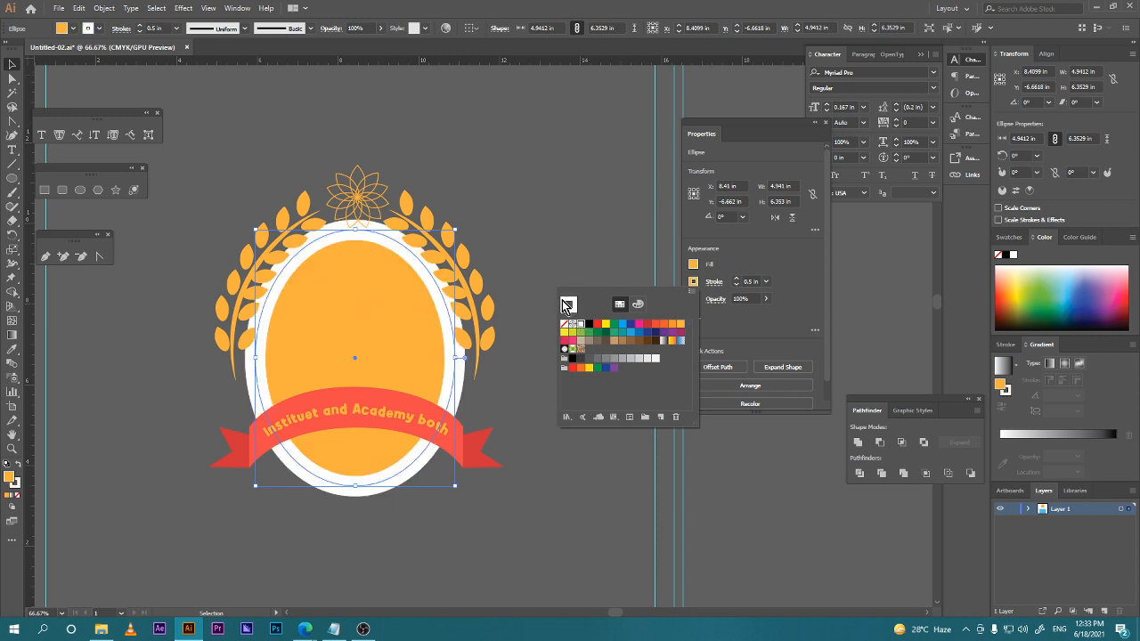
pyautogui.click(751, 281)
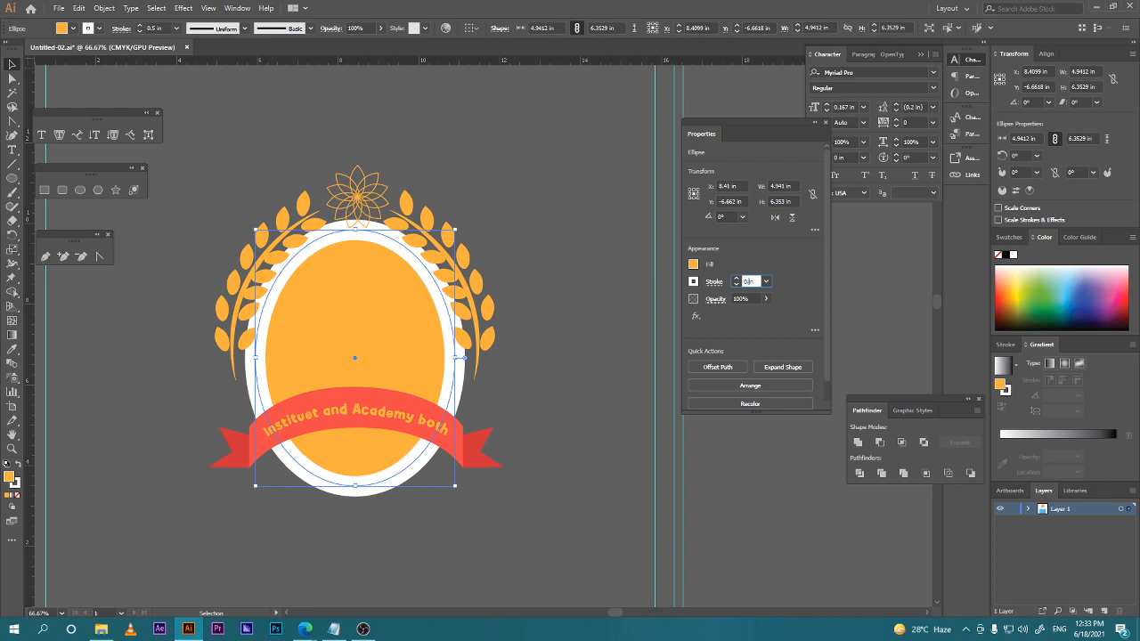
pyautogui.write('2')
pyautogui.press('Return')
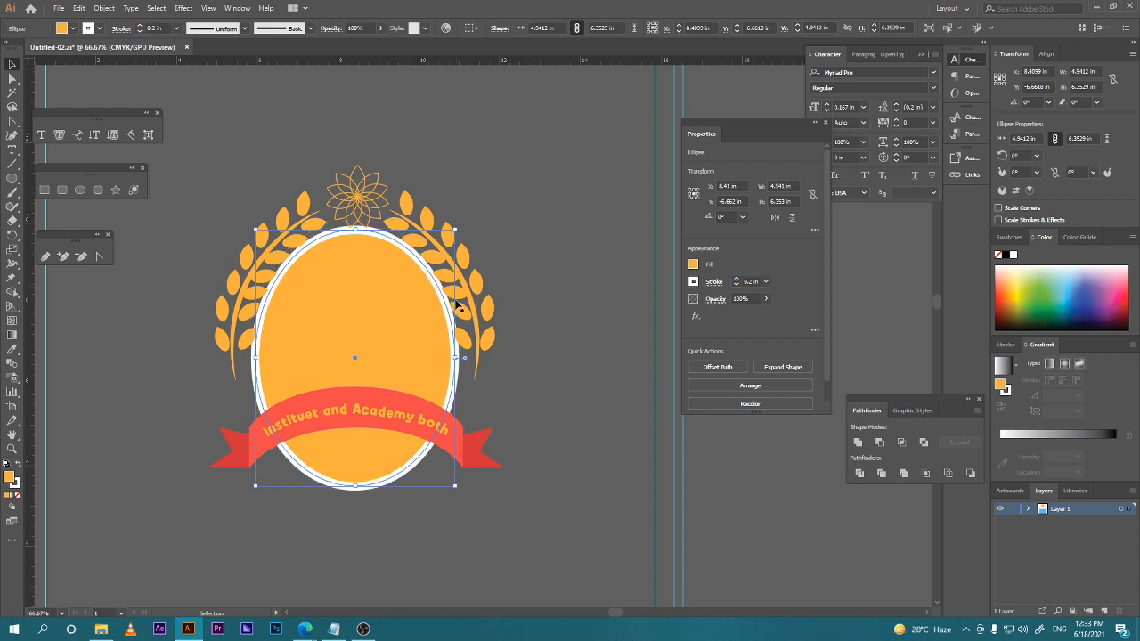
# Align the ellipse's white stroke to the inside of its path.
pyautogui.click(714, 282)
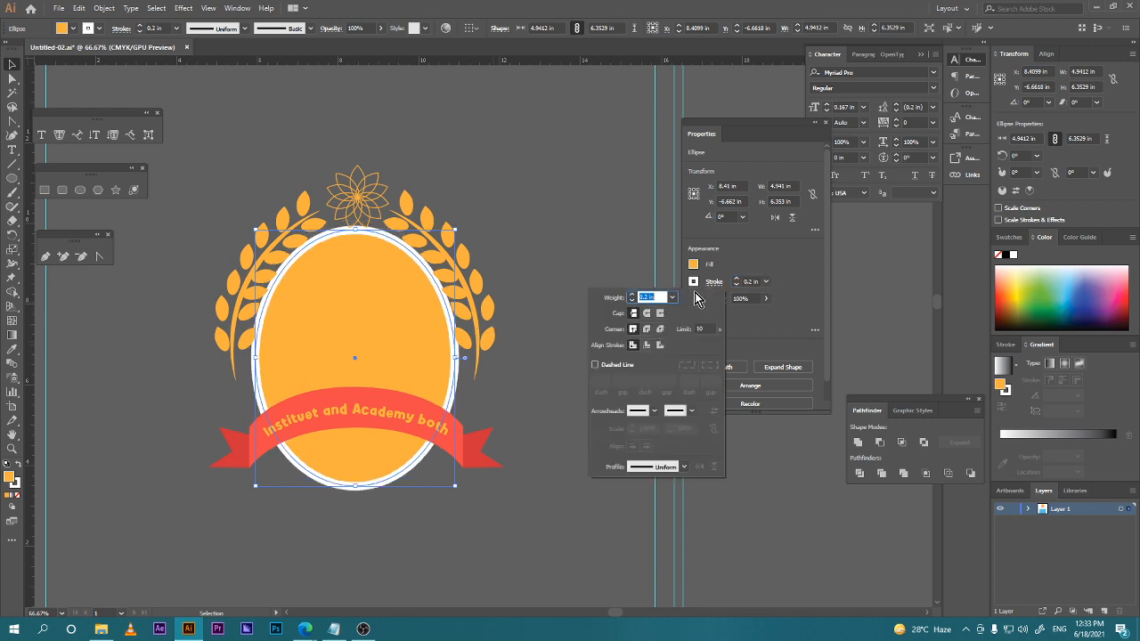
pyautogui.click(657, 346)
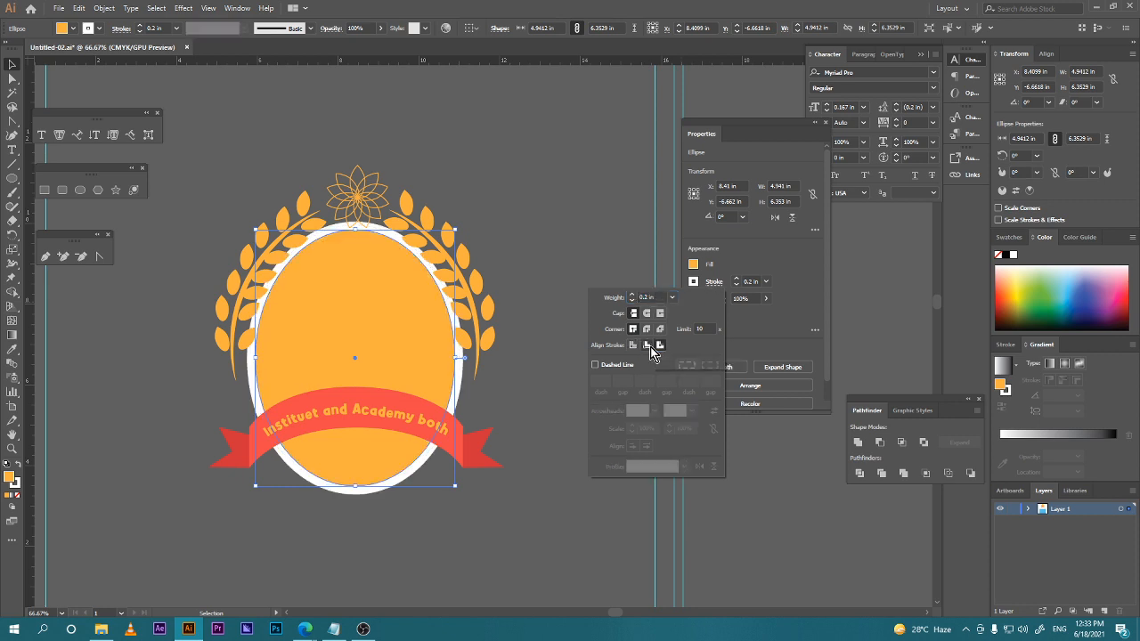
pyautogui.click(647, 346)
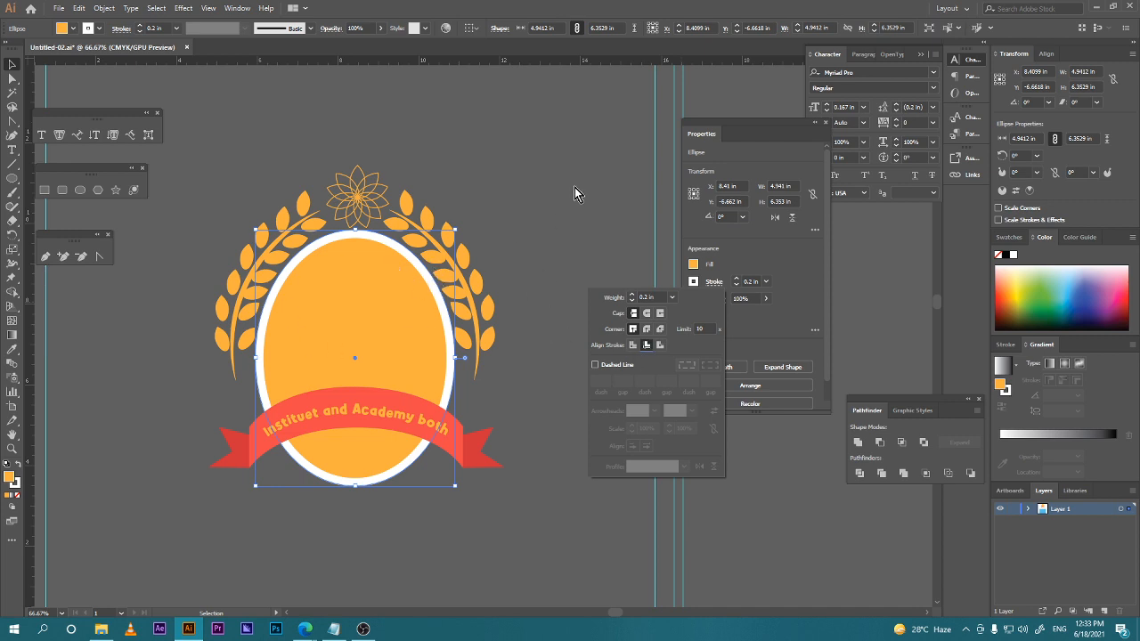
pyautogui.click(766, 254)
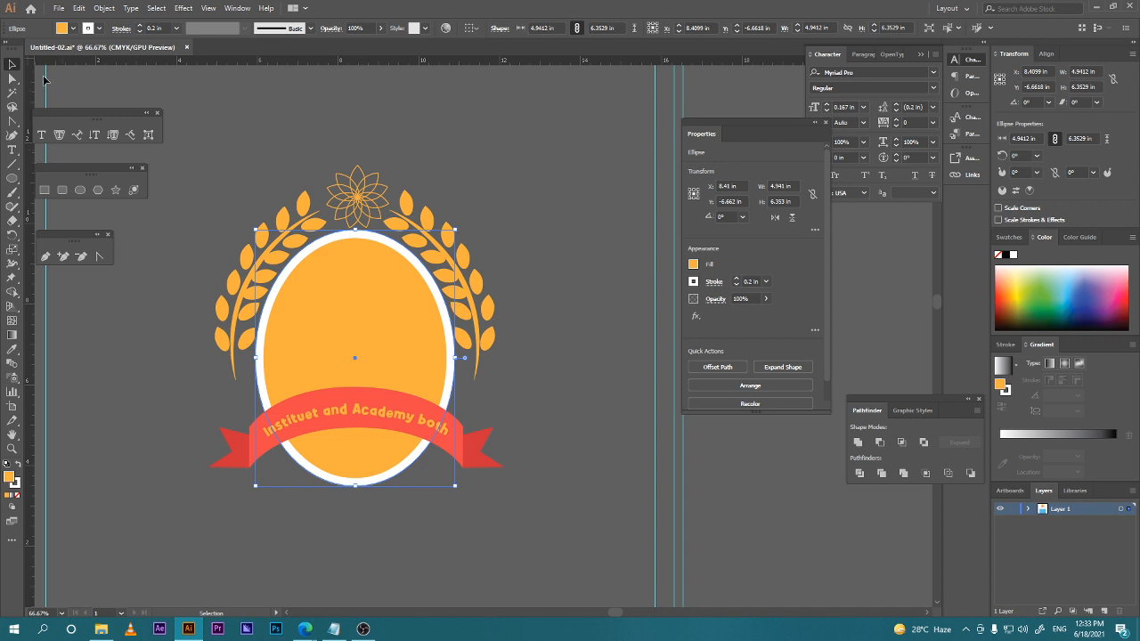
pyautogui.click(293, 101)
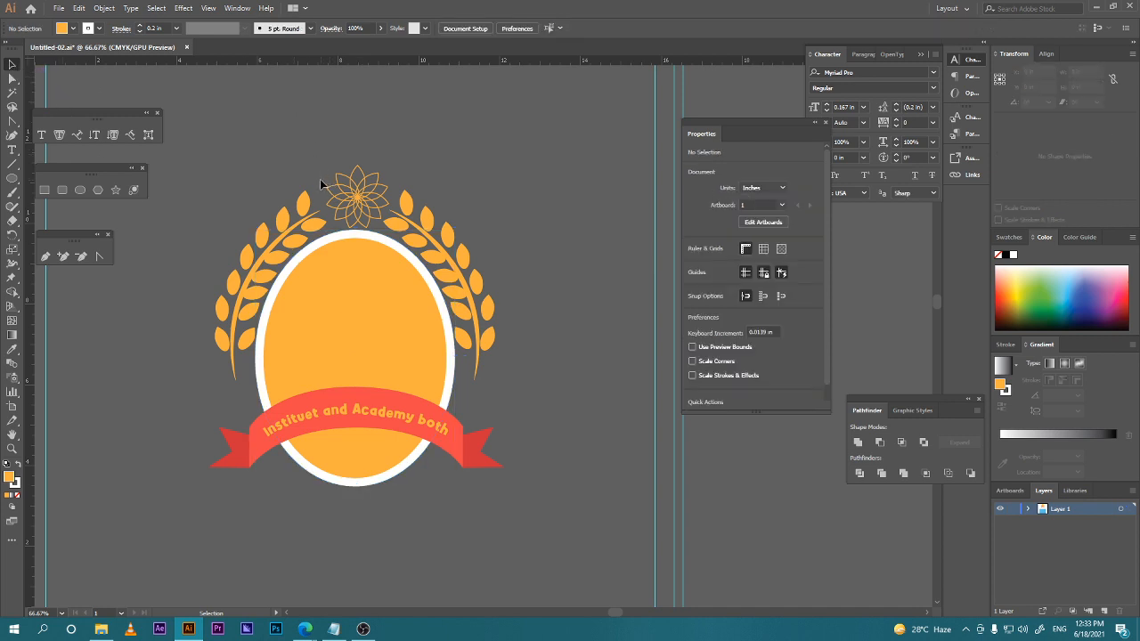
# Shift the banner slightly up on the ellipse and enlarge it to about 8.6 in wide and 3.1 in high.
pyautogui.hotkey('ctrl', '-')
pyautogui.hotkey('ctrl', '-')
pyautogui.hotkey('ctrl', '-')
pyautogui.hotkey('ctrl', '=')
pyautogui.hotkey('ctrl', '=')
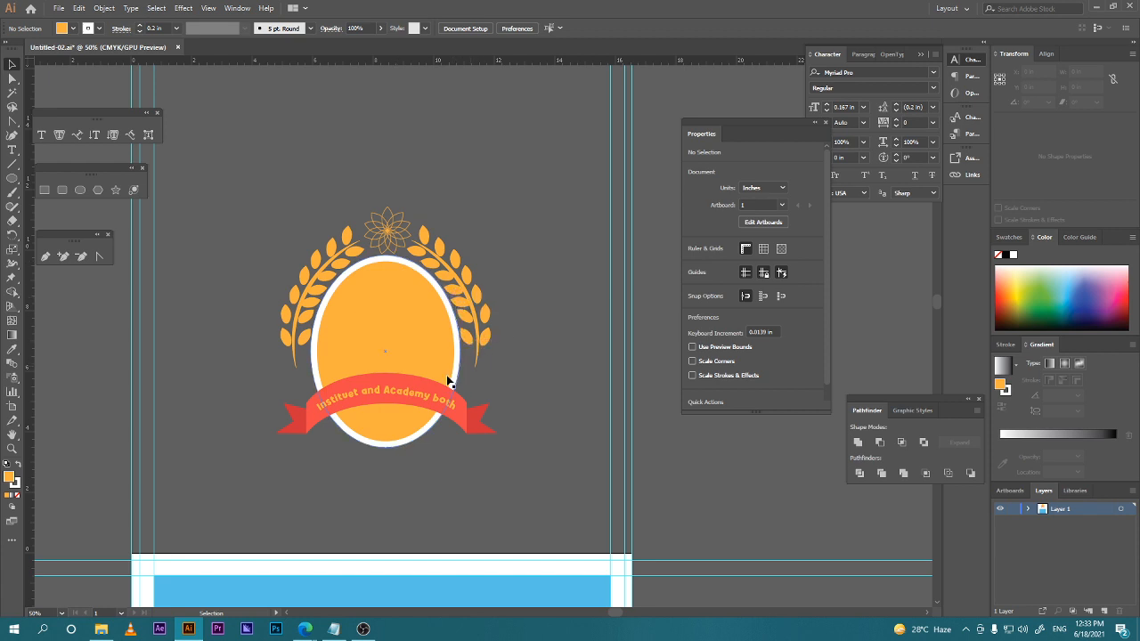
pyautogui.click(426, 397)
pyautogui.moveTo(432, 389); pyautogui.dragTo(430, 379)
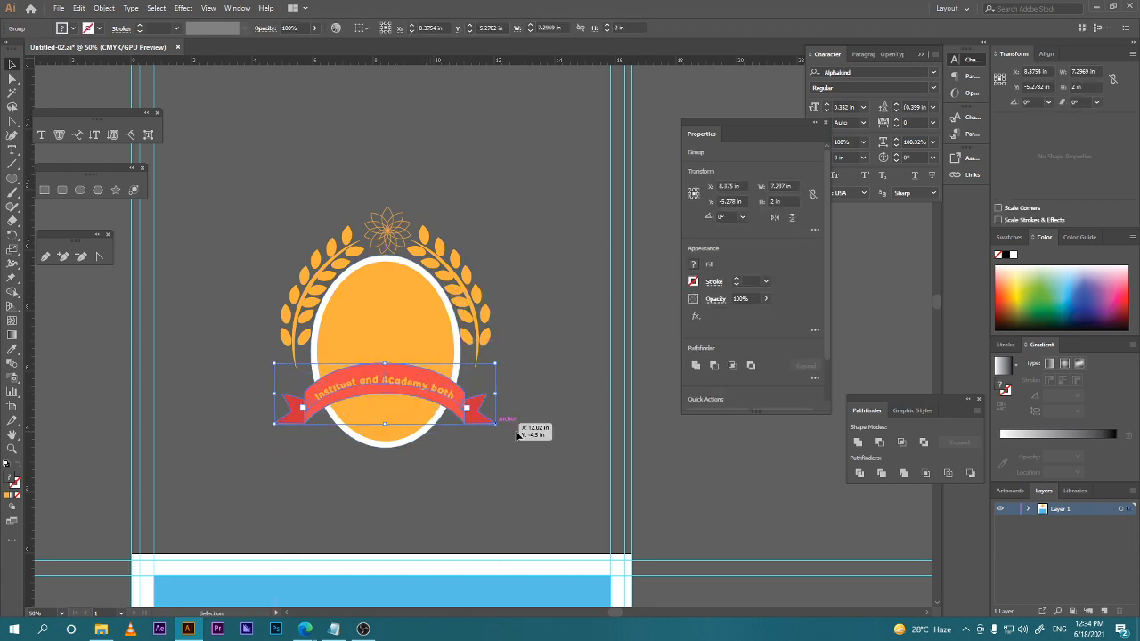
pyautogui.moveTo(497, 425); pyautogui.dragTo(535, 457)
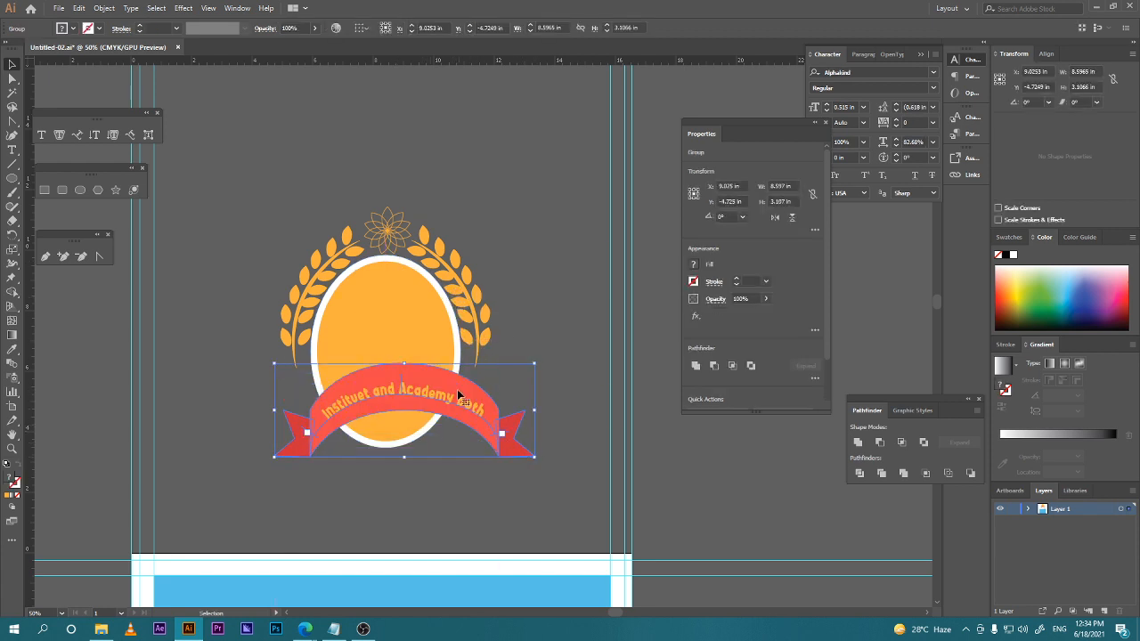
# Widen the banner a little more and center it horizontally across the lower part of the ellipse.
pyautogui.moveTo(457, 389); pyautogui.dragTo(439, 385)
pyautogui.moveTo(521, 411); pyautogui.dragTo(546, 411)
pyautogui.moveTo(447, 381); pyautogui.dragTo(434, 378)
pyautogui.click(482, 477)
# Set the stroke weight of the petal flower above the ellipse to 0.1 in.
pyautogui.scroll(-3, 427, 255)
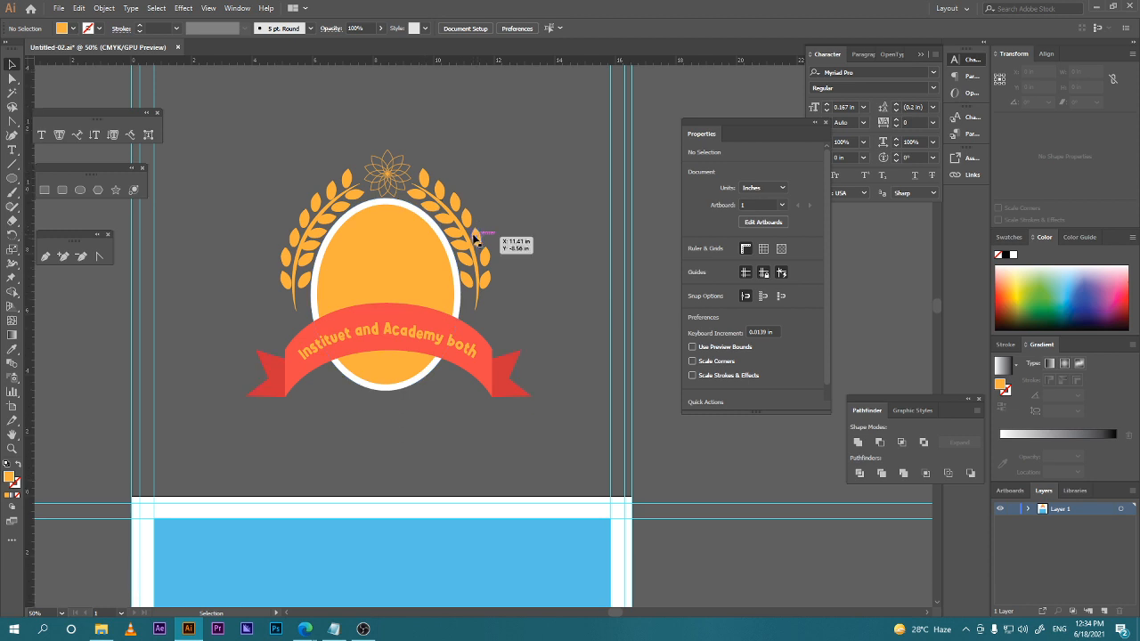
pyautogui.scroll(-2, 467, 225)
pyautogui.scroll(6, 459, 242)
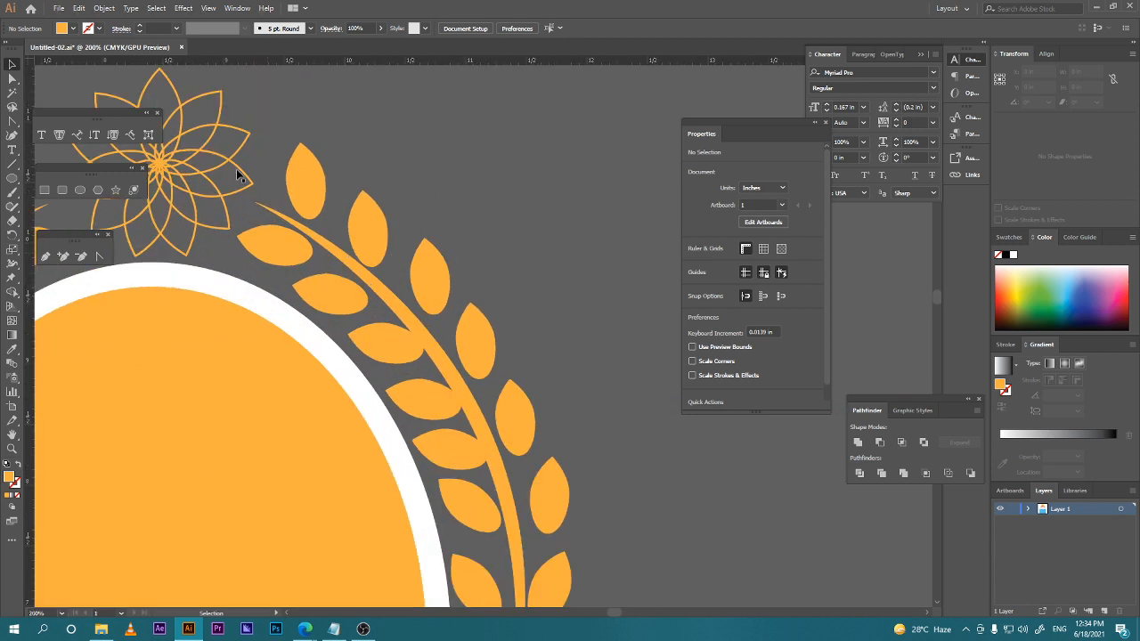
pyautogui.click(186, 162)
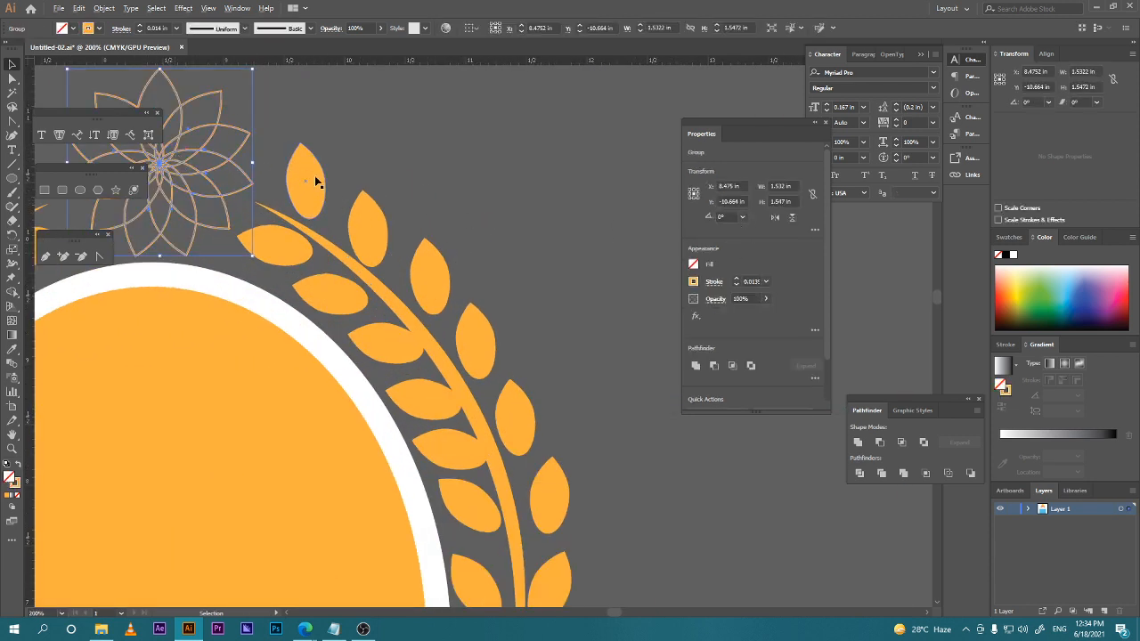
pyautogui.moveTo(352, 168); pyautogui.dragTo(557, 293)
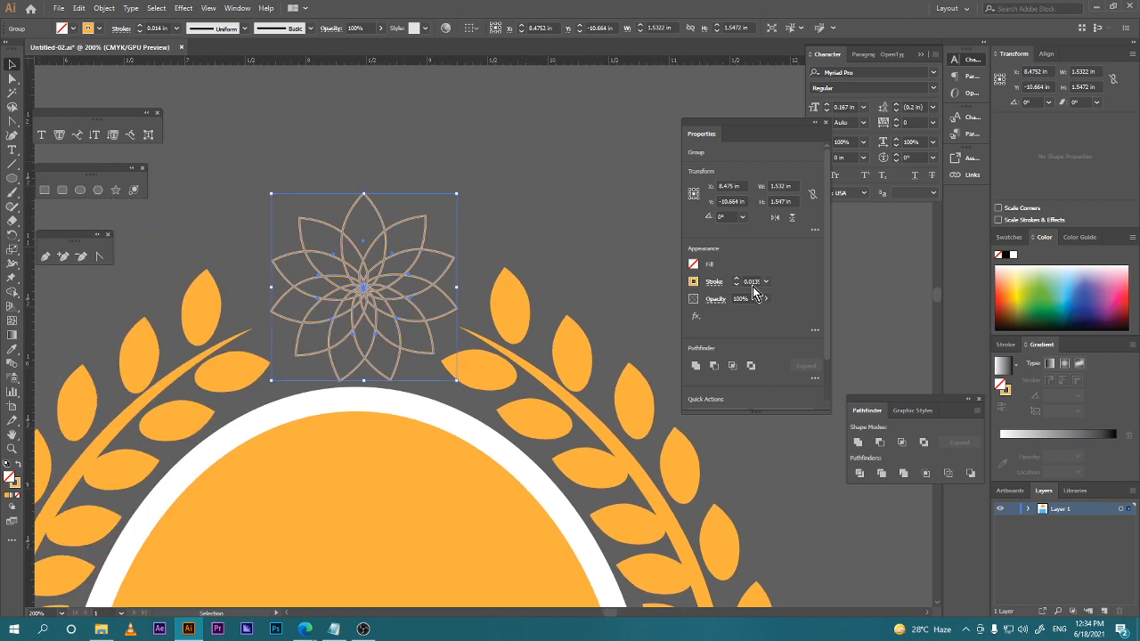
pyautogui.click(736, 278)
pyautogui.moveTo(759, 283); pyautogui.dragTo(746, 282)
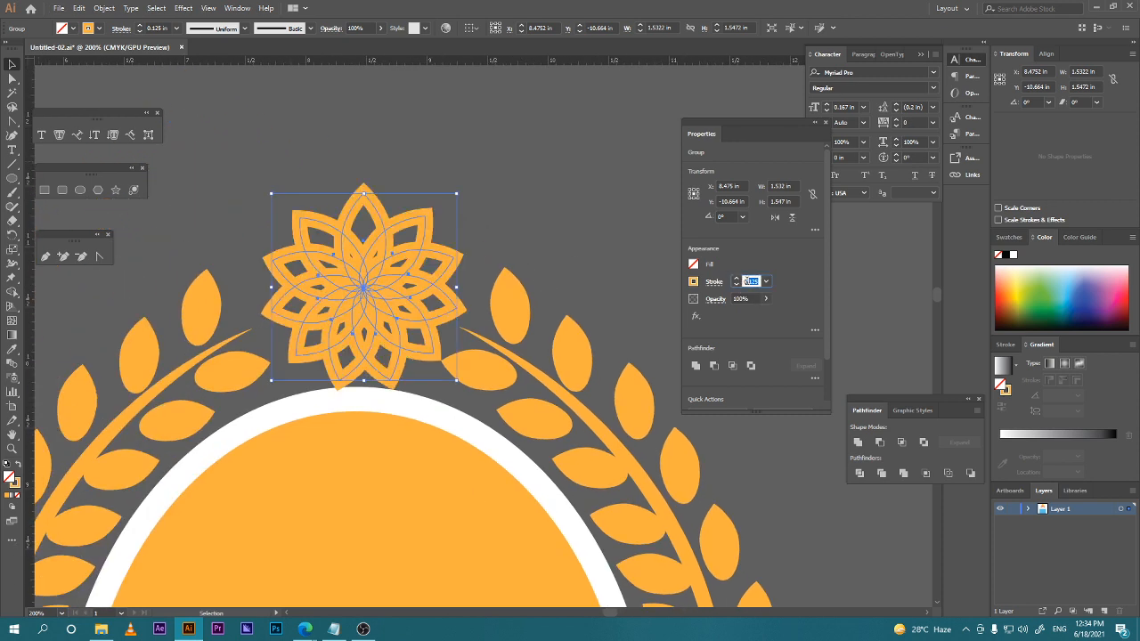
pyautogui.write('0.1')
pyautogui.press('Return')
# Try a stroke weight of 0.8 in on the petal flower.
pyautogui.click(753, 281)
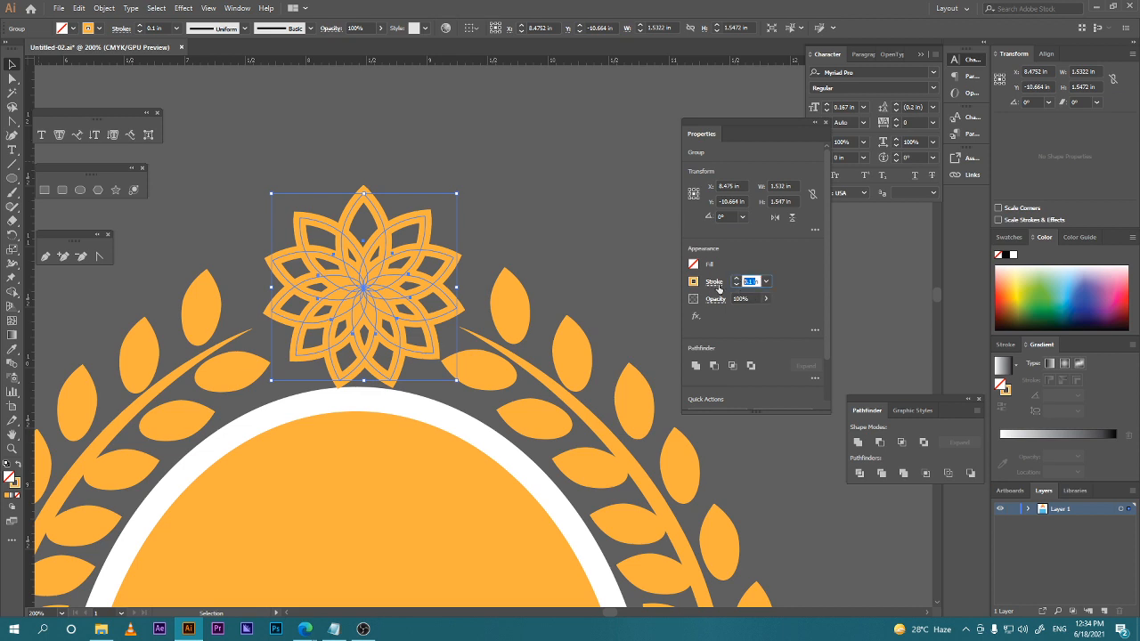
pyautogui.moveTo(752, 281)
pyautogui.mouseDown()
pyautogui.moveTo(716, 286)
pyautogui.moveTo(752, 282)
pyautogui.moveTo(731, 290)
pyautogui.mouseUp()
pyautogui.press('Return')
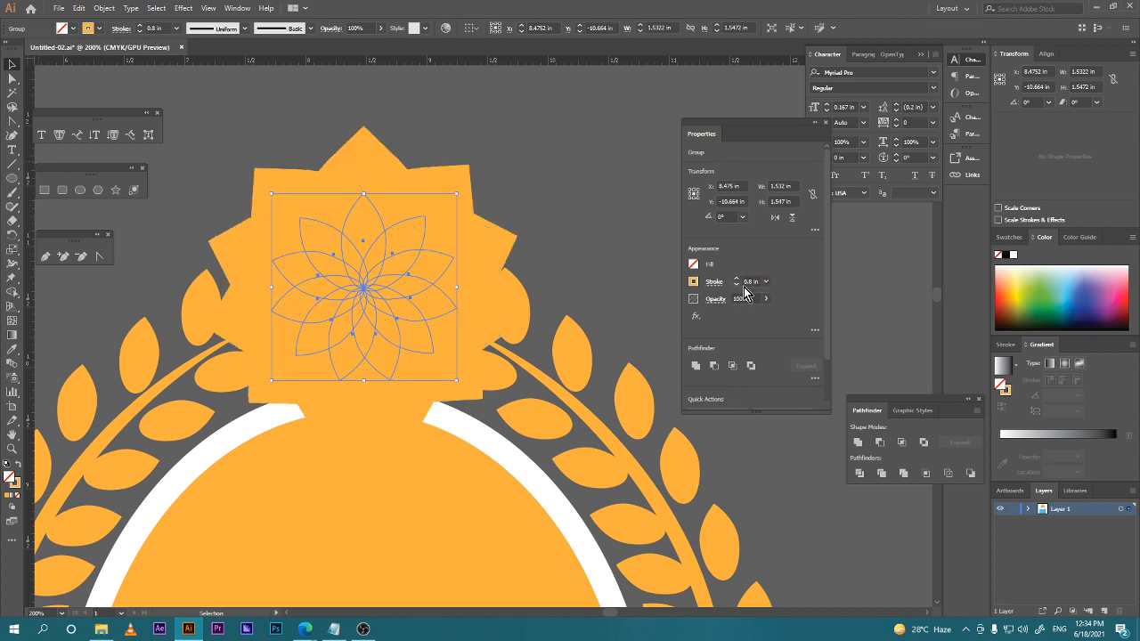
pyautogui.moveTo(756, 282); pyautogui.dragTo(722, 290)
pyautogui.click(424, 268)
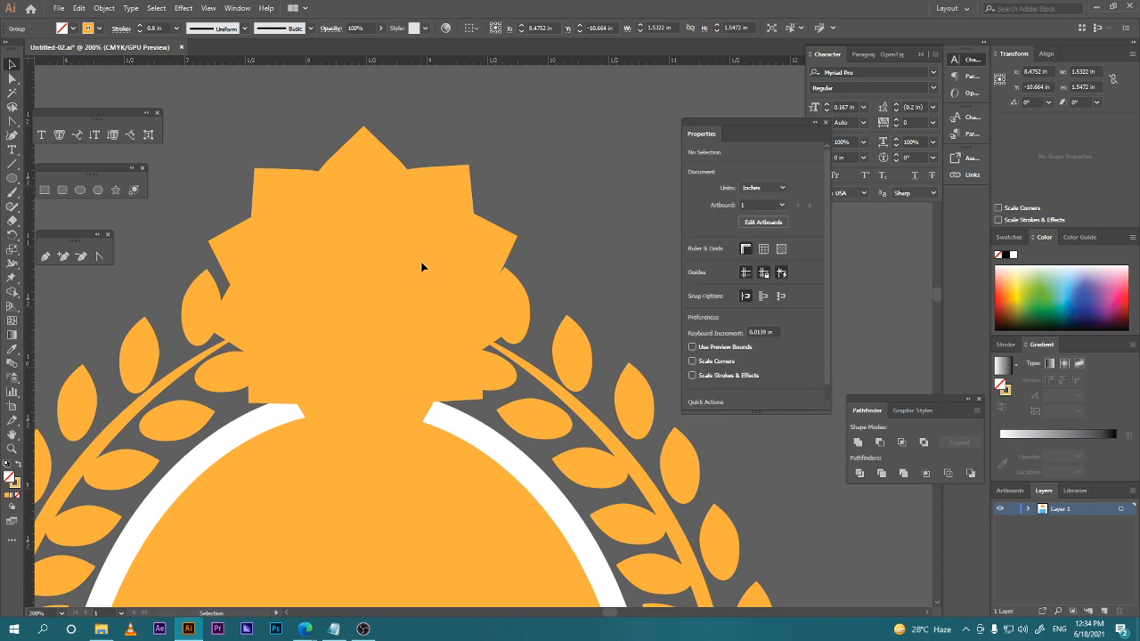
# Set the petal flower's stroke weight to 0.08 in.
pyautogui.click(364, 285)
pyautogui.click(750, 282)
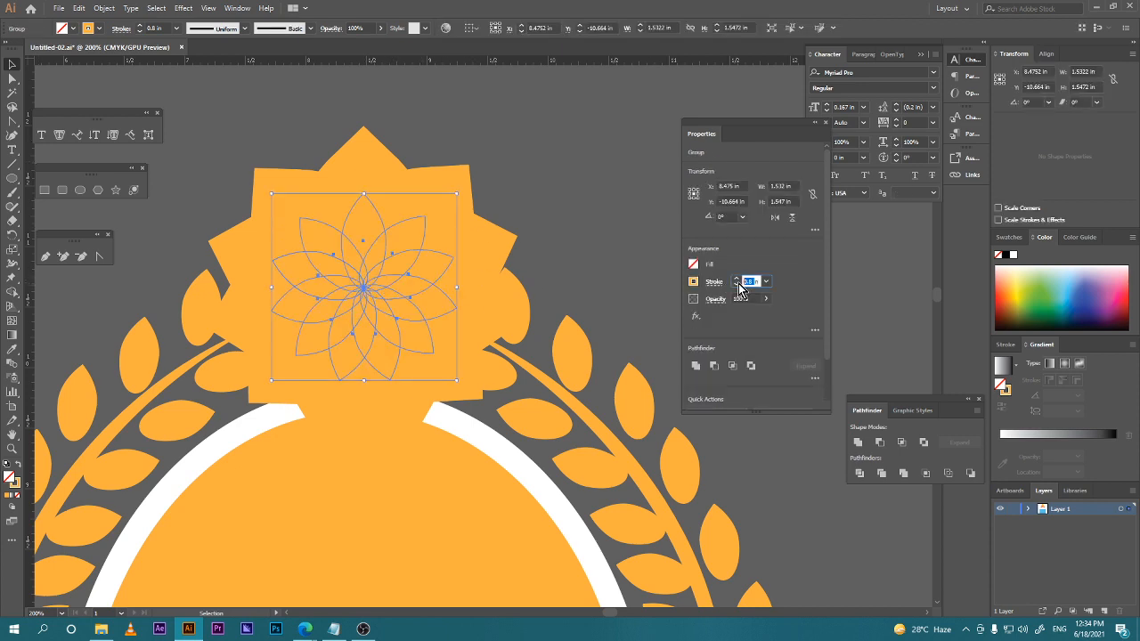
pyautogui.write('3')
pyautogui.press('Return')
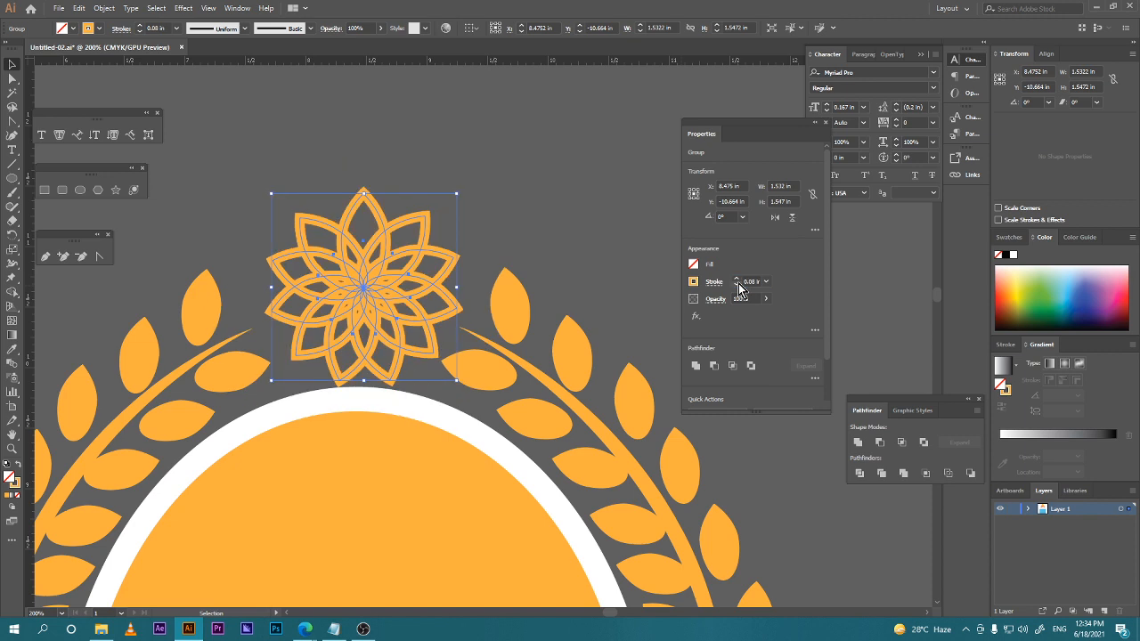
pyautogui.click(557, 198)
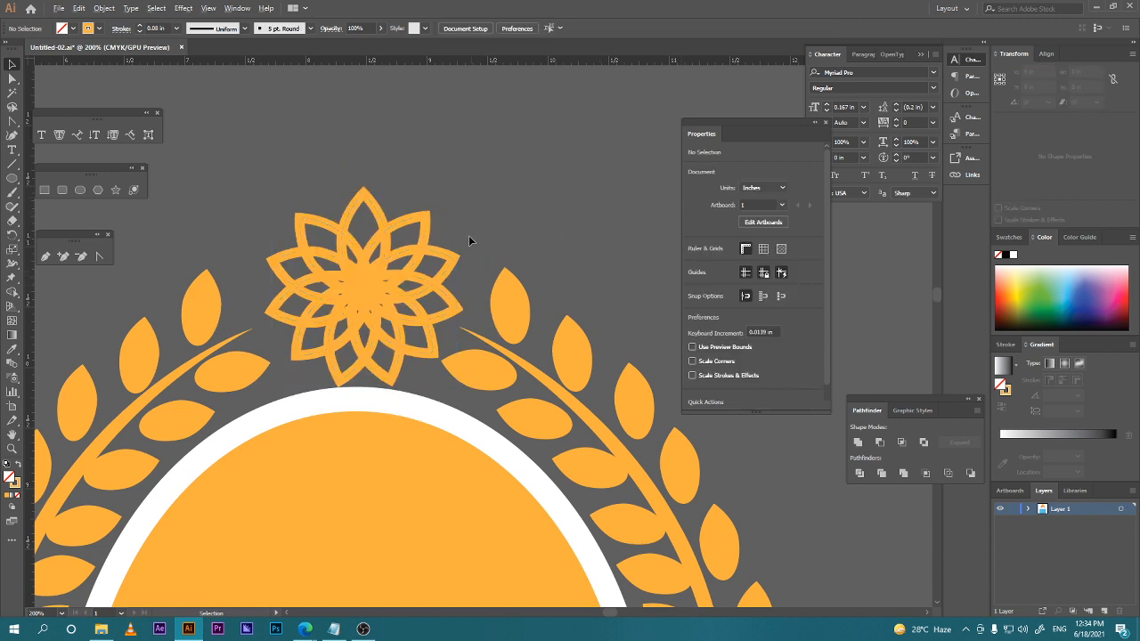
# Thin the petal flower's stroke to a weight of 0.06 in.
pyautogui.scroll(-4, 469, 235)
pyautogui.click(445, 256)
pyautogui.scroll(3, 446, 255)
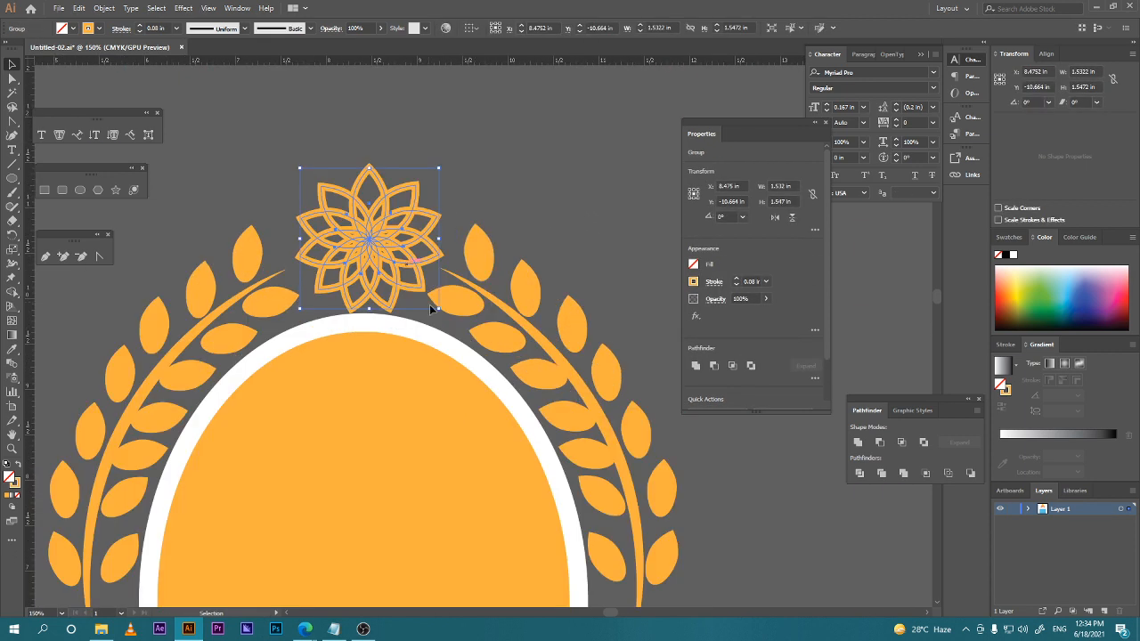
pyautogui.click(754, 281)
pyautogui.write('0.06')
pyautogui.press('Return')
pyautogui.click(515, 267)
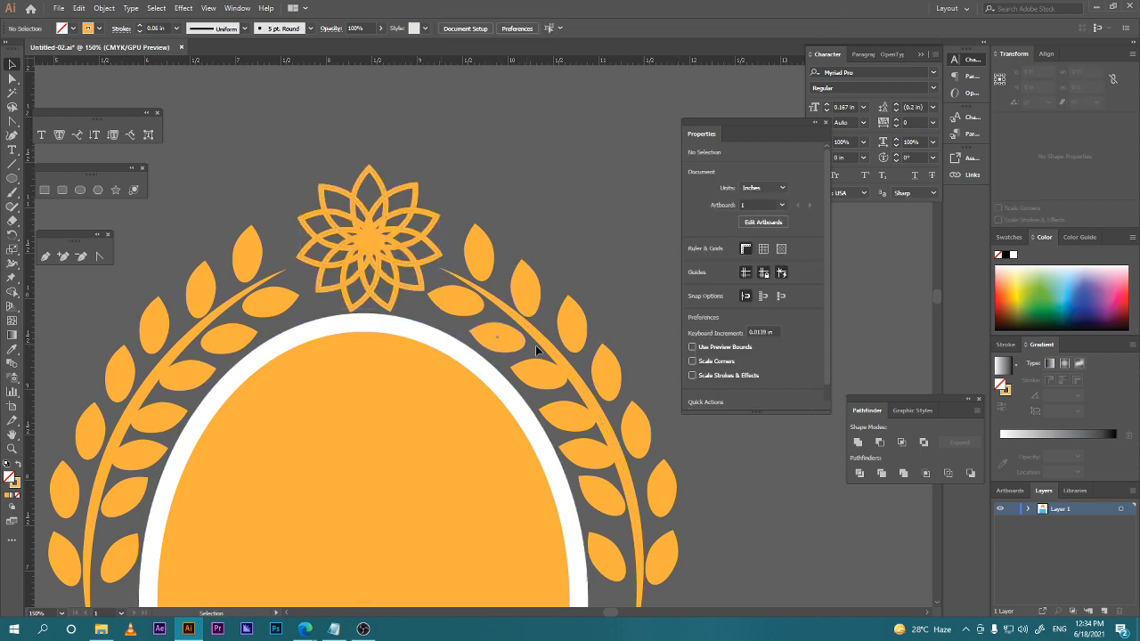
pyautogui.scroll(-3, 372, 260)
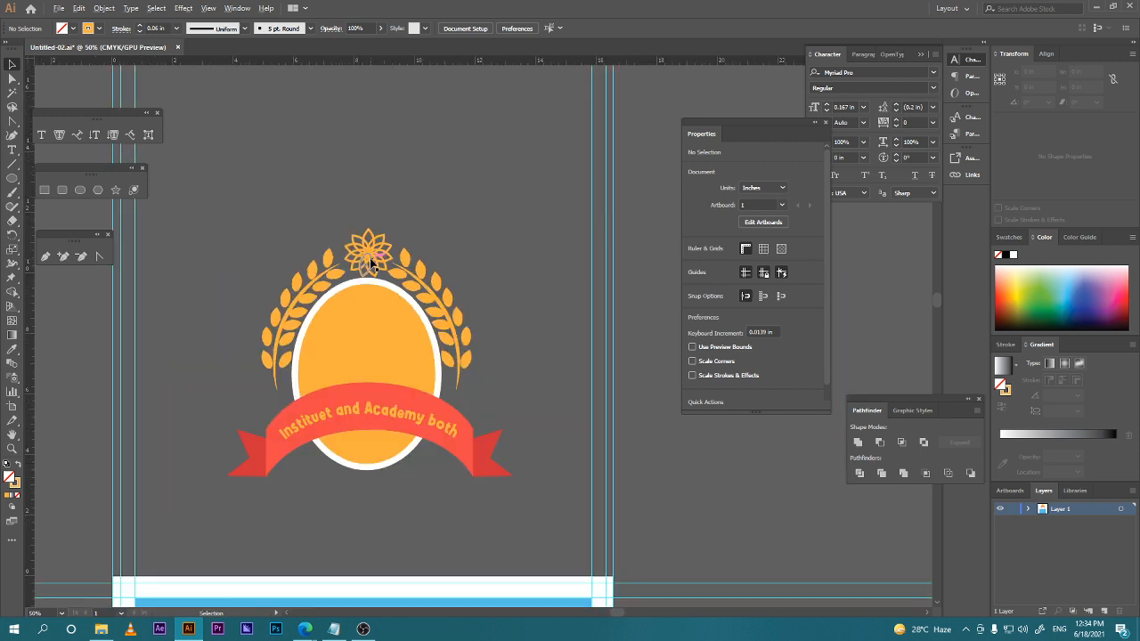
pyautogui.click(372, 260)
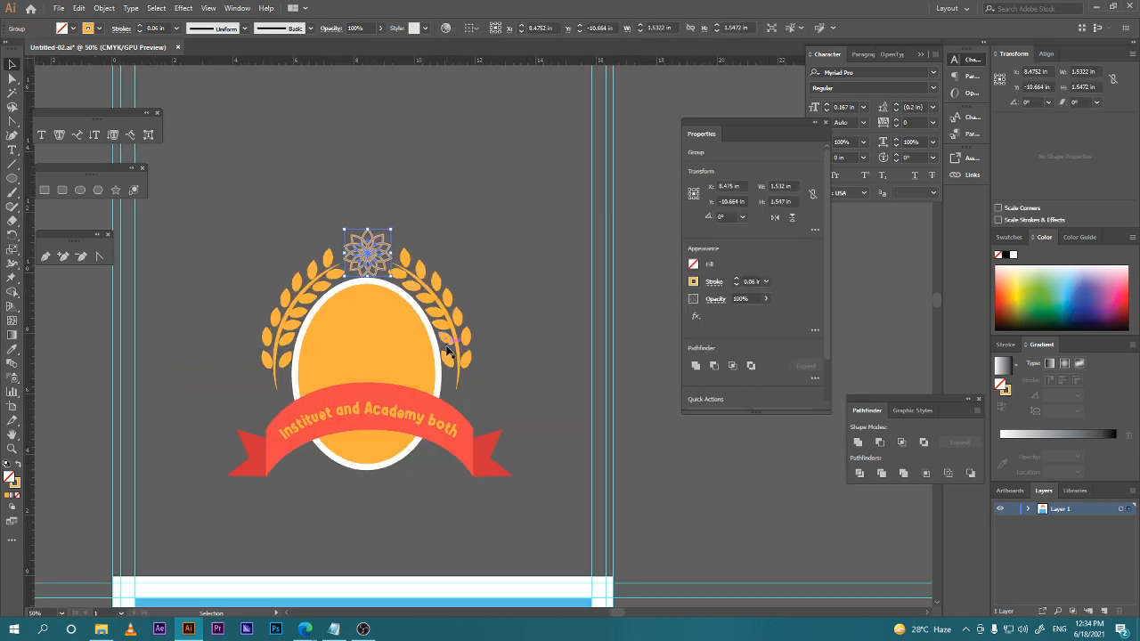
pyautogui.click(470, 291)
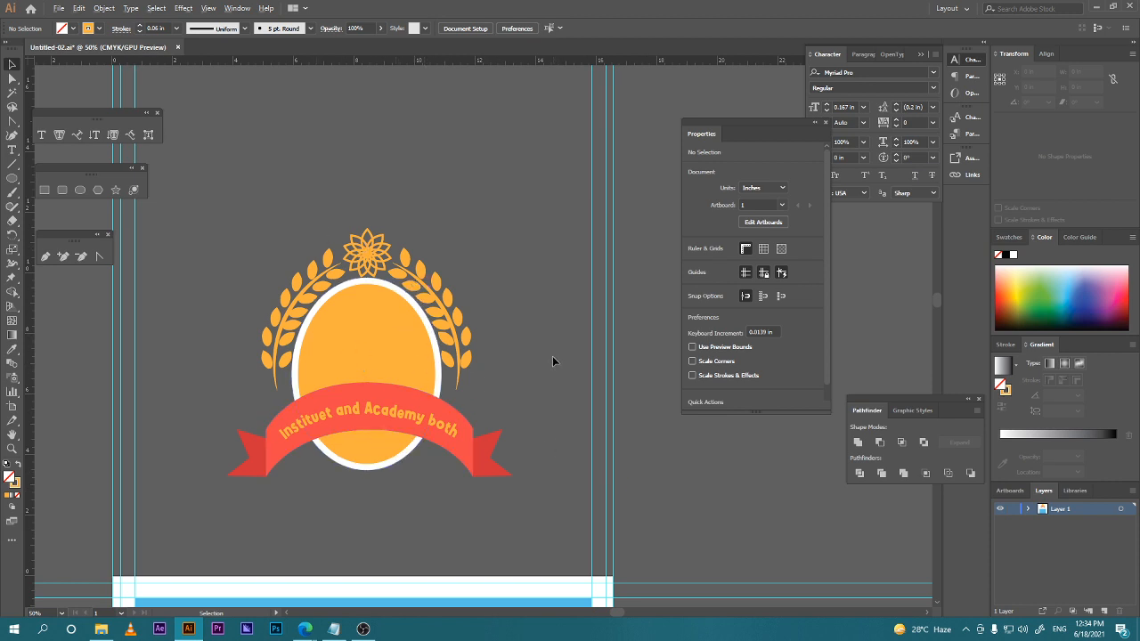
pyautogui.scroll(-2, 552, 356)
pyautogui.scroll(2, 542, 365)
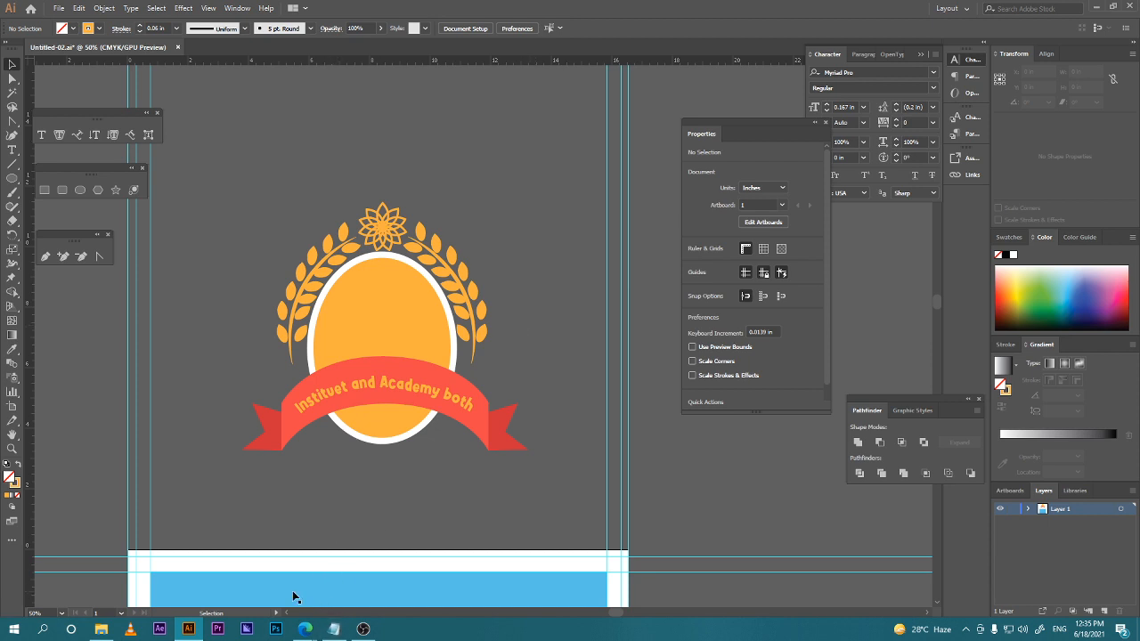
# Examine the finished badge and the blue rectangle on the artboard below it, ending with the orange ellipse selected.
pyautogui.scroll(-2, 311, 504)
pyautogui.scroll(-5, 314, 490)
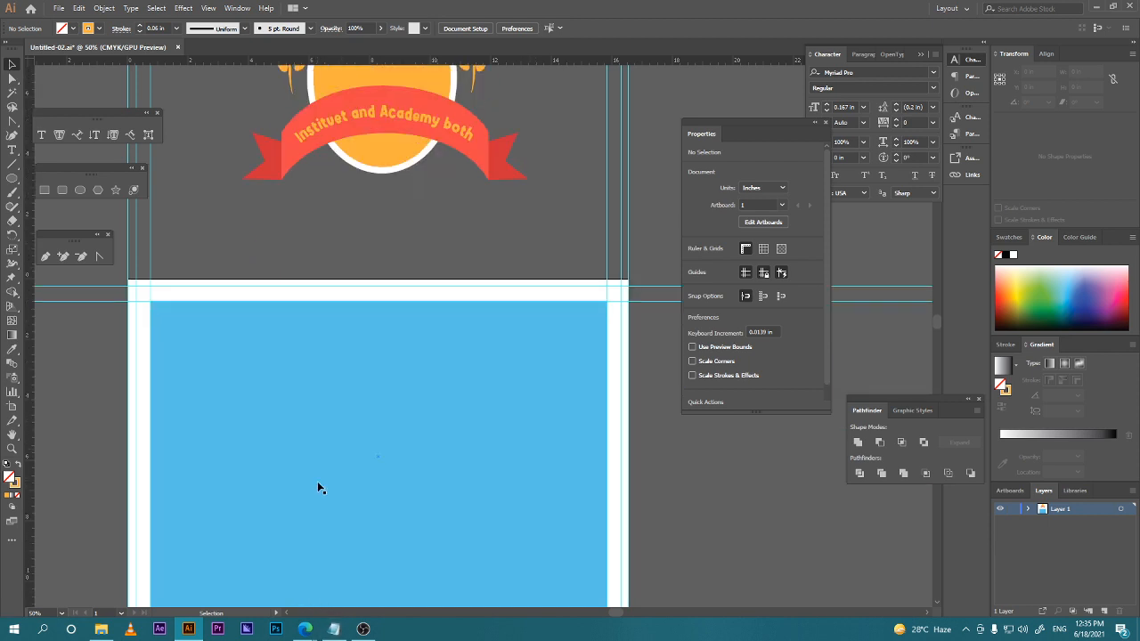
pyautogui.scroll(-3, 321, 497)
pyautogui.scroll(3, 320, 496)
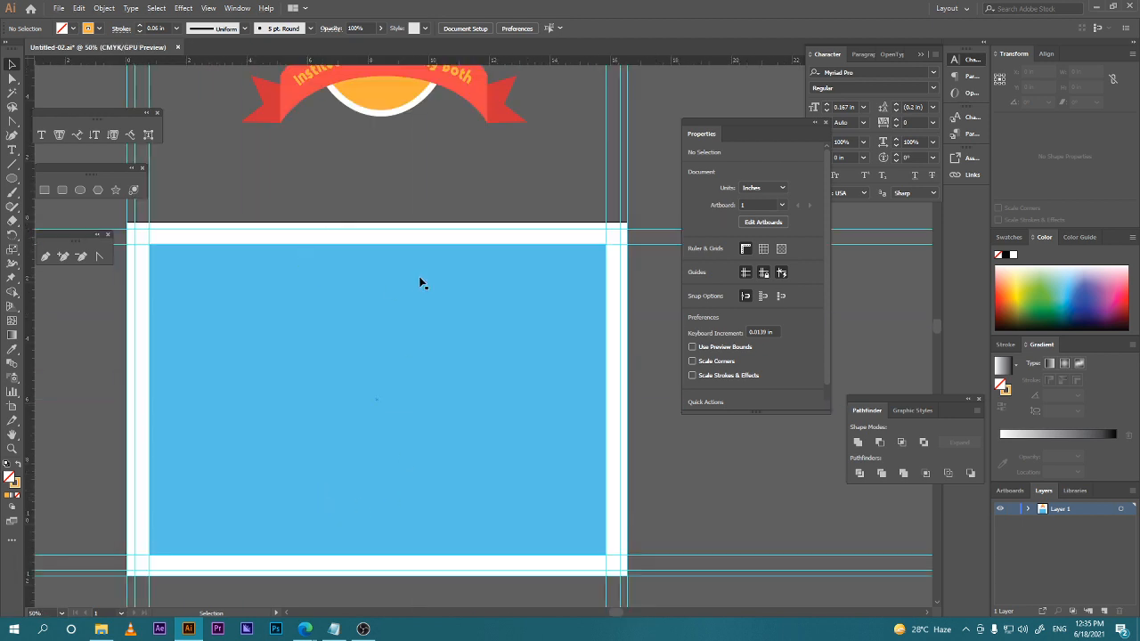
pyautogui.scroll(-1, 378, 384)
pyautogui.moveTo(374, 278); pyautogui.dragTo(347, 411)
pyautogui.scroll(2, 360, 389)
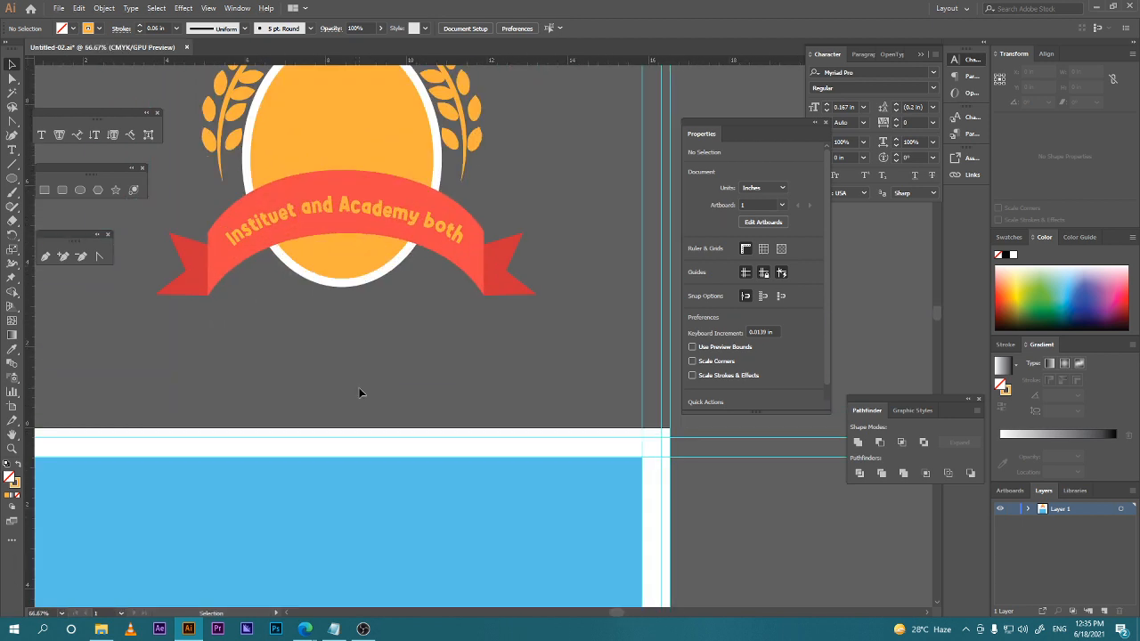
pyautogui.moveTo(367, 320); pyautogui.dragTo(339, 484)
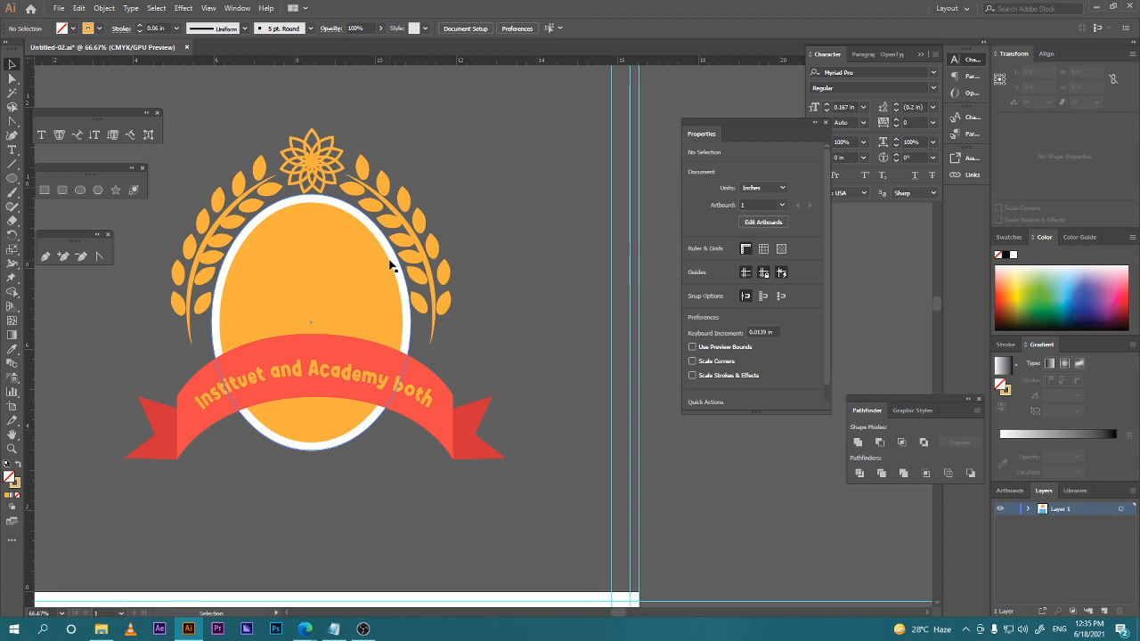
pyautogui.scroll(-3, 369, 293)
pyautogui.moveTo(416, 271); pyautogui.dragTo(400, 323)
pyautogui.scroll(2, 381, 295)
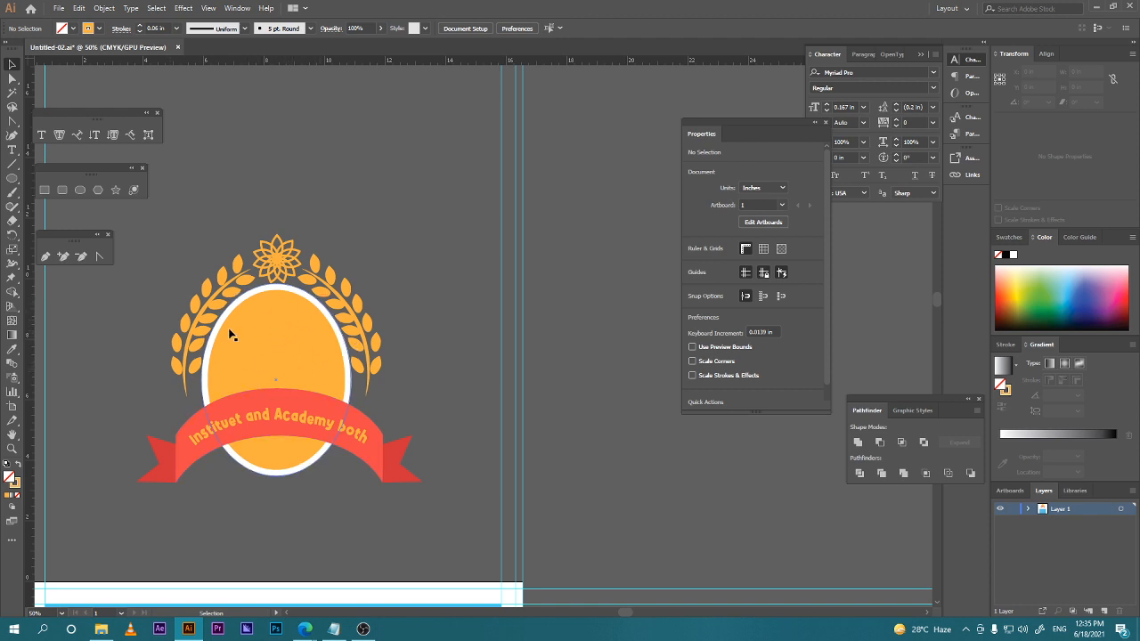
pyautogui.click(263, 326)
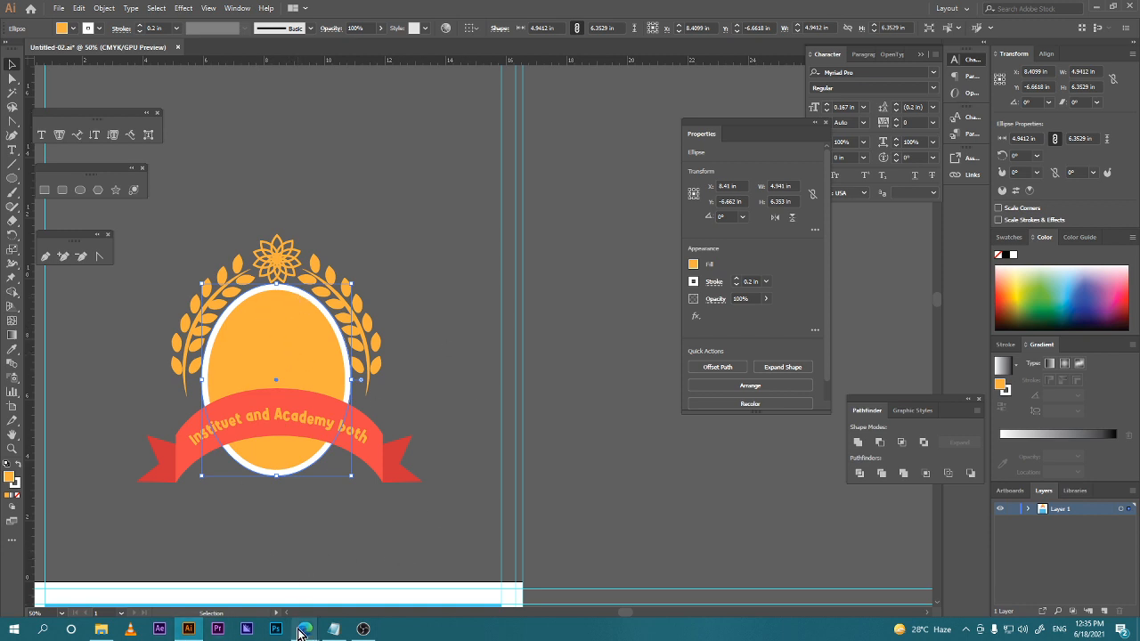
# Switch to the Edge browser and open google.com in a new tab.
pyautogui.moveTo(301, 632)
pyautogui.click(267, 570)
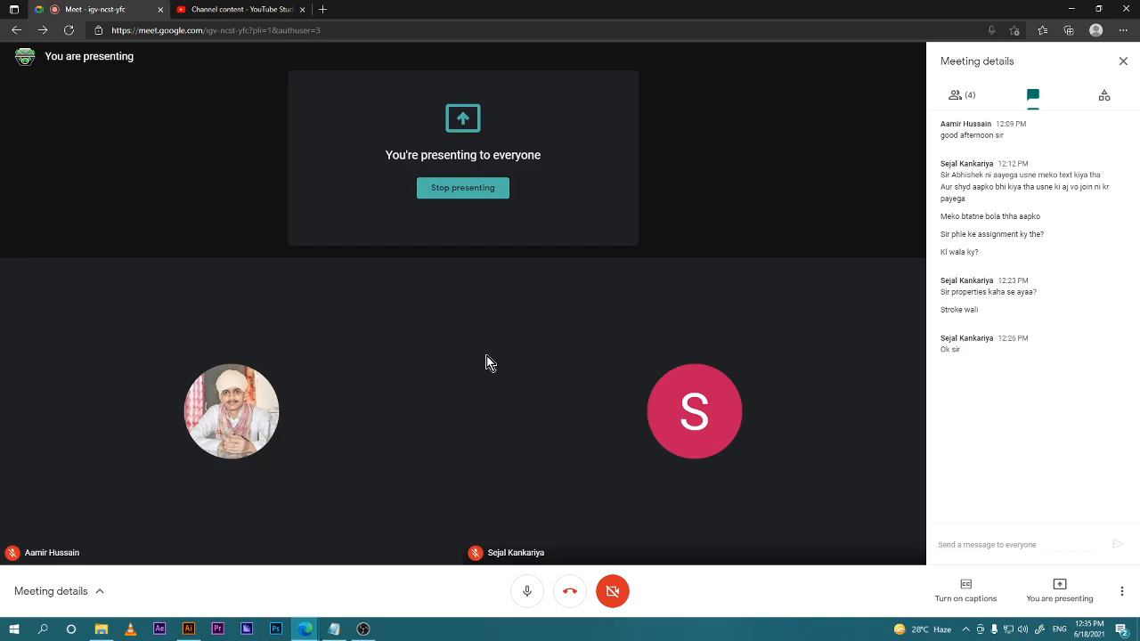
pyautogui.click(324, 9)
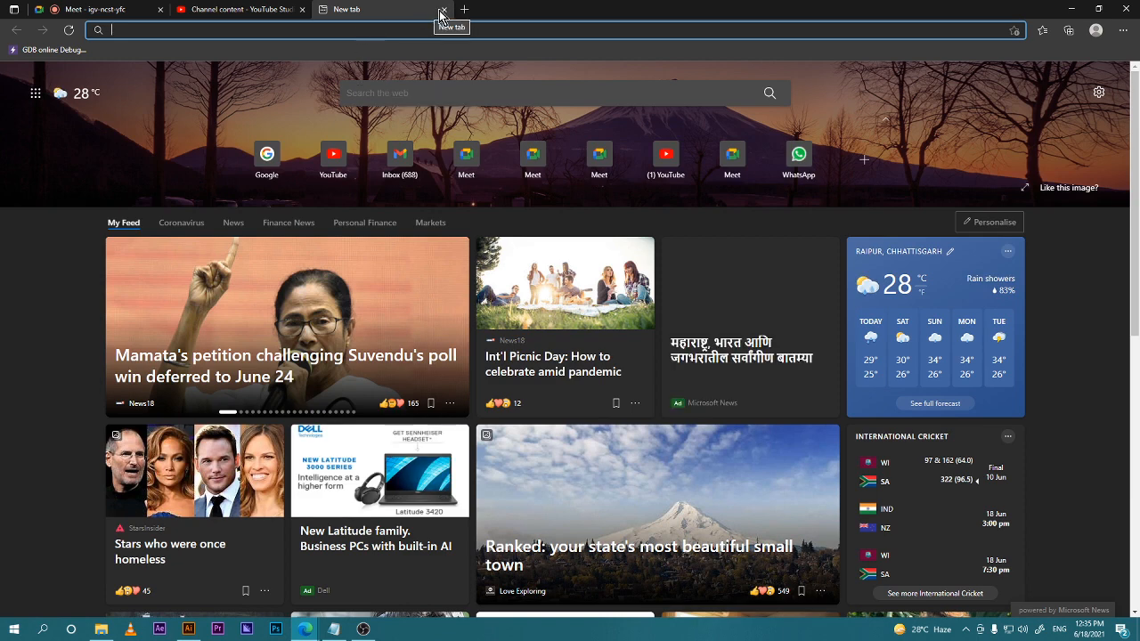
pyautogui.write('googe')
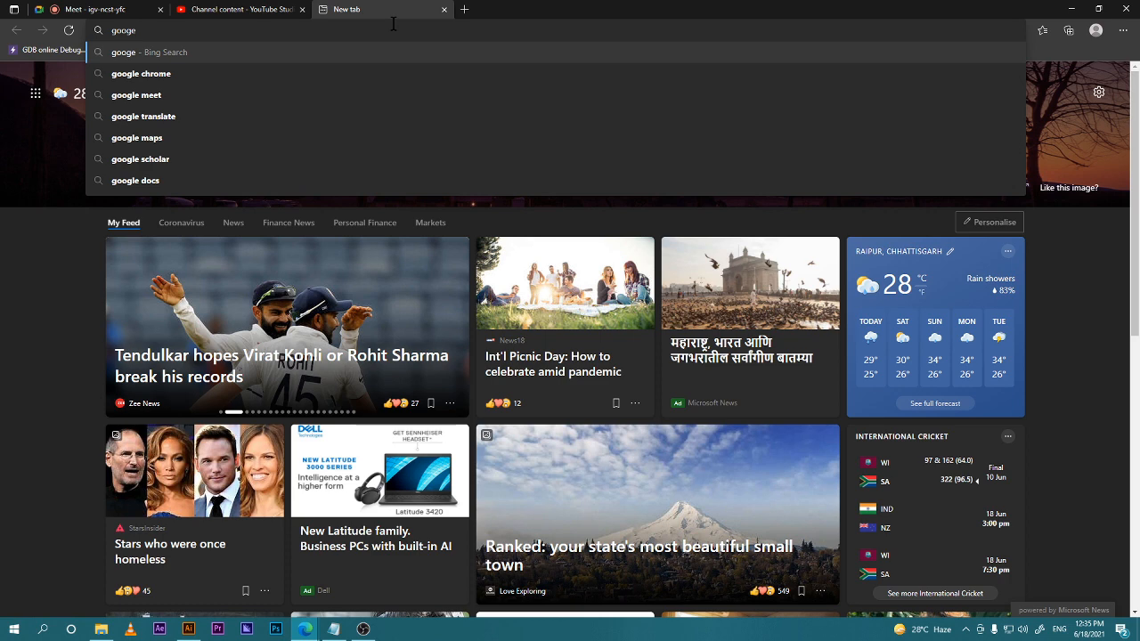
pyautogui.hotkey('ctrl', 'Return')
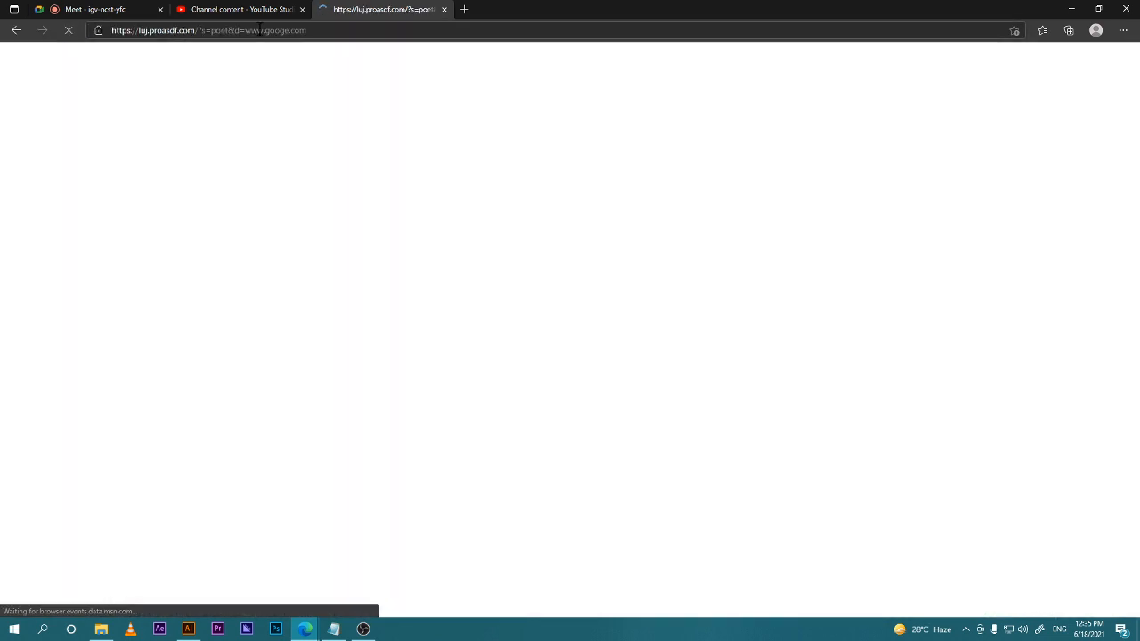
pyautogui.click(260, 31)
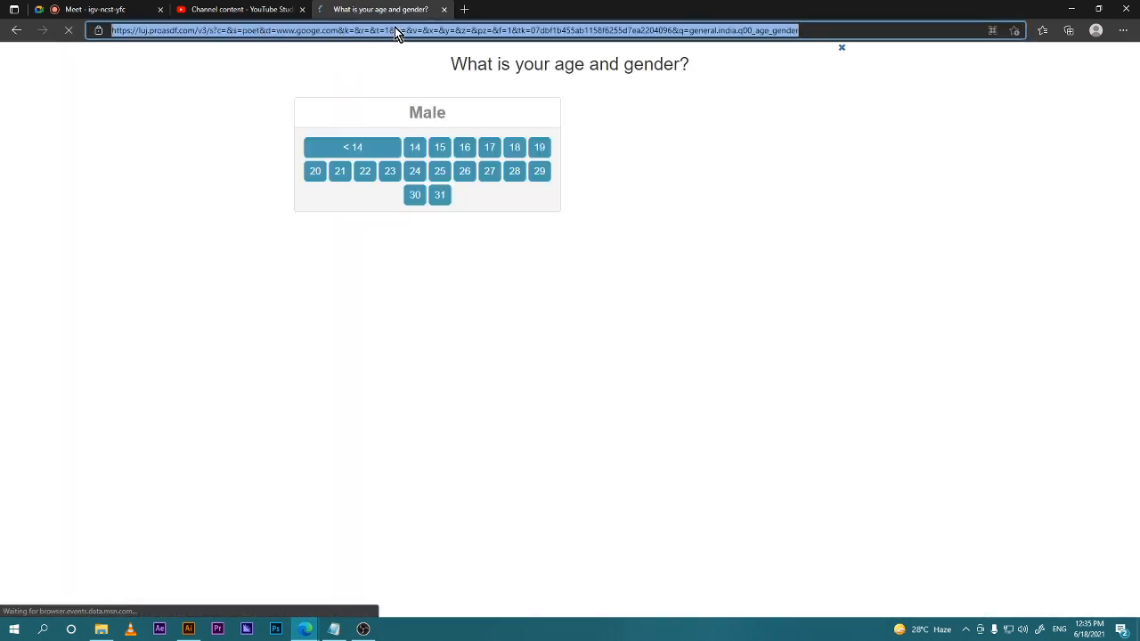
pyautogui.write('google')
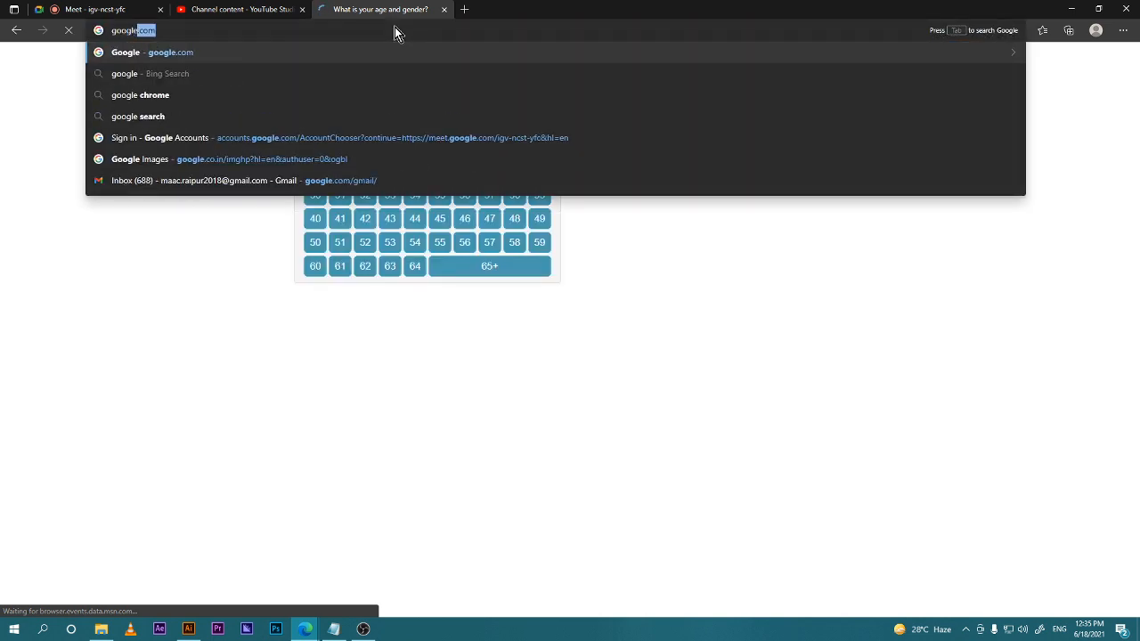
pyautogui.hotkey('ctrl', 'Return')
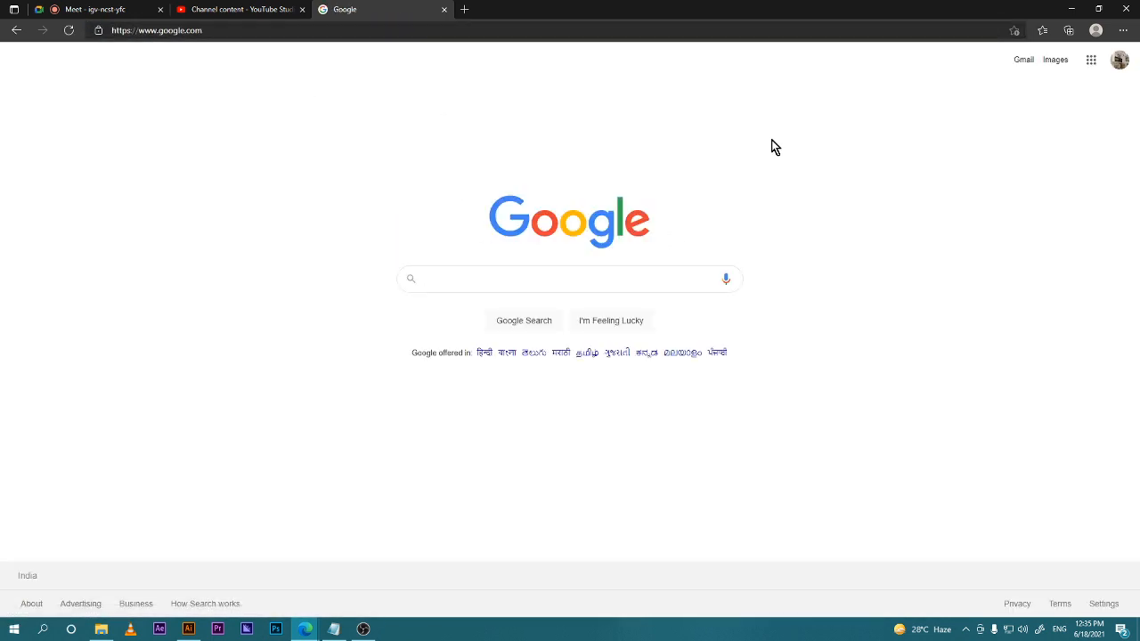
# Search Google Images for "potrait school boy".
pyautogui.click(1058, 62)
pyautogui.click(530, 295)
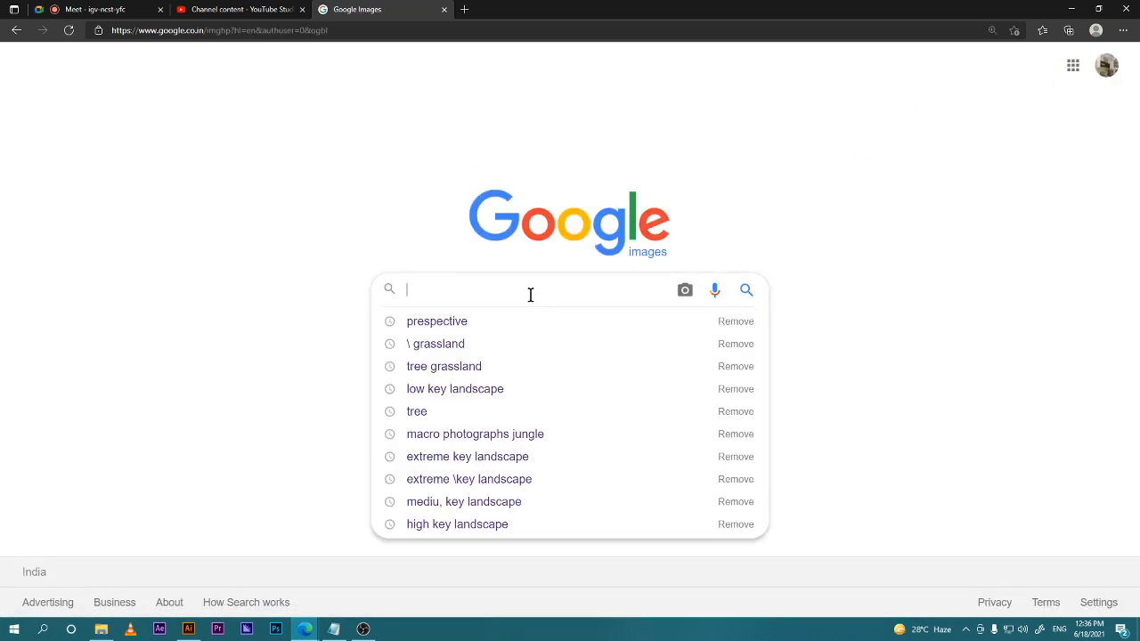
pyautogui.write('potrait ')
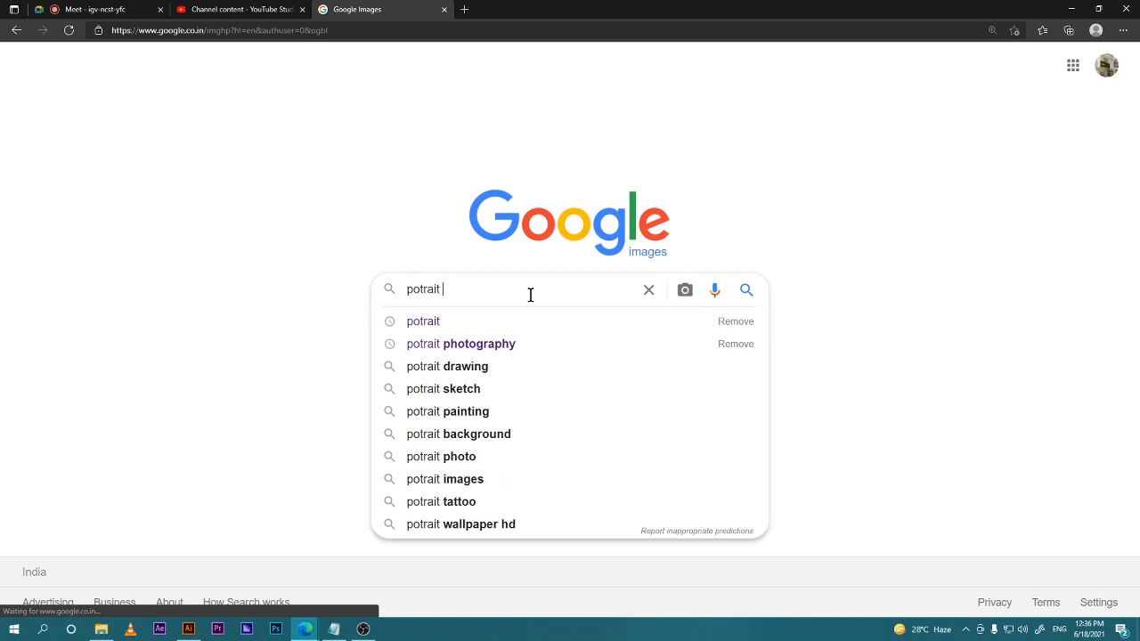
pyautogui.write('schho')
pyautogui.press('BackSpace')
pyautogui.press('BackSpace')
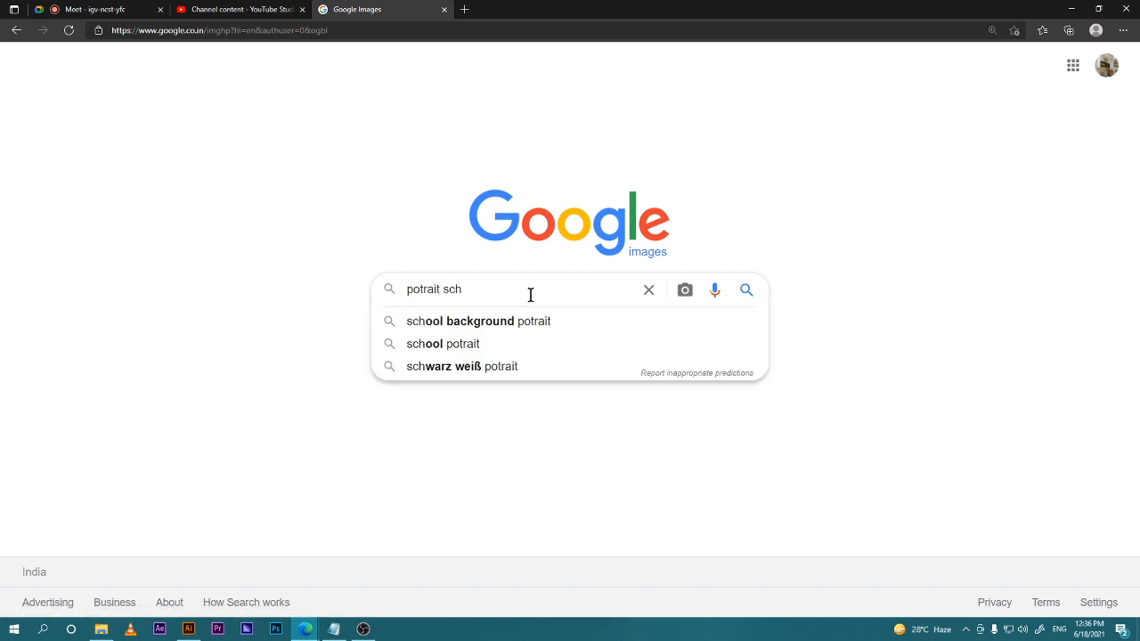
pyautogui.write('ool')
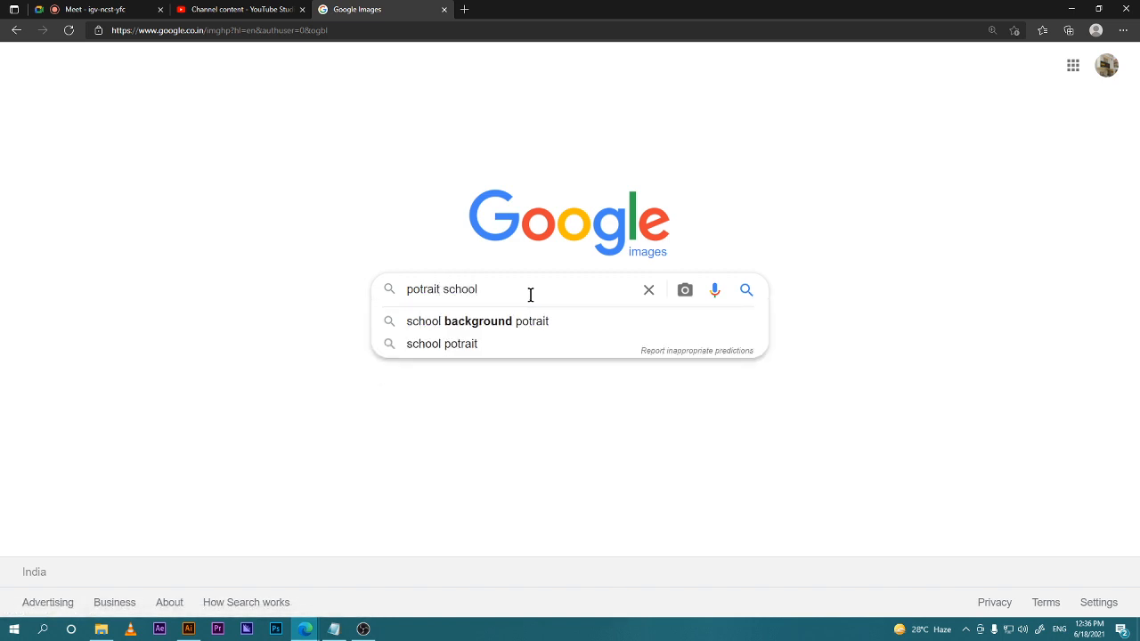
pyautogui.write(' boy')
pyautogui.press('Return')
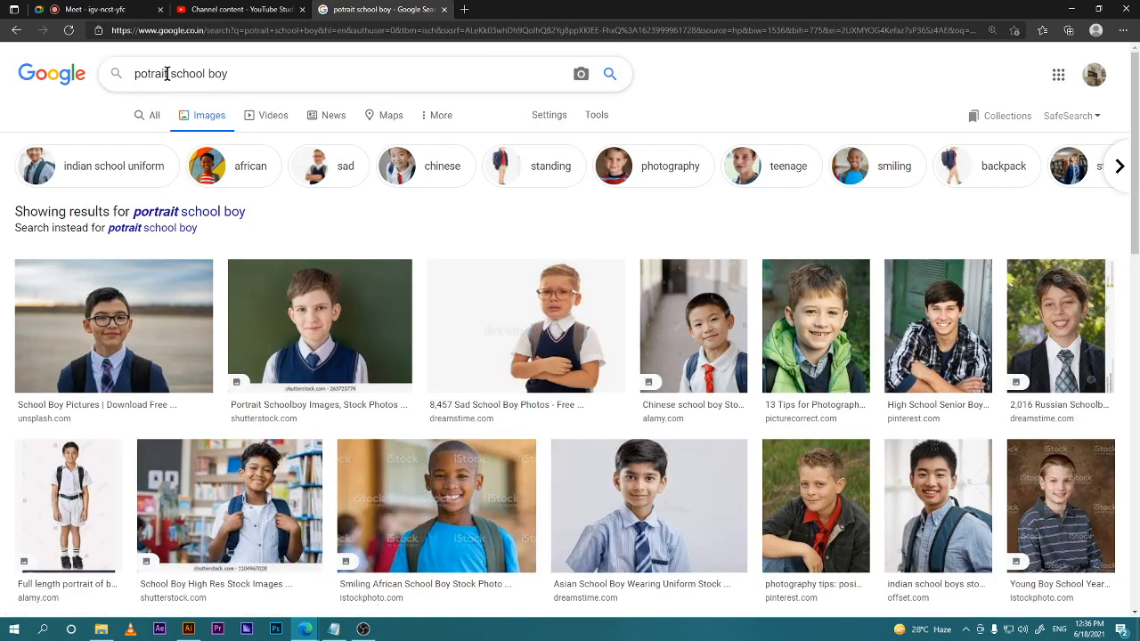
# Save the Shutterstock picture of the schoolboy before a green board as portrait-schoolboy-board-260nw-263723774.jpg in the 3d visualization folder.
pyautogui.click(321, 343)
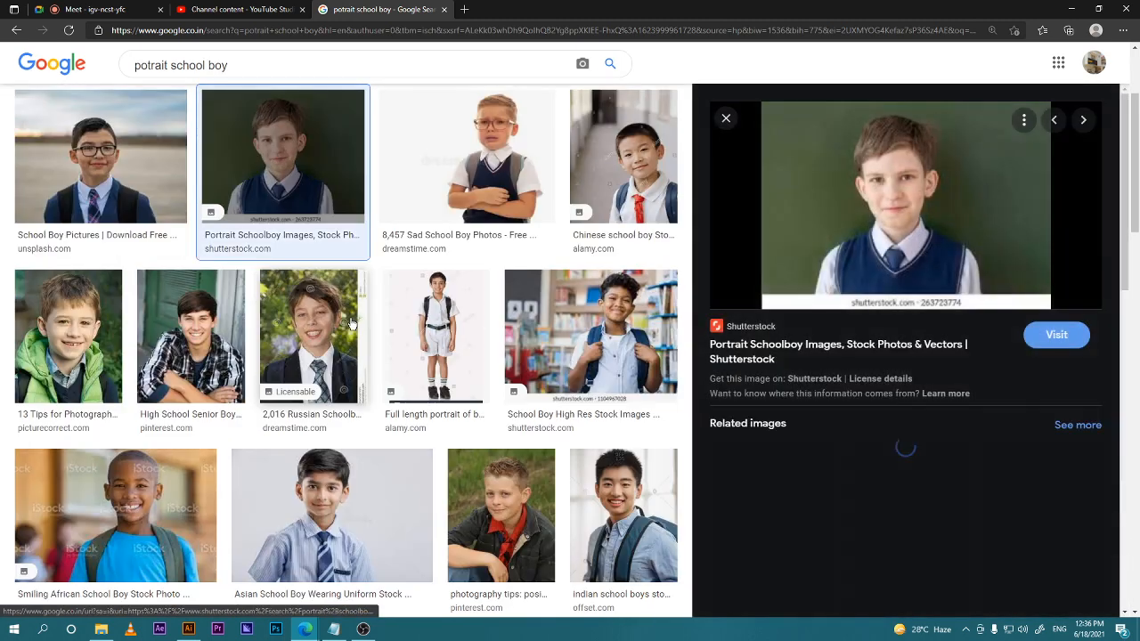
pyautogui.rightClick(881, 177)
pyautogui.click(934, 352)
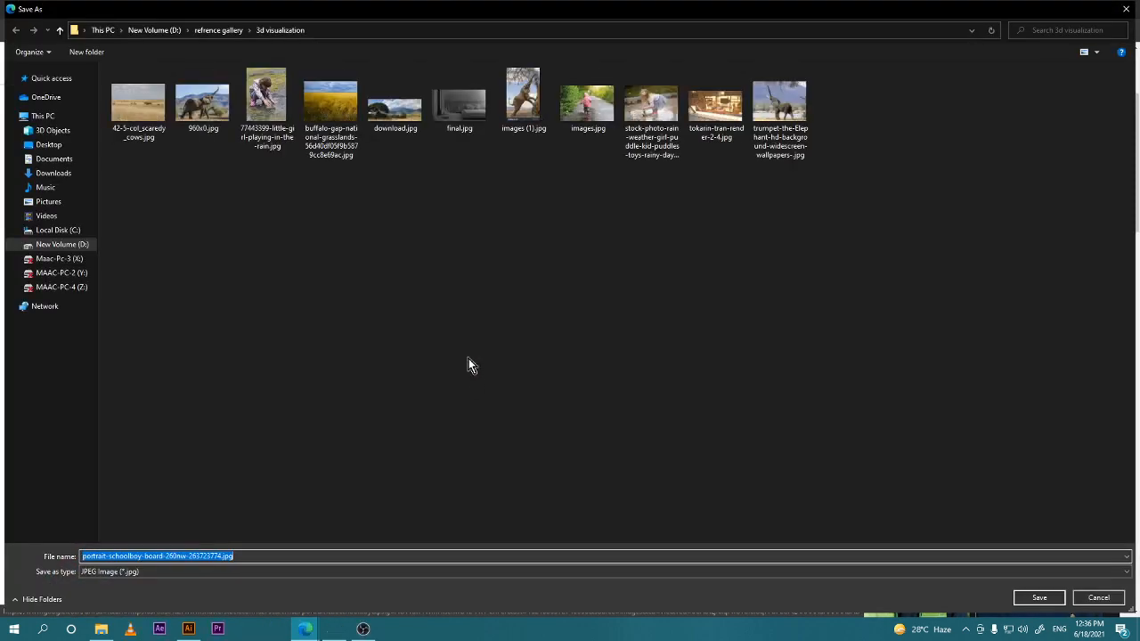
pyautogui.click(1040, 598)
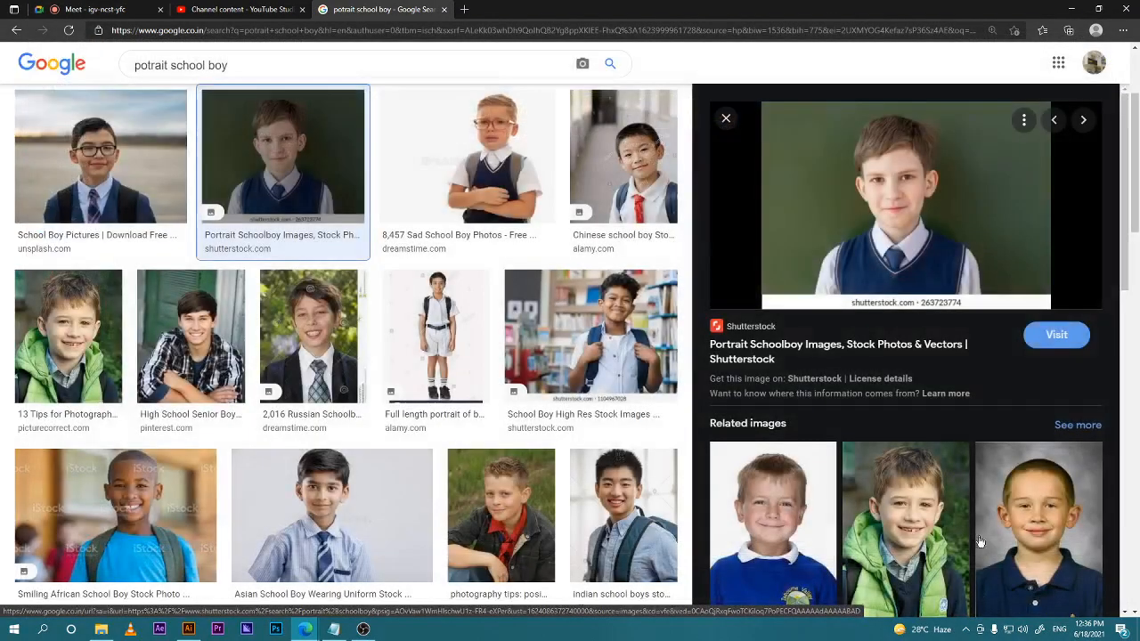
# Save the related portrait of the boy in a navy polo shirt as images (2).jpg in the 3d visualization folder.
pyautogui.scroll(-2, 614, 399)
pyautogui.click(997, 514)
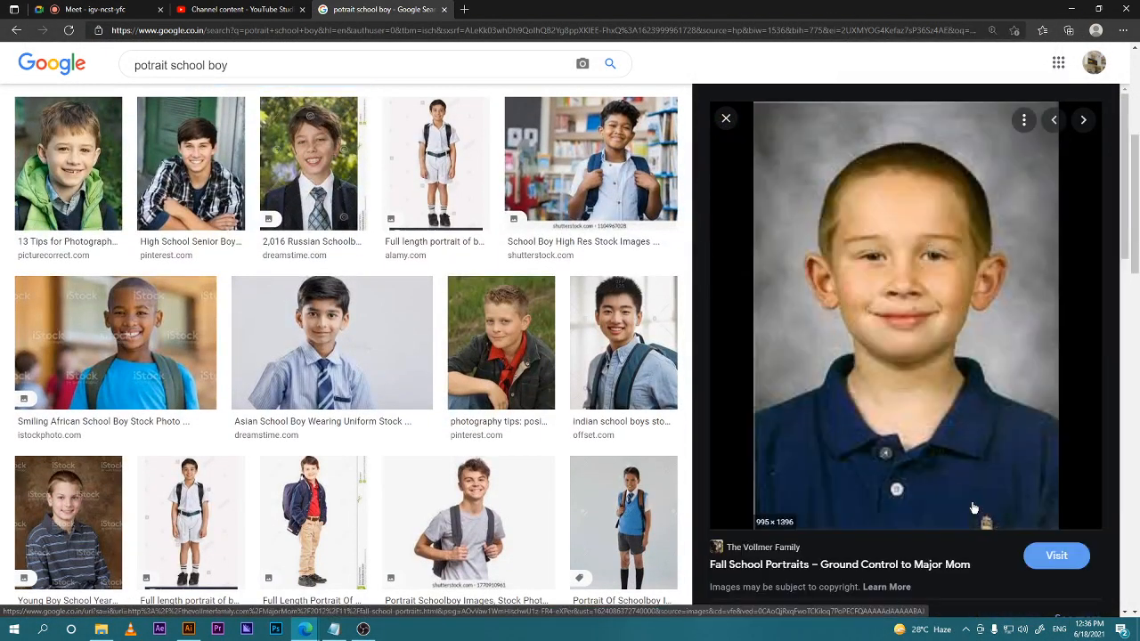
pyautogui.rightClick(895, 311)
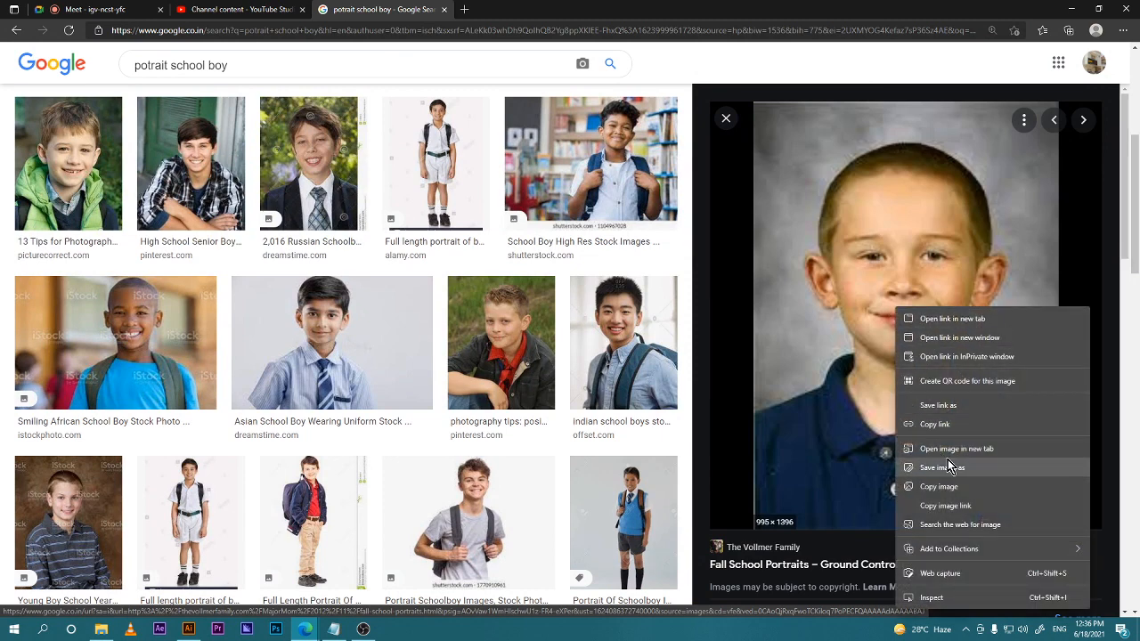
pyautogui.click(967, 469)
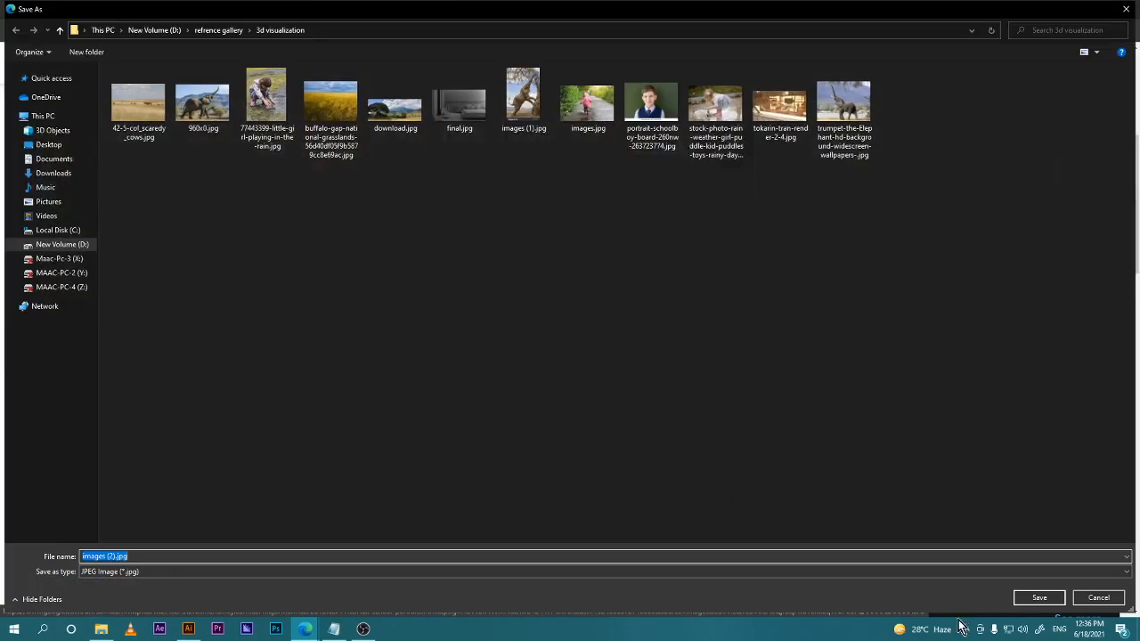
pyautogui.click(1031, 599)
pyautogui.scroll(-4, 837, 508)
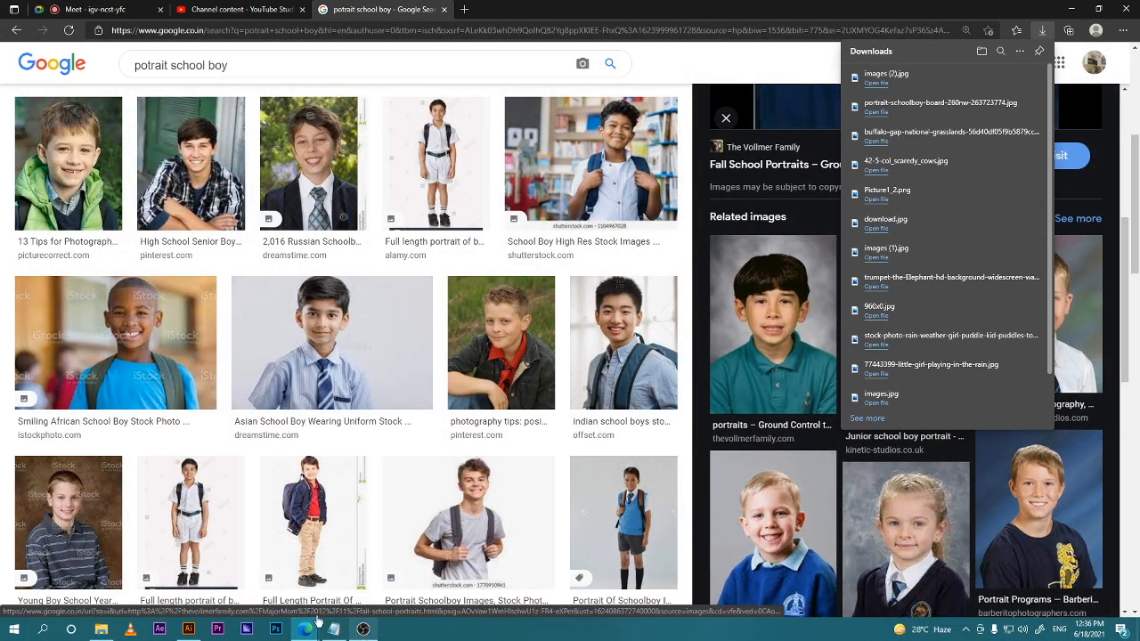
# Switch back to Illustrator and deselect the orange ellipse.
pyautogui.click(188, 631)
pyautogui.click(453, 365)
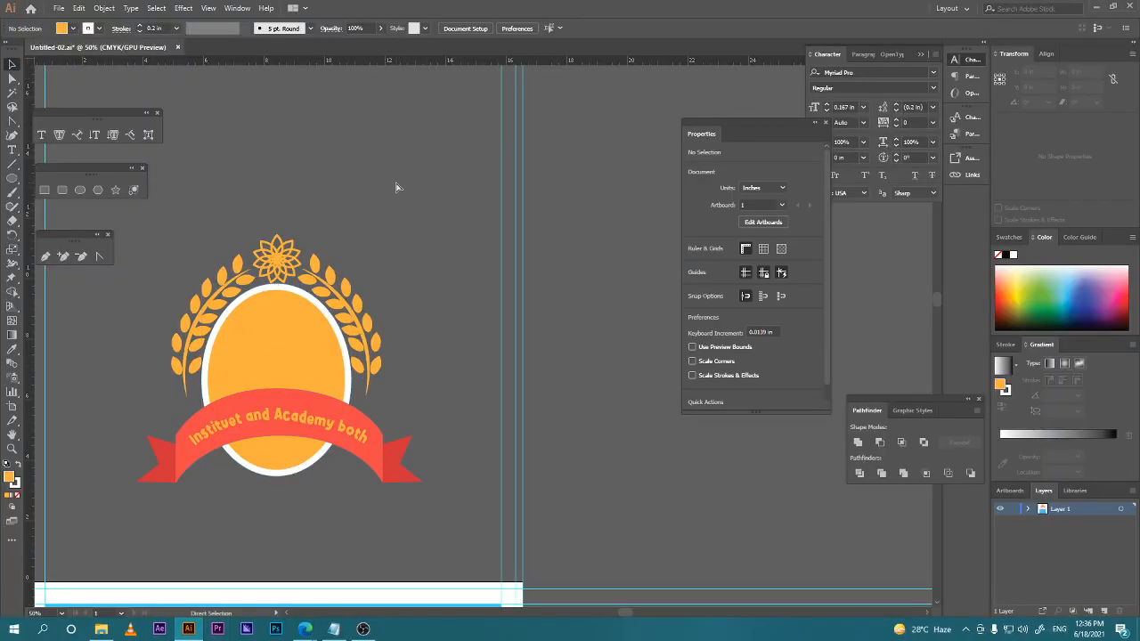
pyautogui.hotkey('ctrl', 'i')
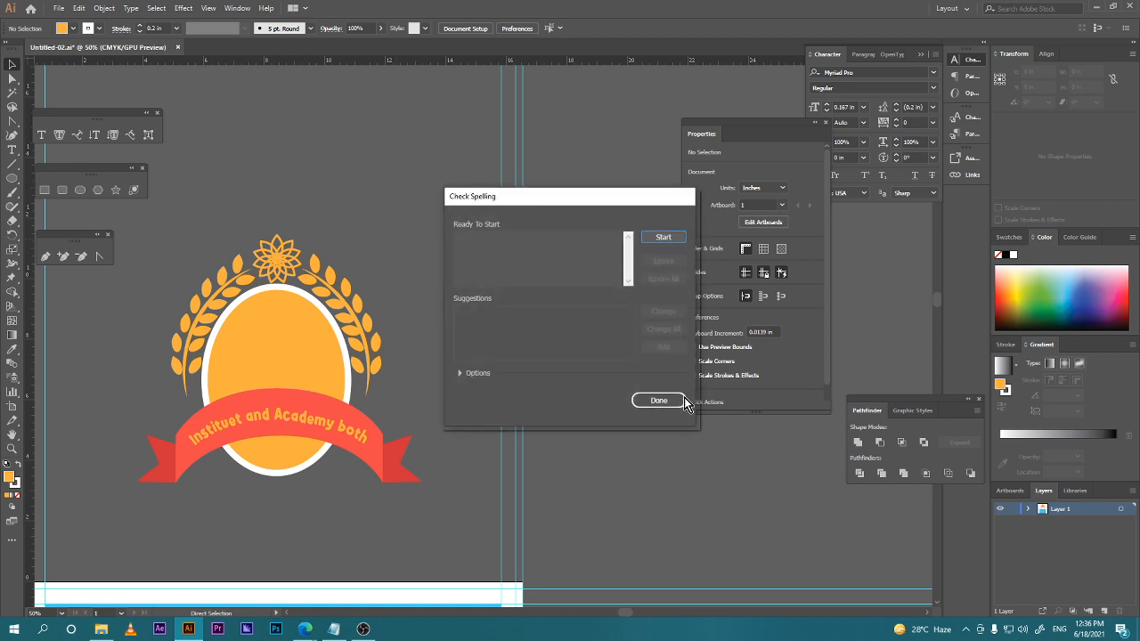
pyautogui.click(660, 401)
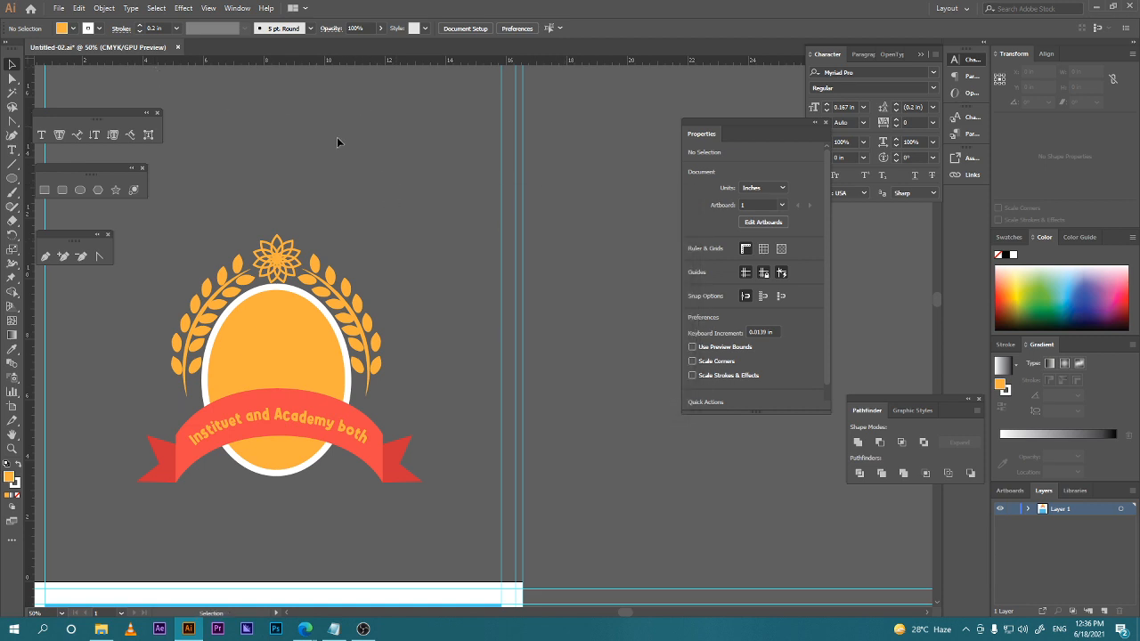
pyautogui.rightClick(403, 148)
pyautogui.click(364, 133)
# Browse to the 3d visualization folder inside refrence gallery on New Volume (D:) for opening image files.
pyautogui.click(59, 8)
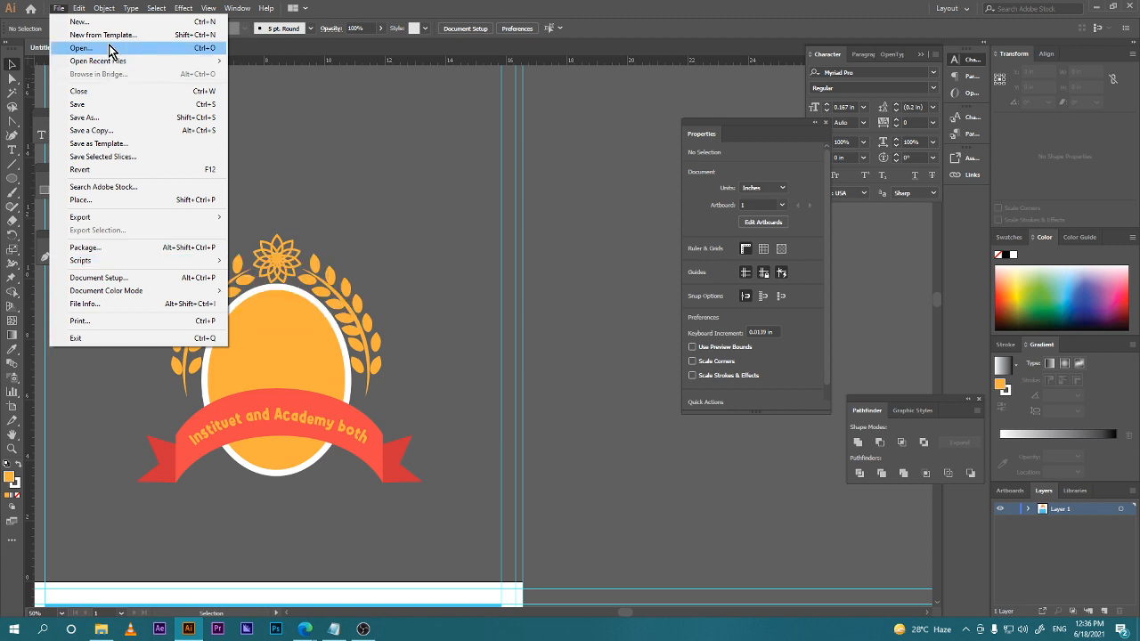
pyautogui.click(110, 49)
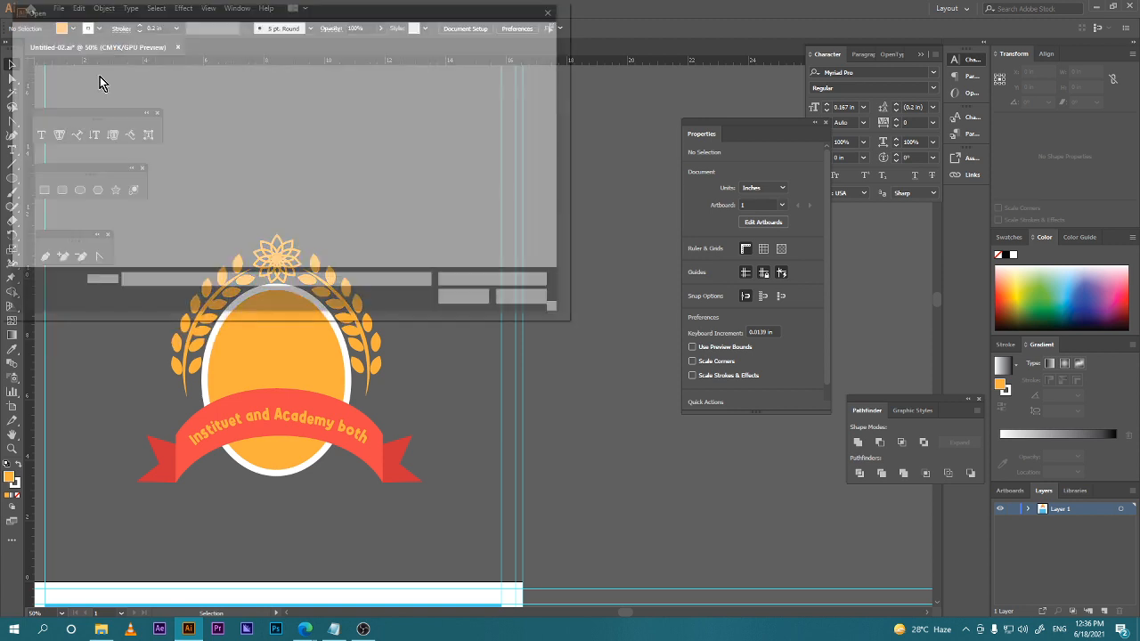
pyautogui.click(58, 30)
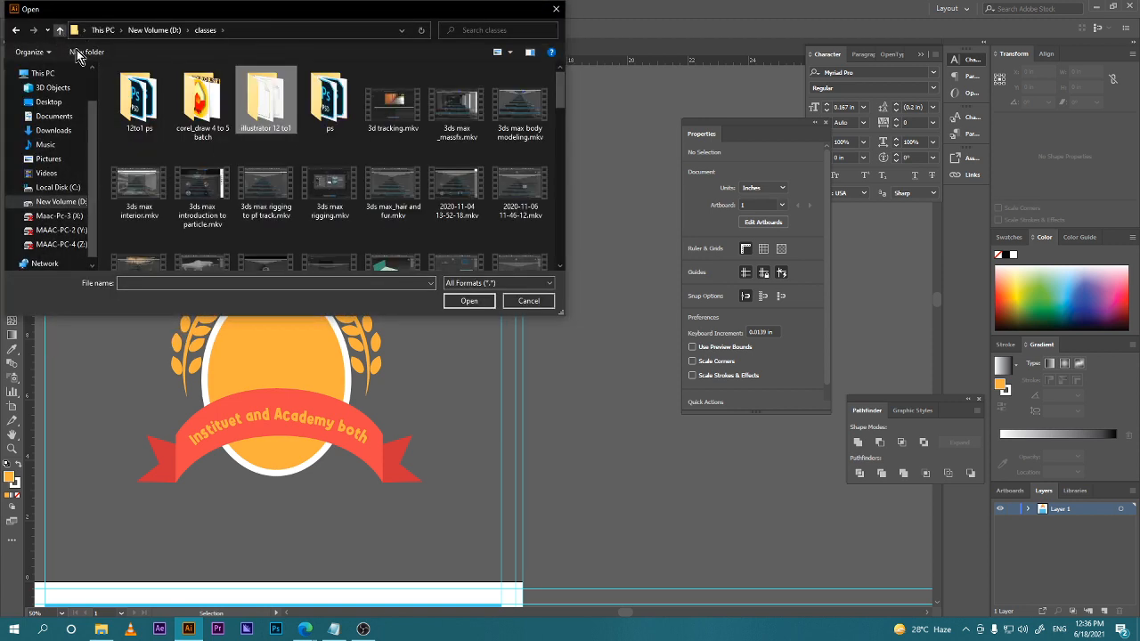
pyautogui.click(59, 30)
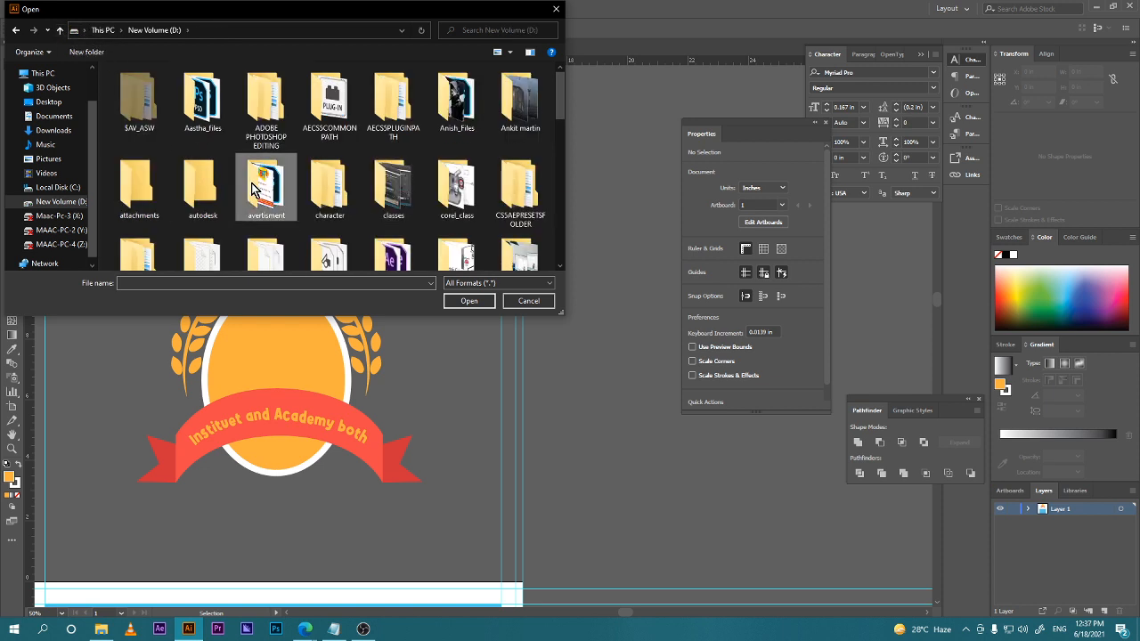
pyautogui.scroll(-2, 249, 194)
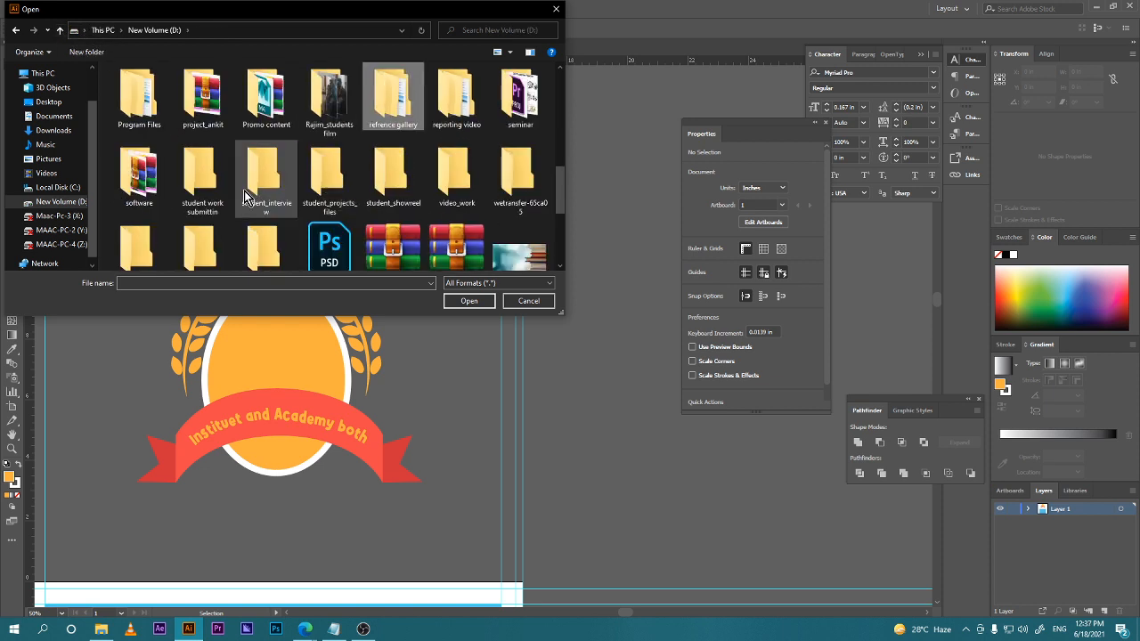
pyautogui.hotkey('alt', 'Up')
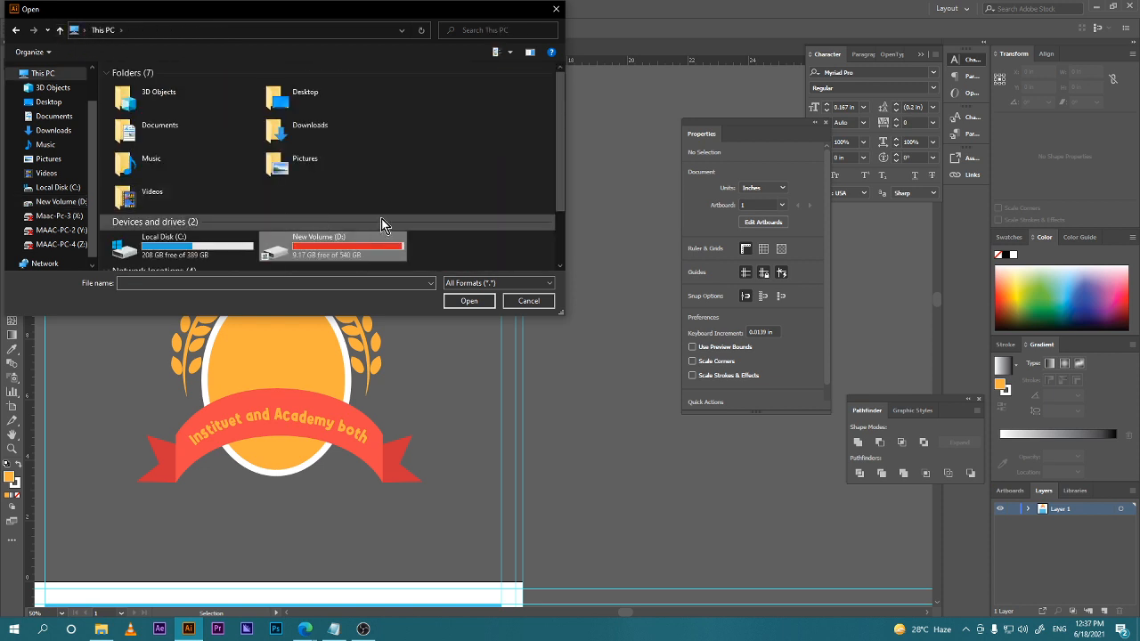
pyautogui.doubleClick(290, 241)
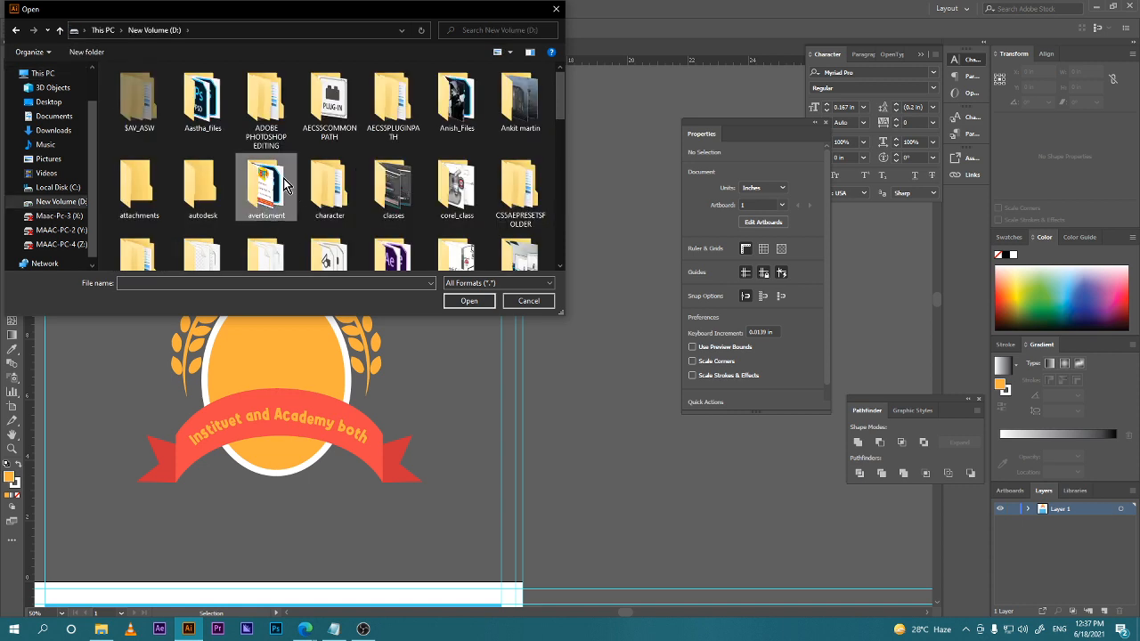
pyautogui.scroll(-5, 294, 201)
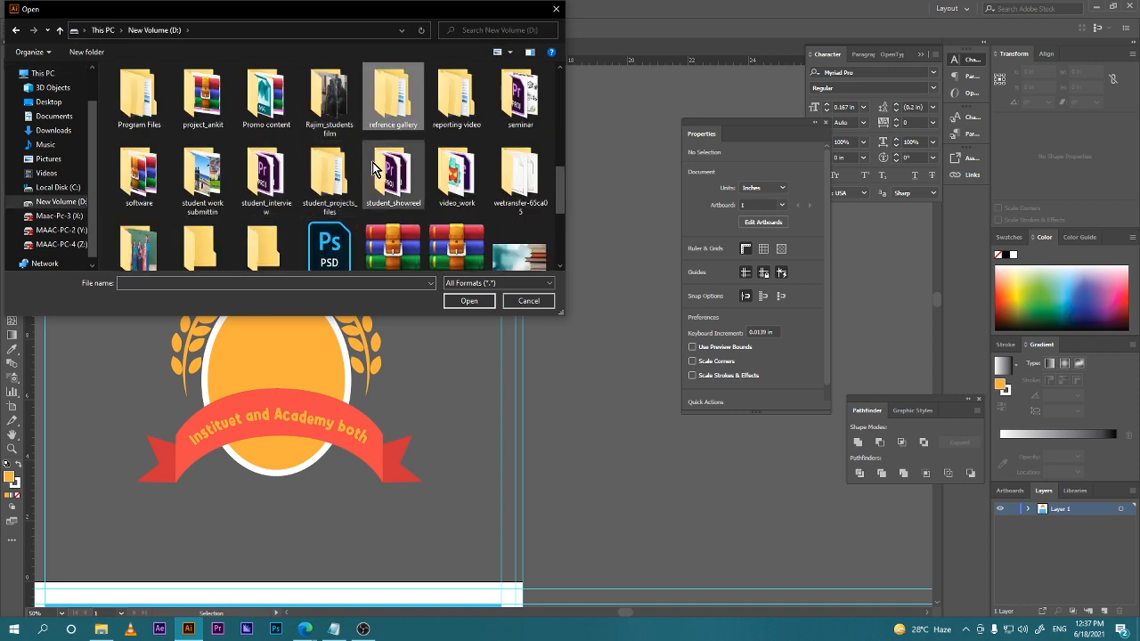
pyautogui.doubleClick(394, 103)
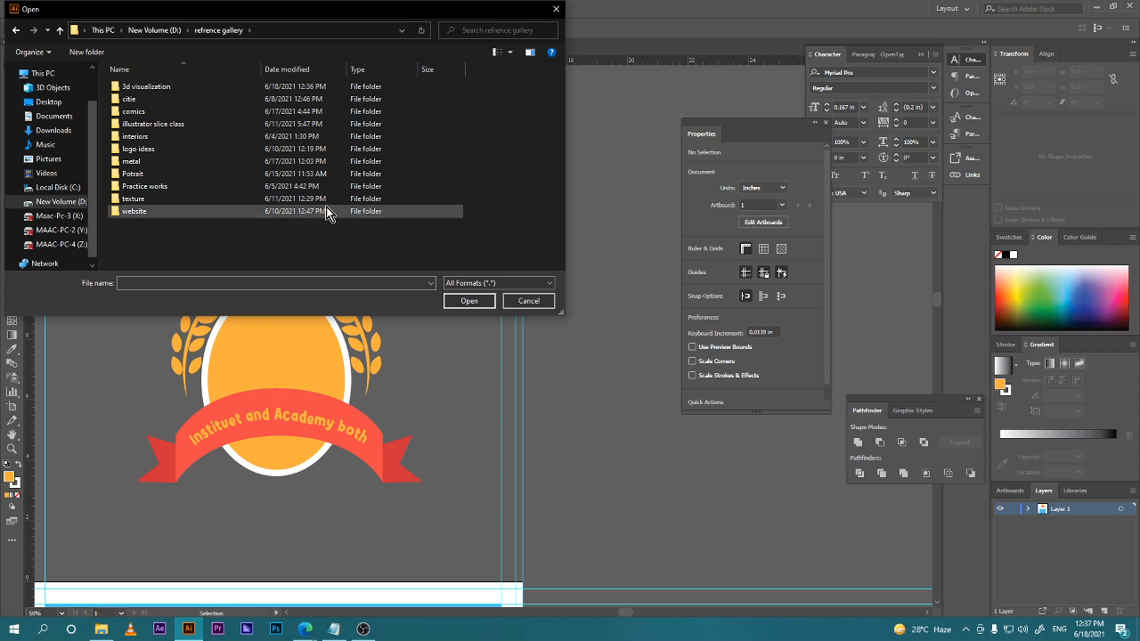
pyautogui.doubleClick(156, 93)
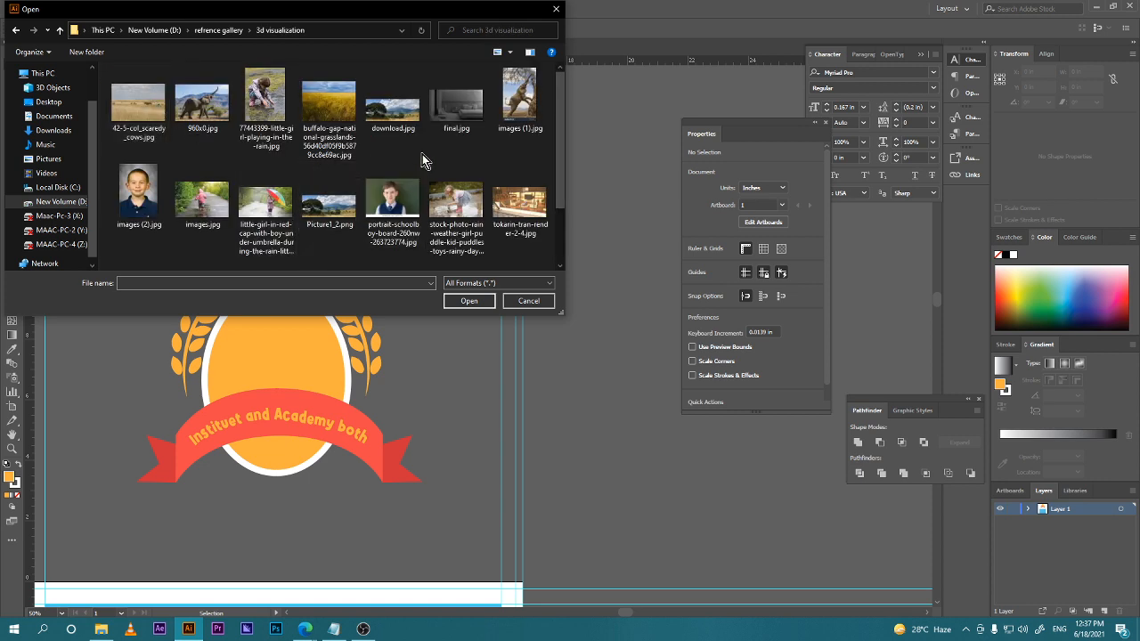
# Open images (2).jpg and portrait-schoolboy-board-260nw-263723774.jpg together as separate documents.
pyautogui.scroll(-2, 414, 165)
pyautogui.click(121, 123)
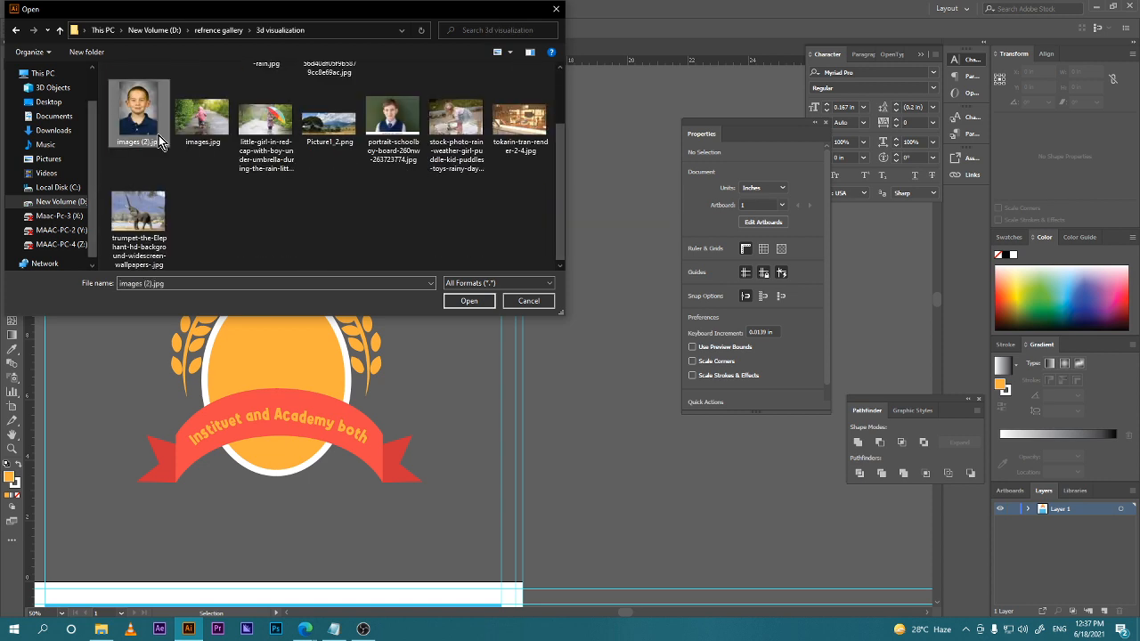
pyautogui.keyDown('ctrl'); pyautogui.click(408, 150); pyautogui.keyUp('ctrl')
pyautogui.click(468, 300)
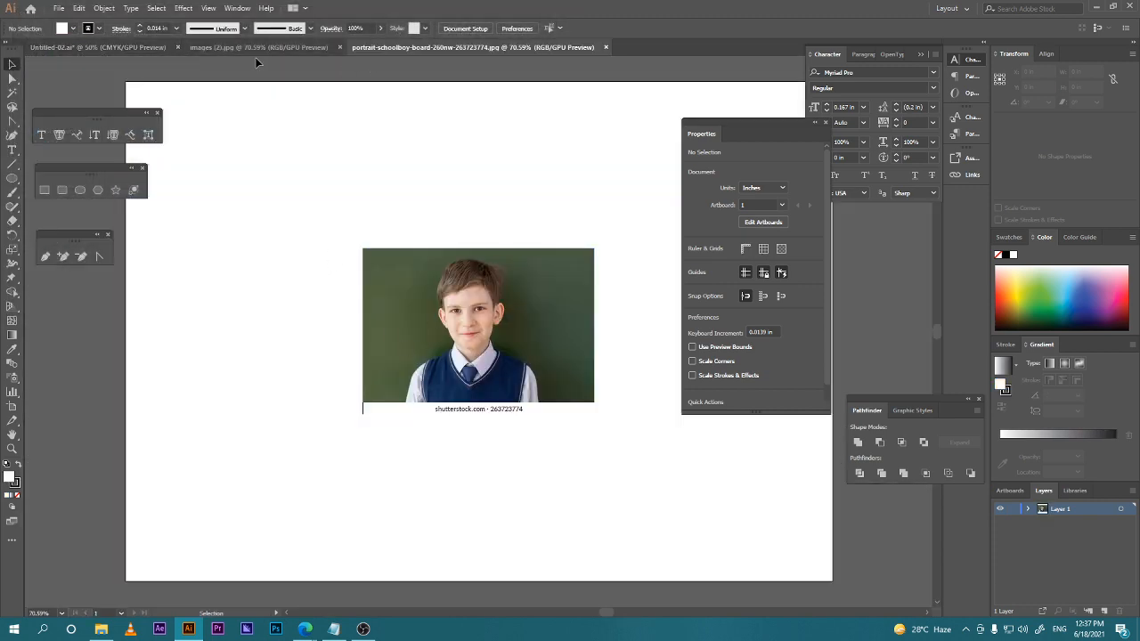
# Try pasting the boy portrait from images (2).jpg beside the badge in Untitled-02.ai, and undo the paste.
pyautogui.click(258, 49)
pyautogui.click(450, 343)
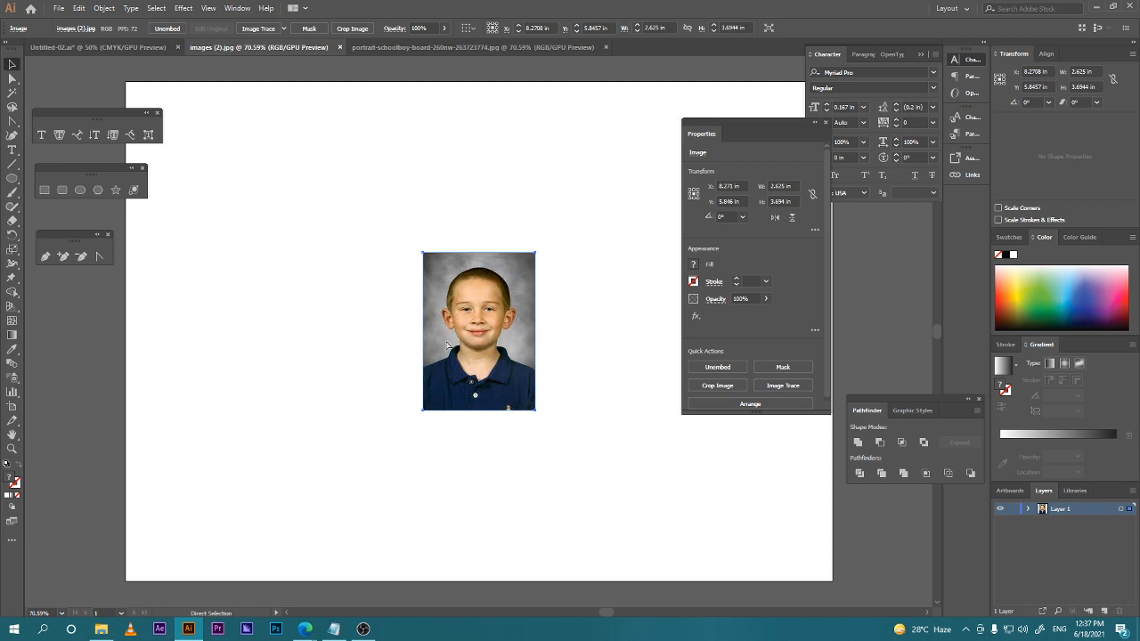
pyautogui.click(115, 47)
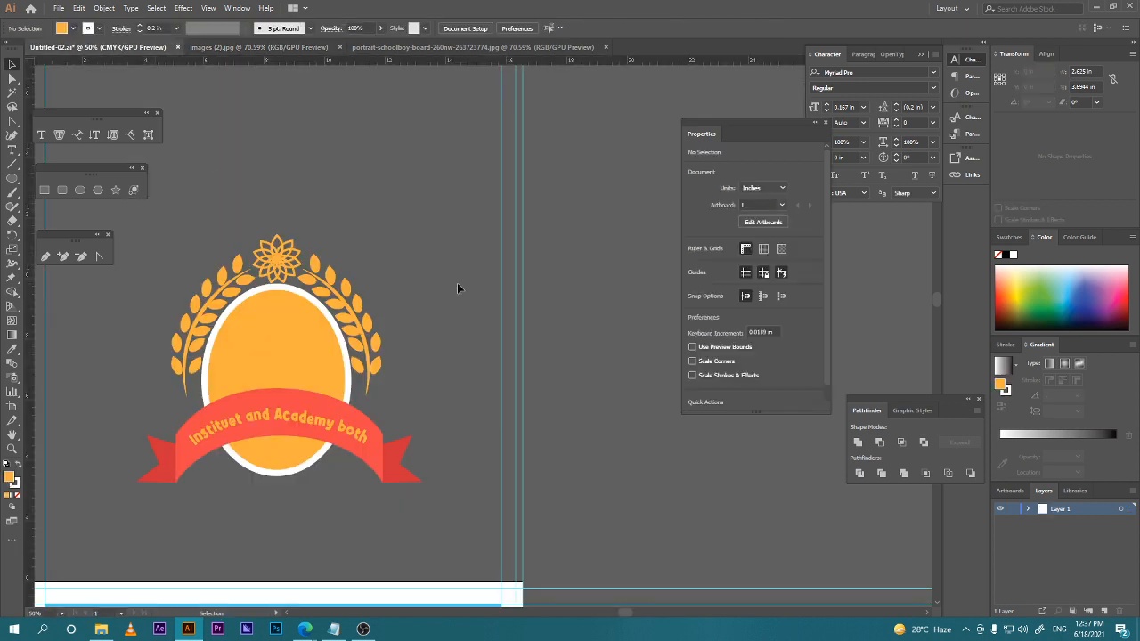
pyautogui.hotkey('ctrl', 'v')
pyautogui.moveTo(472, 339); pyautogui.dragTo(427, 249)
pyautogui.hotkey('ctrl', 'z')
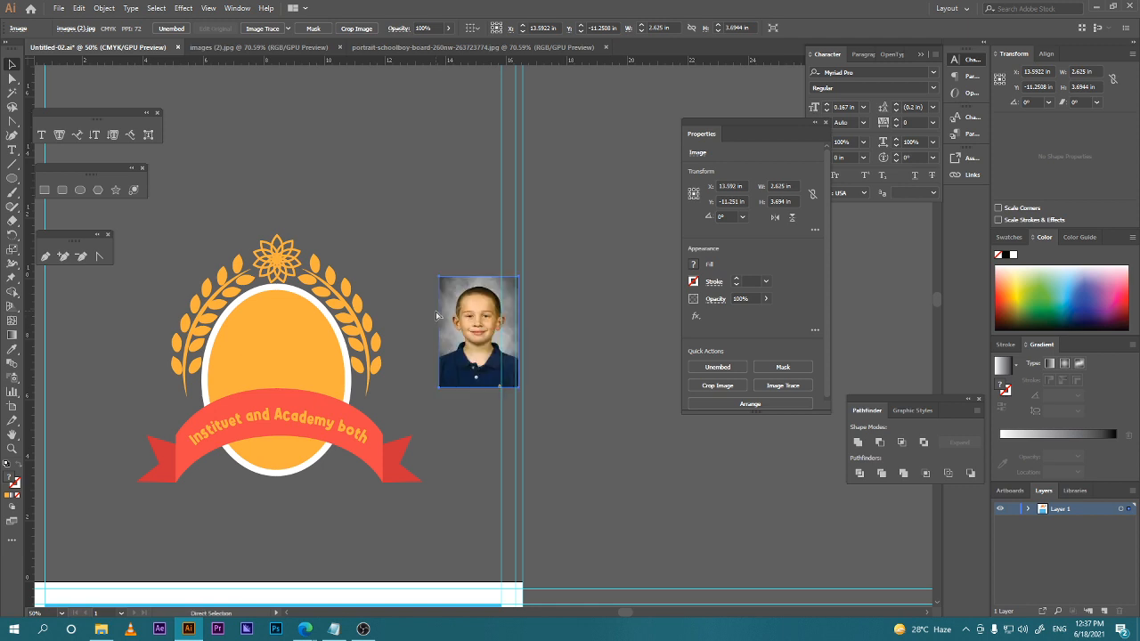
pyautogui.hotkey('ctrl', 'z')
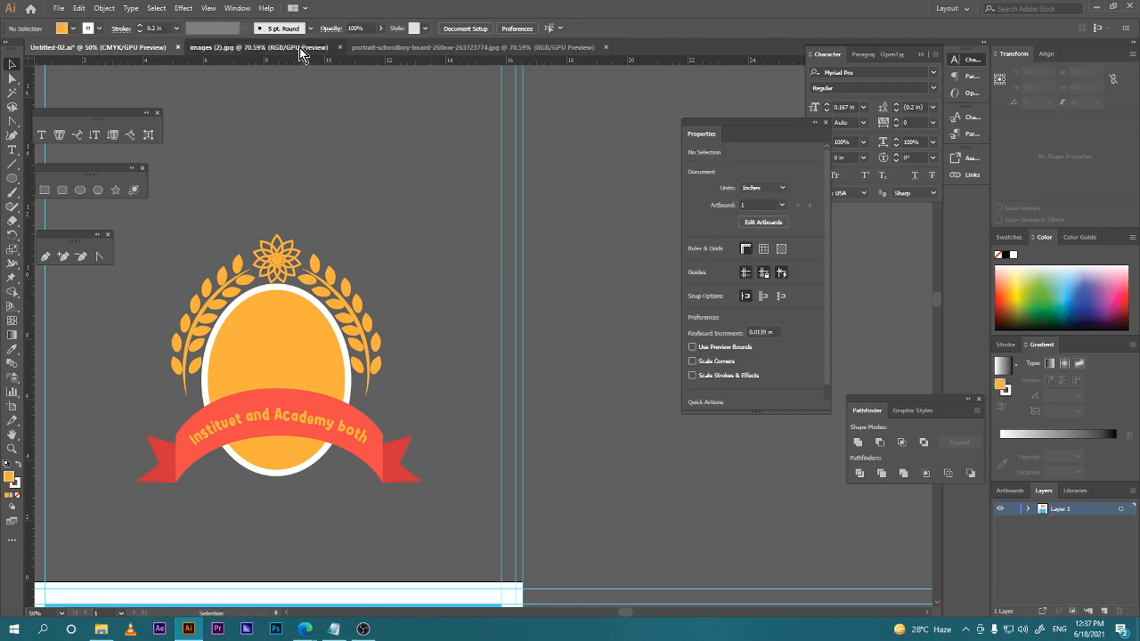
# Copy the boy portrait from images (2).jpg again and try Draw Inside mode on the badge's orange ellipse.
pyautogui.click(303, 48)
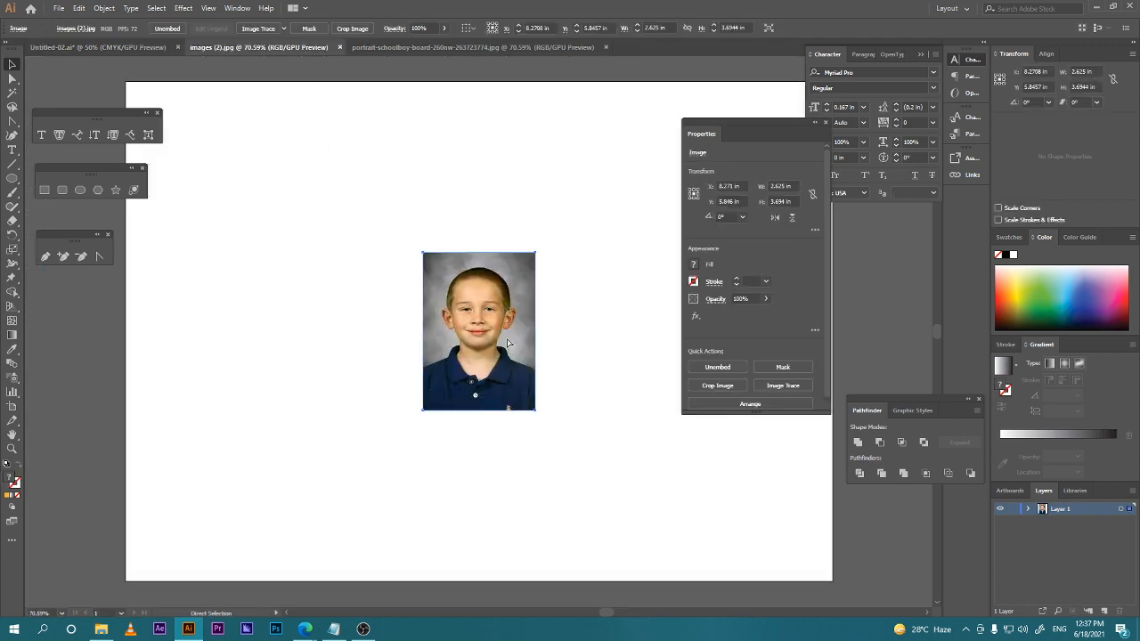
pyautogui.click(134, 48)
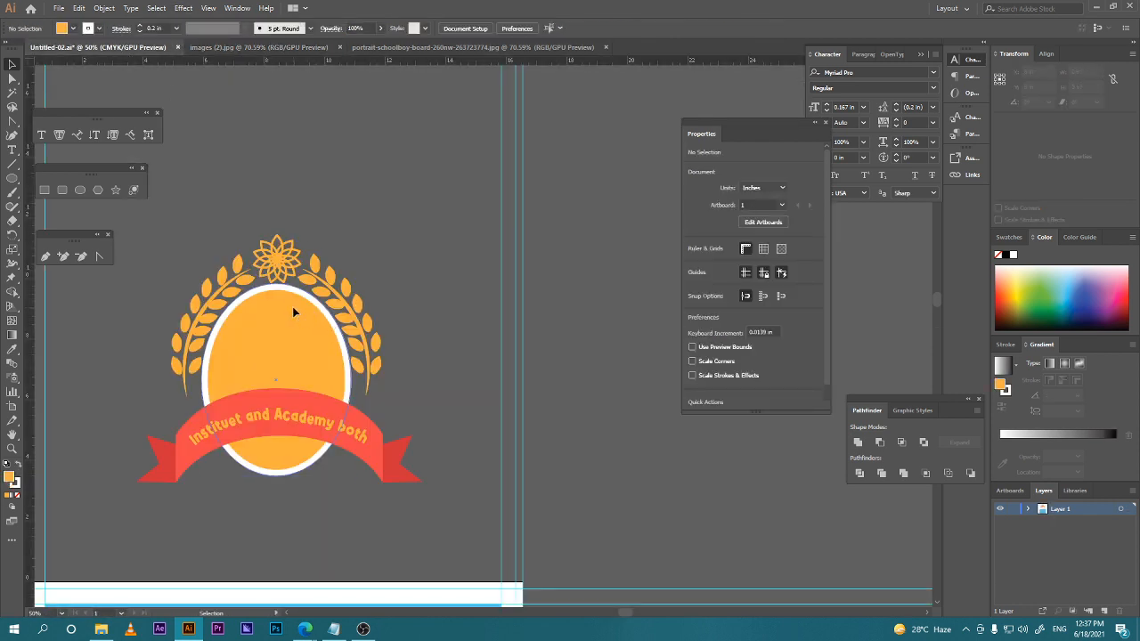
pyautogui.click(239, 305)
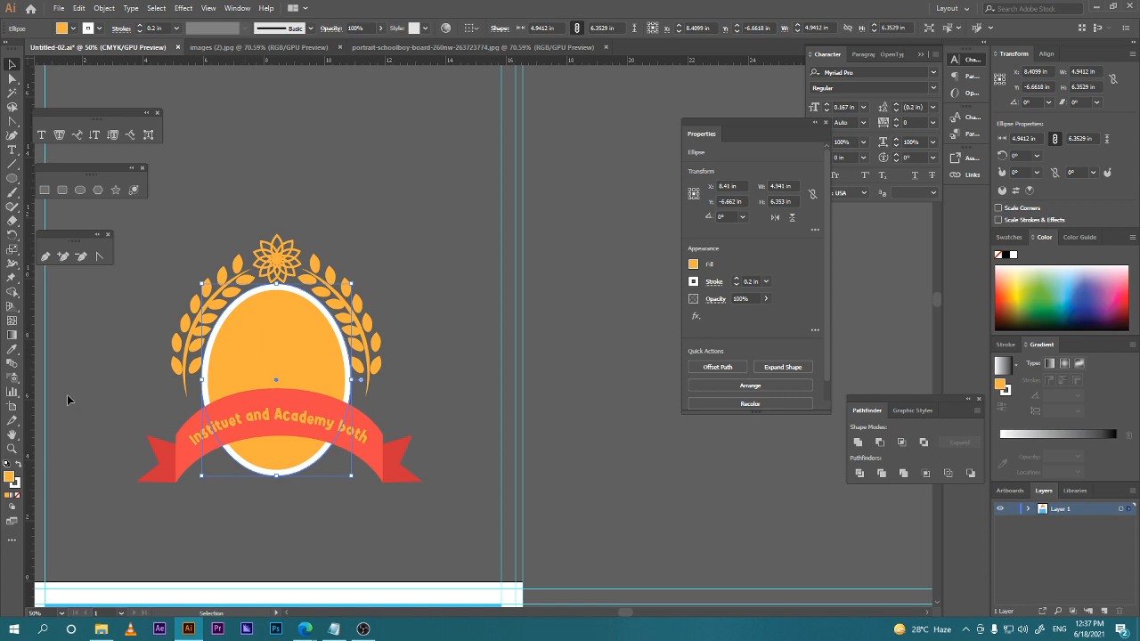
pyautogui.click(14, 508)
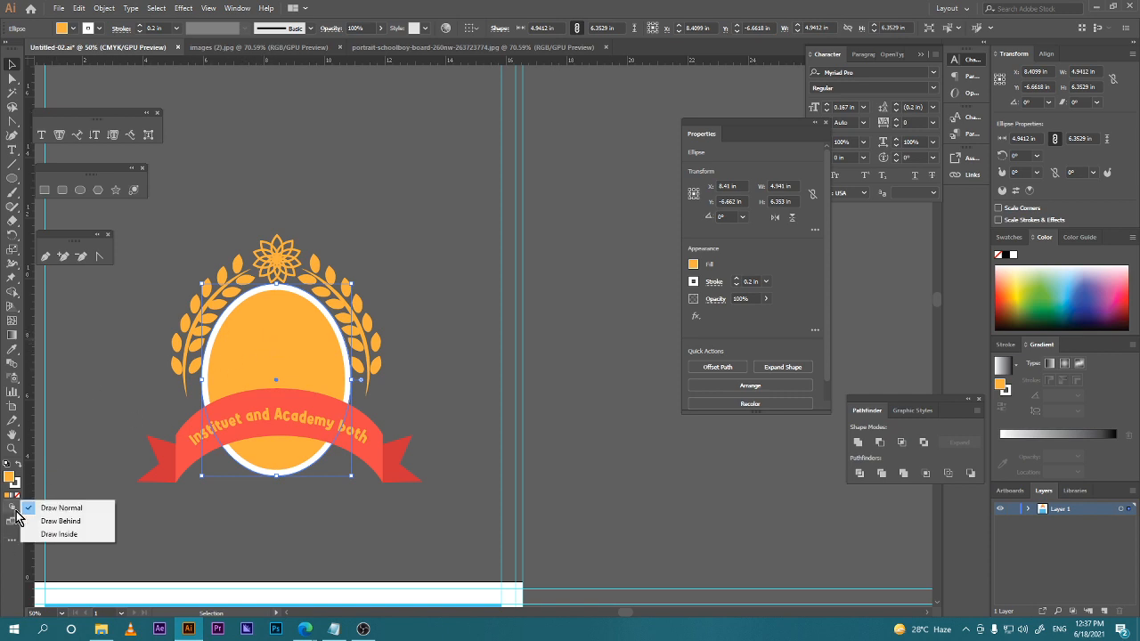
pyautogui.click(61, 534)
pyautogui.click(63, 450)
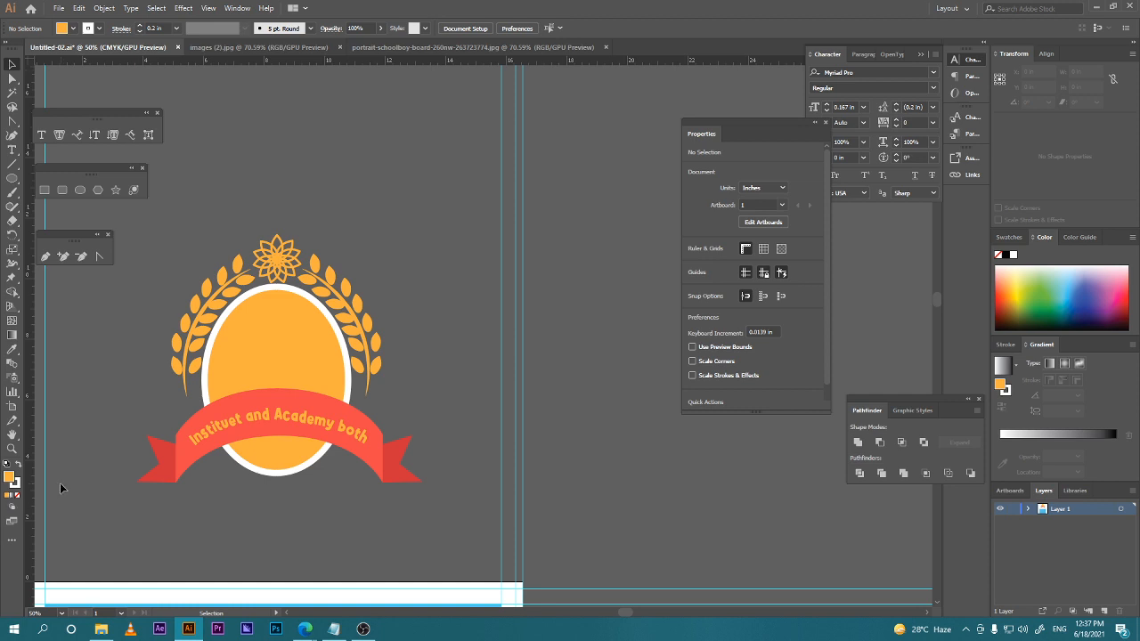
# Select the badge's orange ellipse and turn on Draw Inside mode for it.
pyautogui.click(13, 509)
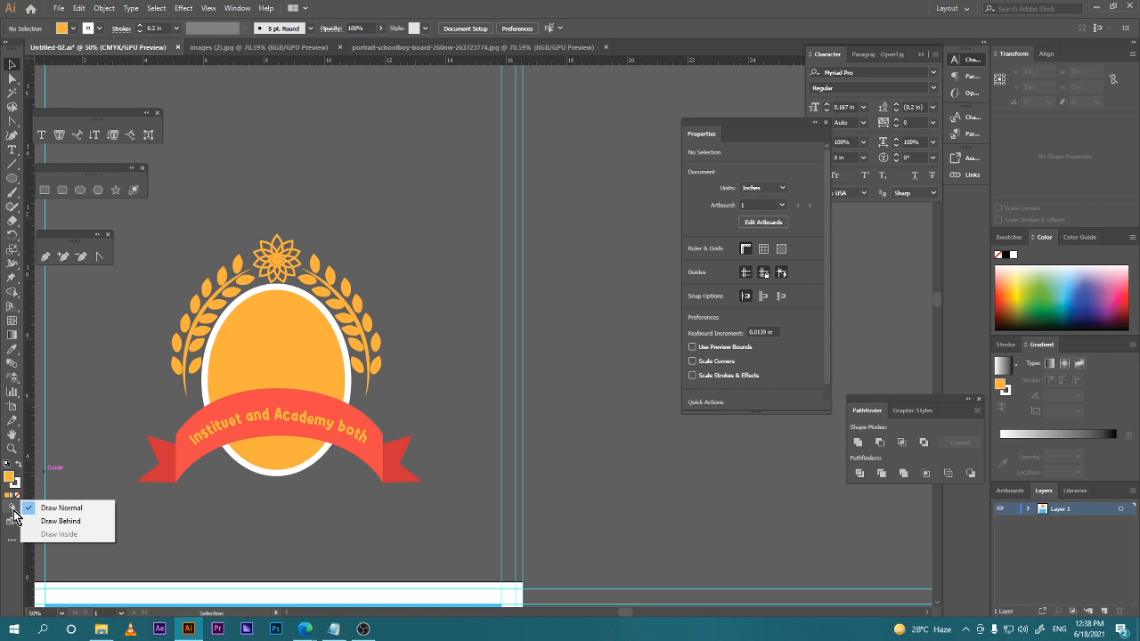
pyautogui.click(253, 540)
pyautogui.click(248, 371)
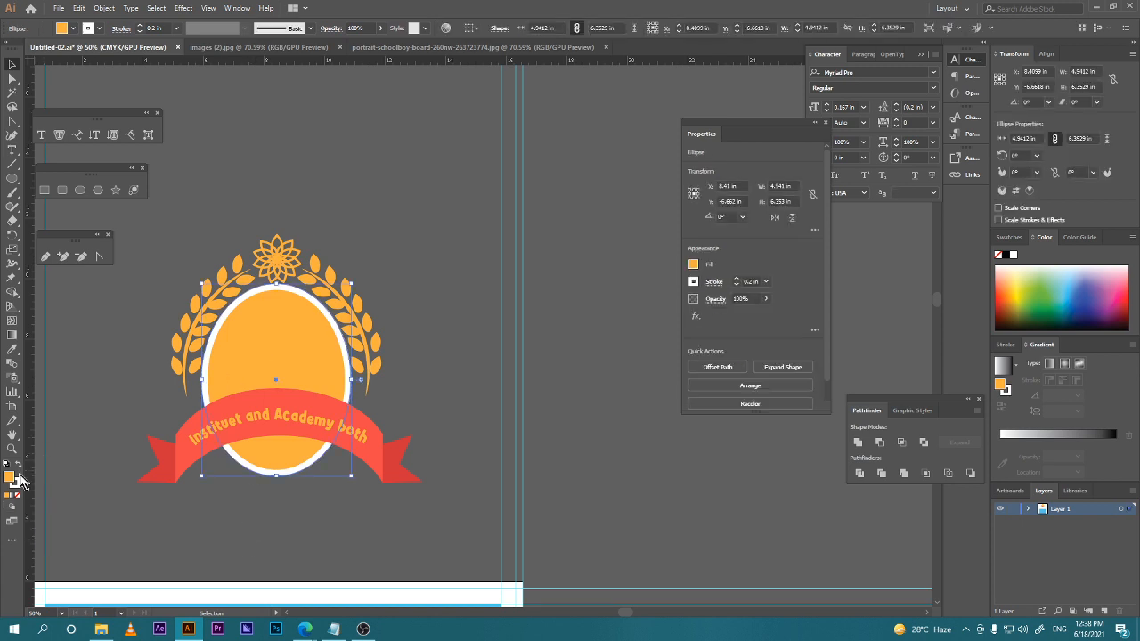
pyautogui.click(11, 506)
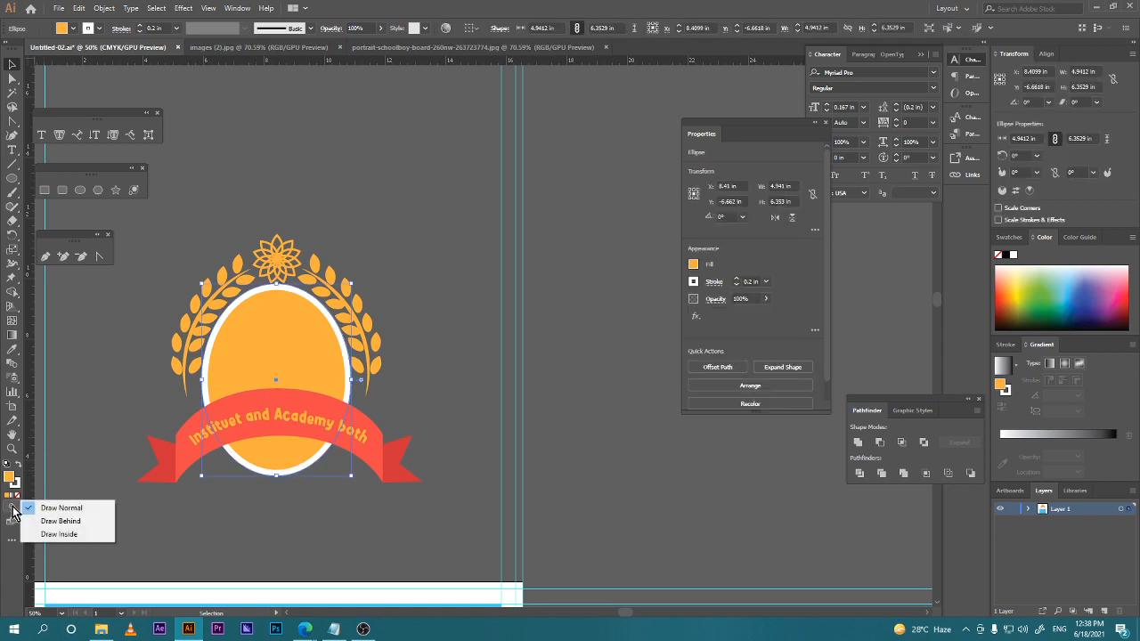
pyautogui.click(77, 535)
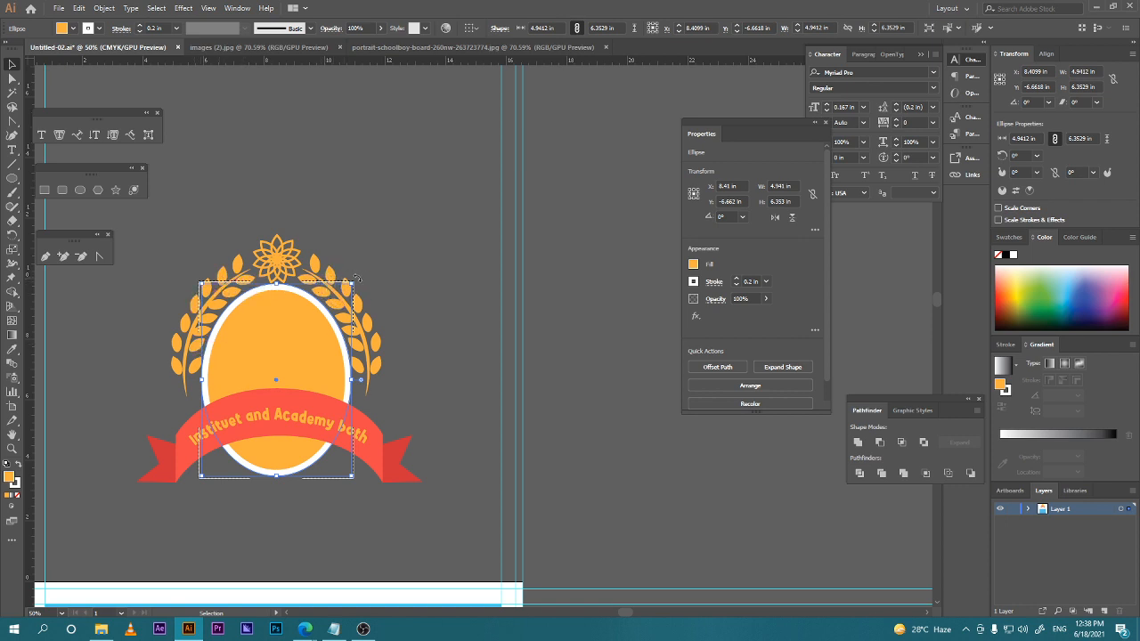
# Examine the dashed Draw Inside boundary around the orange ellipse, from its upper edge down to the banner.
pyautogui.scroll(3, 357, 279)
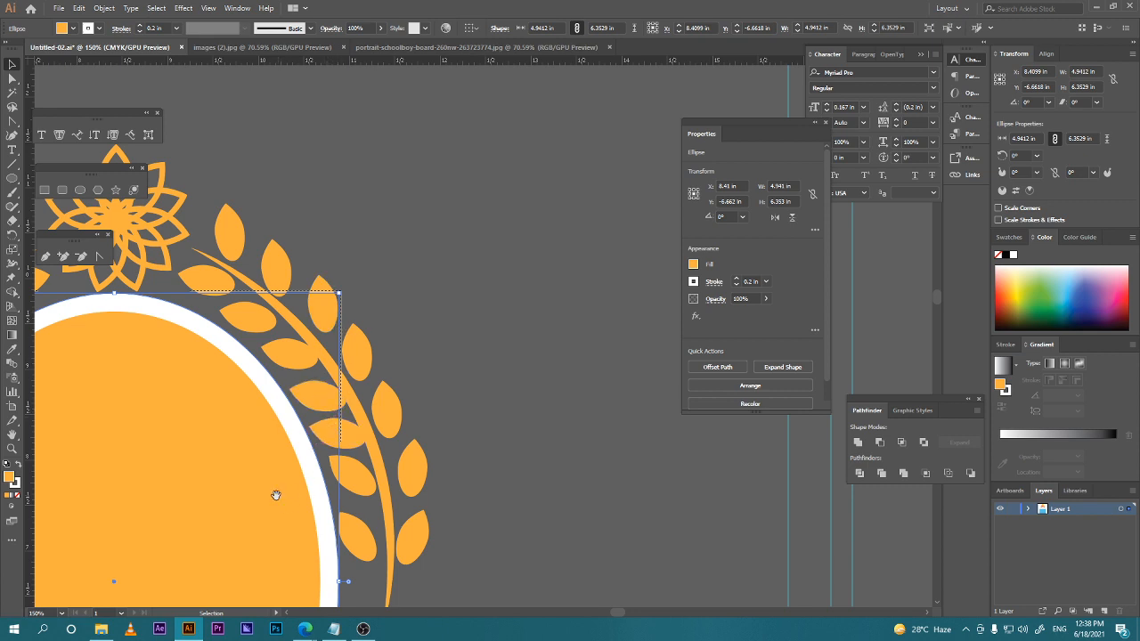
pyautogui.moveTo(276, 496); pyautogui.dragTo(406, 382)
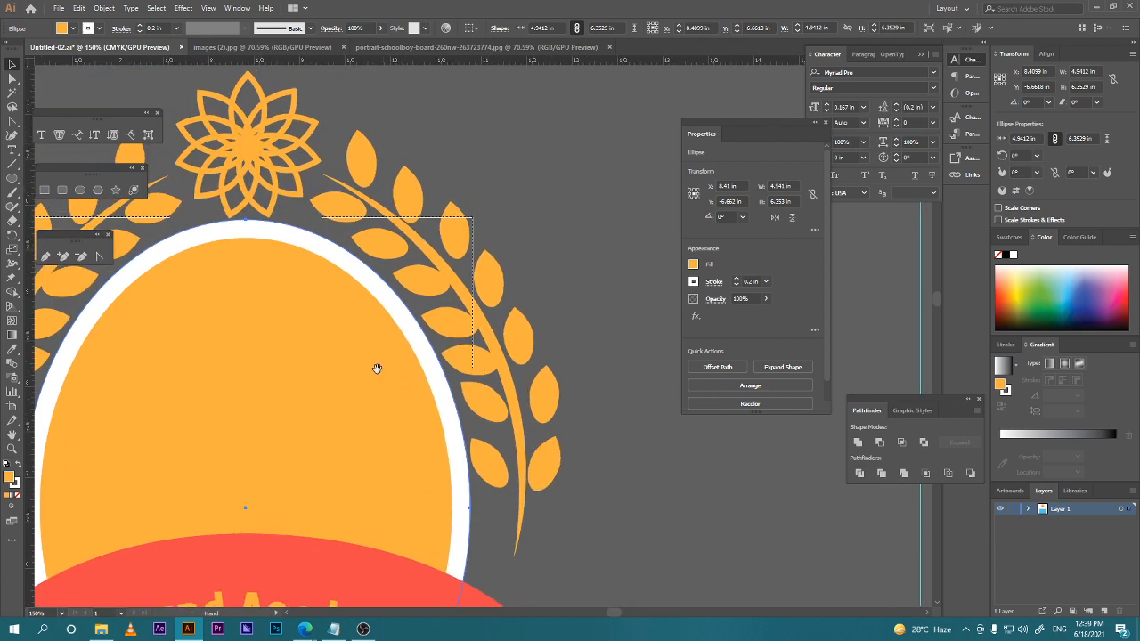
pyautogui.moveTo(299, 359); pyautogui.dragTo(502, 321)
pyautogui.moveTo(376, 437); pyautogui.dragTo(386, 261)
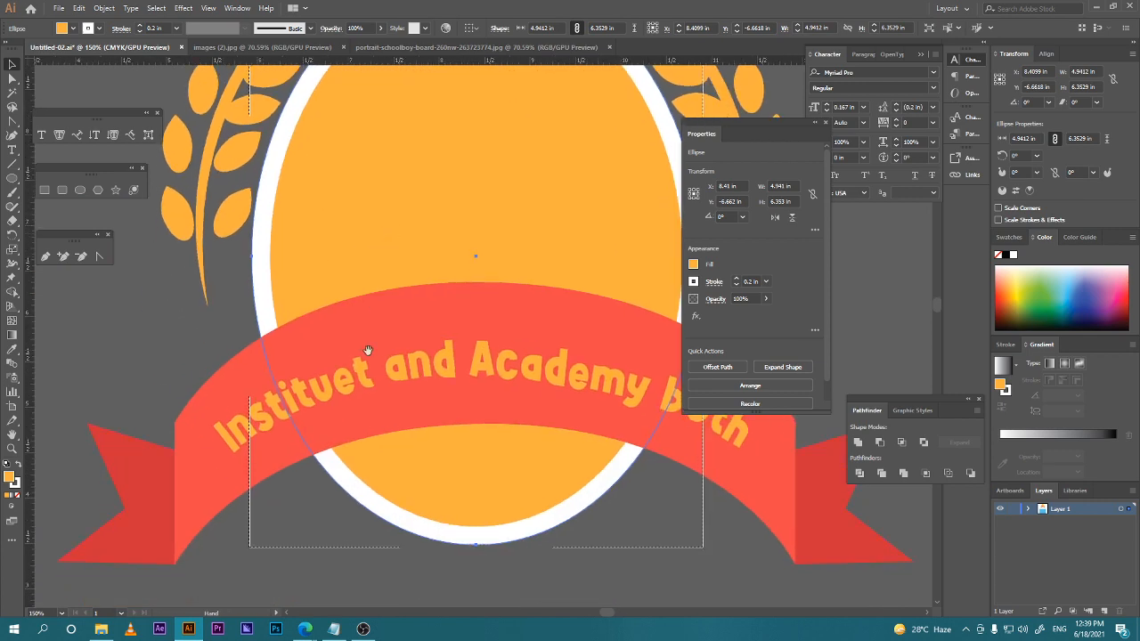
pyautogui.moveTo(368, 350); pyautogui.dragTo(329, 259)
pyautogui.moveTo(403, 290); pyautogui.dragTo(397, 347)
pyautogui.scroll(-3, 406, 295)
pyautogui.scroll(1, 380, 357)
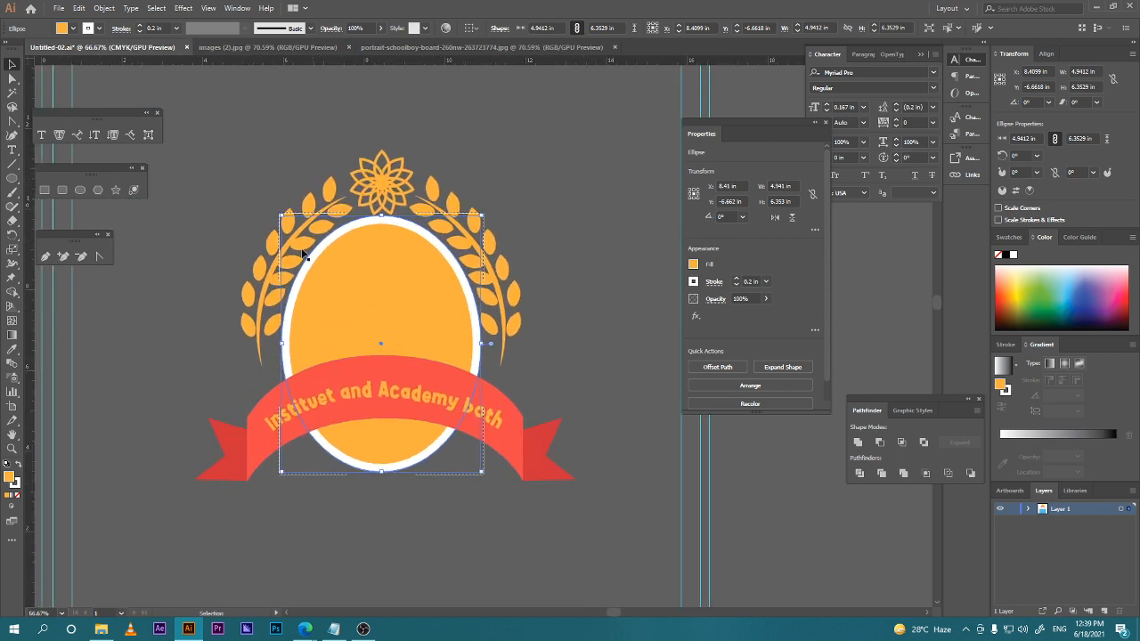
# Paste the copied boy portrait inside the badge's orange ellipse.
pyautogui.press('a')
pyautogui.hotkey('ctrl', 'z')
pyautogui.hotkey('ctrl', 'z')
pyautogui.hotkey('ctrl', 'z')
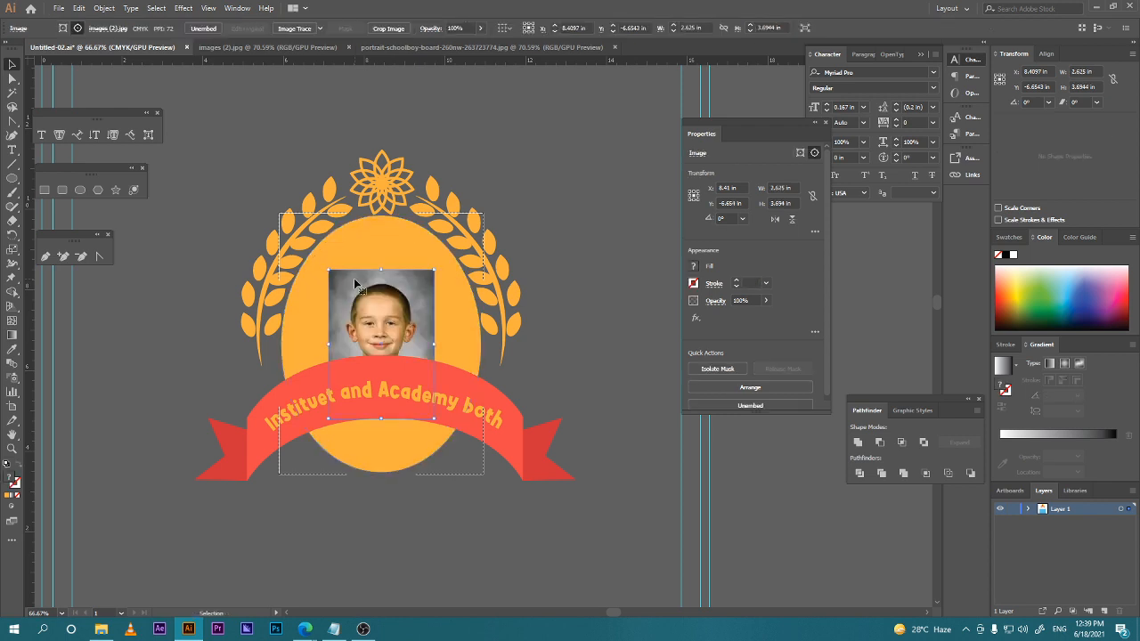
pyautogui.click(299, 53)
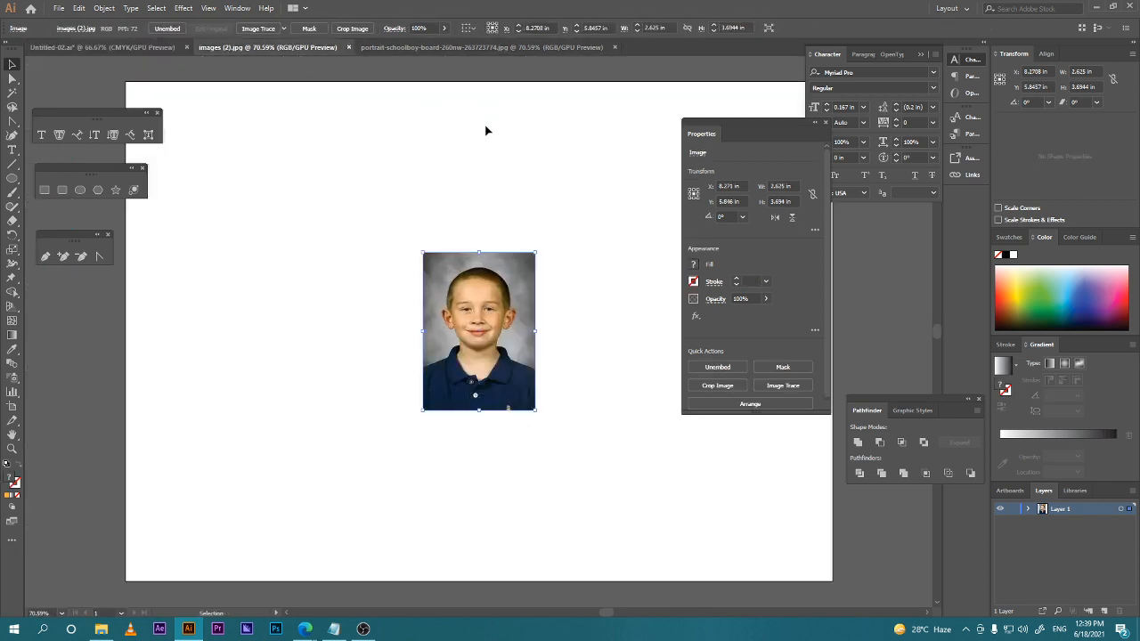
pyautogui.click(98, 46)
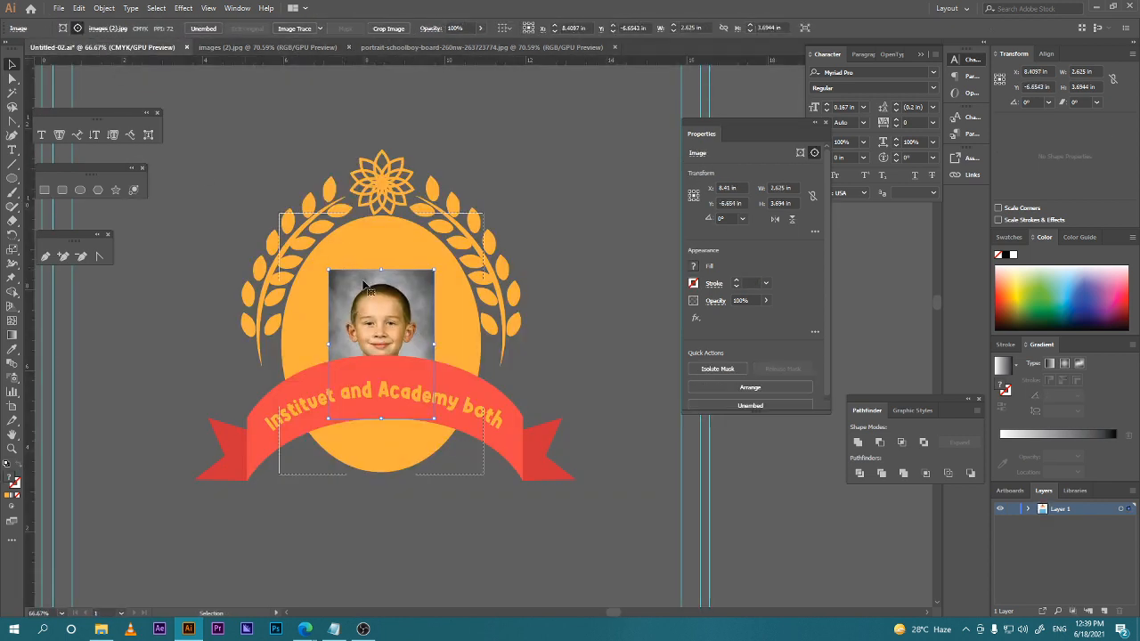
# Switch to the browser to check the Google Meet chat, and return to the badge document in Illustrator.
pyautogui.moveTo(305, 629)
pyautogui.click(241, 585)
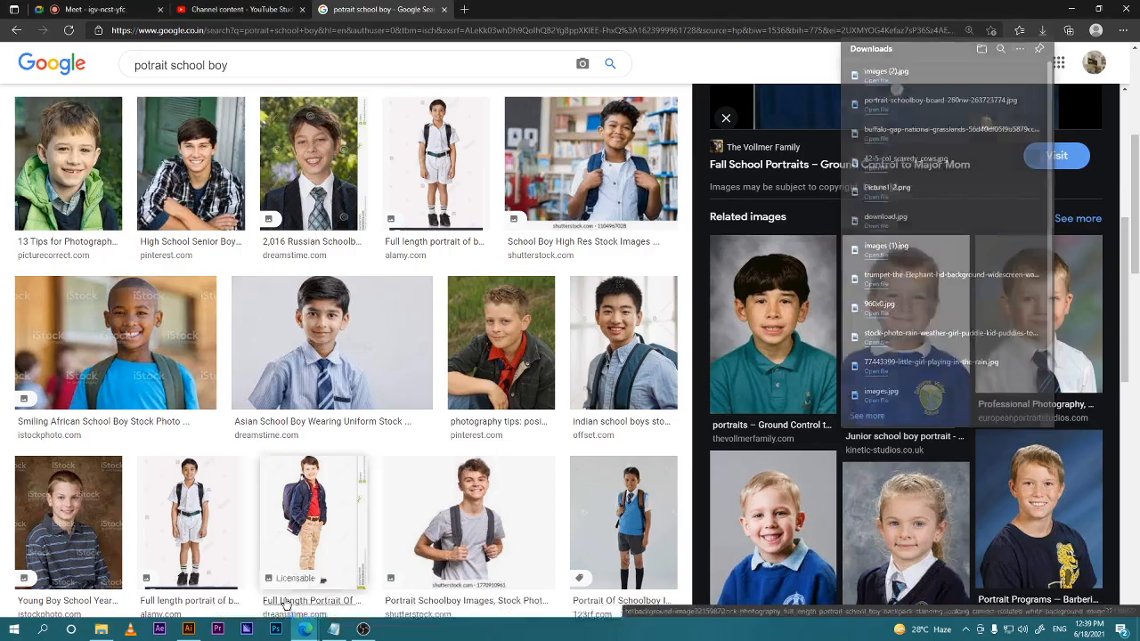
pyautogui.click(294, 9)
pyautogui.click(96, 9)
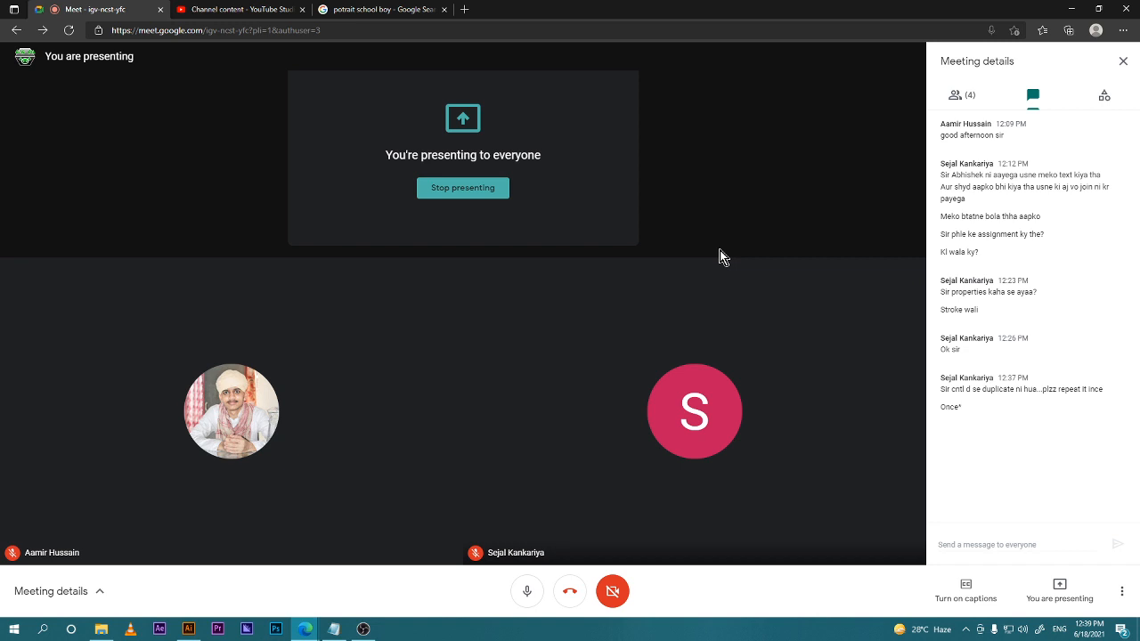
pyautogui.click(188, 629)
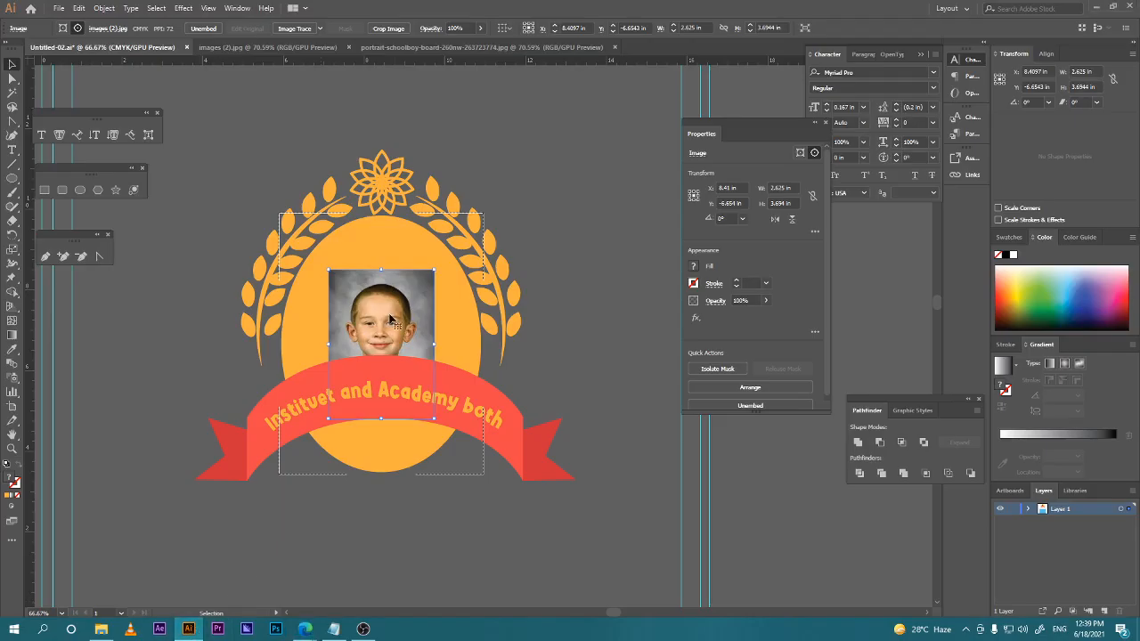
# Draw an upright orange ellipse about 1.28 in wide and 1.85 in high on the empty canvas beside the badge.
pyautogui.moveTo(533, 303); pyautogui.dragTo(478, 348)
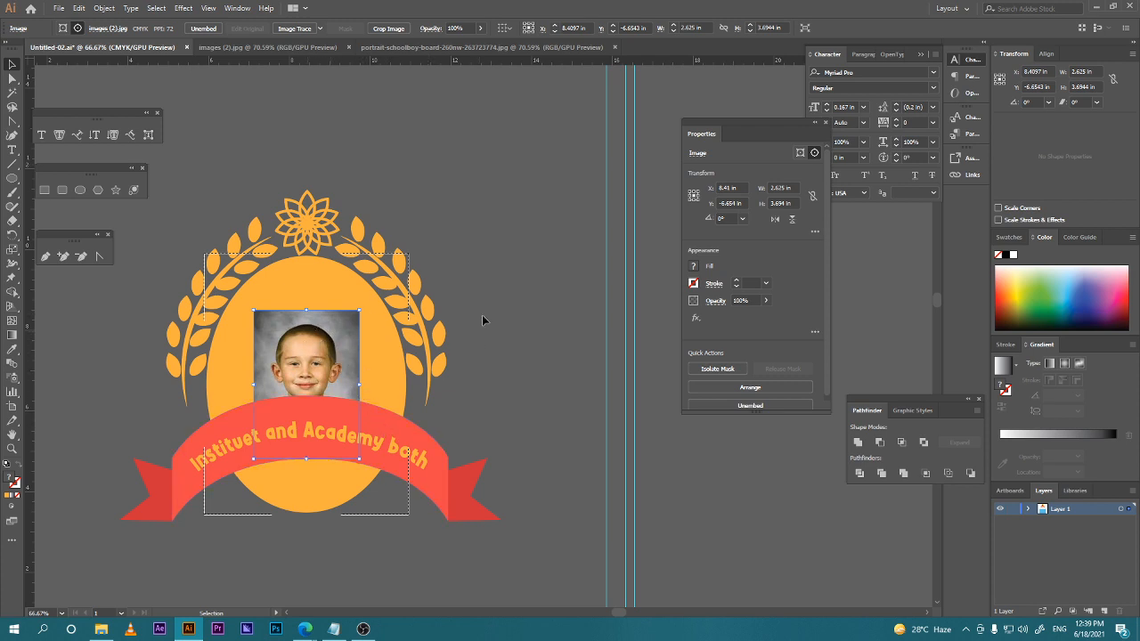
pyautogui.click(481, 164)
pyautogui.moveTo(648, 320); pyautogui.dragTo(239, 329)
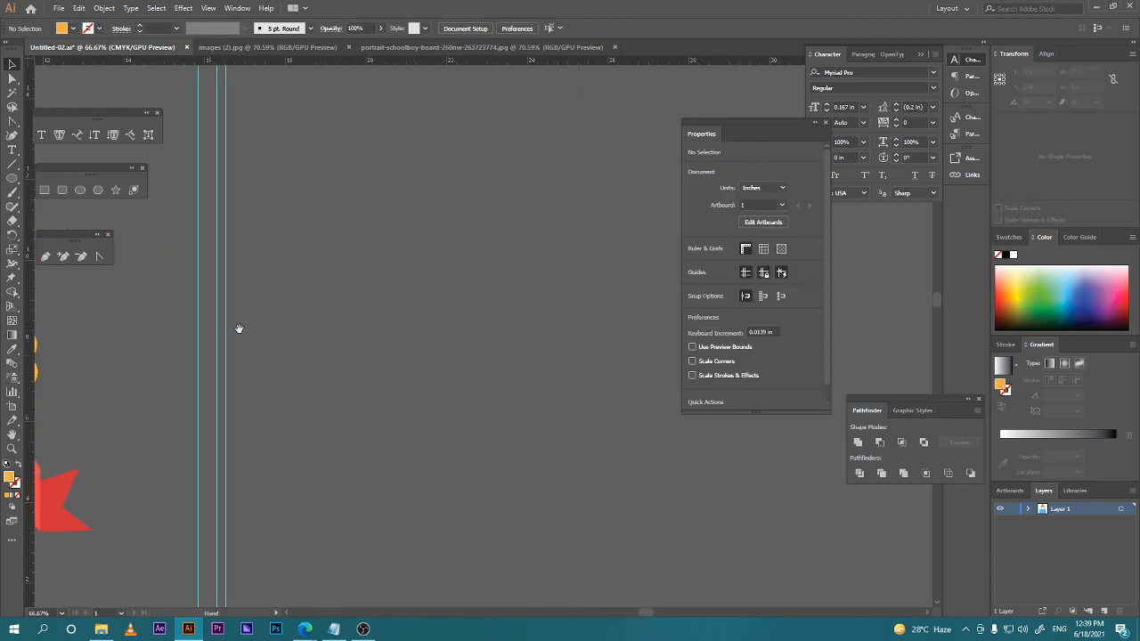
pyautogui.click(12, 178)
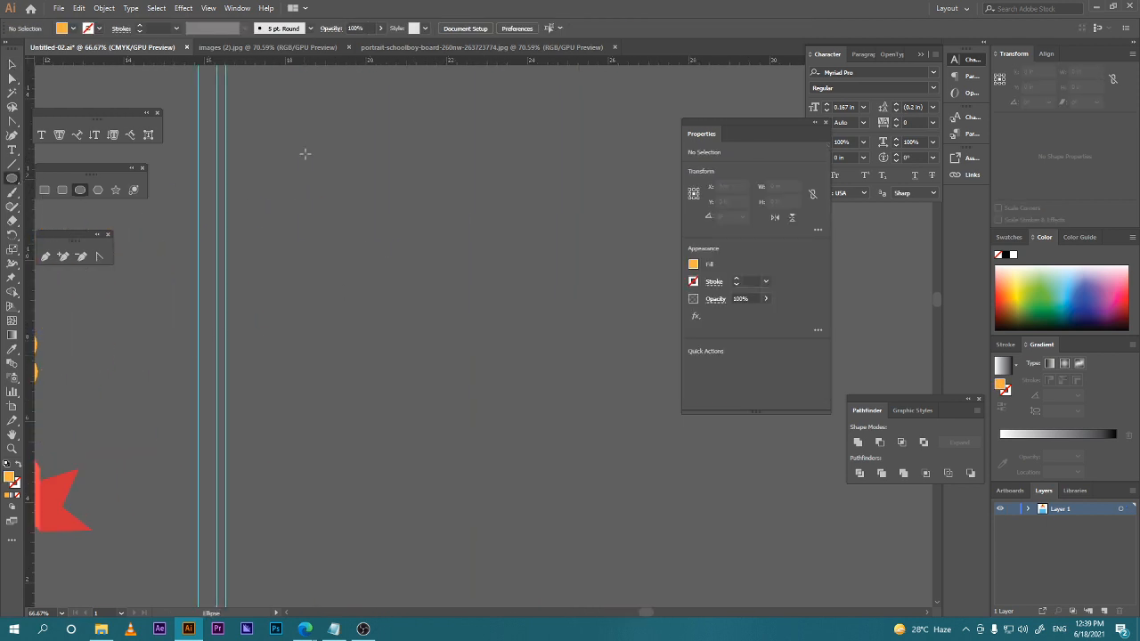
pyautogui.moveTo(305, 153); pyautogui.dragTo(357, 225)
pyautogui.click(12, 64)
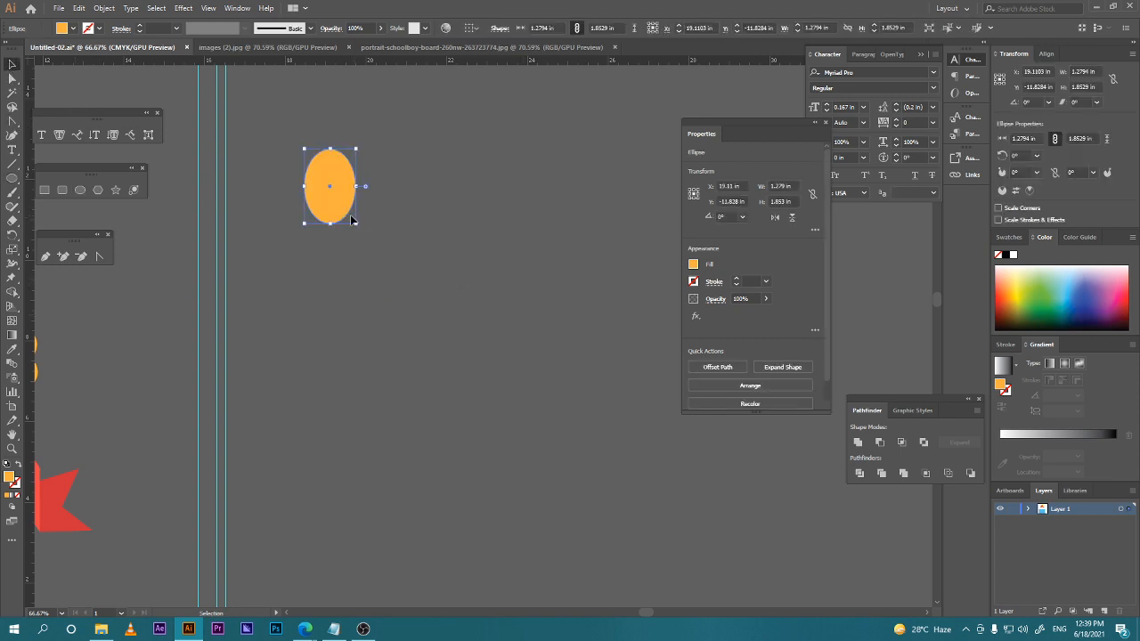
# Rotate a copy of the ellipse about 65° clockwise around its lowest point and repeat the transform four times to form a six-petal flower.
pyautogui.press('r')
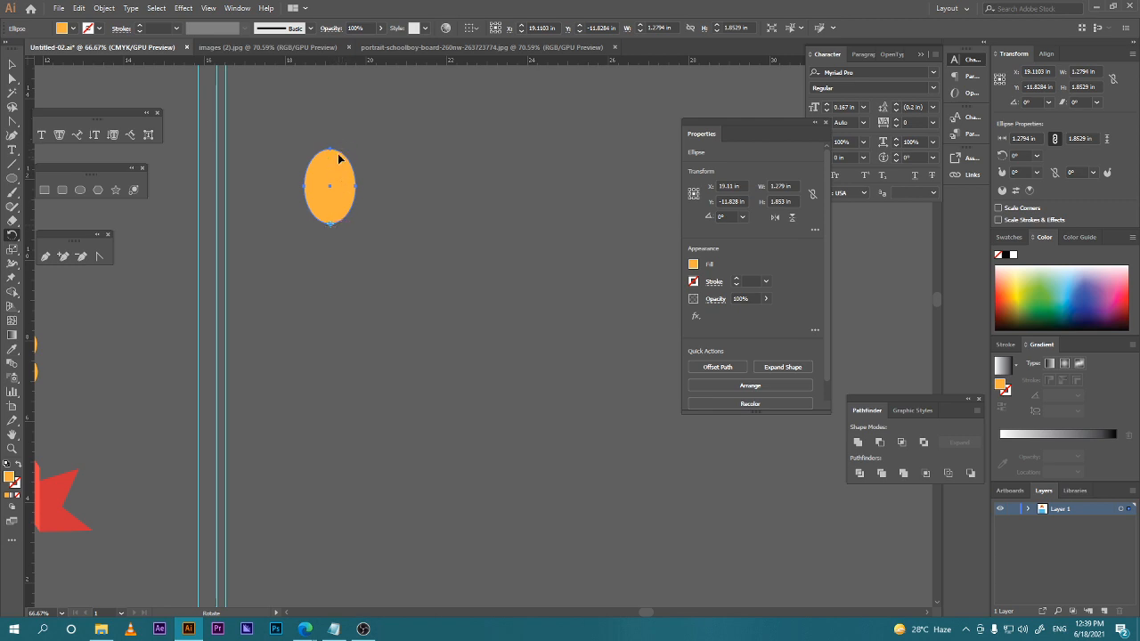
pyautogui.moveTo(339, 152); pyautogui.dragTo(377, 205)
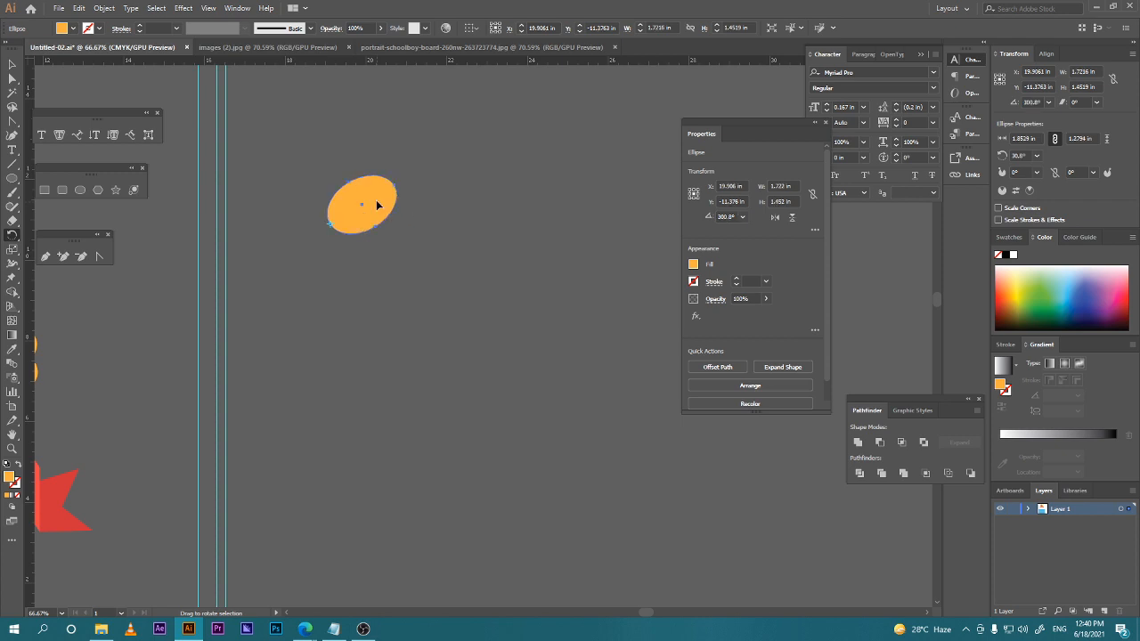
pyautogui.hotkey('ctrl', 'z')
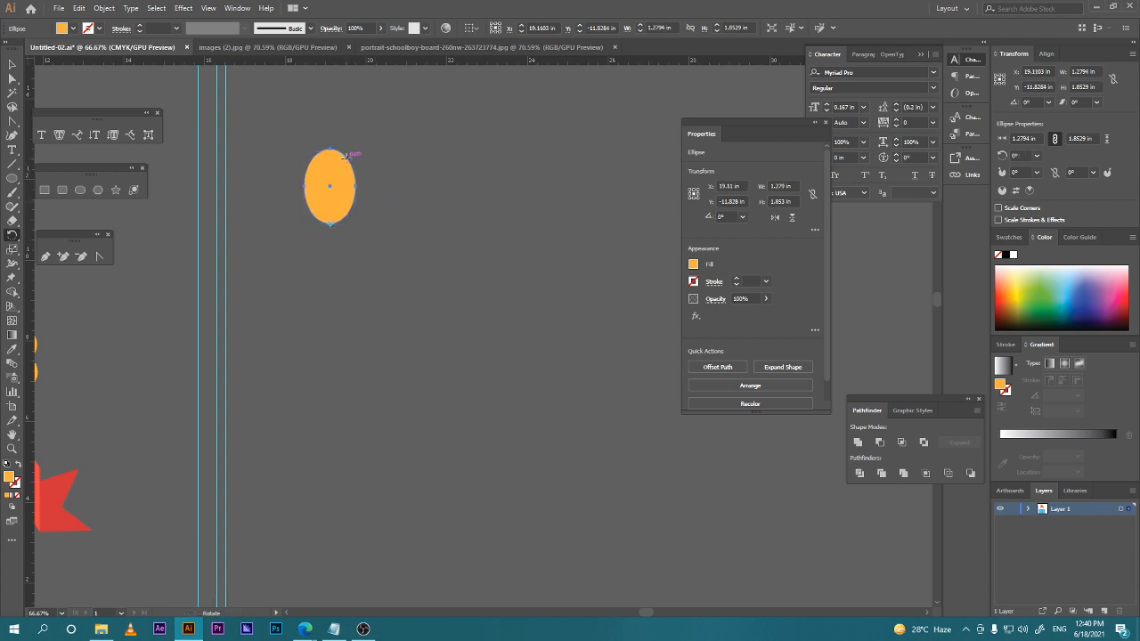
pyautogui.moveTo(345, 156); pyautogui.dragTo(394, 219)
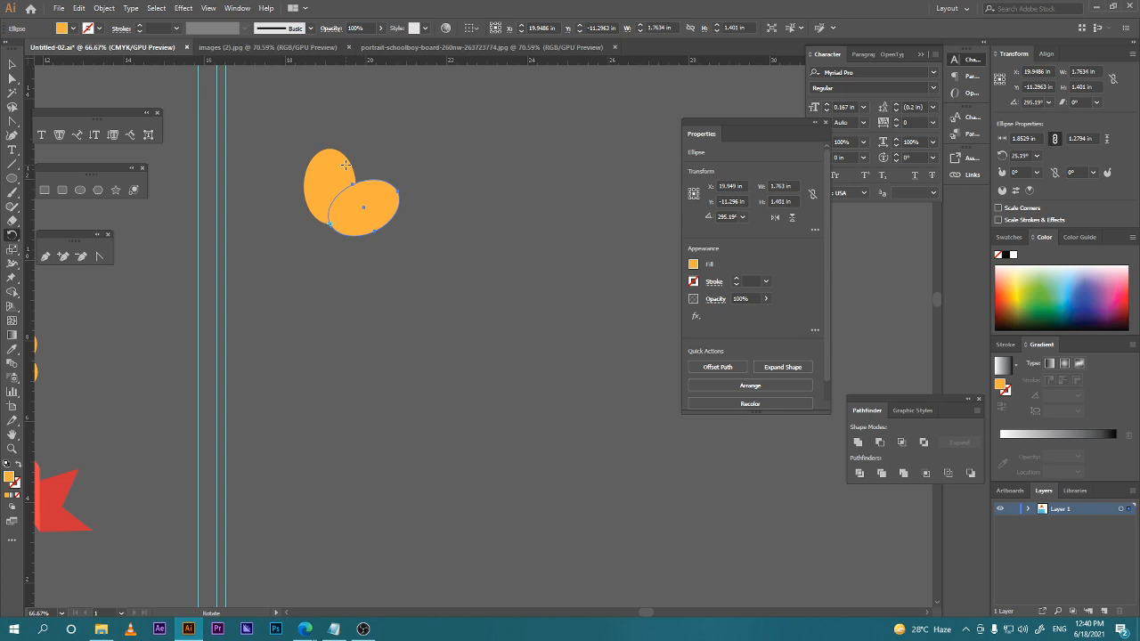
pyautogui.press('v')
pyautogui.hotkey('ctrl', 'd')
pyautogui.hotkey('ctrl', 'd')
pyautogui.hotkey('ctrl', 'd')
pyautogui.hotkey('ctrl', 'd')
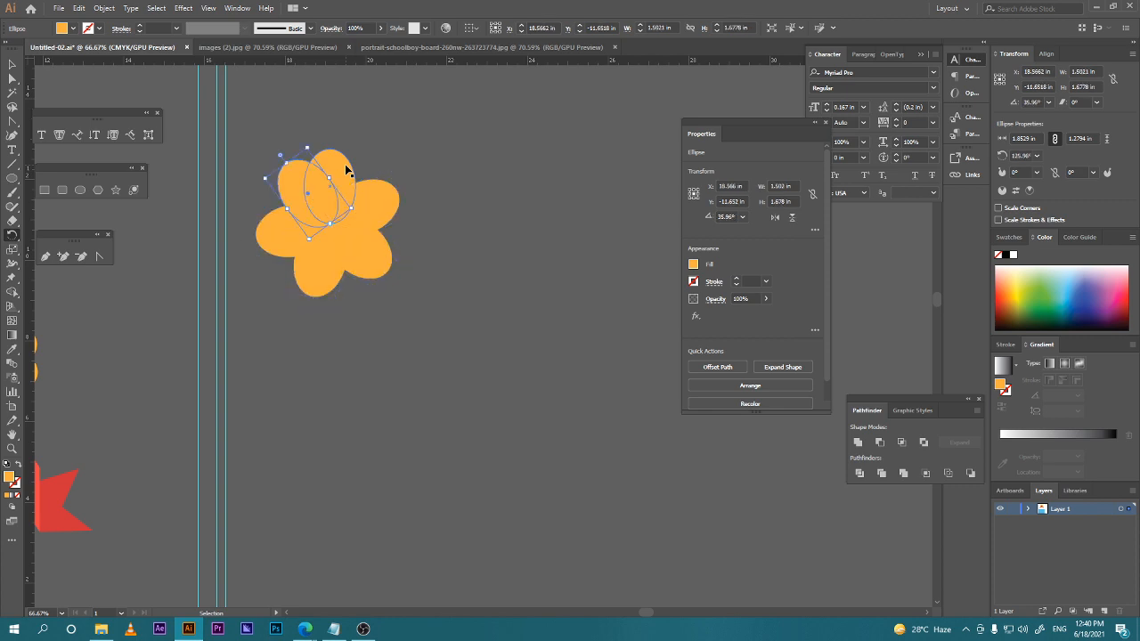
# Shift the flower's upper-left petal slightly and rotate it to 60° to even out the petal spacing.
pyautogui.press('r')
pyautogui.press('v')
pyautogui.click(402, 345)
pyautogui.click(333, 224)
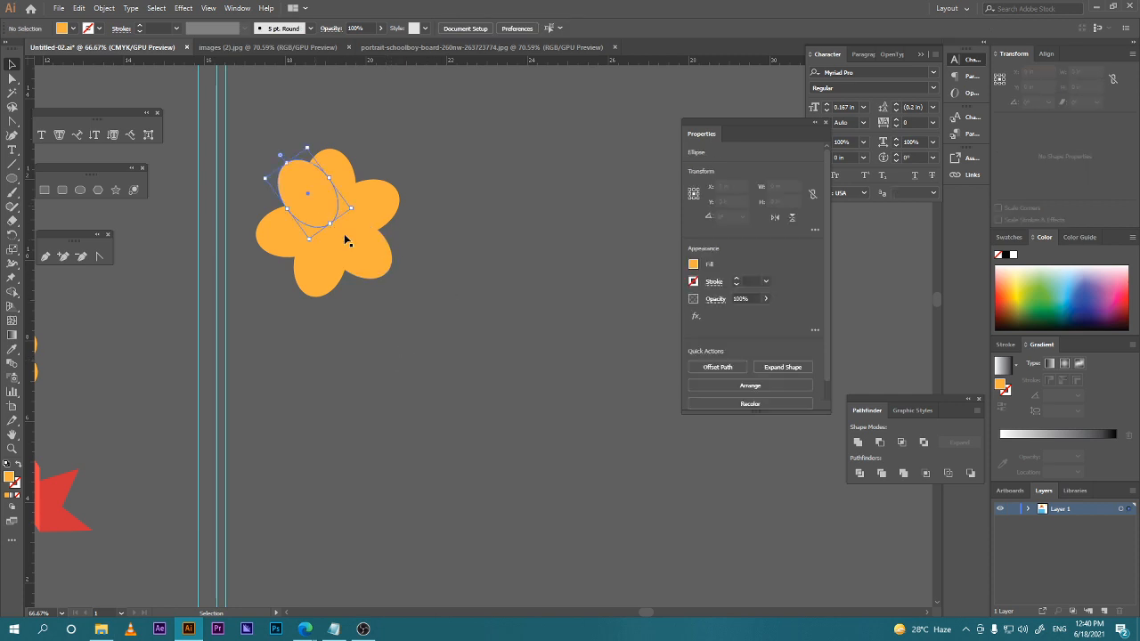
pyautogui.moveTo(317, 225); pyautogui.dragTo(312, 225)
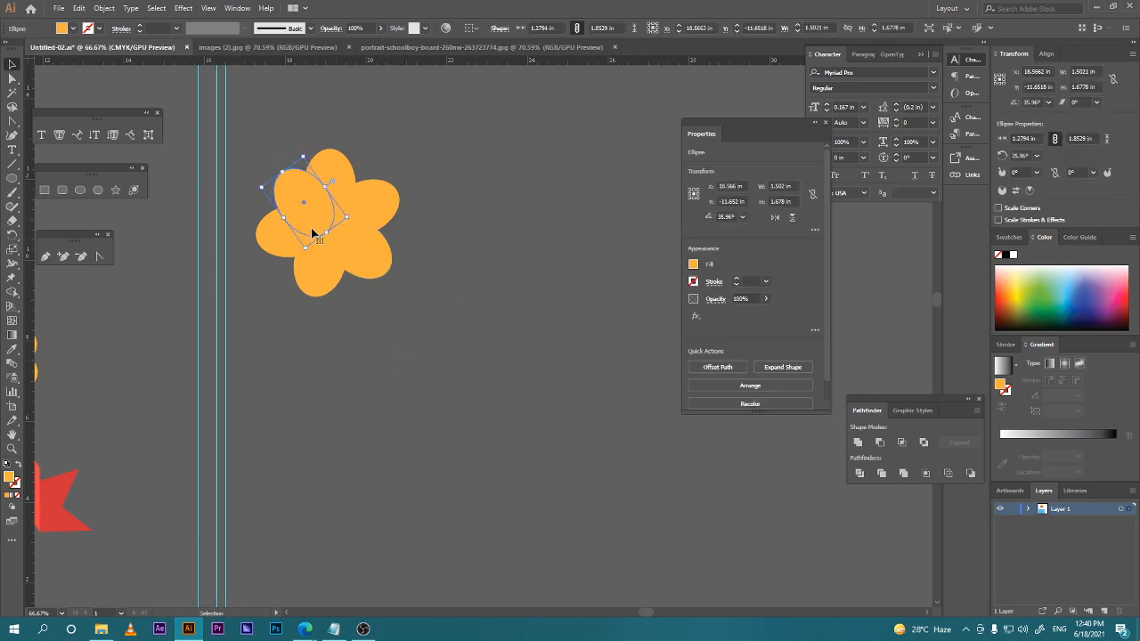
pyautogui.click(293, 149)
pyautogui.click(298, 189)
pyautogui.moveTo(300, 158); pyautogui.dragTo(284, 160)
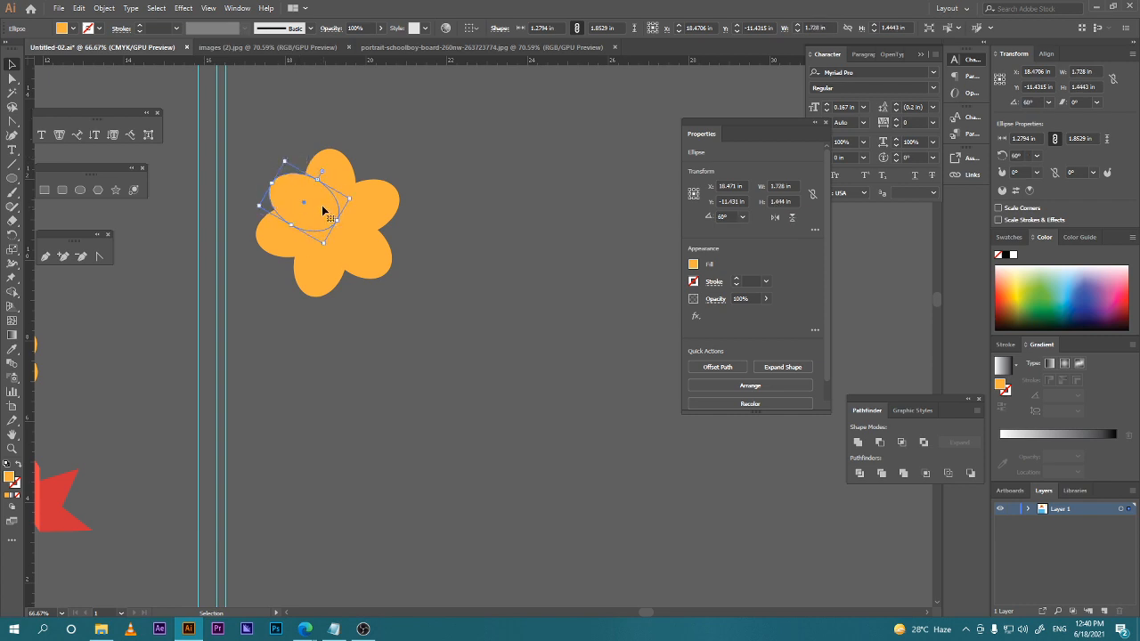
pyautogui.click(433, 397)
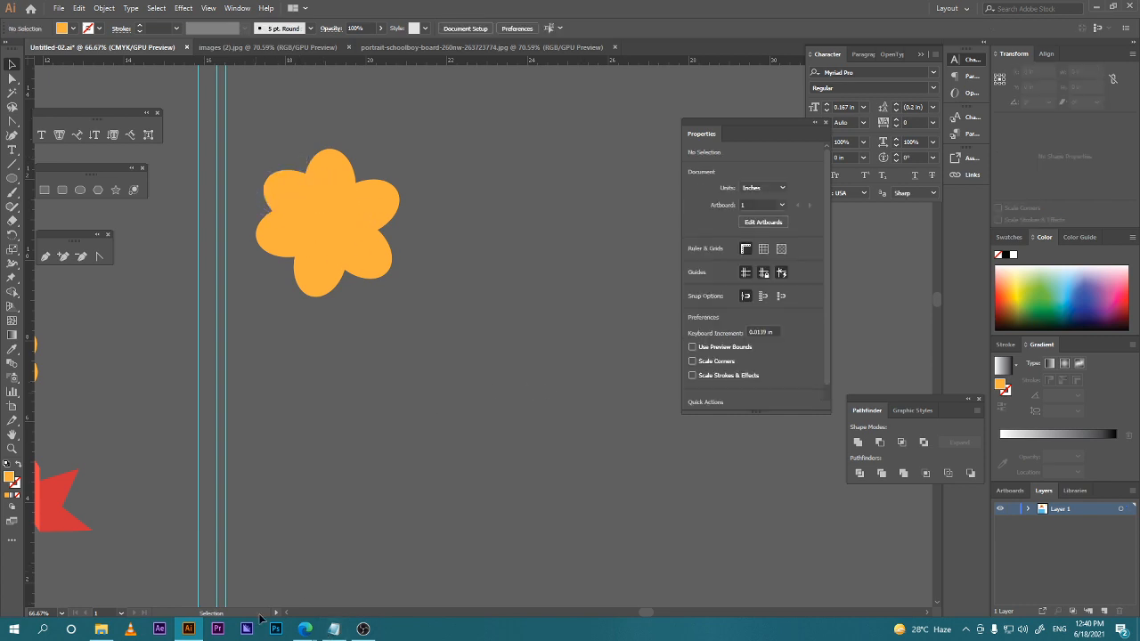
# Switch to the browser to read the Google Meet chat, and return to the flower in Illustrator.
pyautogui.moveTo(306, 629)
pyautogui.click(324, 539)
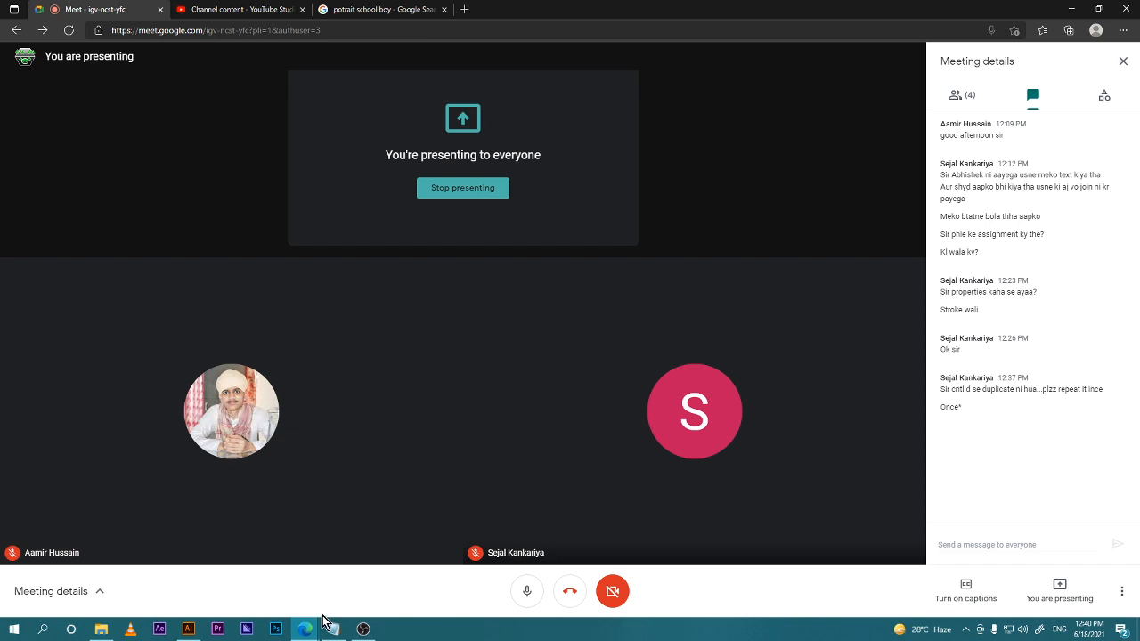
pyautogui.click(194, 631)
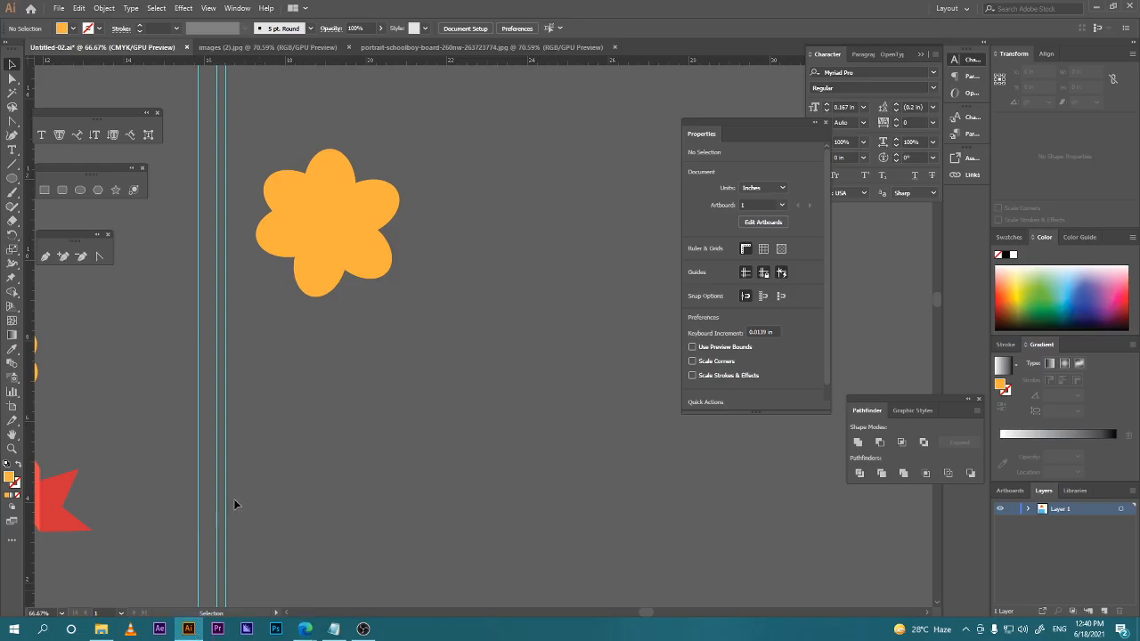
# Copy the flower's lower-right petal diagonally outward and repeat the transform twice to make a row of three loose ellipses.
pyautogui.click(392, 265)
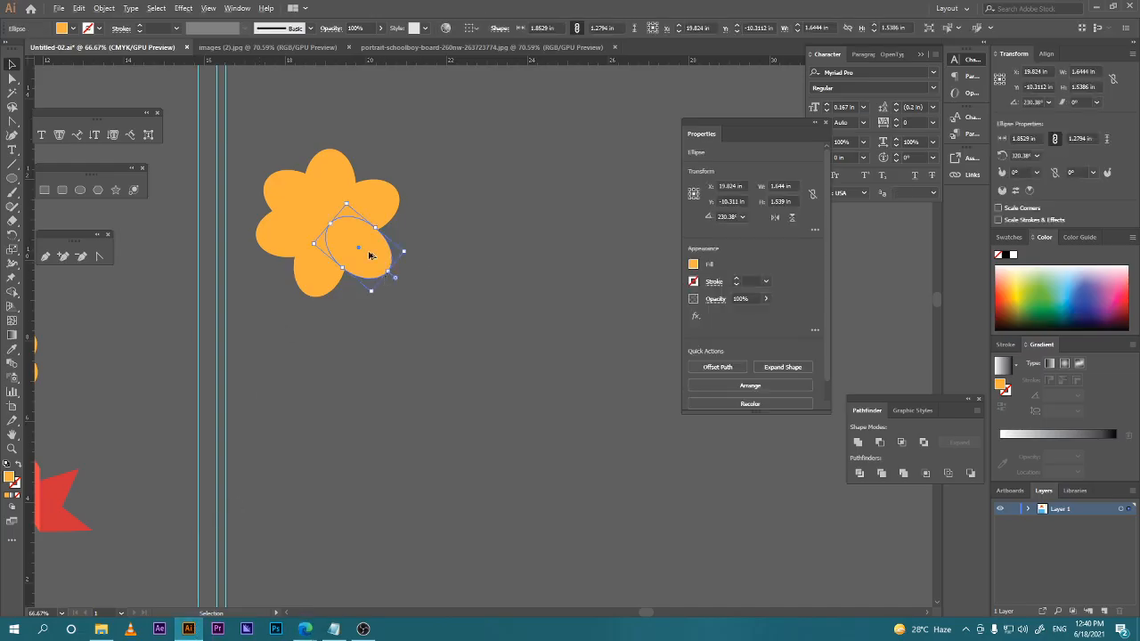
pyautogui.moveTo(370, 256); pyautogui.dragTo(475, 330)
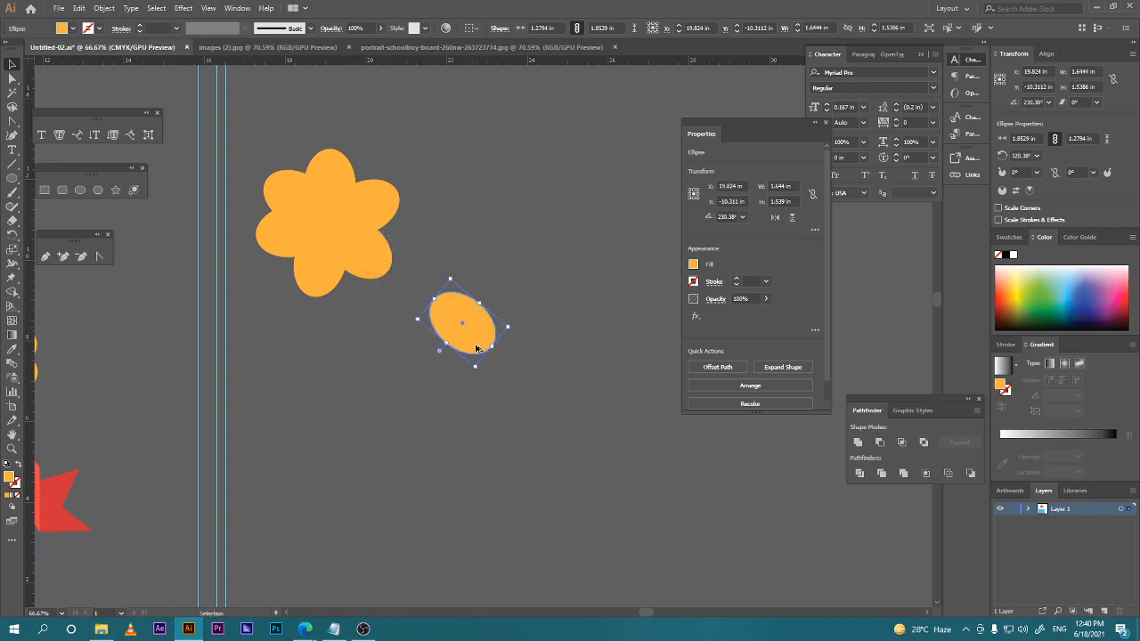
pyautogui.hotkey('ctrl', 'd')
pyautogui.hotkey('ctrl', 'd')
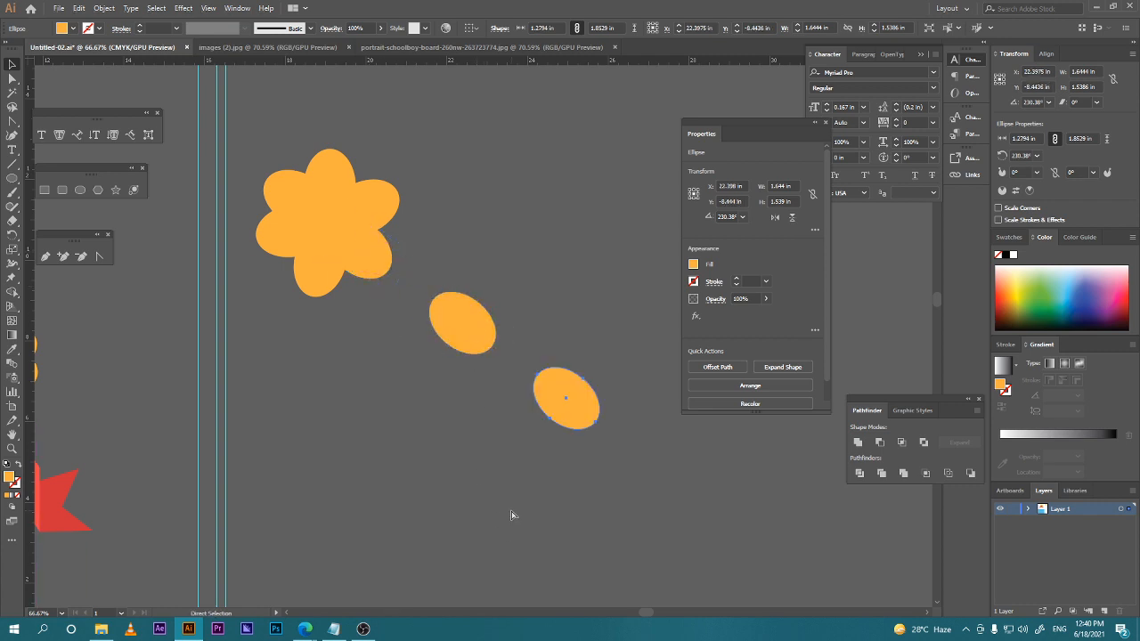
pyautogui.click(488, 512)
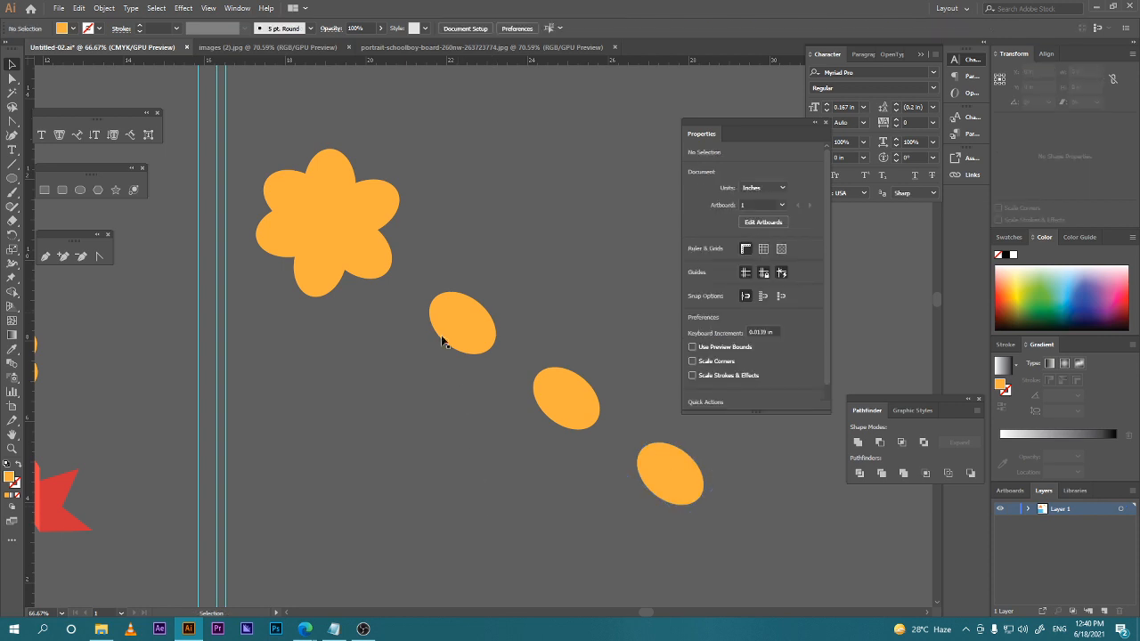
# Delete the three loose ellipses beside the flower.
pyautogui.moveTo(432, 303); pyautogui.dragTo(522, 463)
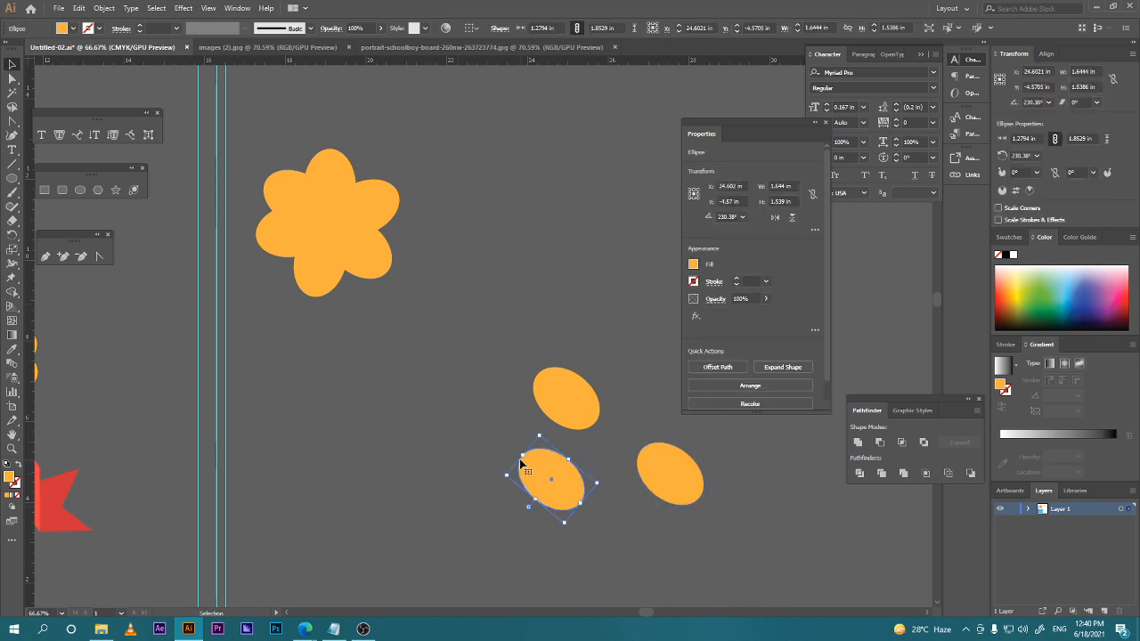
pyautogui.press('Delete')
pyautogui.click(551, 418)
pyautogui.press('Delete')
pyautogui.click(639, 474)
pyautogui.press('Delete')
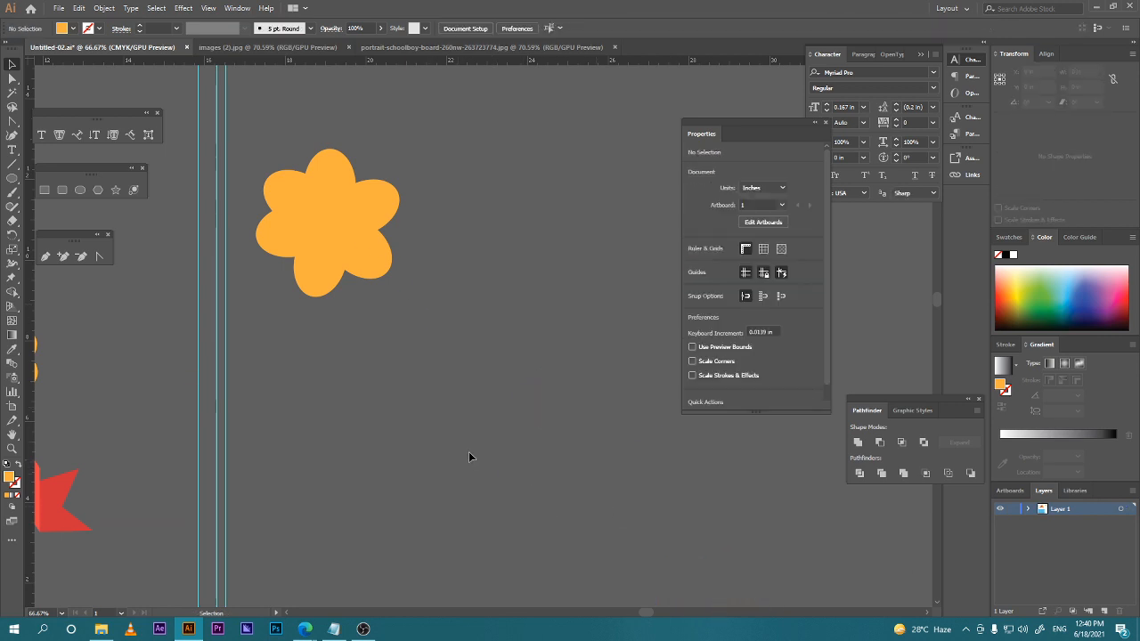
# Group the six petals of the flower and move the group farther away from the badge.
pyautogui.scroll(-4, 481, 332)
pyautogui.scroll(2, 481, 321)
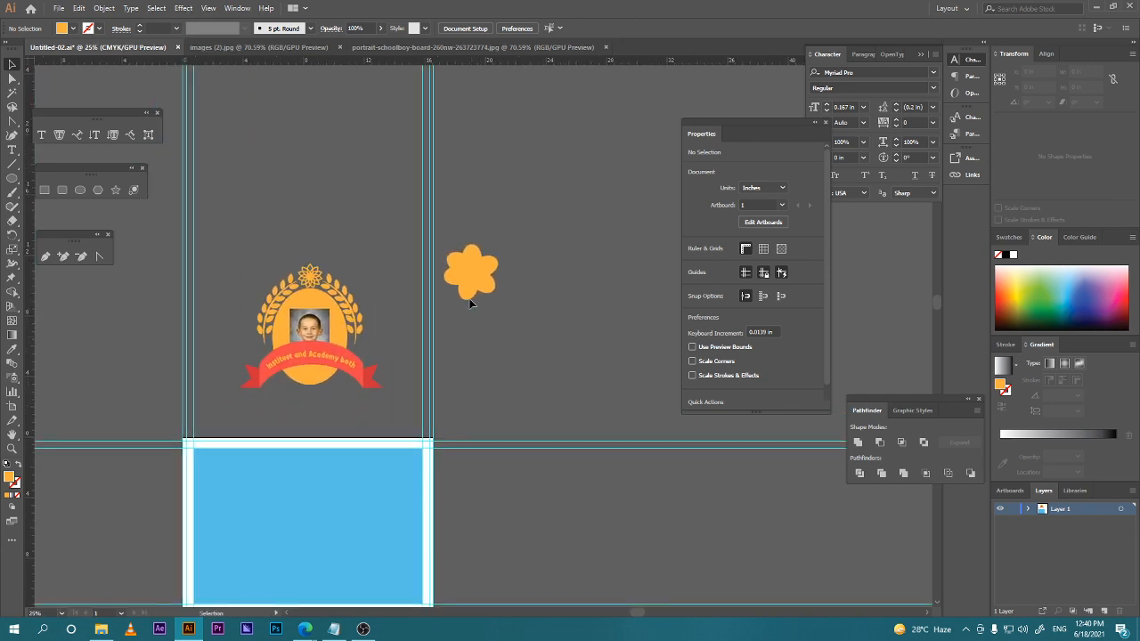
pyautogui.click(471, 297)
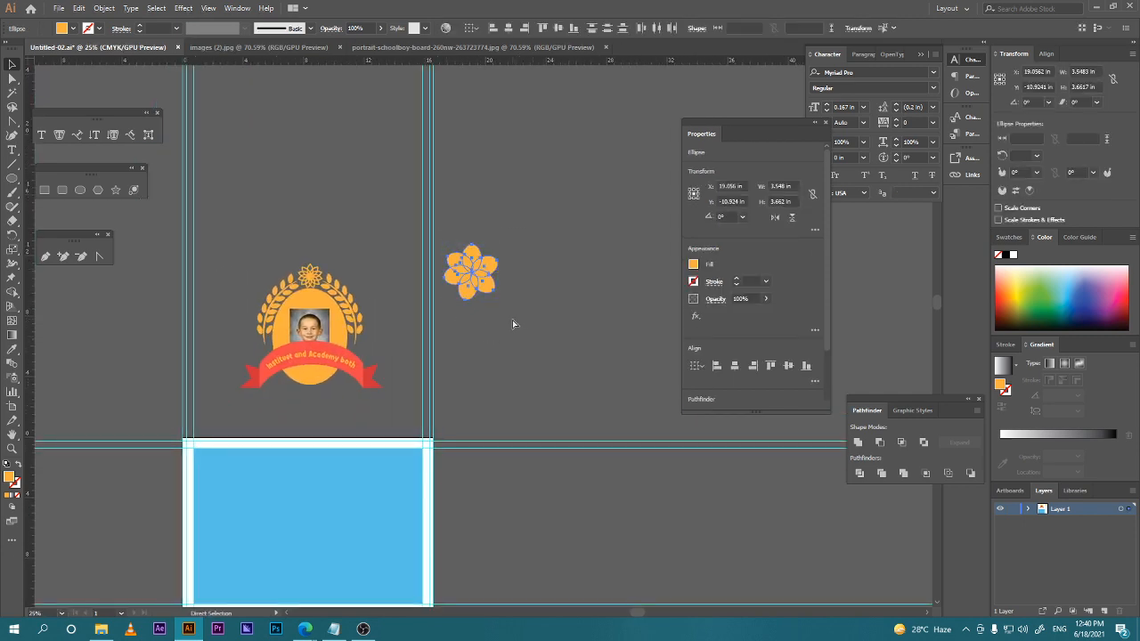
pyautogui.hotkey('ctrl', 'g')
pyautogui.click(519, 329)
pyautogui.moveTo(482, 274); pyautogui.dragTo(574, 247)
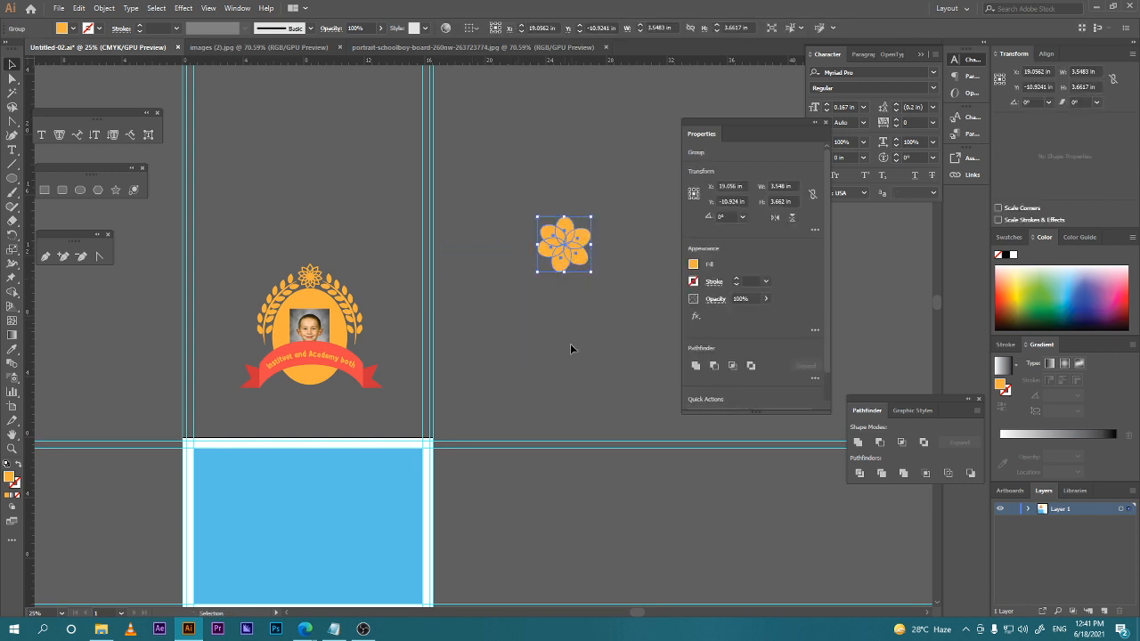
pyautogui.click(570, 348)
# Check the Google Meet chat in the browser once more and return to the badge in Illustrator.
pyautogui.moveTo(523, 364); pyautogui.dragTo(547, 255)
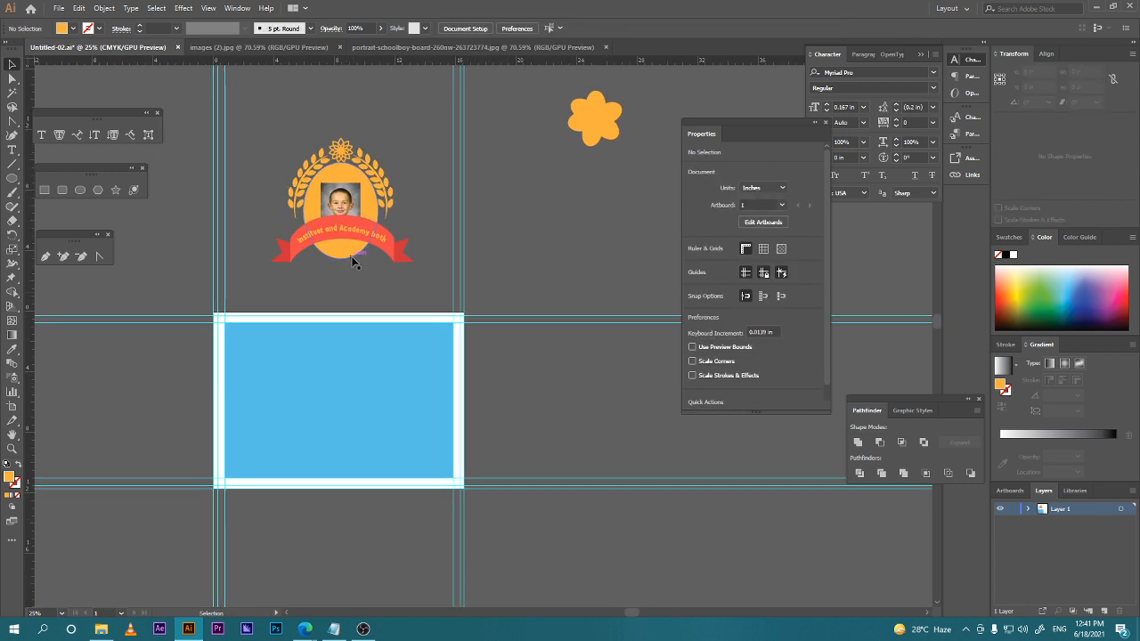
pyautogui.scroll(4, 353, 258)
pyautogui.moveTo(357, 266); pyautogui.dragTo(396, 490)
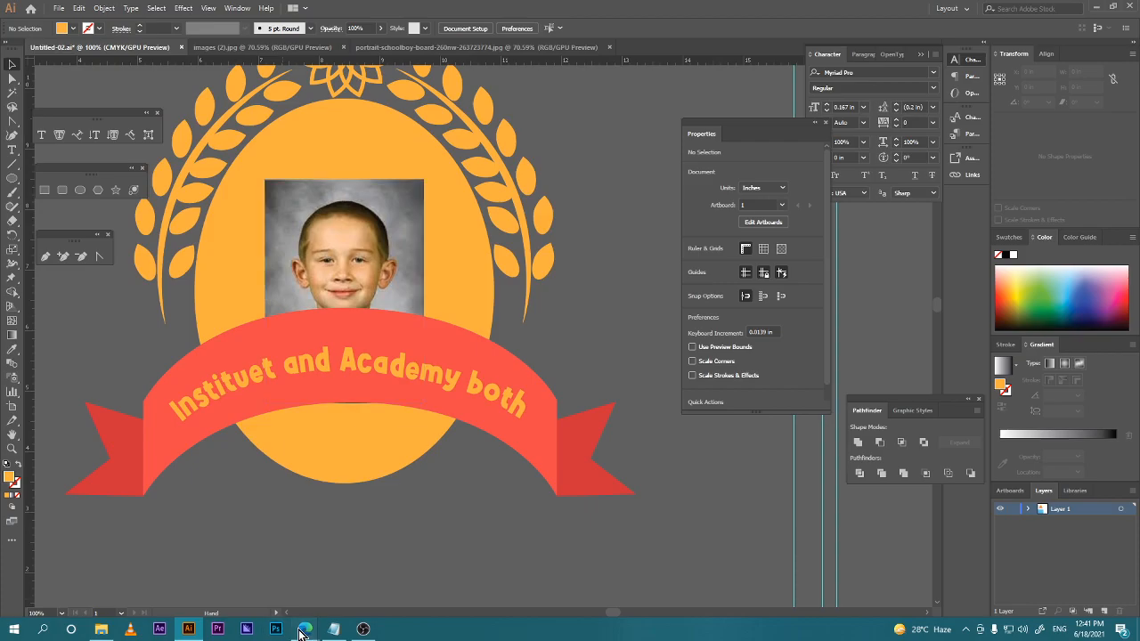
pyautogui.click(302, 631)
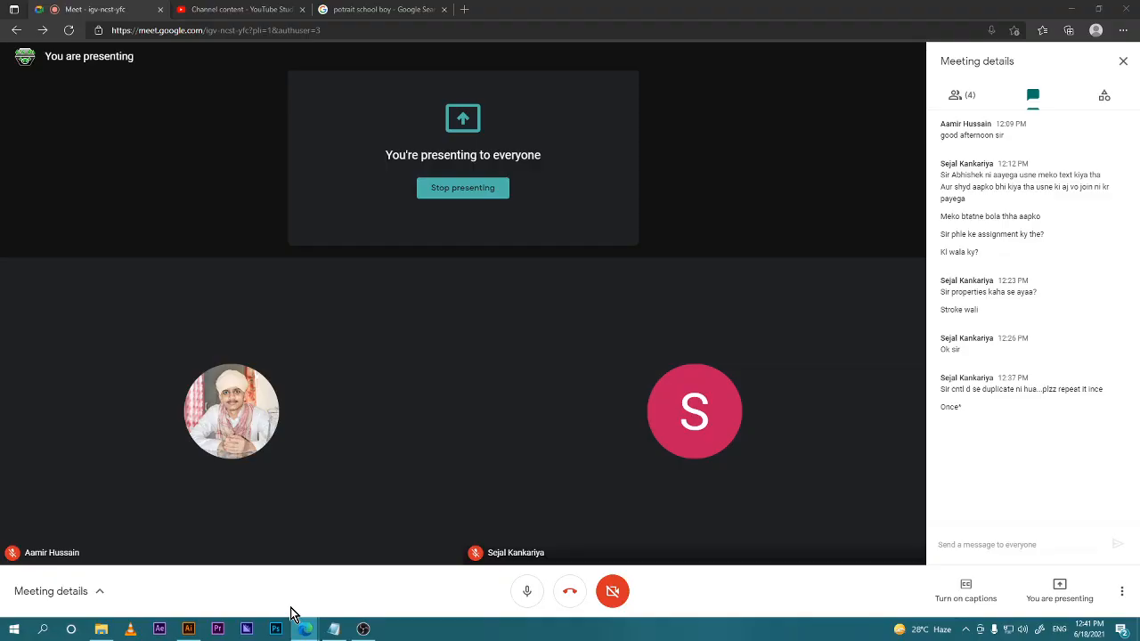
pyautogui.click(187, 629)
# Isolate the badge's clip group and reposition the boy portrait near the centre of the orange ellipse.
pyautogui.click(301, 269)
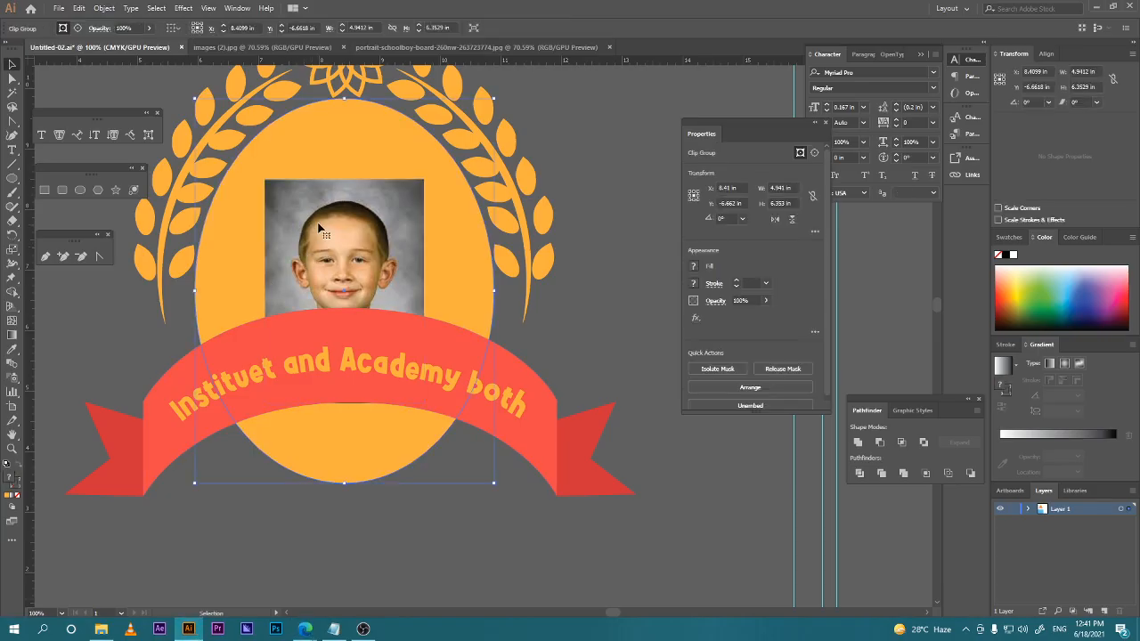
pyautogui.doubleClick(340, 238)
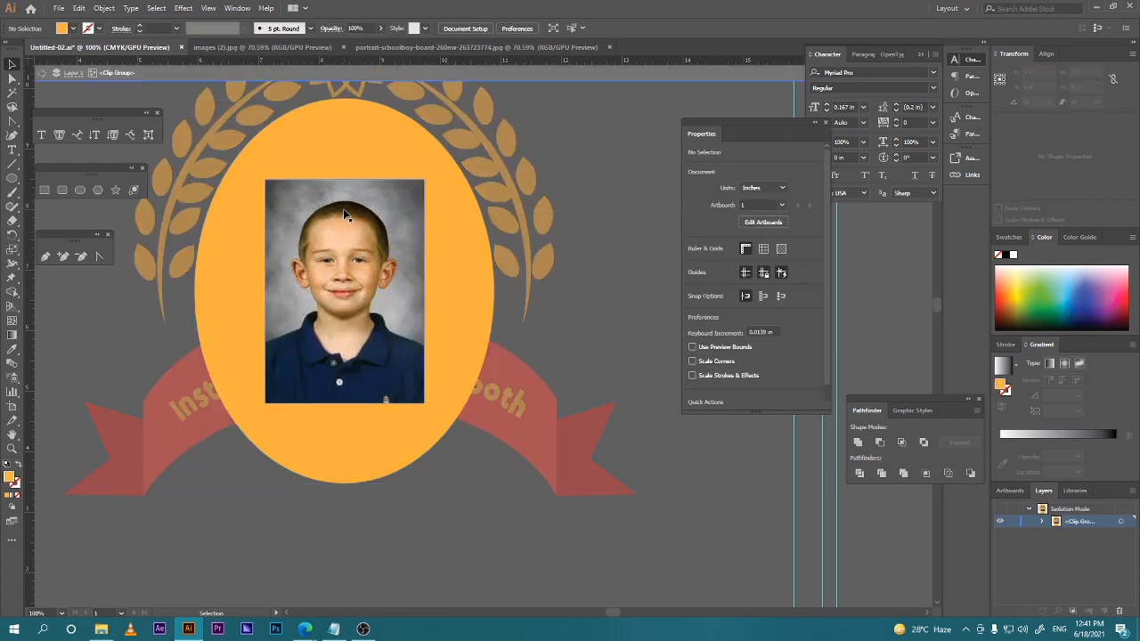
pyautogui.moveTo(355, 258); pyautogui.dragTo(453, 199)
pyautogui.moveTo(426, 259); pyautogui.dragTo(363, 312)
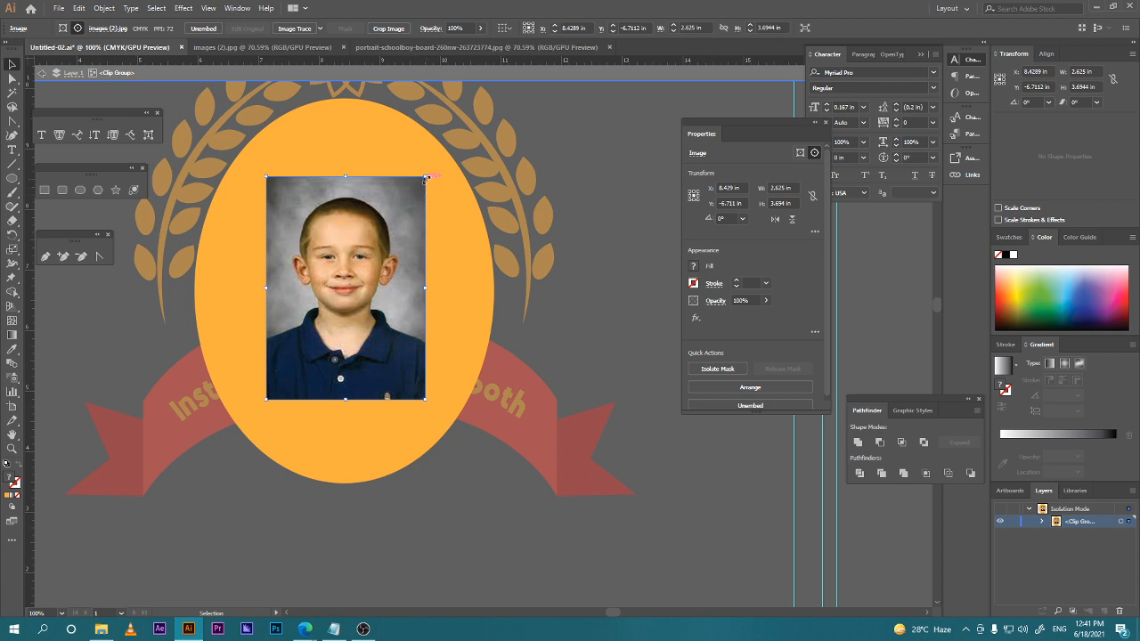
# Enlarge the boy portrait proportionally to about 5.07 in by 7.13 in and position it over the orange ellipse.
pyautogui.moveTo(425, 177); pyautogui.dragTo(470, 242)
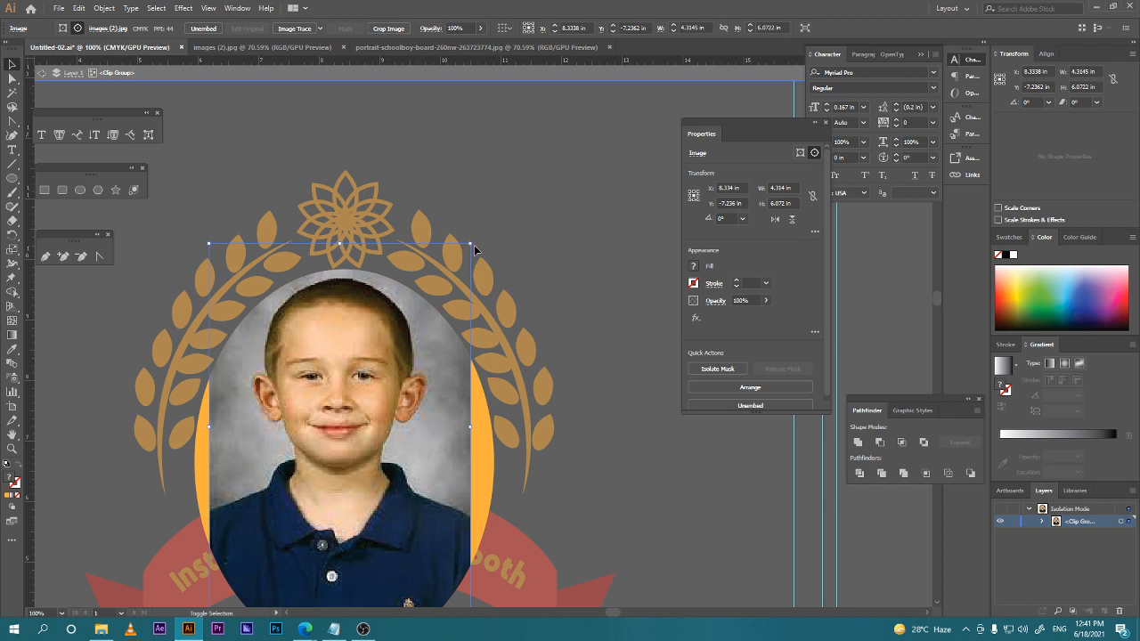
pyautogui.moveTo(473, 245); pyautogui.dragTo(483, 233)
pyautogui.moveTo(376, 429); pyautogui.dragTo(353, 435)
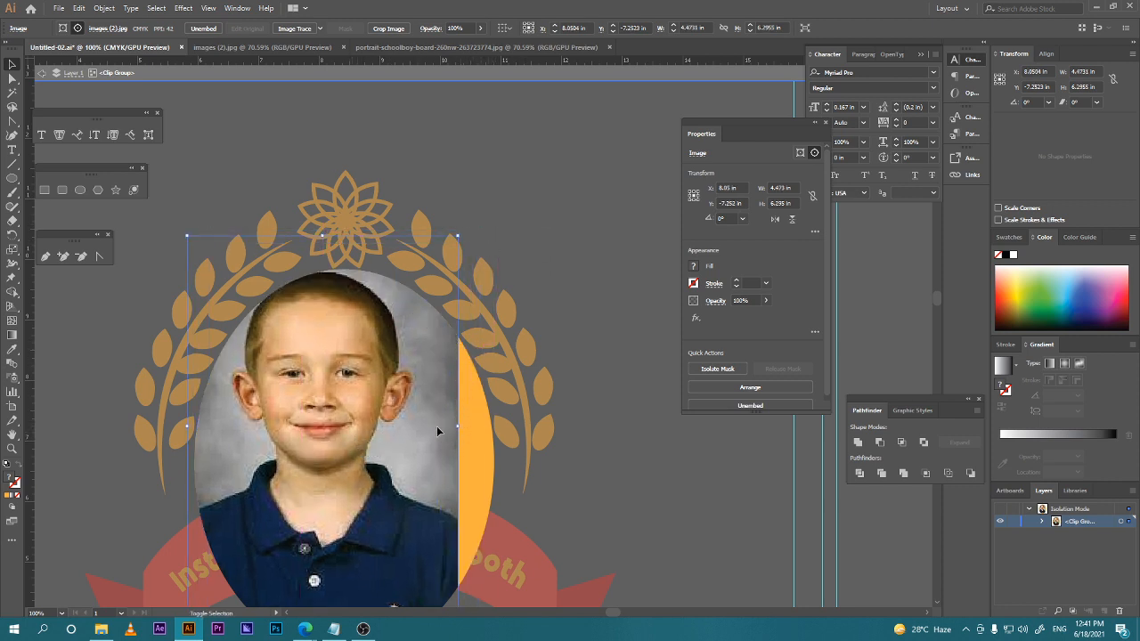
pyautogui.moveTo(456, 238); pyautogui.dragTo(495, 186)
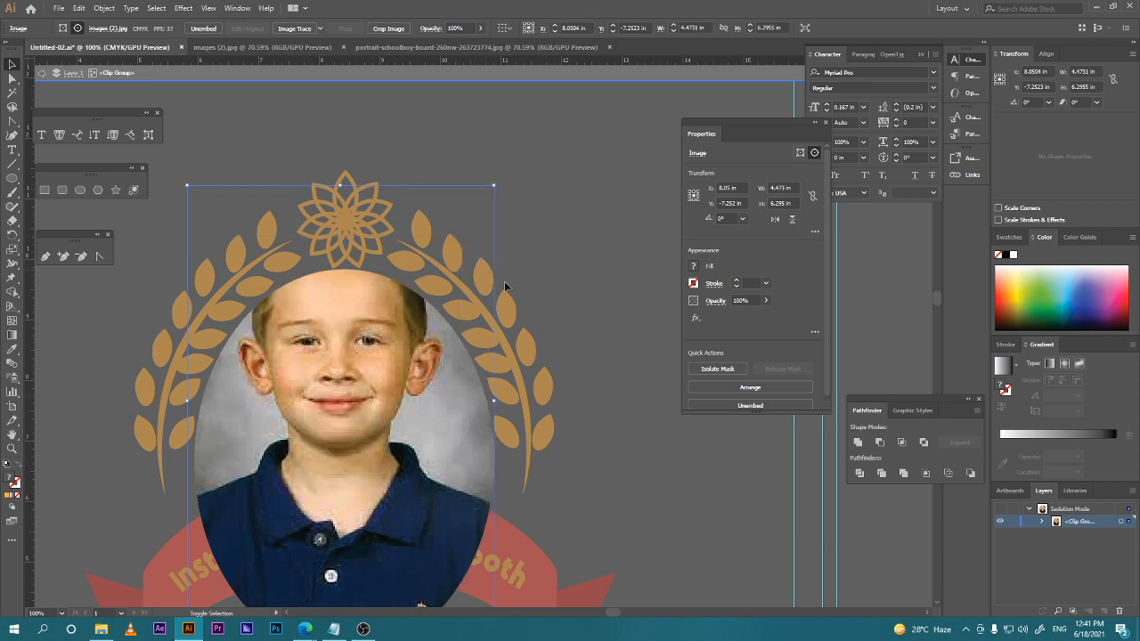
pyautogui.moveTo(455, 300); pyautogui.dragTo(474, 171)
pyautogui.moveTo(399, 311); pyautogui.dragTo(406, 374)
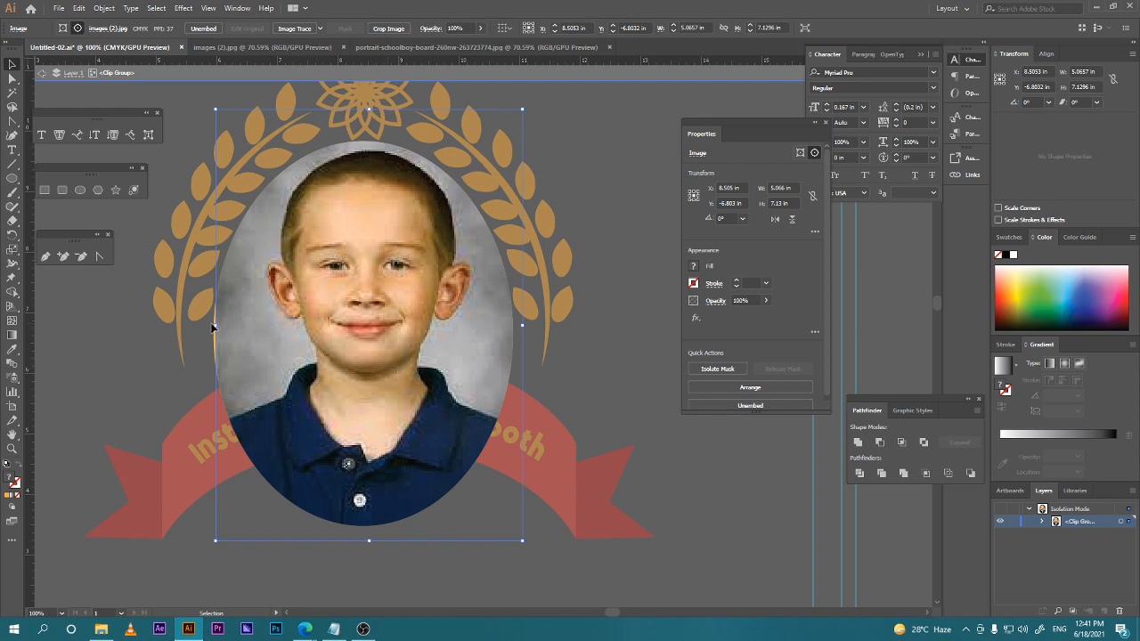
# Stretch the portrait sideways to about 5.74 in wide so it covers the whole ellipse, and exit isolation mode.
pyautogui.moveTo(214, 328); pyautogui.dragTo(195, 326)
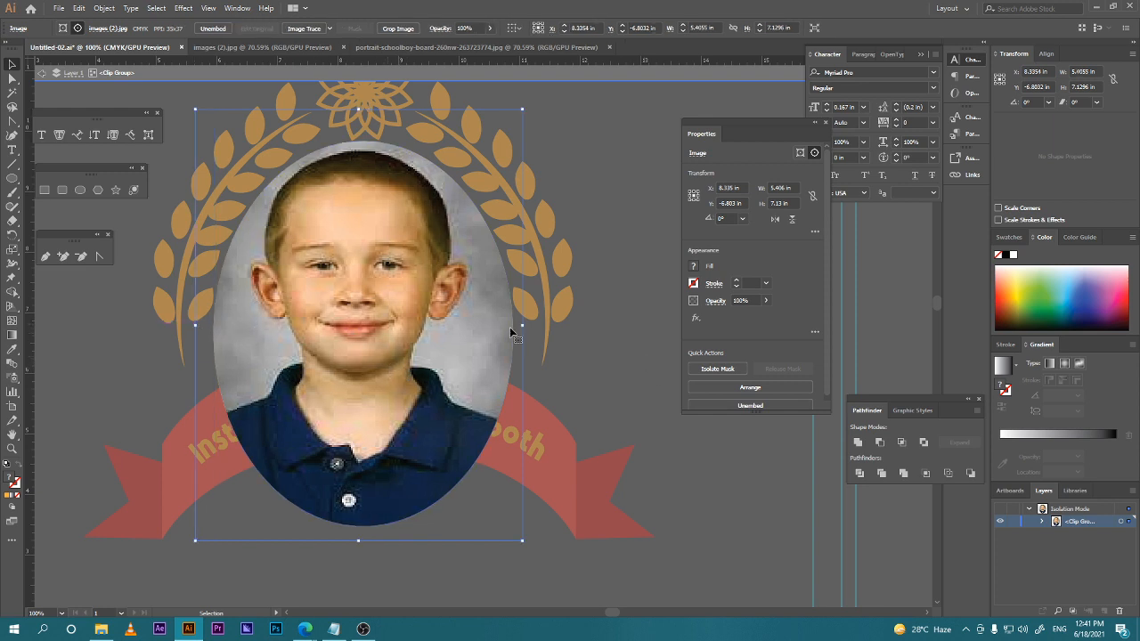
pyautogui.moveTo(524, 325); pyautogui.dragTo(543, 326)
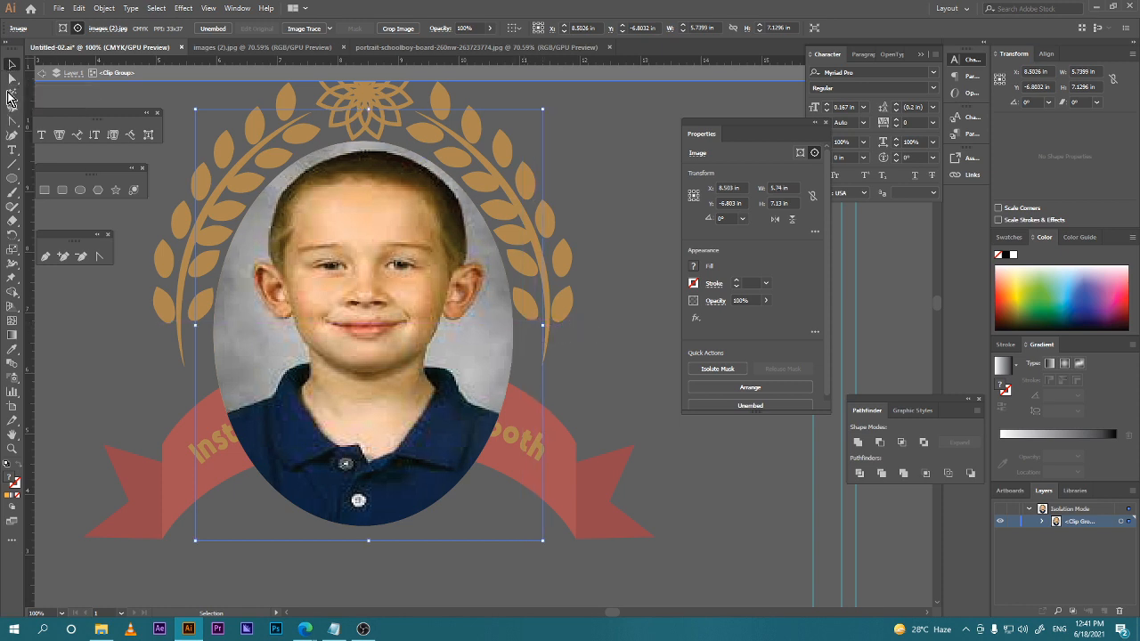
pyautogui.click(12, 80)
pyautogui.click(13, 64)
pyautogui.doubleClick(104, 335)
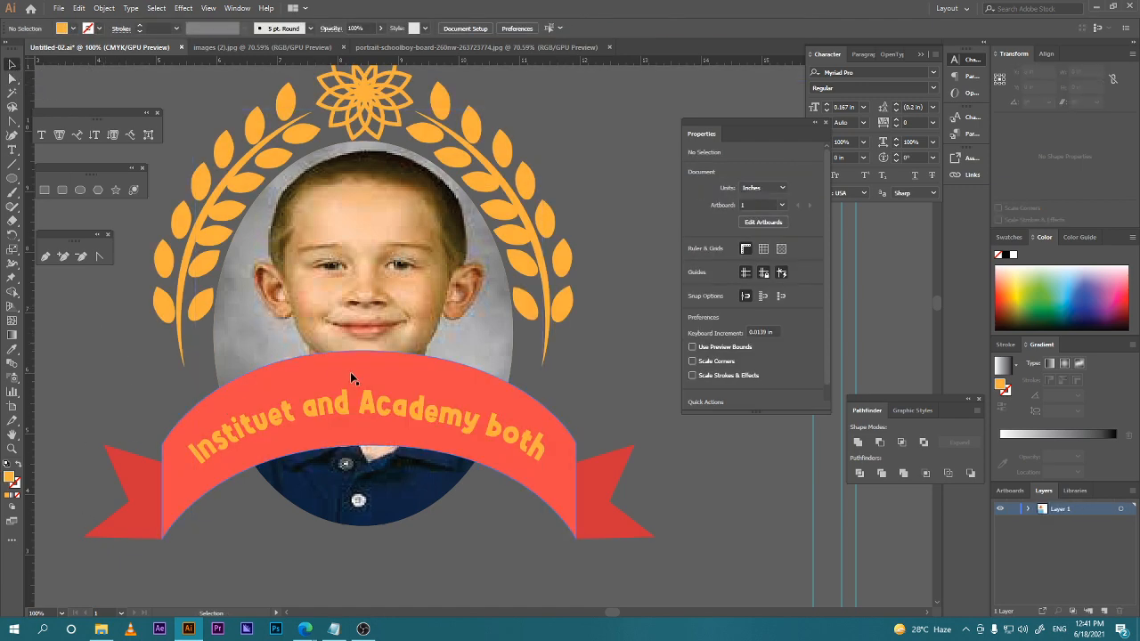
# Reposition the boy's portrait horizontally inside its oval clipping mask so the face sits centred within the laurel wreath.
pyautogui.scroll(-5, 350, 372)
pyautogui.scroll(3, 423, 397)
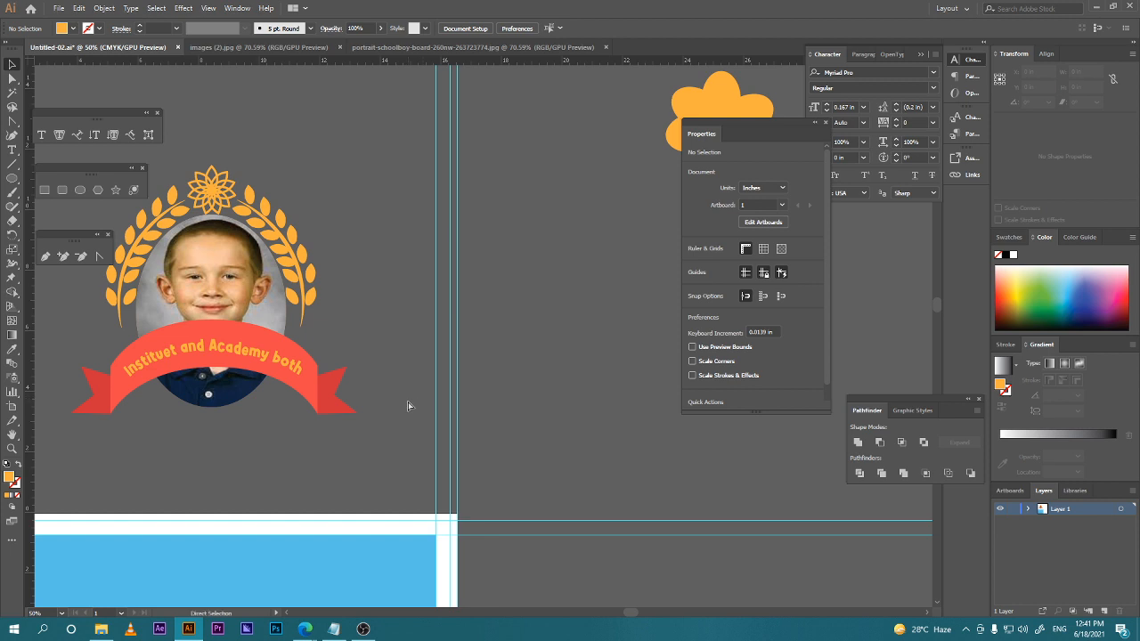
pyautogui.hotkey('ctrl', 'z')
pyautogui.doubleClick(421, 368)
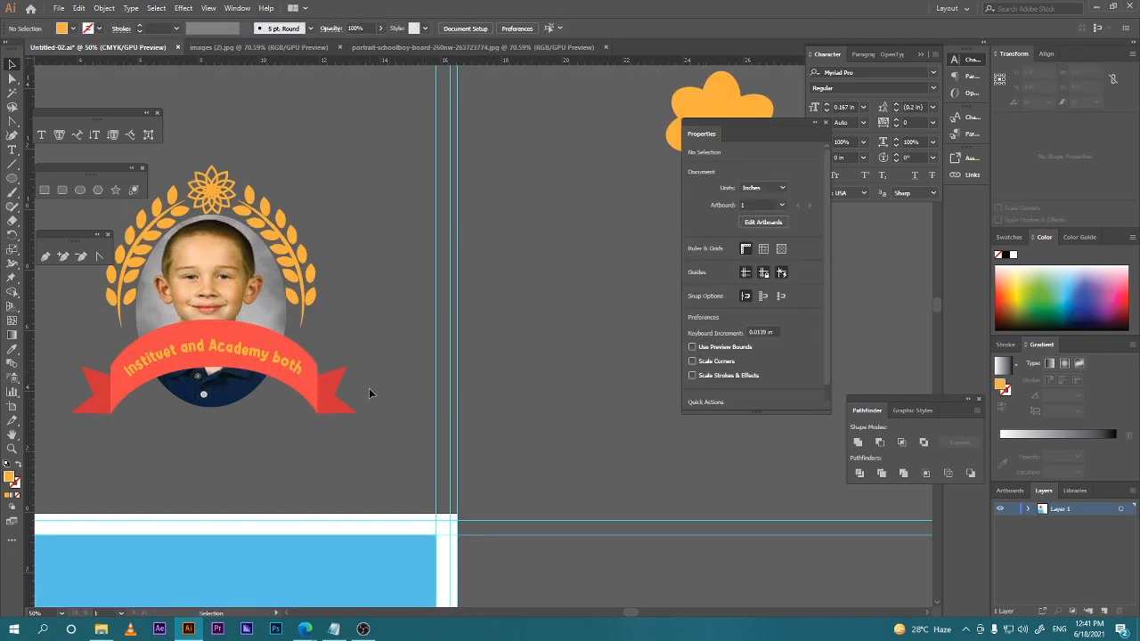
pyautogui.moveTo(369, 343); pyautogui.dragTo(449, 356)
pyautogui.doubleClick(287, 406)
pyautogui.click(314, 311)
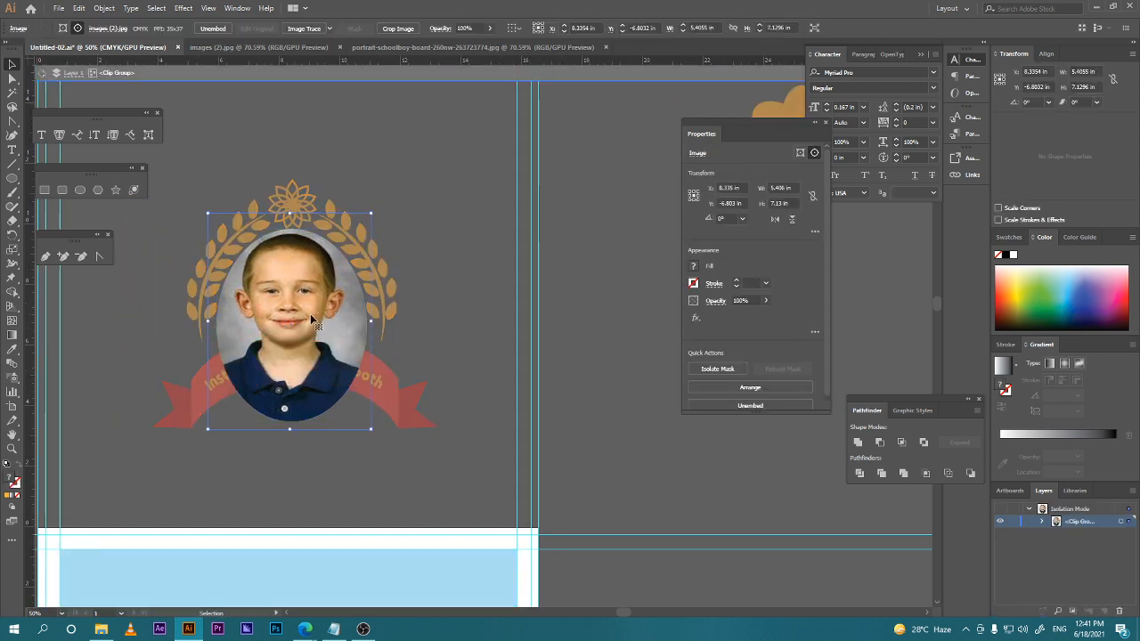
pyautogui.doubleClick(446, 364)
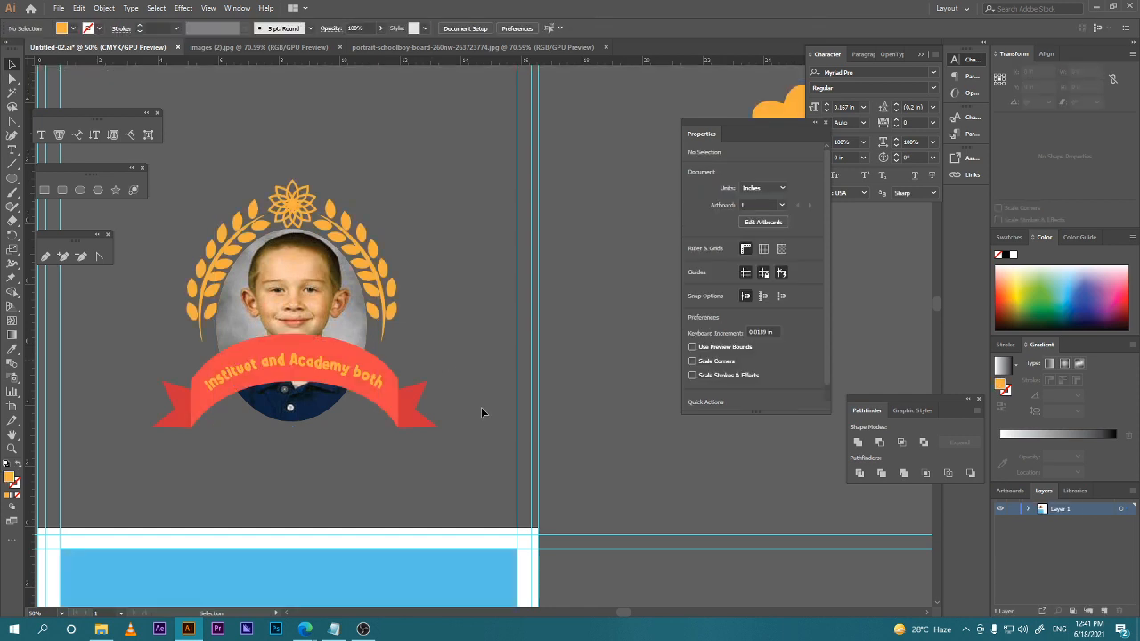
# Replace the curved text on the red ribbon with "Passout in -2018".
pyautogui.scroll(-2, 395, 369)
pyautogui.scroll(1, 399, 380)
pyautogui.moveTo(392, 364); pyautogui.dragTo(427, 341)
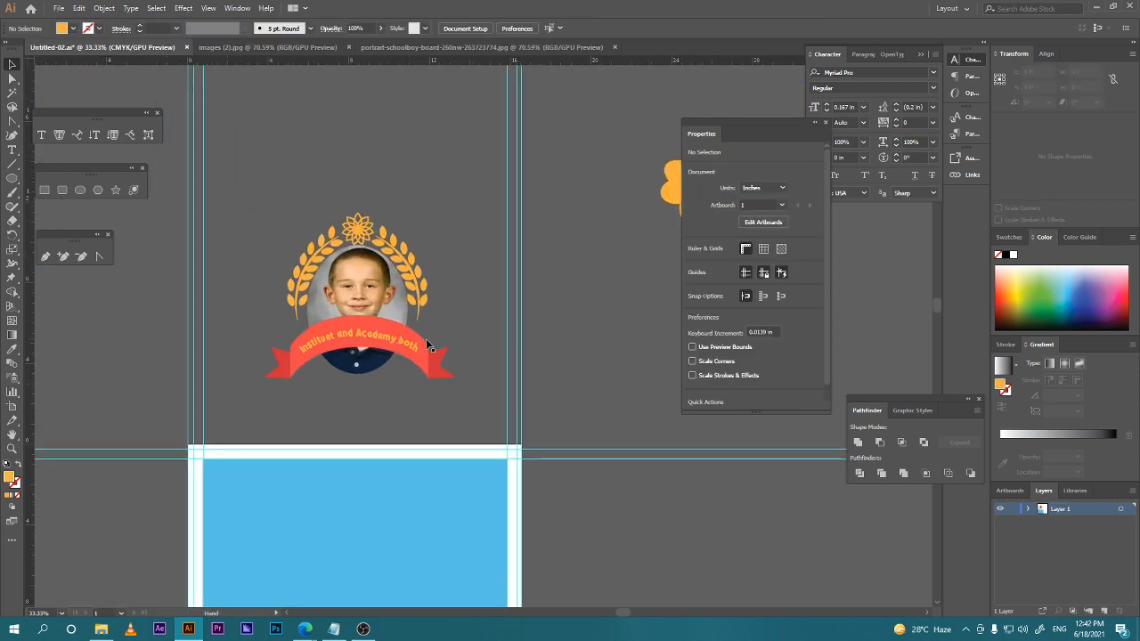
pyautogui.click(378, 336)
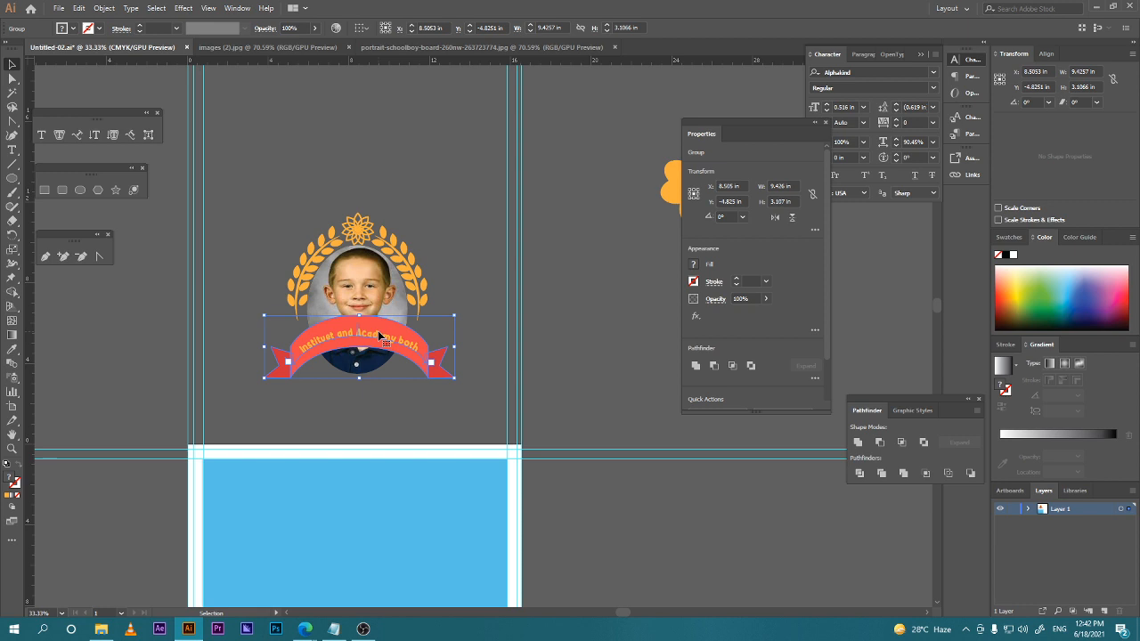
pyautogui.doubleClick(388, 346)
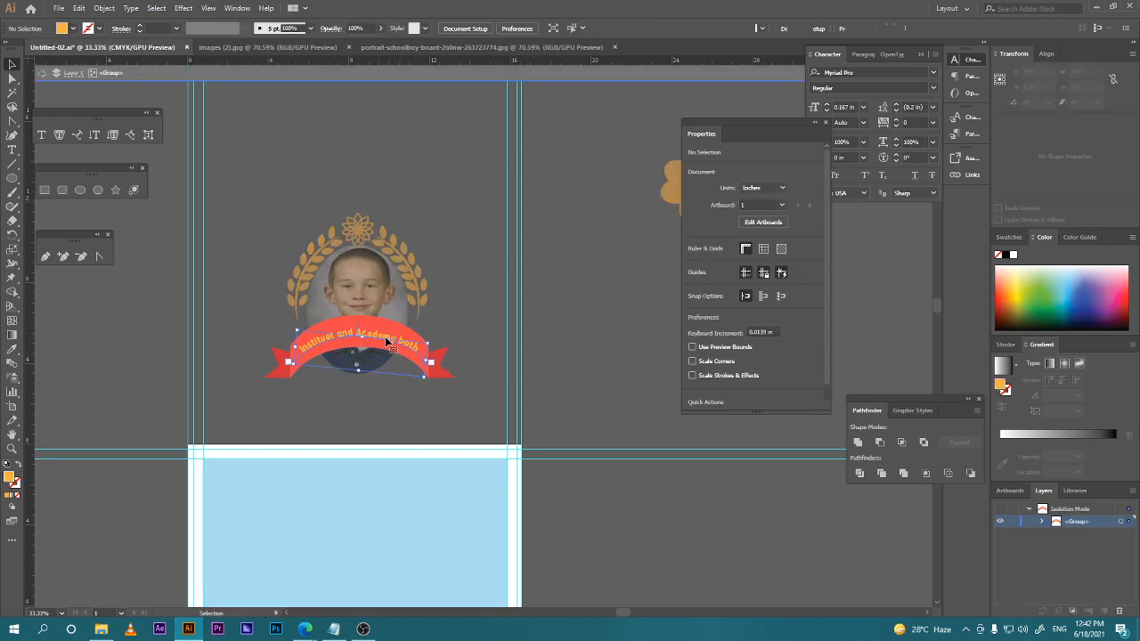
pyautogui.doubleClick(390, 336)
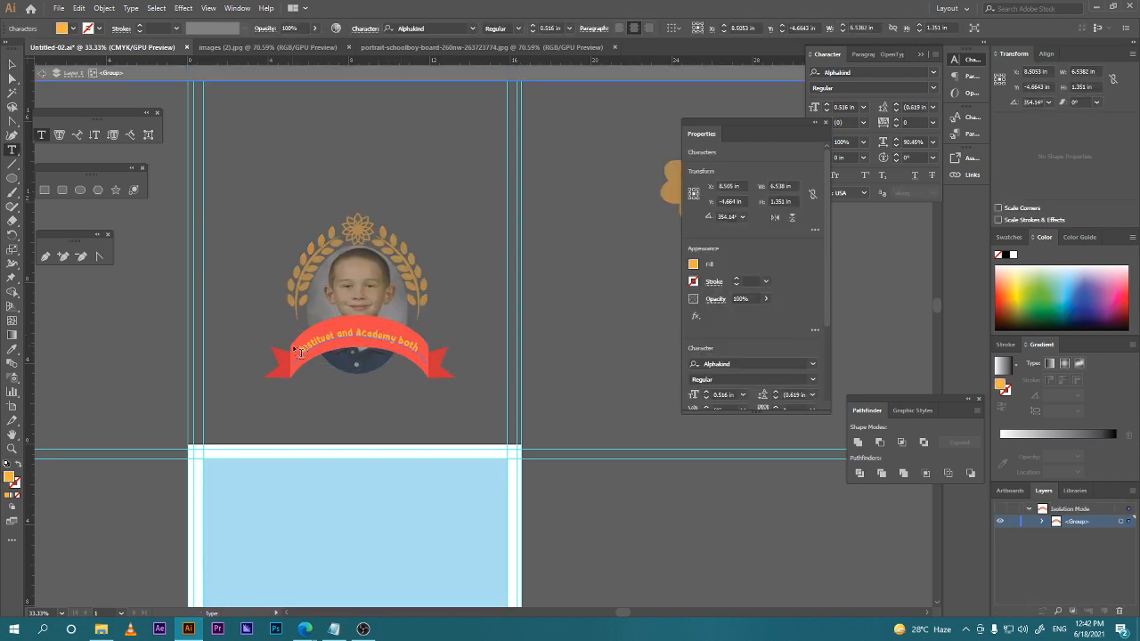
pyautogui.moveTo(302, 345); pyautogui.dragTo(458, 356)
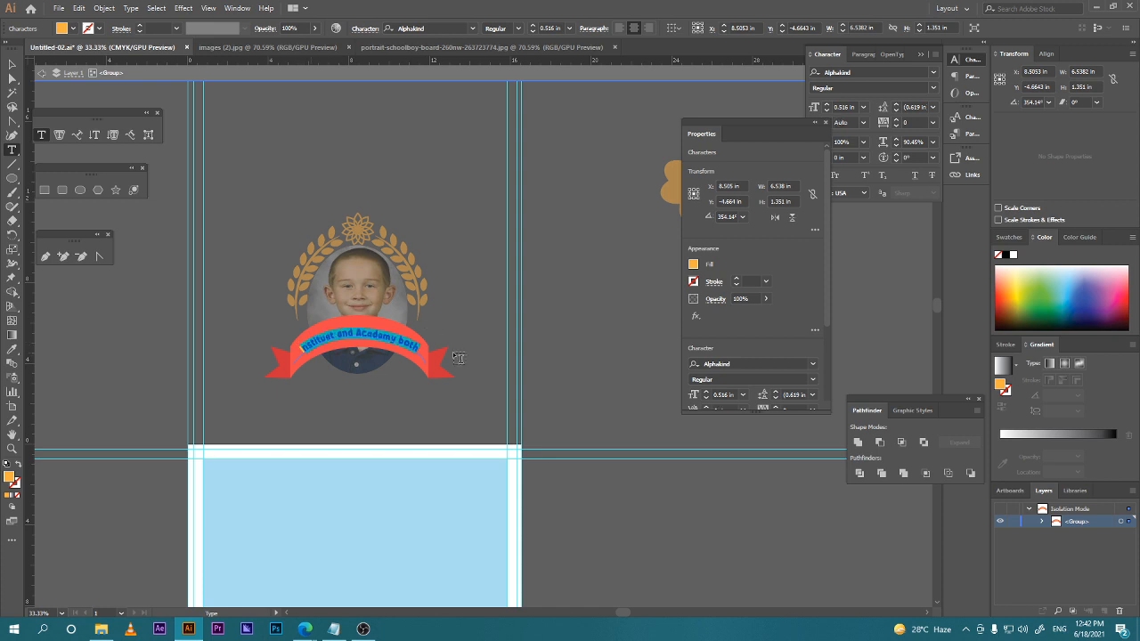
pyautogui.write('Dasso')
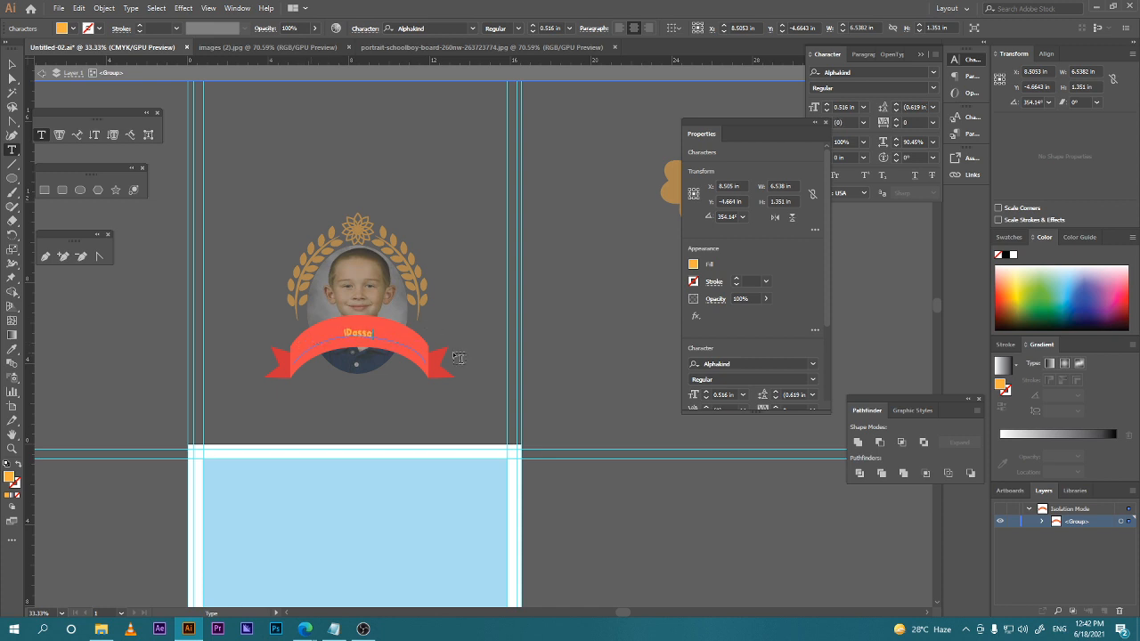
pyautogui.write('ut in -2018')
pyautogui.press('Delete')
pyautogui.write('P')
pyautogui.press('Escape')
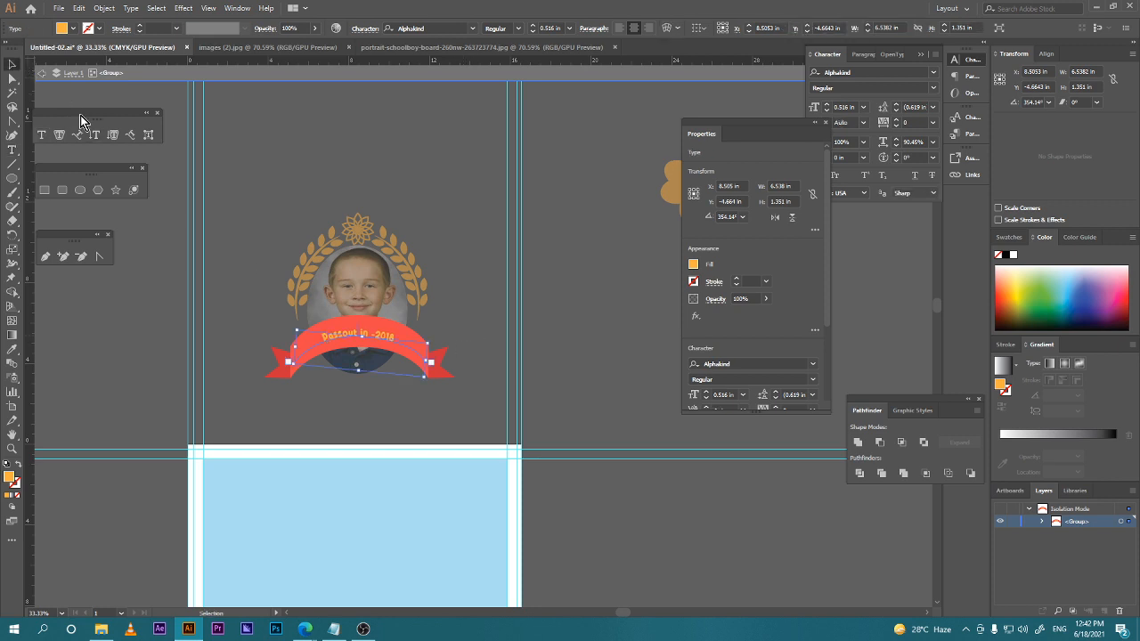
pyautogui.doubleClick(259, 311)
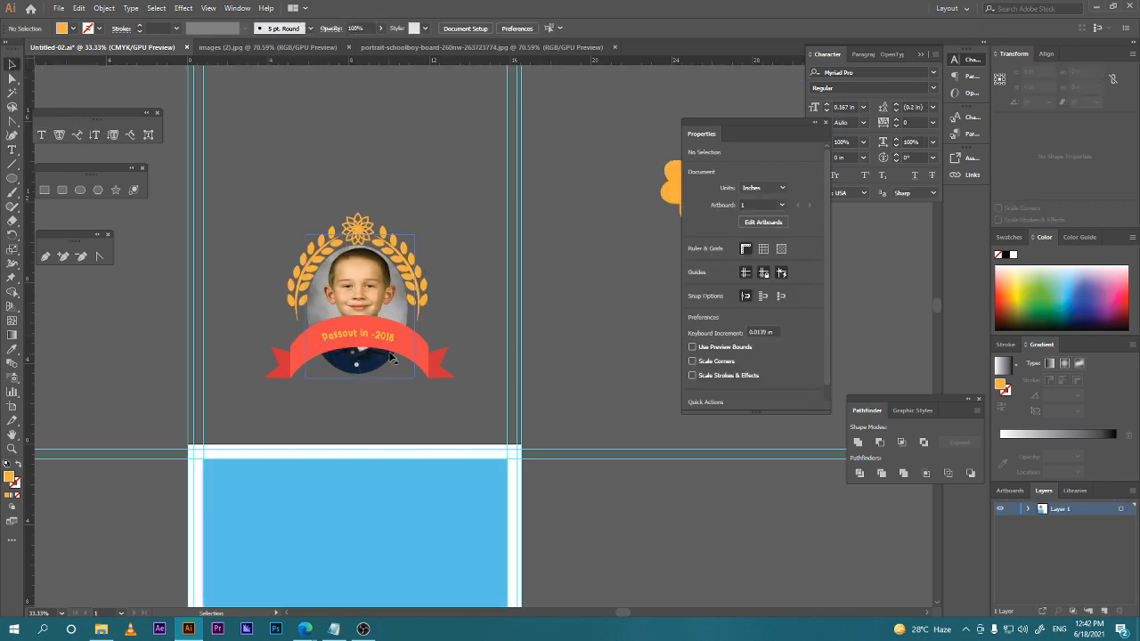
# Move the ribbon group lower over the portrait and scale it down slightly.
pyautogui.click(347, 374)
pyautogui.moveTo(361, 383); pyautogui.dragTo(358, 384)
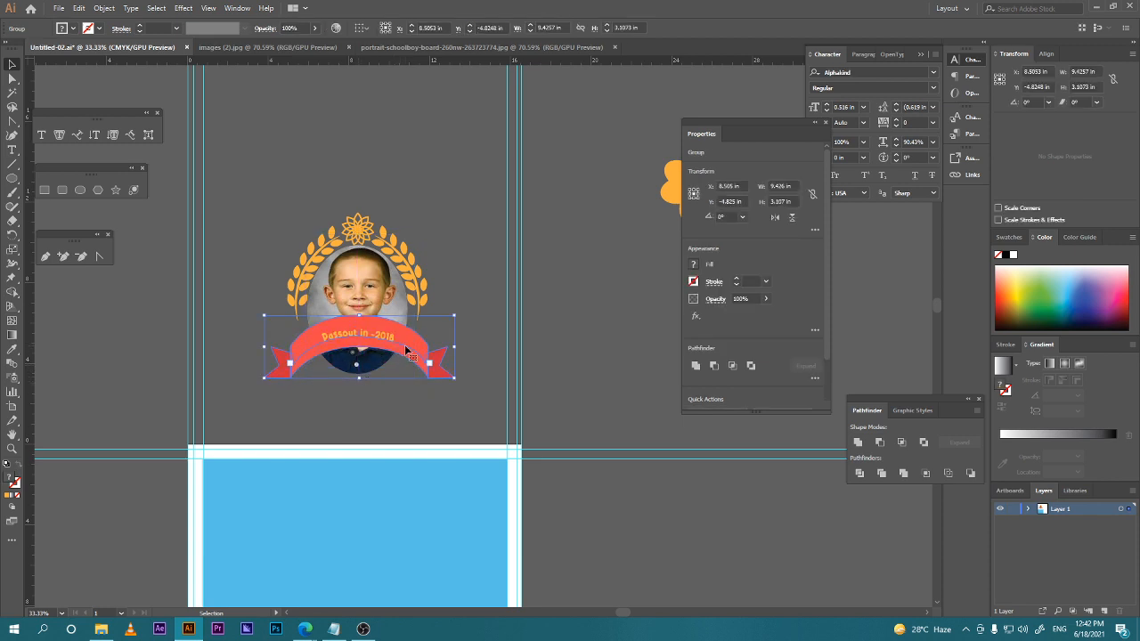
pyautogui.moveTo(409, 341); pyautogui.dragTo(409, 353)
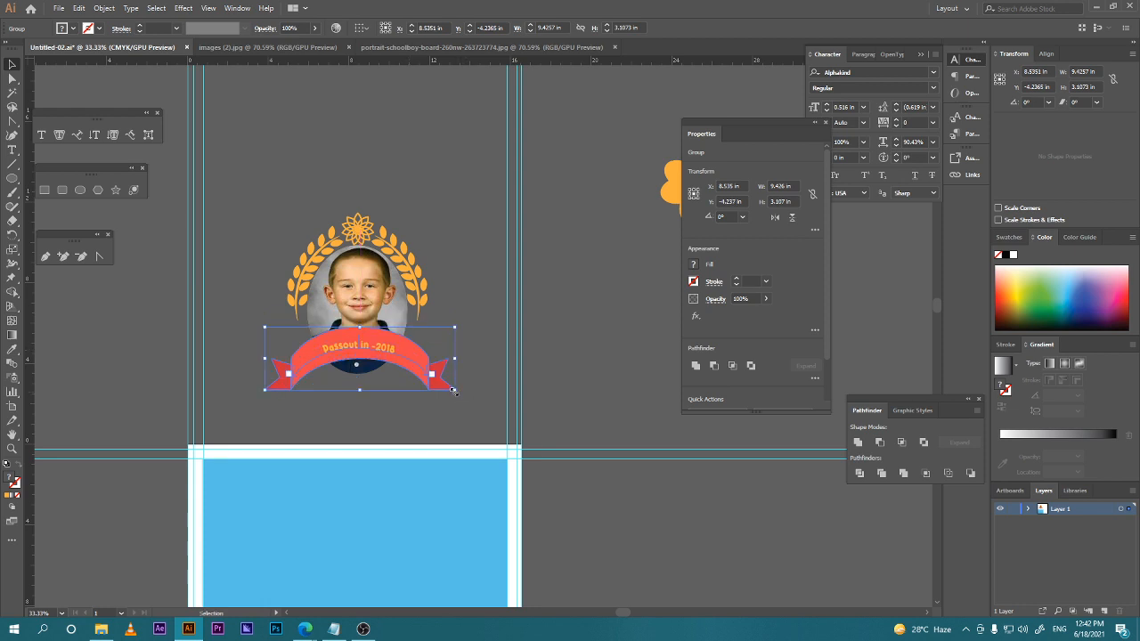
pyautogui.moveTo(453, 390); pyautogui.dragTo(403, 357)
pyautogui.click(396, 413)
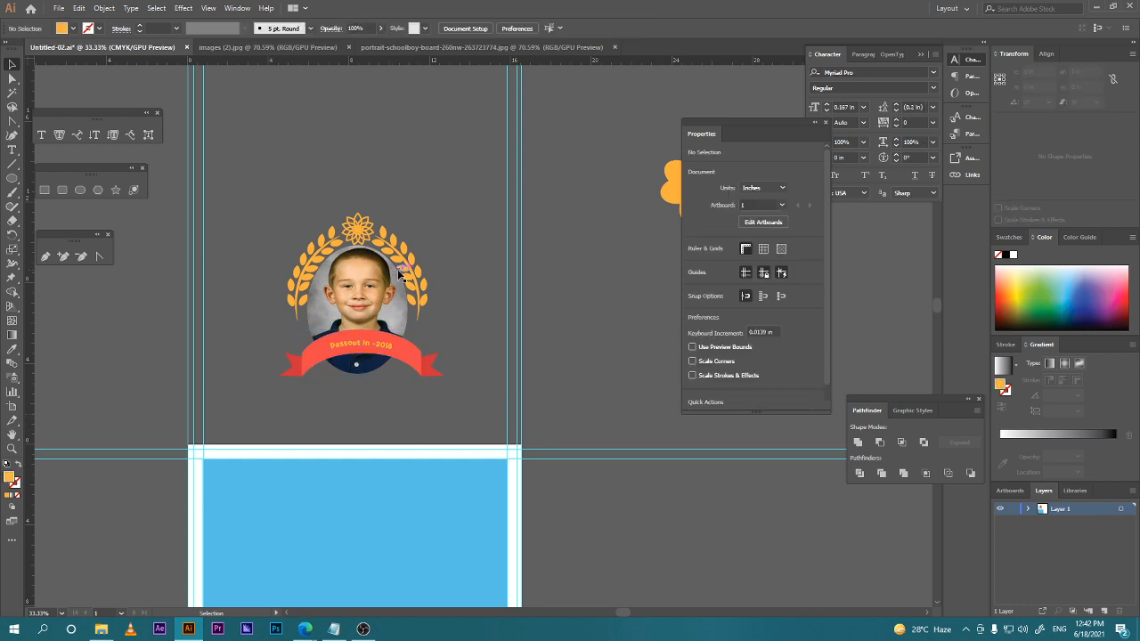
# Try to give the clipped portrait group a stroke weight of 0.125 in.
pyautogui.click(401, 306)
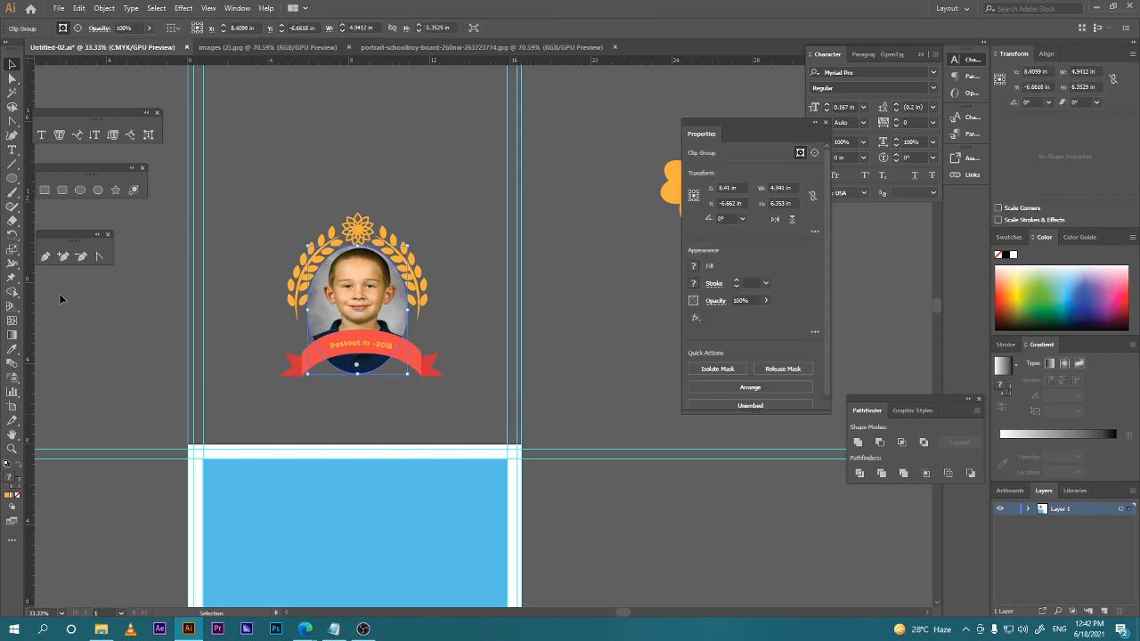
pyautogui.click(715, 284)
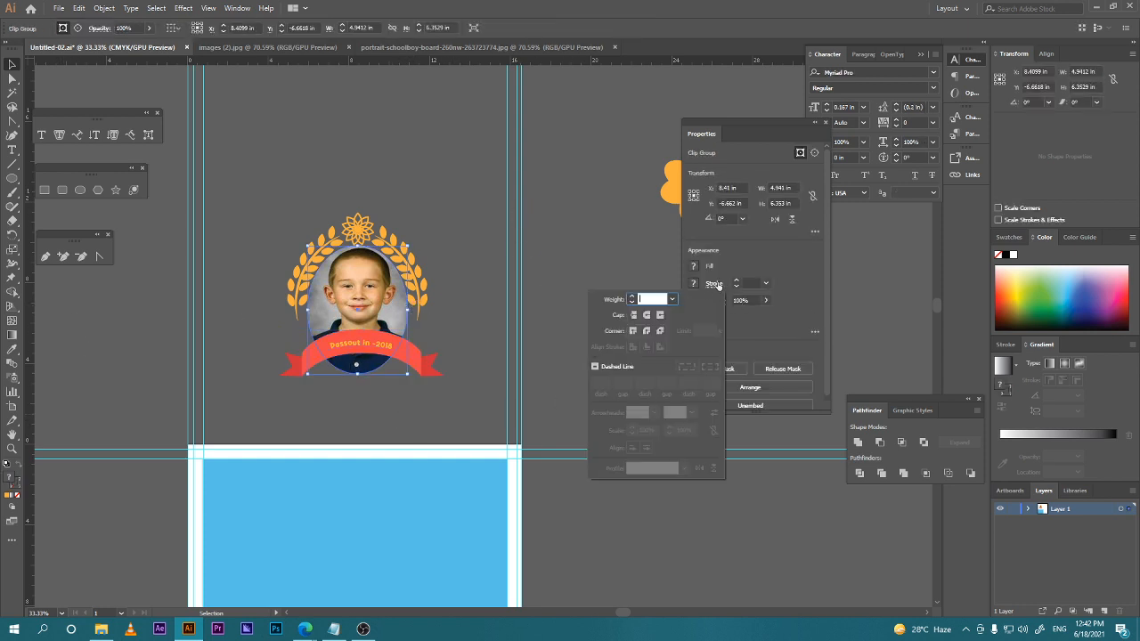
pyautogui.click(633, 297)
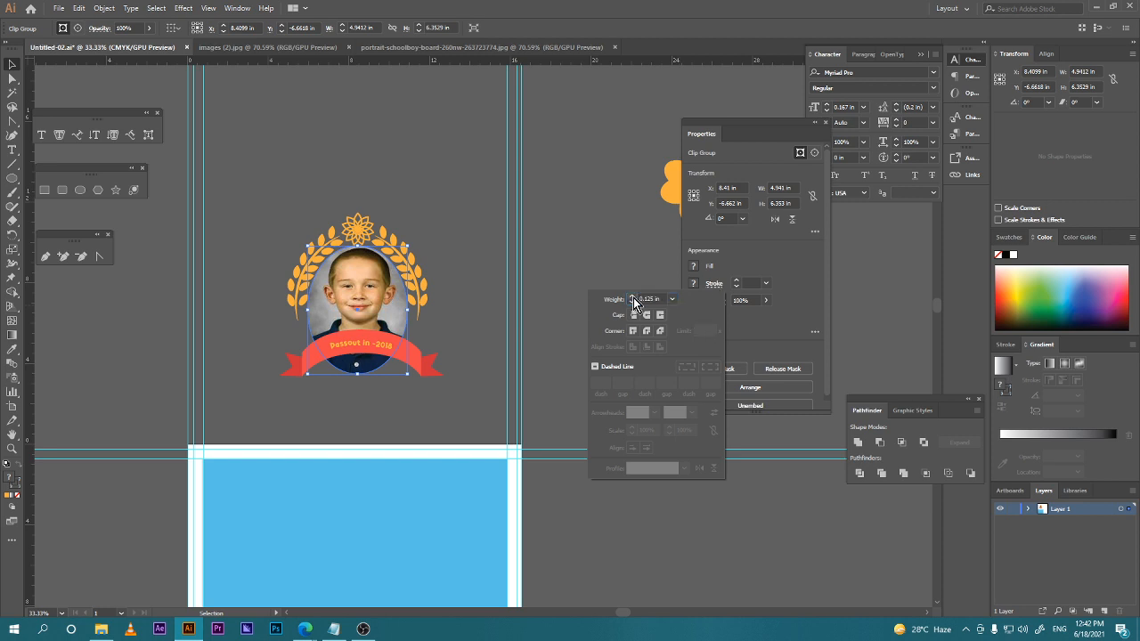
pyautogui.click(751, 255)
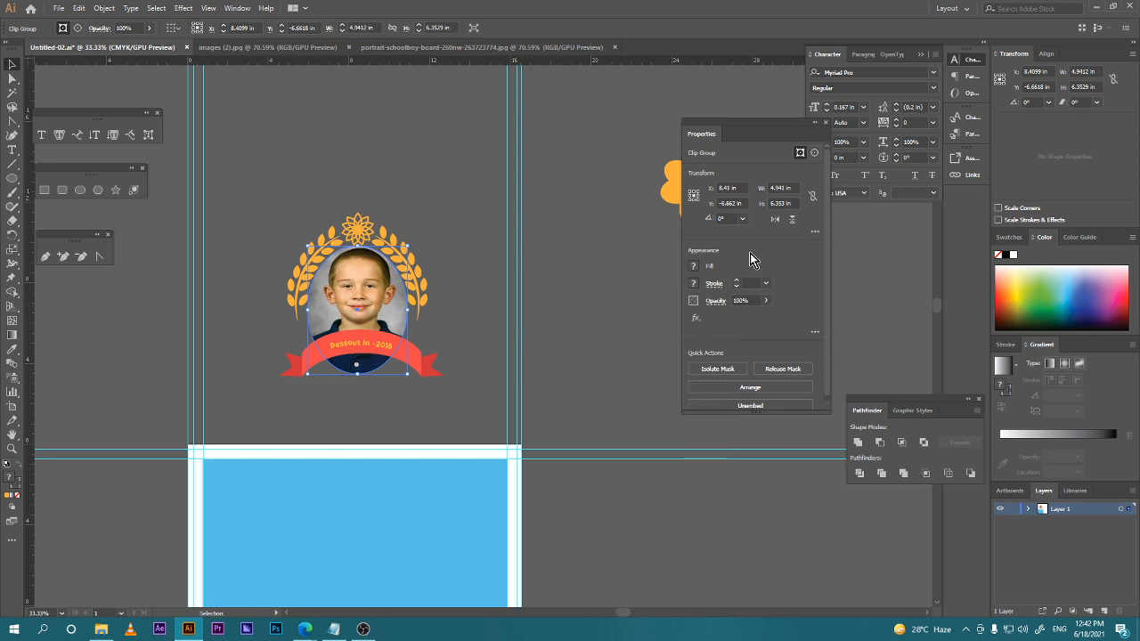
# Examine the portrait image and the mask ellipse inside the clip group in isolation mode.
pyautogui.doubleClick(402, 308)
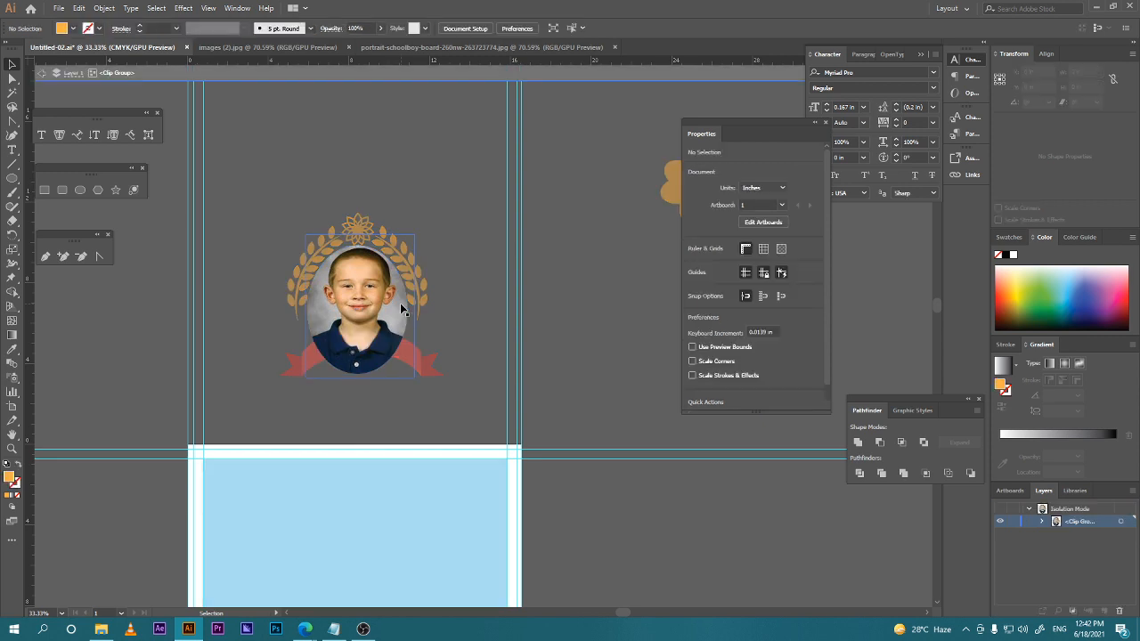
pyautogui.doubleClick(402, 309)
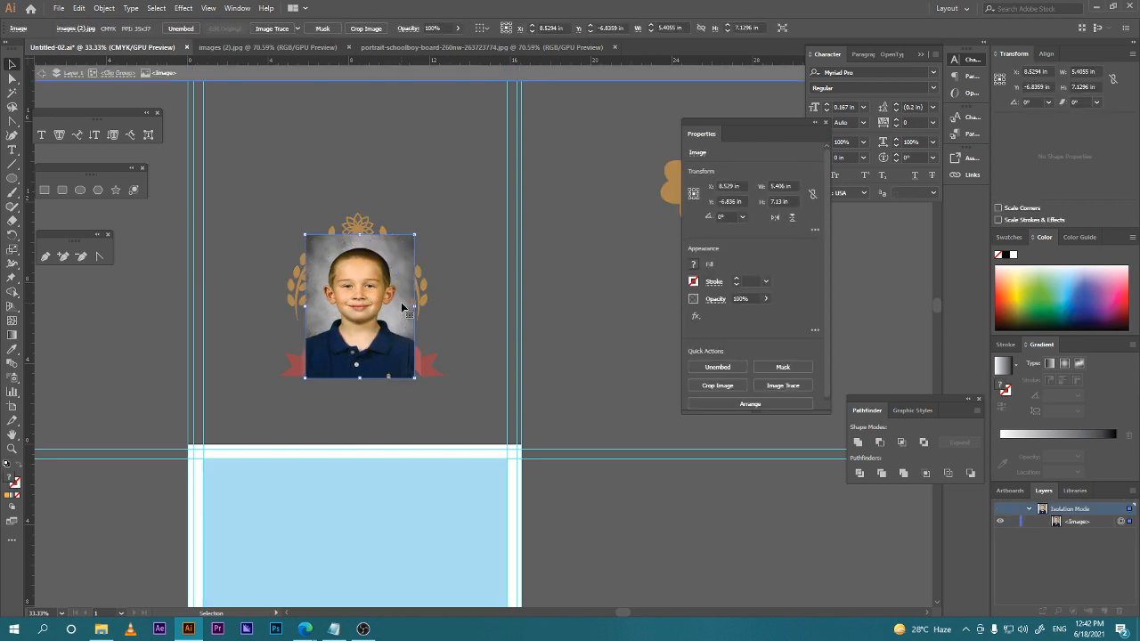
pyautogui.doubleClick(461, 311)
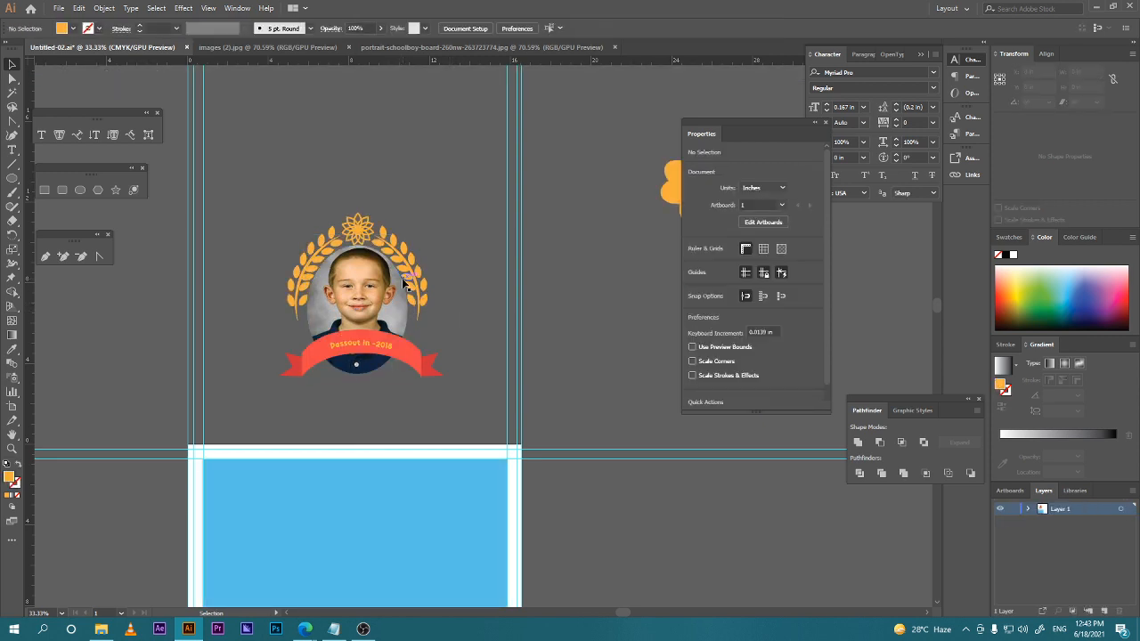
pyautogui.doubleClick(403, 280)
pyautogui.doubleClick(447, 354)
pyautogui.doubleClick(408, 330)
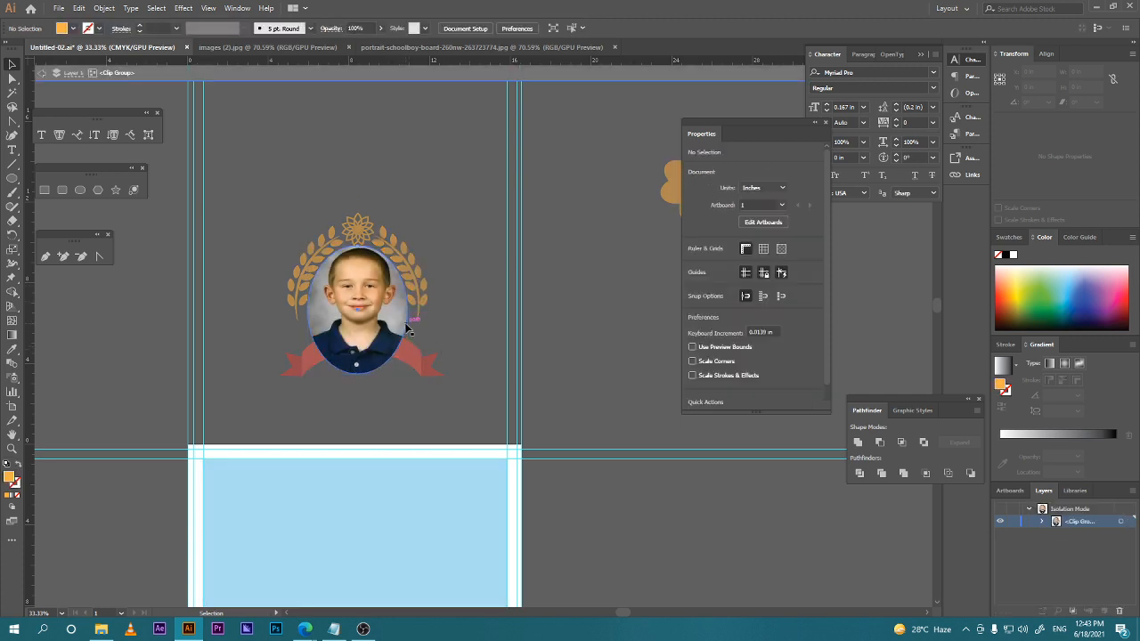
pyautogui.click(410, 331)
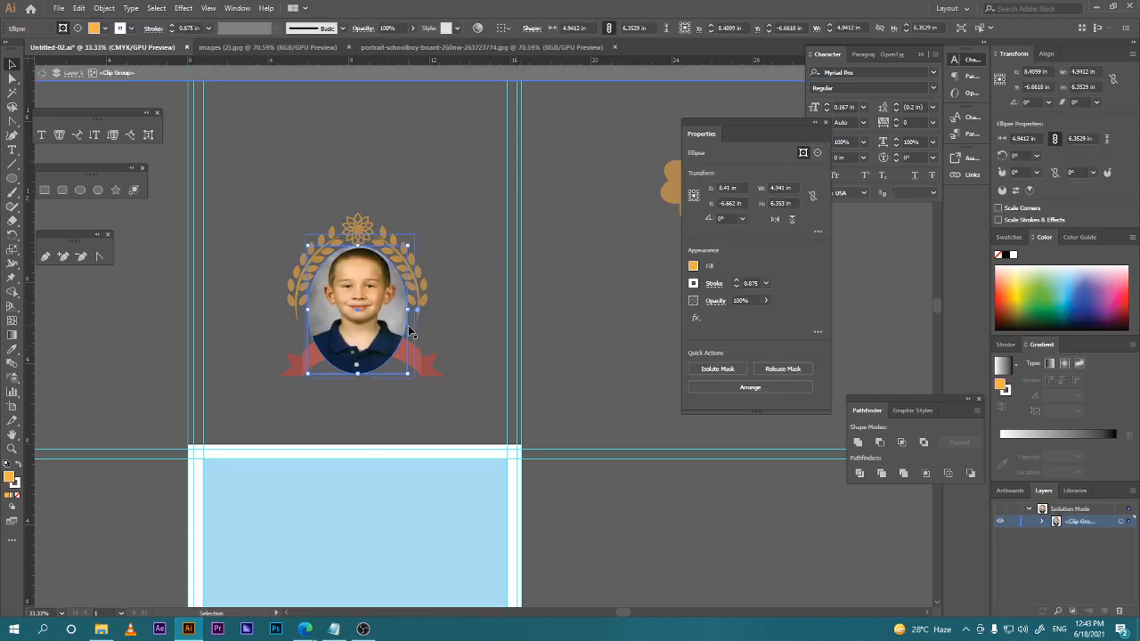
pyautogui.doubleClick(410, 331)
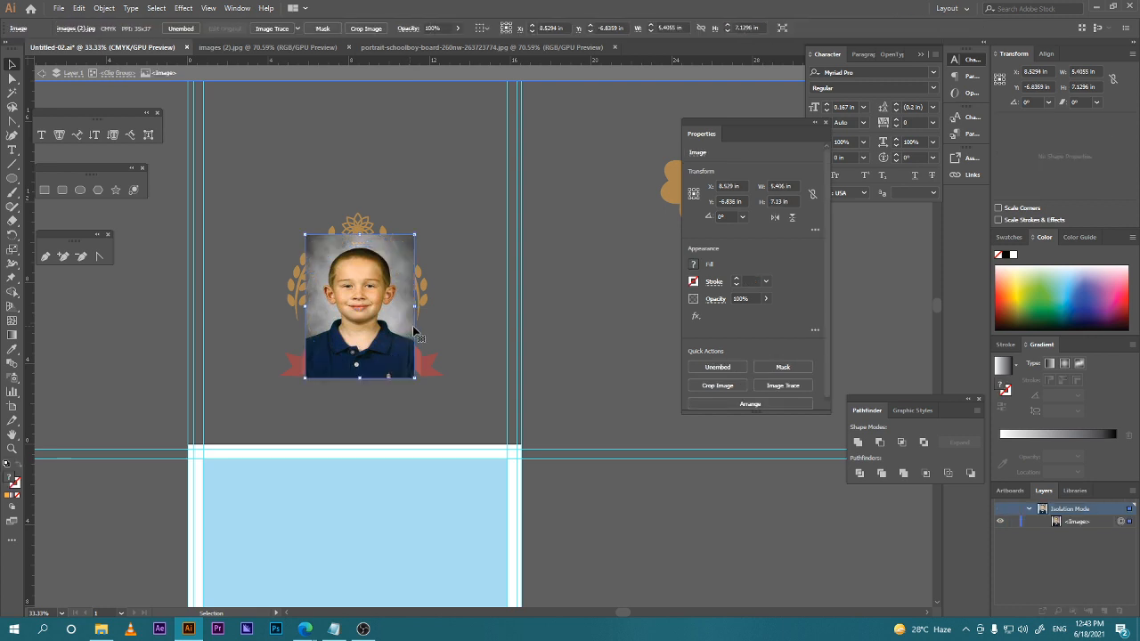
pyautogui.doubleClick(456, 336)
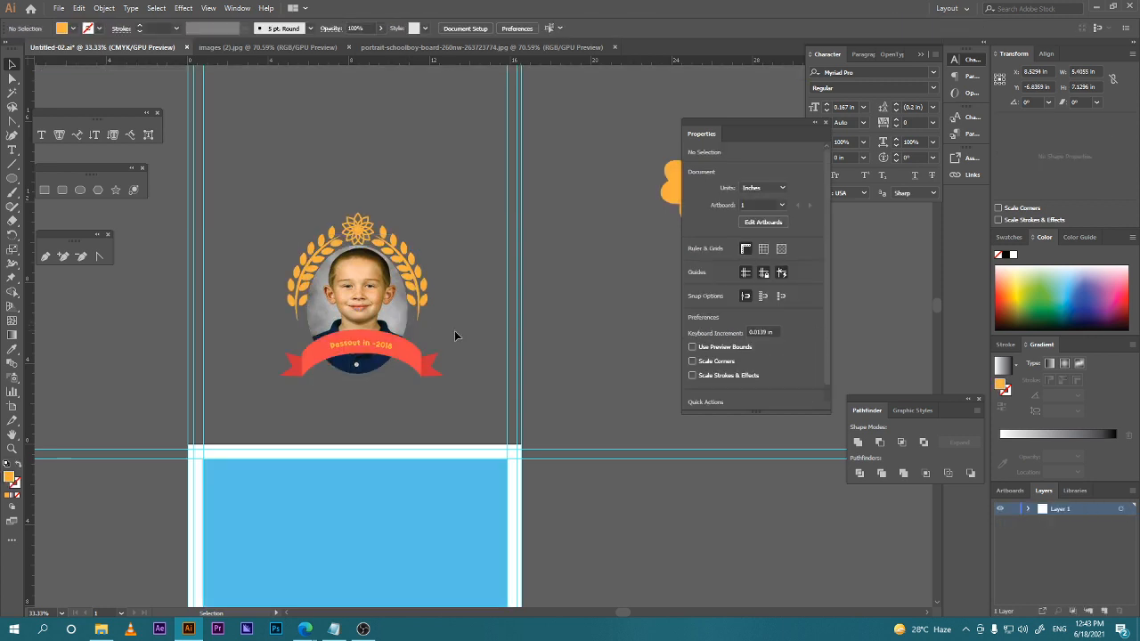
# Apply a white stroke with a weight of 0.75 in to the clipped portrait group.
pyautogui.click(409, 329)
pyautogui.click(694, 284)
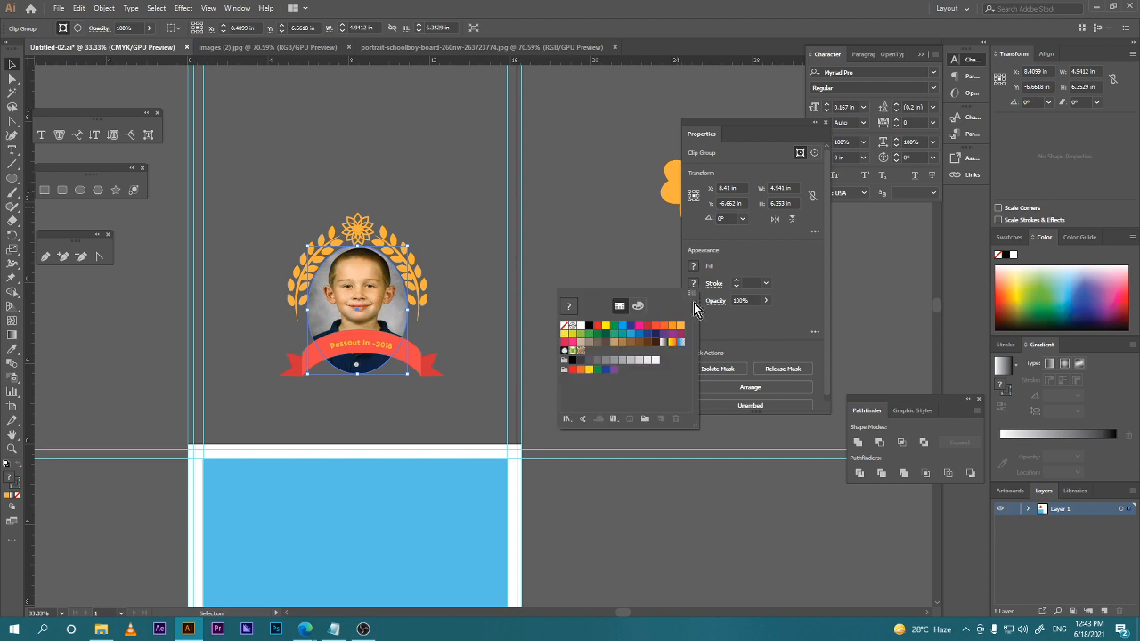
pyautogui.click(579, 327)
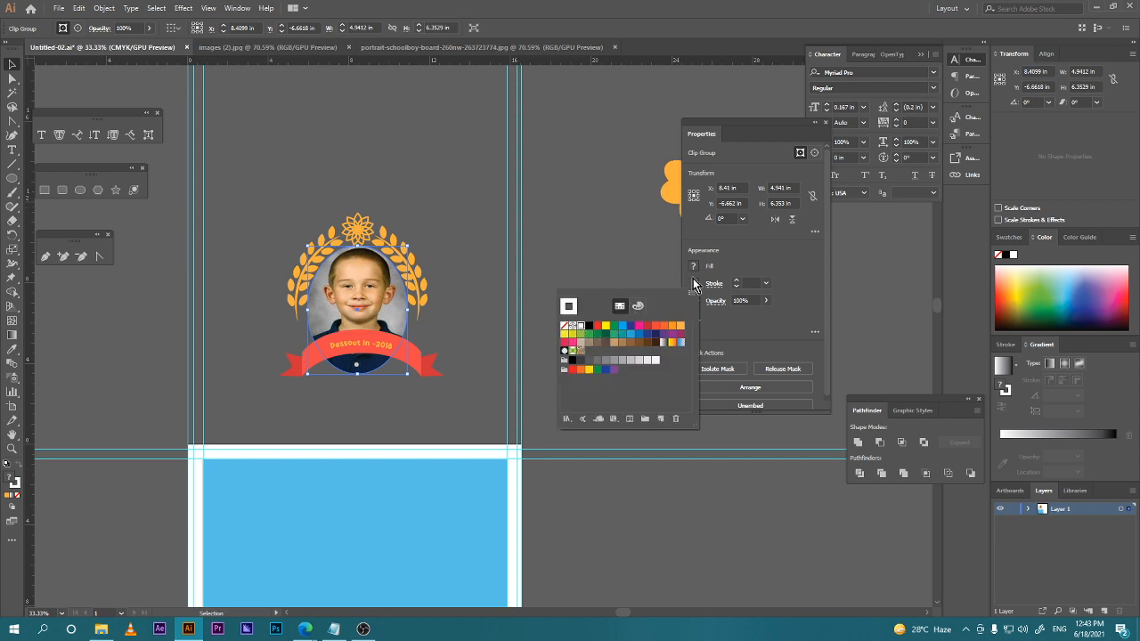
pyautogui.click(747, 268)
pyautogui.click(737, 281)
pyautogui.click(736, 280)
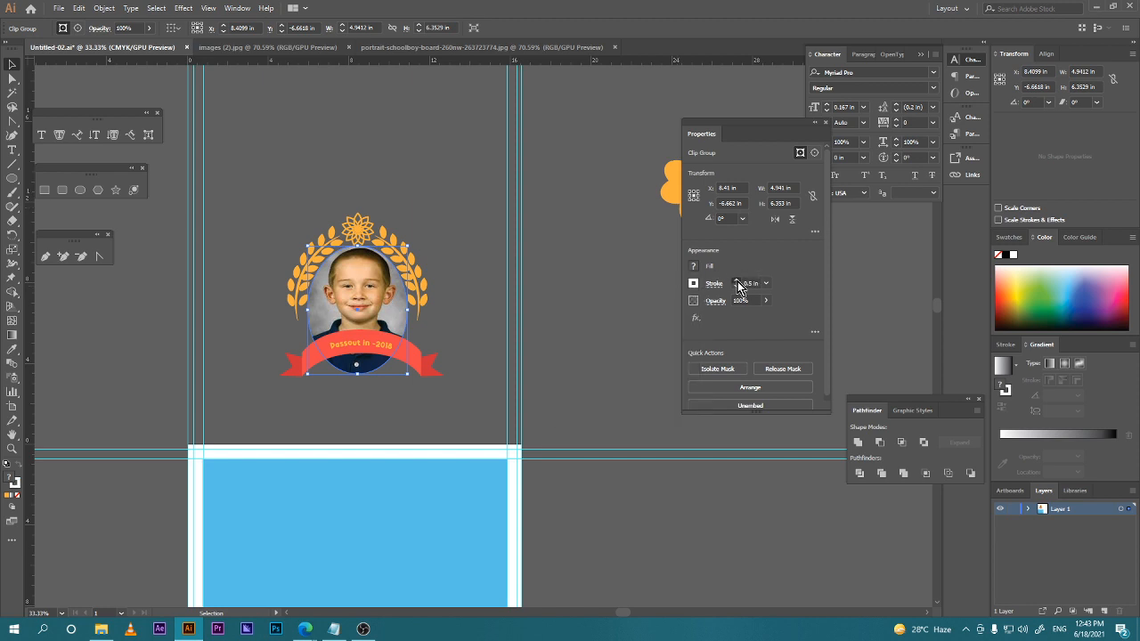
pyautogui.click(611, 319)
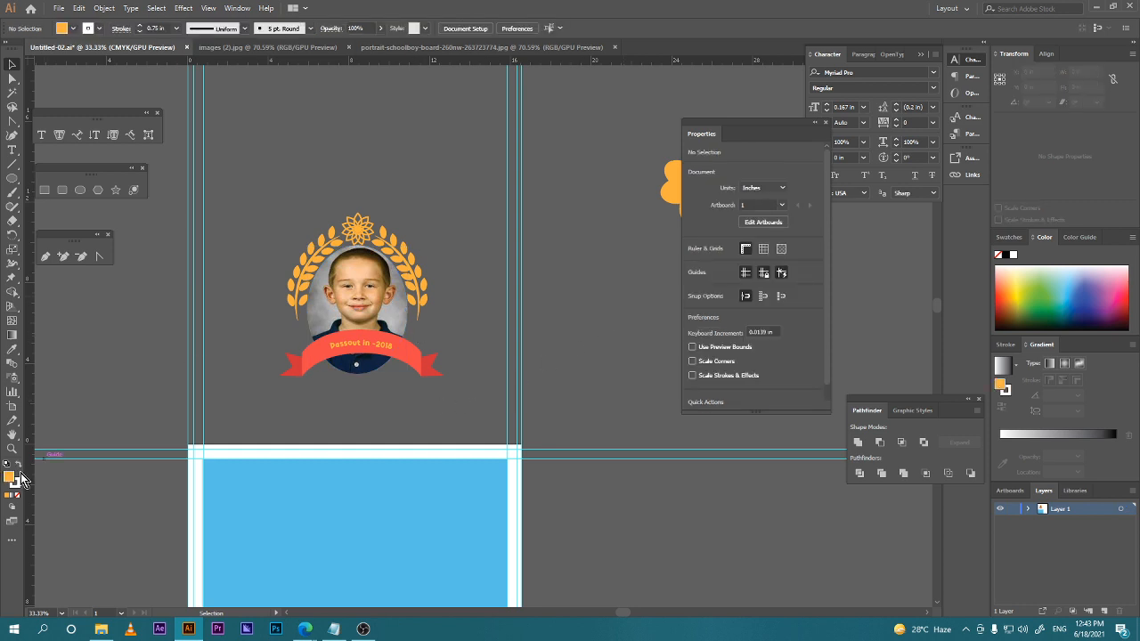
# Shift the portrait slightly lower inside its oval mask and increase the mask ellipse's stroke weight.
pyautogui.click(328, 314)
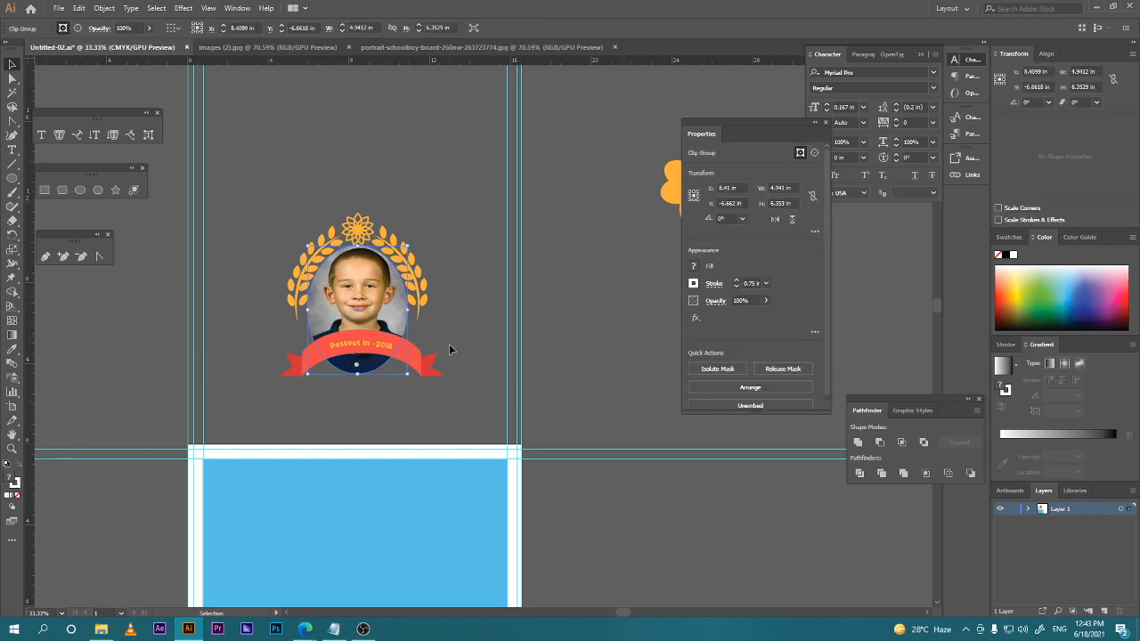
pyautogui.doubleClick(390, 303)
pyautogui.click(383, 294)
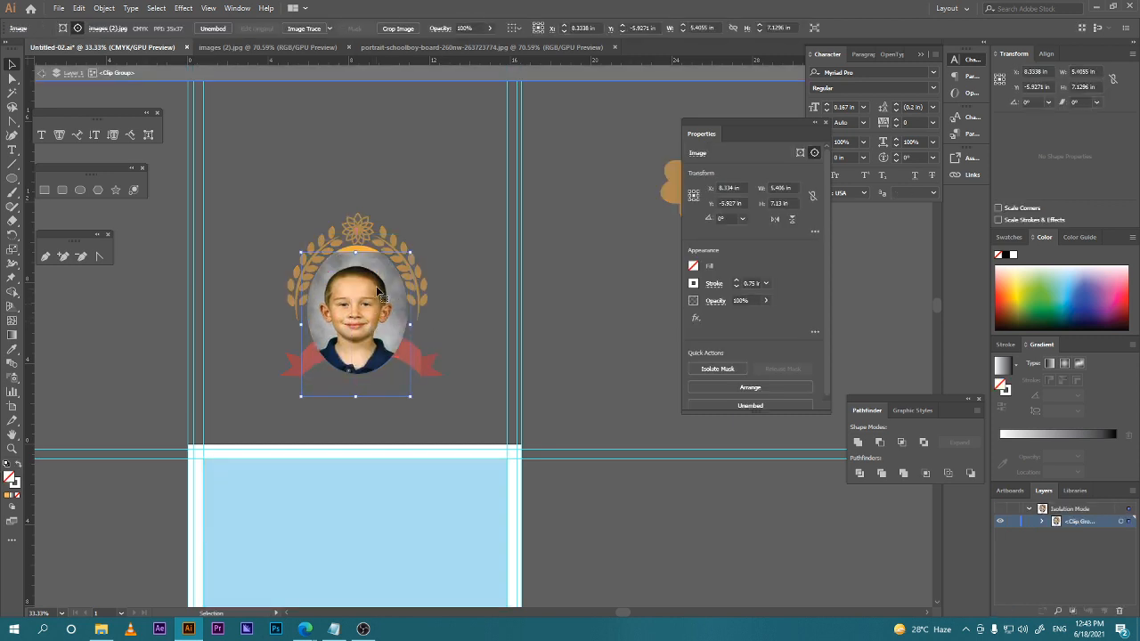
pyautogui.click(361, 246)
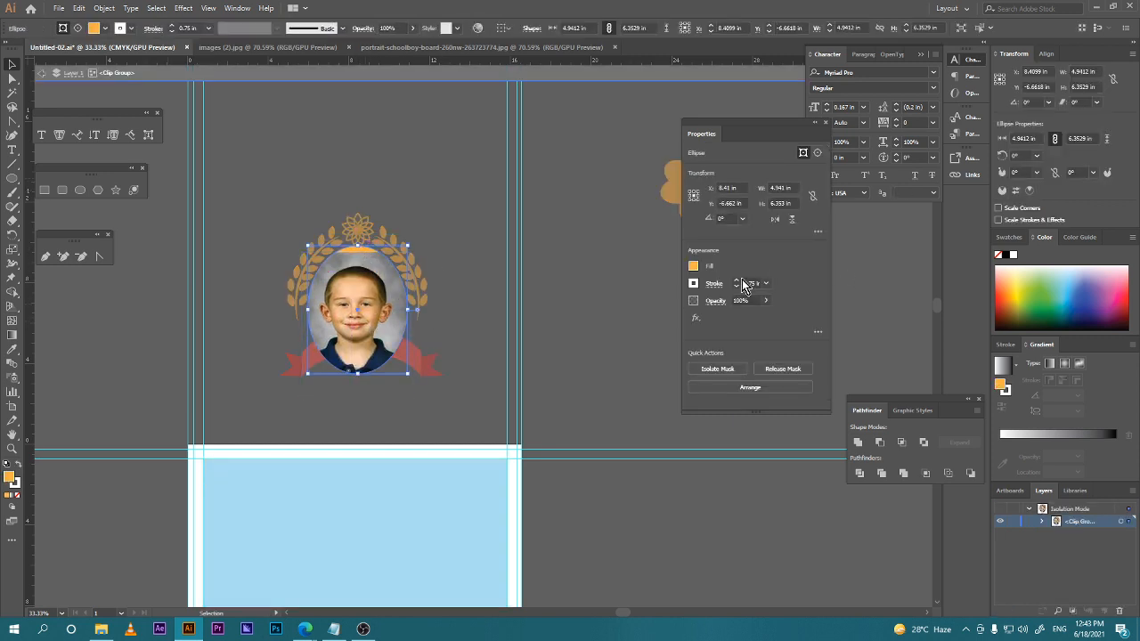
pyautogui.click(736, 280)
pyautogui.click(736, 281)
pyautogui.click(361, 310)
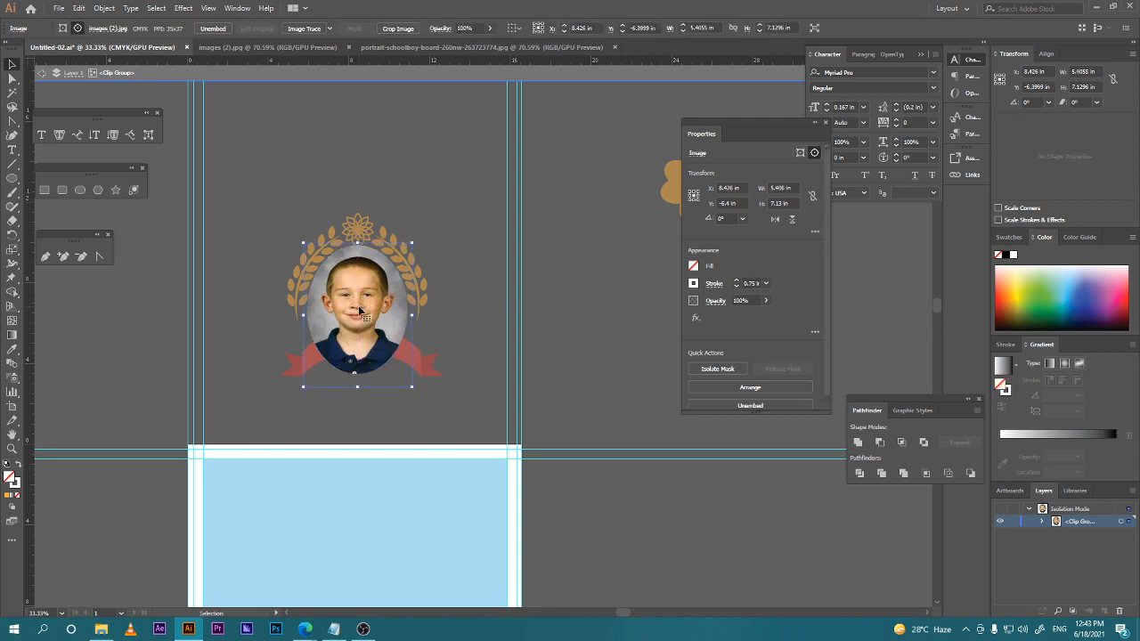
pyautogui.doubleClick(531, 461)
pyautogui.moveTo(492, 411); pyautogui.dragTo(473, 411)
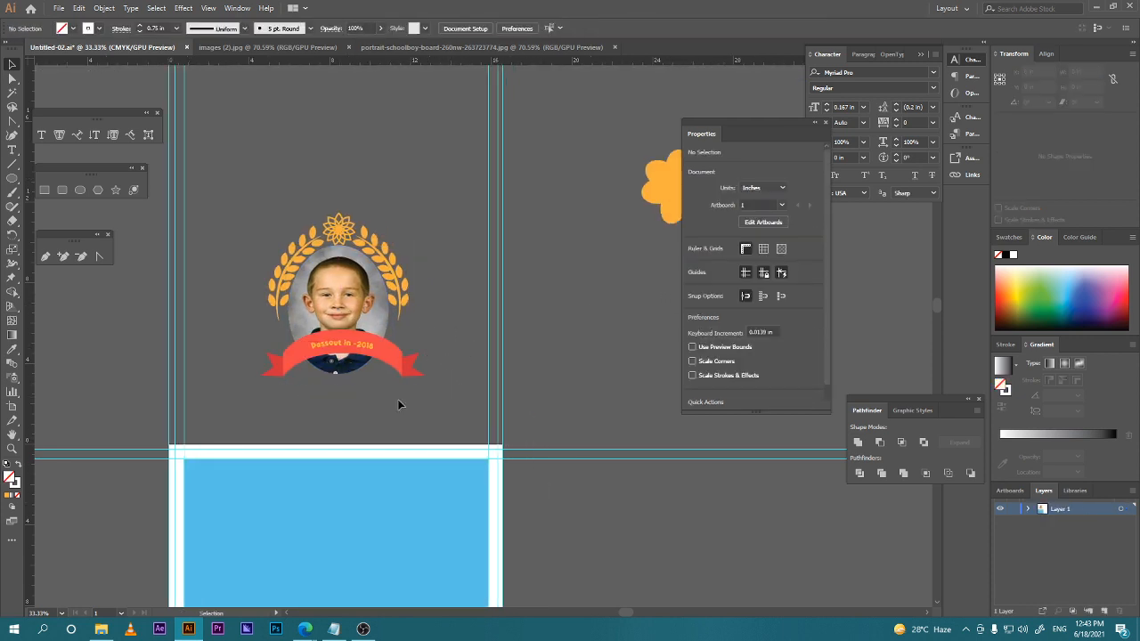
# Draw a white-stroked ellipse without fill, about 4.79 in wide and 6.46 in high, from the portrait's centre around its oval mask.
pyautogui.click(333, 296)
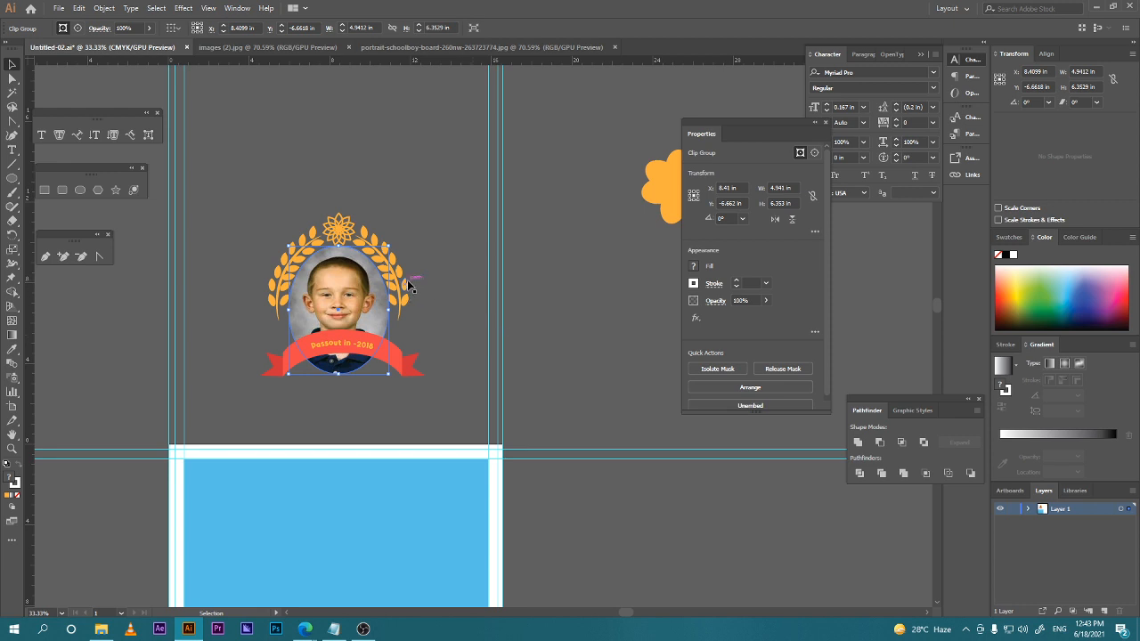
pyautogui.click(81, 191)
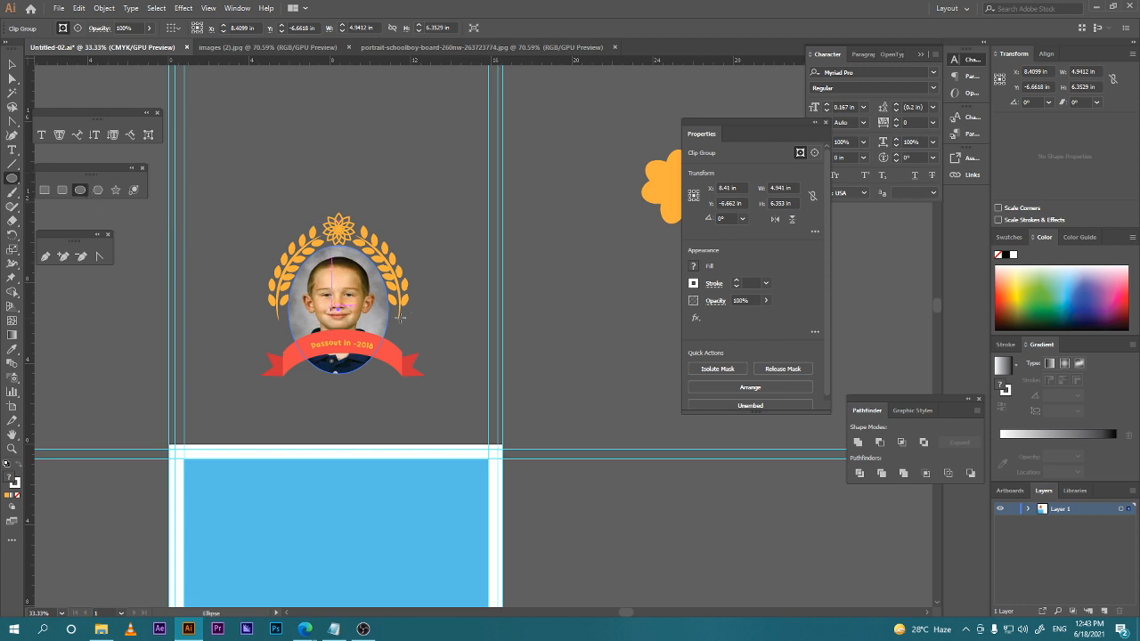
pyautogui.moveTo(343, 308); pyautogui.dragTo(387, 246)
pyautogui.hotkey('alt', 'shift')
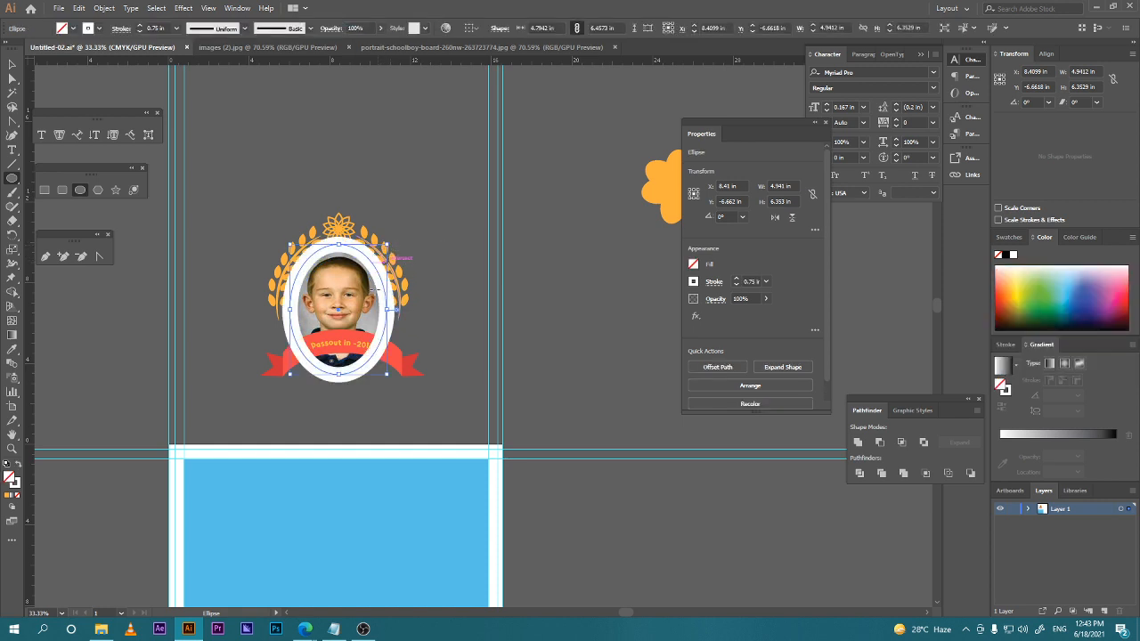
# Set the new ellipse's stroke weight to 0.375 in and deselect it.
pyautogui.click(737, 284)
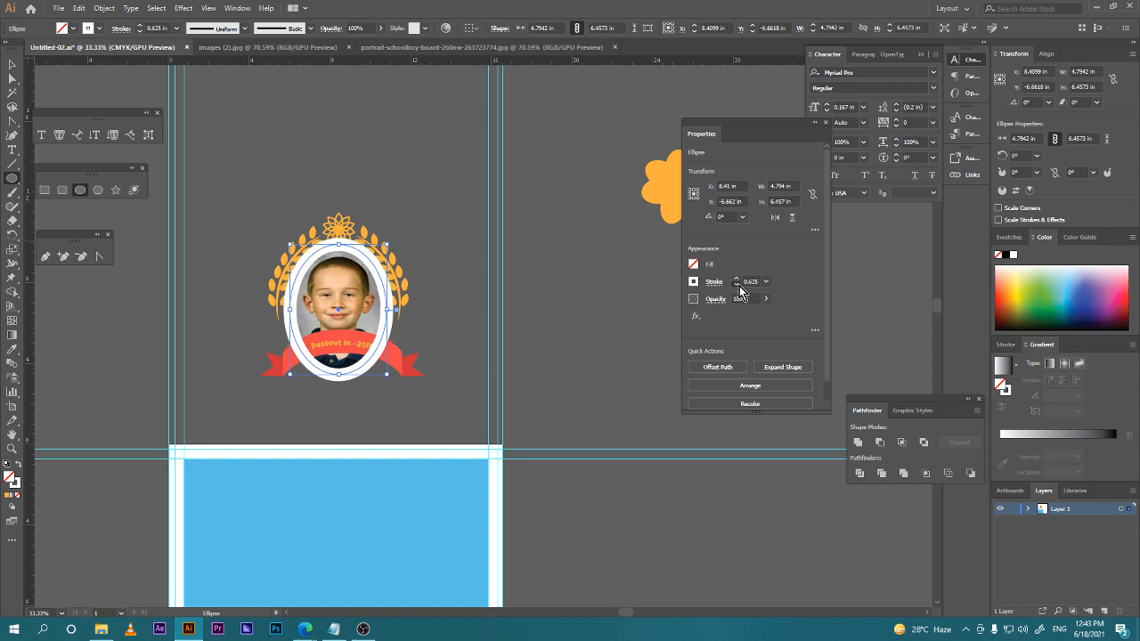
pyautogui.click(737, 284)
pyautogui.click(736, 279)
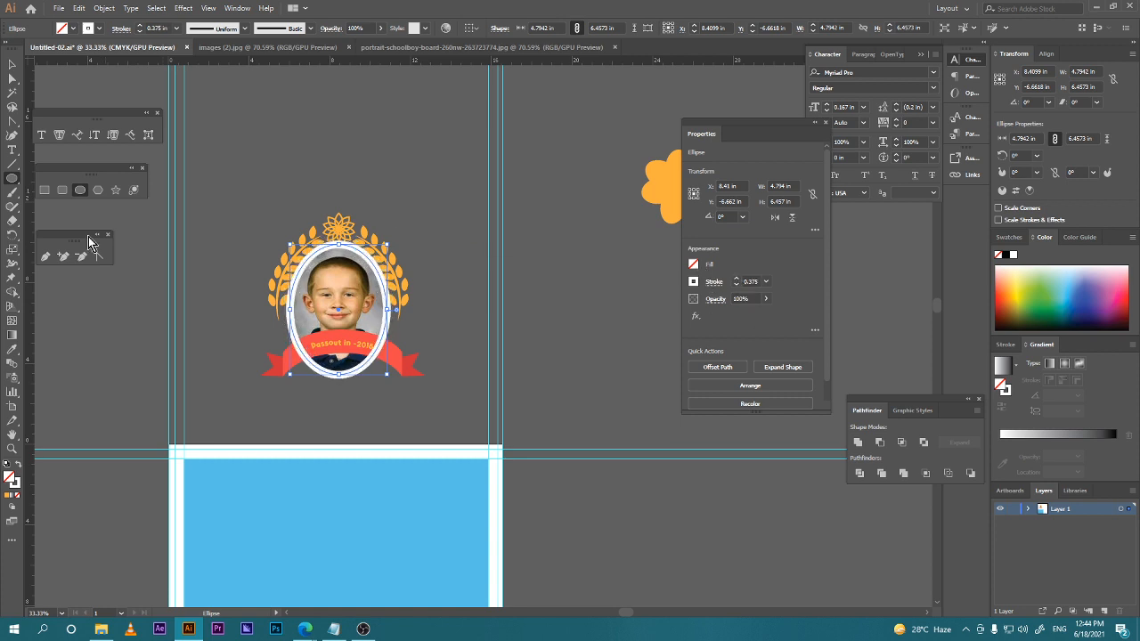
pyautogui.click(11, 64)
pyautogui.click(204, 309)
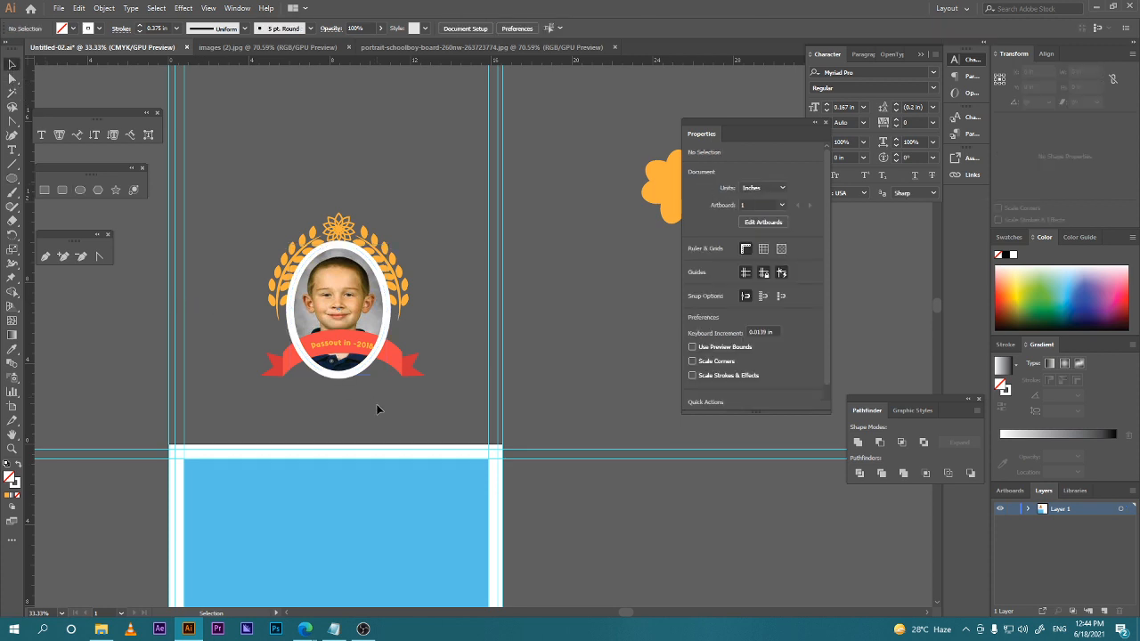
# Send the white ellipse backward in the stacking order so it lies behind the ribbon but in front of the portrait.
pyautogui.click(347, 374)
pyautogui.click(349, 382)
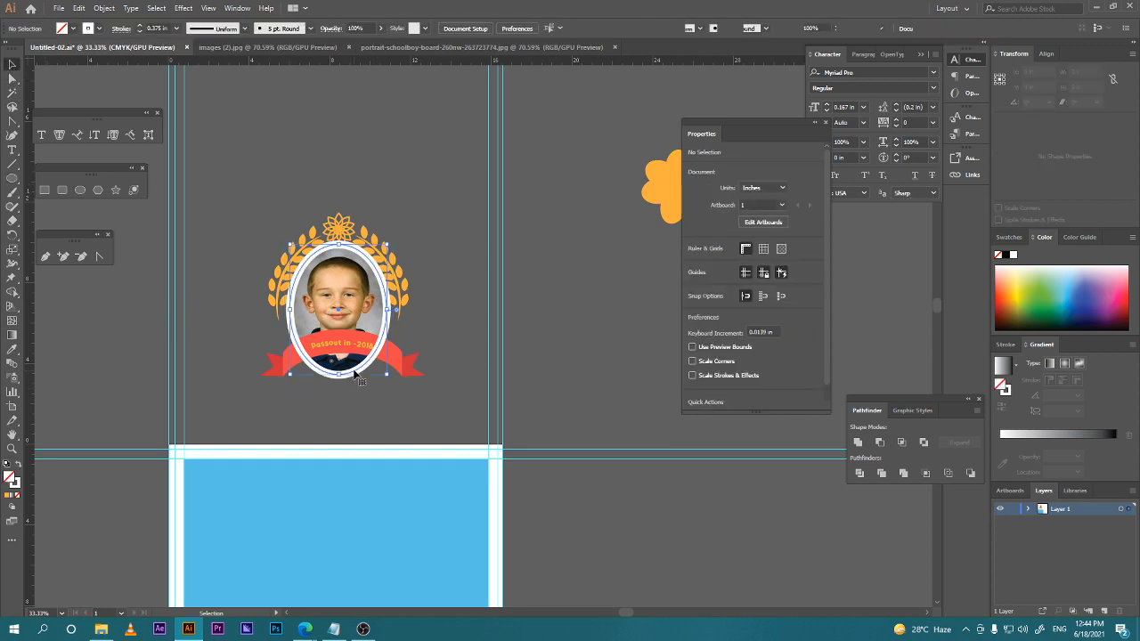
pyautogui.click(352, 374)
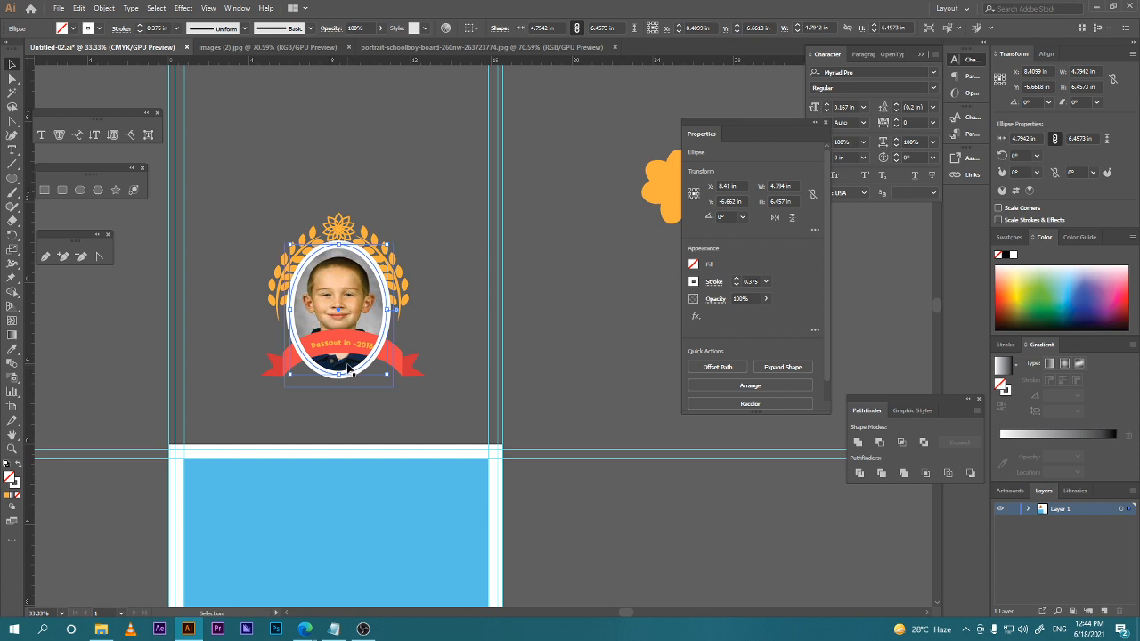
pyautogui.hotkey('ctrl', '-')
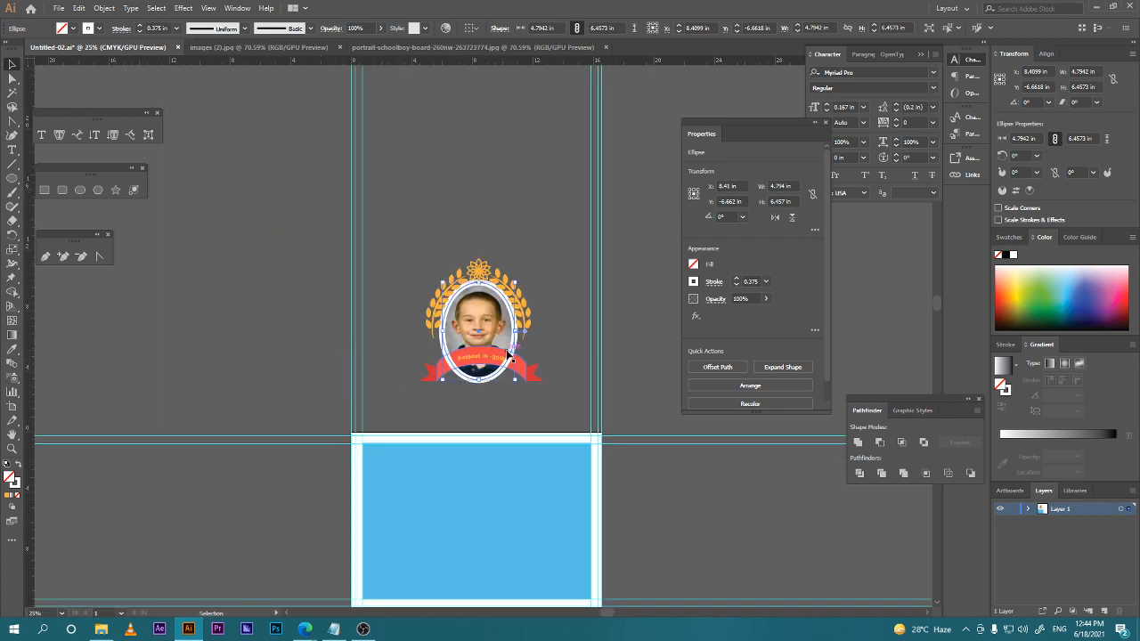
pyautogui.hotkey('ctrl', '+')
pyautogui.hotkey('ctrl', '+')
pyautogui.hotkey('ctrl', '+')
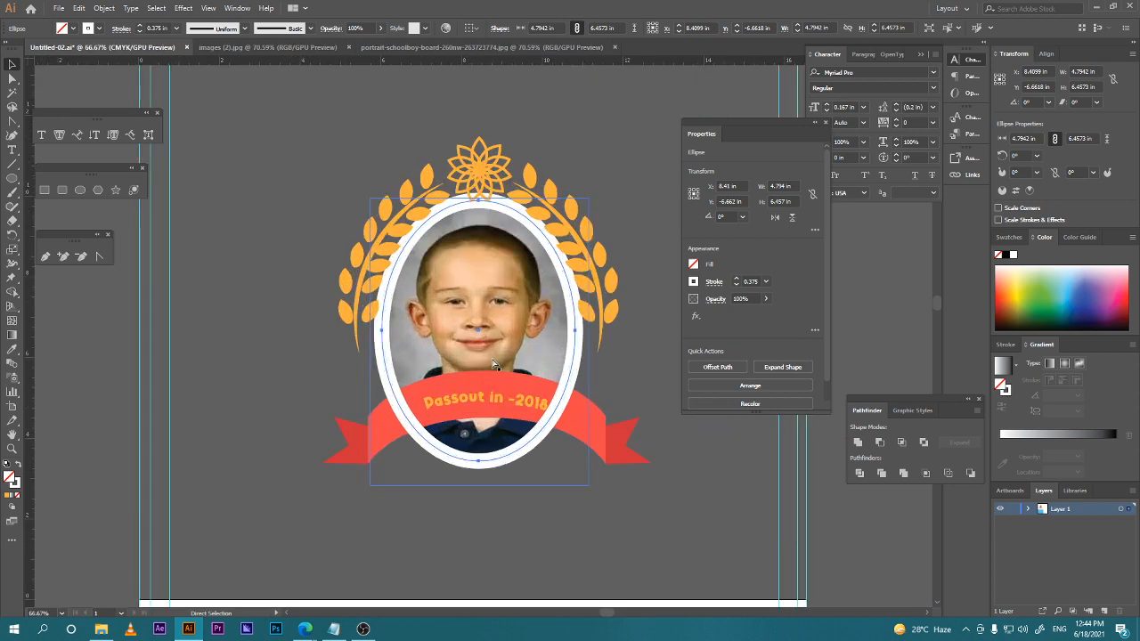
pyautogui.hotkey('ctrl', '[')
pyautogui.hotkey('ctrl', '[')
pyautogui.hotkey('ctrl', ']')
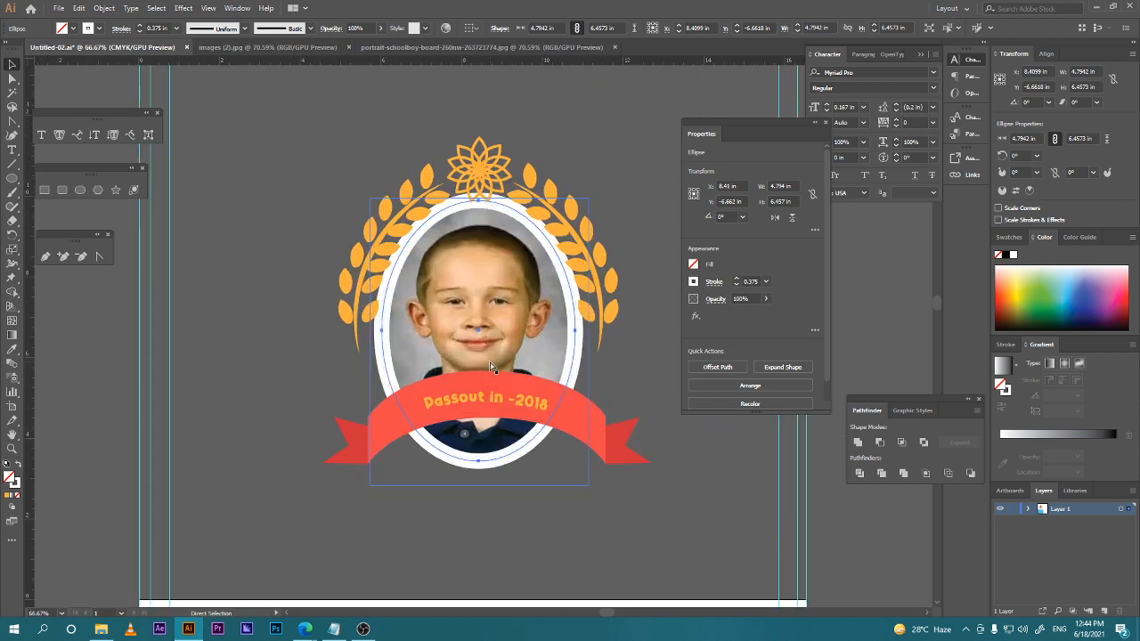
pyautogui.hotkey('ctrl', '[')
pyautogui.hotkey('ctrl', ']')
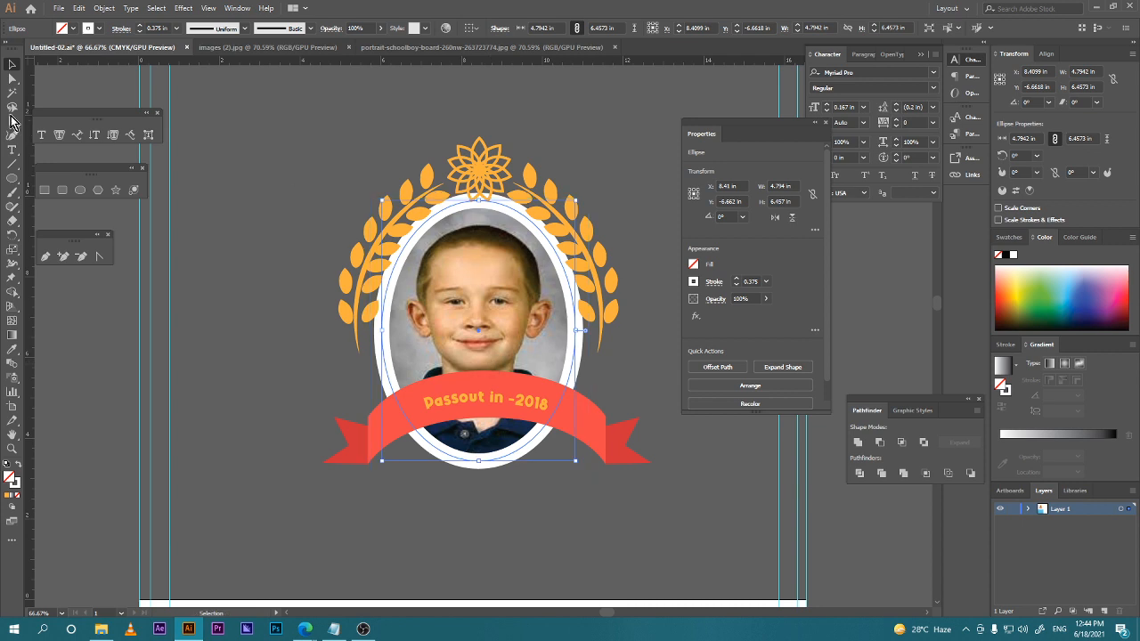
pyautogui.click(229, 282)
pyautogui.scroll(-2, 303, 336)
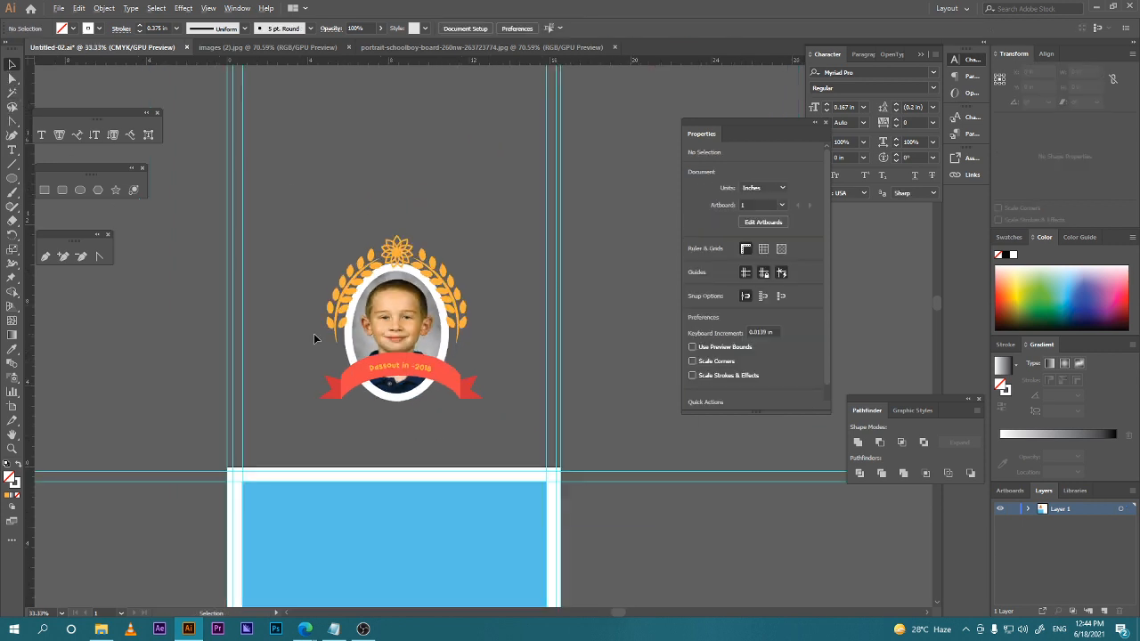
pyautogui.moveTo(302, 336); pyautogui.dragTo(271, 324)
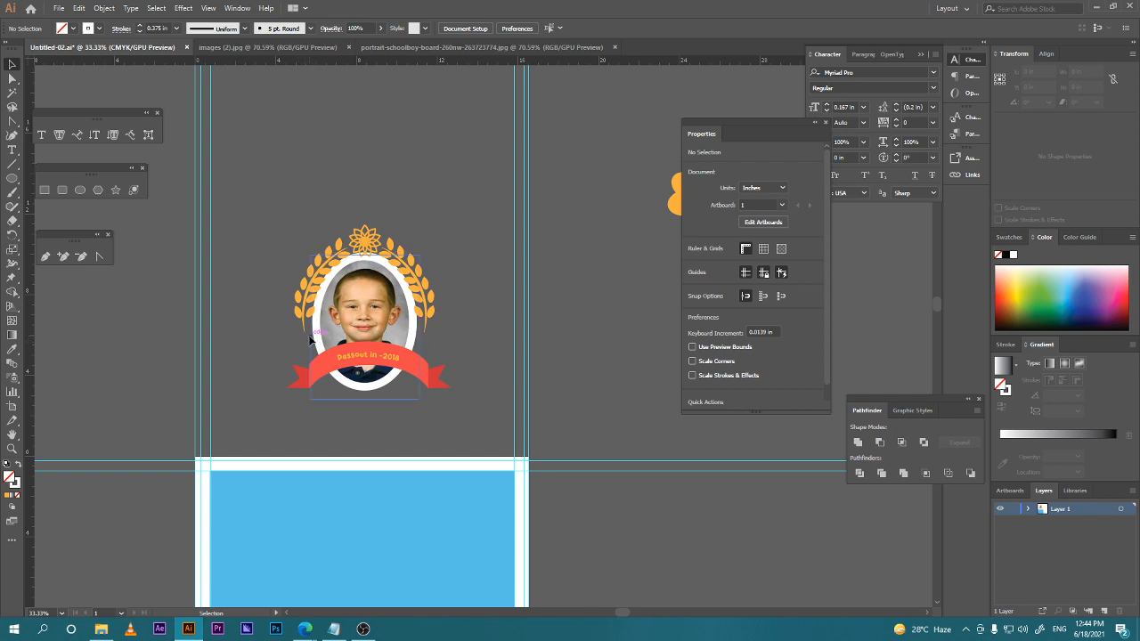
pyautogui.moveTo(307, 338); pyautogui.dragTo(265, 337)
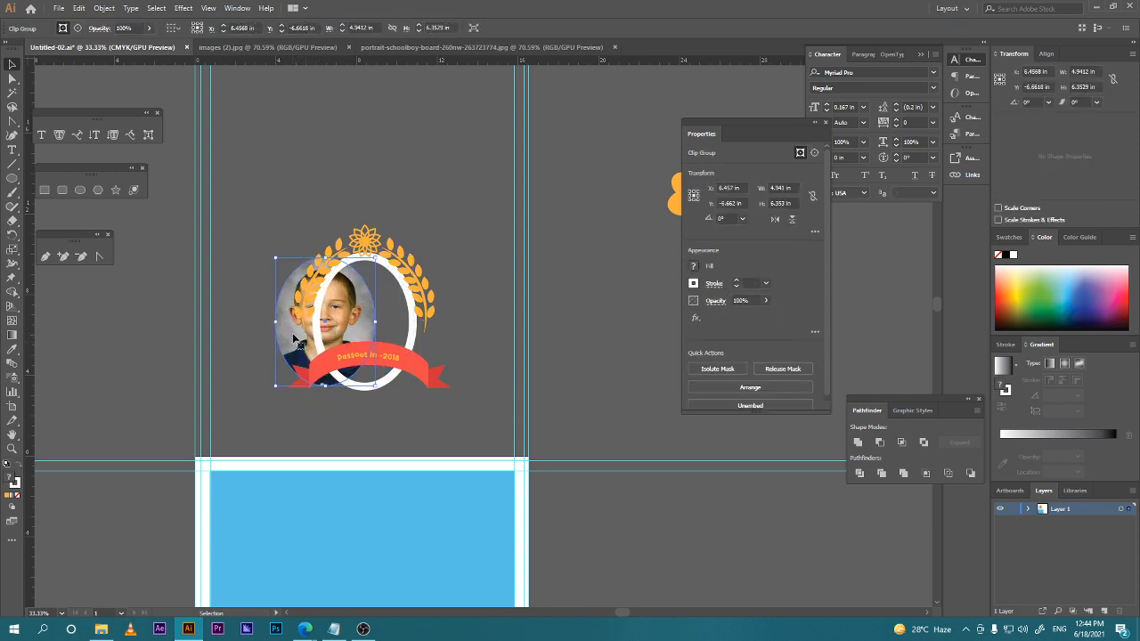
pyautogui.hotkey('ctrl', 'z')
pyautogui.click(466, 328)
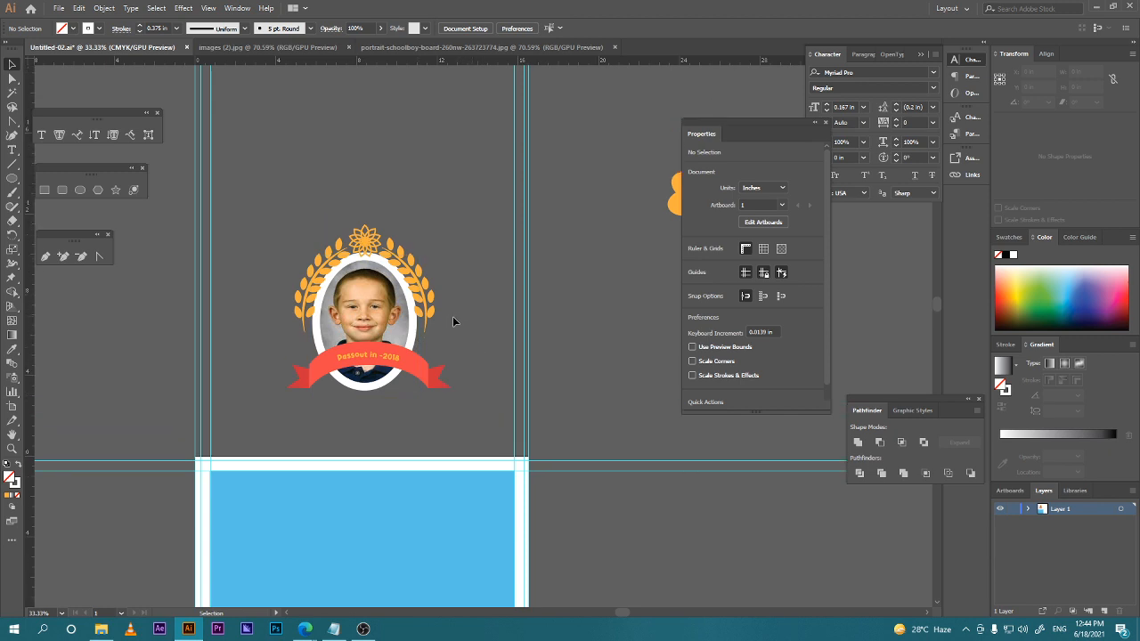
# Move both laurel branches slightly outward and raise the flower ornament so they clear the white oval frame.
pyautogui.moveTo(424, 290); pyautogui.dragTo(429, 287)
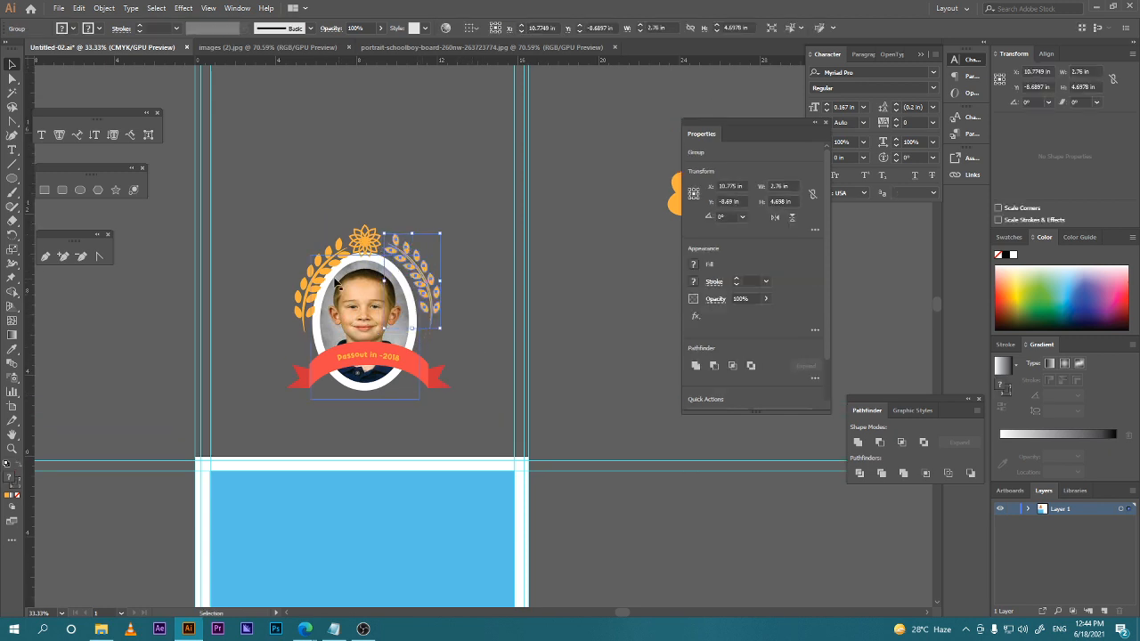
pyautogui.click(323, 276)
pyautogui.moveTo(323, 276)
pyautogui.mouseDown()
pyautogui.moveTo(310, 267)
pyautogui.moveTo(328, 274)
pyautogui.mouseUp()
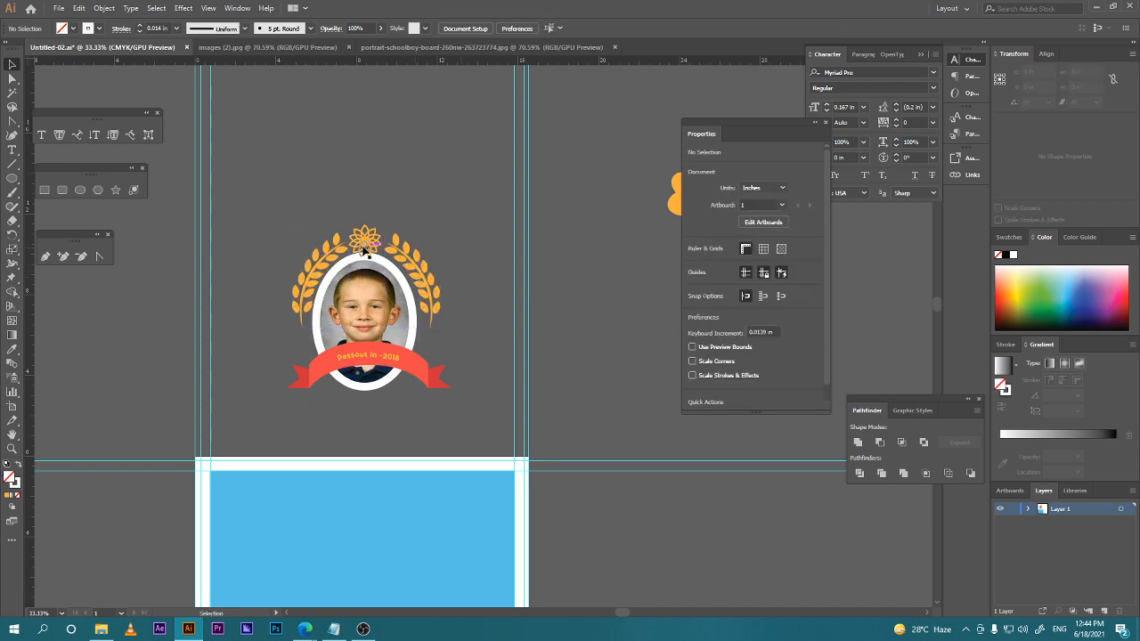
pyautogui.click(367, 252)
pyautogui.moveTo(367, 252); pyautogui.dragTo(370, 247)
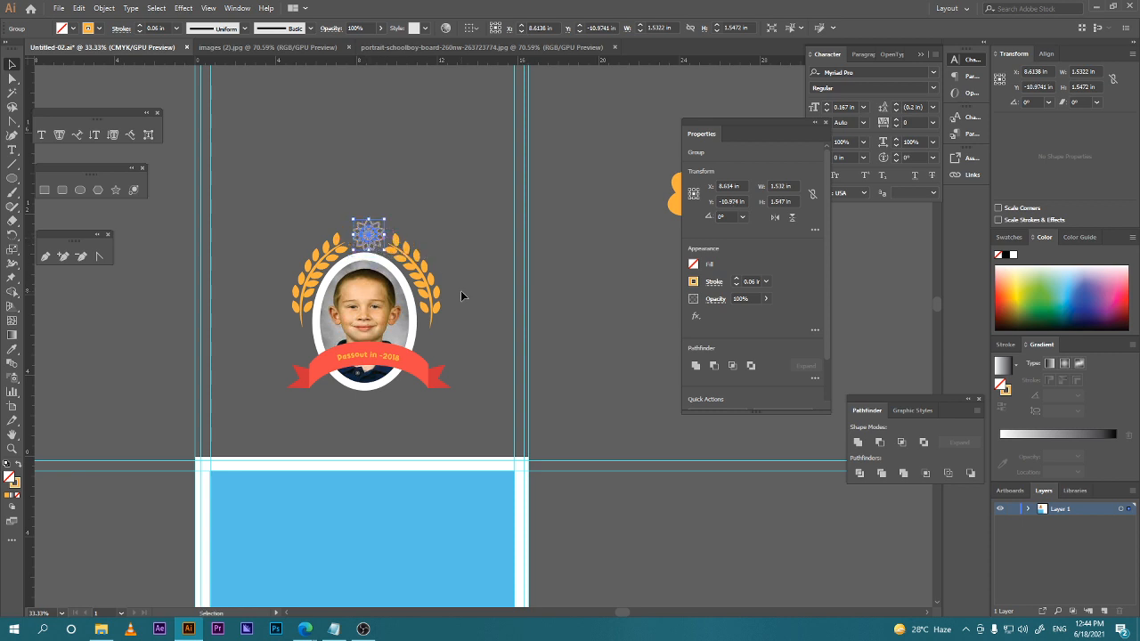
pyautogui.click(368, 176)
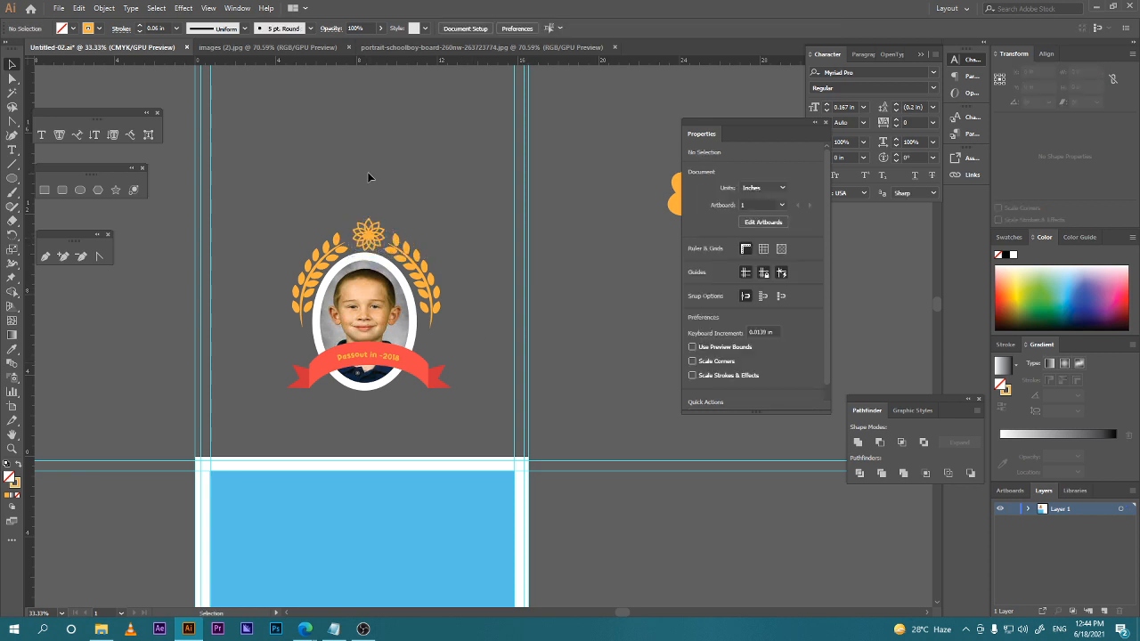
# Nudge the right laurel branch slightly down and to the left to balance it with the opposite branch.
pyautogui.click(416, 276)
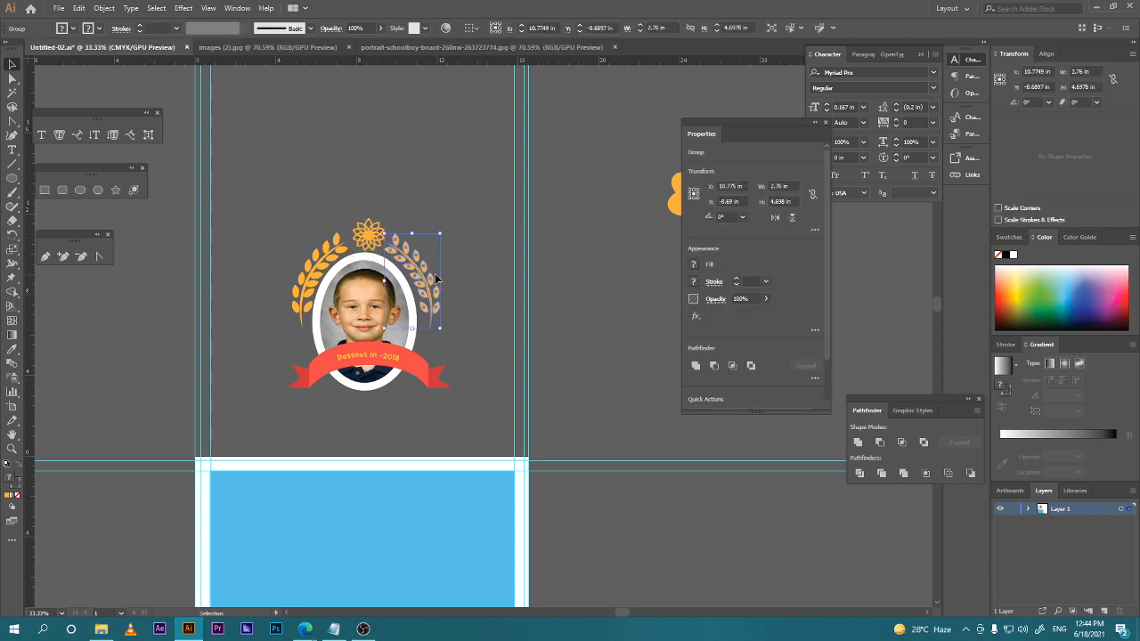
pyautogui.press('Down')
pyautogui.press('Down')
pyautogui.press('Left')
pyautogui.press('Left')
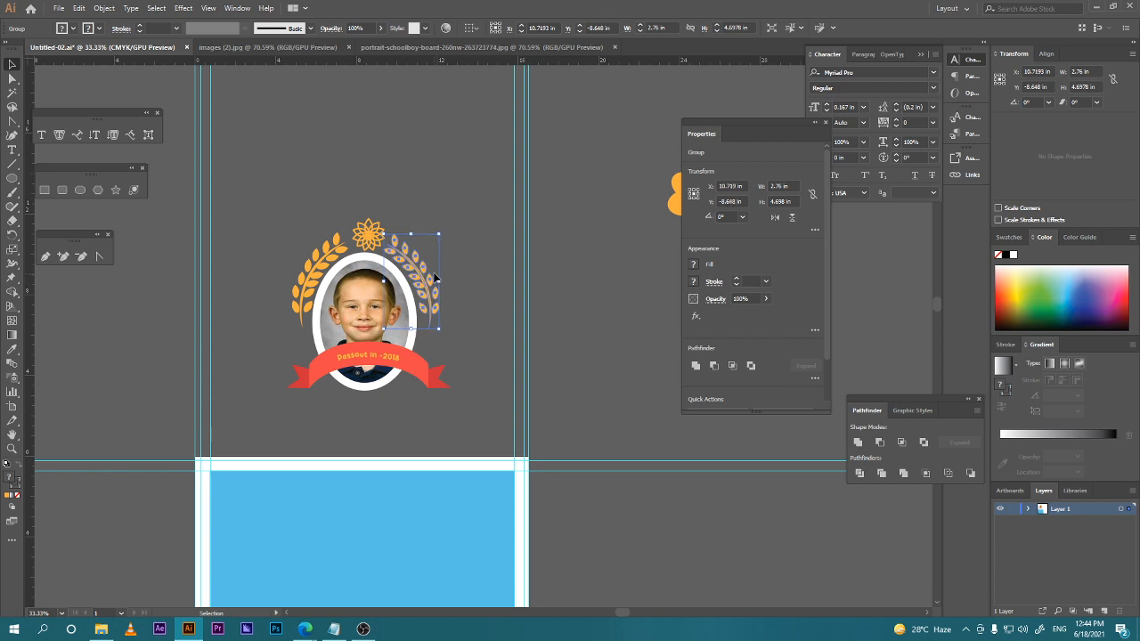
# Shift the red ribbon with its curved text slightly left to centre it on the oval portrait.
pyautogui.click(451, 389)
pyautogui.click(440, 386)
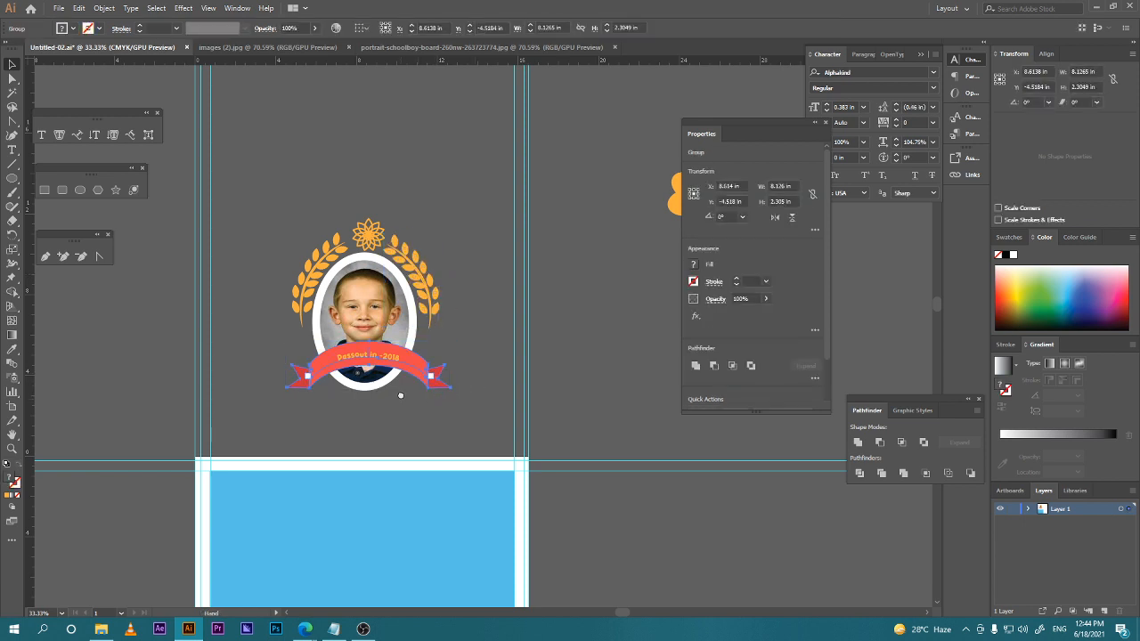
pyautogui.moveTo(400, 395); pyautogui.dragTo(403, 378)
pyautogui.scroll(2, 402, 380)
pyautogui.click(406, 341)
pyautogui.click(439, 309)
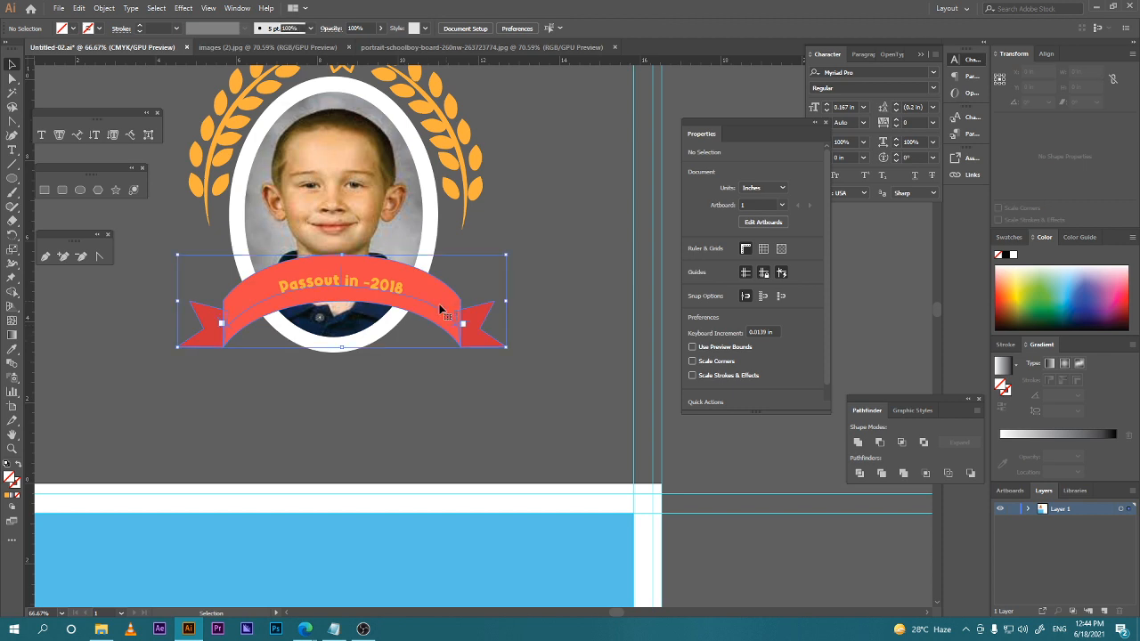
pyautogui.click(438, 395)
pyautogui.scroll(-2, 359, 331)
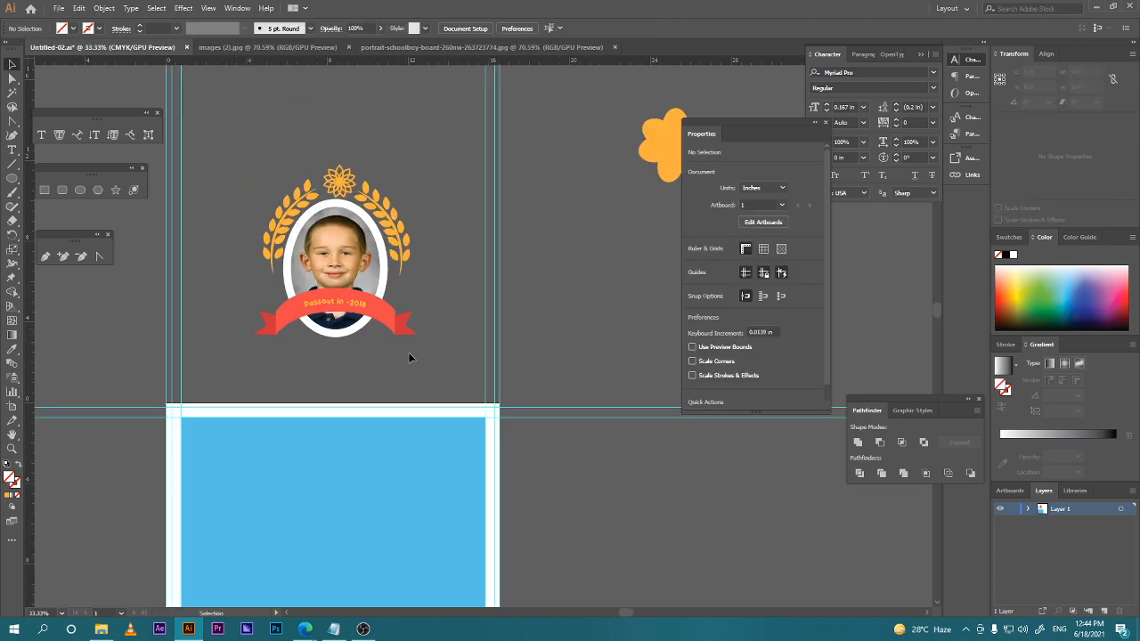
# Select the blue background rectangle on the artboard.
pyautogui.scroll(-2, 410, 357)
pyautogui.click(348, 483)
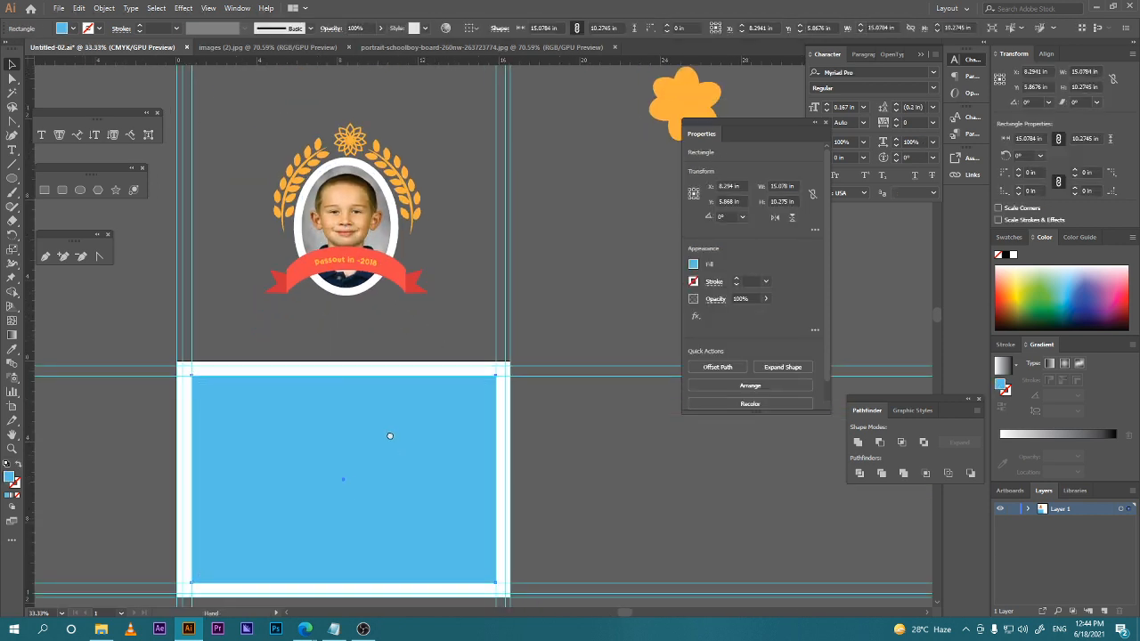
pyautogui.moveTo(389, 436); pyautogui.dragTo(354, 354)
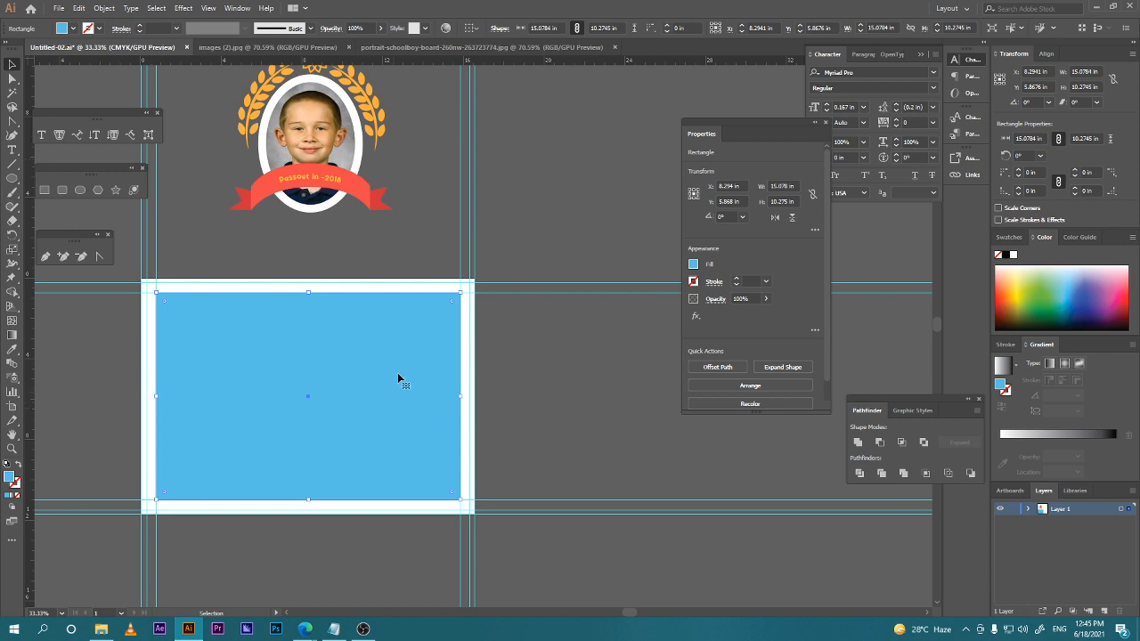
# Switch to the Google Meet window to check the meeting chat and return to Illustrator.
pyautogui.moveTo(305, 629)
pyautogui.click(318, 541)
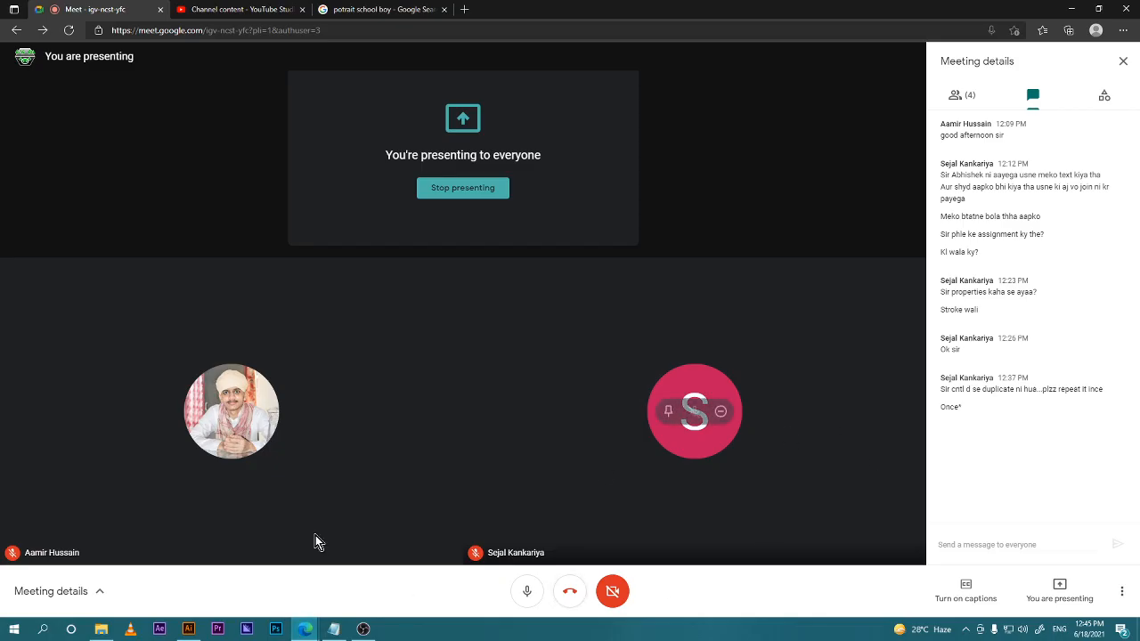
pyautogui.click(188, 629)
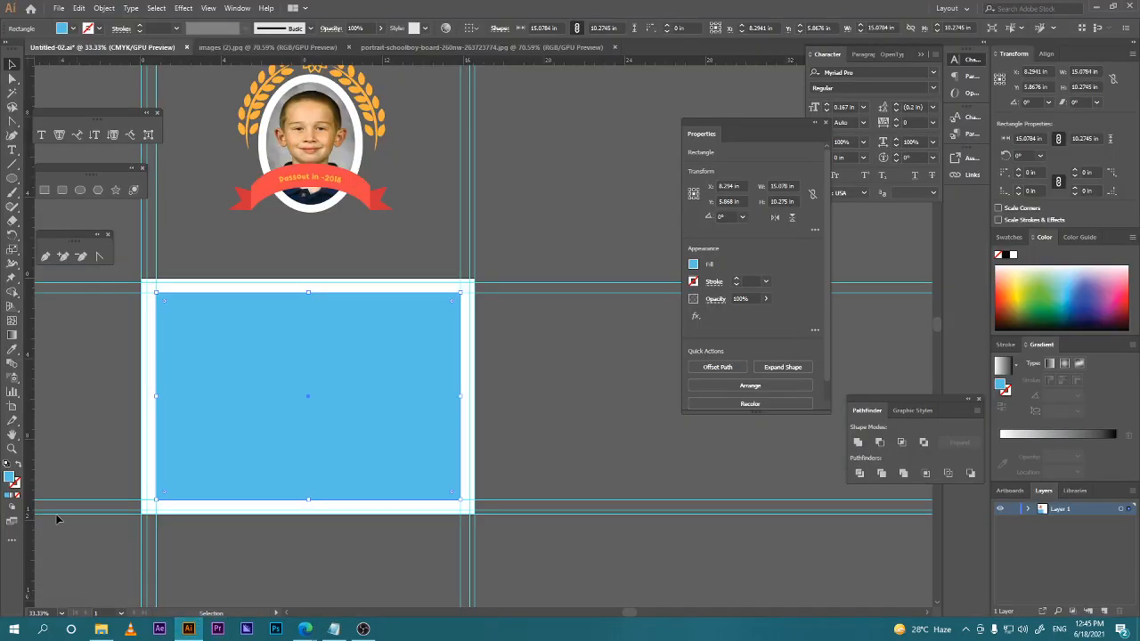
# Fill the blue rectangle with a white-to-black linear gradient and set the gradient angle to 45°.
pyautogui.click(11, 498)
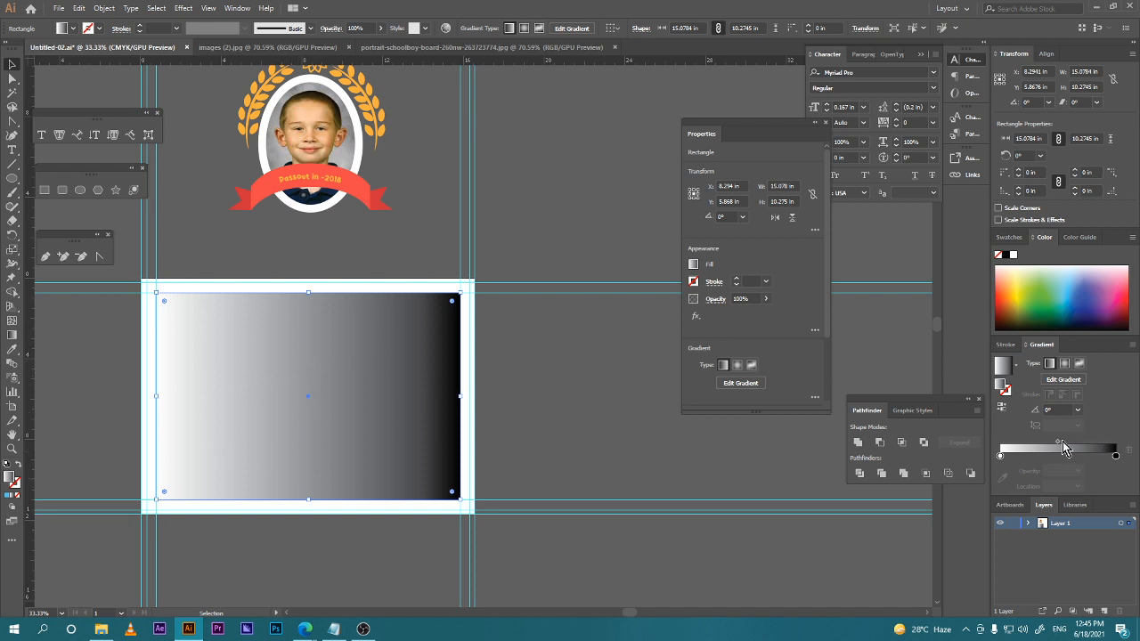
pyautogui.click(1058, 410)
pyautogui.click(1080, 412)
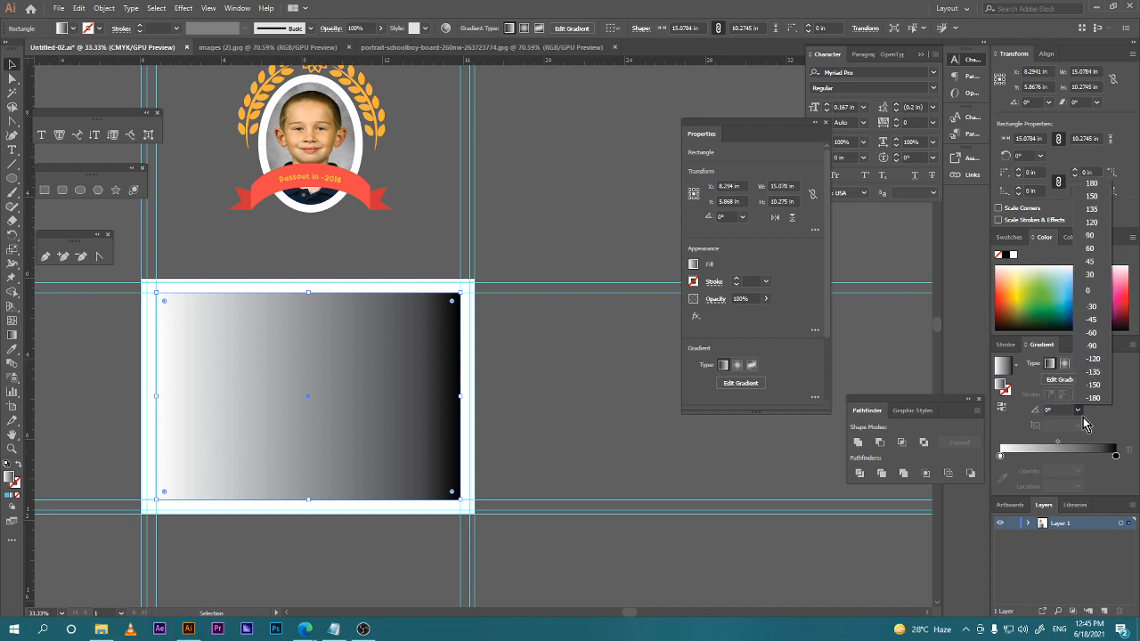
pyautogui.click(1081, 416)
pyautogui.click(1035, 413)
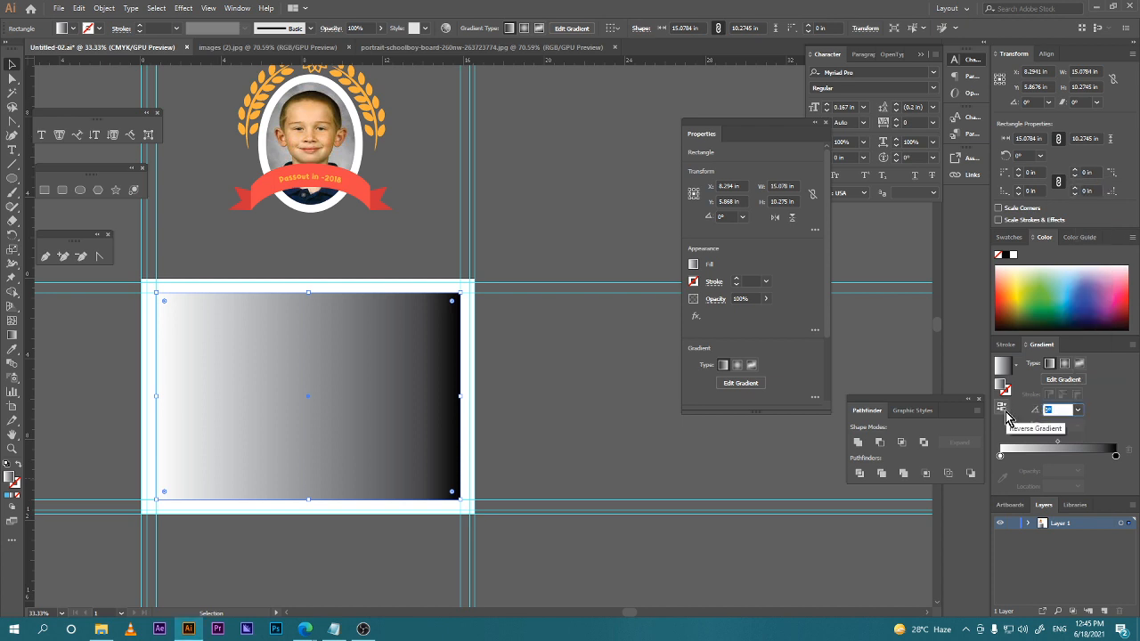
pyautogui.write('45')
pyautogui.press('Return')
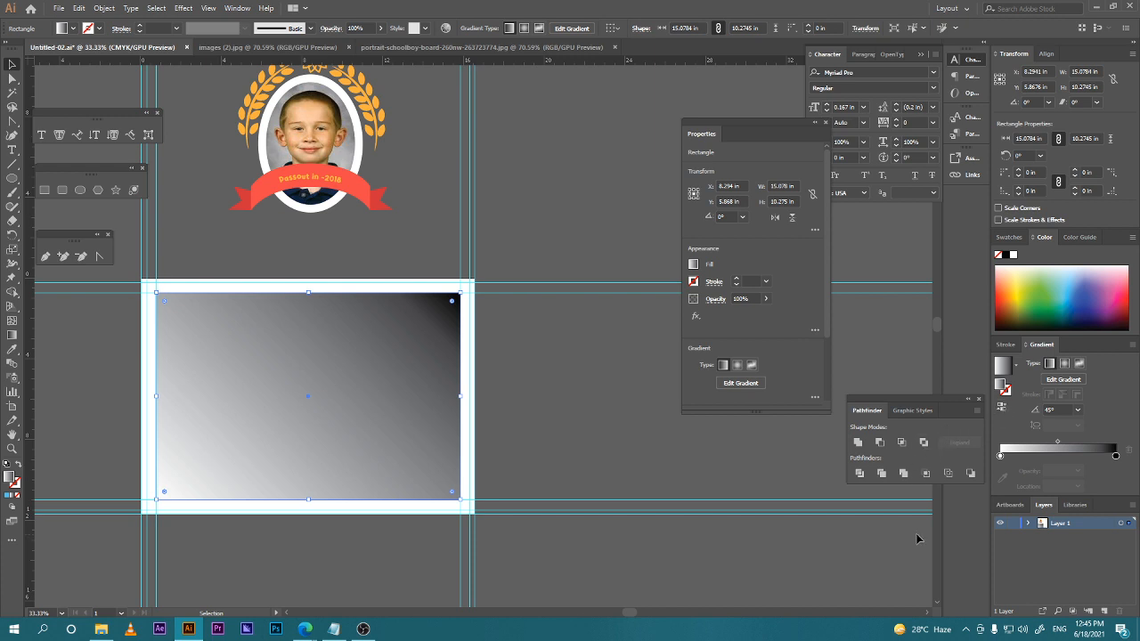
pyautogui.press('a')
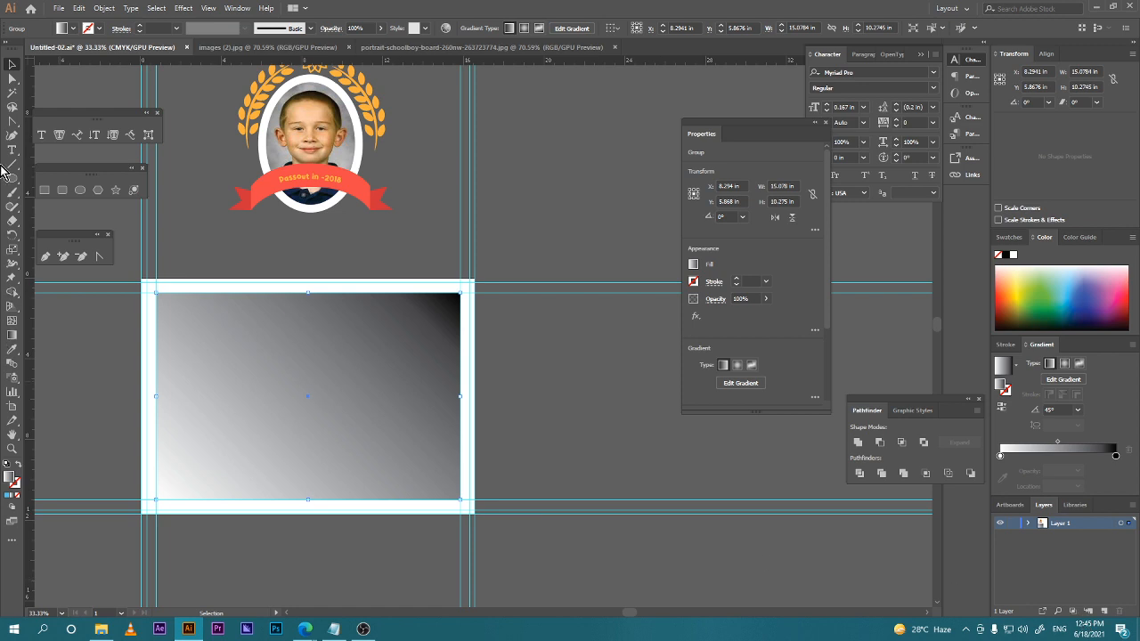
pyautogui.click(444, 514)
pyautogui.click(384, 440)
pyautogui.press('g')
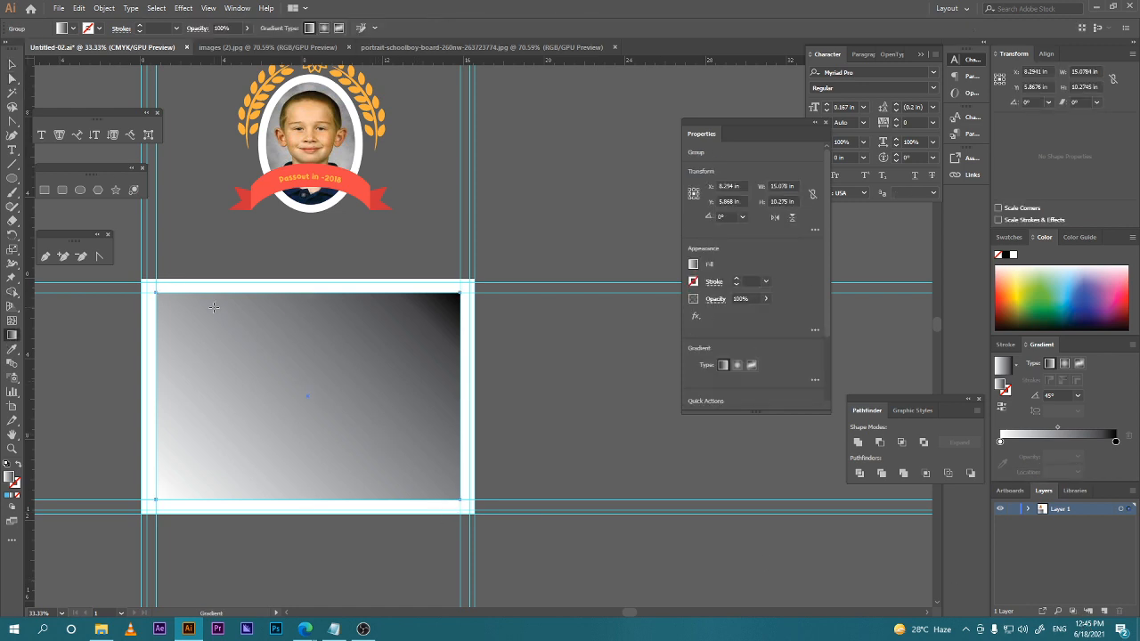
pyautogui.press('v')
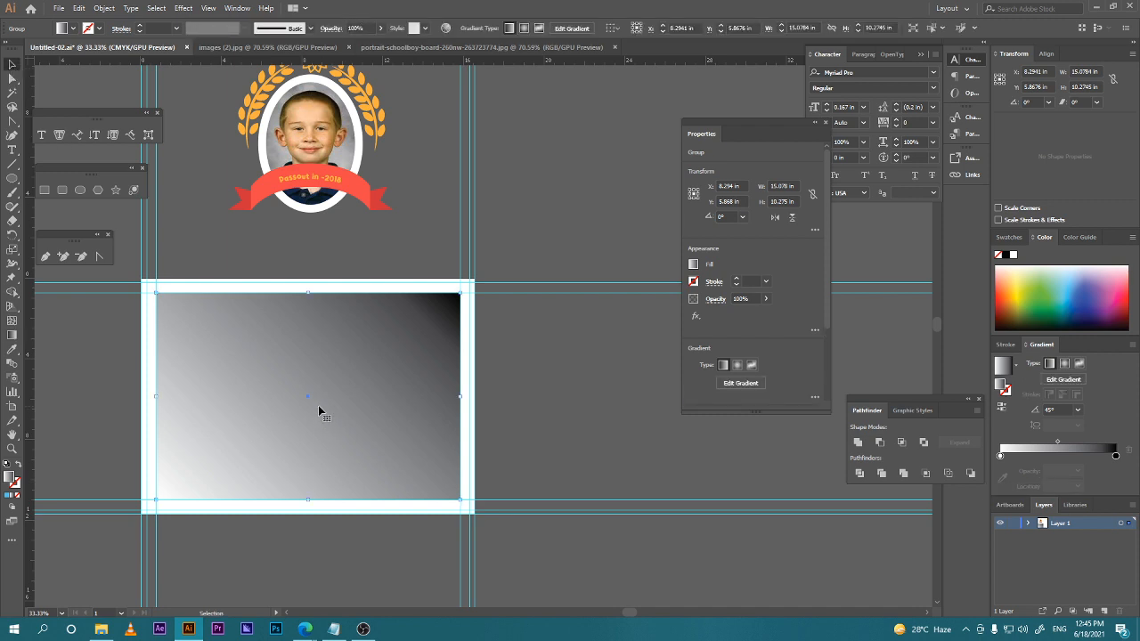
pyautogui.press('a')
pyautogui.click(17, 338)
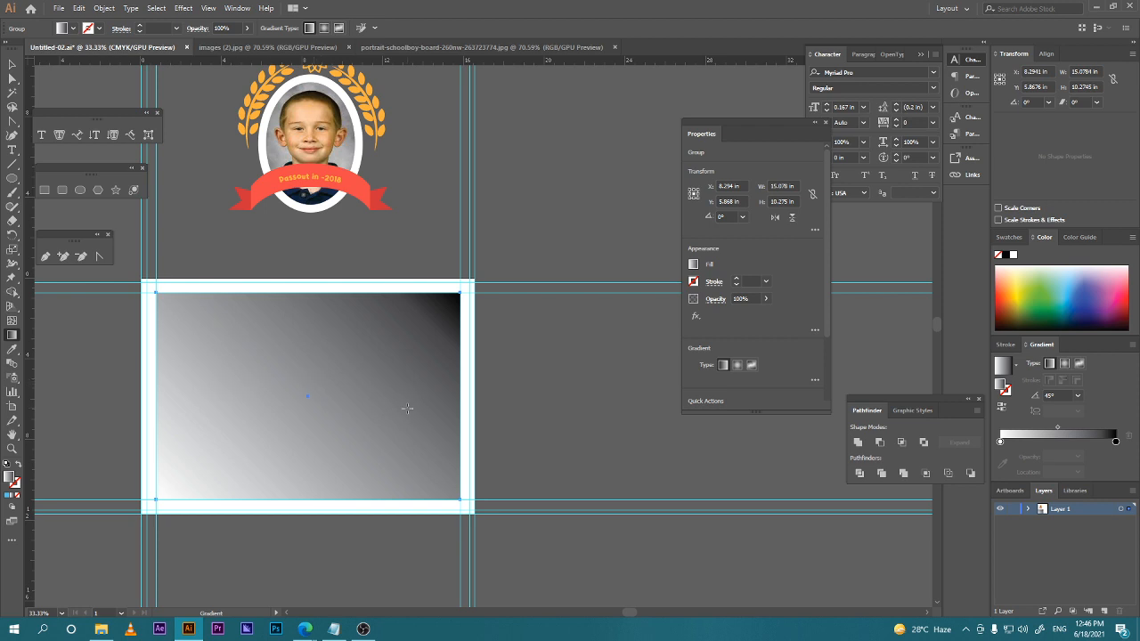
pyautogui.click(14, 63)
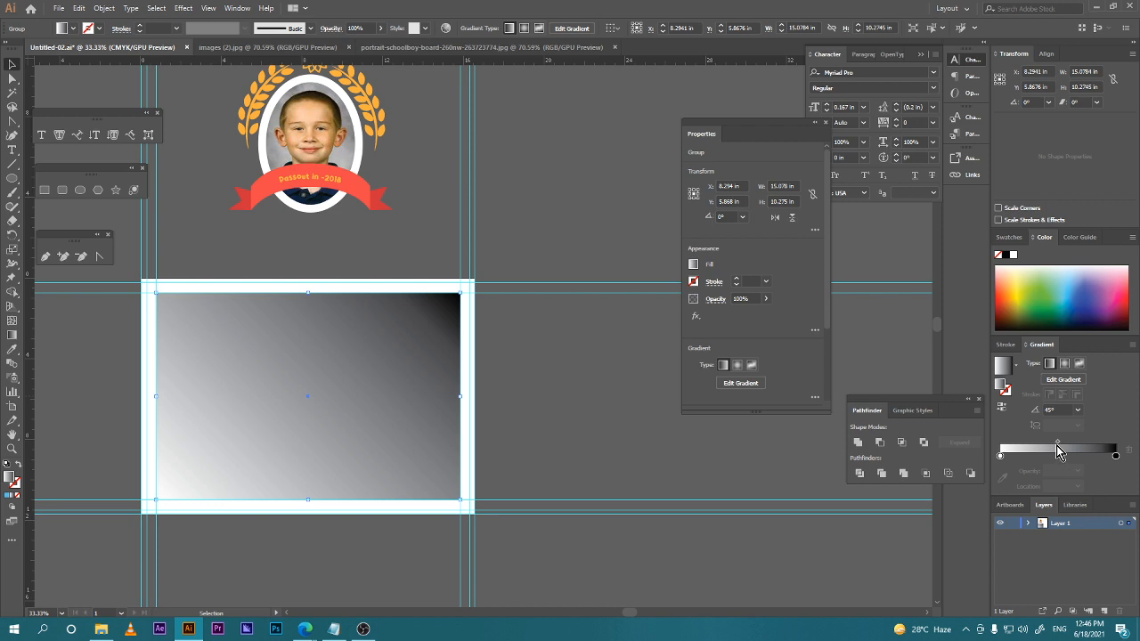
pyautogui.moveTo(1059, 448)
pyautogui.mouseDown()
pyautogui.moveTo(1024, 448)
pyautogui.moveTo(1058, 443)
pyautogui.mouseUp()
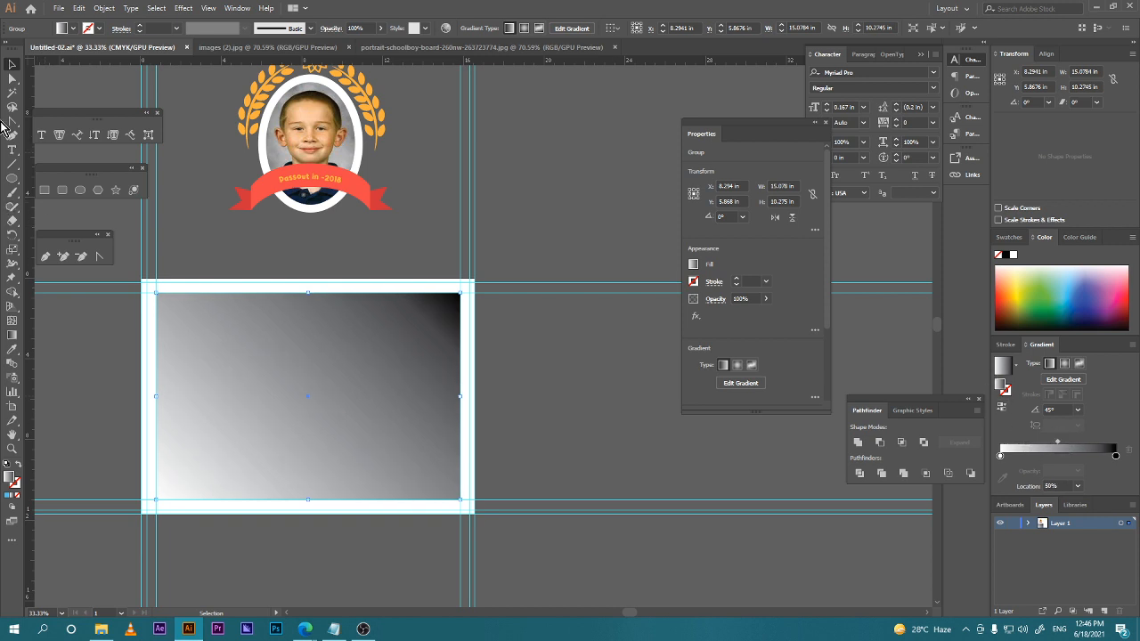
# Try out other directions for the rectangle's white-to-black gradient by redrawing it with the Gradient tool.
pyautogui.click(12, 337)
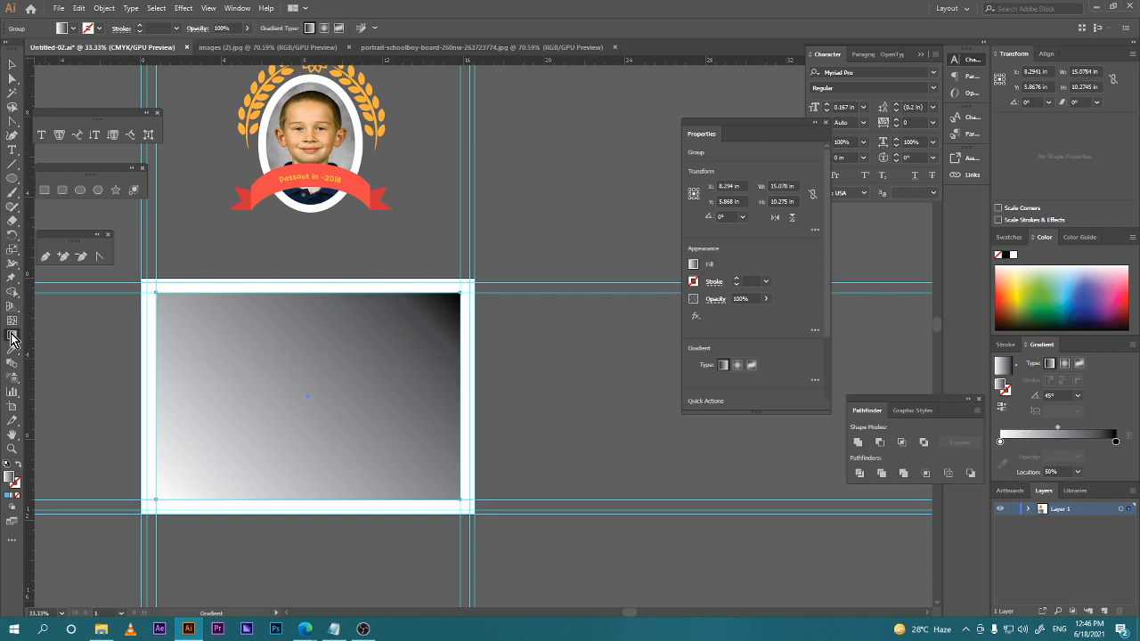
pyautogui.moveTo(321, 385); pyautogui.dragTo(466, 381)
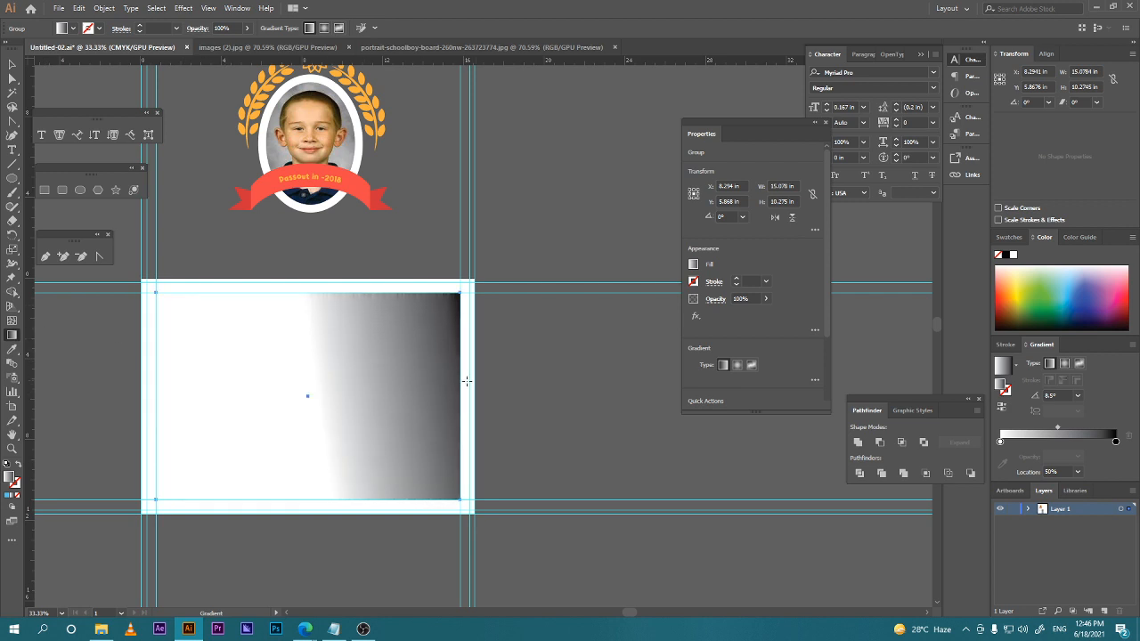
pyautogui.hotkey('ctrl', 'z')
pyautogui.moveTo(398, 333); pyautogui.dragTo(466, 288)
pyautogui.hotkey('ctrl', 'z')
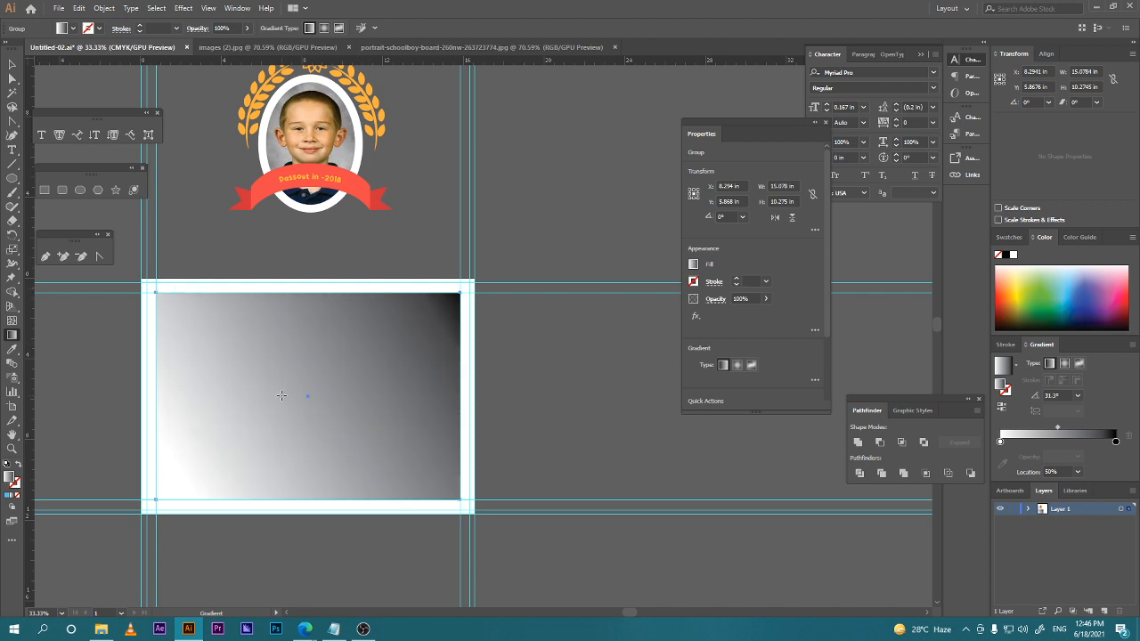
pyautogui.press('v')
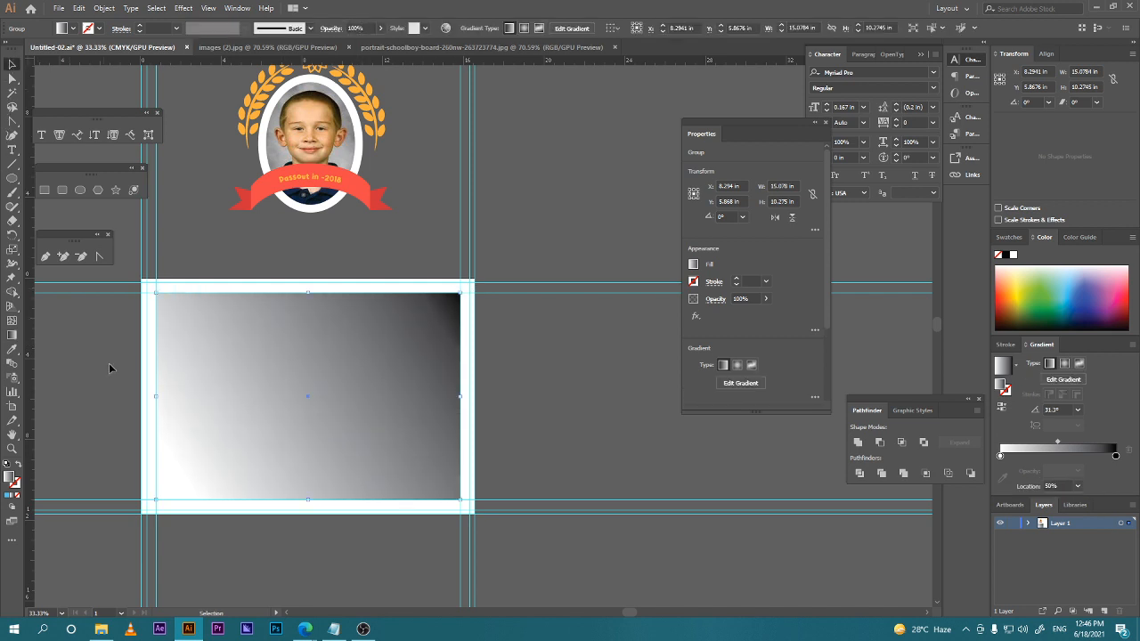
pyautogui.press('v')
pyautogui.click(216, 261)
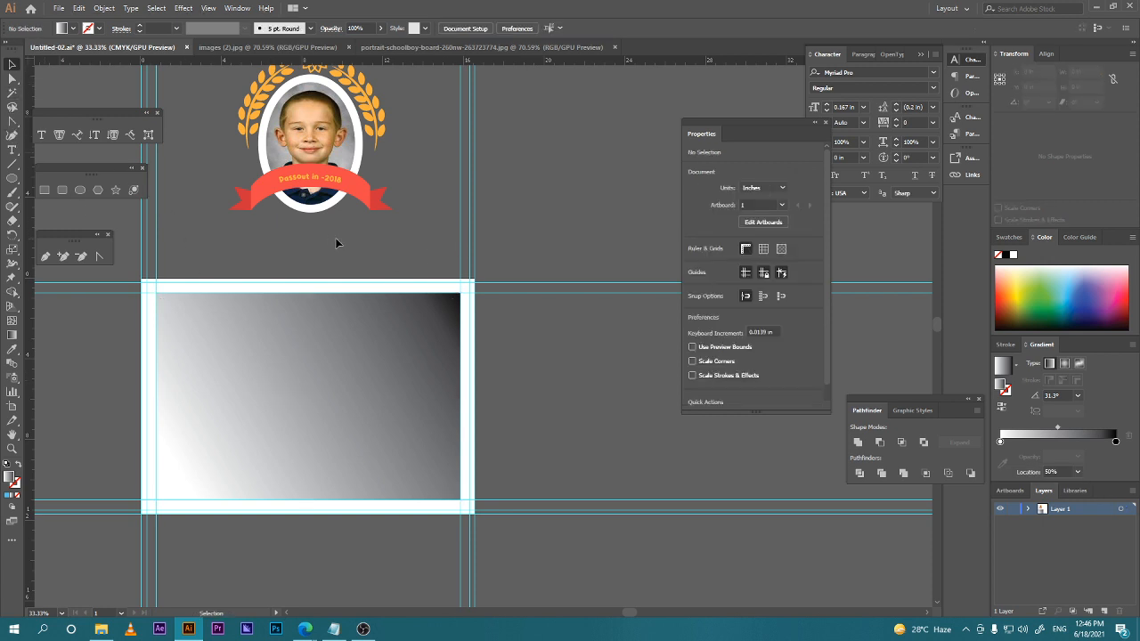
# Shift the rectangle's gradient midpoint to 13% towards the white end and set the gradient angle to 45°.
pyautogui.click(323, 333)
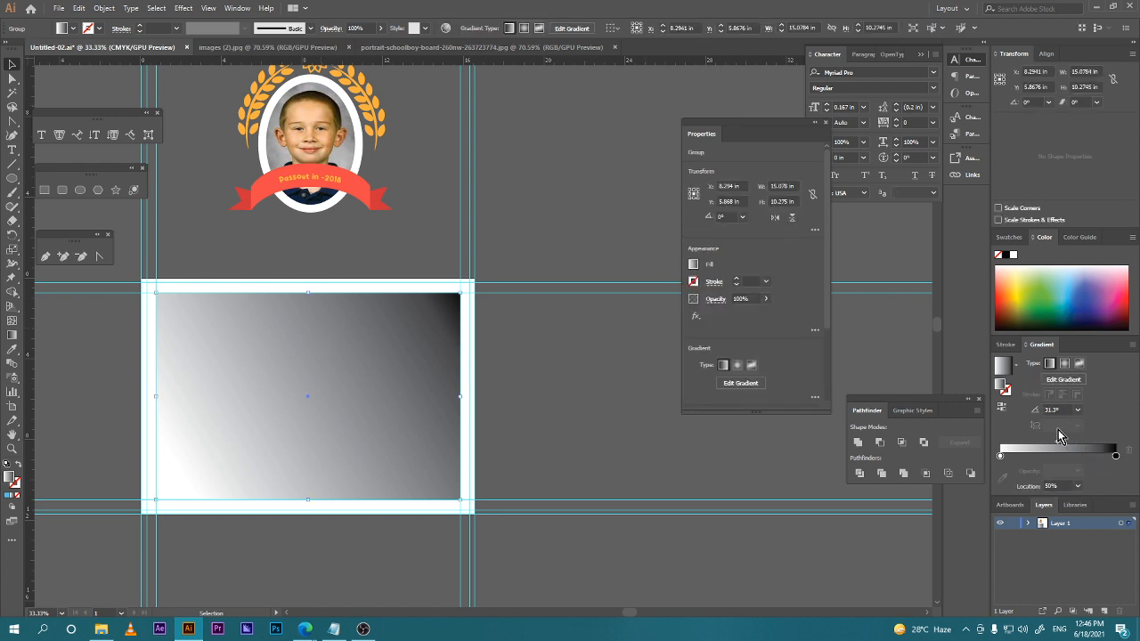
pyautogui.click(1000, 456)
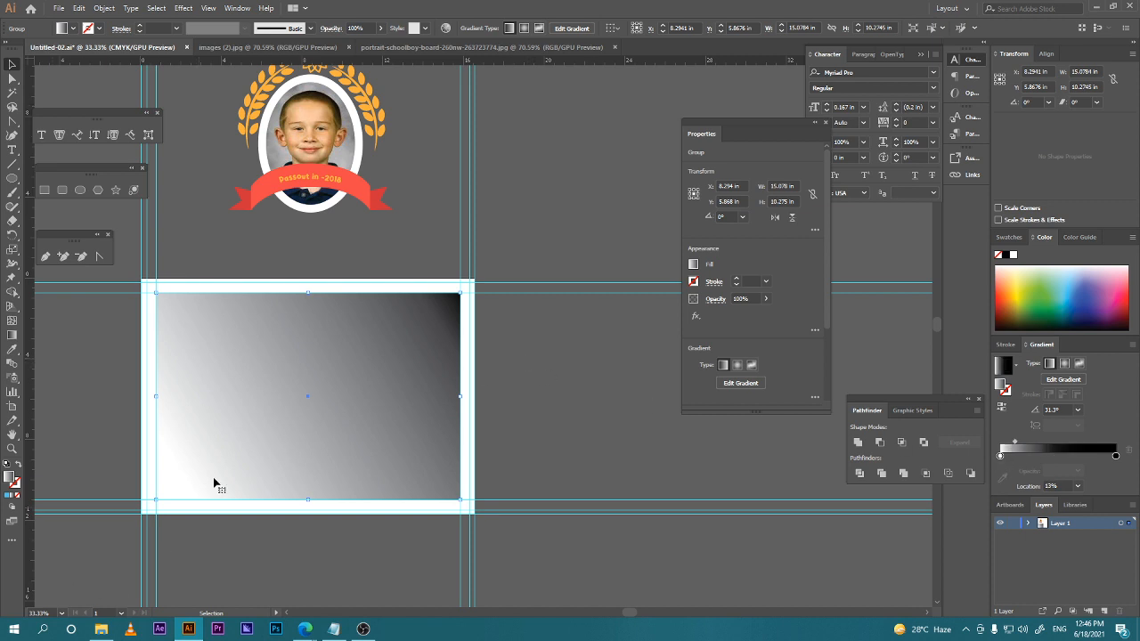
pyautogui.click(1060, 410)
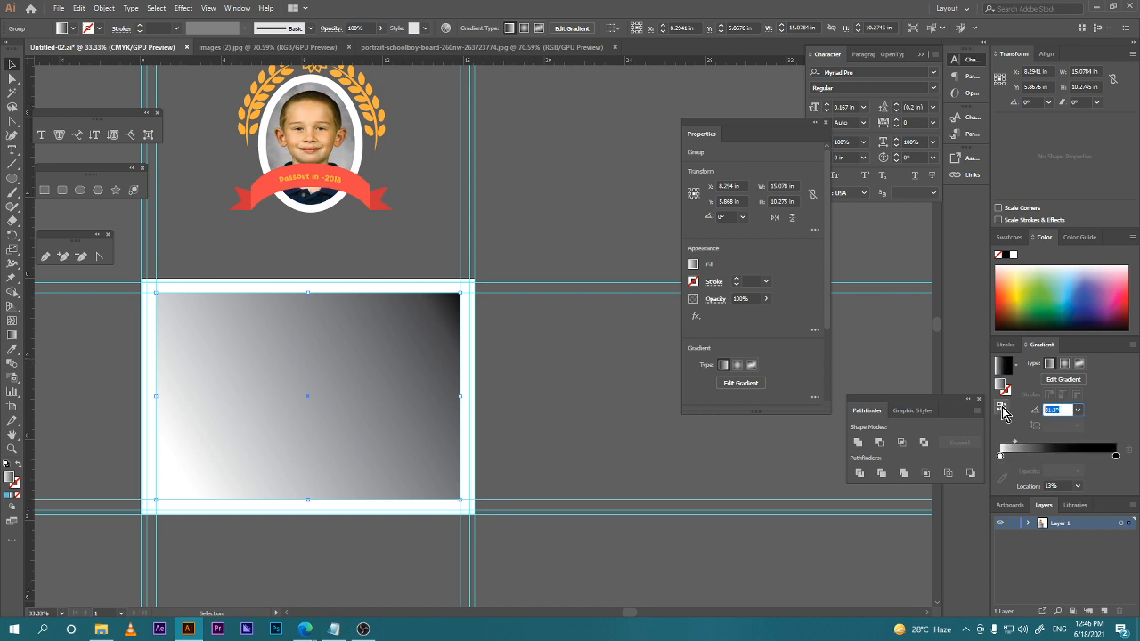
pyautogui.press('Return')
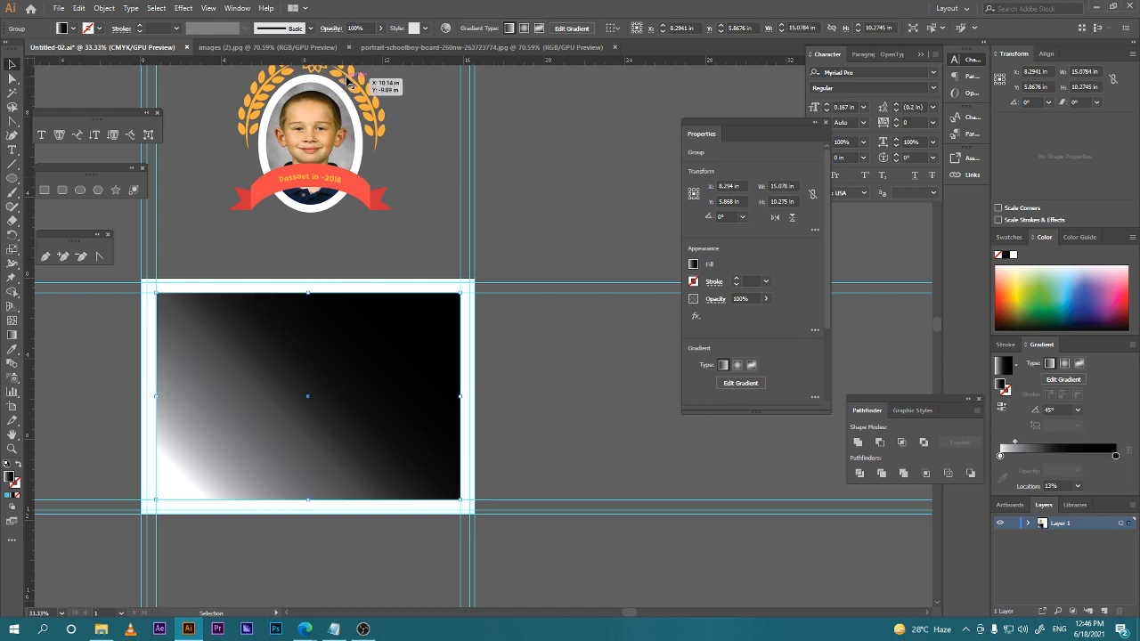
# Try gradient angles of -45° and -90° on the rectangle, and set the angle back to 45°.
pyautogui.click(572, 28)
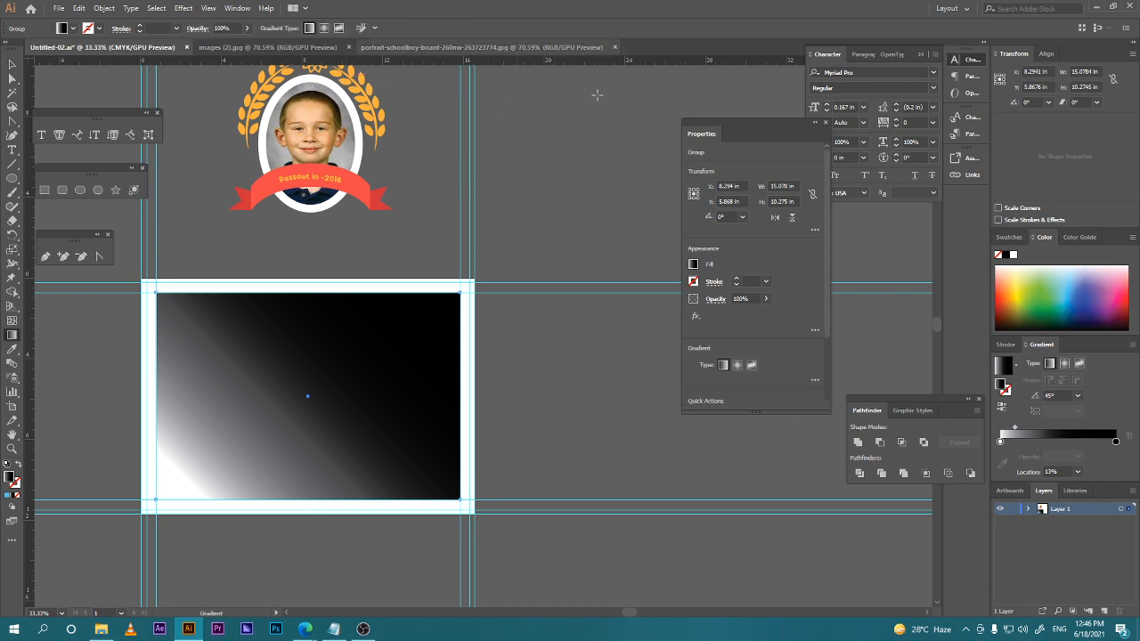
pyautogui.click(1061, 395)
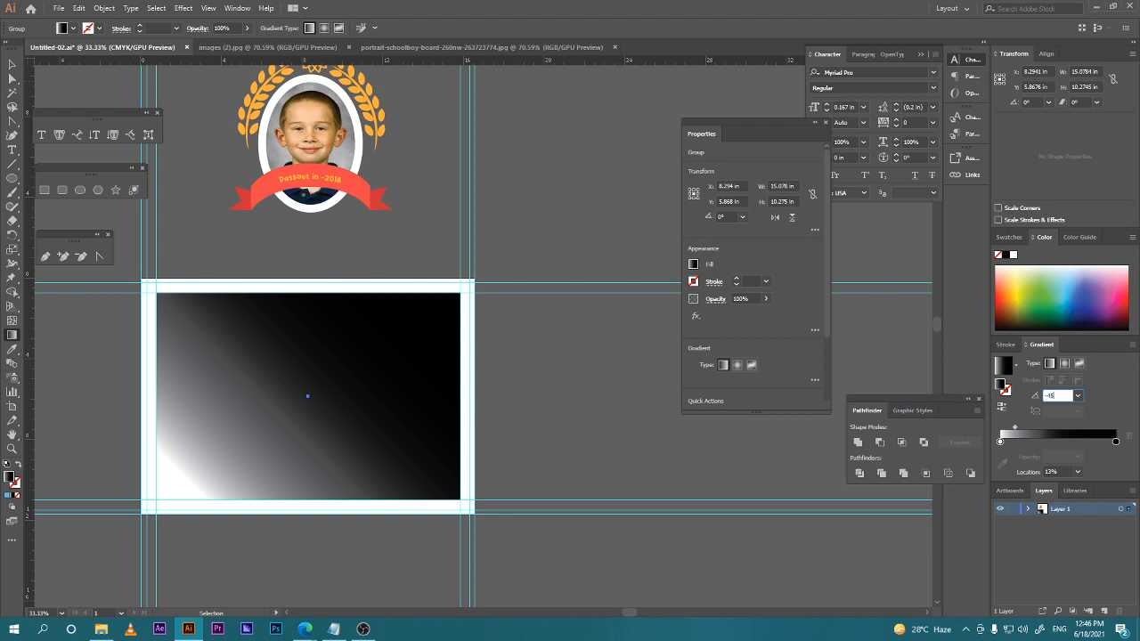
pyautogui.press('Return')
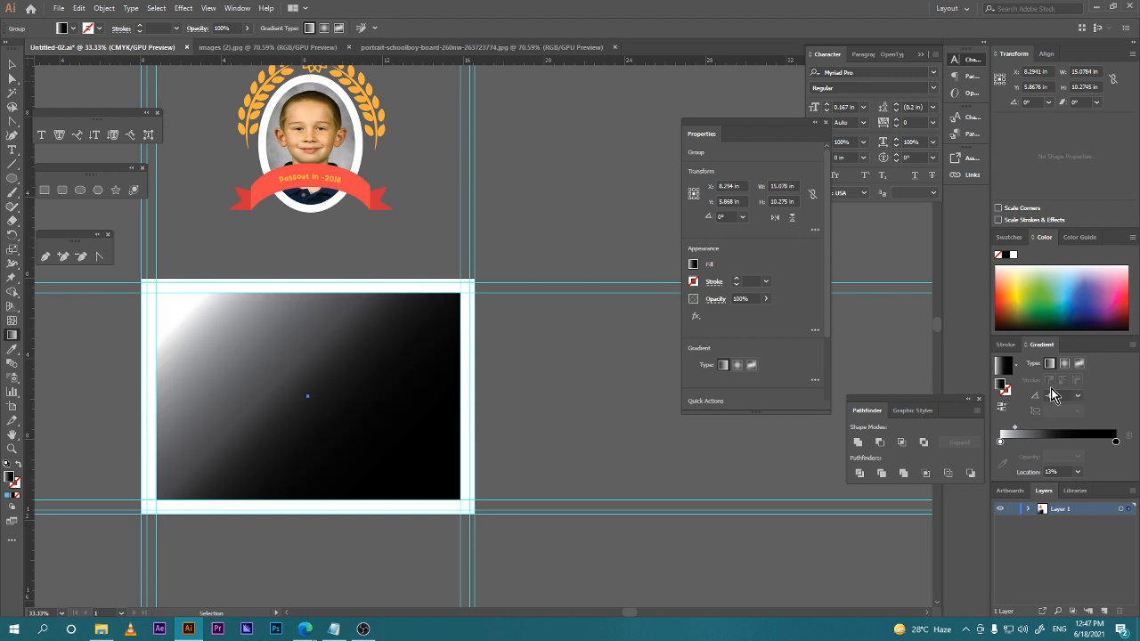
pyautogui.click(1057, 395)
pyautogui.write('-90')
pyautogui.press('Return')
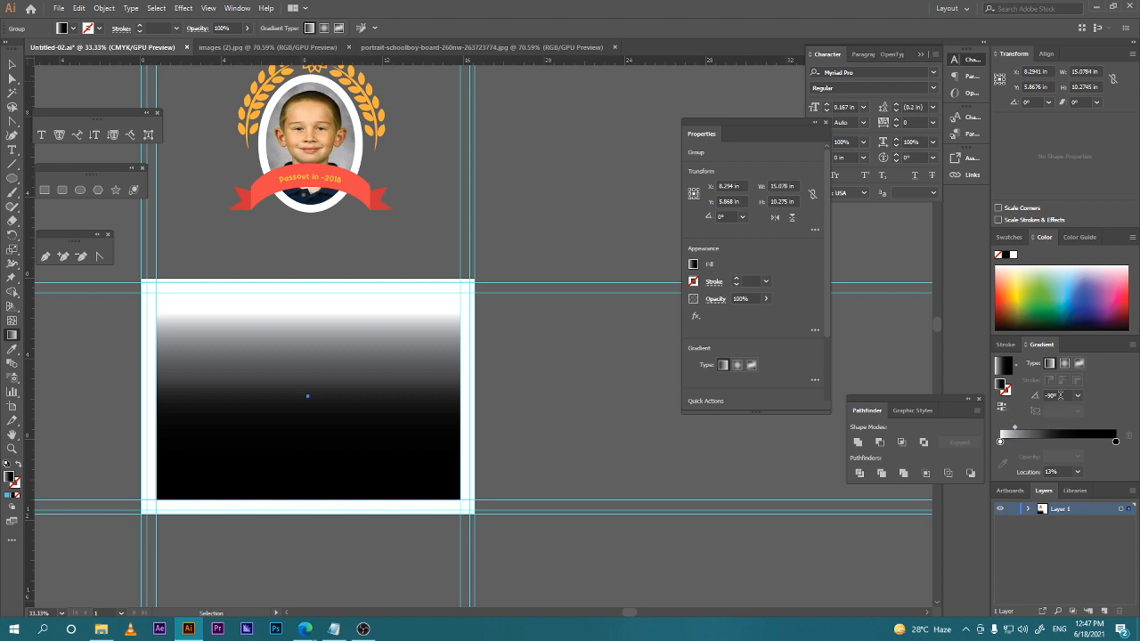
pyautogui.click(1034, 400)
pyautogui.write('45')
pyautogui.press('Return')
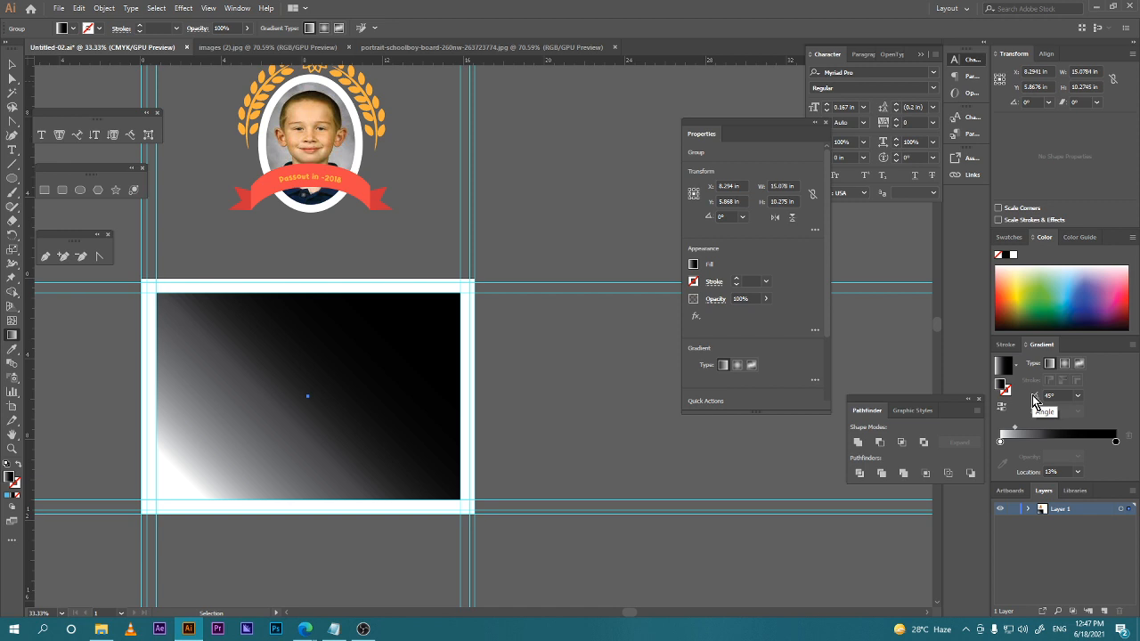
# Redraw the rectangle's gradient diagonally from the upper-right corner down past its lower edge, at about -150.7°, and deselect the rectangle.
pyautogui.click(1034, 399)
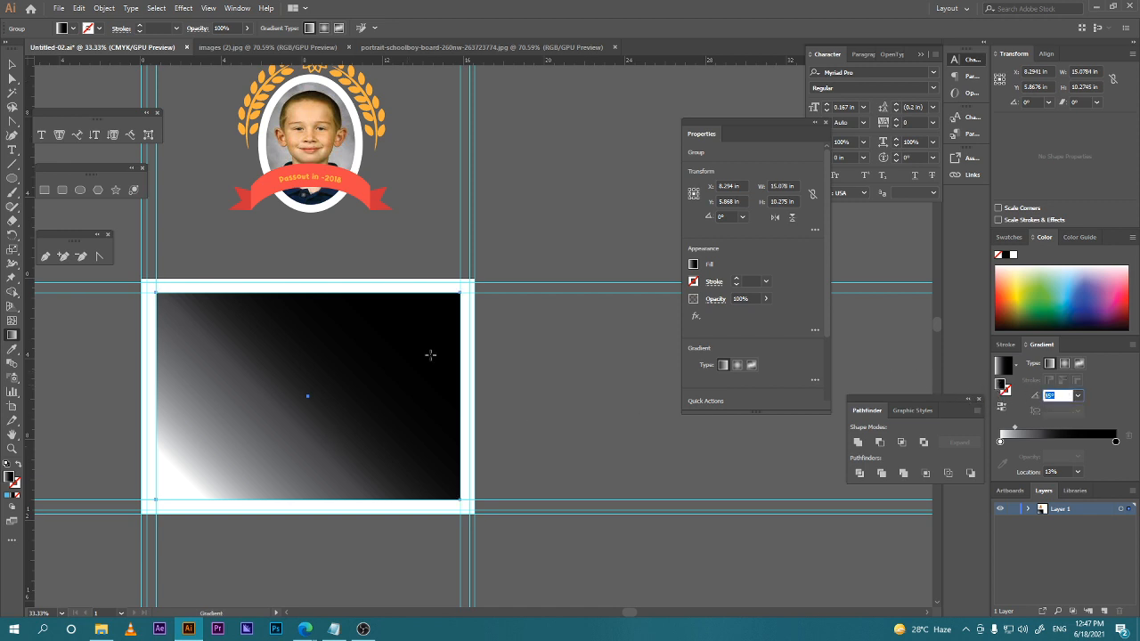
pyautogui.moveTo(413, 327); pyautogui.dragTo(365, 355)
pyautogui.moveTo(448, 314); pyautogui.dragTo(254, 615)
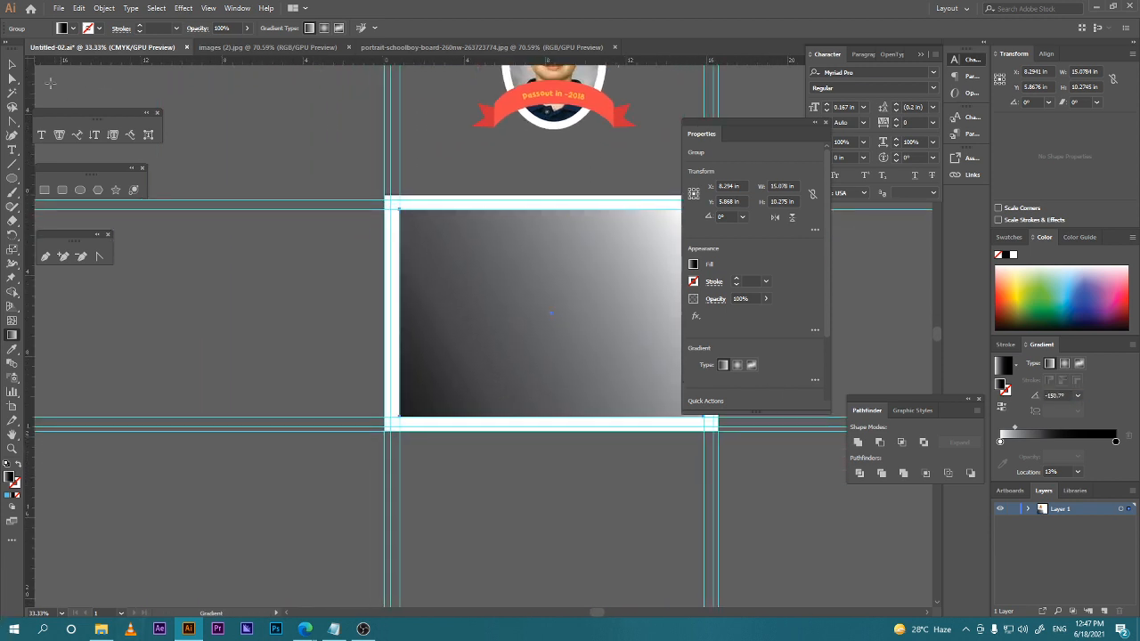
pyautogui.click(12, 65)
pyautogui.click(205, 260)
pyautogui.press('space')
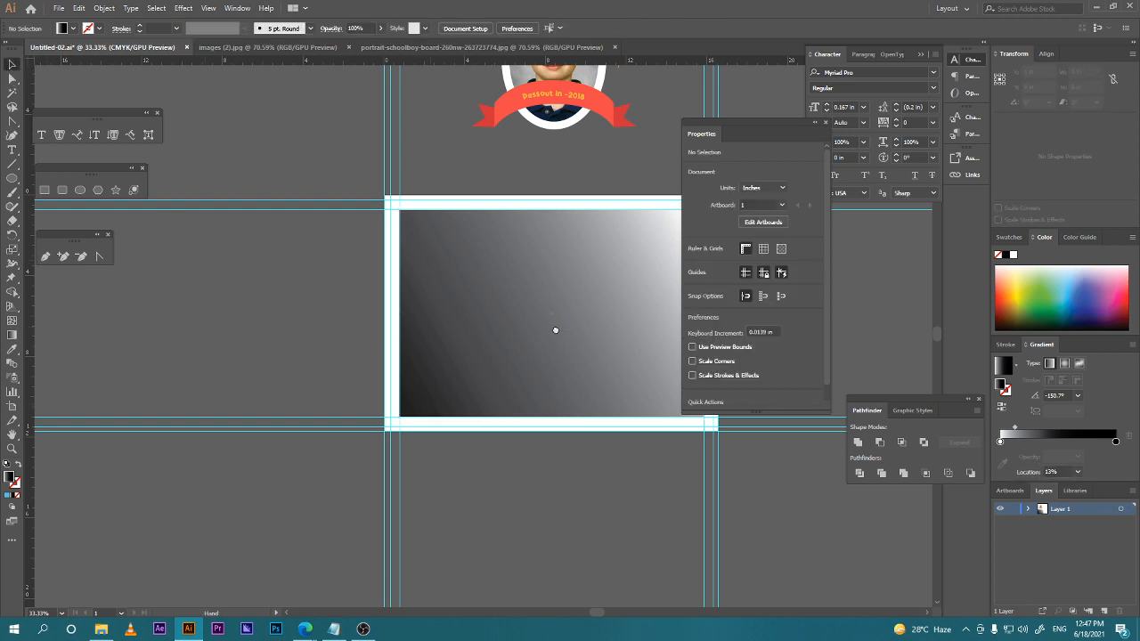
pyautogui.moveTo(555, 330); pyautogui.dragTo(267, 310)
pyautogui.press('space')
pyautogui.moveTo(354, 413); pyautogui.dragTo(579, 396)
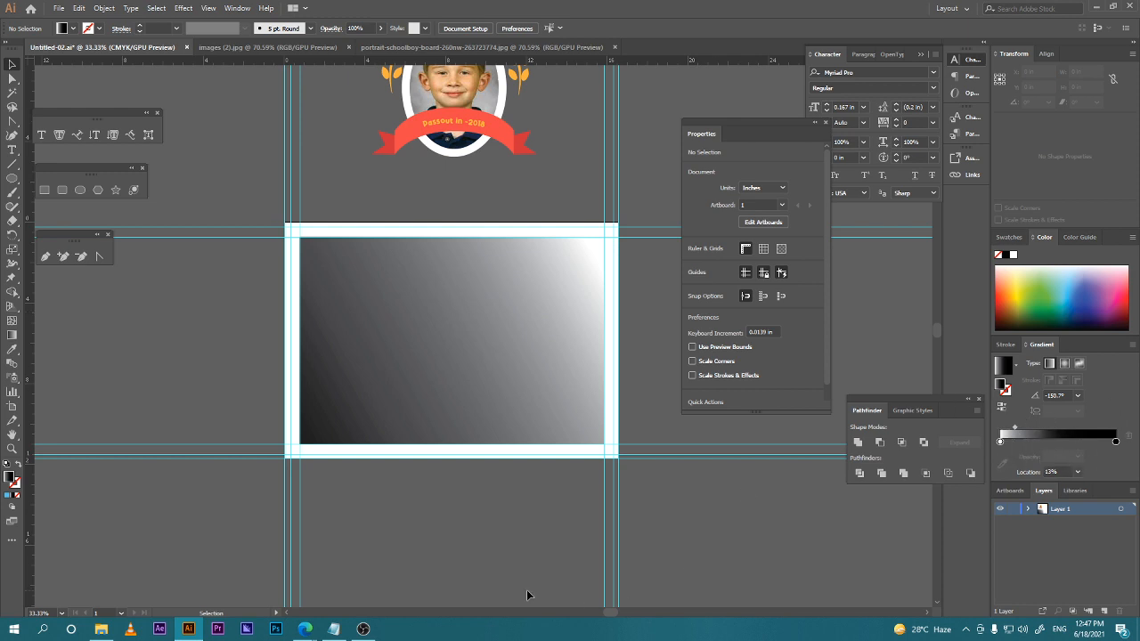
# Switch to Google Meet to check the meeting chat, and return to Illustrator.
pyautogui.click(422, 601)
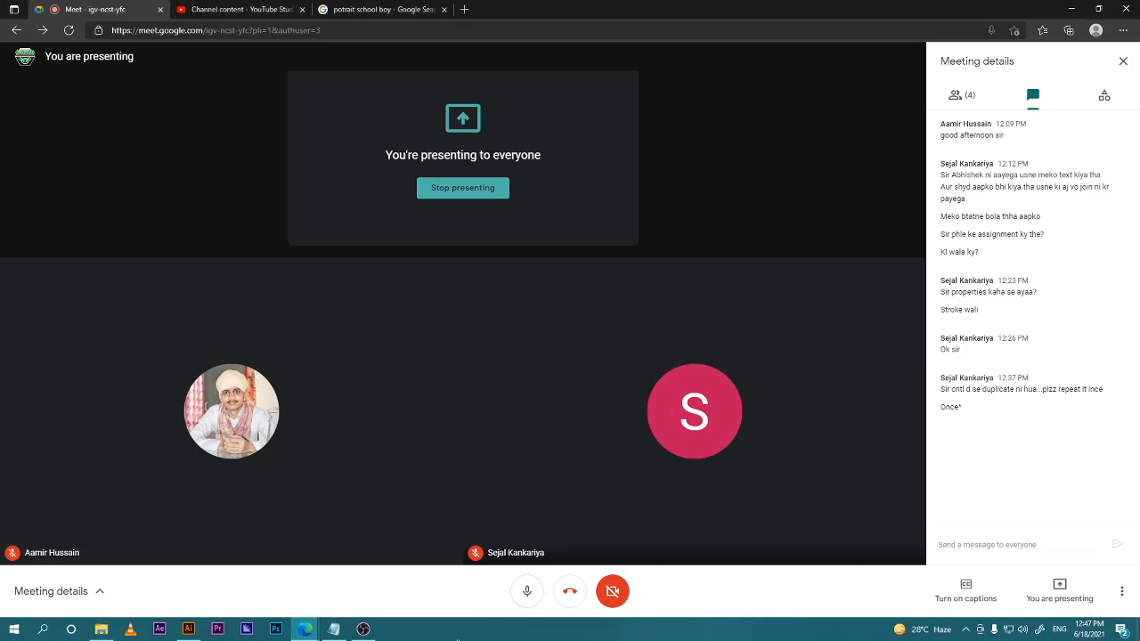
pyautogui.click(188, 629)
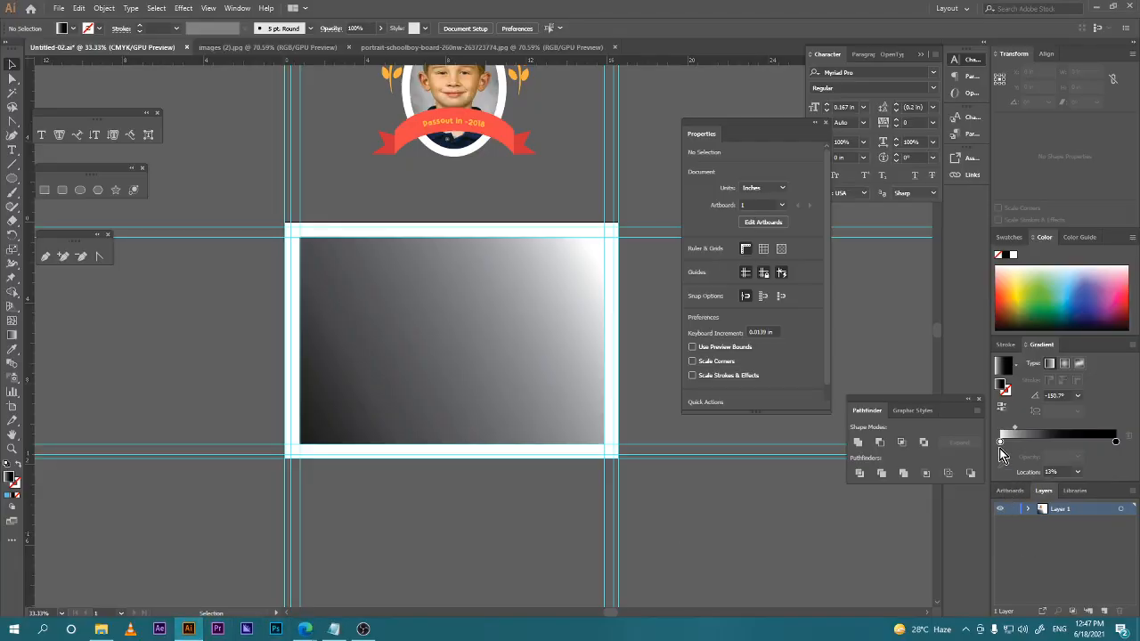
# Select the gradient rectangle and add a colour stop between its white and black stops, at about 46%.
pyautogui.click(1008, 441)
pyautogui.moveTo(1013, 447)
pyautogui.mouseDown()
pyautogui.moveTo(1074, 449)
pyautogui.moveTo(1005, 450)
pyautogui.mouseUp()
pyautogui.moveTo(1116, 442); pyautogui.dragTo(1078, 452)
pyautogui.click(457, 276)
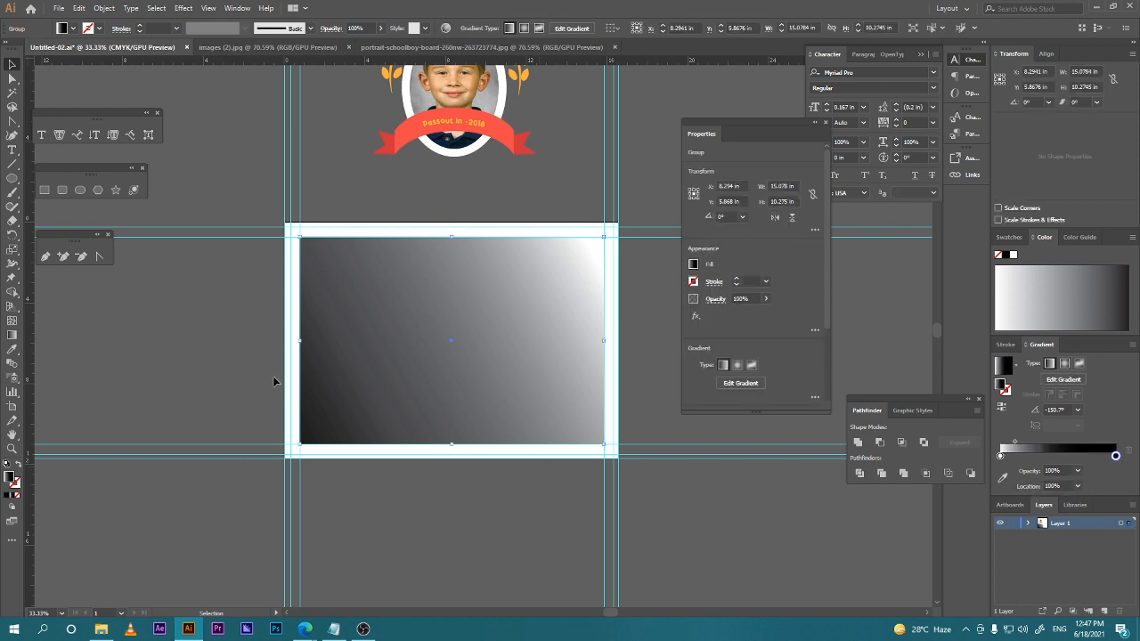
pyautogui.moveTo(1001, 457)
pyautogui.mouseDown()
pyautogui.moveTo(1080, 460)
pyautogui.moveTo(1001, 457)
pyautogui.mouseUp()
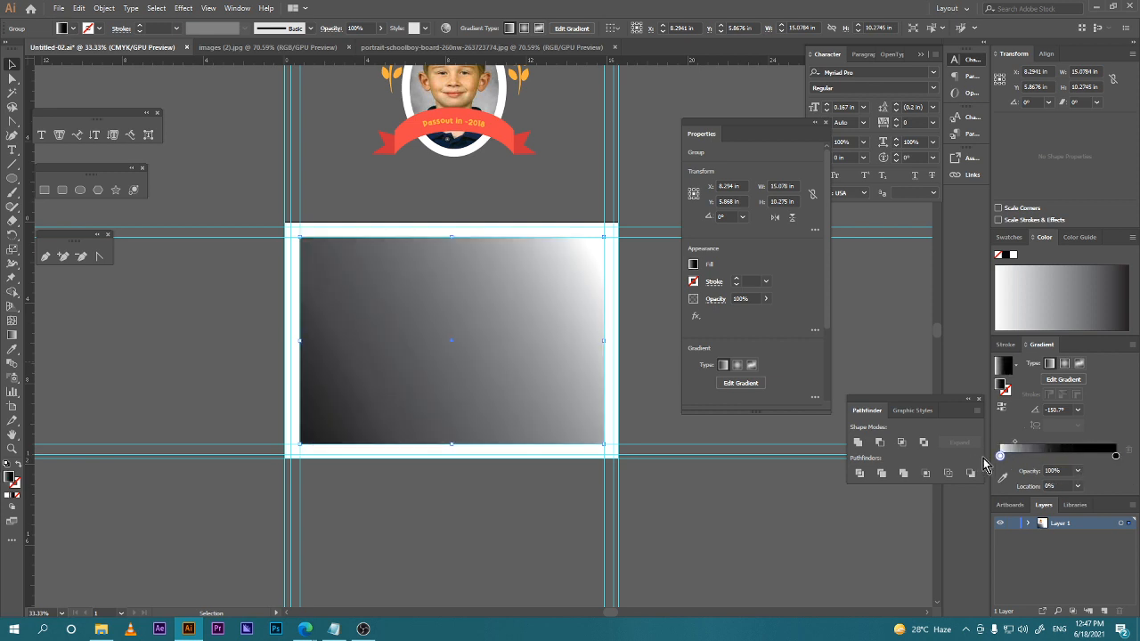
pyautogui.doubleClick(1041, 458)
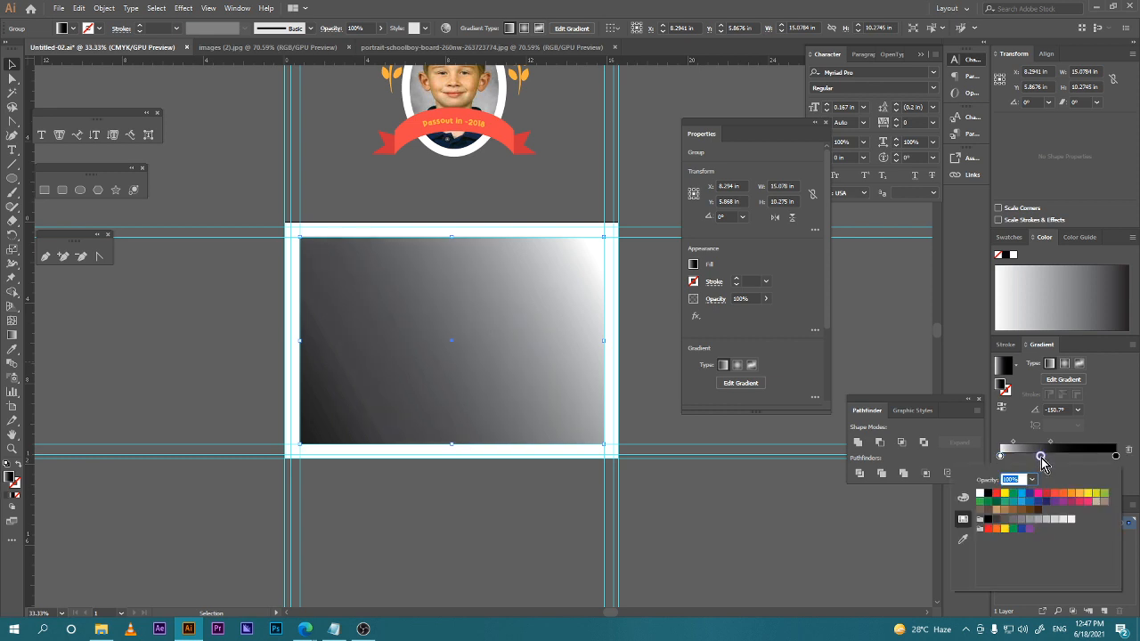
pyautogui.click(1042, 458)
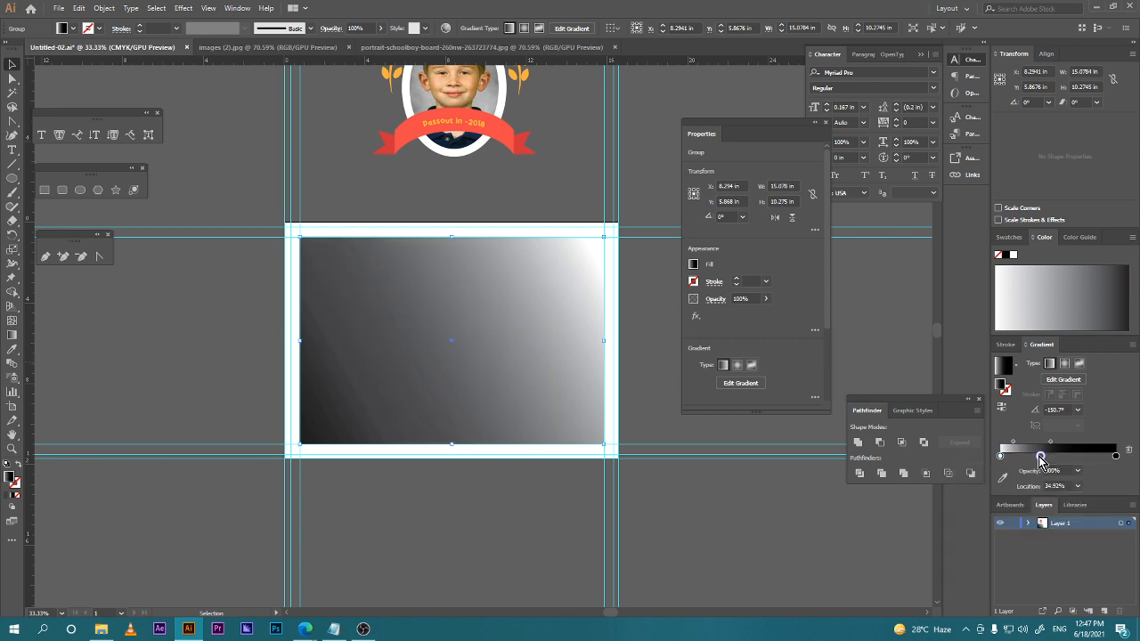
pyautogui.moveTo(1042, 458); pyautogui.dragTo(1055, 458)
# Colour the middle gradient stop blue, after trying orange, and move it to about 55.5%.
pyautogui.doubleClick(1054, 458)
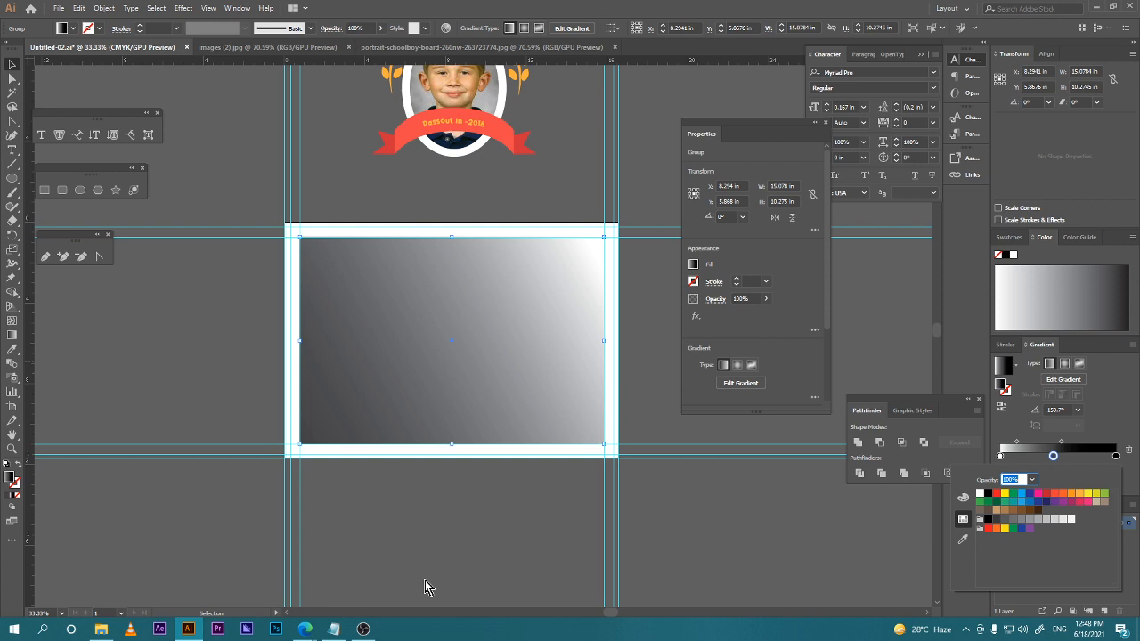
pyautogui.click(1079, 493)
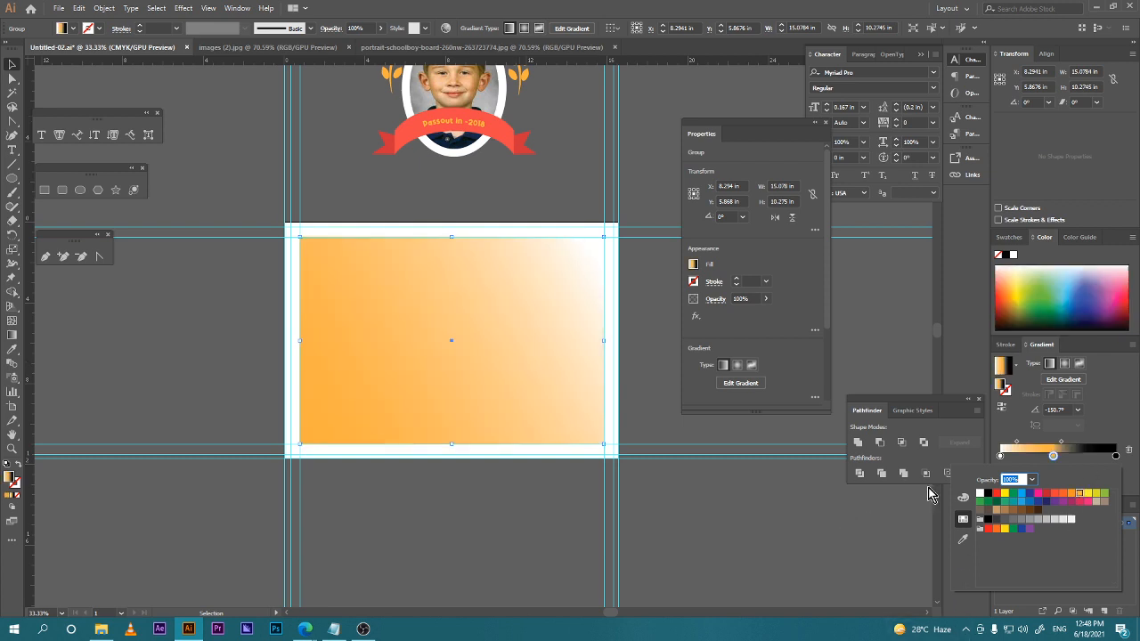
pyautogui.click(1030, 502)
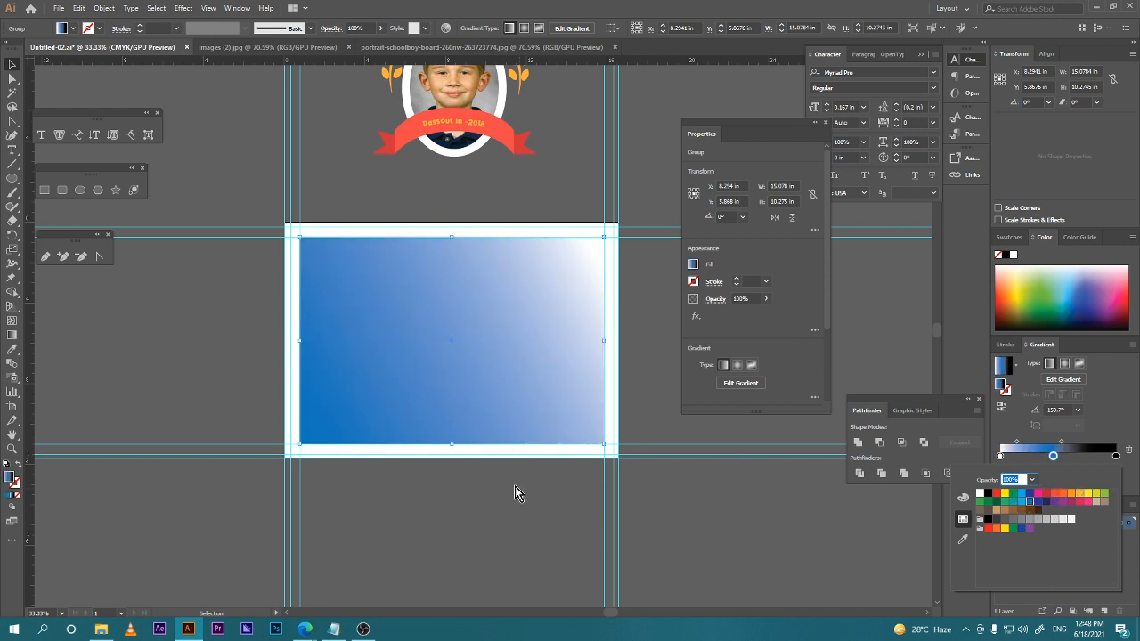
pyautogui.click(1060, 458)
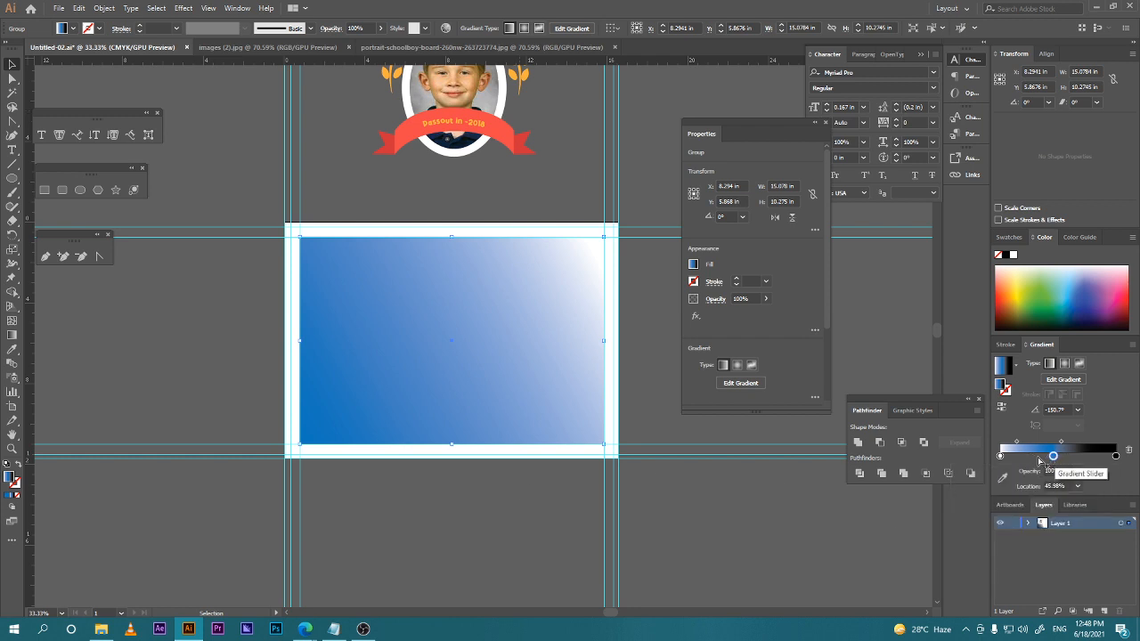
pyautogui.moveTo(1055, 460)
pyautogui.mouseDown()
pyautogui.moveTo(1073, 462)
pyautogui.moveTo(1065, 458)
pyautogui.mouseUp()
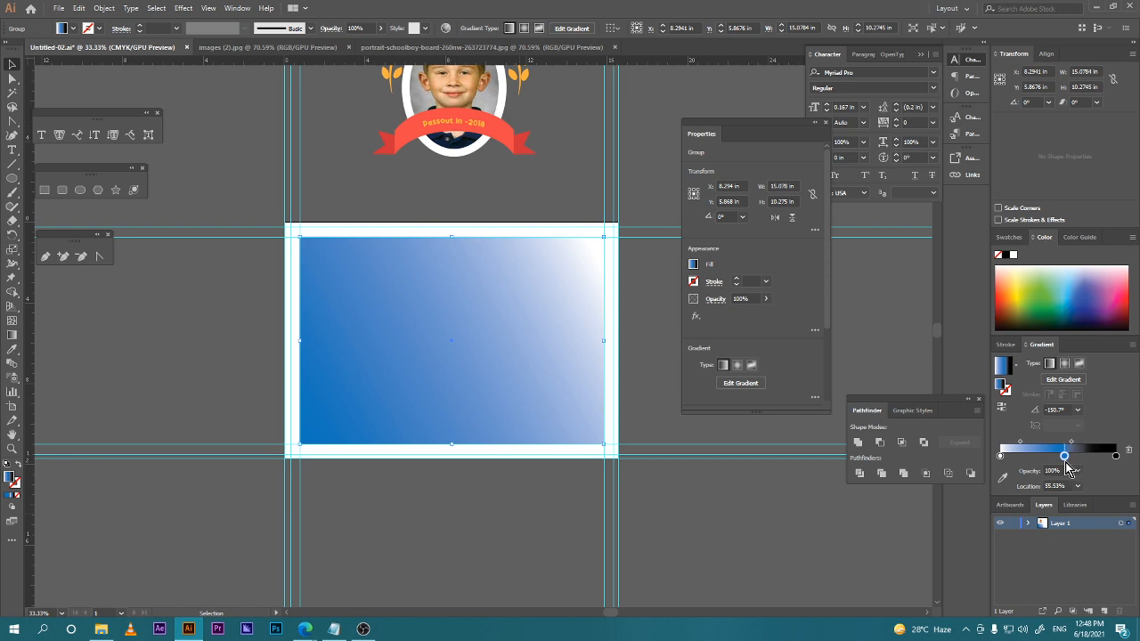
# Recolour the black end stop of the rectangle's gradient to yellow F4D553.
pyautogui.click(1117, 457)
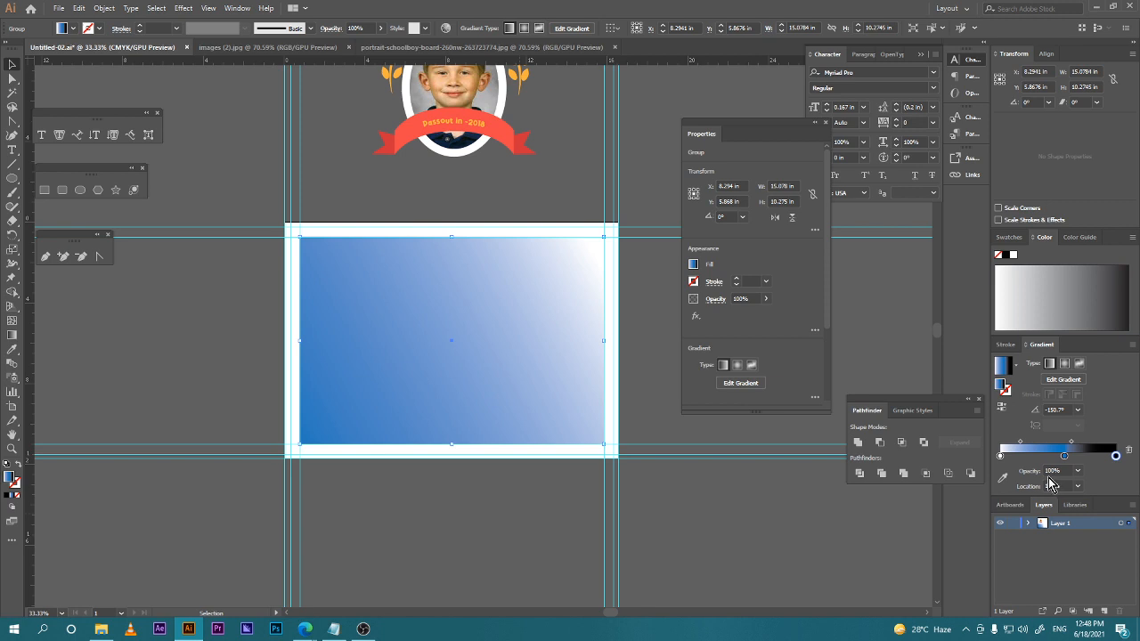
pyautogui.doubleClick(1116, 456)
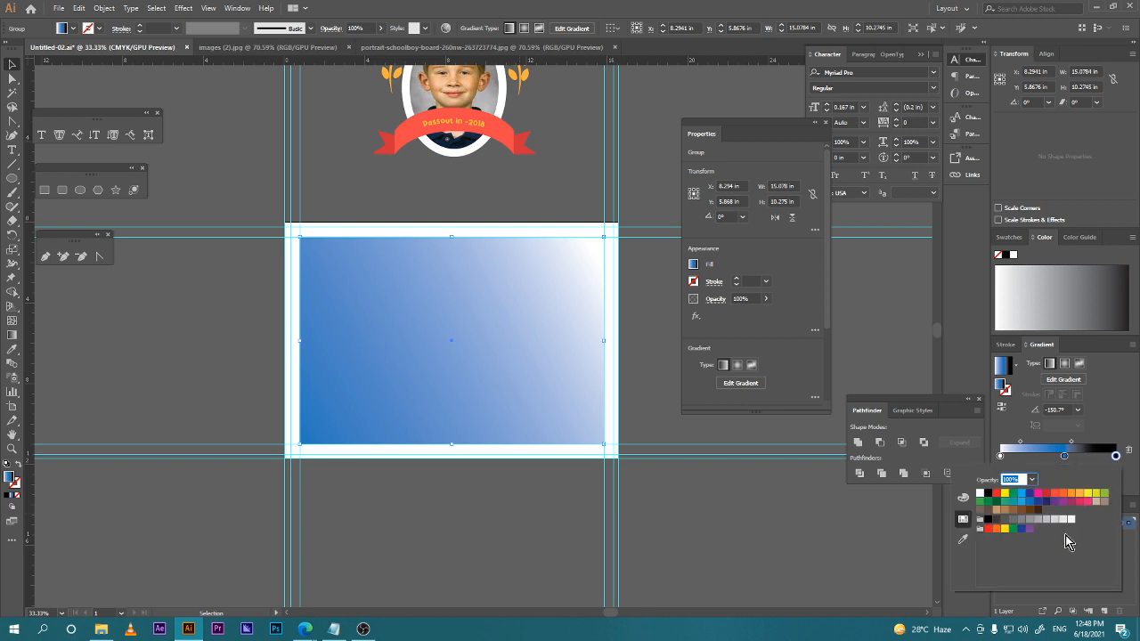
pyautogui.click(1116, 457)
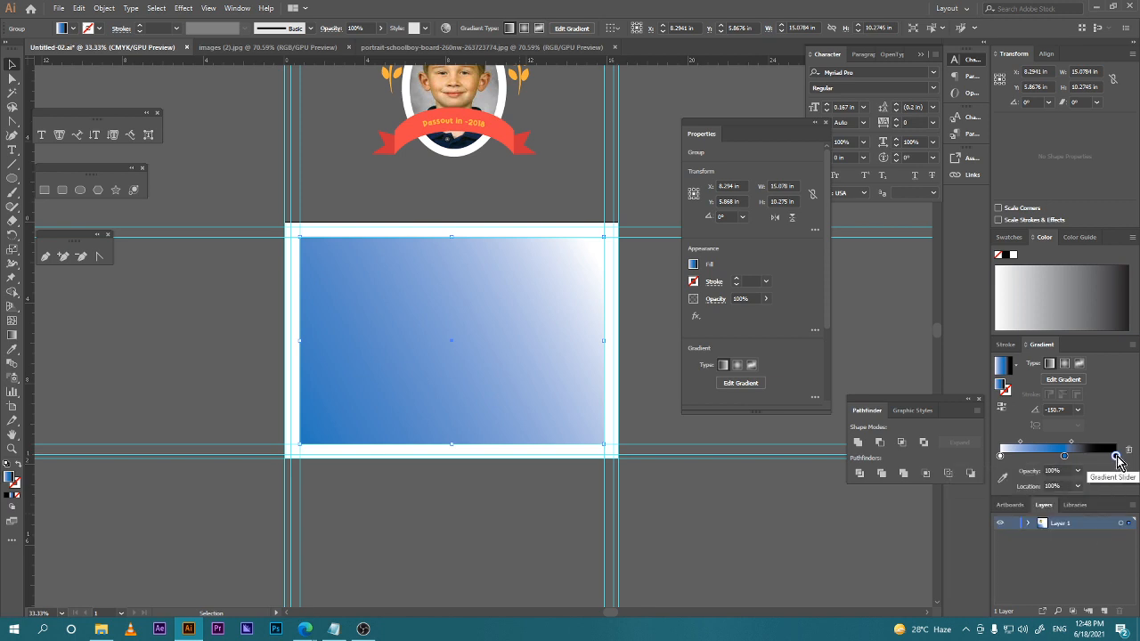
pyautogui.doubleClick(10, 482)
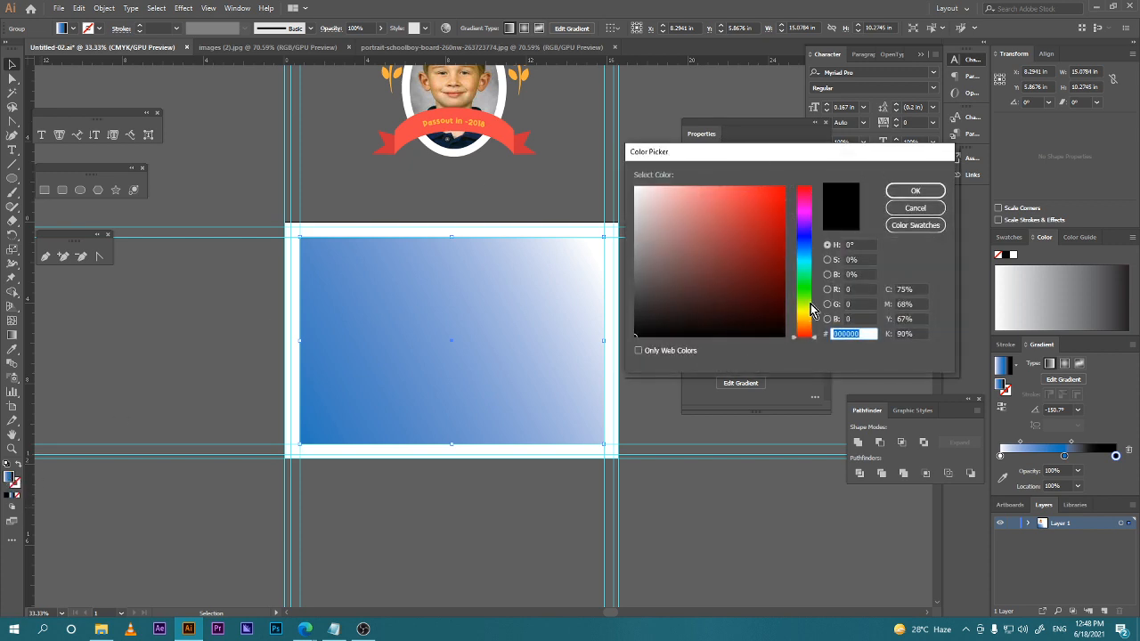
pyautogui.moveTo(804, 313)
pyautogui.mouseDown()
pyautogui.moveTo(805, 256)
pyautogui.moveTo(804, 324)
pyautogui.mouseUp()
pyautogui.click(743, 214)
pyautogui.click(732, 212)
pyautogui.click(700, 206)
pyautogui.click(713, 216)
pyautogui.click(735, 191)
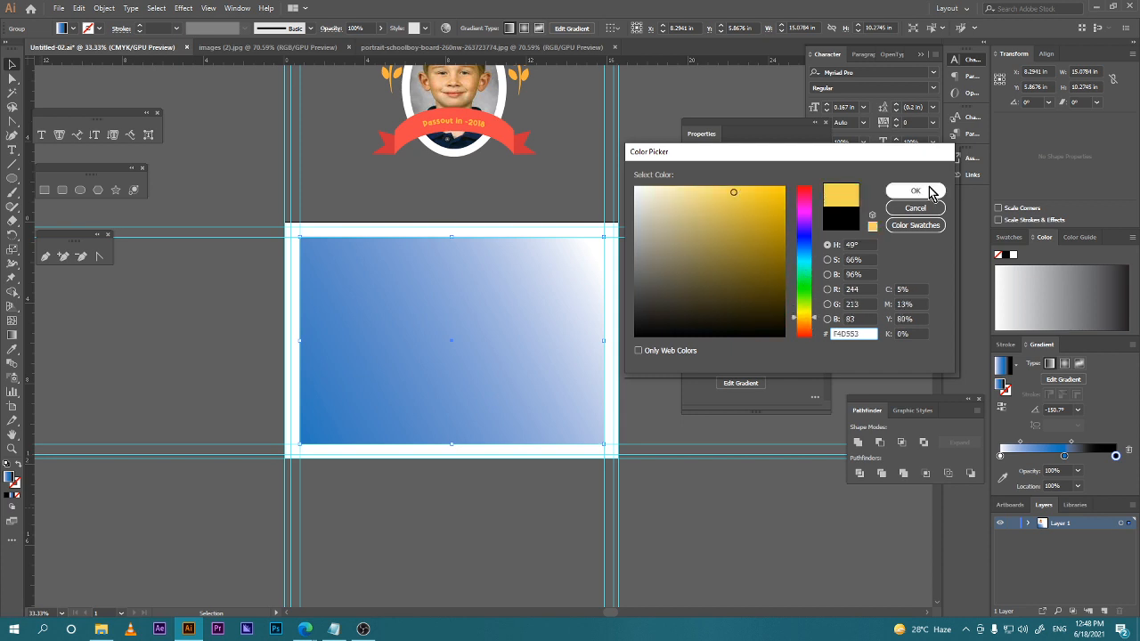
pyautogui.click(917, 191)
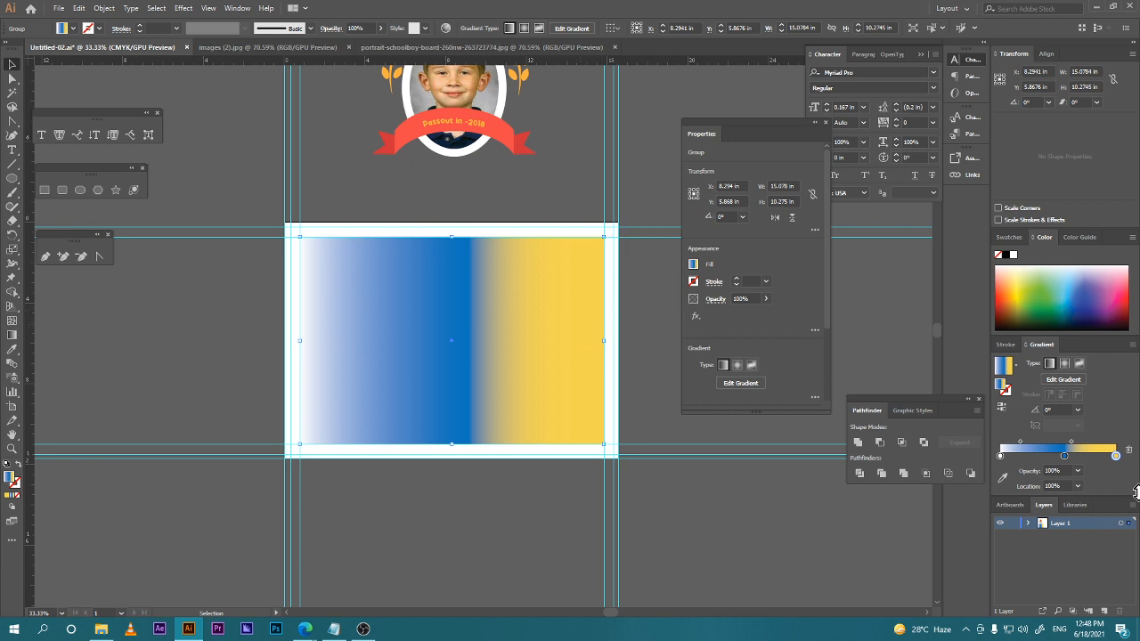
# Move the blue gradient stop to about 49.5% and set the gradient angle to 45°.
pyautogui.moveTo(1064, 457)
pyautogui.mouseDown()
pyautogui.moveTo(1024, 446)
pyautogui.moveTo(1080, 442)
pyautogui.mouseUp()
pyautogui.moveTo(1031, 443); pyautogui.dragTo(1060, 457)
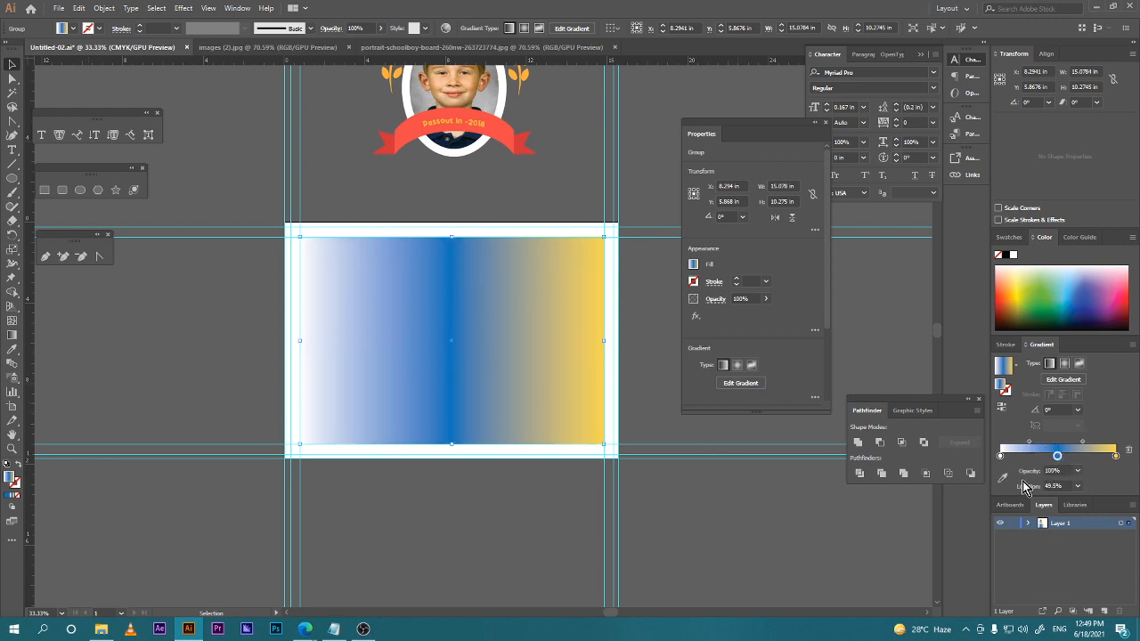
pyautogui.click(1001, 457)
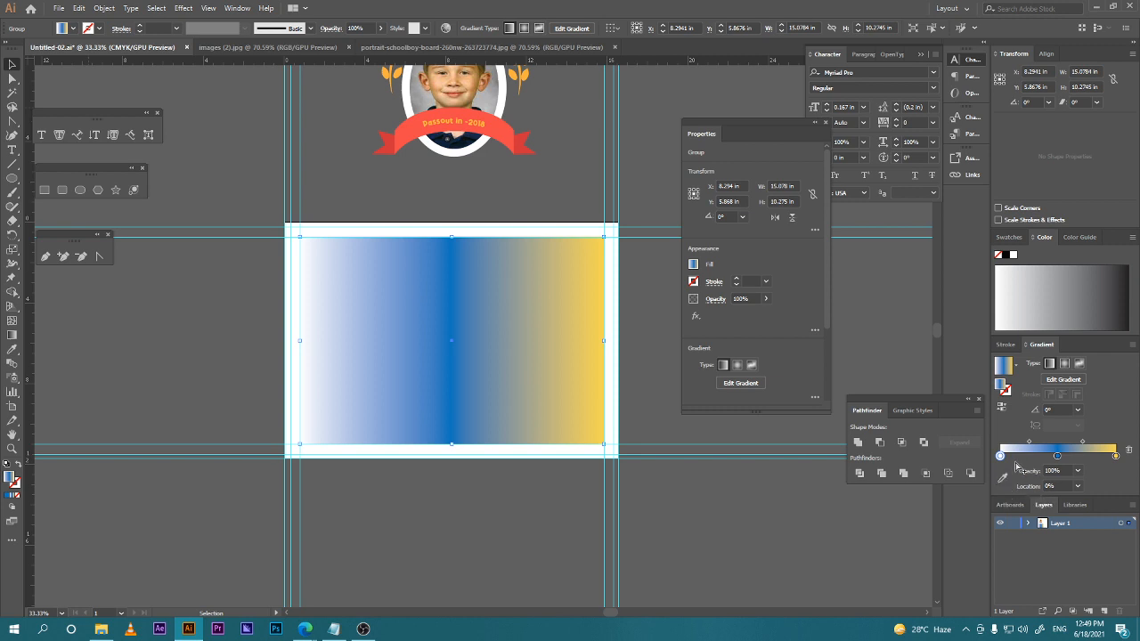
pyautogui.click(1063, 410)
pyautogui.write('45')
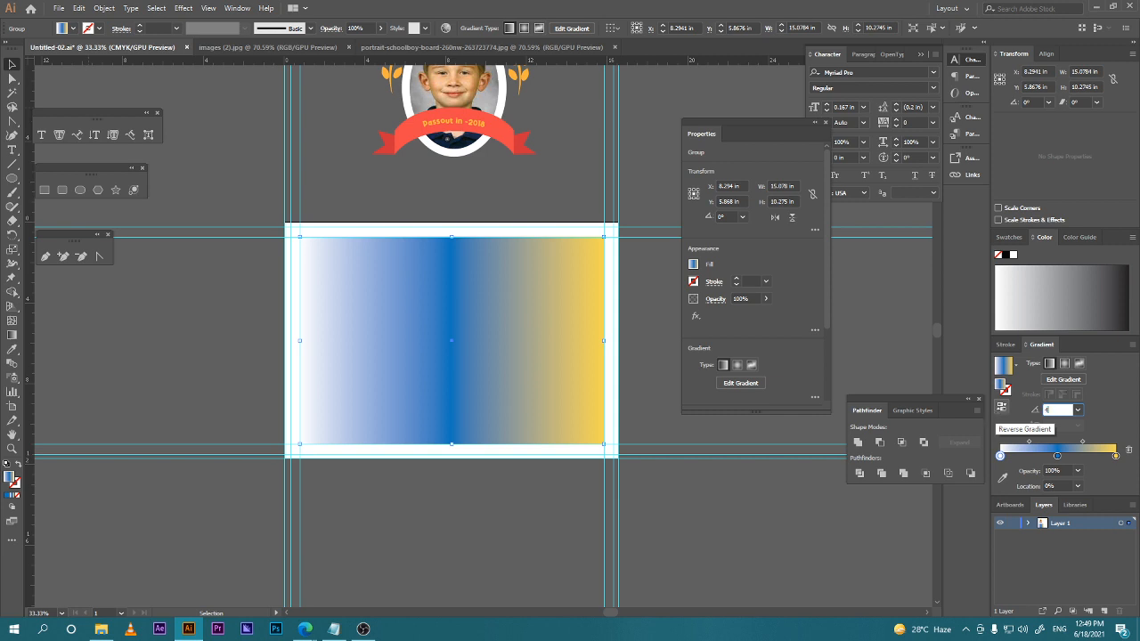
pyautogui.press('Return')
# Move the gradient rectangle horizontally by -0.2039 in, and undo a further freehand move of it.
pyautogui.press('Return')
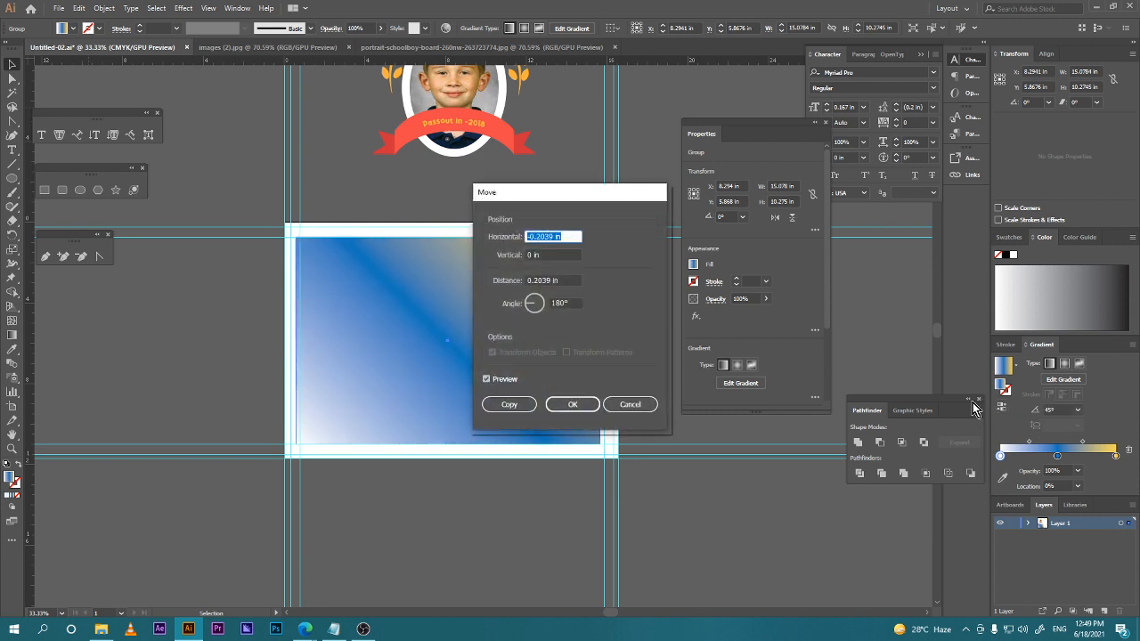
pyautogui.click(572, 405)
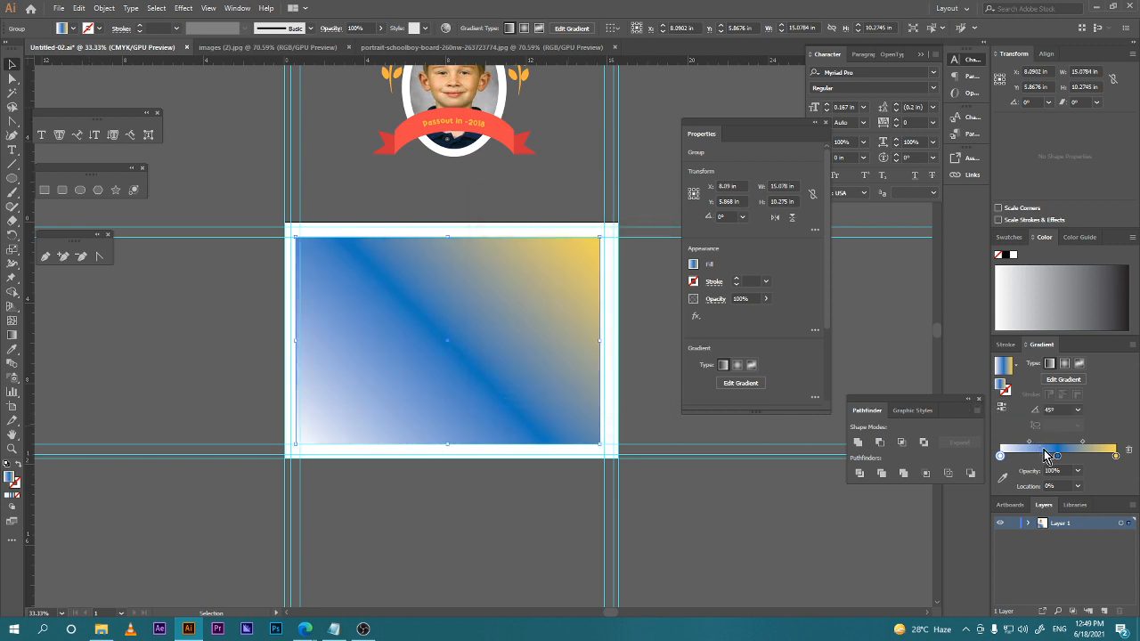
pyautogui.moveTo(509, 343); pyautogui.dragTo(473, 402)
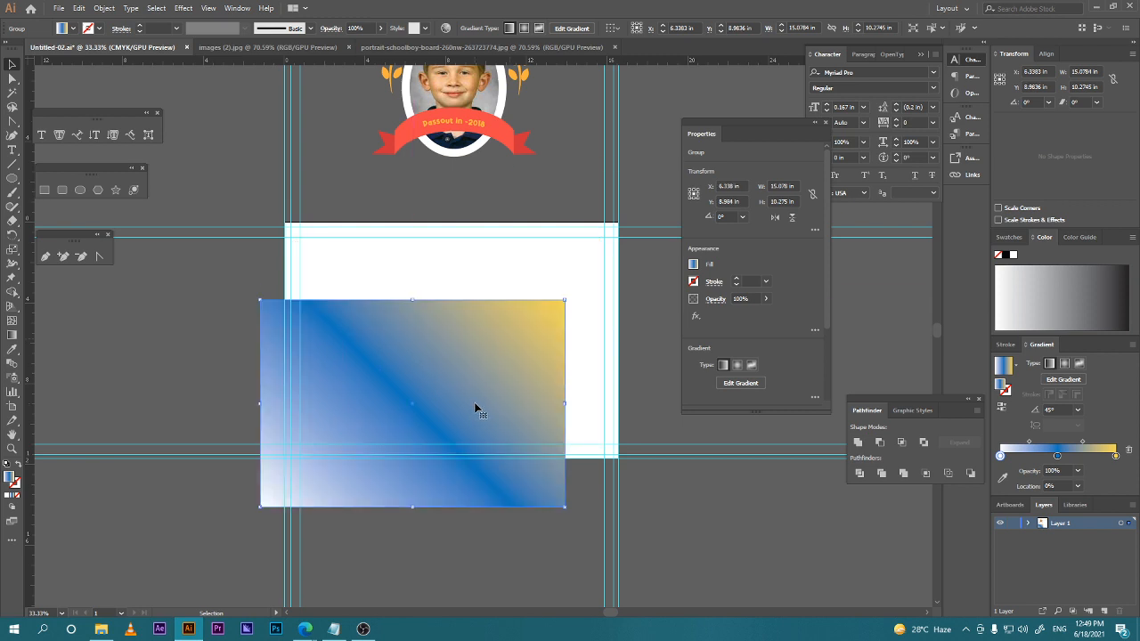
pyautogui.hotkey('ctrl', 'z')
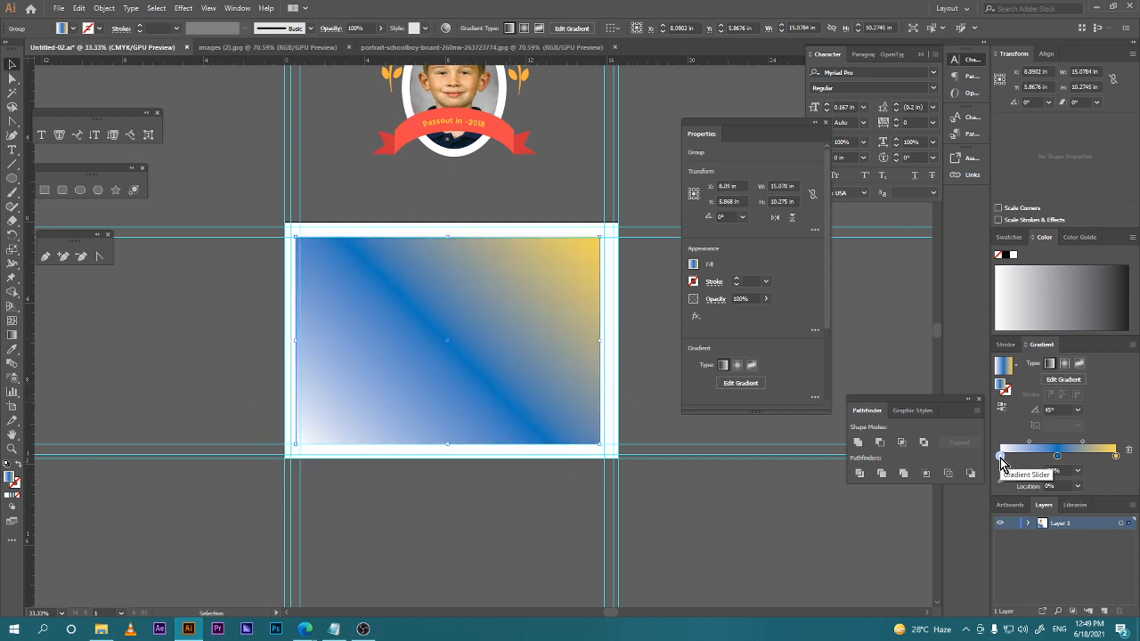
# Delete the white colour stops from the rectangle's gradient.
pyautogui.moveTo(1001, 461); pyautogui.dragTo(1020, 458)
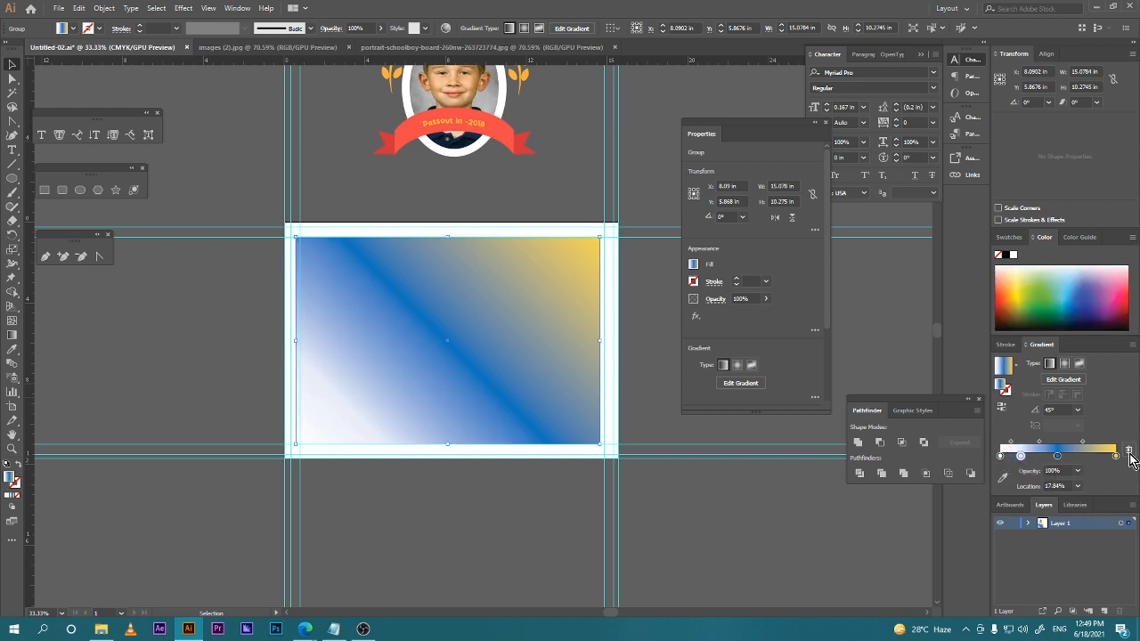
pyautogui.click(1130, 452)
pyautogui.click(1001, 460)
pyautogui.click(1129, 454)
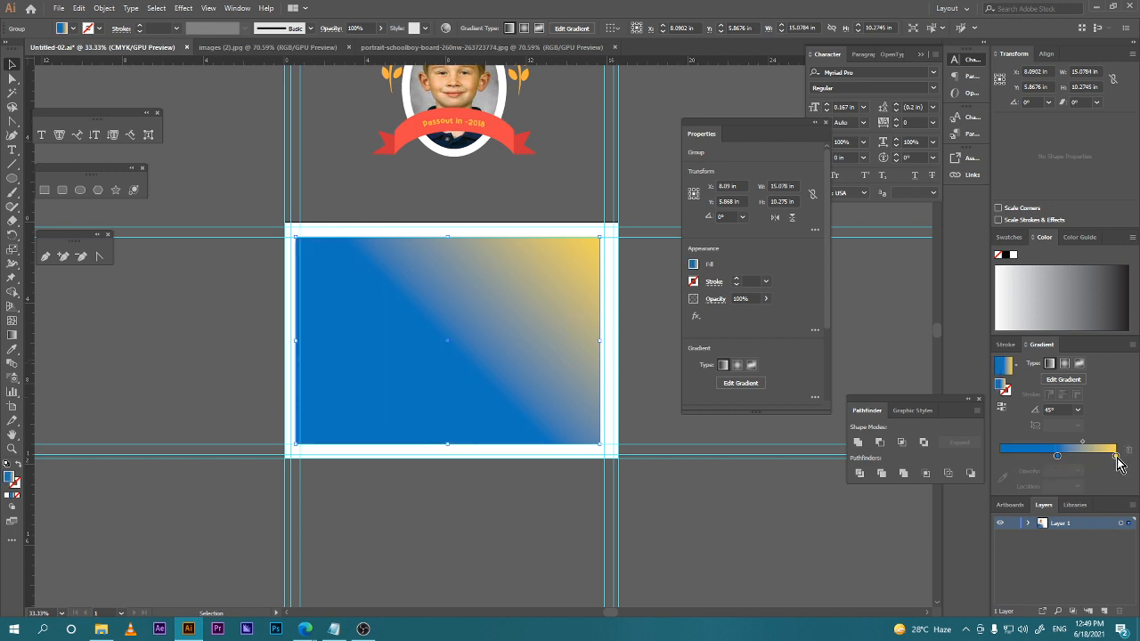
# Recolour the yellow end stop of the gradient to orange.
pyautogui.click(1116, 457)
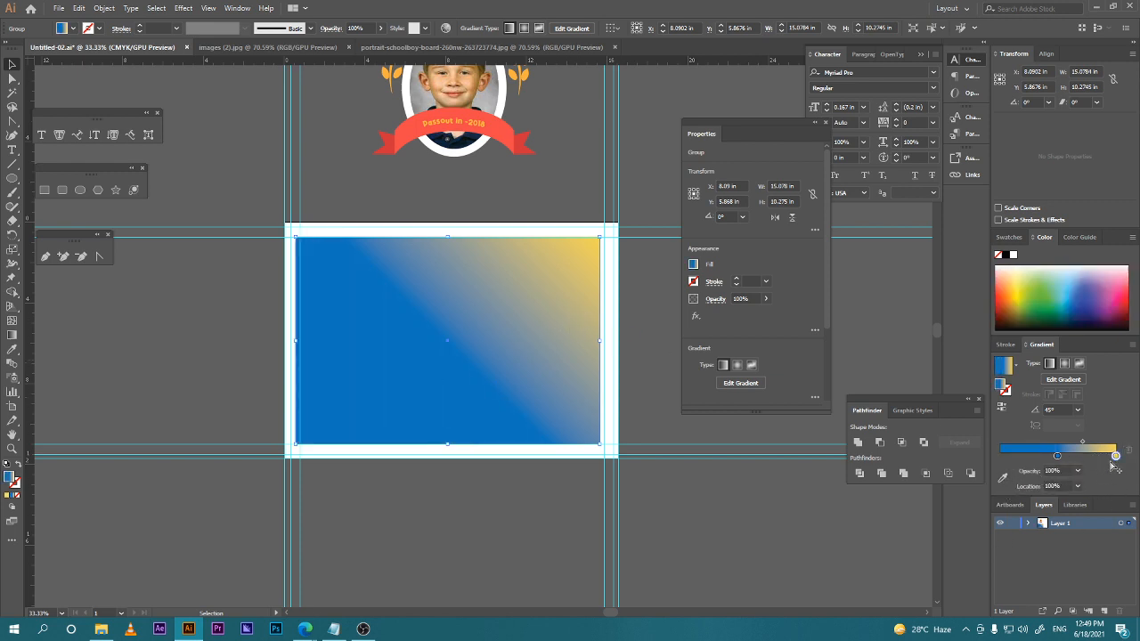
pyautogui.doubleClick(1116, 457)
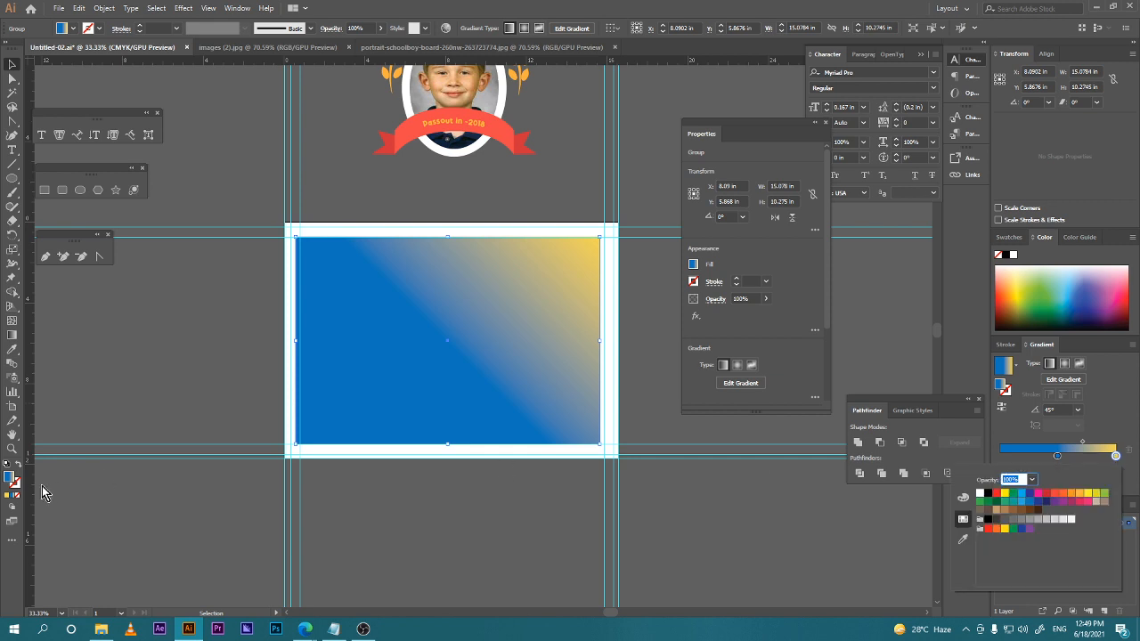
pyautogui.doubleClick(11, 478)
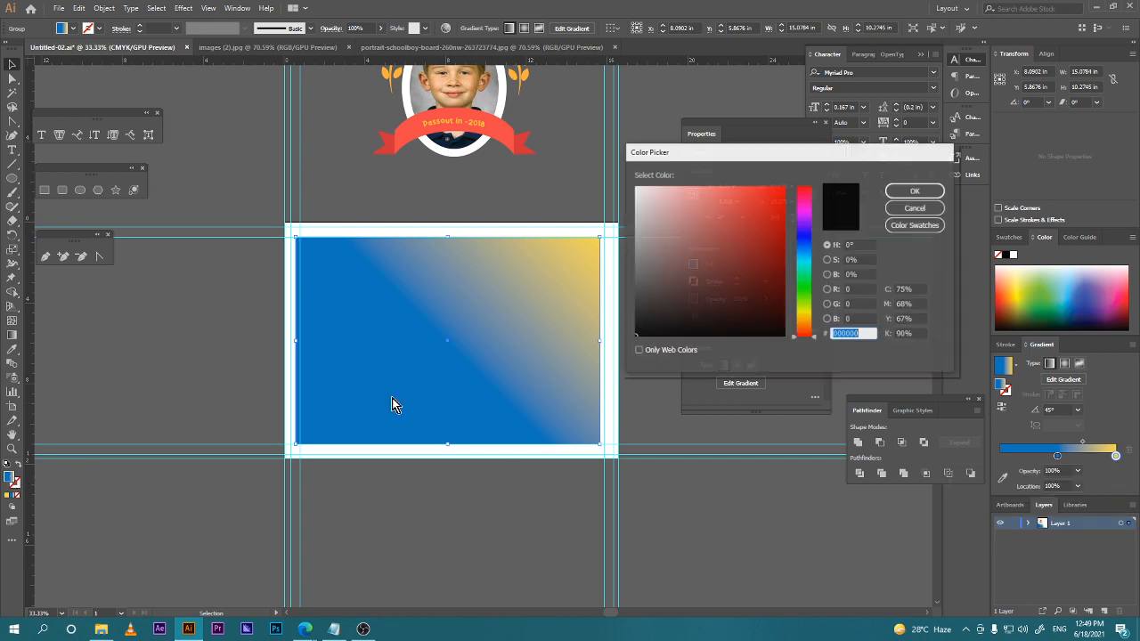
pyautogui.moveTo(775, 285); pyautogui.dragTo(771, 239)
pyautogui.click(810, 327)
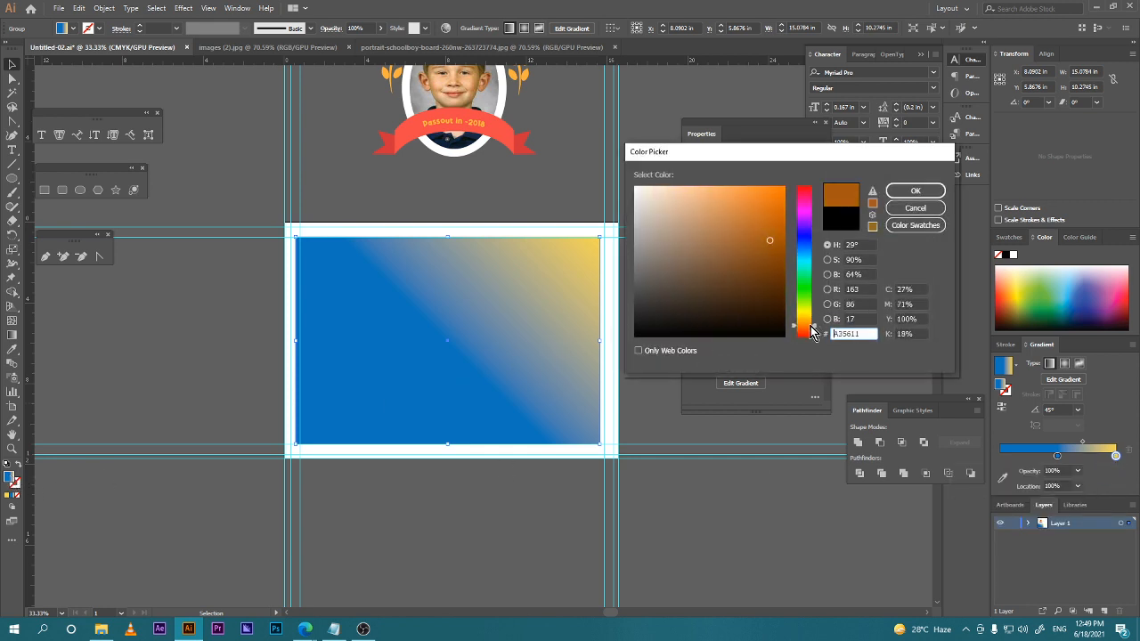
pyautogui.moveTo(811, 327); pyautogui.dragTo(811, 323)
pyautogui.moveTo(767, 241)
pyautogui.mouseDown()
pyautogui.moveTo(751, 192)
pyautogui.moveTo(774, 200)
pyautogui.mouseUp()
pyautogui.click(915, 191)
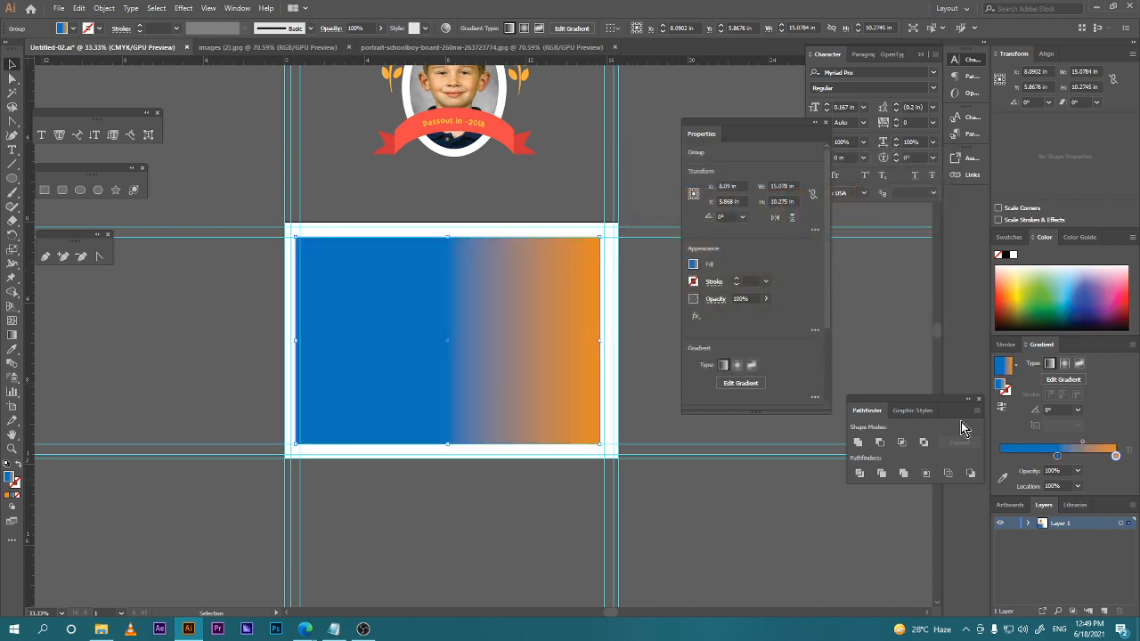
# Set the gradient angle to 45°, and shift the blue stop to about 44.5% and its midpoint to about 58.6%.
pyautogui.click(1057, 409)
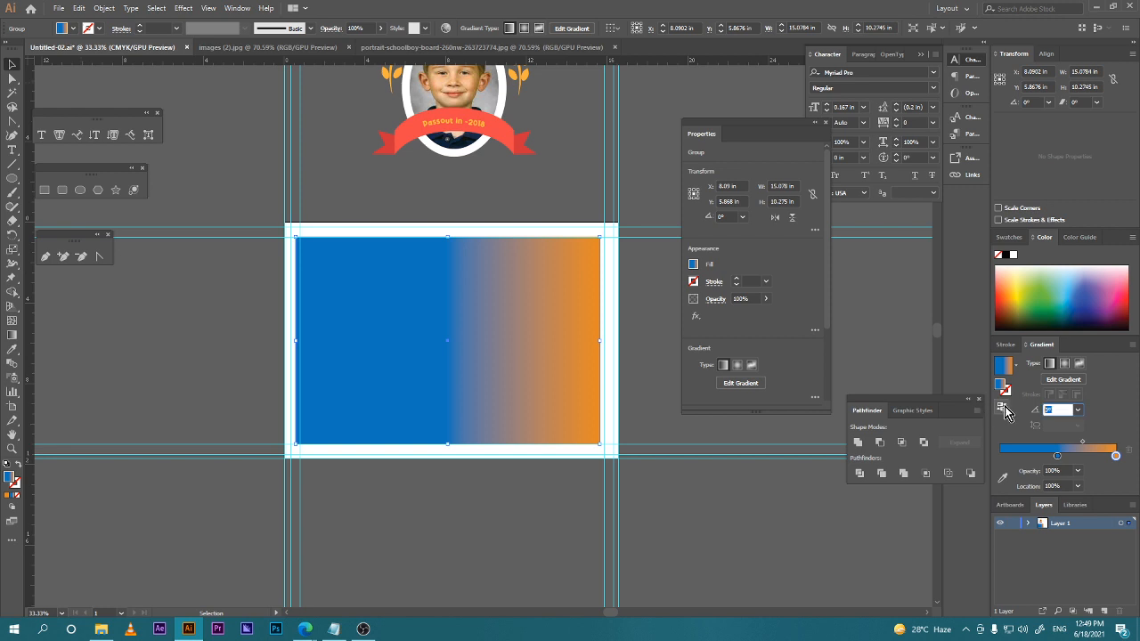
pyautogui.write('45')
pyautogui.press('Return')
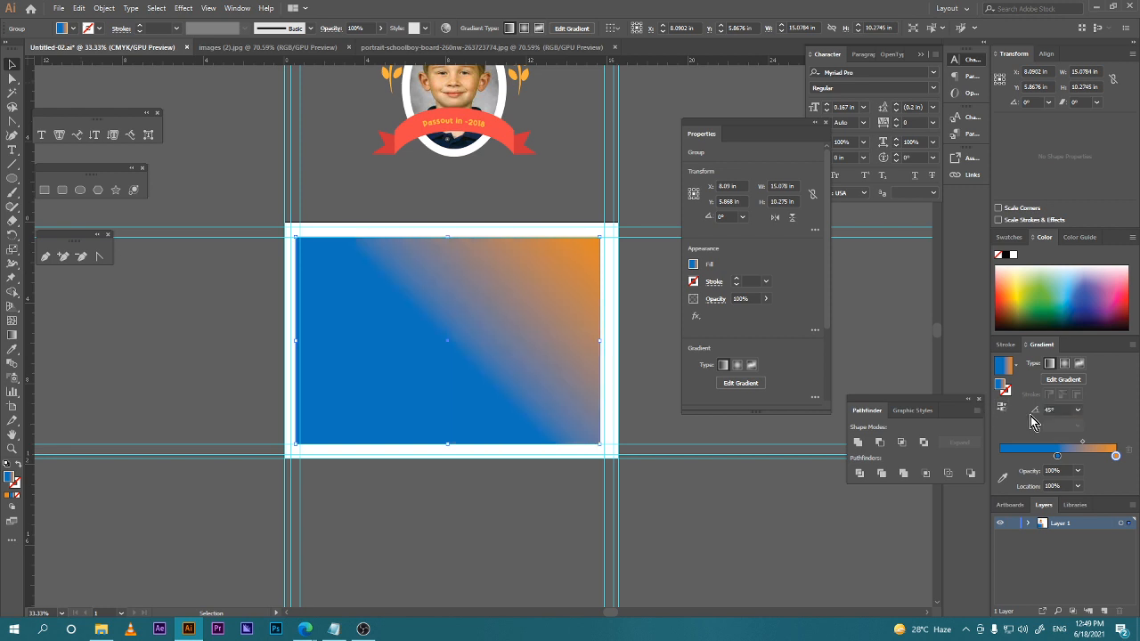
pyautogui.click(1083, 444)
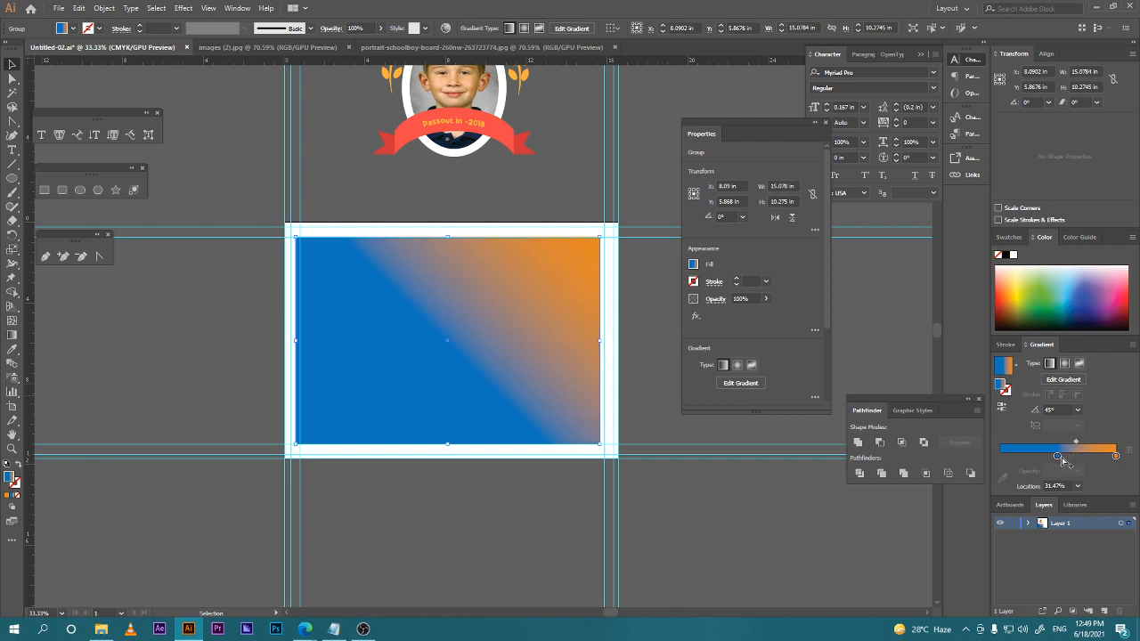
pyautogui.moveTo(1058, 456); pyautogui.dragTo(1093, 447)
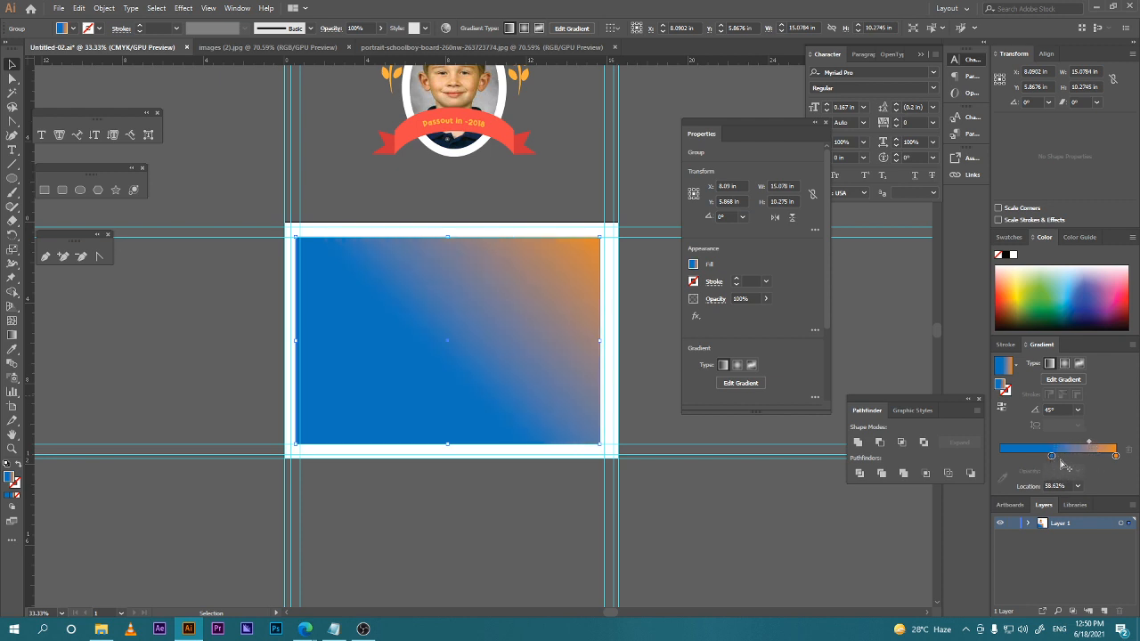
# Recolour the blue gradient stop to a lighter blue swatch, after trying a brighter blue, and deselect the rectangle.
pyautogui.click(1052, 457)
pyautogui.doubleClick(1052, 457)
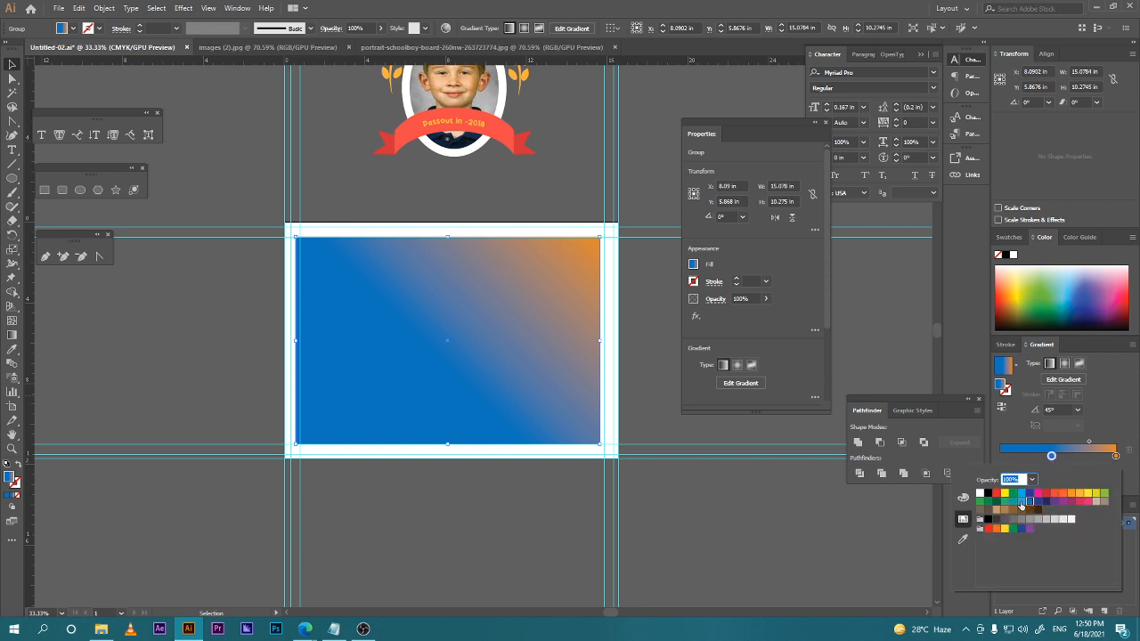
pyautogui.click(1021, 502)
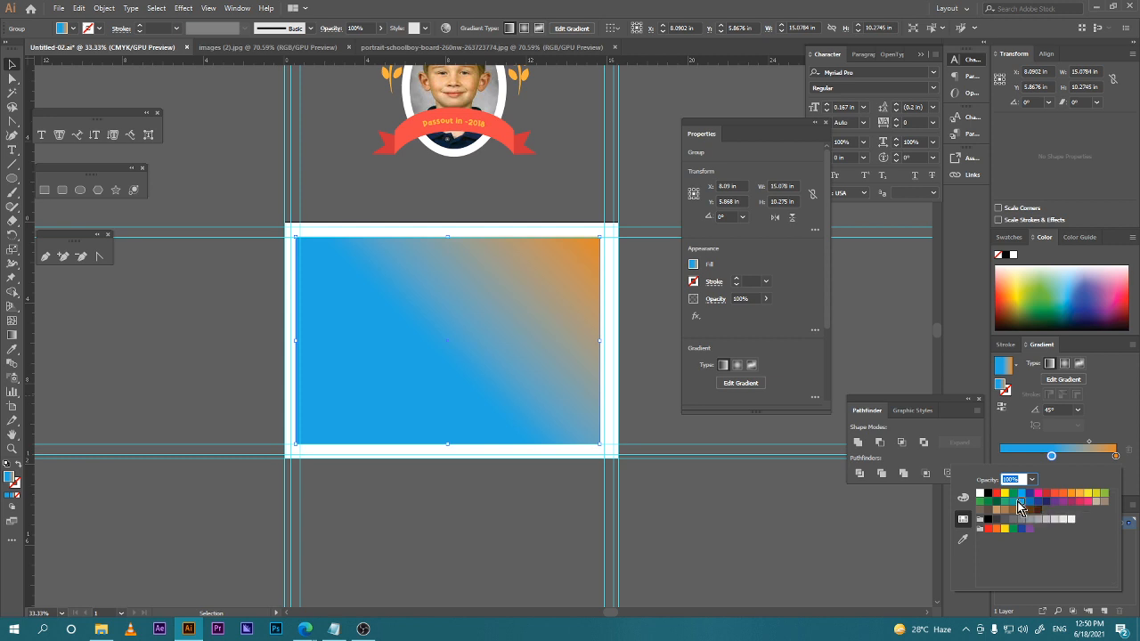
pyautogui.click(1022, 496)
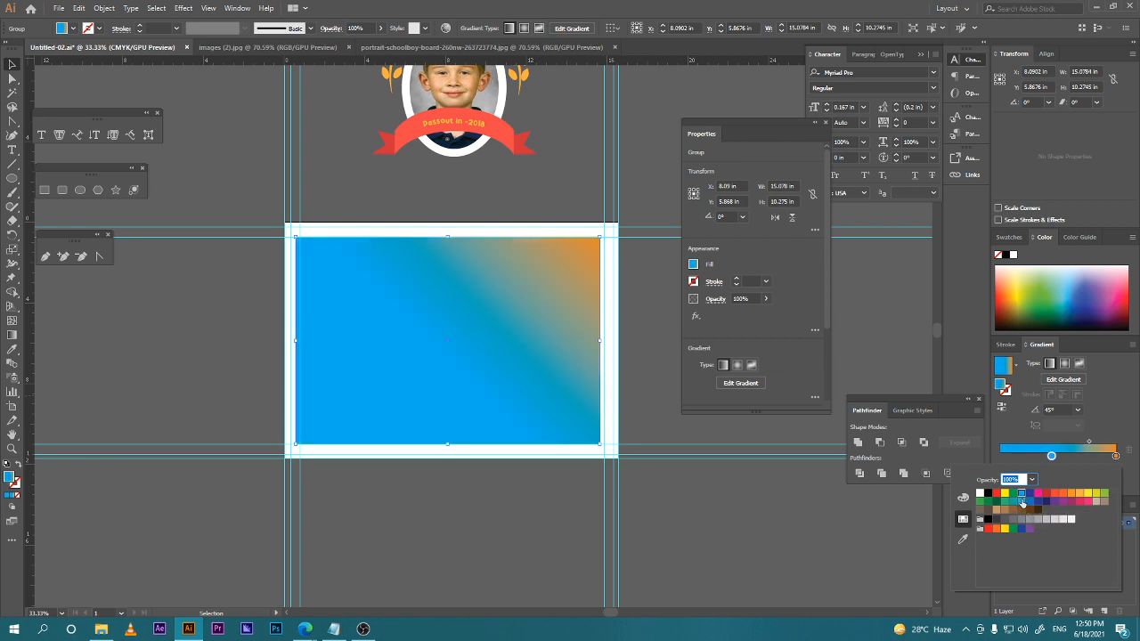
pyautogui.click(1022, 503)
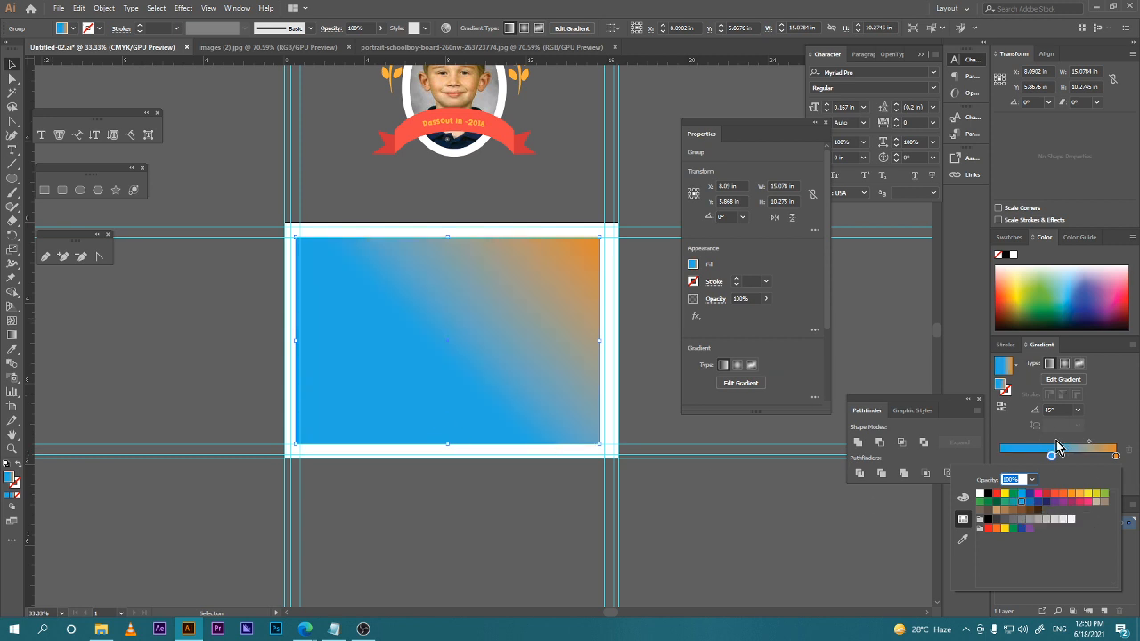
pyautogui.click(1107, 416)
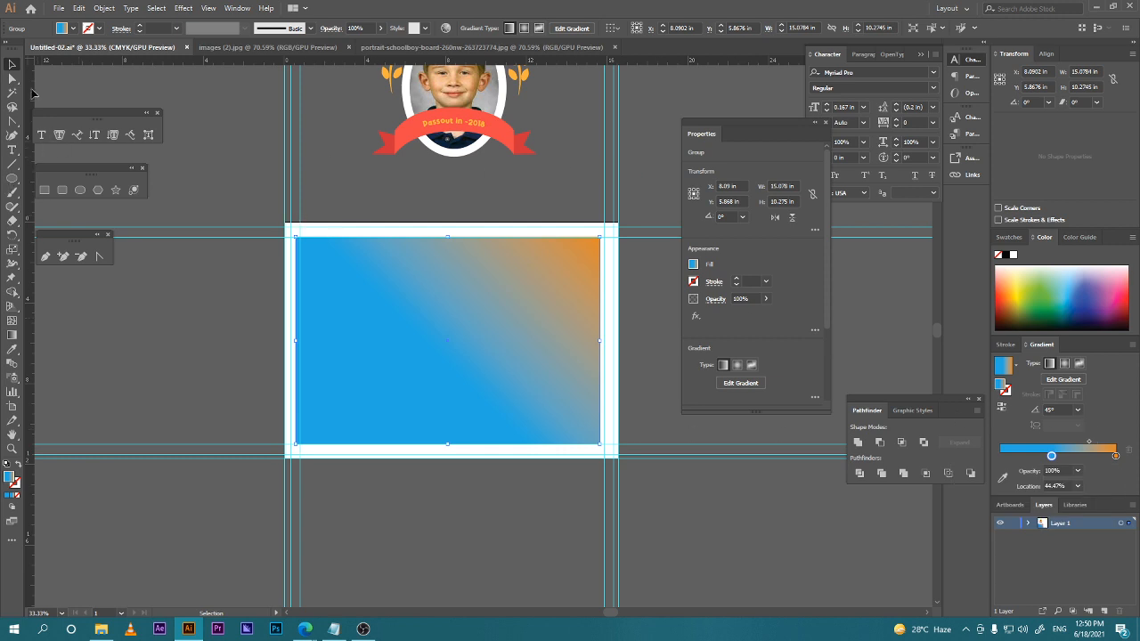
pyautogui.click(161, 308)
# Examine the portrait badge above the blue-to-orange gradient background, selecting its parts and clearing the selection.
pyautogui.scroll(2, 312, 381)
pyautogui.hscroll(2, 375, 381)
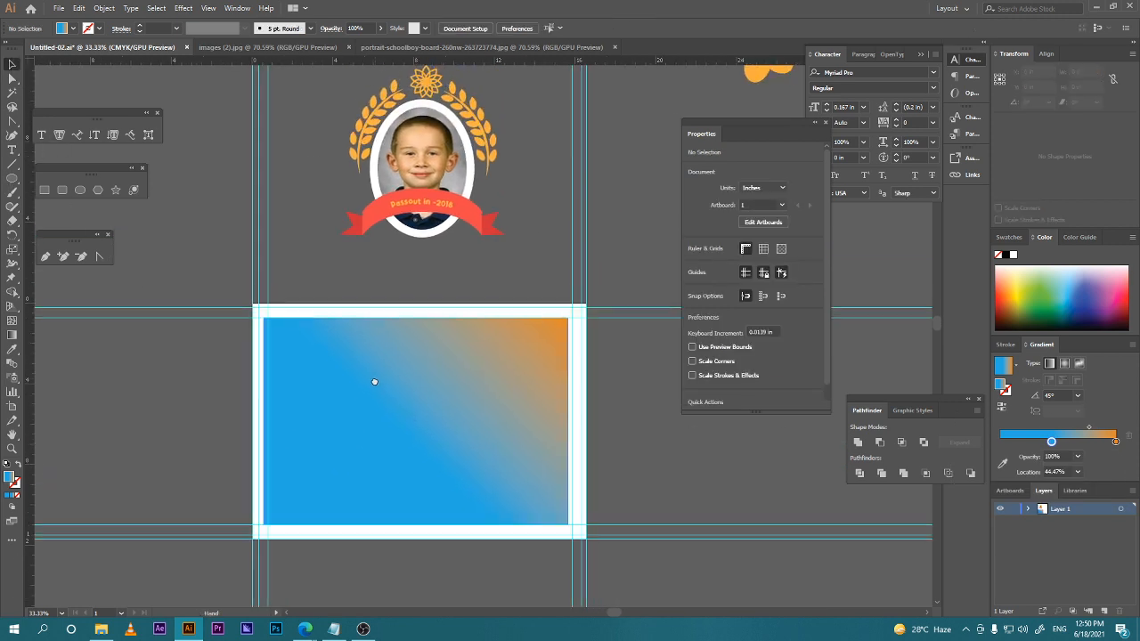
pyautogui.hotkey('ctrl', '-')
pyautogui.hotkey('ctrl', '-')
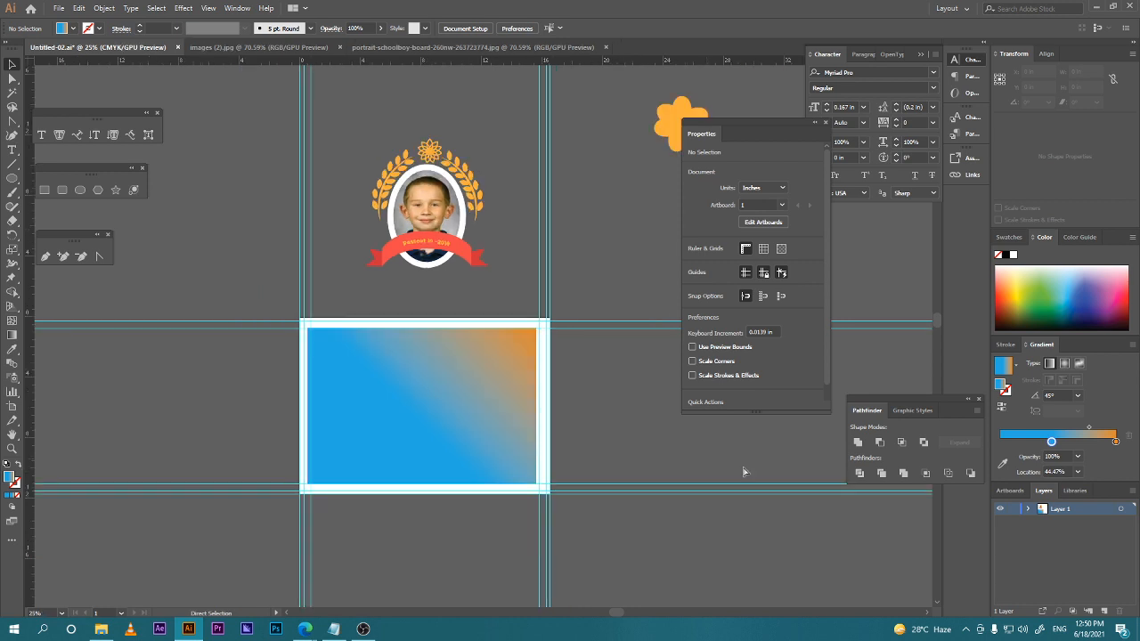
pyautogui.hotkey('ctrl', '=')
pyautogui.hotkey('ctrl', '=')
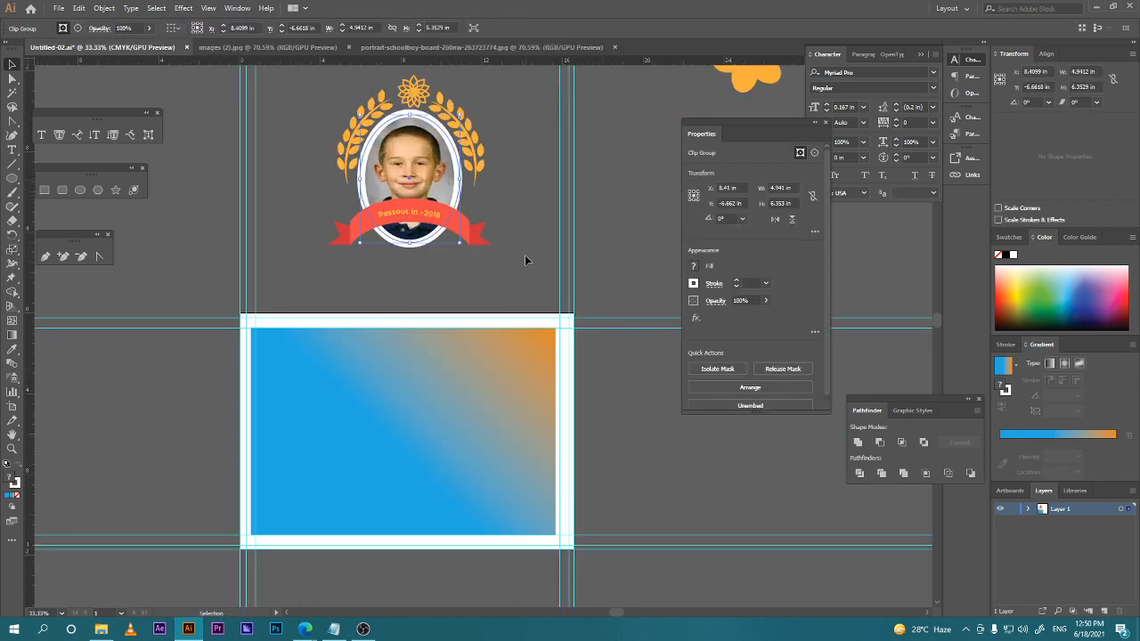
pyautogui.scroll(3, 526, 259)
pyautogui.moveTo(398, 427); pyautogui.dragTo(297, 426)
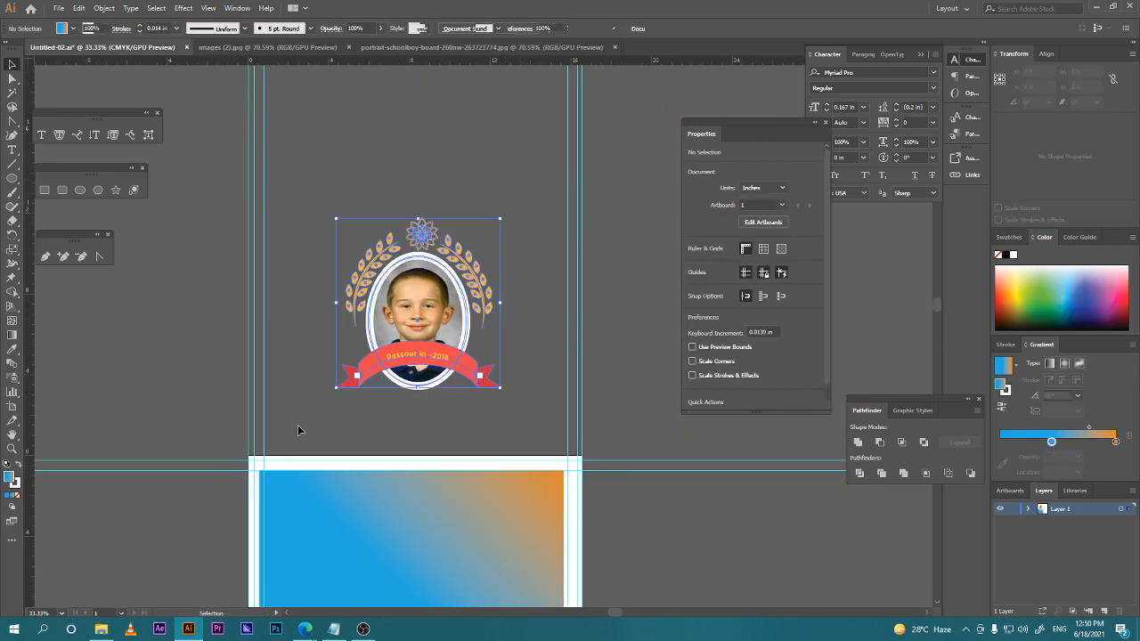
pyautogui.press('v')
pyautogui.click(354, 405)
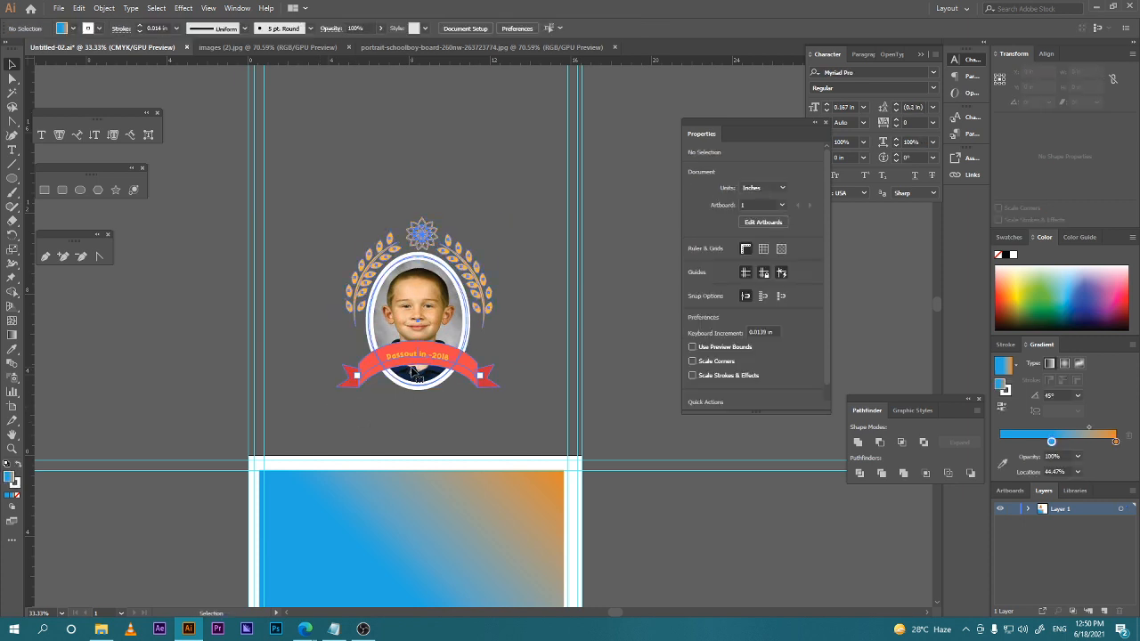
pyautogui.click(433, 347)
pyautogui.click(505, 344)
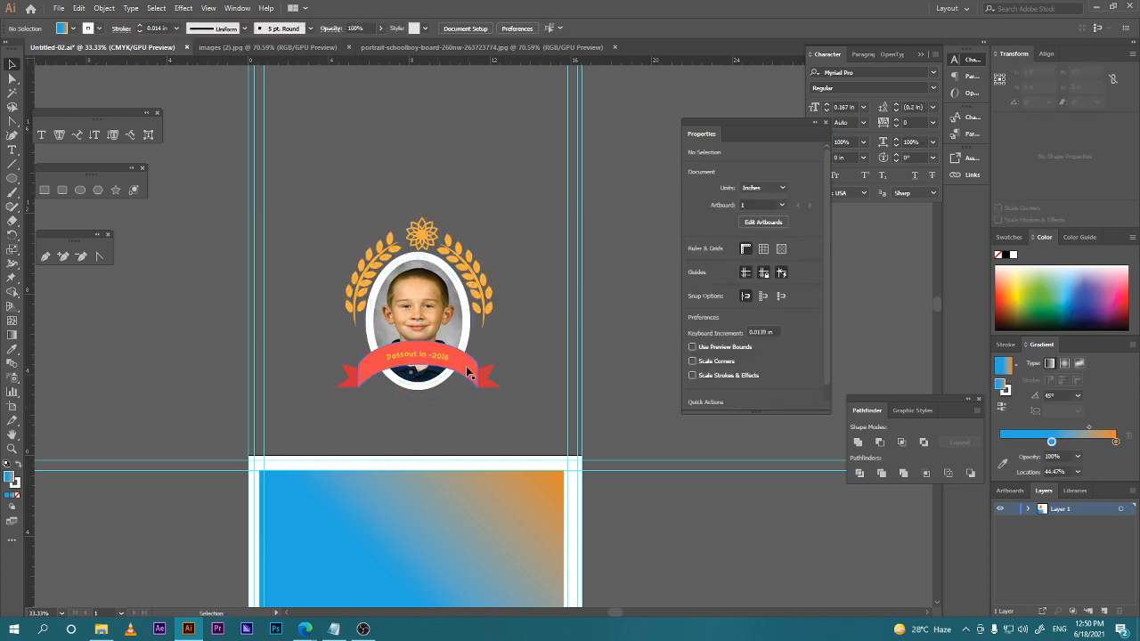
# Place the portrait badge inside the gradient rectangle's upper-left corner and scale it down to about 3.57 × 3.68 in.
pyautogui.click(454, 363)
pyautogui.moveTo(452, 361); pyautogui.dragTo(350, 561)
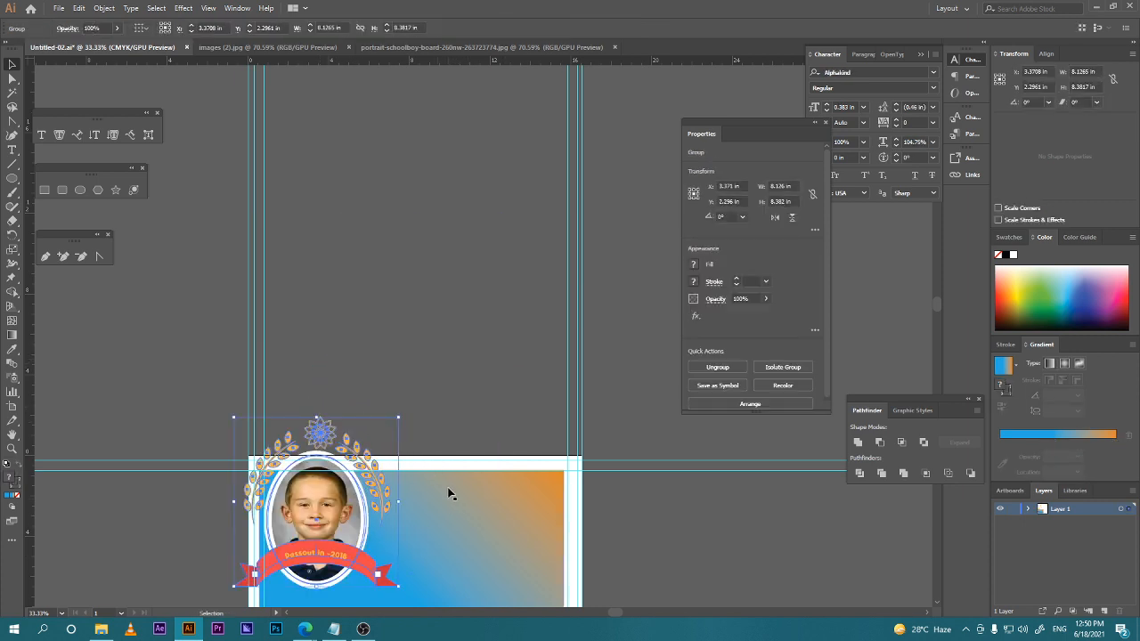
pyautogui.moveTo(437, 489); pyautogui.dragTo(571, 268)
pyautogui.moveTo(538, 368); pyautogui.dragTo(488, 376)
pyautogui.click(472, 229)
pyautogui.scroll(4, 453, 278)
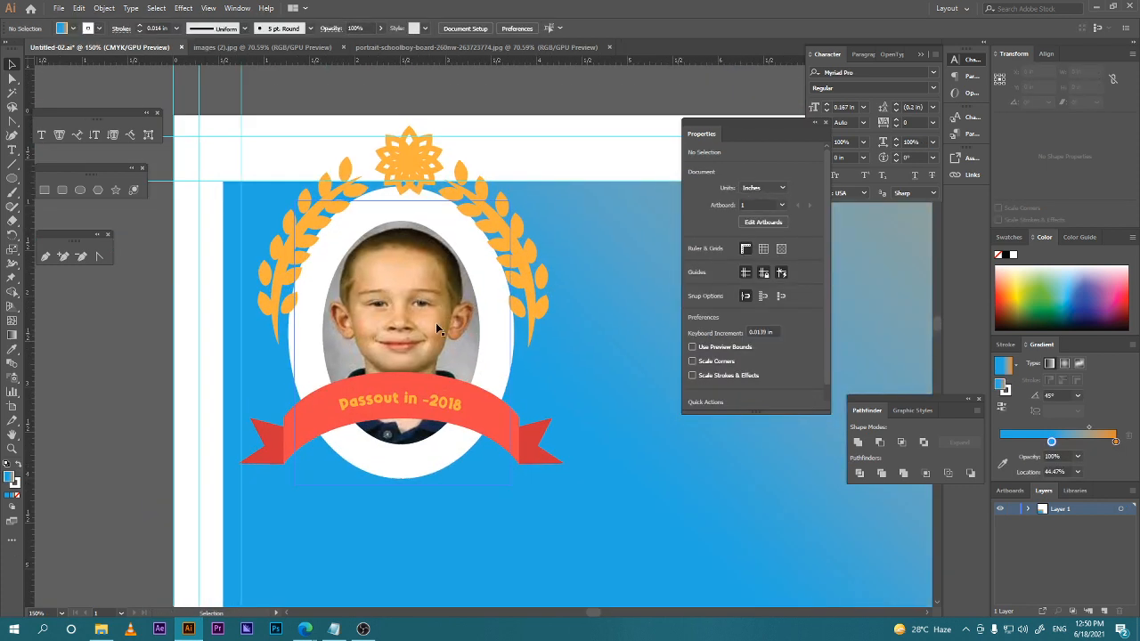
pyautogui.click(426, 317)
pyautogui.moveTo(426, 316); pyautogui.dragTo(463, 399)
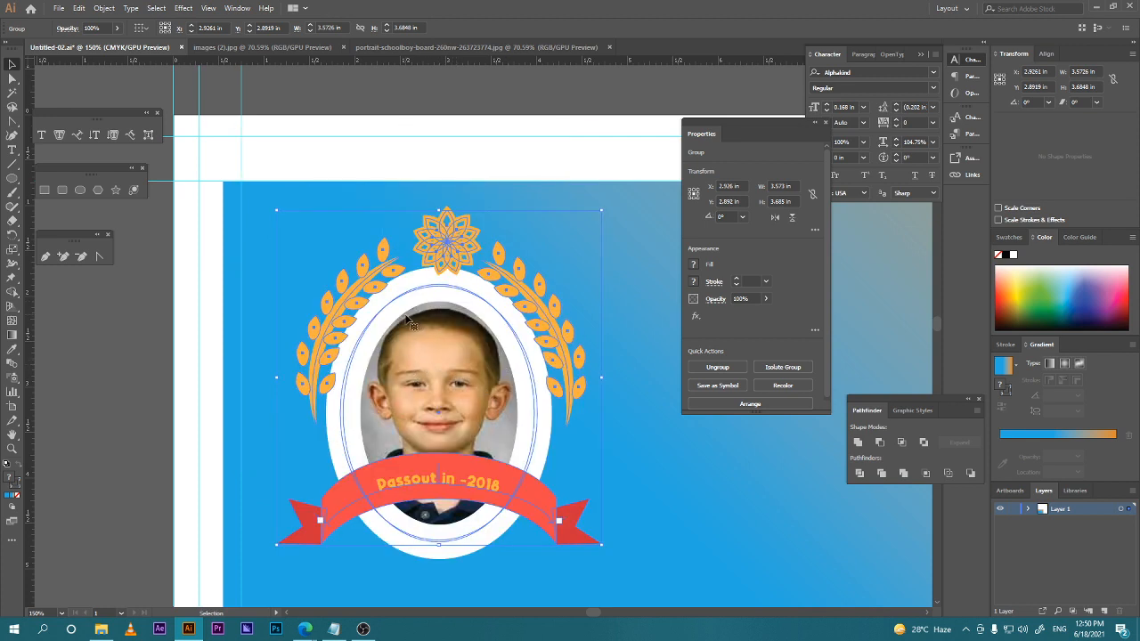
# Try a 0.125 in stroke on the right laurel branch inside the isolated badge group, and undo it.
pyautogui.doubleClick(476, 311)
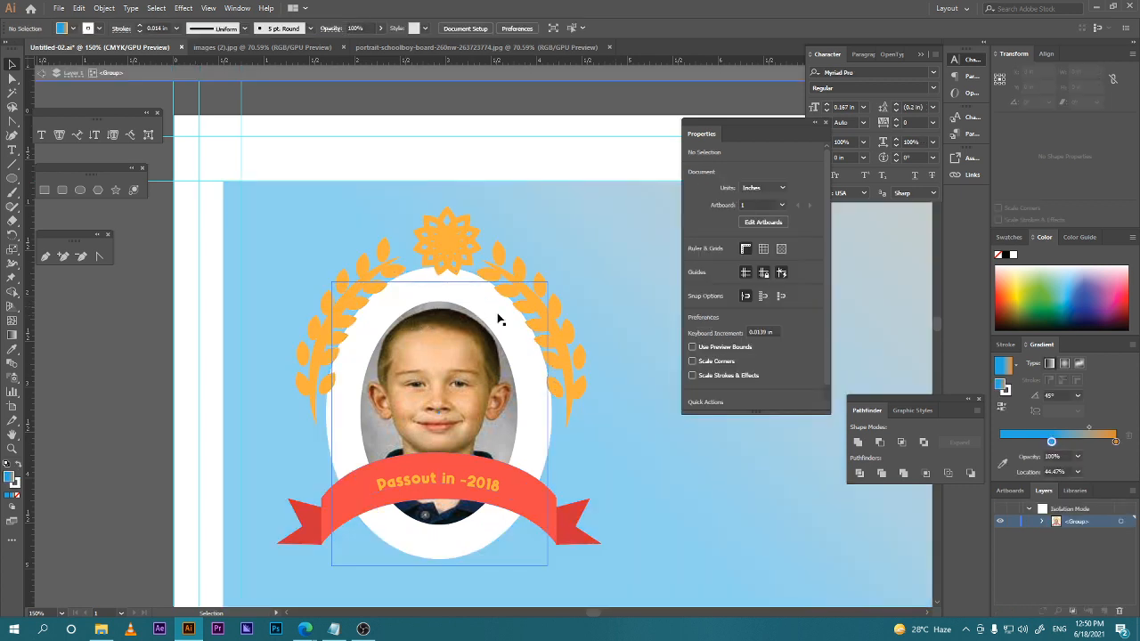
pyautogui.click(505, 333)
pyautogui.click(563, 334)
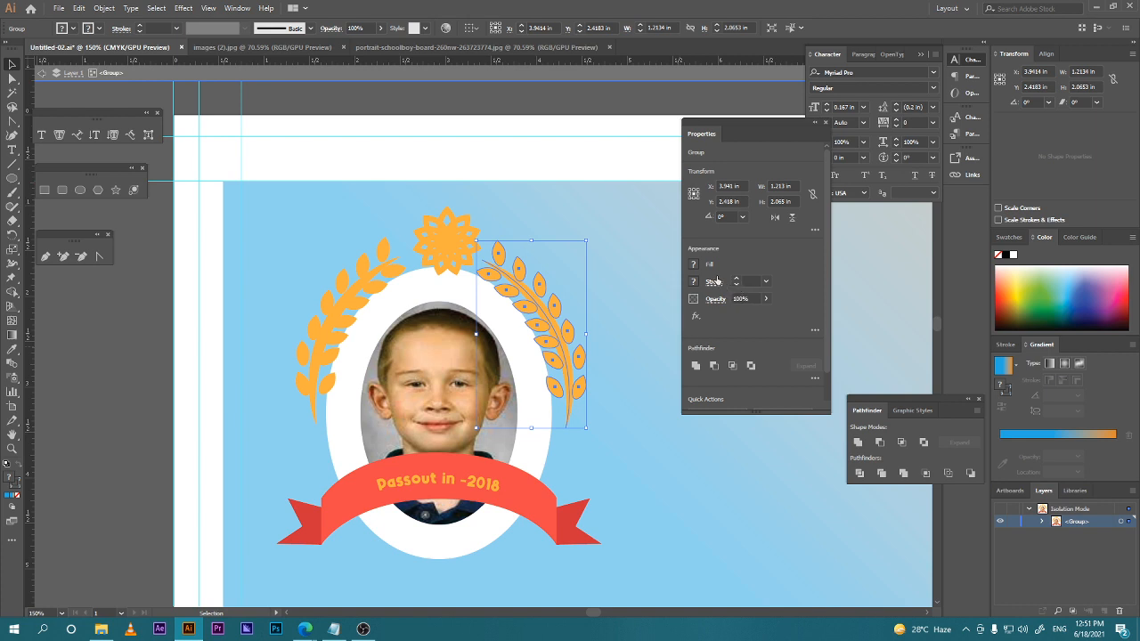
pyautogui.click(736, 285)
pyautogui.click(736, 279)
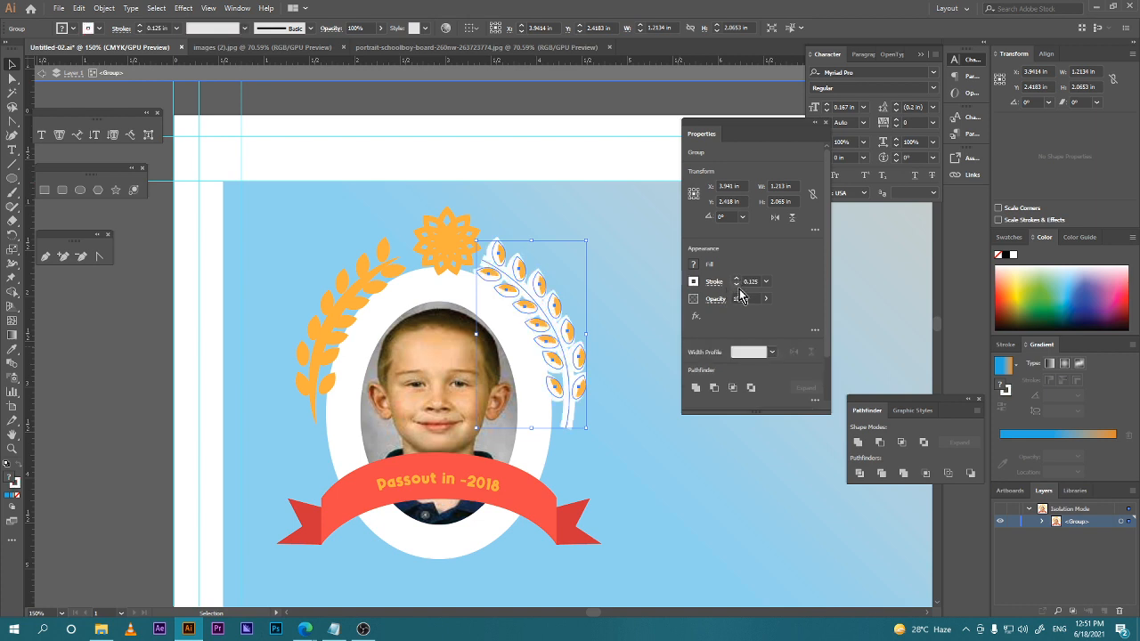
pyautogui.press('a')
pyautogui.hotkey('ctrl', 'z')
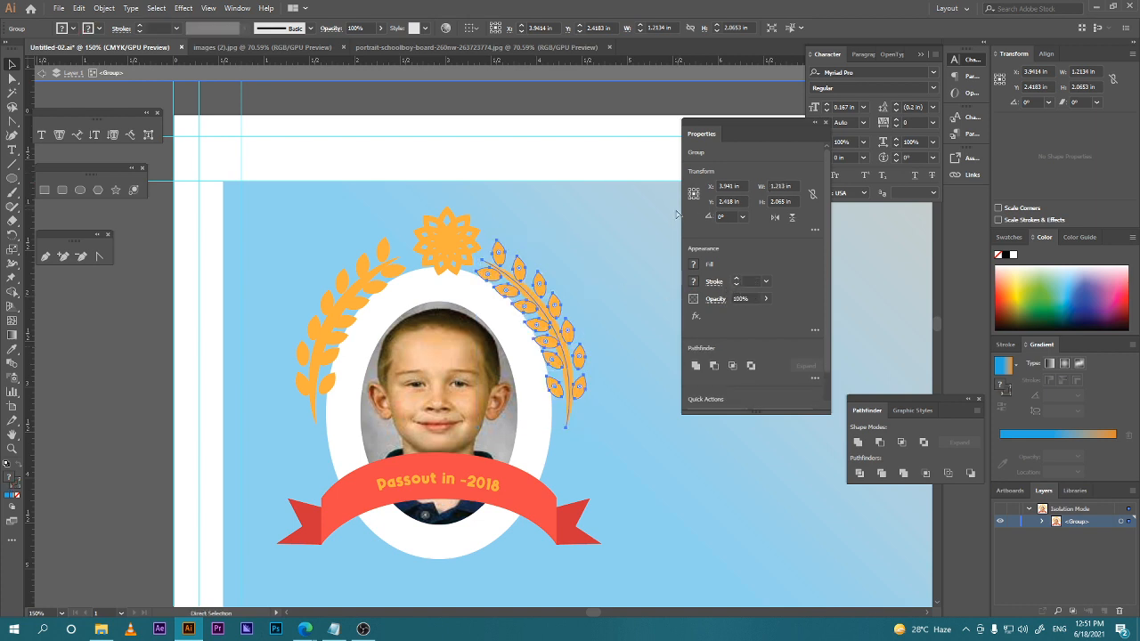
pyautogui.press('v')
pyautogui.click(476, 115)
# Isolate the flower ornament's group at the top of the badge and select all its petals.
pyautogui.click(449, 247)
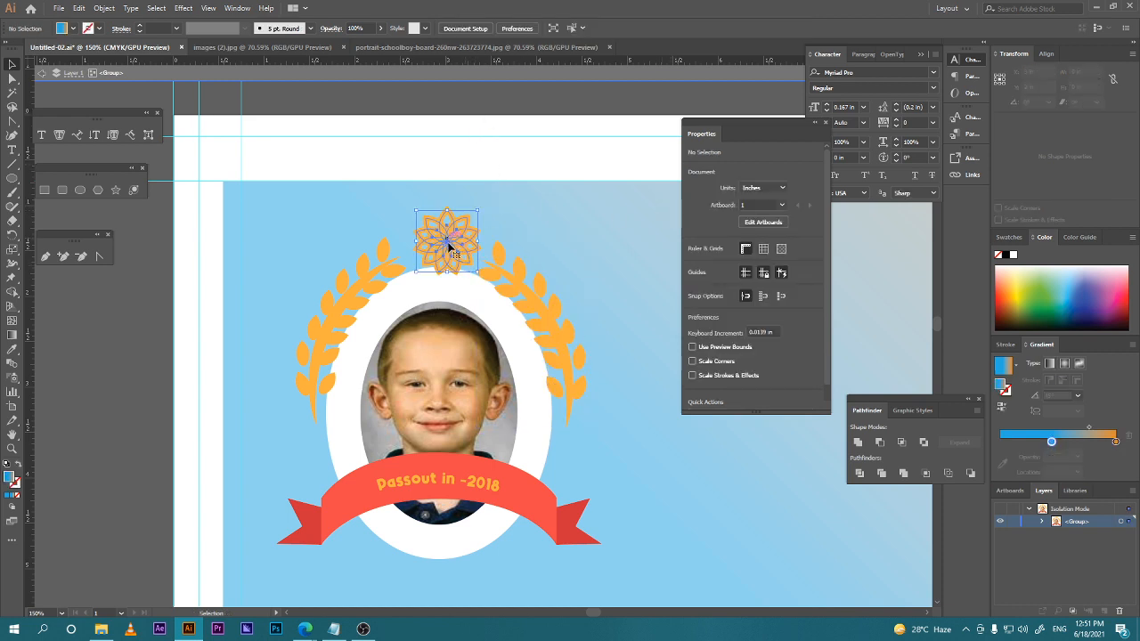
pyautogui.doubleClick(455, 242)
pyautogui.click(457, 256)
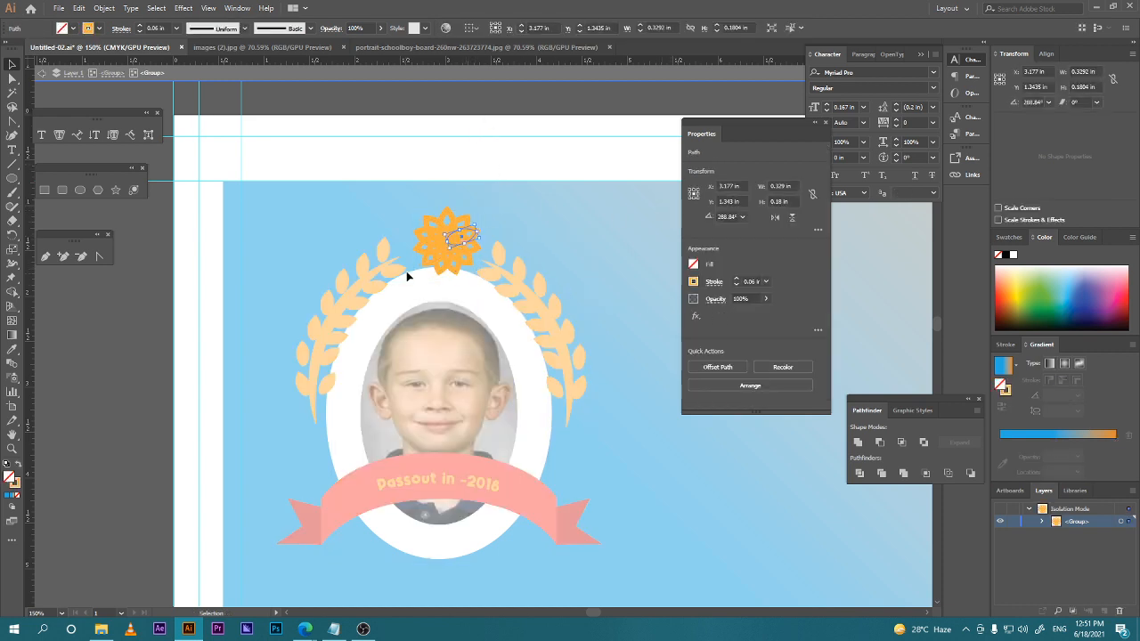
pyautogui.hotkey('ctrl', 'a')
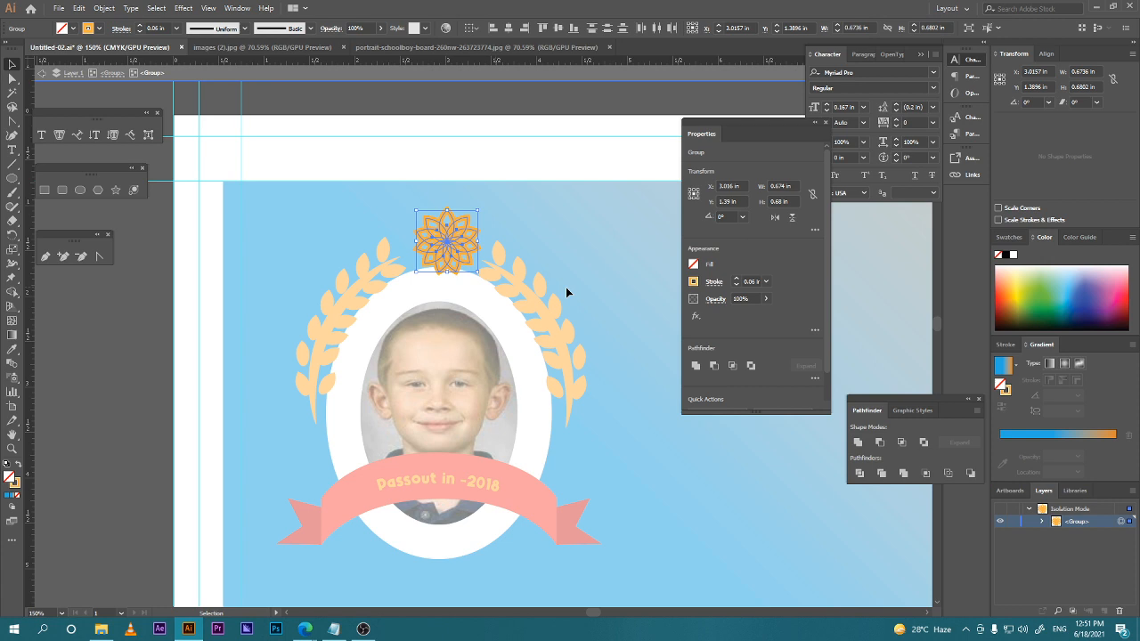
# Set the flower petals' stroke weight to 0.02 in and leave isolation mode.
pyautogui.click(751, 282)
pyautogui.write('0.06')
pyautogui.press('Return')
pyautogui.click(755, 281)
pyautogui.press('Return')
pyautogui.click(749, 280)
pyautogui.click(448, 245)
pyautogui.click(751, 281)
pyautogui.write('0.1')
pyautogui.press('Return')
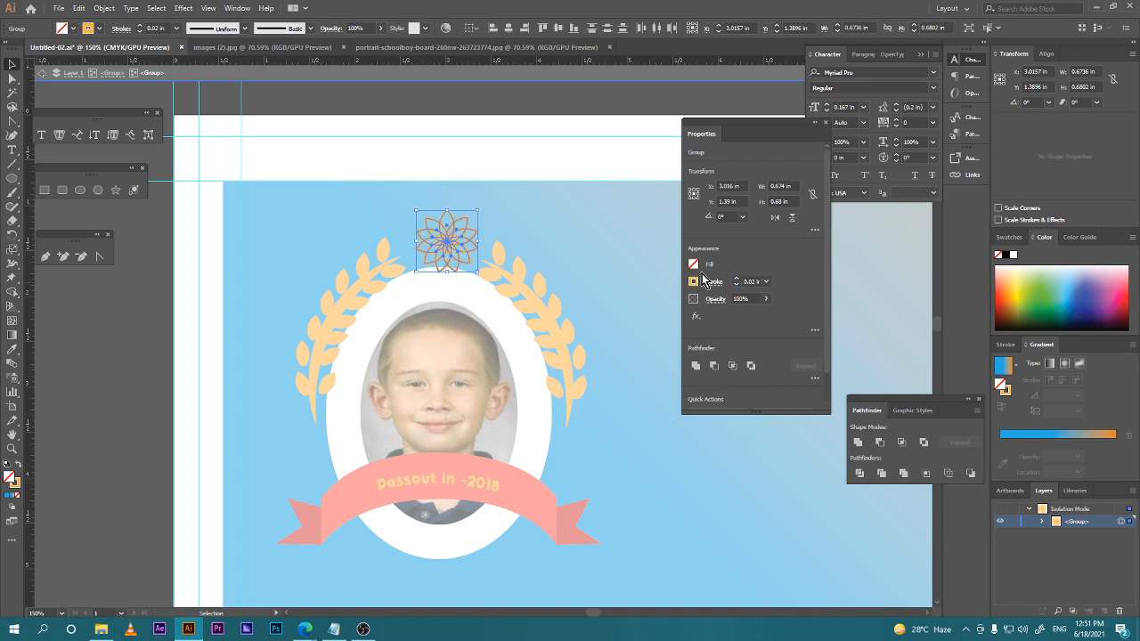
pyautogui.click(466, 131)
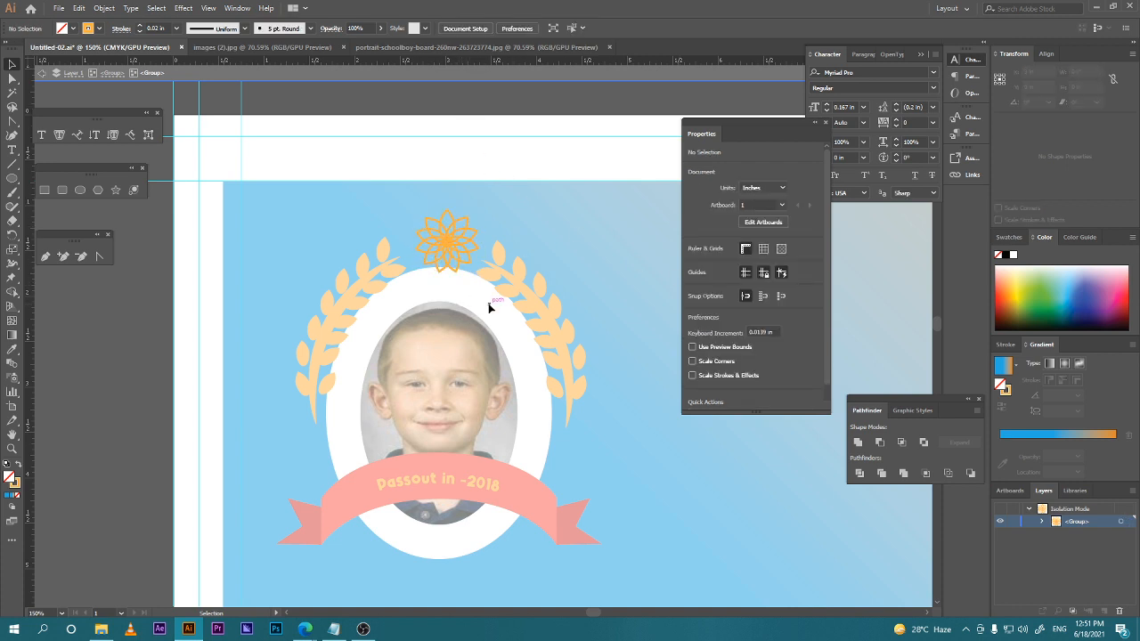
pyautogui.click(445, 240)
pyautogui.doubleClick(473, 177)
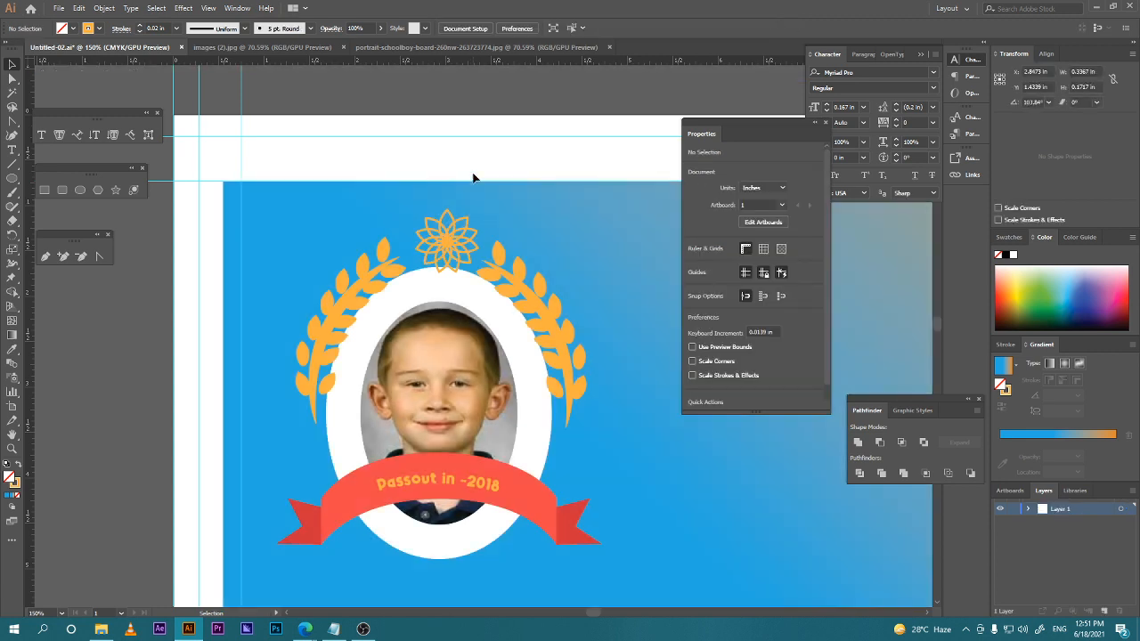
# Centre the flower ornament above the oval portrait within the badge, at about X 2.94 in.
pyautogui.click(444, 237)
pyautogui.doubleClick(448, 241)
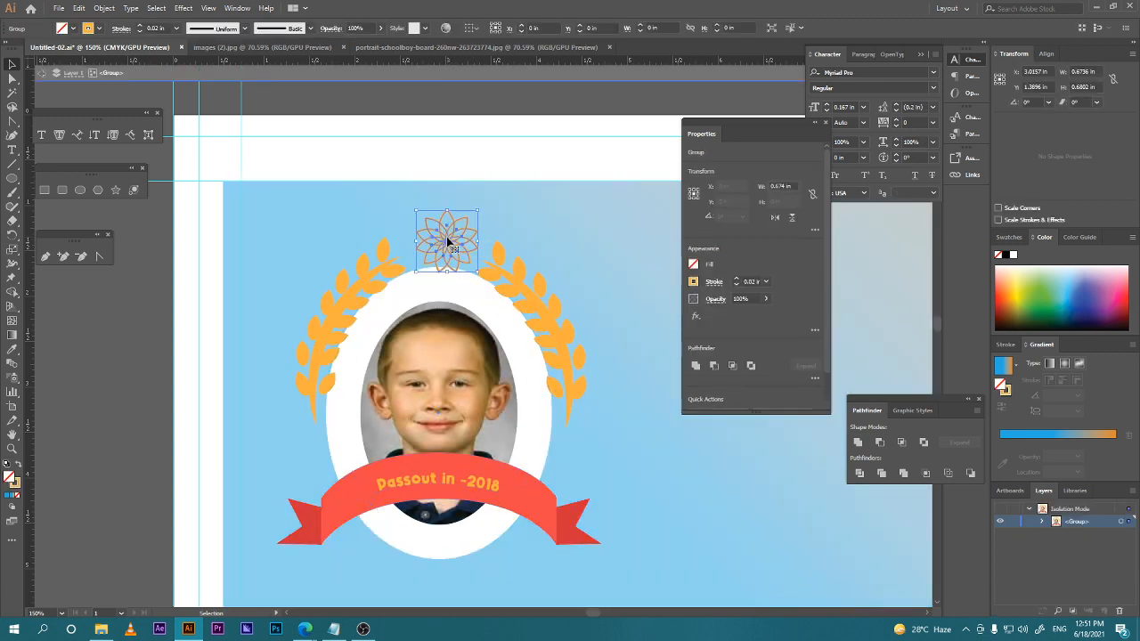
pyautogui.moveTo(449, 240); pyautogui.dragTo(473, 210)
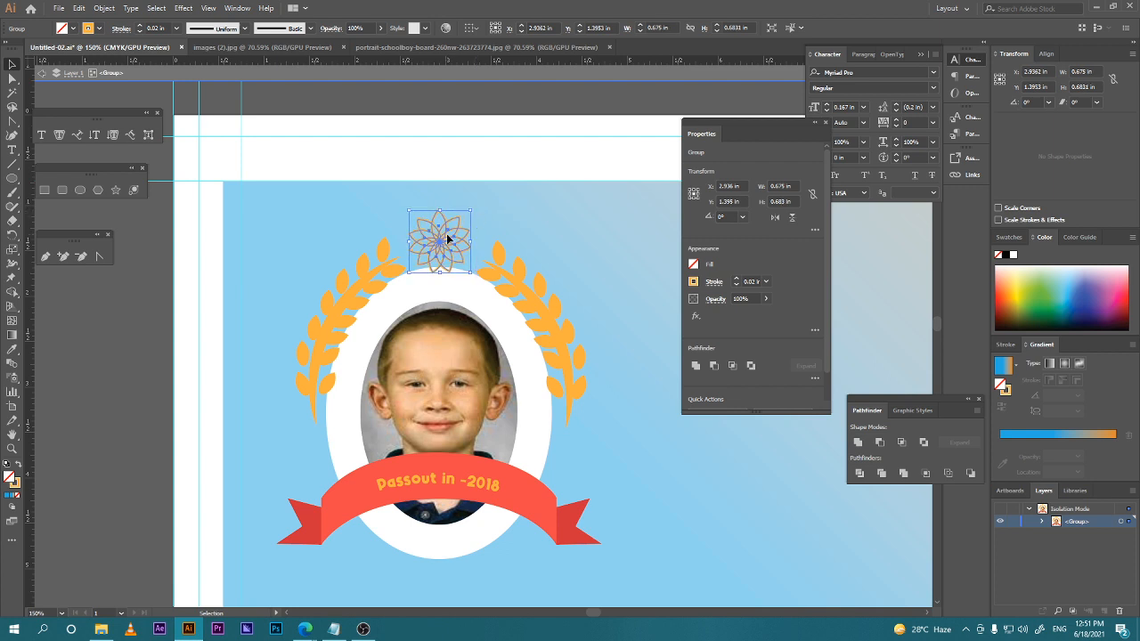
pyautogui.click(528, 284)
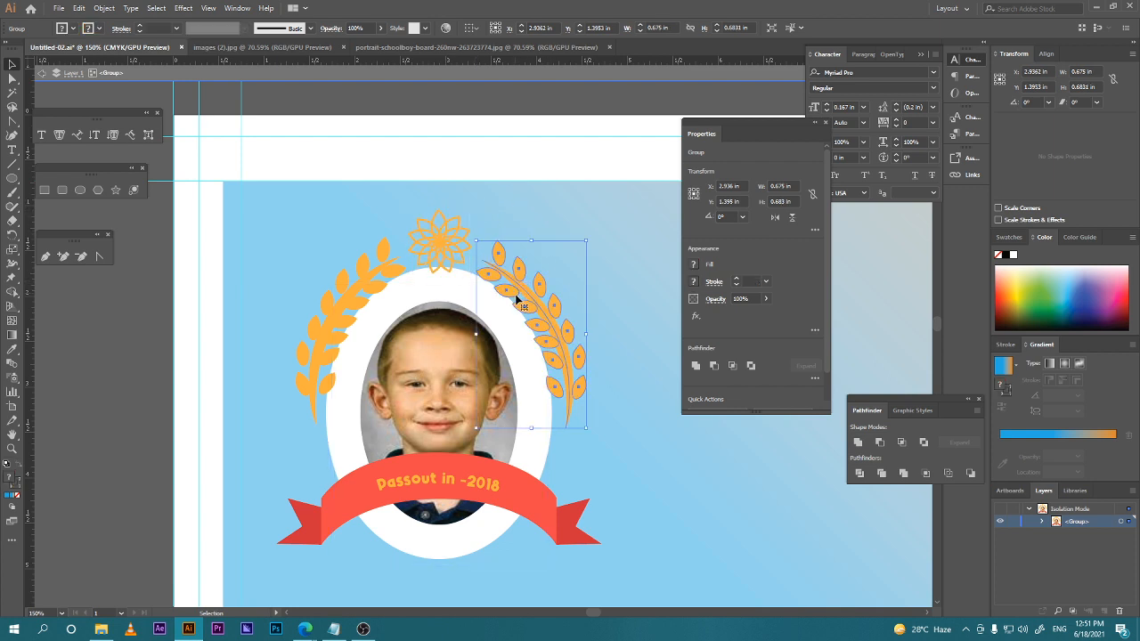
pyautogui.press('Escape')
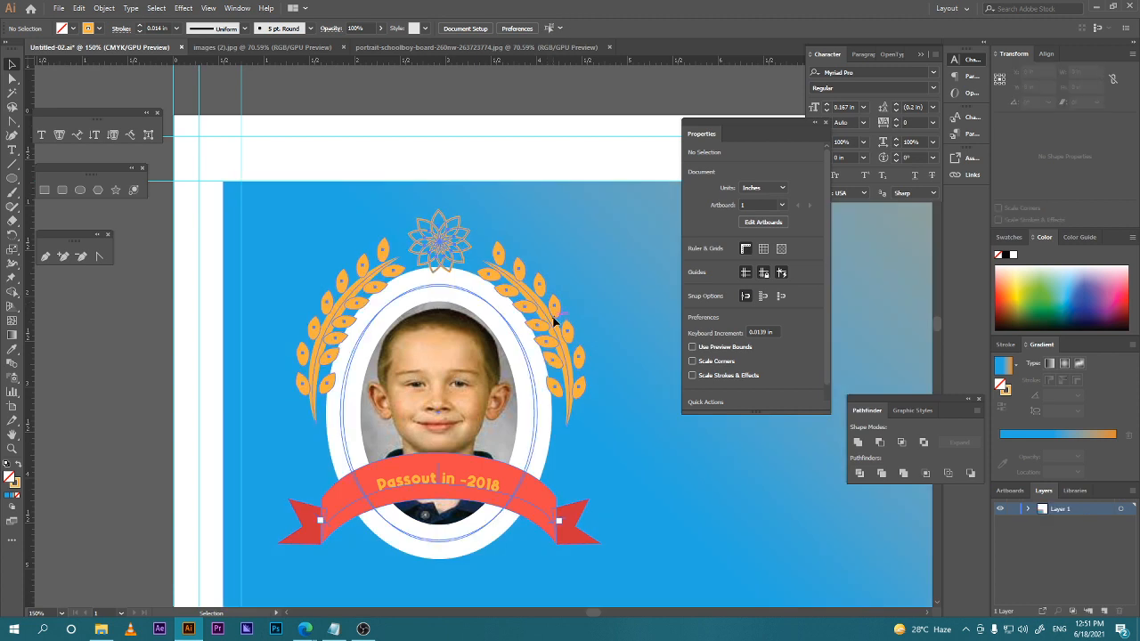
# Isolate the right laurel branch and select its central stem path, ready to edit the stroke weight.
pyautogui.doubleClick(556, 323)
pyautogui.click(554, 324)
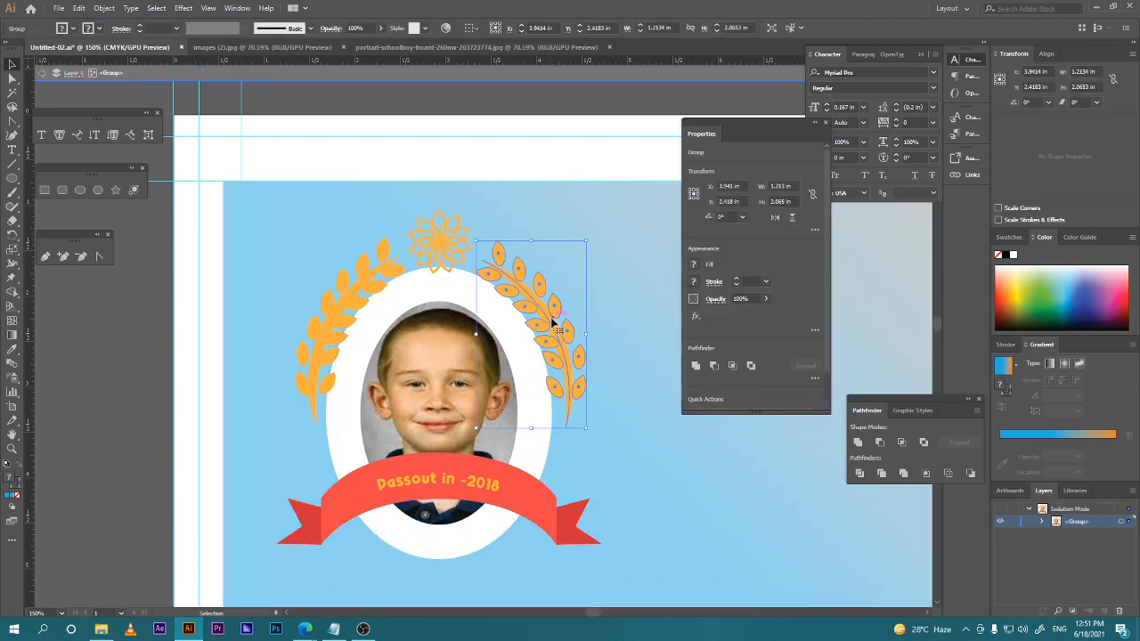
pyautogui.doubleClick(556, 328)
pyautogui.click(552, 327)
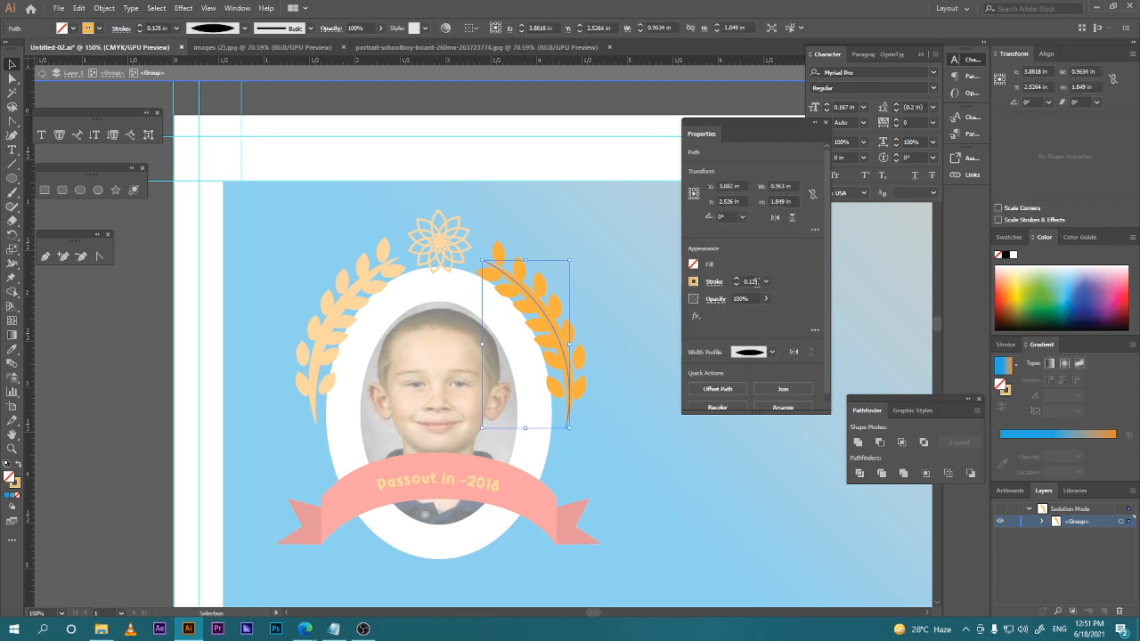
pyautogui.click(756, 282)
pyautogui.press('super+s')
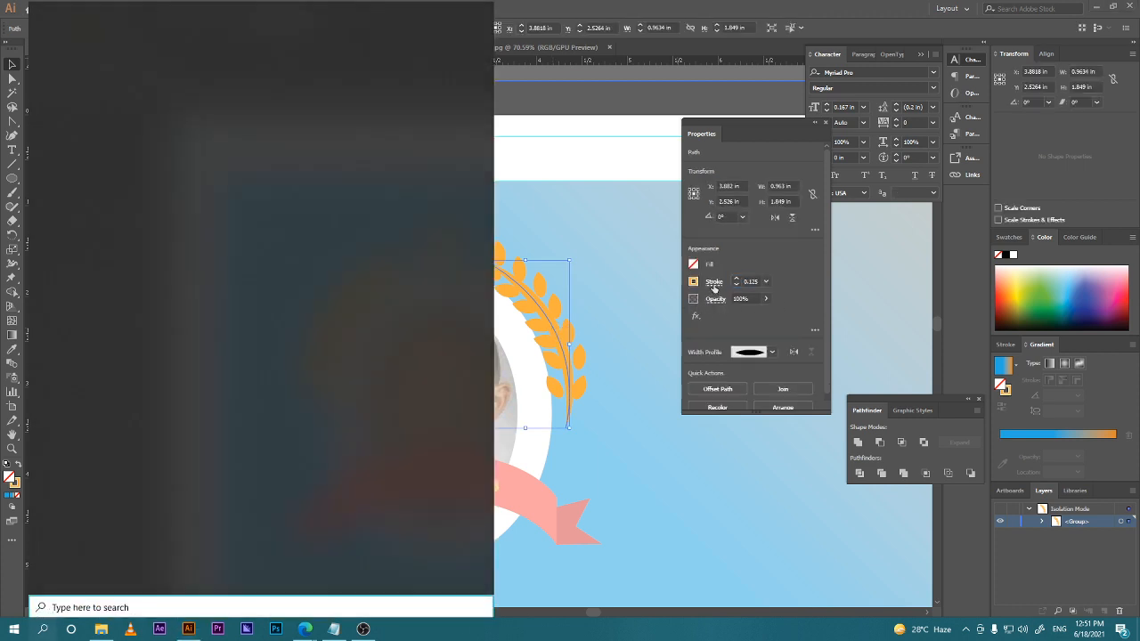
pyautogui.click(552, 115)
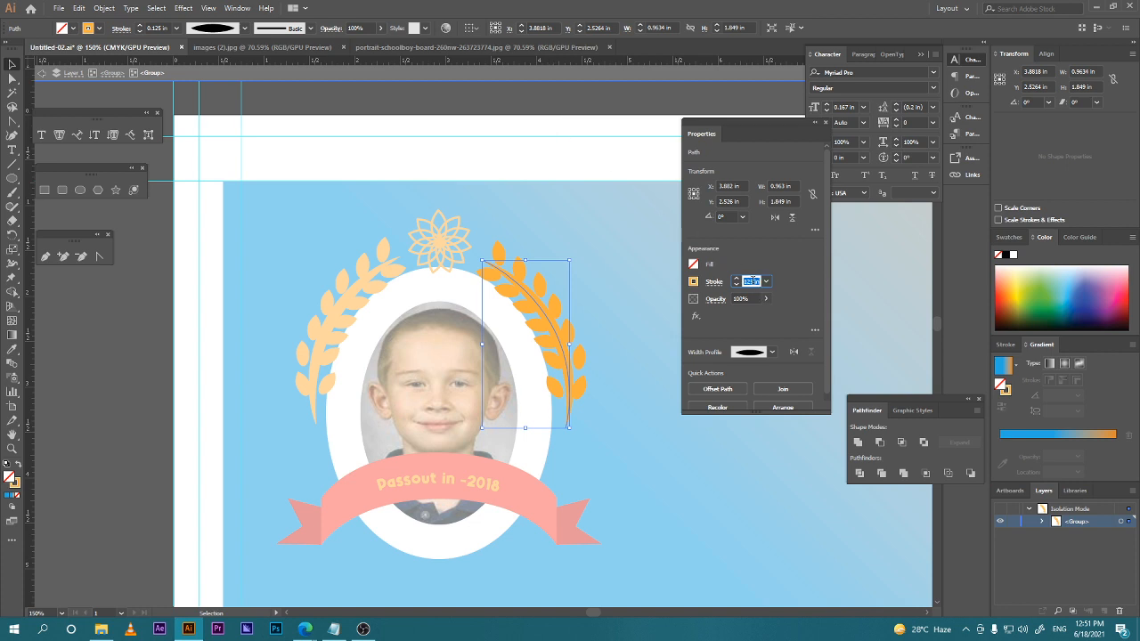
# Try stroke weights of 0.01, 0.02 and 0.2 in on the right laurel stem.
pyautogui.write('0.01')
pyautogui.press('Return')
pyautogui.click(753, 280)
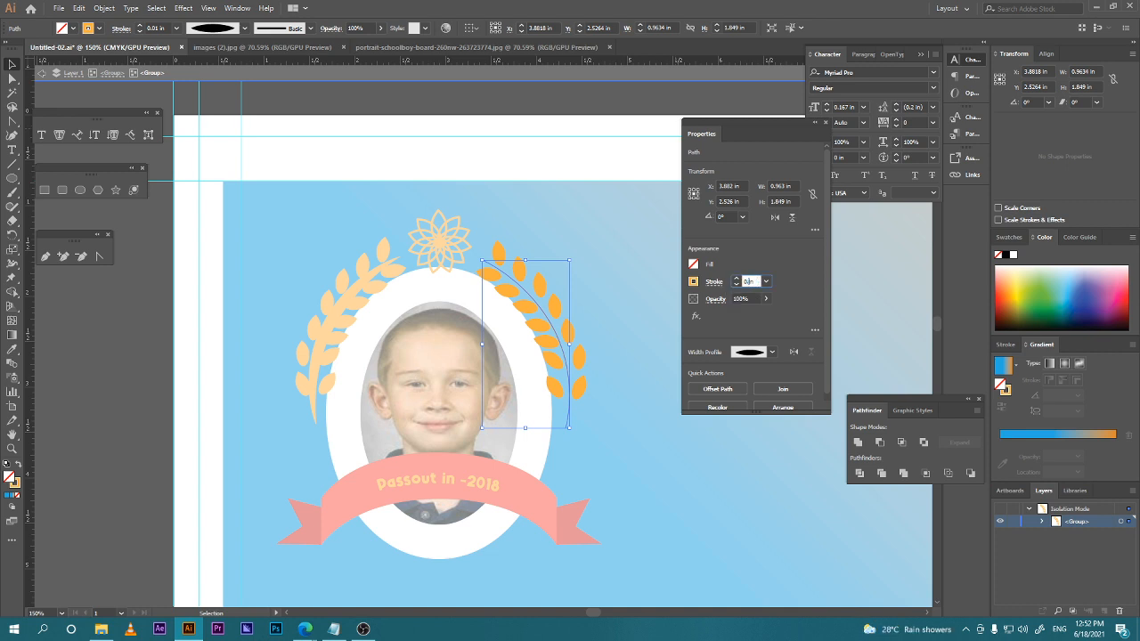
pyautogui.press('Return')
pyautogui.click(755, 280)
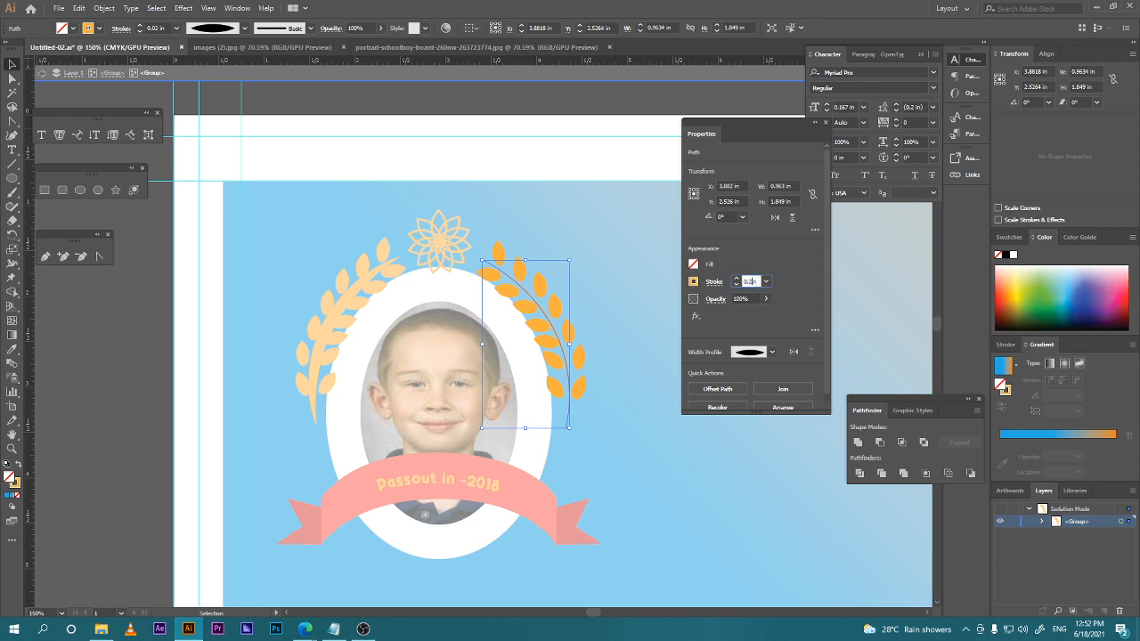
pyautogui.press('Return')
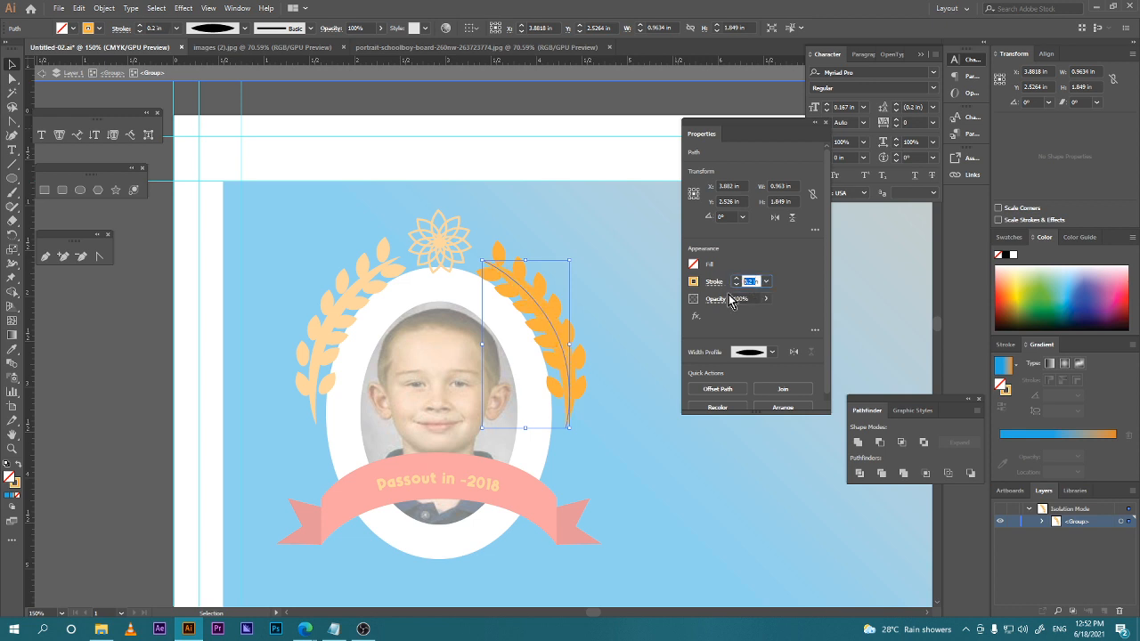
pyautogui.write('0.2')
pyautogui.press('Return')
# Set the right laurel stem's stroke weight to 0.08 in and leave isolation mode.
pyautogui.click(753, 282)
pyautogui.press('Return')
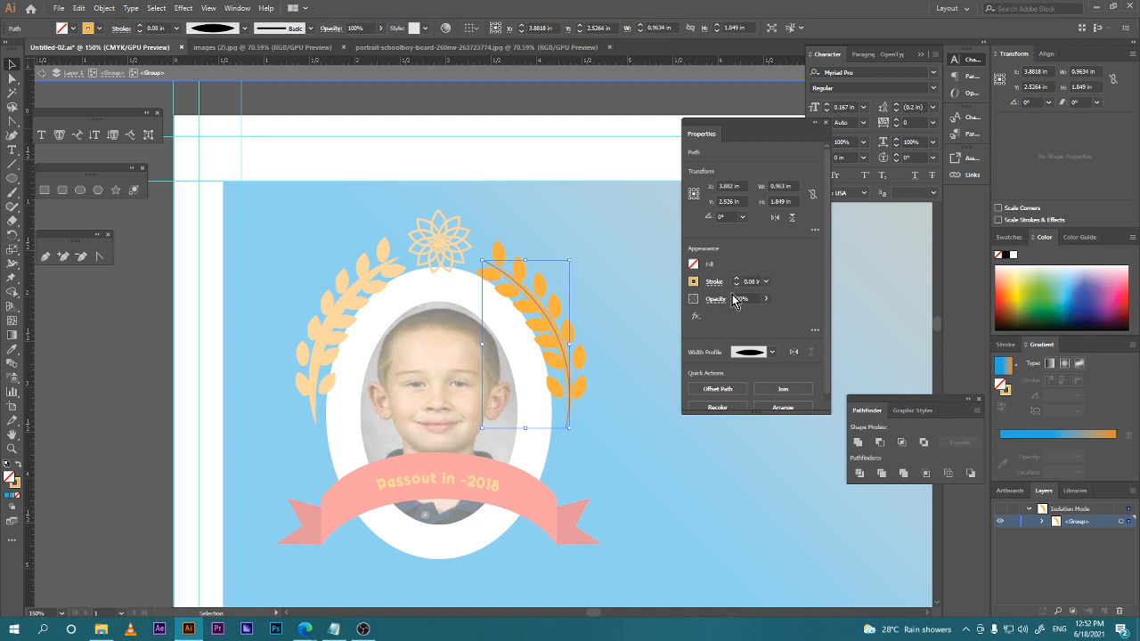
pyautogui.click(621, 321)
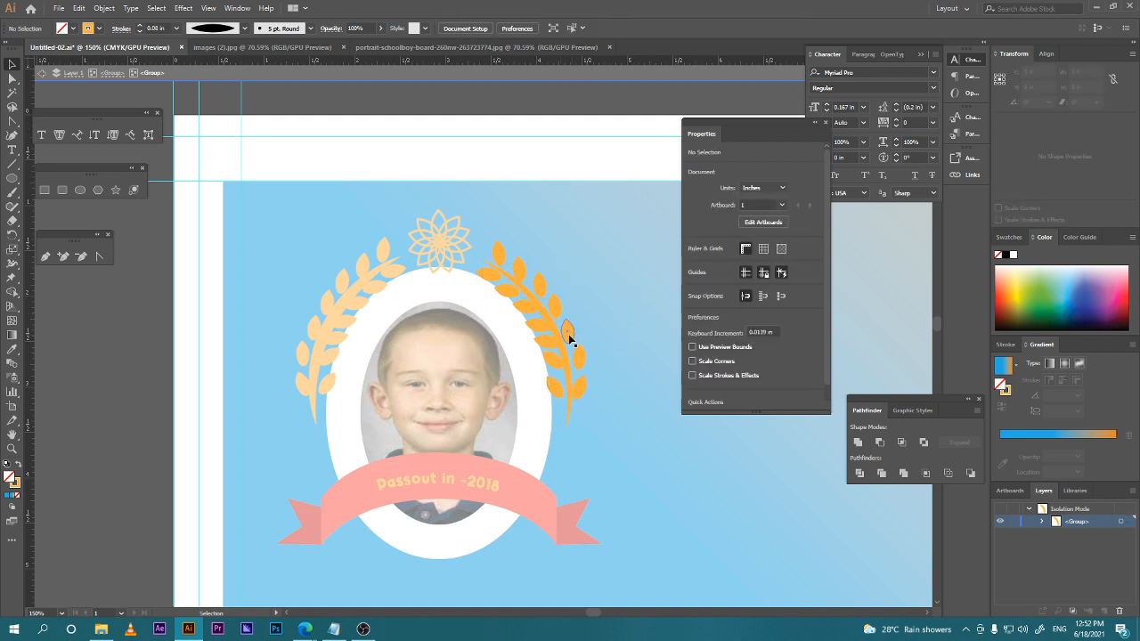
pyautogui.press('Escape')
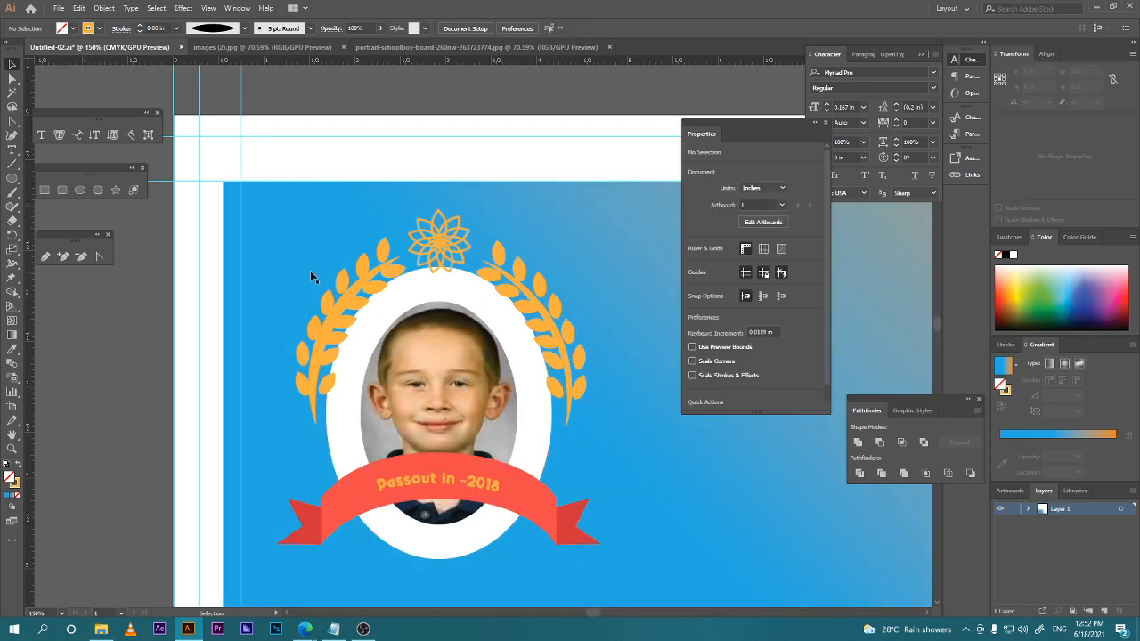
# Set the left laurel branch's stem to a 0.08 in stroke weight and leave isolation mode.
pyautogui.click(311, 275)
pyautogui.doubleClick(339, 301)
pyautogui.click(354, 299)
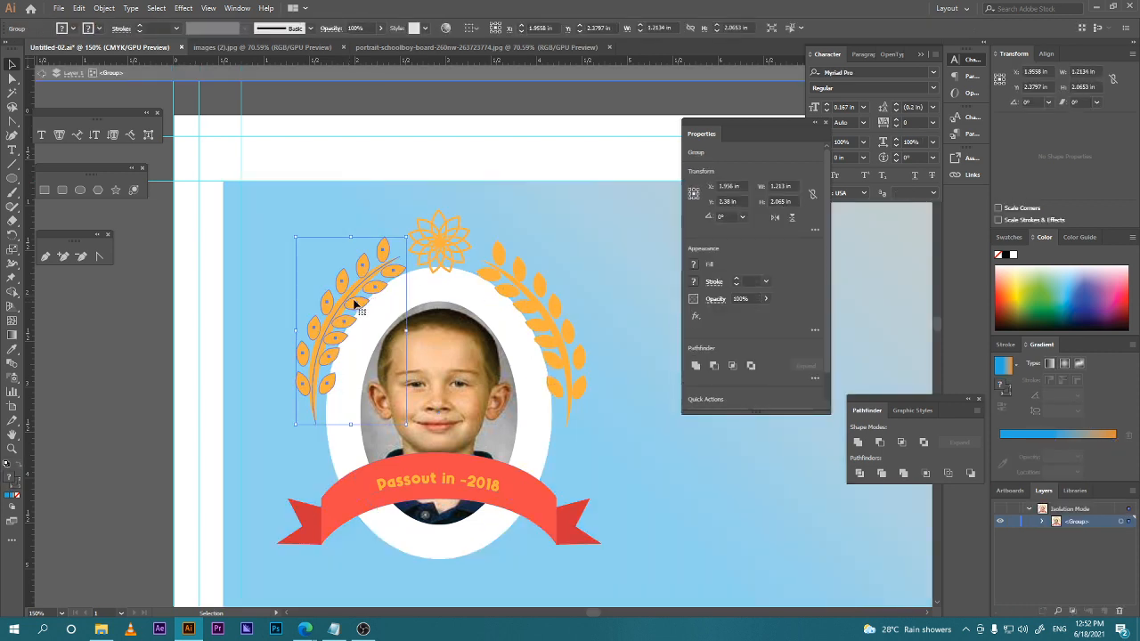
pyautogui.doubleClick(351, 296)
pyautogui.doubleClick(348, 299)
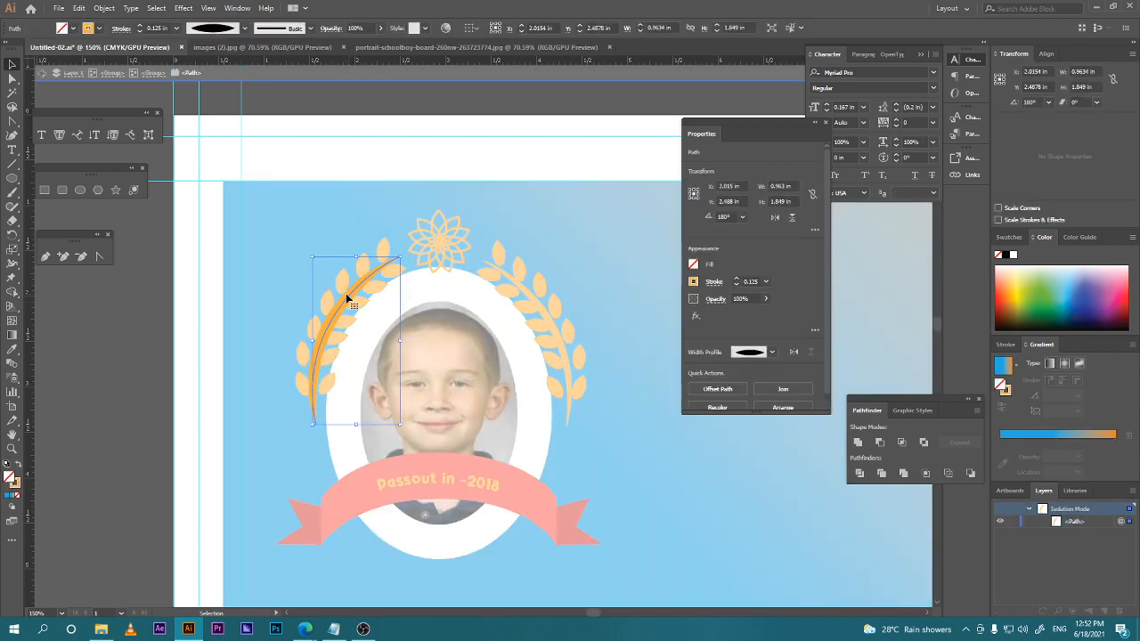
pyautogui.click(762, 283)
pyautogui.write('0.08')
pyautogui.press('Return')
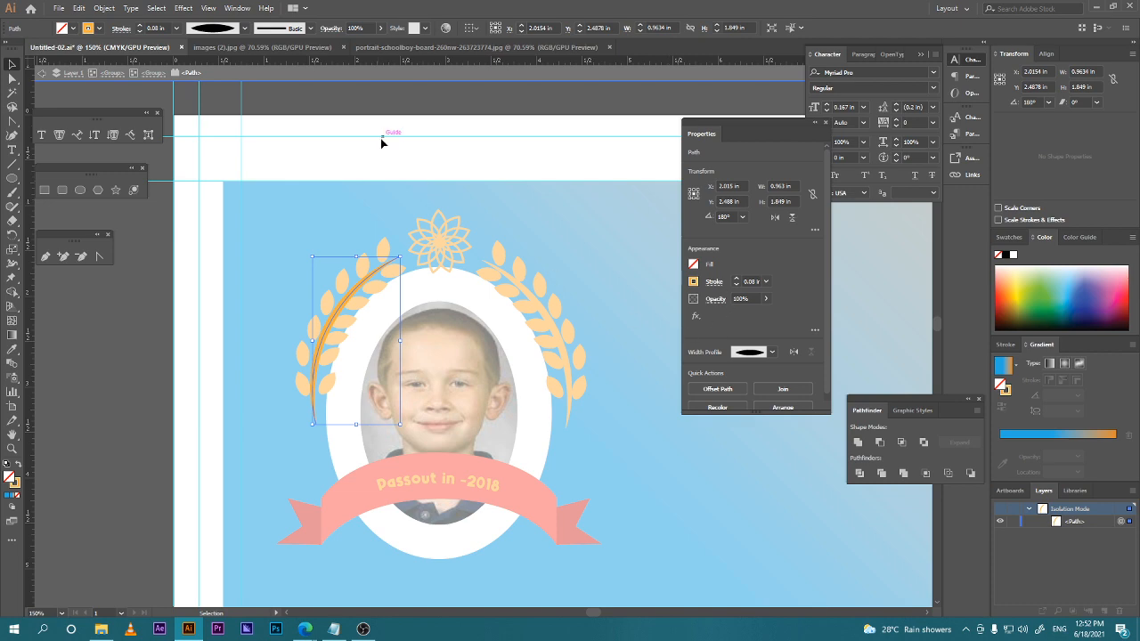
pyautogui.click(362, 108)
pyautogui.doubleClick(354, 127)
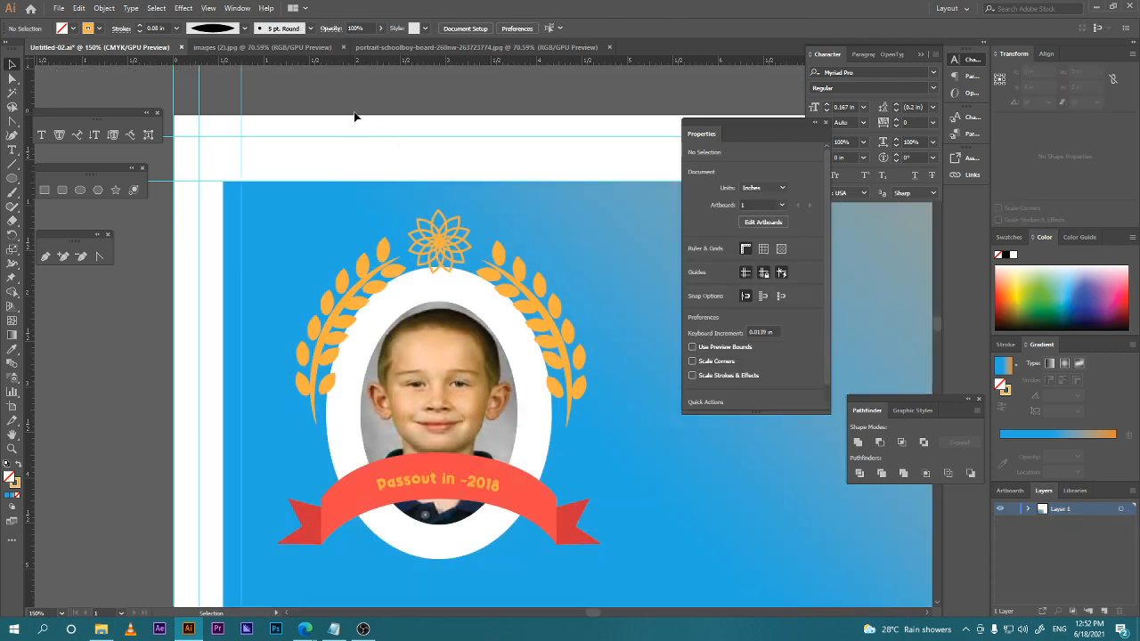
# Move the two laurel branches outward from the white oval, the left to about X 1.79 in and the right to X 4.07 in.
pyautogui.scroll(-1, 496, 306)
pyautogui.scroll(1, 524, 314)
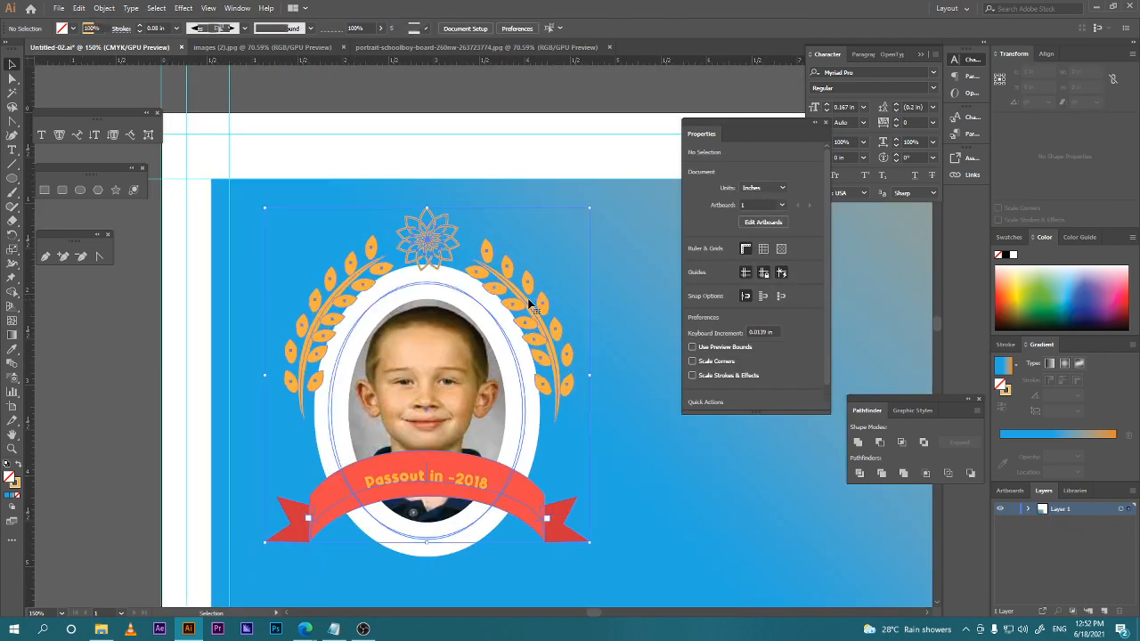
pyautogui.doubleClick(528, 309)
pyautogui.click(530, 307)
pyautogui.moveTo(530, 307); pyautogui.dragTo(550, 306)
pyautogui.moveTo(333, 295); pyautogui.dragTo(318, 288)
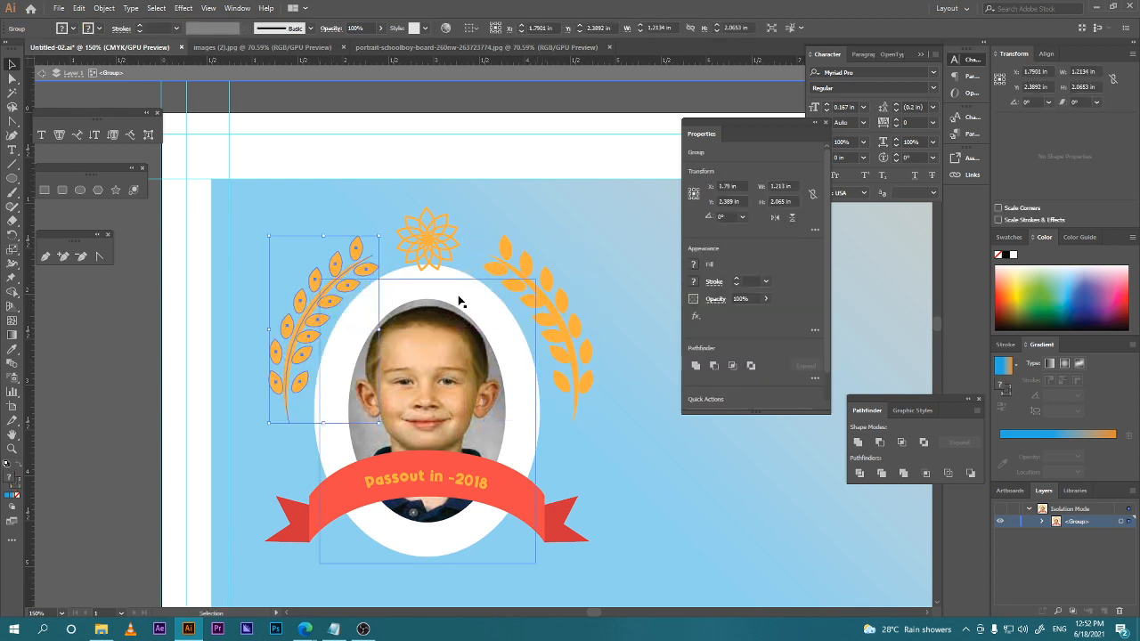
pyautogui.moveTo(537, 300); pyautogui.dragTo(531, 314)
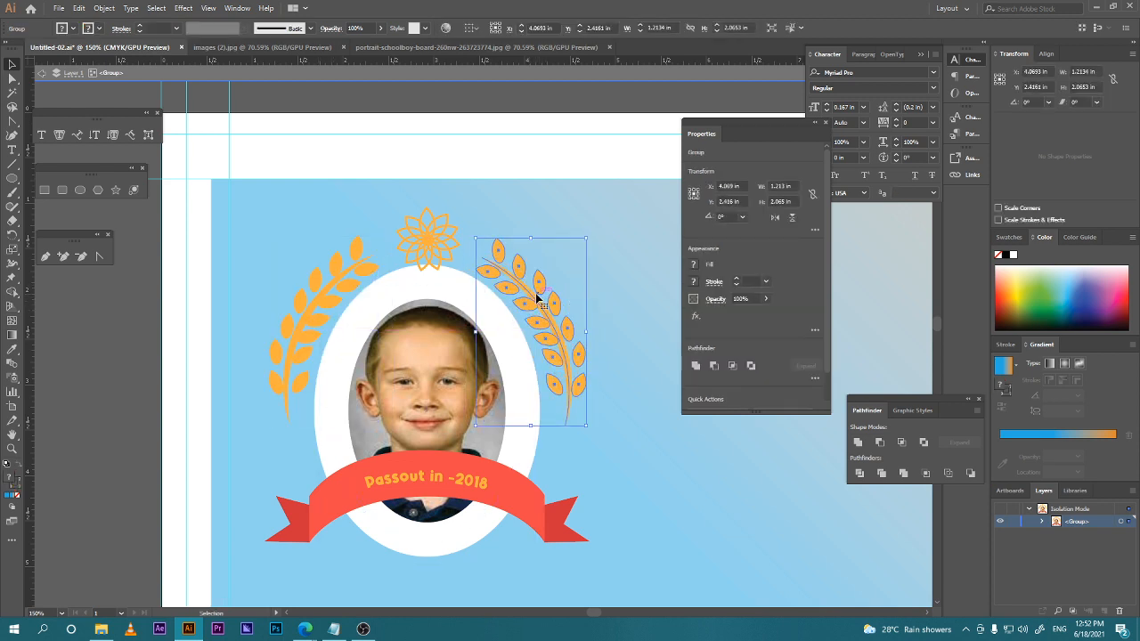
pyautogui.doubleClick(468, 287)
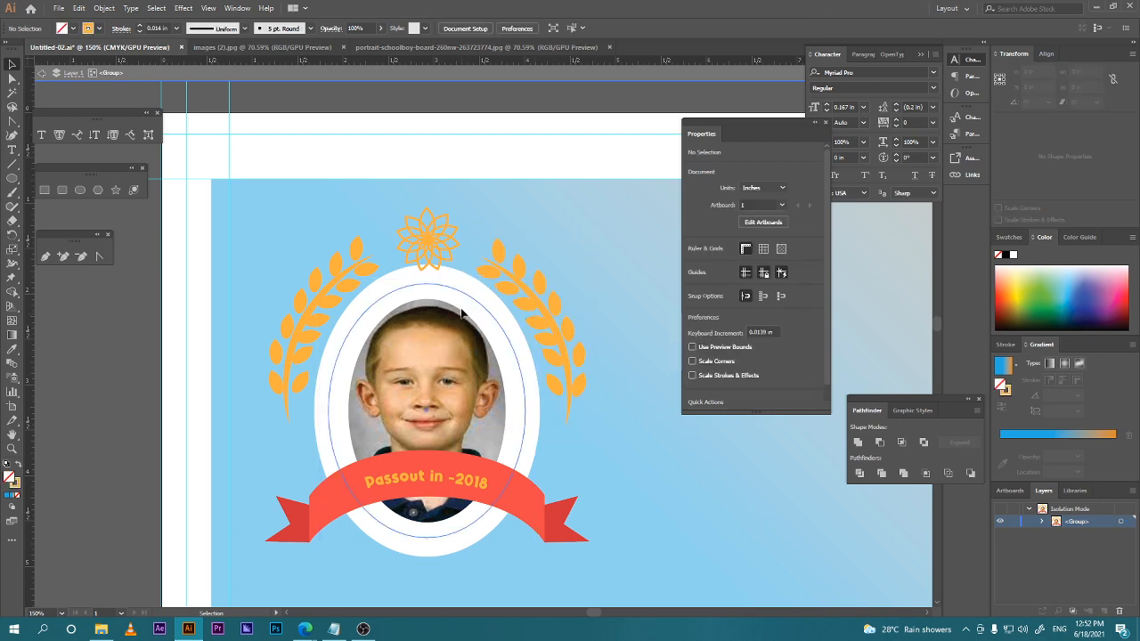
# Set the white oval portrait frame's stroke weight to 0.1 in and leave isolation mode.
pyautogui.click(505, 383)
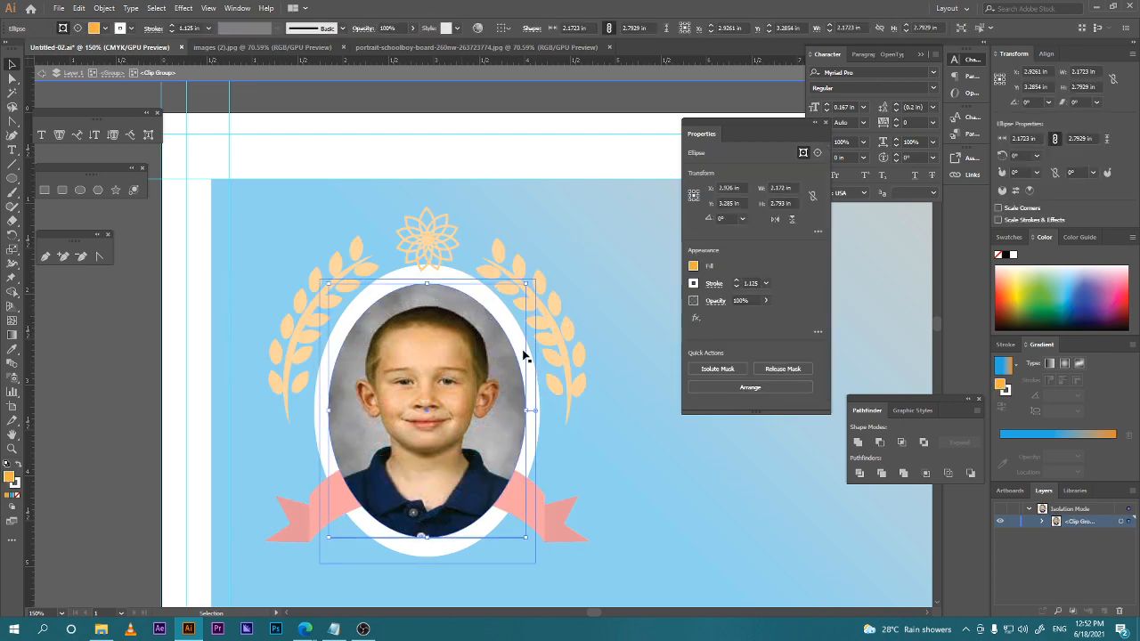
pyautogui.doubleClick(475, 242)
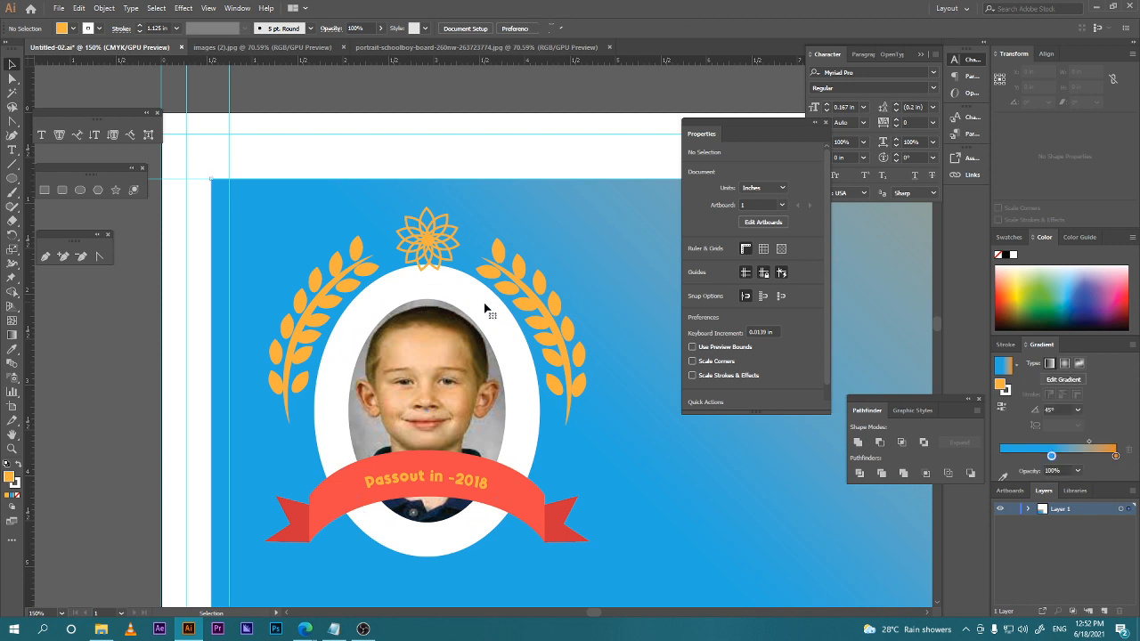
pyautogui.click(488, 314)
pyautogui.doubleClick(487, 314)
pyautogui.click(496, 304)
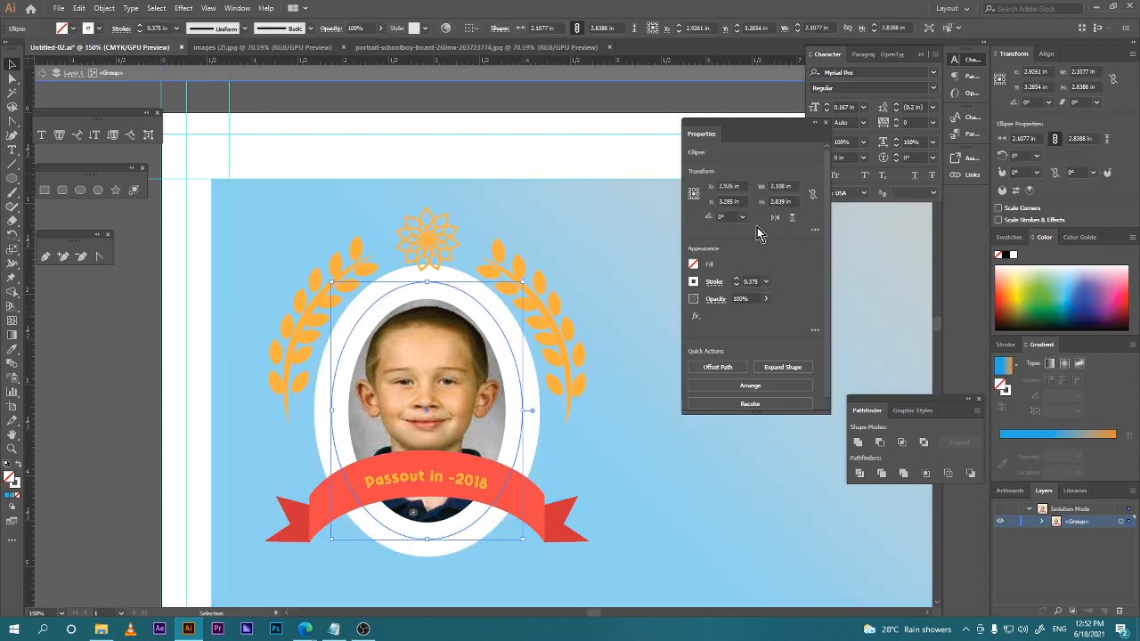
pyautogui.click(758, 281)
pyautogui.write('0.5 in')
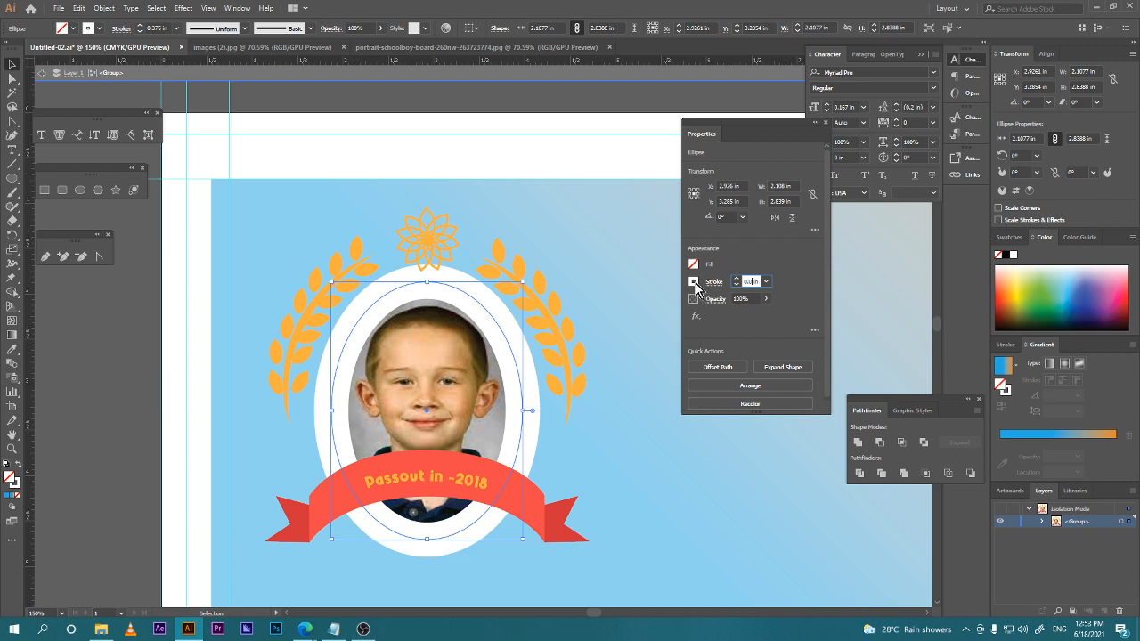
pyautogui.write('1')
pyautogui.press('Return')
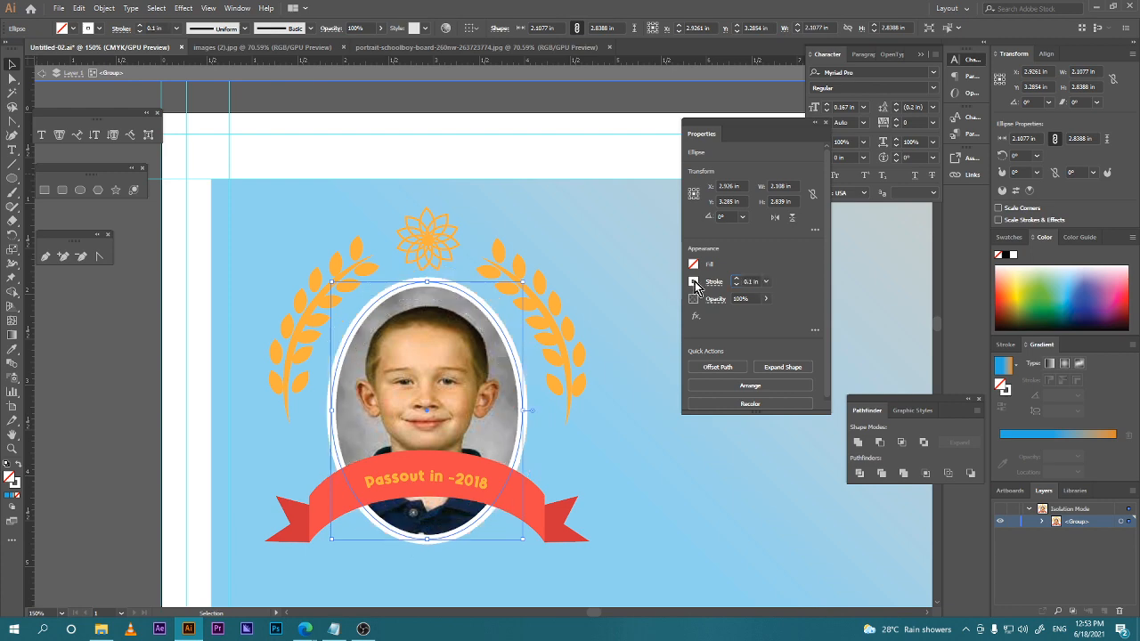
pyautogui.doubleClick(395, 110)
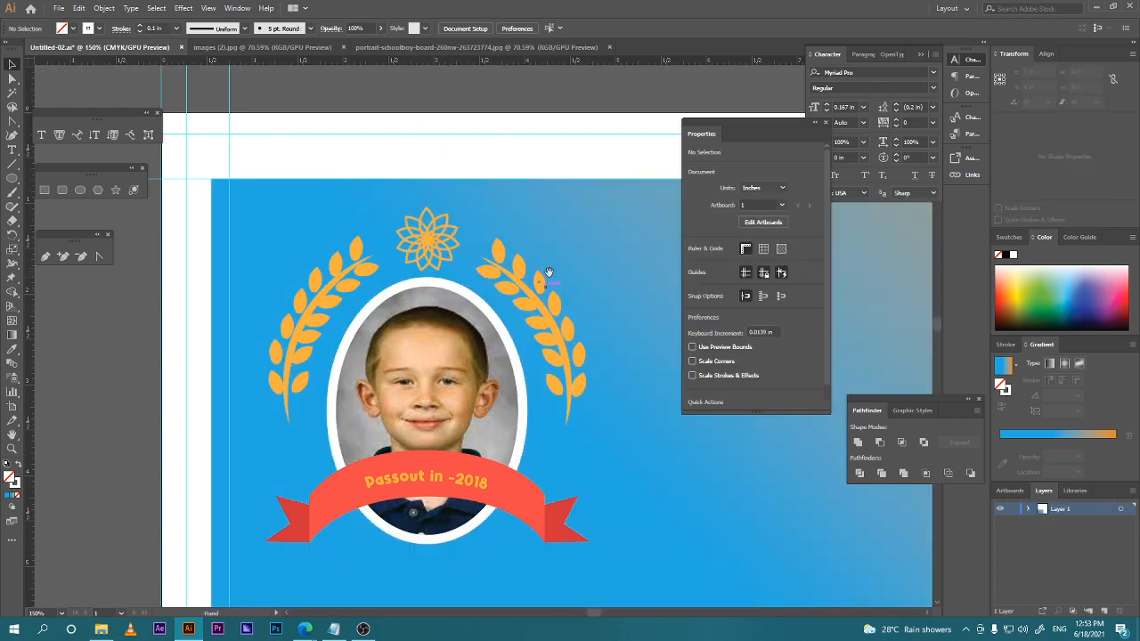
# Move both laurel branches inward toward the oval frame, the left one to about X 2.04 in, and leave isolation mode.
pyautogui.click(524, 305)
pyautogui.doubleClick(523, 306)
pyautogui.moveTo(523, 306); pyautogui.dragTo(505, 307)
pyautogui.moveTo(288, 283); pyautogui.dragTo(307, 287)
pyautogui.moveTo(403, 294); pyautogui.dragTo(377, 415)
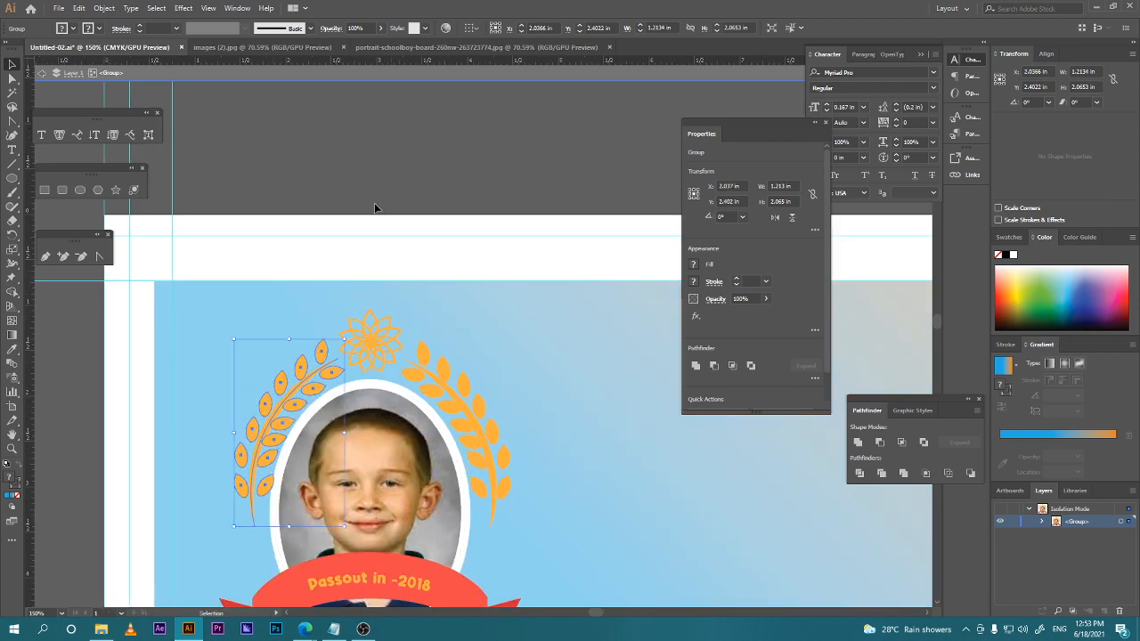
pyautogui.doubleClick(377, 209)
# Move the whole badge group down and right on the gradient background to about X 3.51 in, Y 4.98 in.
pyautogui.moveTo(403, 303); pyautogui.dragTo(389, 96)
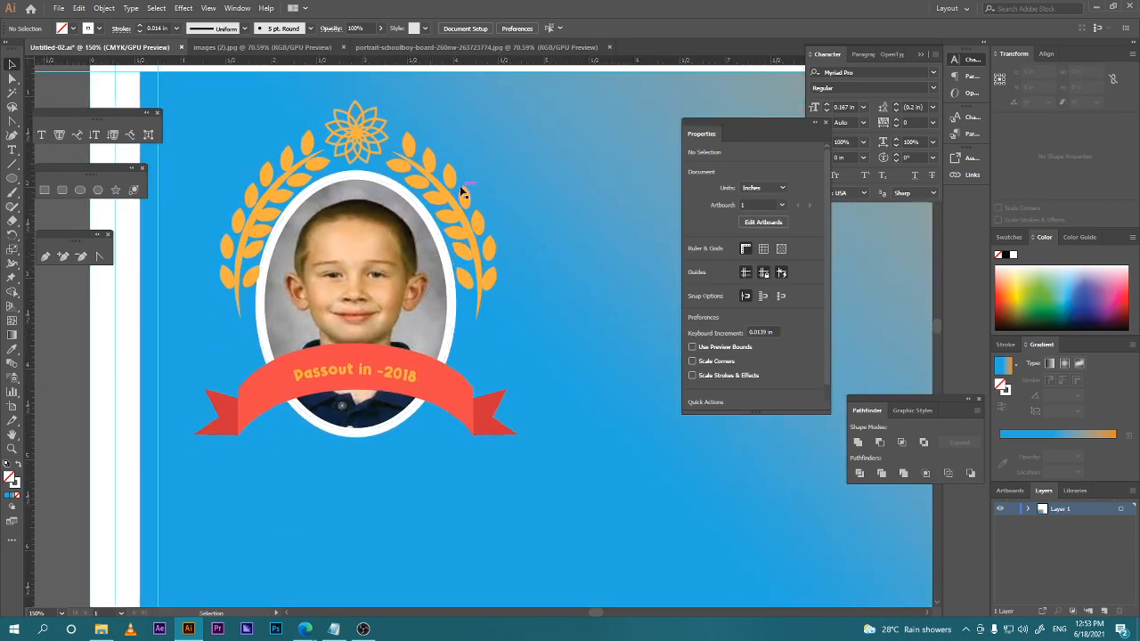
pyautogui.hotkey('ctrl', '-')
pyautogui.hotkey('ctrl', '-')
pyautogui.hotkey('ctrl', '-')
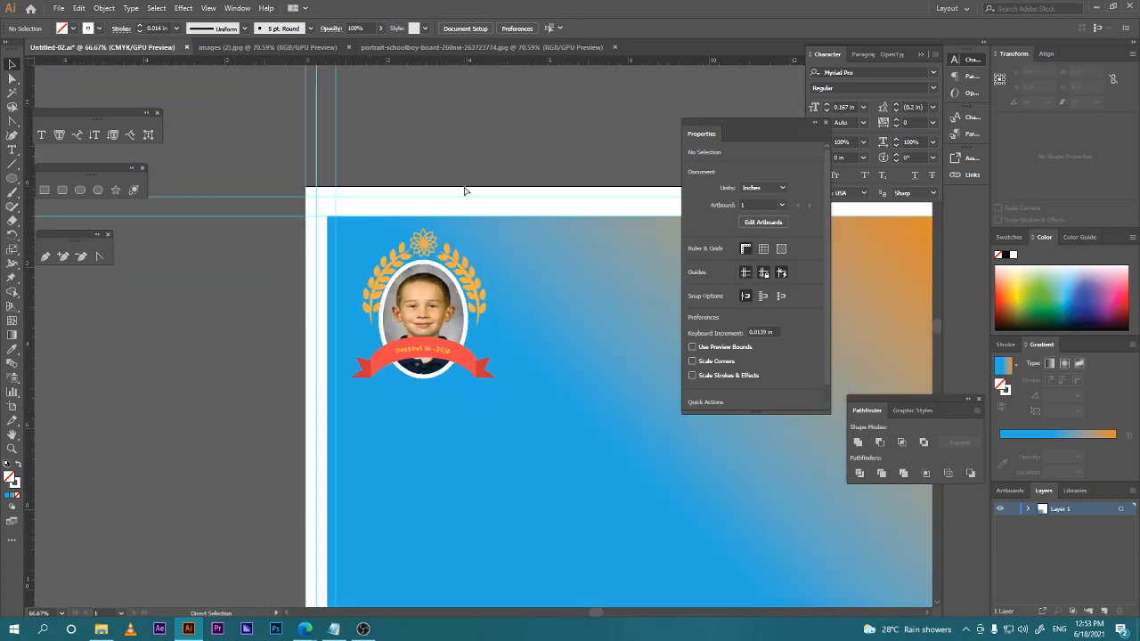
pyautogui.scroll(1, 470, 347)
pyautogui.click(432, 313)
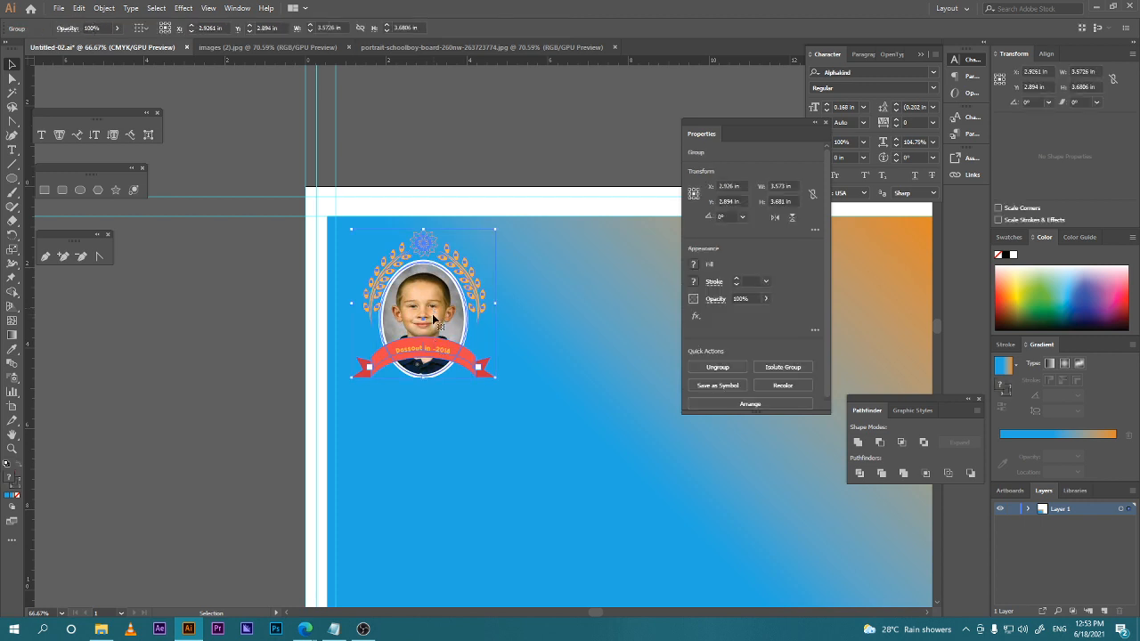
pyautogui.moveTo(458, 400); pyautogui.dragTo(406, 294)
pyautogui.moveTo(422, 344); pyautogui.dragTo(450, 351)
pyautogui.click(204, 338)
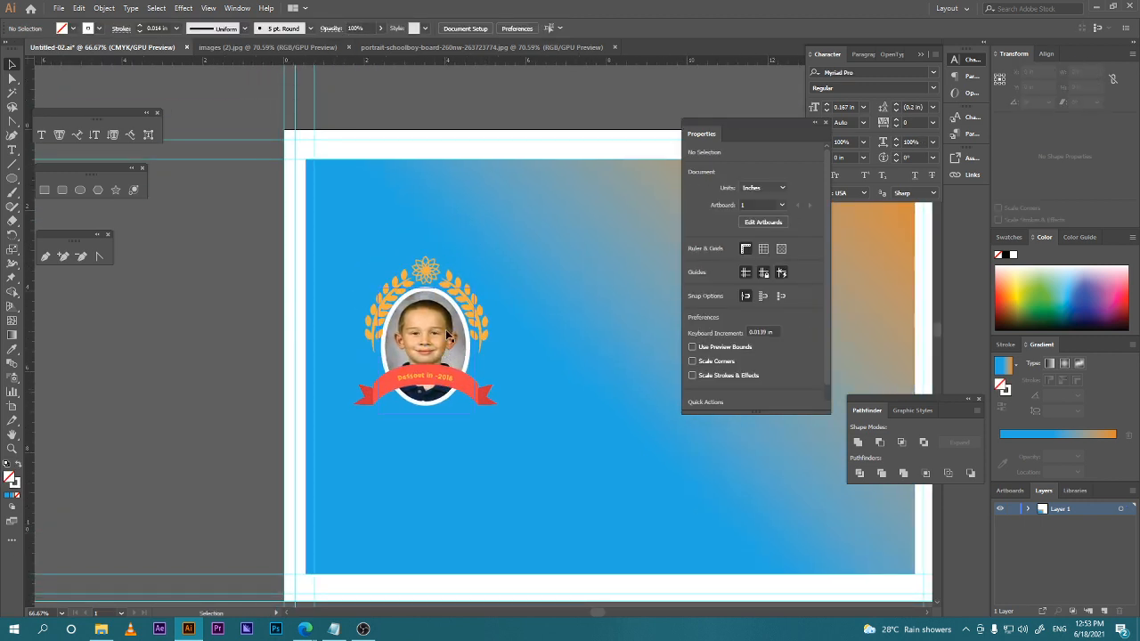
# Set the white oval portrait frame's stroke weight to 0.2 in and leave isolation mode.
pyautogui.doubleClick(468, 332)
pyautogui.click(469, 333)
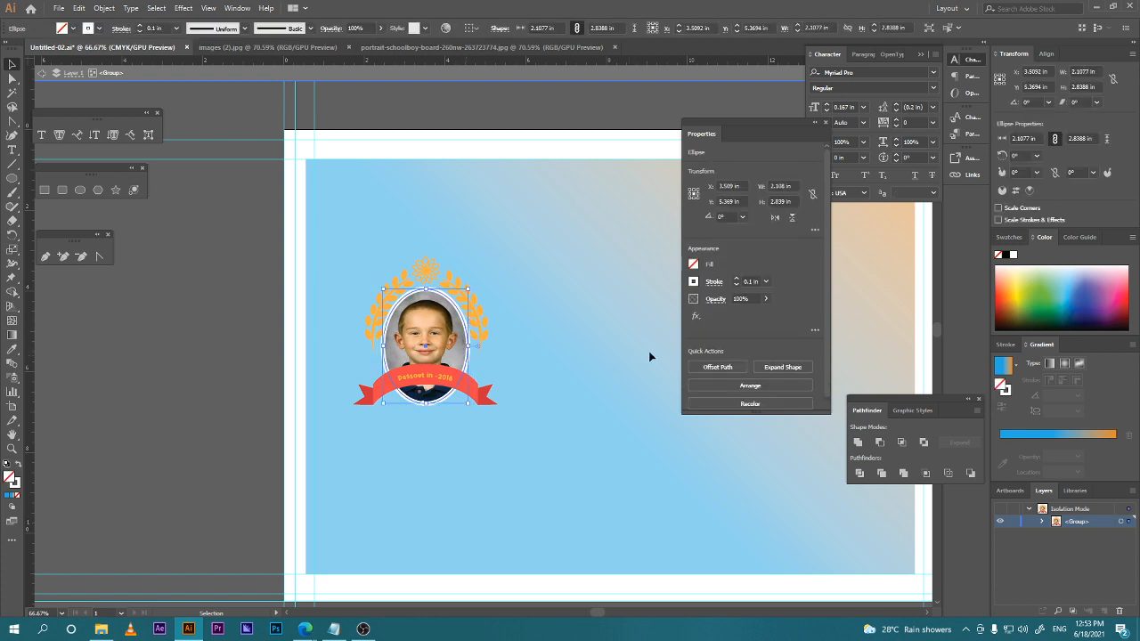
pyautogui.click(753, 281)
pyautogui.write('0.2')
pyautogui.press('Return')
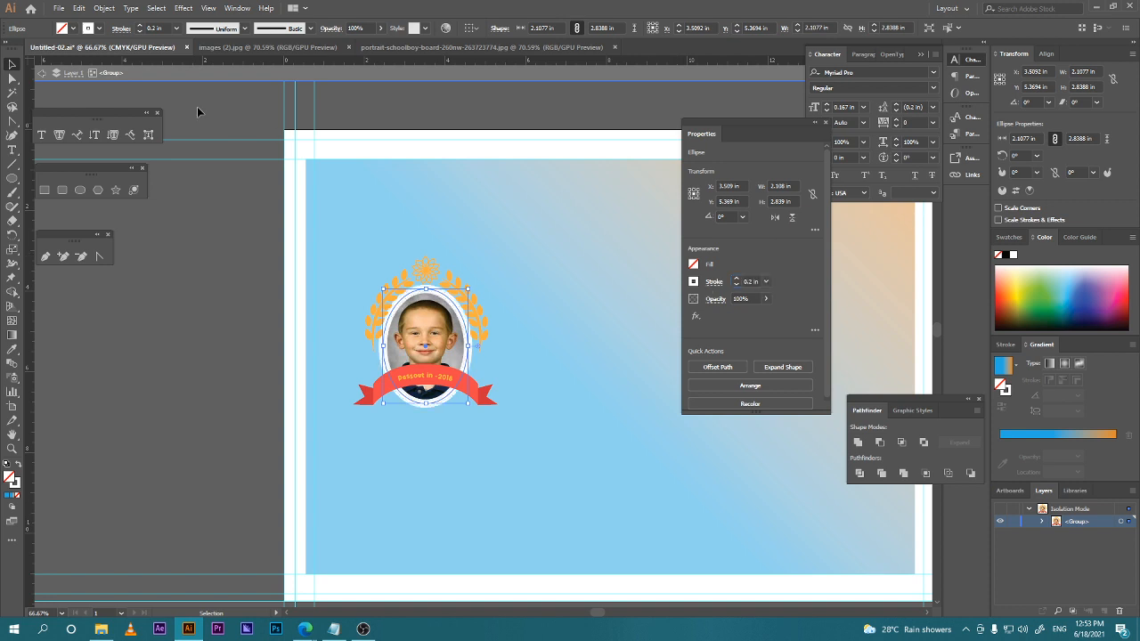
pyautogui.doubleClick(416, 125)
# Move both laurel branches slightly outward from the oval frame, the right one to about X 4.45 in, and leave isolation mode.
pyautogui.hscroll(1, 413, 375)
pyautogui.scroll(2, 419, 368)
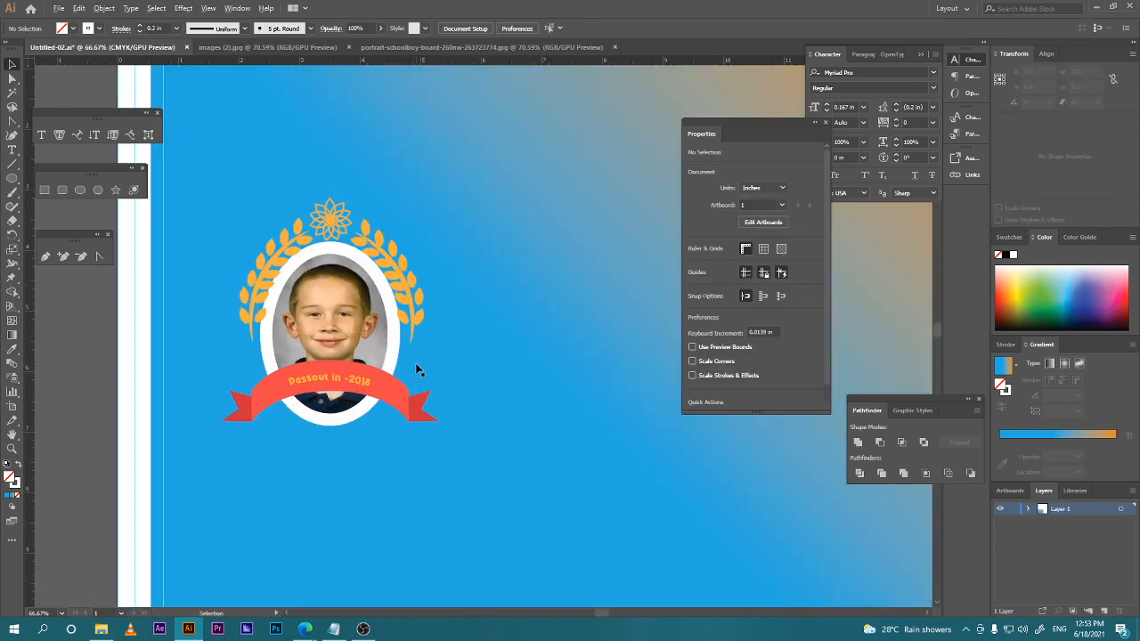
pyautogui.doubleClick(398, 255)
pyautogui.click(399, 248)
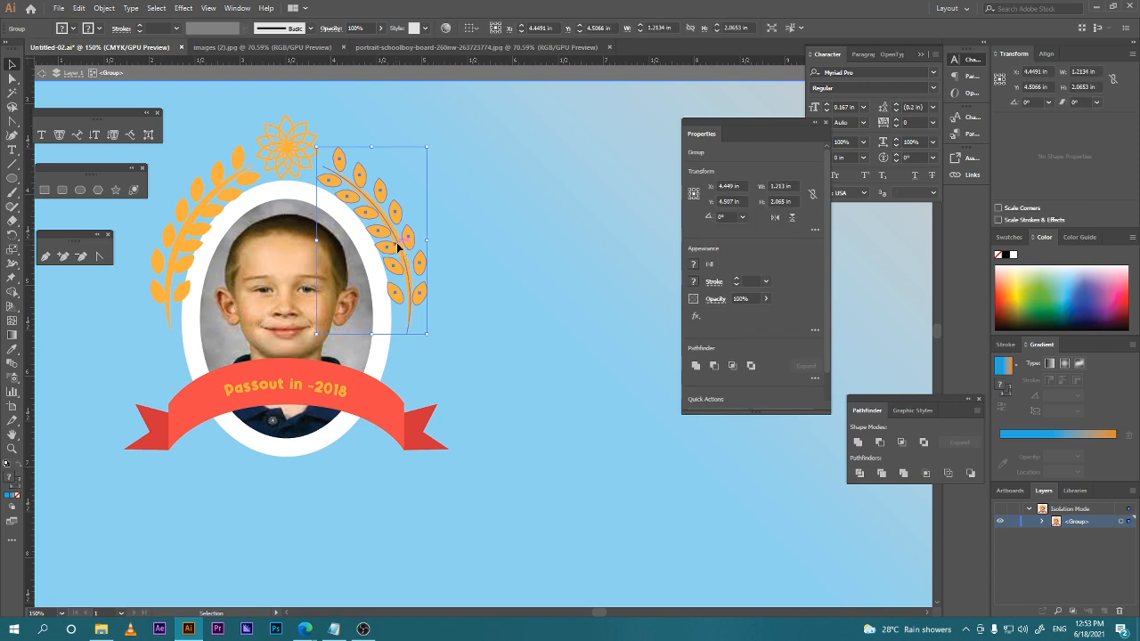
pyautogui.moveTo(191, 215); pyautogui.dragTo(180, 216)
pyautogui.press('space')
pyautogui.moveTo(302, 280); pyautogui.dragTo(374, 418)
pyautogui.doubleClick(53, 362)
# Enlarge the badge group proportionally to about 4.70 by 4.85 in on the gradient background.
pyautogui.scroll(-3, 437, 441)
pyautogui.click(369, 418)
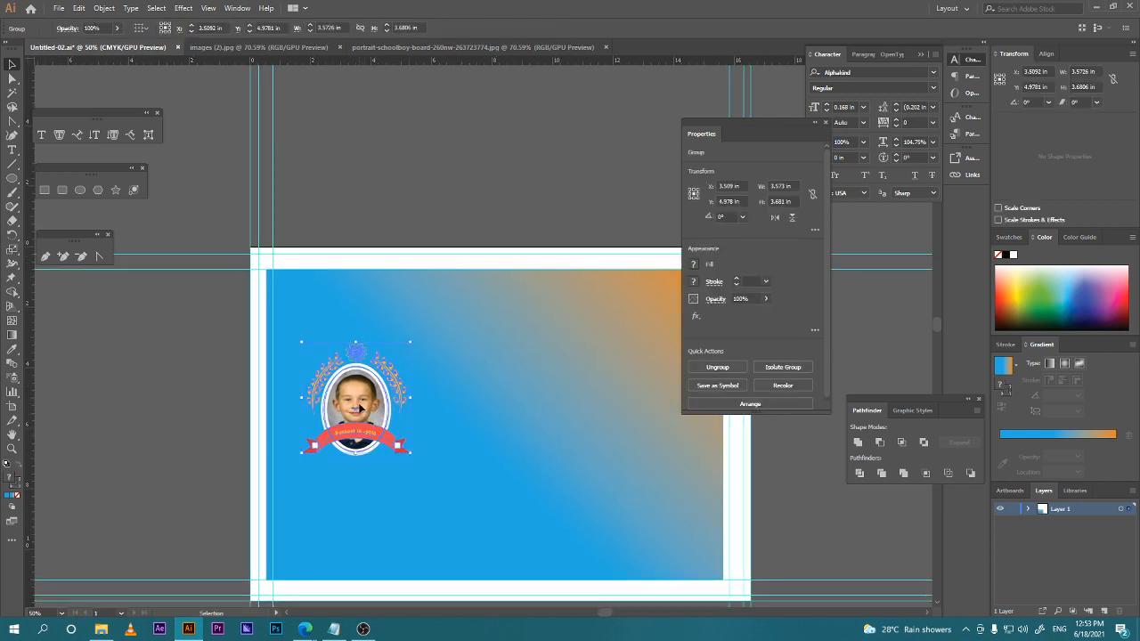
pyautogui.moveTo(420, 449); pyautogui.dragTo(444, 476)
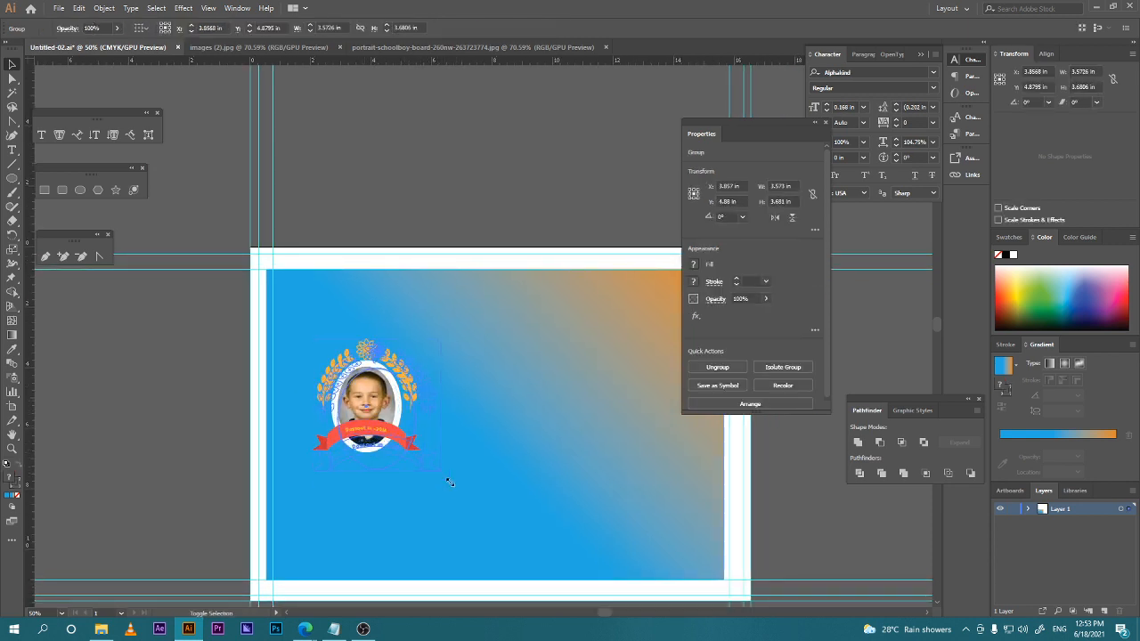
pyautogui.hotkey('ctrl', 'z')
pyautogui.moveTo(408, 436); pyautogui.dragTo(392, 424)
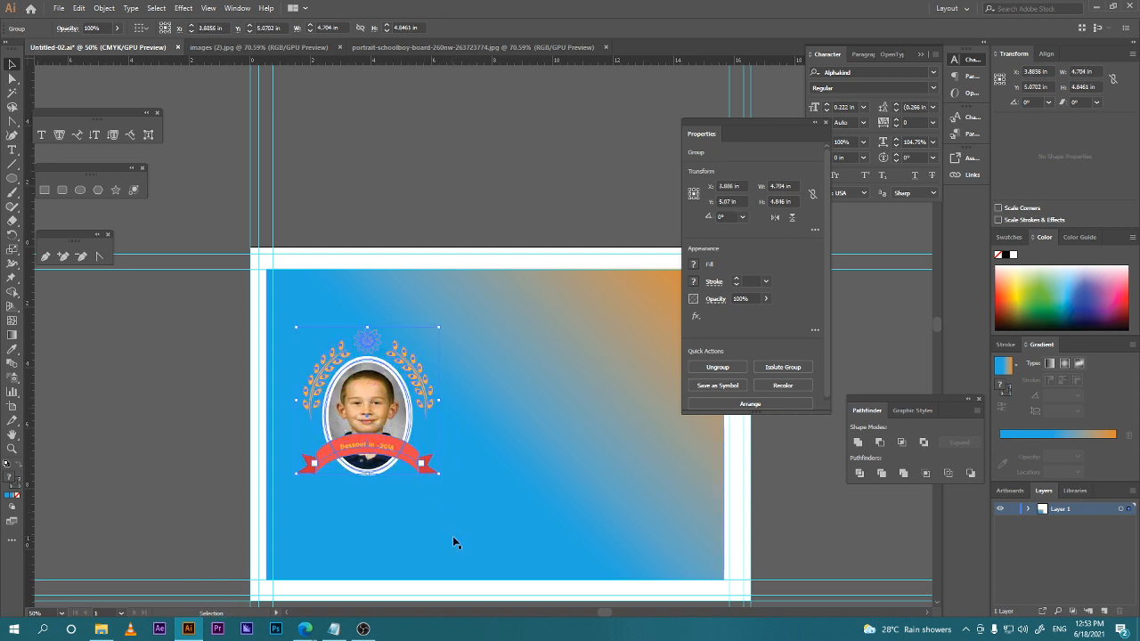
pyautogui.click(198, 423)
pyautogui.press('space')
pyautogui.moveTo(456, 523); pyautogui.dragTo(393, 479)
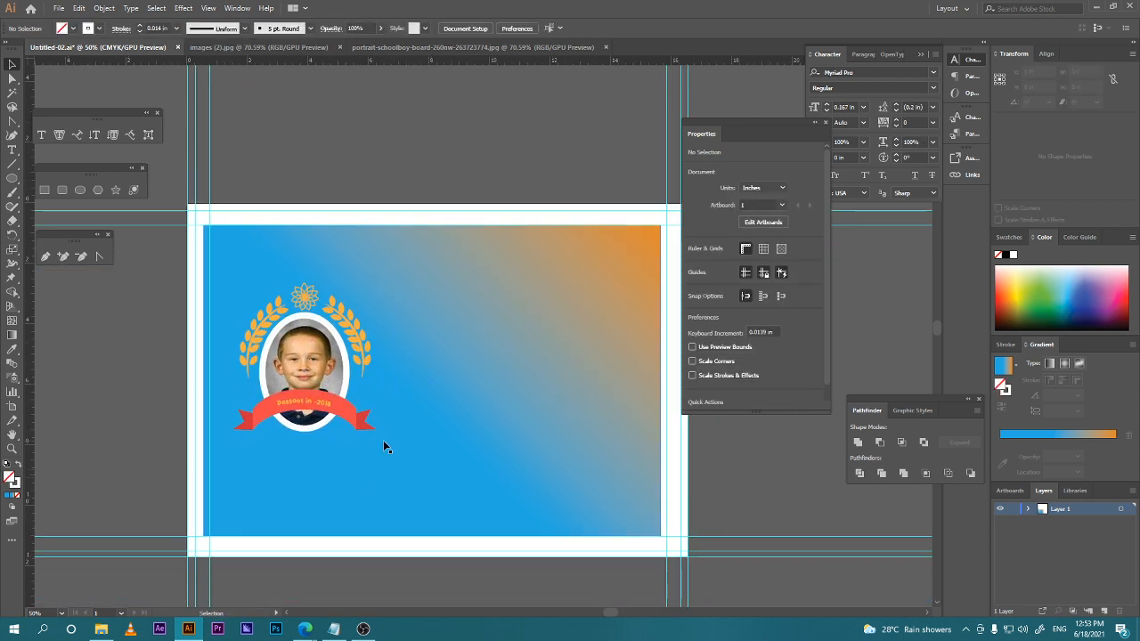
# Switch to the Google Meet window to read the chat messages and return to Illustrator.
pyautogui.moveTo(305, 629)
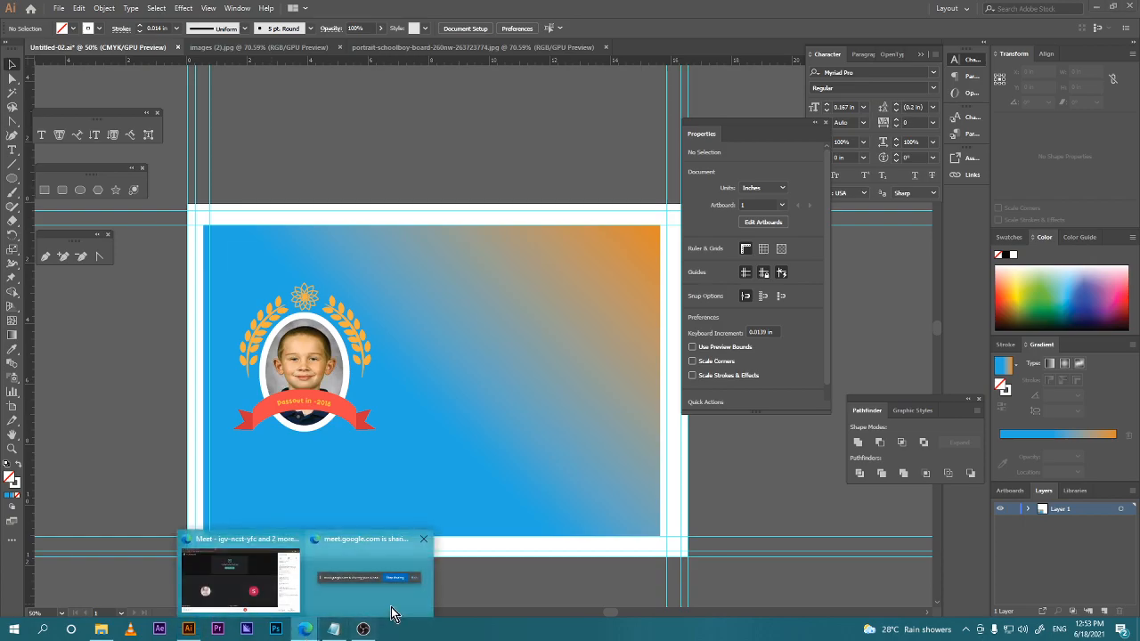
pyautogui.click(301, 598)
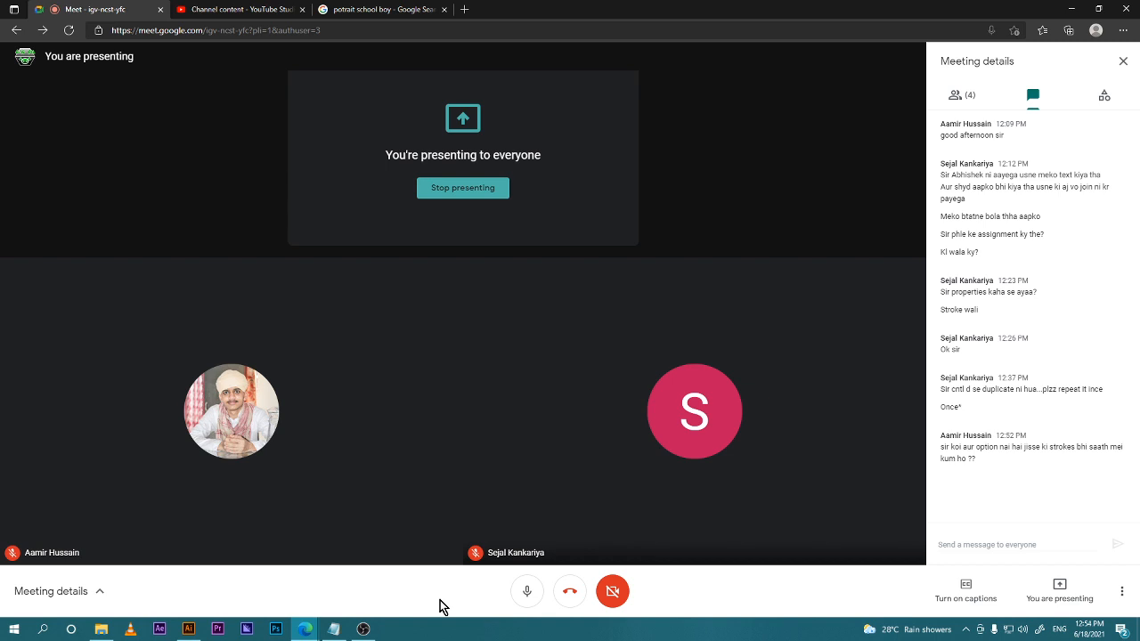
pyautogui.click(187, 629)
# Scale the badge group down proportionally to about 4.14 by 4.26 in.
pyautogui.click(329, 378)
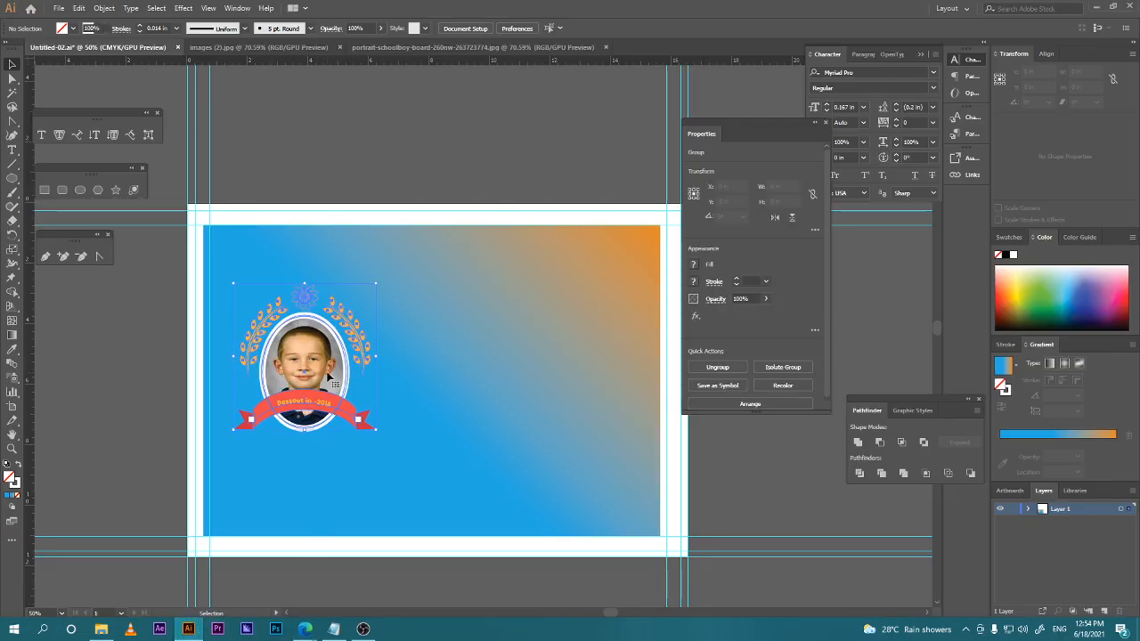
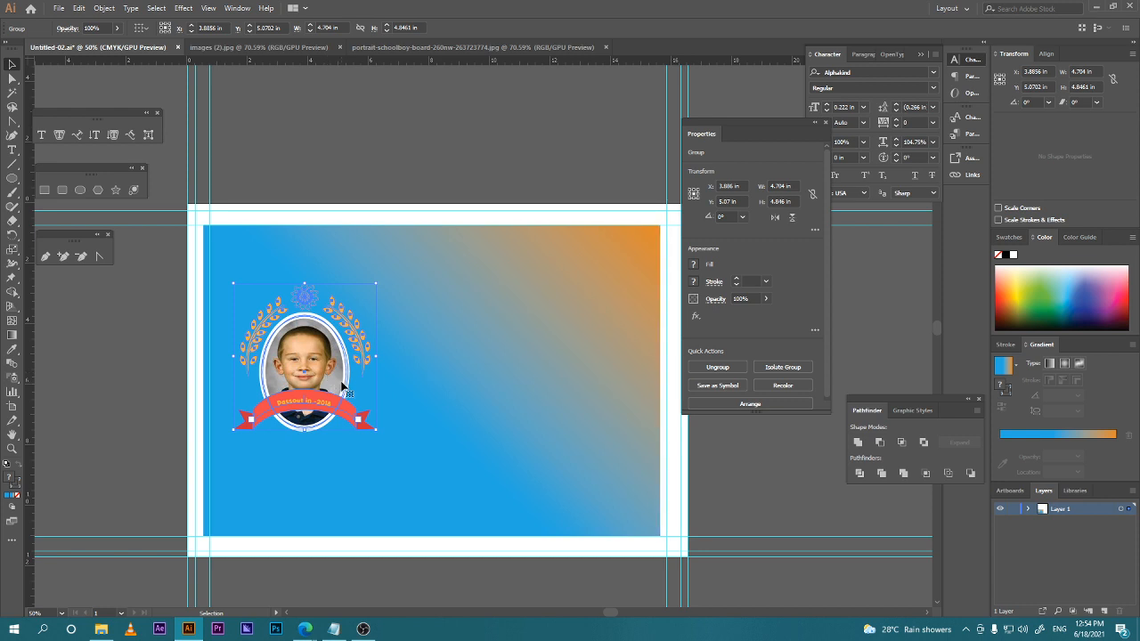
pyautogui.moveTo(375, 429); pyautogui.dragTo(359, 412)
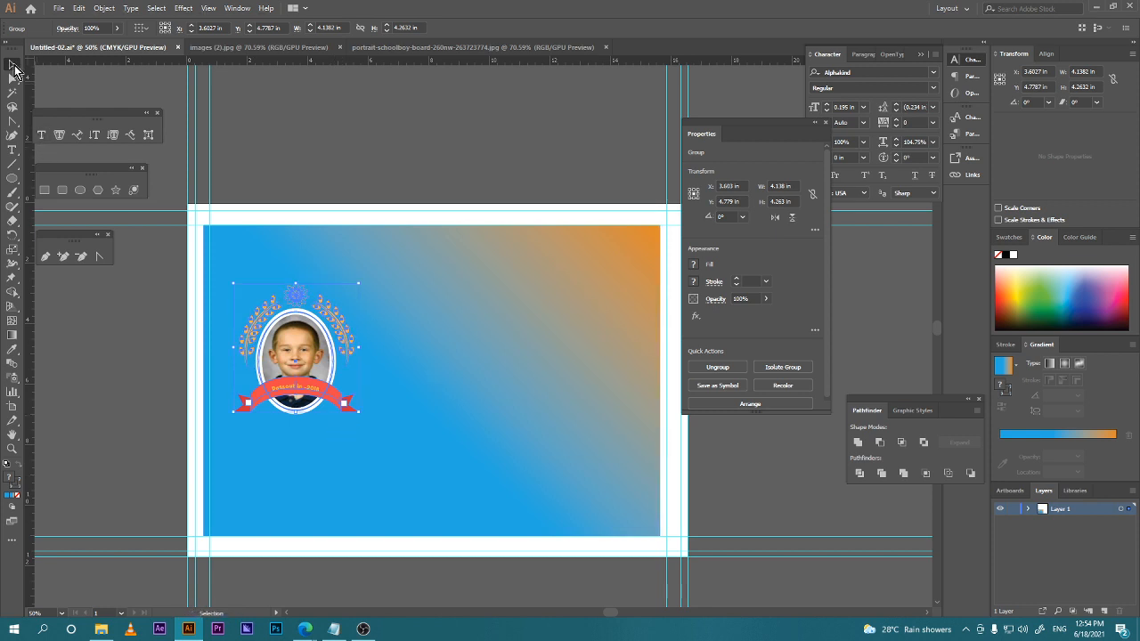
pyautogui.click(277, 453)
# Try stroke weights of 0.03 and 0.08 in on the flower above the portrait.
pyautogui.click(328, 349)
pyautogui.scroll(2, 365, 440)
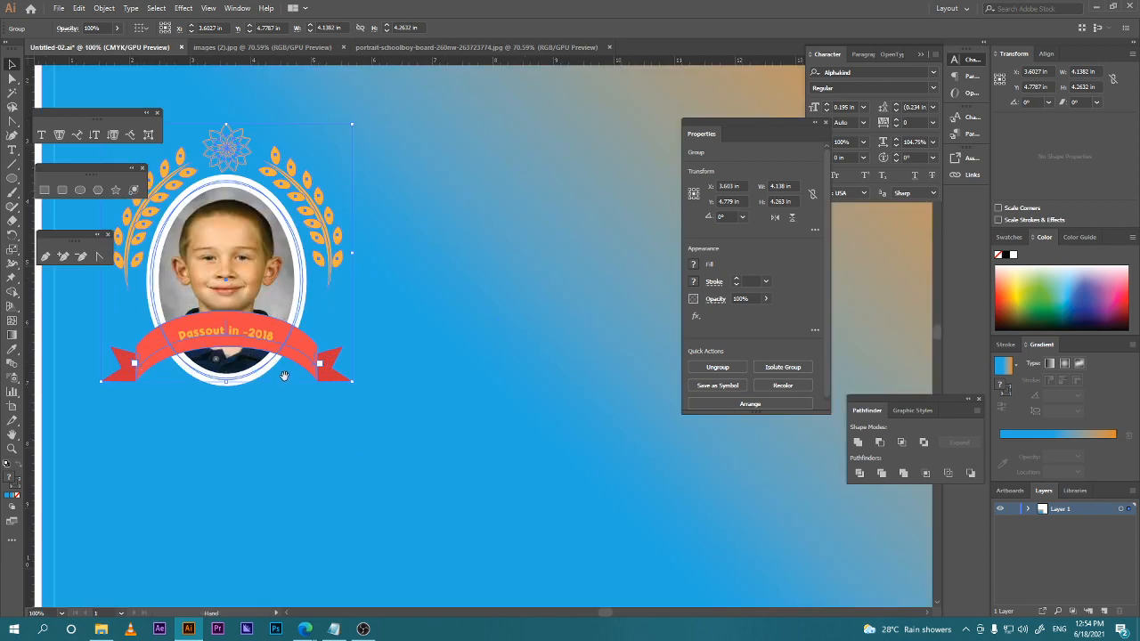
pyautogui.moveTo(261, 253); pyautogui.dragTo(388, 451)
pyautogui.click(81, 419)
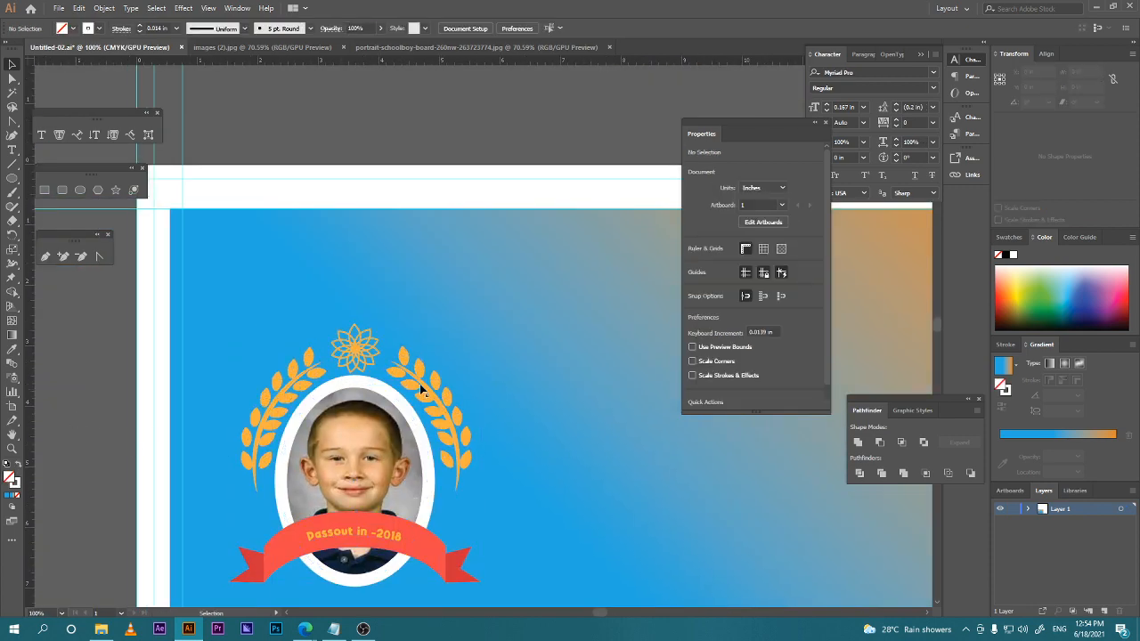
pyautogui.doubleClick(376, 358)
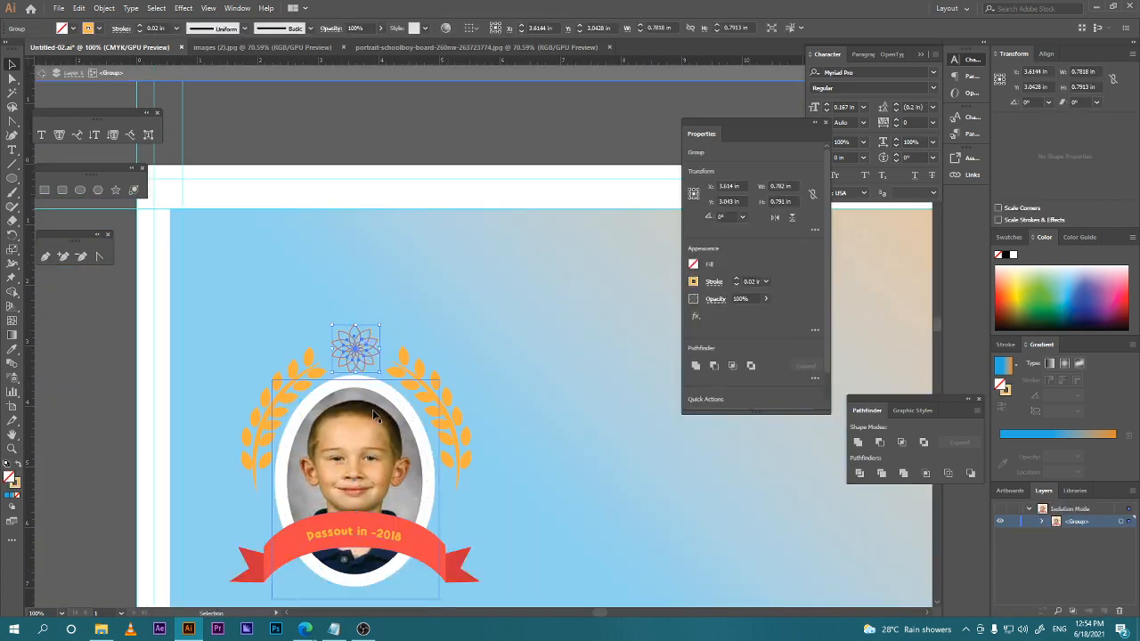
pyautogui.click(753, 281)
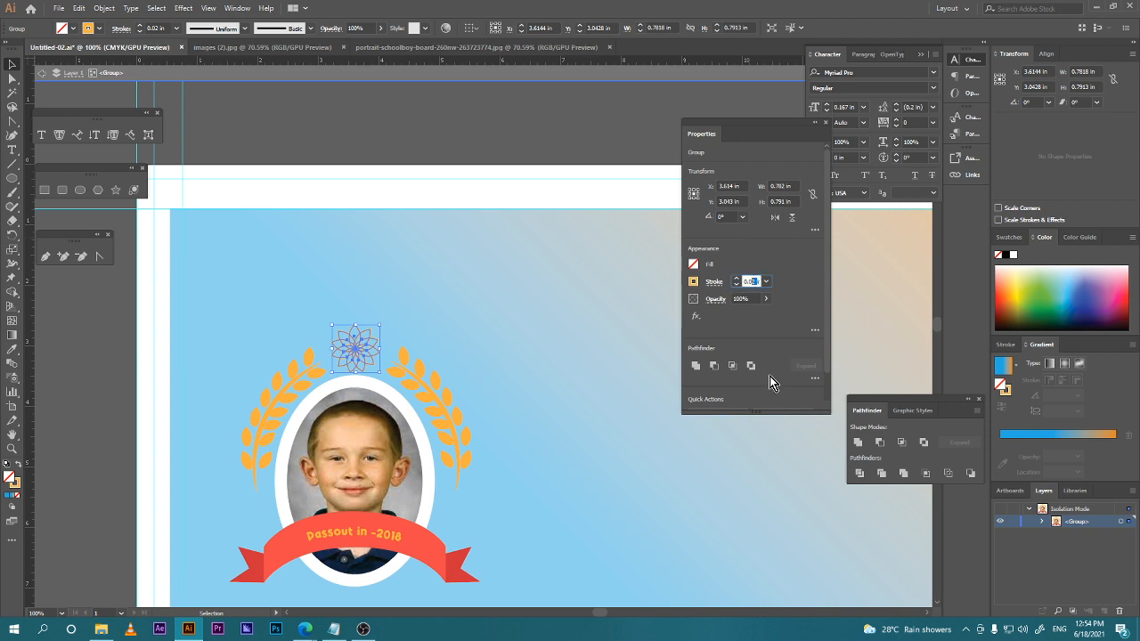
pyautogui.write('0.03')
pyautogui.press('Return')
pyautogui.click(735, 278)
pyautogui.click(737, 286)
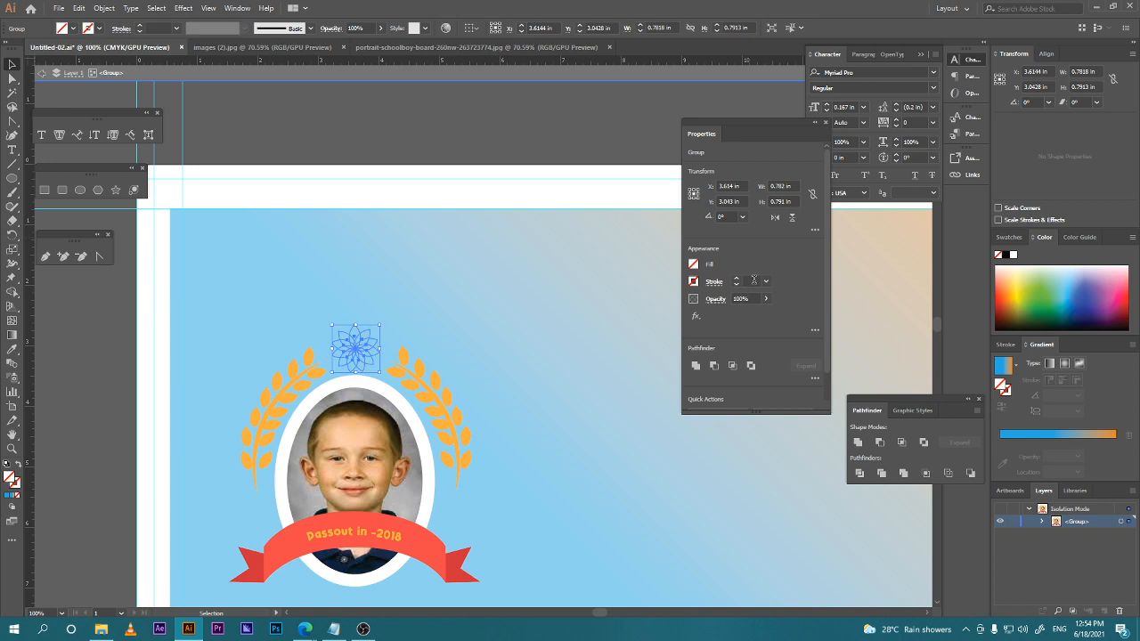
pyautogui.click(737, 285)
pyautogui.write('0.08')
pyautogui.press('Return')
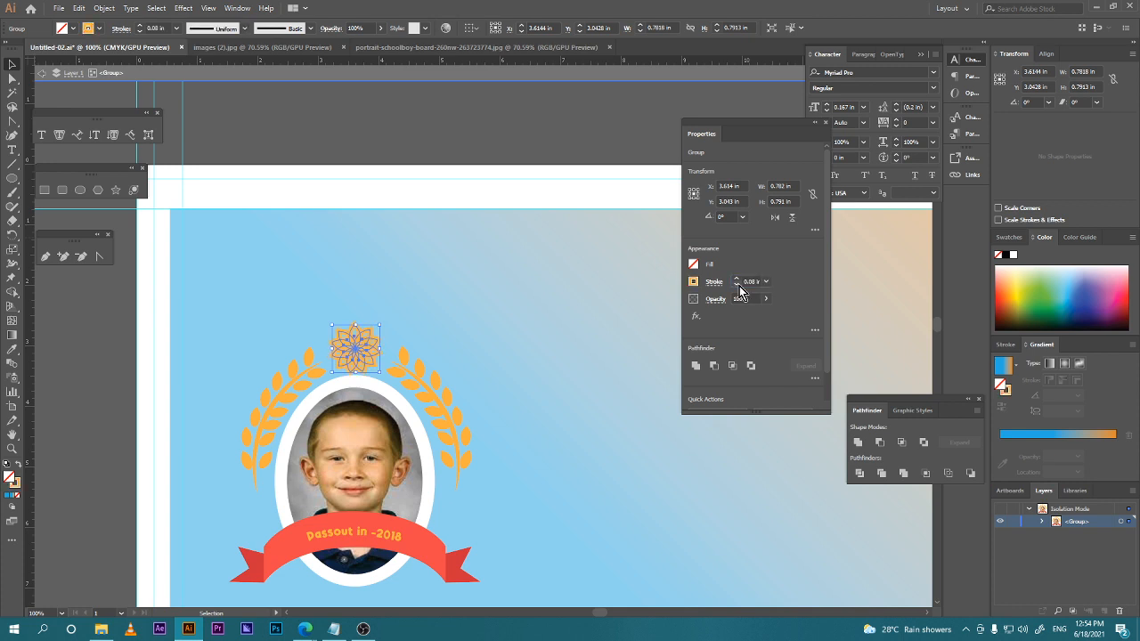
# Set the flower's stroke weight to 0.06 in and leave isolation mode.
pyautogui.click(425, 166)
pyautogui.click(366, 365)
pyautogui.click(753, 282)
pyautogui.write('0.06')
pyautogui.press('Return')
pyautogui.doubleClick(472, 142)
pyautogui.scroll(-3, 504, 285)
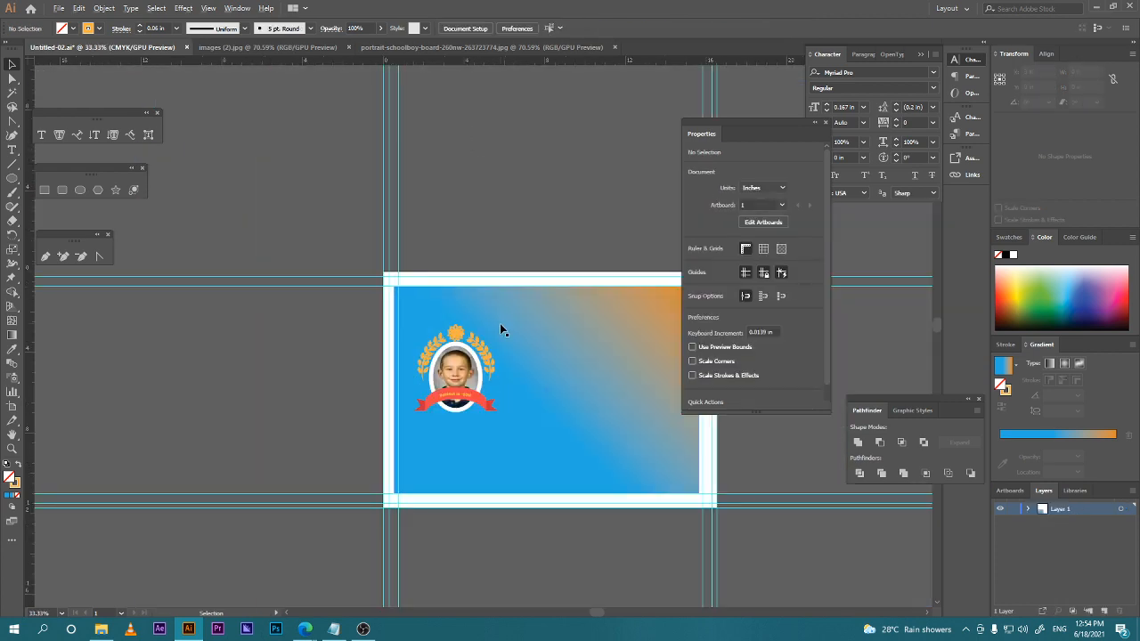
# Reduce the flower's stroke weight to 0.05 in and leave isolation mode.
pyautogui.scroll(5, 500, 323)
pyautogui.doubleClick(456, 332)
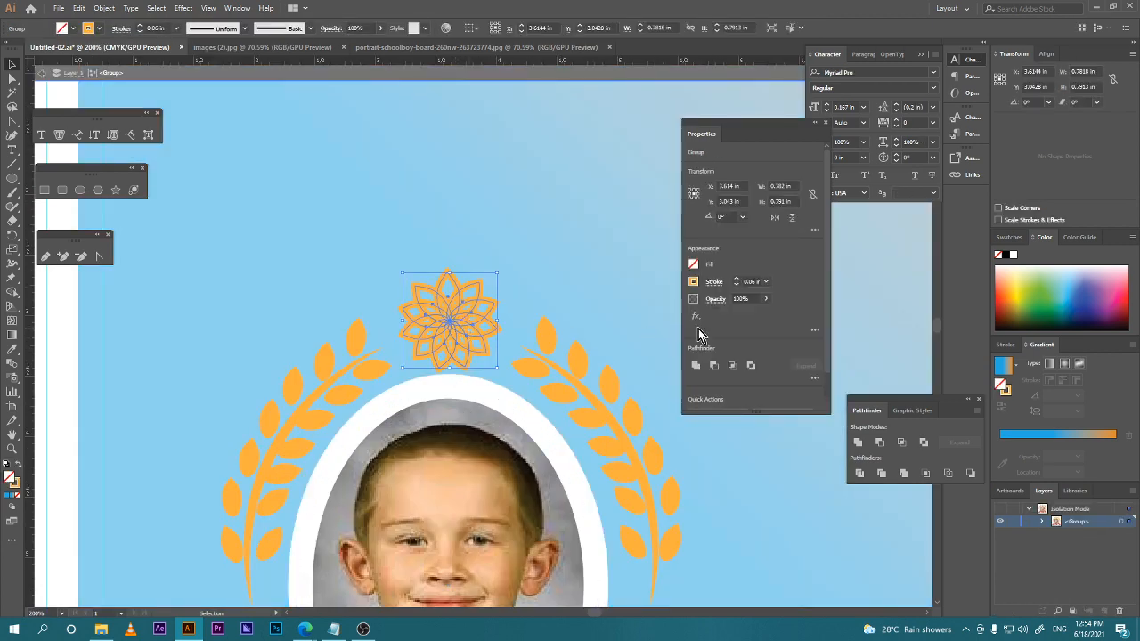
pyautogui.click(751, 282)
pyautogui.press('Return')
pyautogui.doubleClick(592, 239)
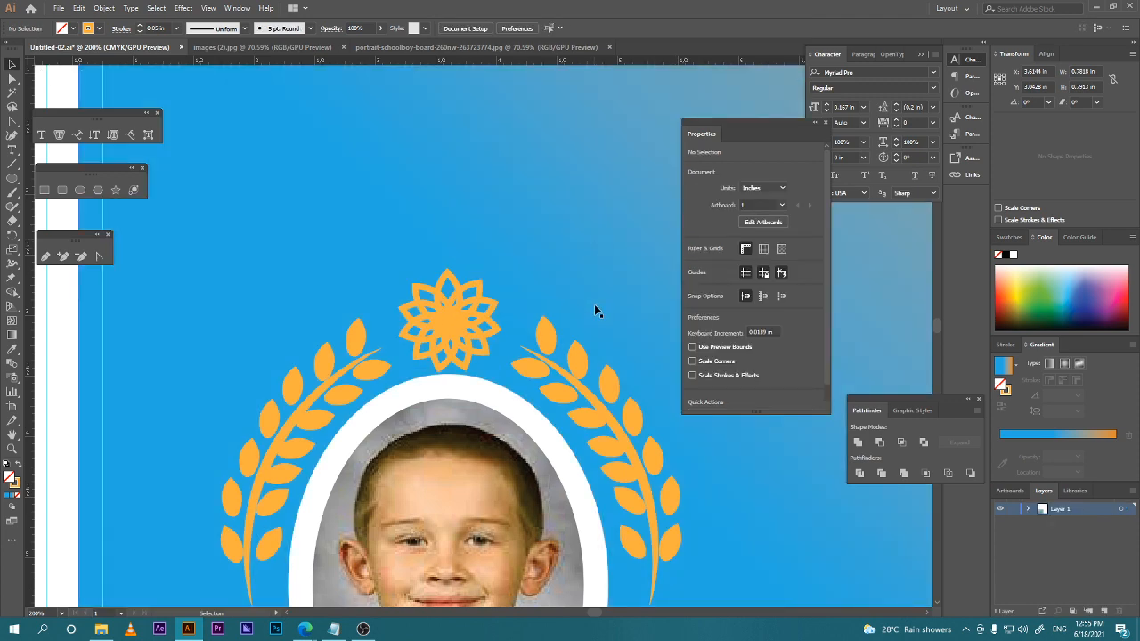
# Enter isolation mode down to the ribbon group inside the badge and select the curved ribbon text.
pyautogui.scroll(-4, 595, 319)
pyautogui.moveTo(422, 425); pyautogui.dragTo(309, 406)
pyautogui.scroll(2, 386, 419)
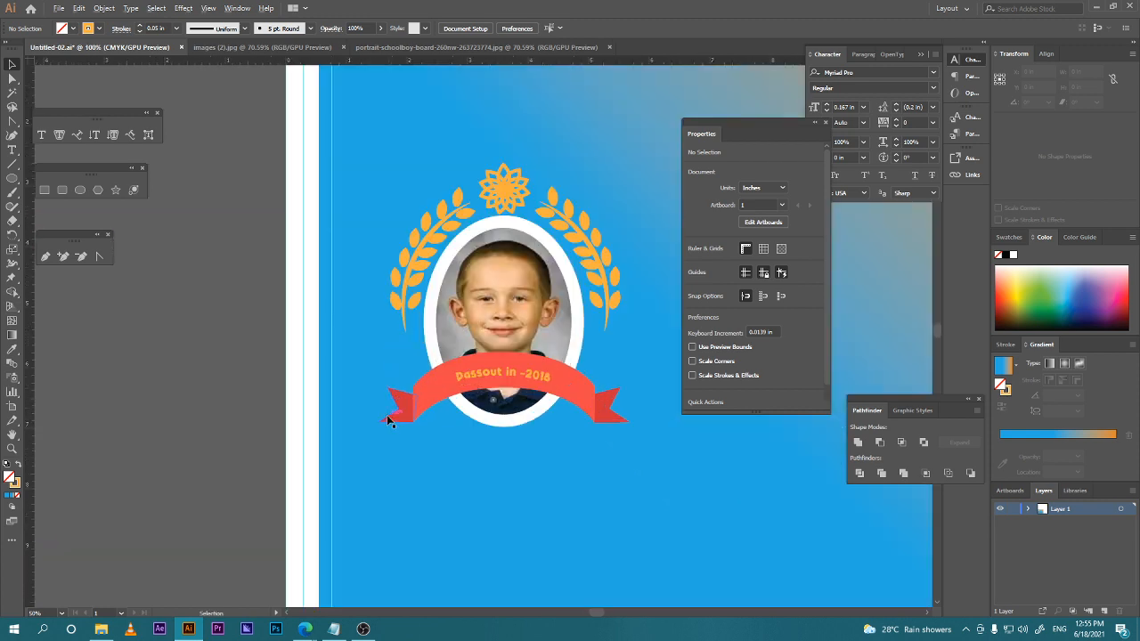
pyautogui.moveTo(492, 443); pyautogui.dragTo(296, 476)
pyautogui.click(371, 413)
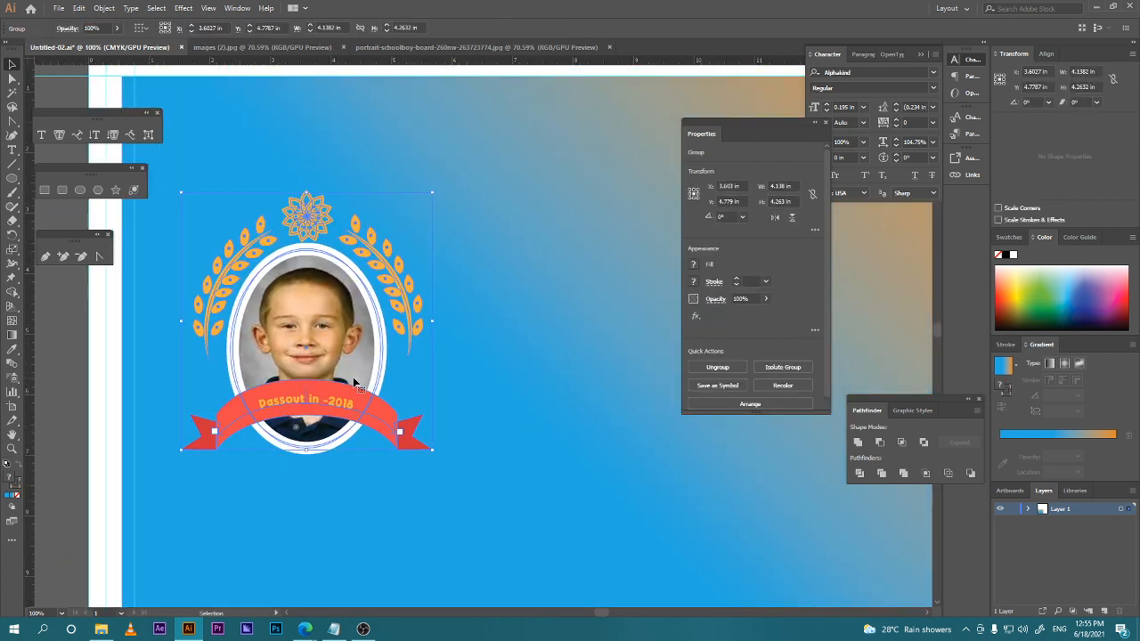
pyautogui.scroll(-2, 333, 434)
pyautogui.click(240, 415)
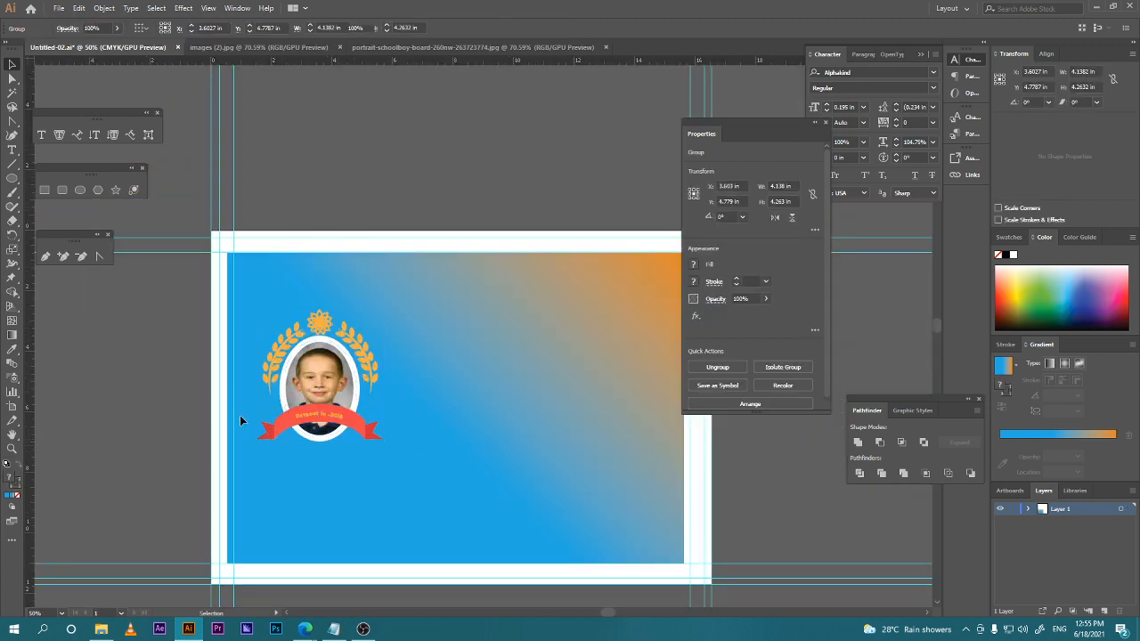
pyautogui.scroll(1, 178, 449)
pyautogui.doubleClick(383, 408)
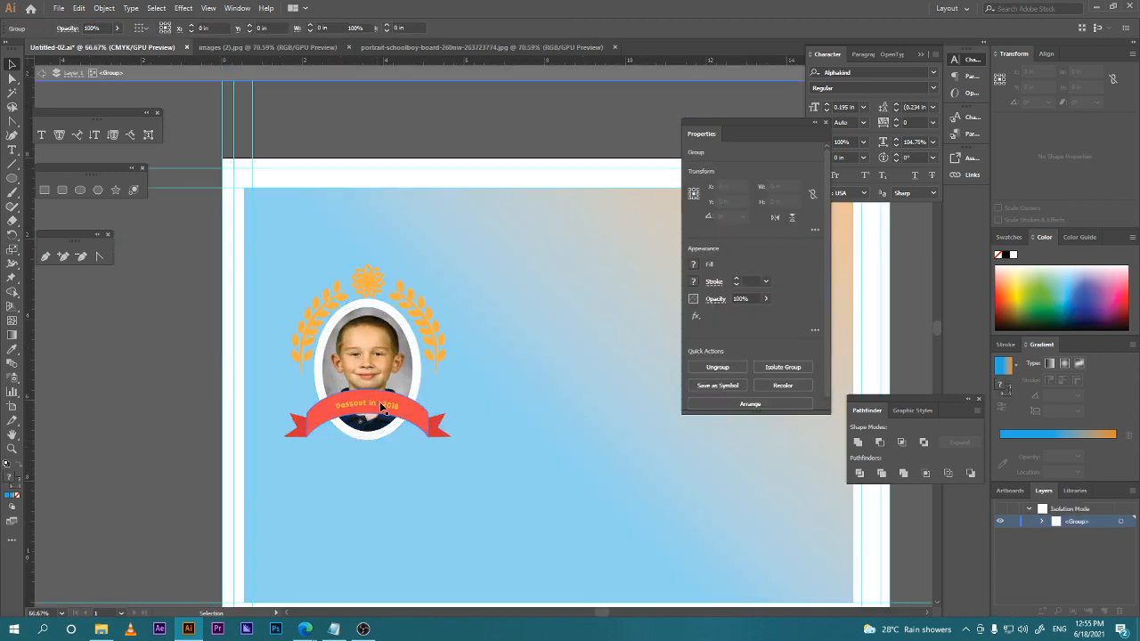
pyautogui.doubleClick(383, 402)
pyautogui.click(399, 415)
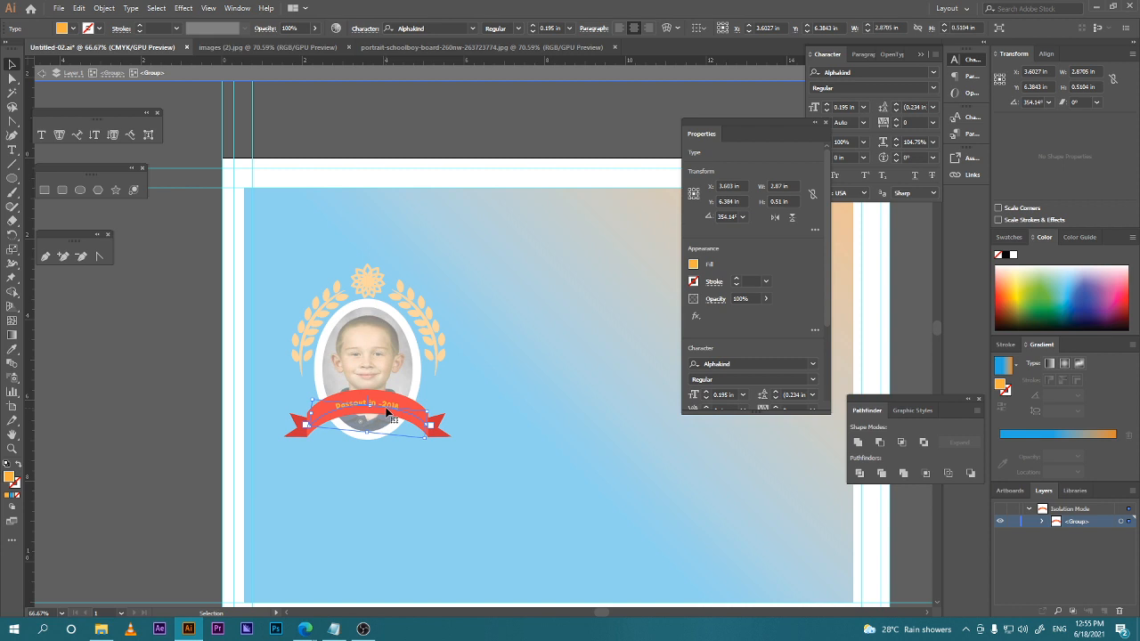
# Change the fill of the whole "Passout in -2018" ribbon text to white and leave isolation mode.
pyautogui.press('Delete')
pyautogui.hotkey('ctrl', 'z')
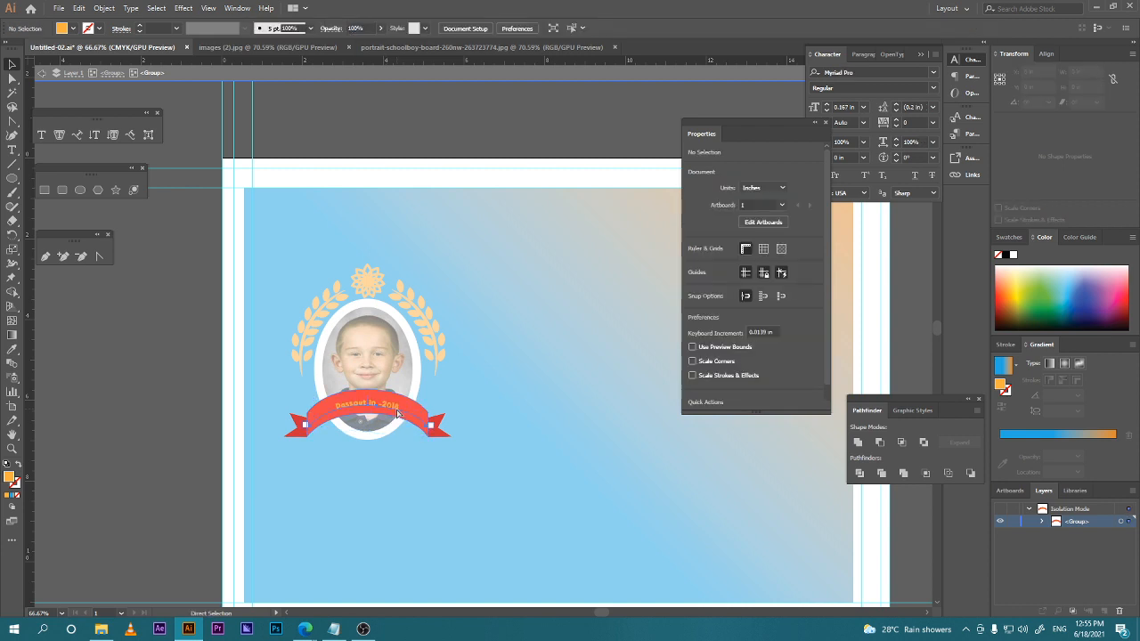
pyautogui.doubleClick(389, 409)
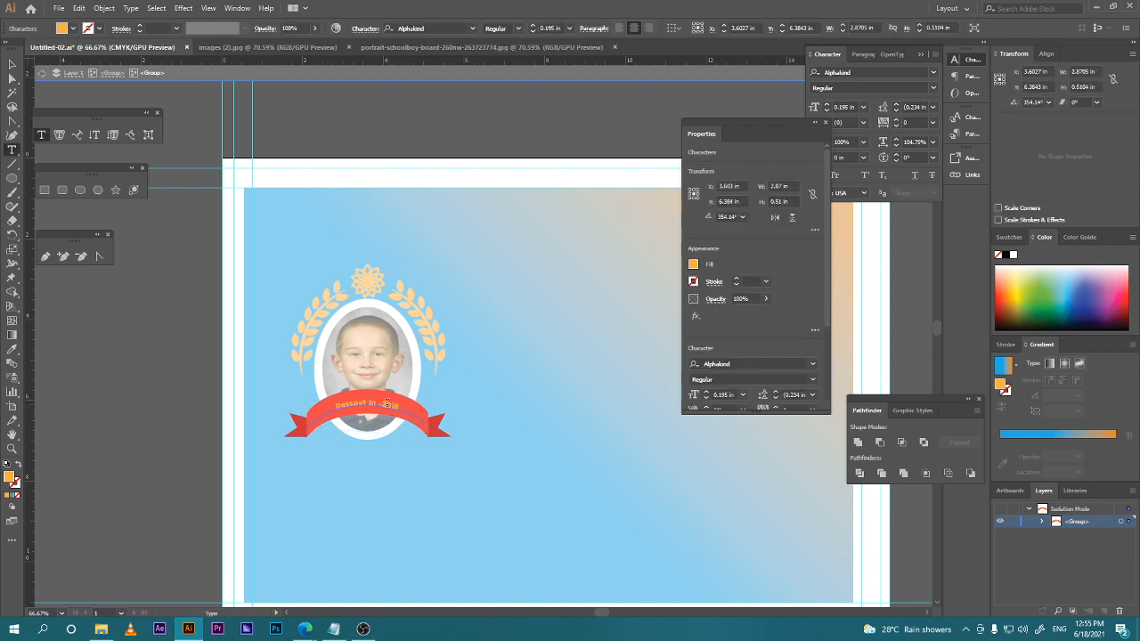
pyautogui.press('Escape')
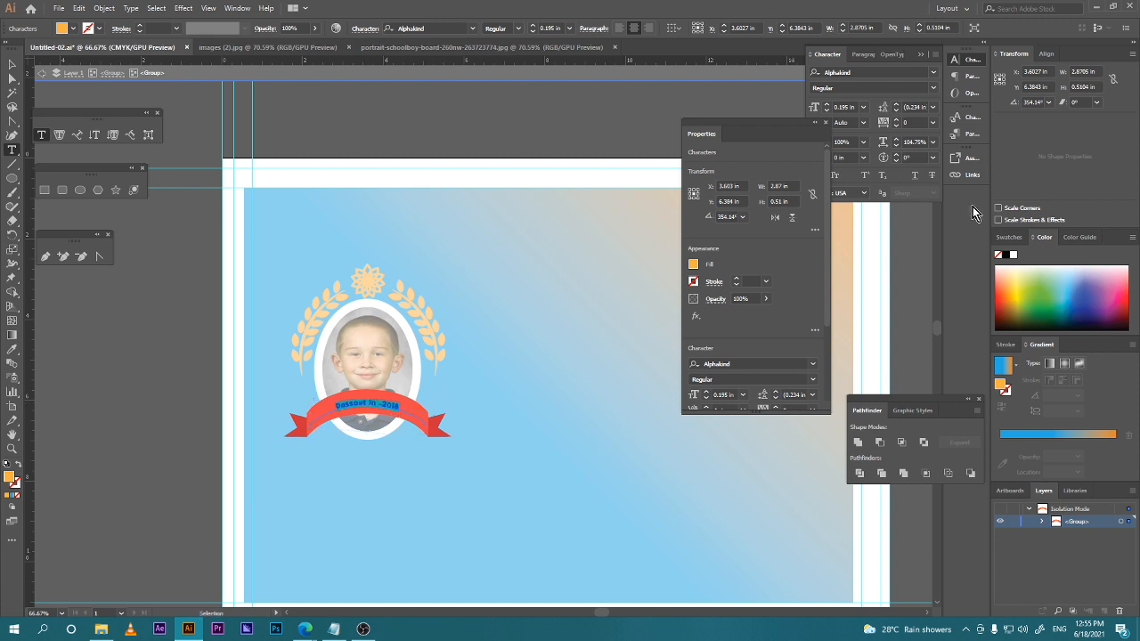
pyautogui.click(1013, 255)
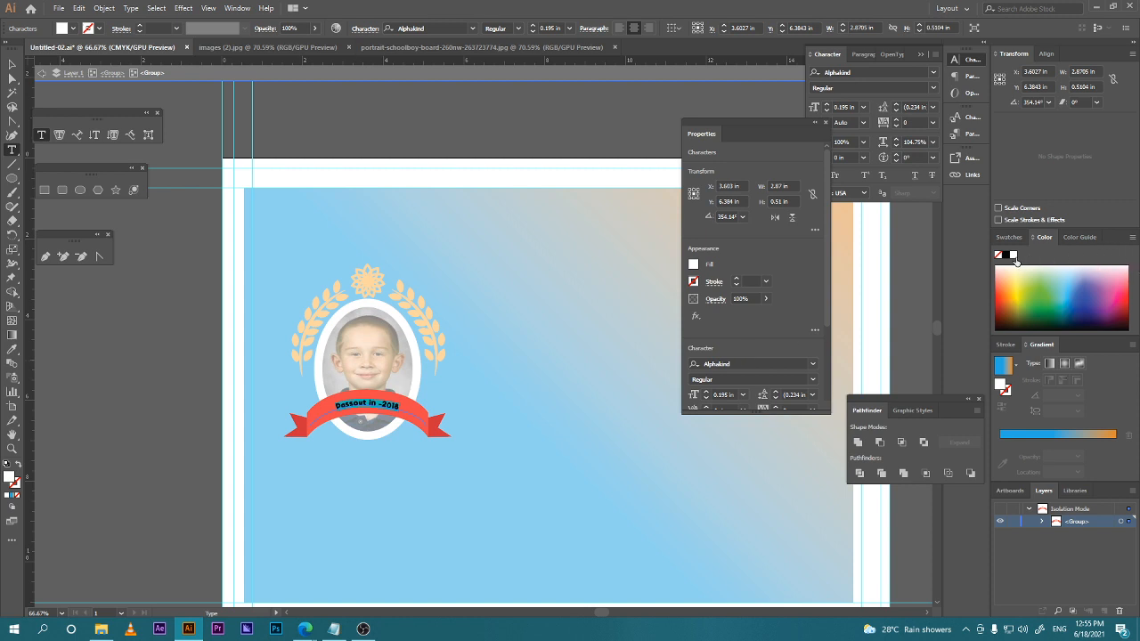
pyautogui.click(13, 65)
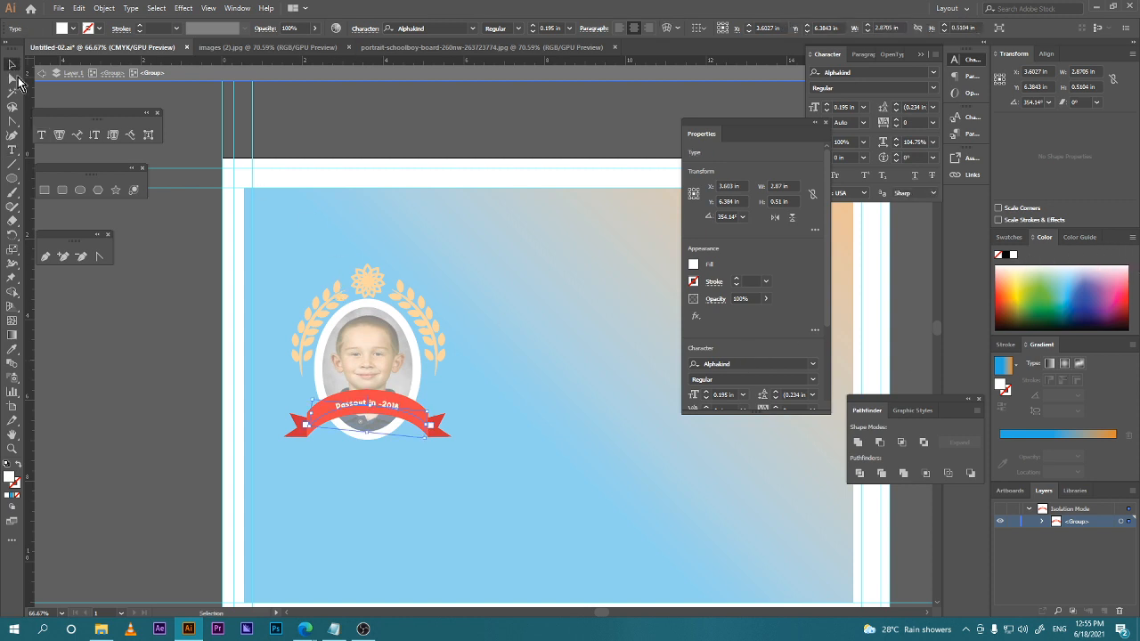
pyautogui.click(168, 344)
pyautogui.doubleClick(184, 416)
pyautogui.moveTo(483, 417); pyautogui.dragTo(404, 392)
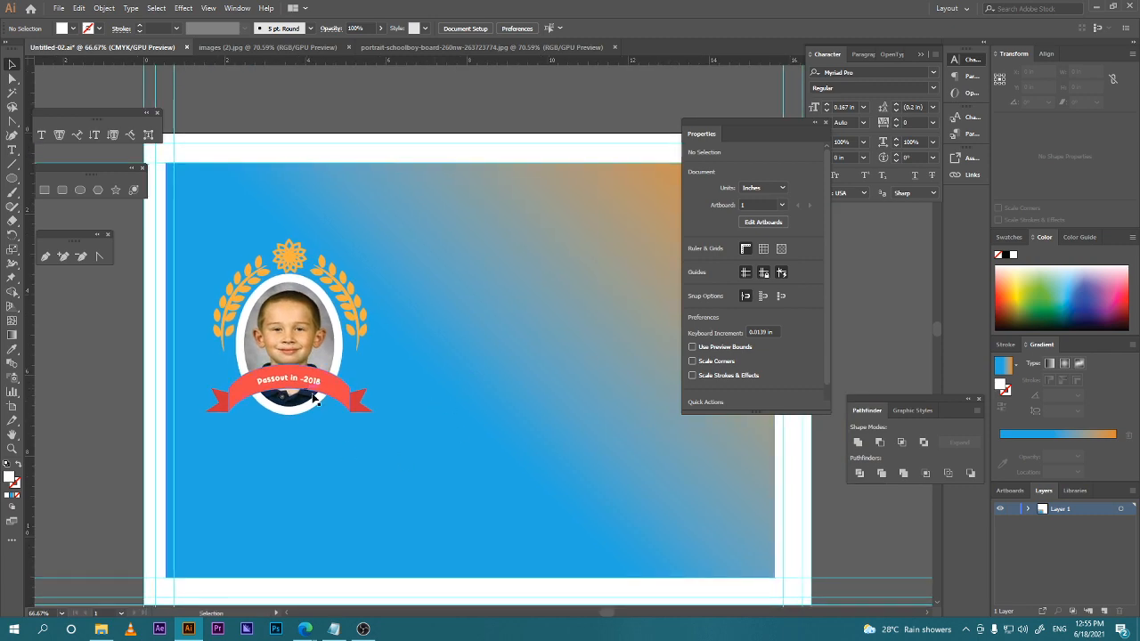
# Switch to the Google Meet window to check the meeting chat, and return to Illustrator.
pyautogui.moveTo(308, 629)
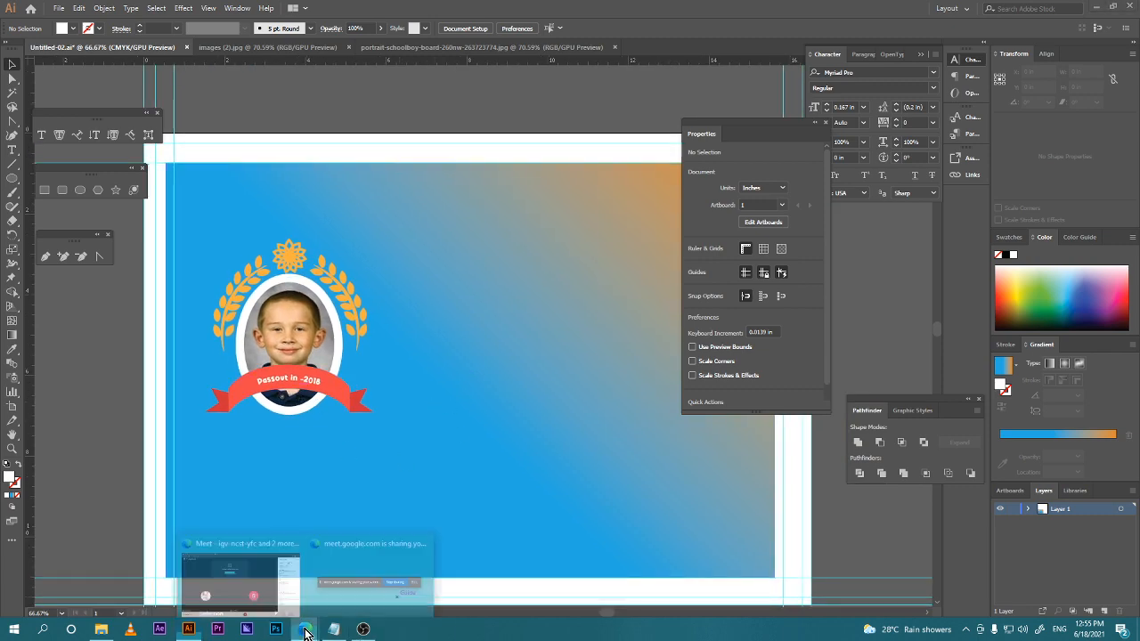
pyautogui.click(401, 595)
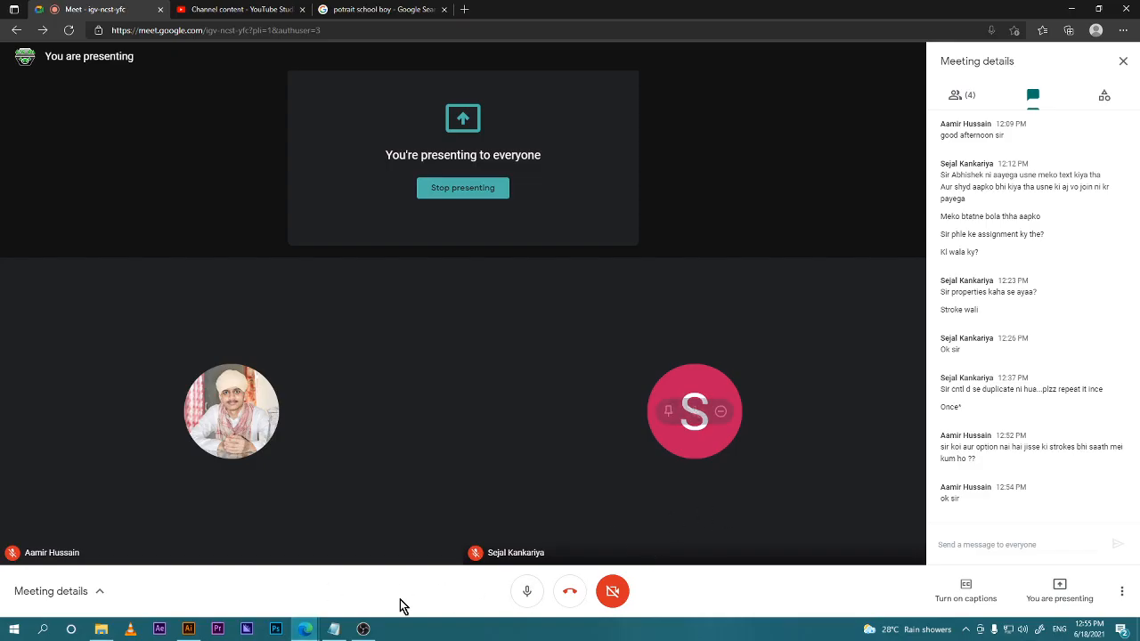
pyautogui.click(202, 629)
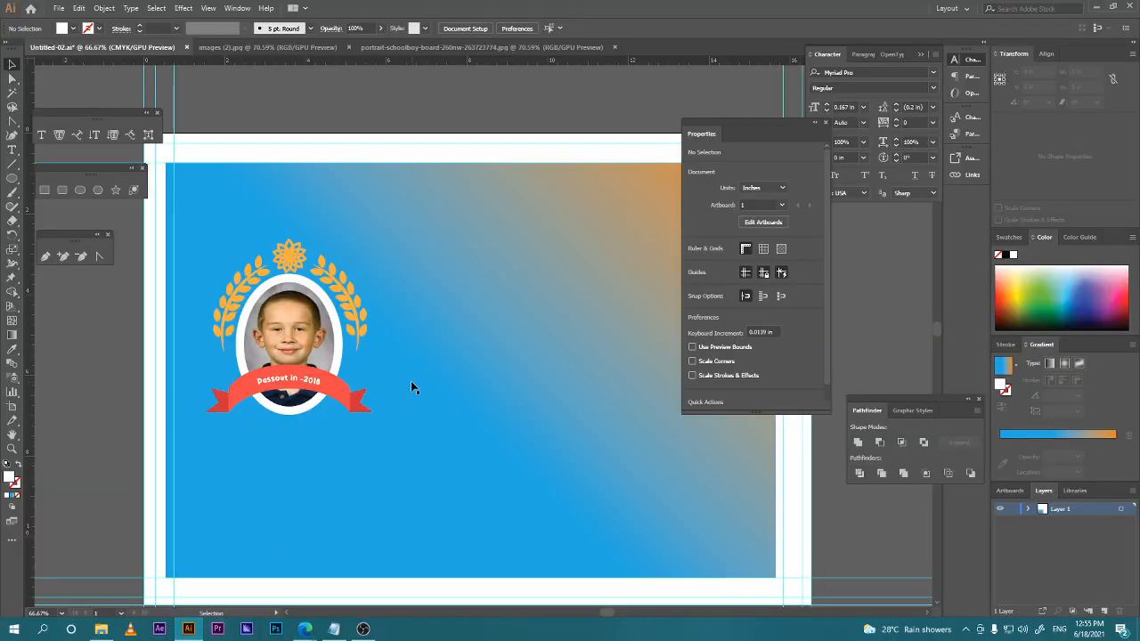
# Move the badge group slightly upward and scale it down proportionally to about 3.43 by 3.54 in.
pyautogui.click(365, 359)
pyautogui.moveTo(328, 339); pyautogui.dragTo(328, 332)
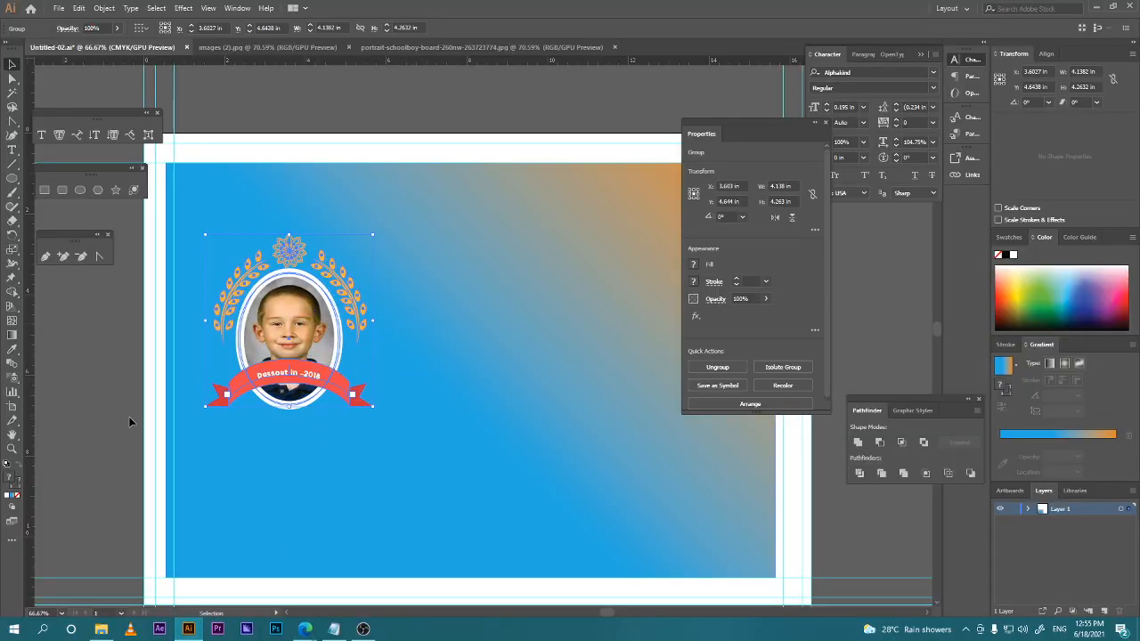
pyautogui.click(129, 416)
pyautogui.moveTo(395, 402); pyautogui.dragTo(272, 380)
pyautogui.click(242, 374)
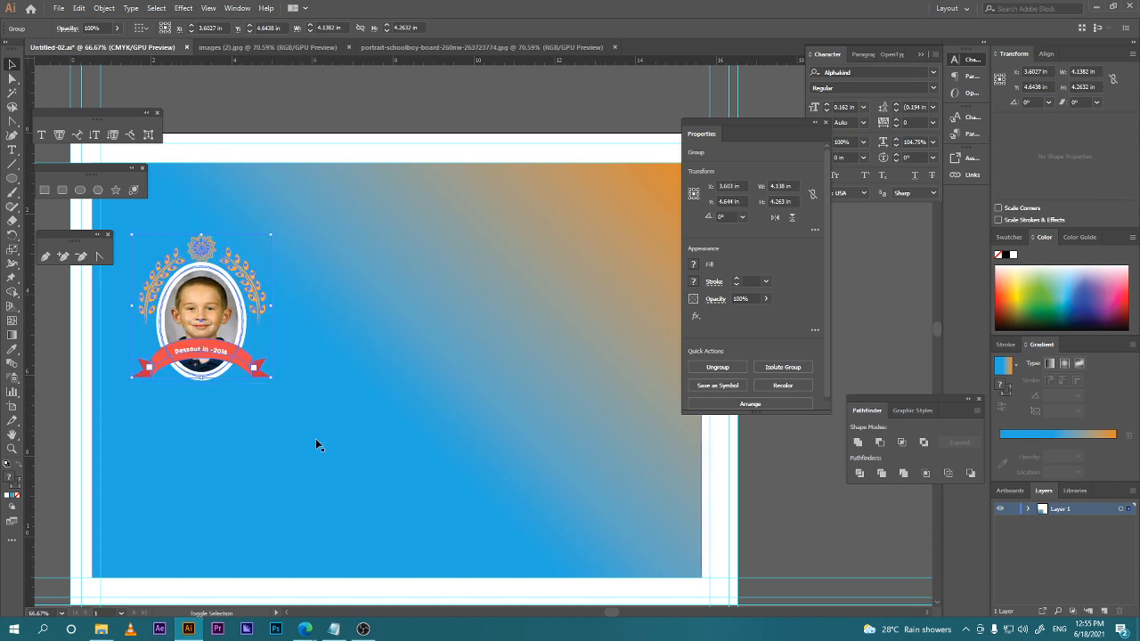
pyautogui.hscroll(-2, 113, 420)
pyautogui.moveTo(339, 458); pyautogui.dragTo(298, 468)
pyautogui.scroll(-1, 286, 435)
pyautogui.scroll(3, 298, 468)
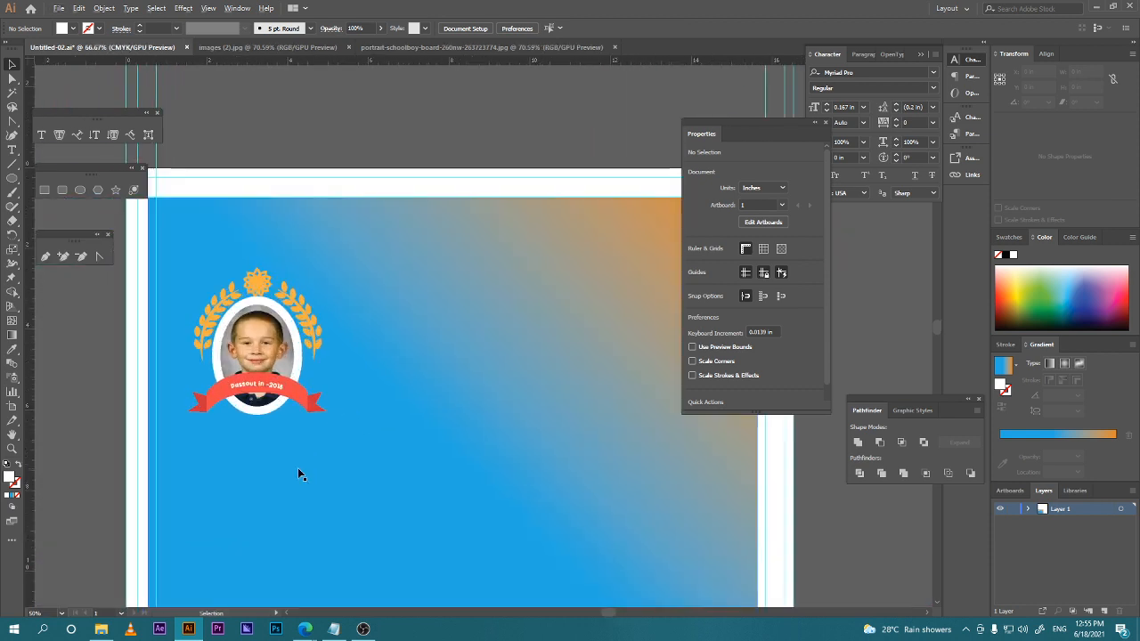
pyautogui.moveTo(256, 320); pyautogui.dragTo(305, 544)
pyautogui.doubleClick(252, 264)
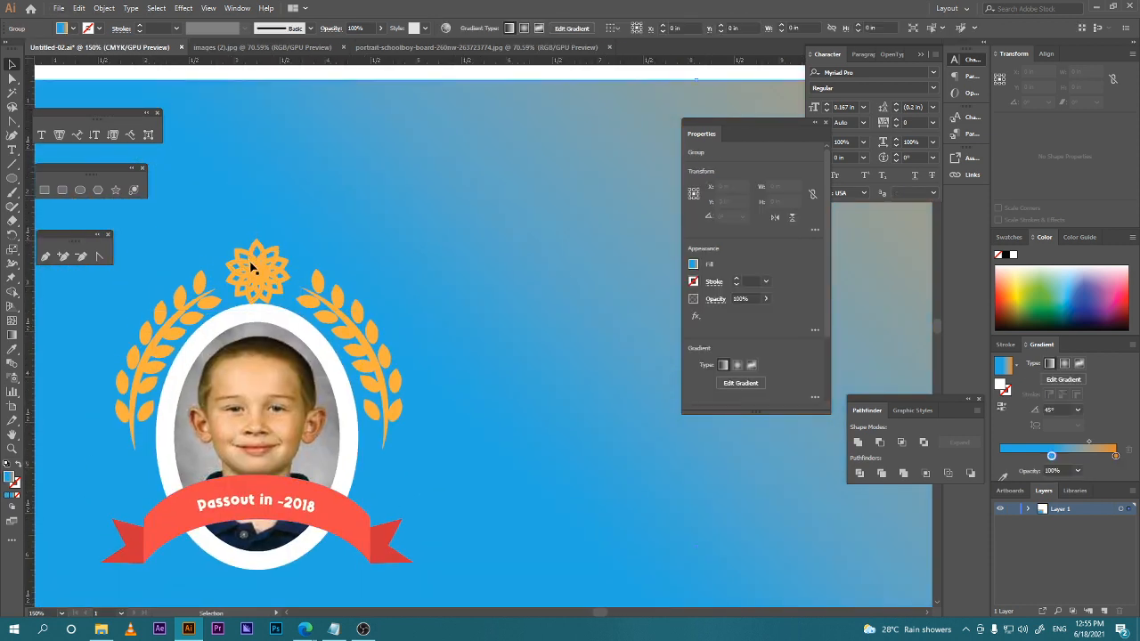
pyautogui.doubleClick(286, 345)
pyautogui.scroll(-3, 286, 345)
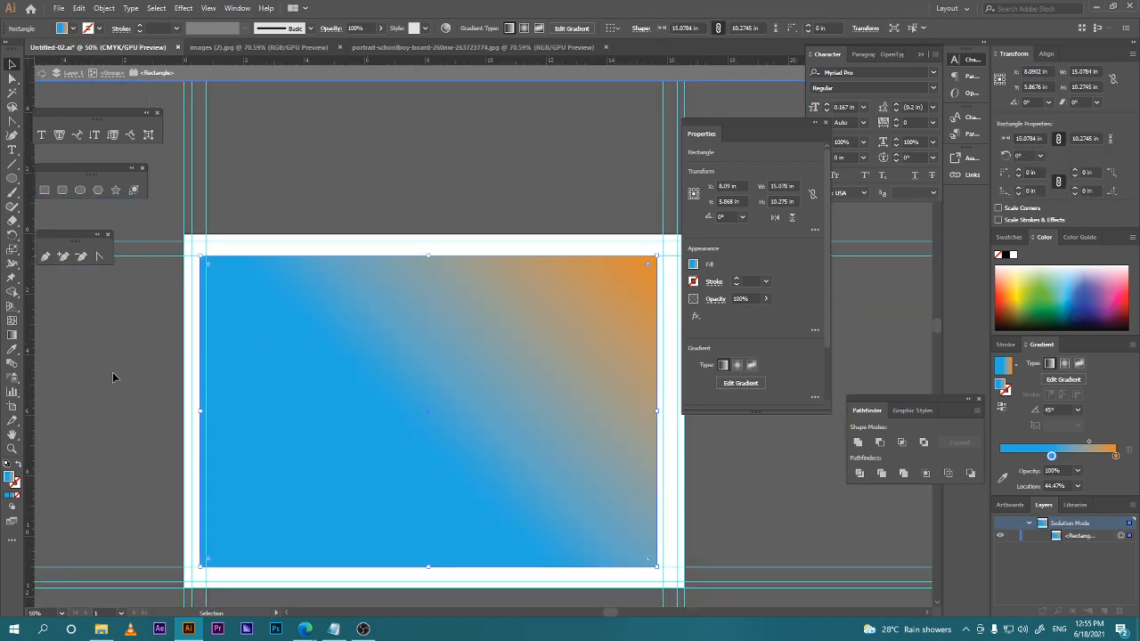
pyautogui.doubleClick(112, 373)
# Isolate the flower inside the badge, set its stroke weight to 0.04 in and leave isolation mode.
pyautogui.click(283, 330)
pyautogui.scroll(1, 294, 339)
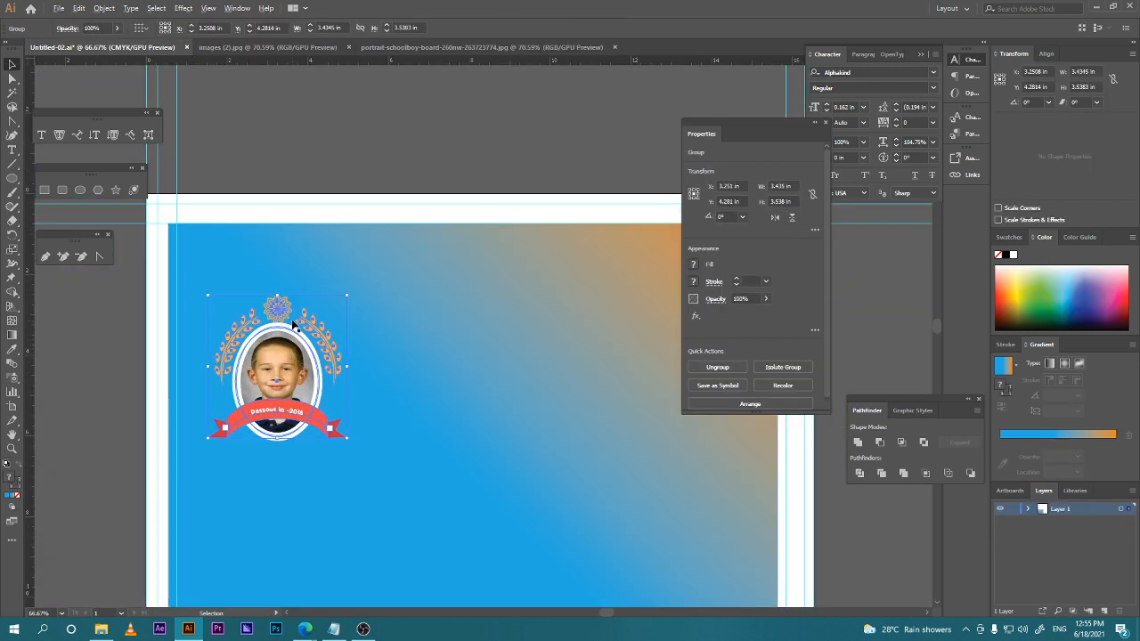
pyautogui.doubleClick(283, 312)
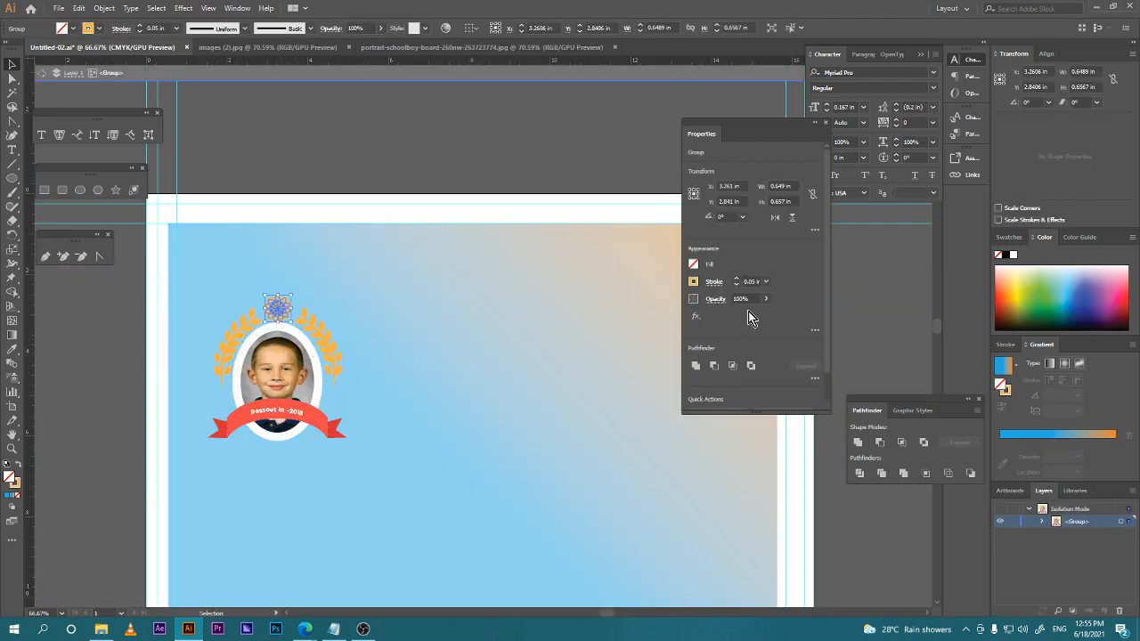
pyautogui.click(753, 282)
pyautogui.write('0.04')
pyautogui.press('Return')
pyautogui.doubleClick(437, 152)
pyautogui.scroll(1, 404, 404)
pyautogui.scroll(-2, 404, 419)
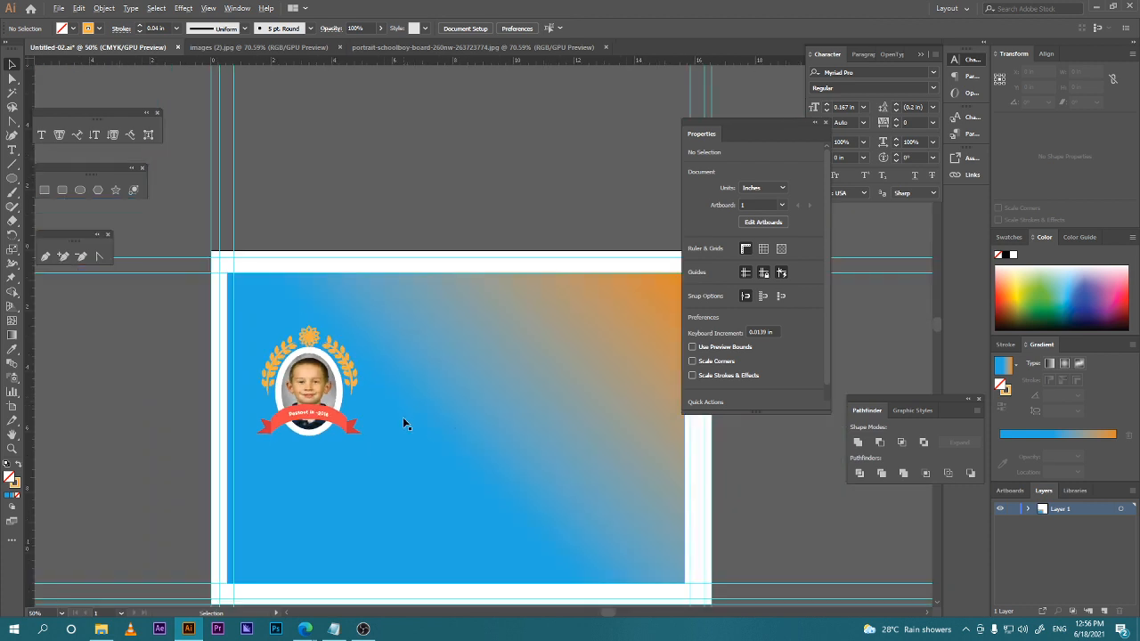
# Duplicate the badge about 4.1 in to the right and repeat the duplication to make a row of three.
pyautogui.click(323, 401)
pyautogui.moveTo(364, 443); pyautogui.dragTo(286, 397)
pyautogui.moveTo(248, 355); pyautogui.dragTo(373, 358)
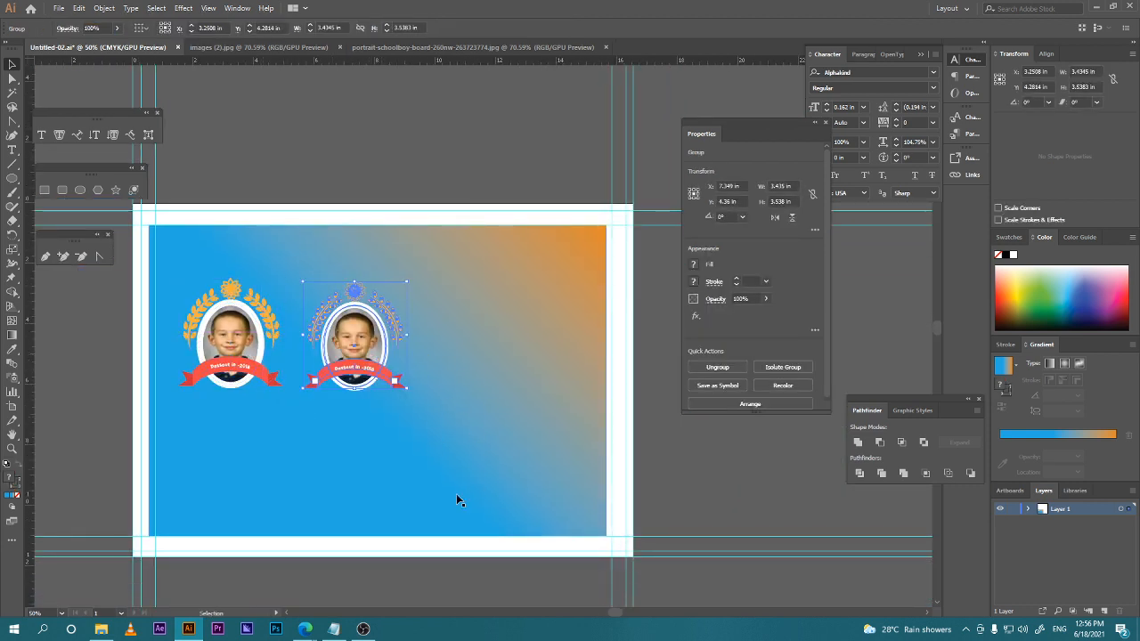
pyautogui.hotkey('ctrl', 'd')
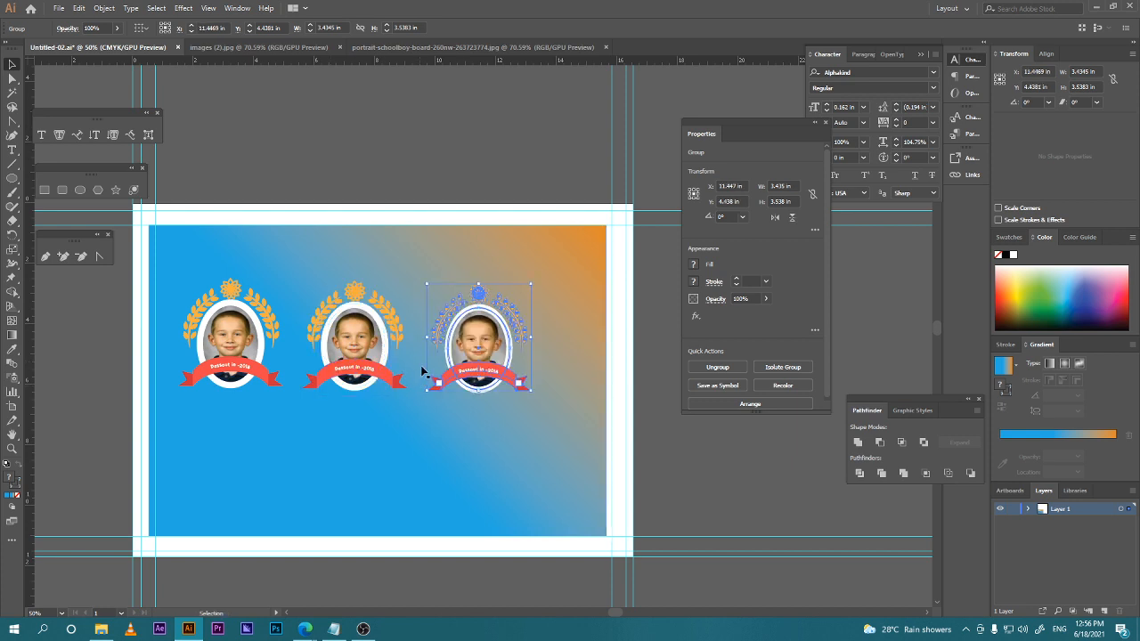
# Spread the middle and right badges farther apart so the row of three fills the layout's width.
pyautogui.moveTo(481, 352); pyautogui.dragTo(533, 352)
pyautogui.moveTo(366, 345); pyautogui.dragTo(397, 344)
pyautogui.click(521, 350)
pyautogui.moveTo(521, 351); pyautogui.dragTo(507, 352)
pyautogui.moveTo(389, 344); pyautogui.dragTo(374, 341)
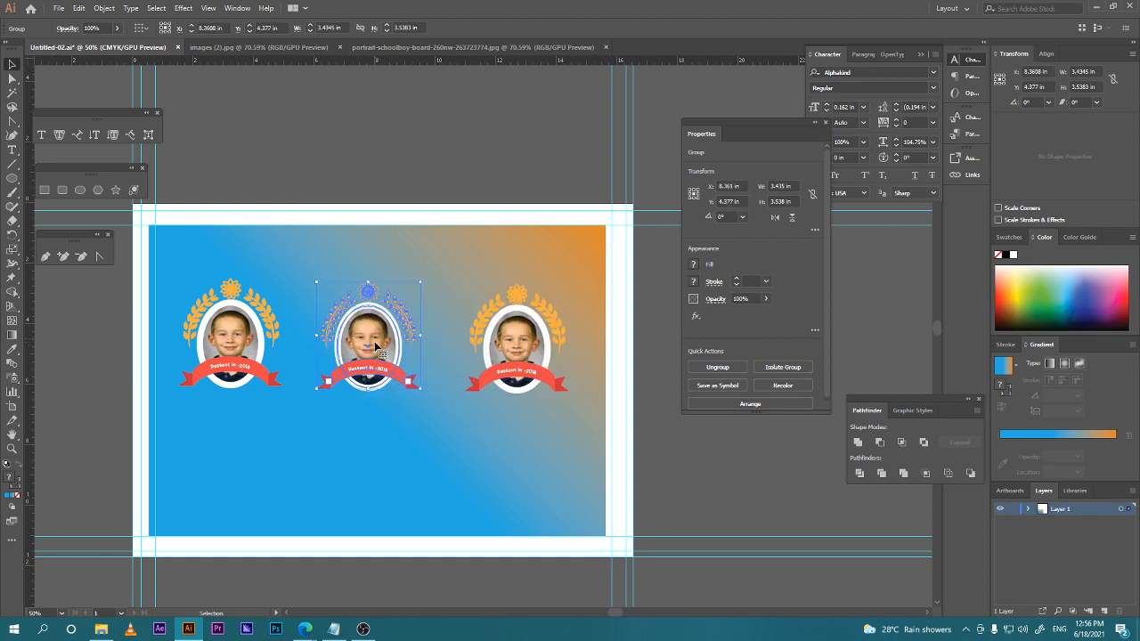
# Select all three badges and duplicate them straight down as a second row.
pyautogui.click(293, 346)
pyautogui.click(254, 341)
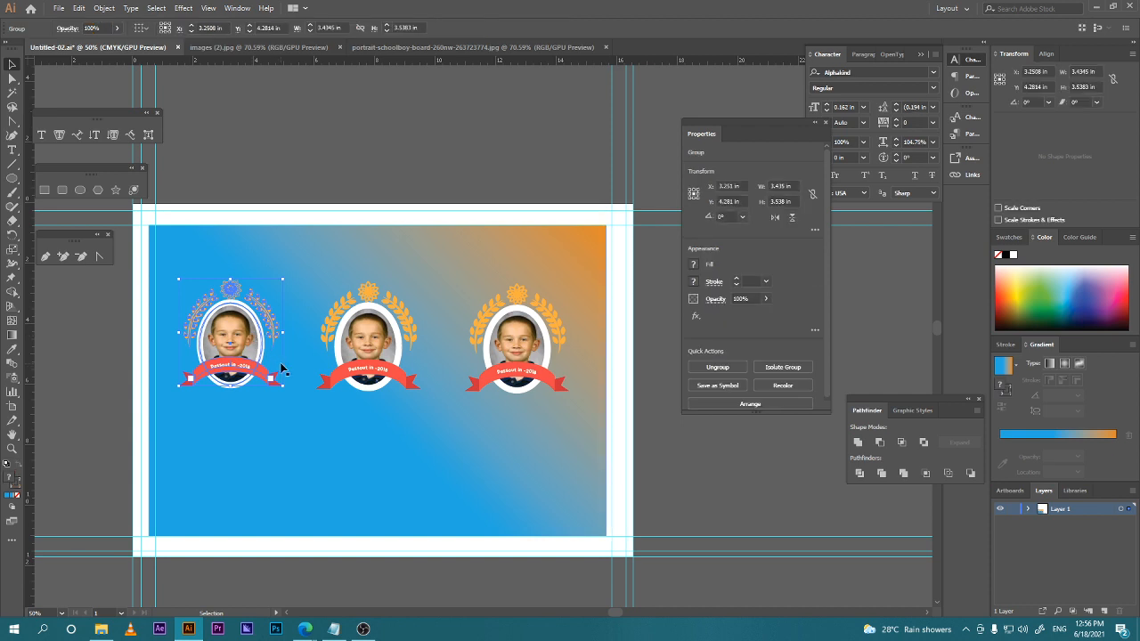
pyautogui.keyDown('shift'); pyautogui.click(401, 344); pyautogui.keyUp('shift')
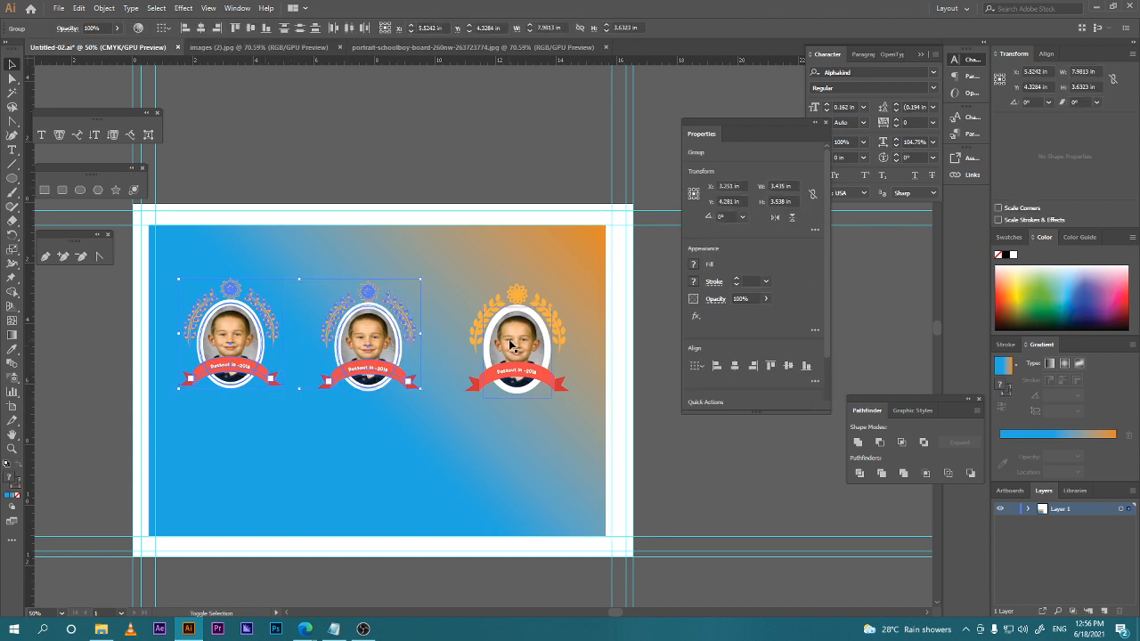
pyautogui.keyDown('shift'); pyautogui.click(518, 347); pyautogui.keyUp('shift')
pyautogui.moveTo(518, 346); pyautogui.dragTo(484, 443)
pyautogui.click(658, 534)
# Shift both middle badges and the upper-row right badge slightly to the right.
pyautogui.moveTo(322, 426); pyautogui.dragTo(349, 425)
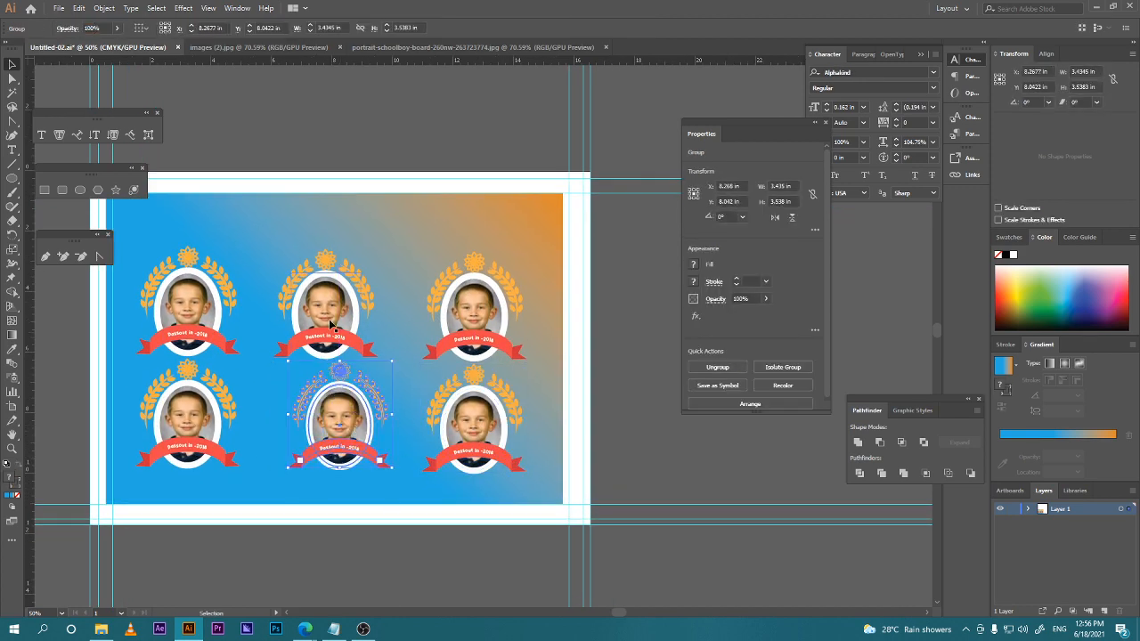
pyautogui.click(340, 317)
pyautogui.moveTo(339, 315); pyautogui.dragTo(350, 317)
pyautogui.moveTo(454, 313); pyautogui.dragTo(463, 316)
pyautogui.moveTo(472, 392); pyautogui.dragTo(480, 393)
# Adjust the positions of the two leftmost badges, moving them slightly to the right.
pyautogui.click(229, 316)
pyautogui.moveTo(225, 316)
pyautogui.mouseDown()
pyautogui.moveTo(191, 312)
pyautogui.moveTo(203, 312)
pyautogui.mouseUp()
pyautogui.hotkey('ctrl', 'z')
pyautogui.hotkey('ctrl', 'z')
pyautogui.moveTo(210, 370); pyautogui.dragTo(217, 370)
pyautogui.click(627, 466)
pyautogui.scroll(-2, 601, 437)
pyautogui.scroll(2, 595, 439)
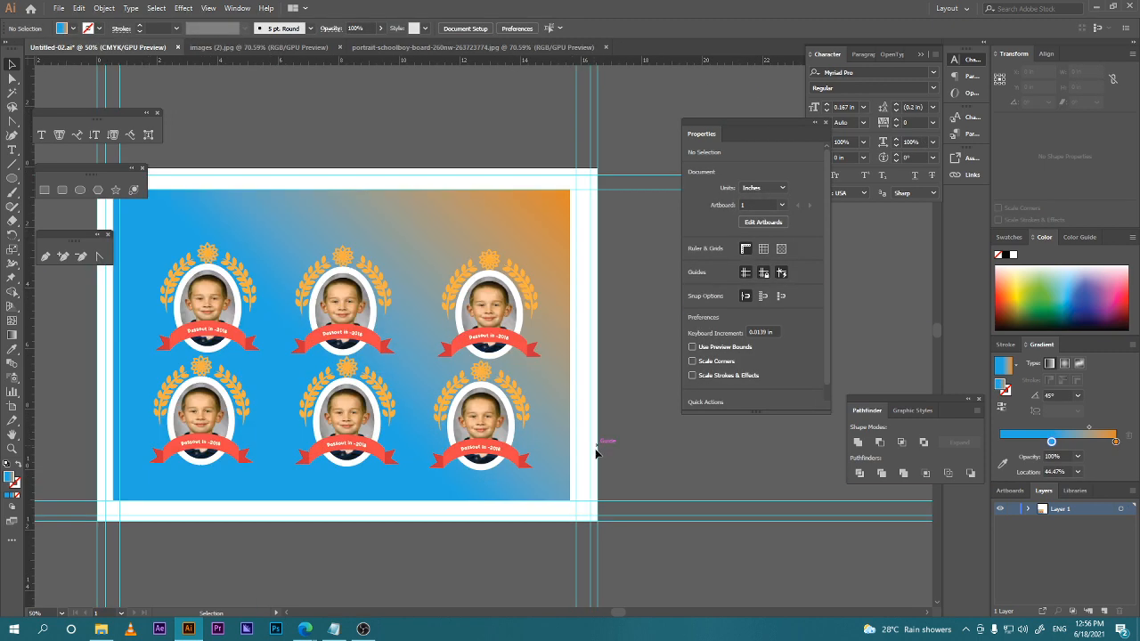
# Move the gradient background rectangle back into alignment with the inner margin guides.
pyautogui.press('space')
pyautogui.moveTo(397, 401); pyautogui.dragTo(501, 400)
pyautogui.press('space')
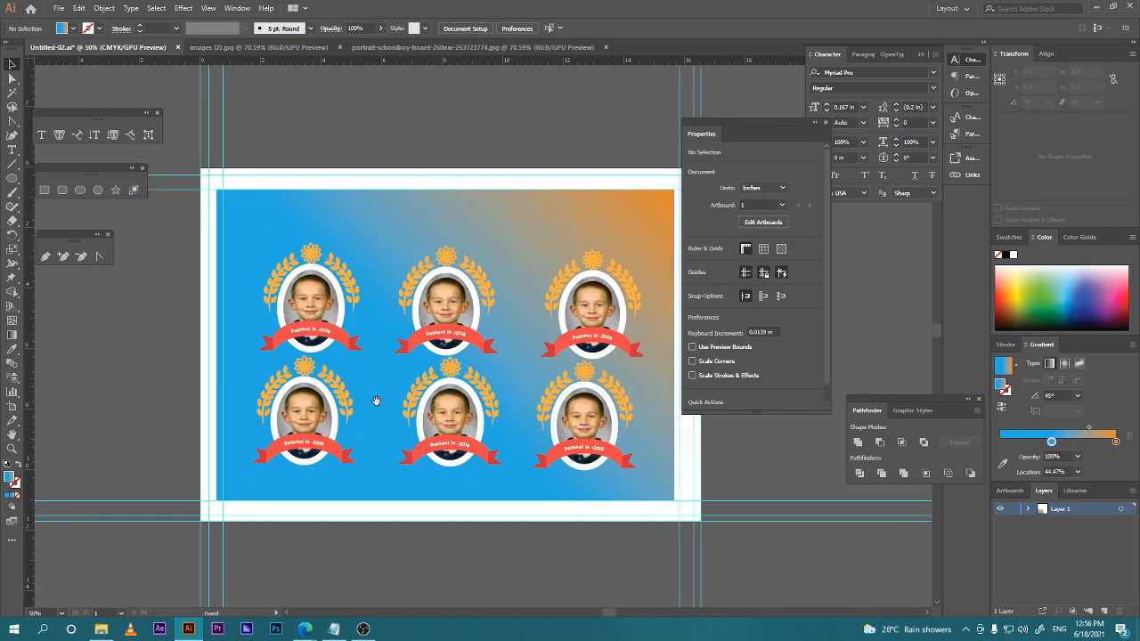
pyautogui.moveTo(377, 402); pyautogui.dragTo(268, 419)
pyautogui.click(422, 255)
pyautogui.moveTo(421, 256); pyautogui.dragTo(398, 253)
pyautogui.click(636, 416)
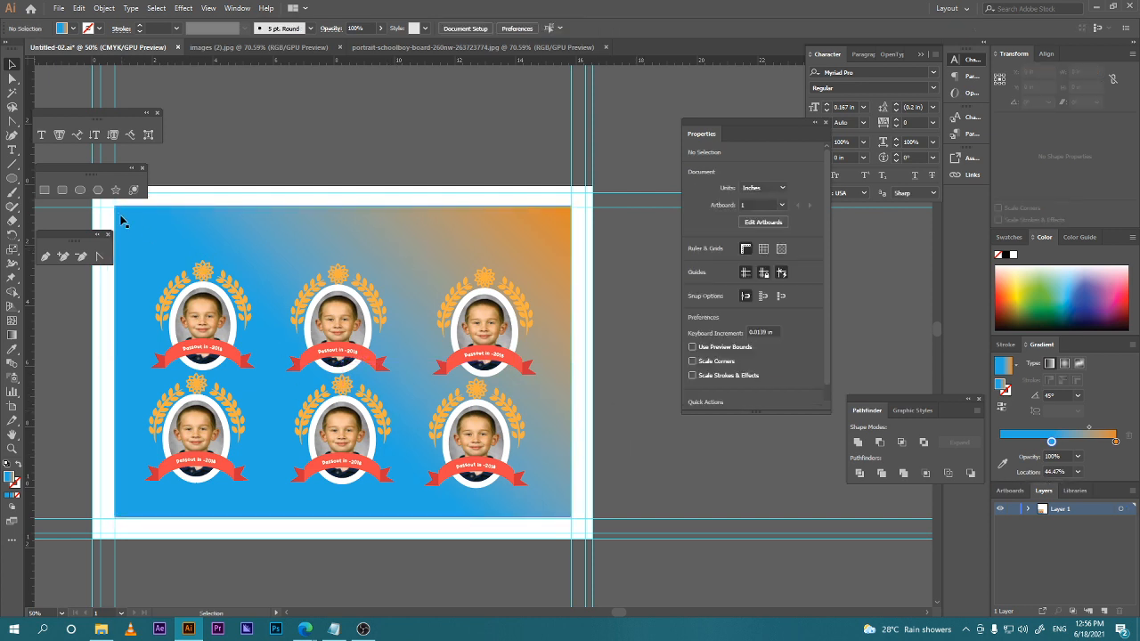
pyautogui.moveTo(121, 214); pyautogui.dragTo(118, 214)
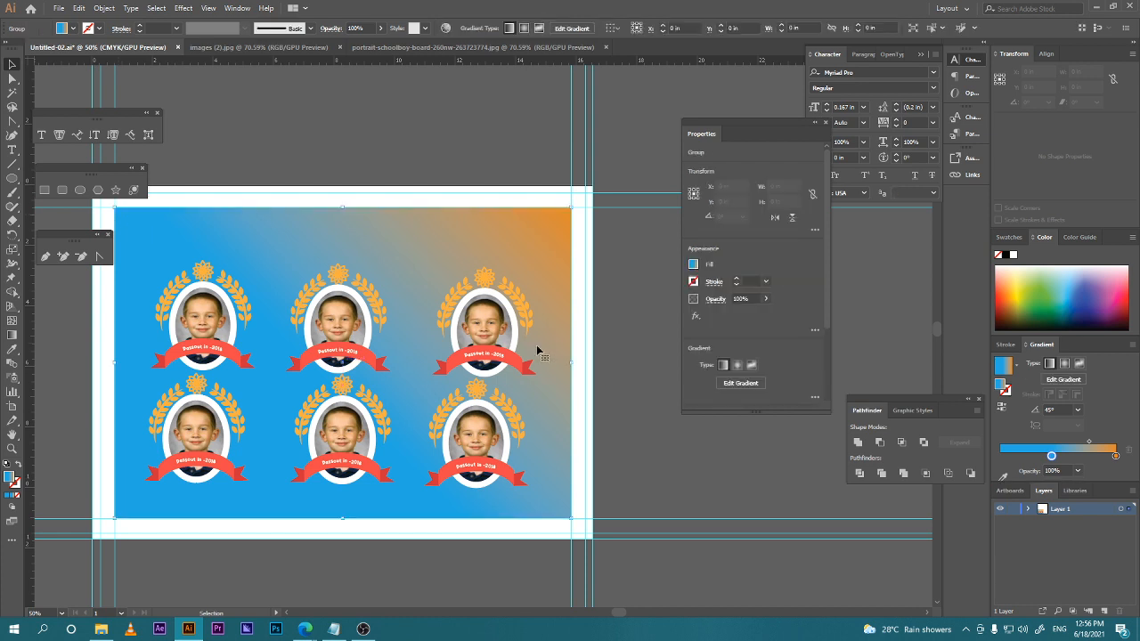
pyautogui.click(595, 329)
pyautogui.scroll(-1, 561, 431)
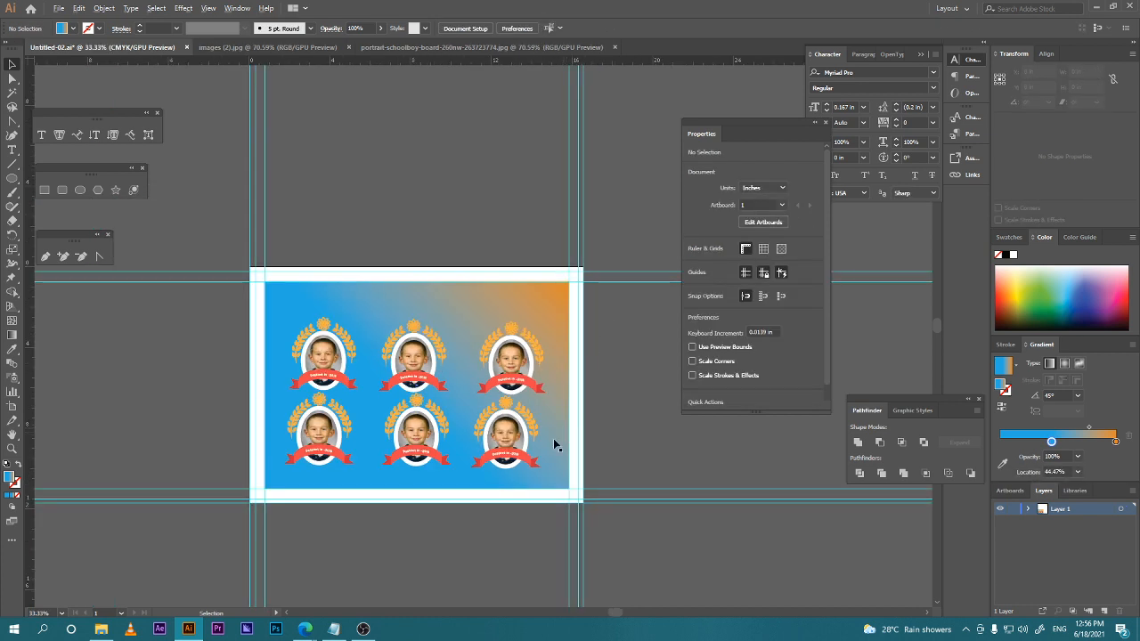
# Select the three upper-row badges together and shift them slightly to the left.
pyautogui.moveTo(504, 408); pyautogui.dragTo(441, 390)
pyautogui.click(448, 343)
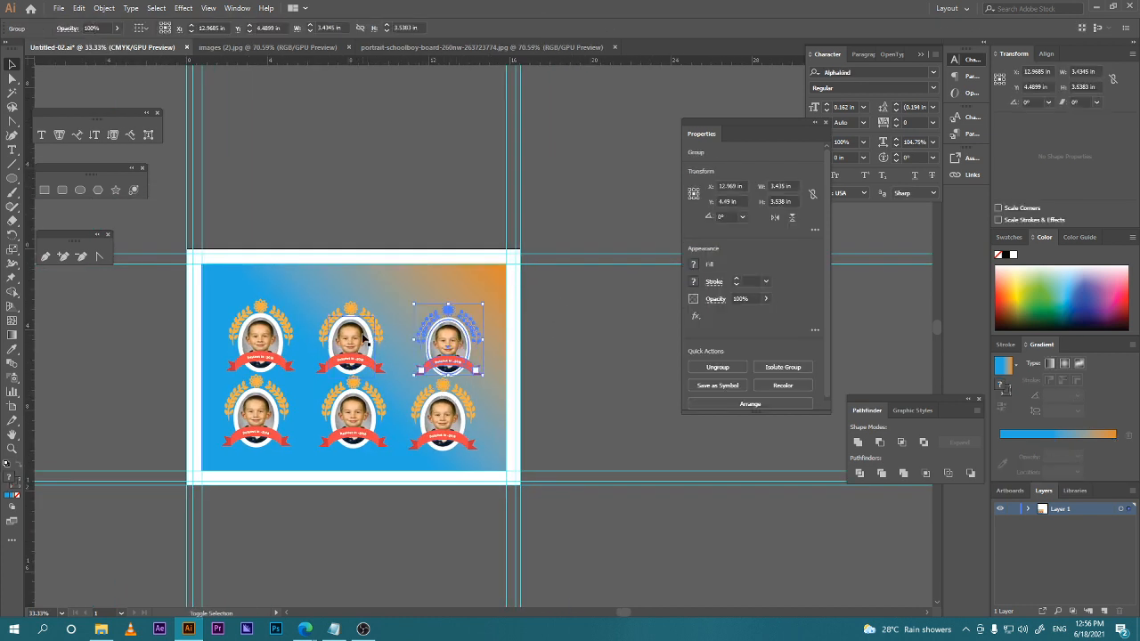
pyautogui.keyDown('shift'); pyautogui.click(352, 343); pyautogui.keyUp('shift')
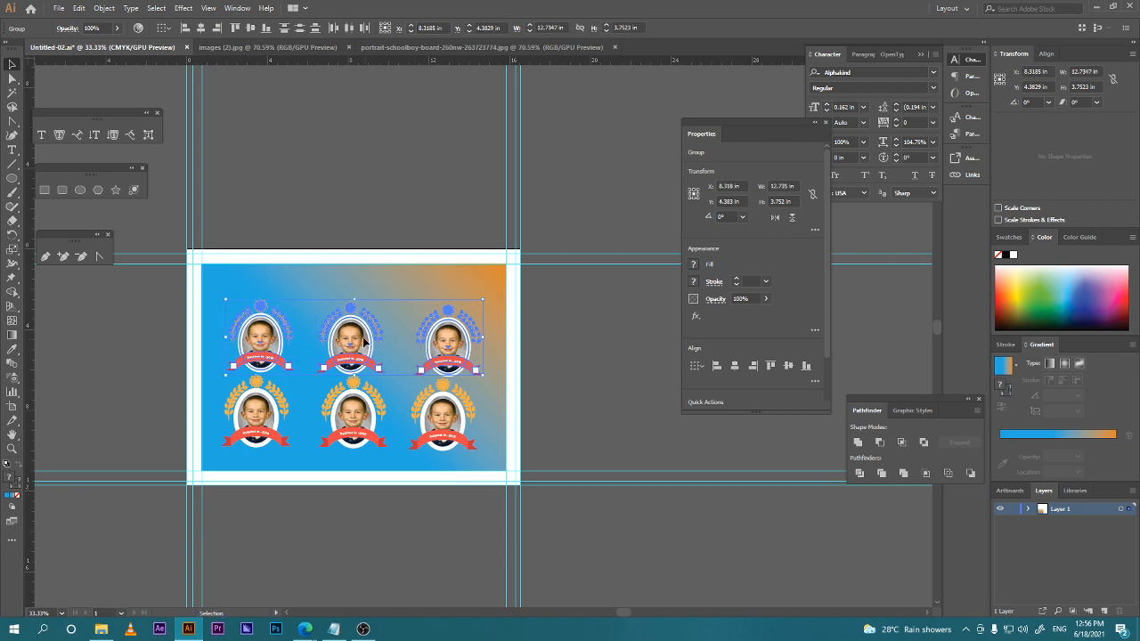
pyautogui.keyDown('shift'); pyautogui.click(267, 344); pyautogui.keyUp('shift')
# Nudge the lower-row right badge slightly left and the lower-row middle and left badges slightly right and up.
pyautogui.click(441, 423)
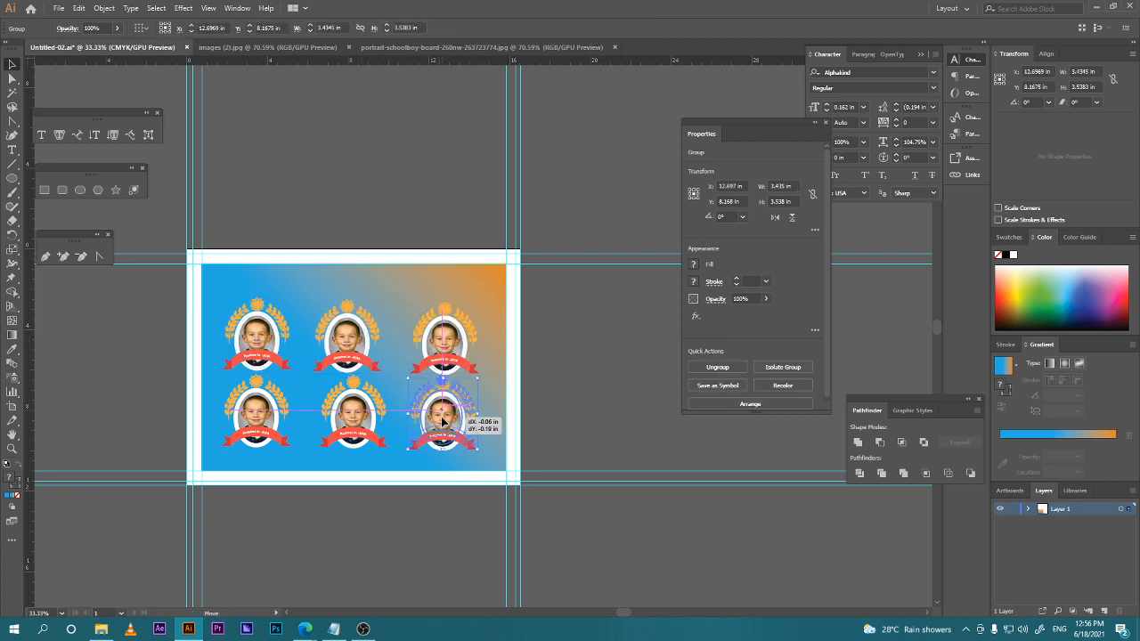
pyautogui.click(364, 419)
pyautogui.moveTo(361, 415); pyautogui.dragTo(363, 414)
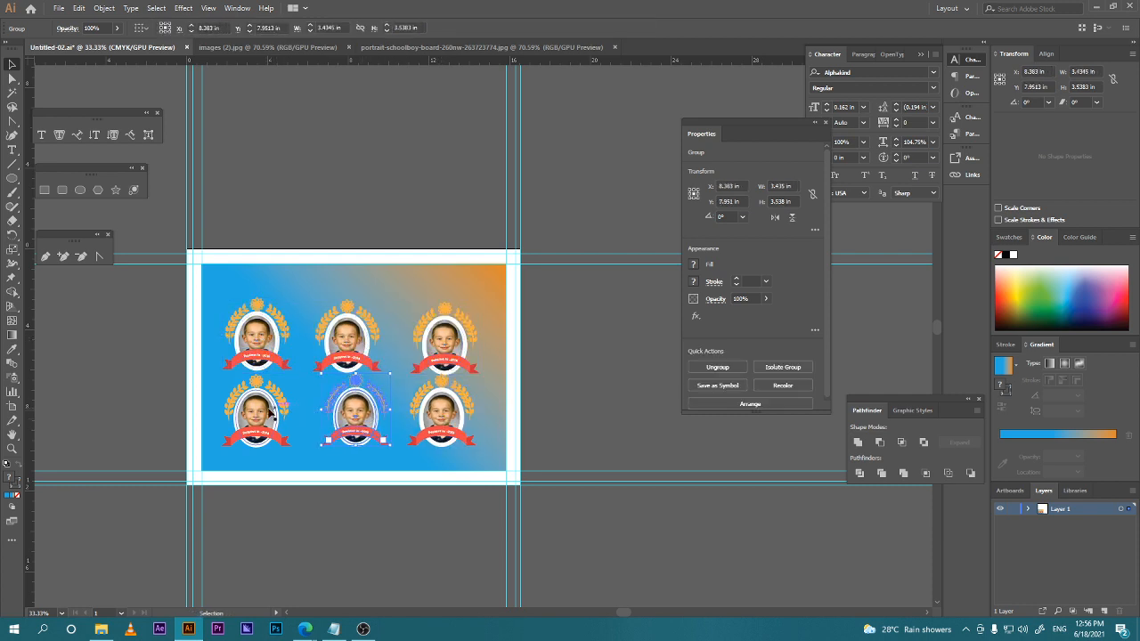
pyautogui.click(259, 411)
pyautogui.moveTo(258, 412); pyautogui.dragTo(261, 409)
# Line up the badge columns by shifting both leftmost badges right and the lower middle and both rightmost badges left.
pyautogui.click(276, 339)
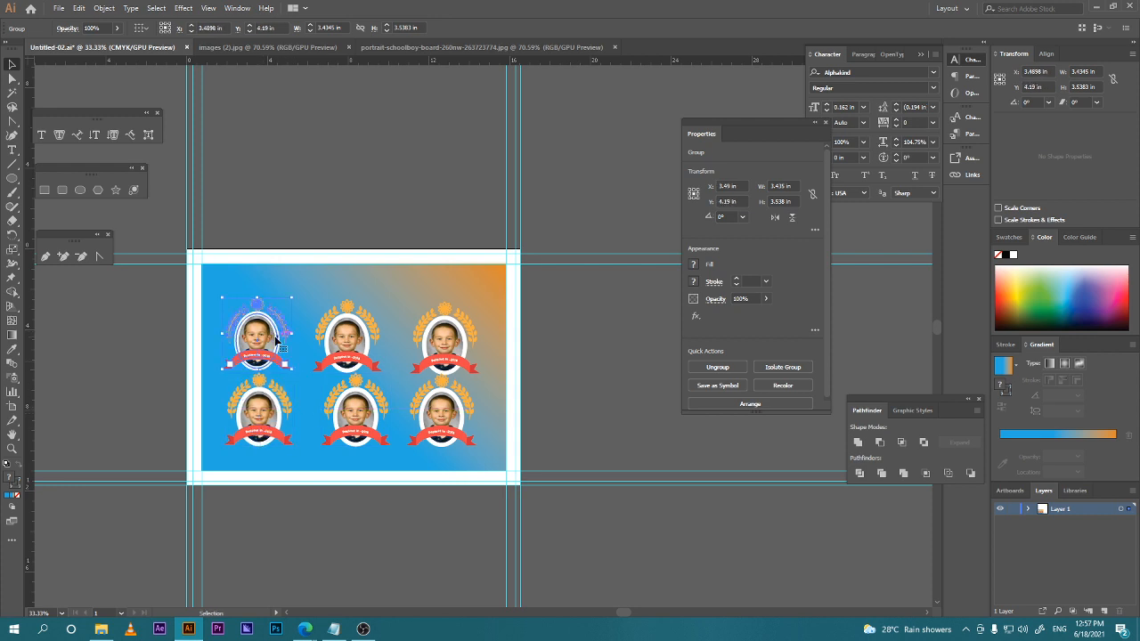
pyautogui.moveTo(270, 334); pyautogui.dragTo(277, 335)
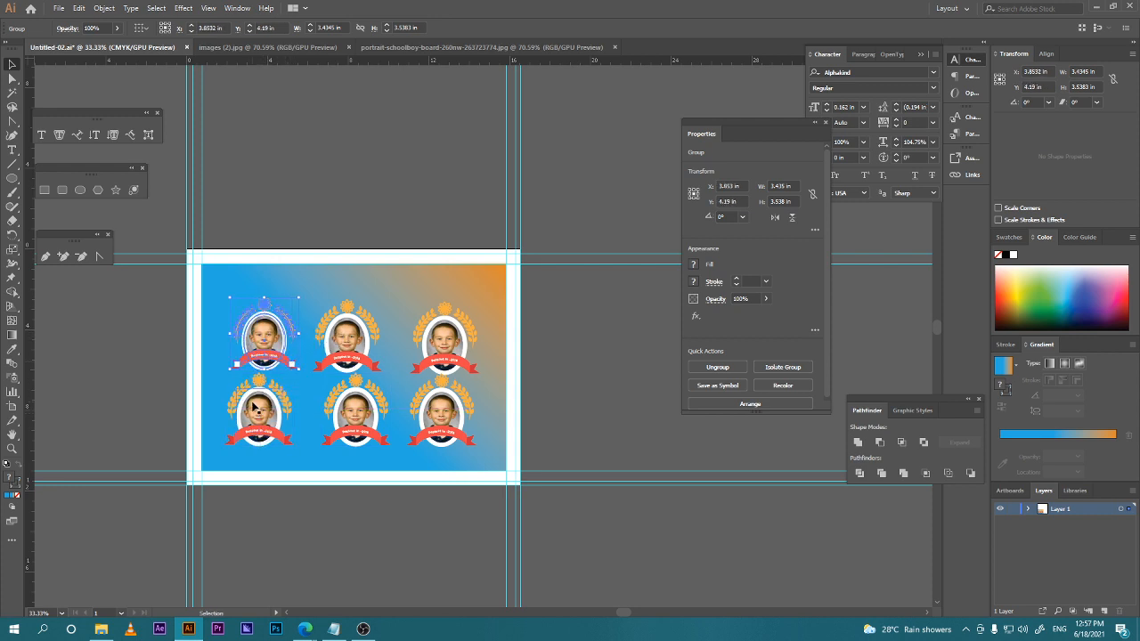
pyautogui.moveTo(258, 407); pyautogui.dragTo(264, 406)
pyautogui.moveTo(364, 412); pyautogui.dragTo(418, 410)
pyautogui.moveTo(444, 336); pyautogui.dragTo(435, 335)
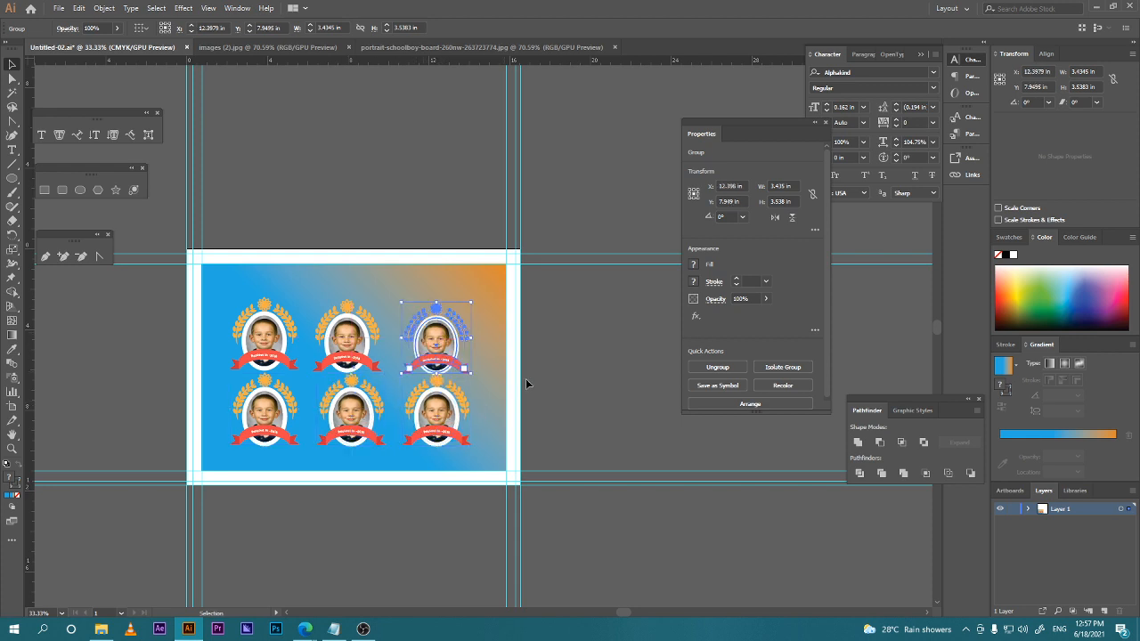
pyautogui.click(553, 448)
pyautogui.scroll(1, 494, 390)
pyautogui.hscroll(-1, 398, 385)
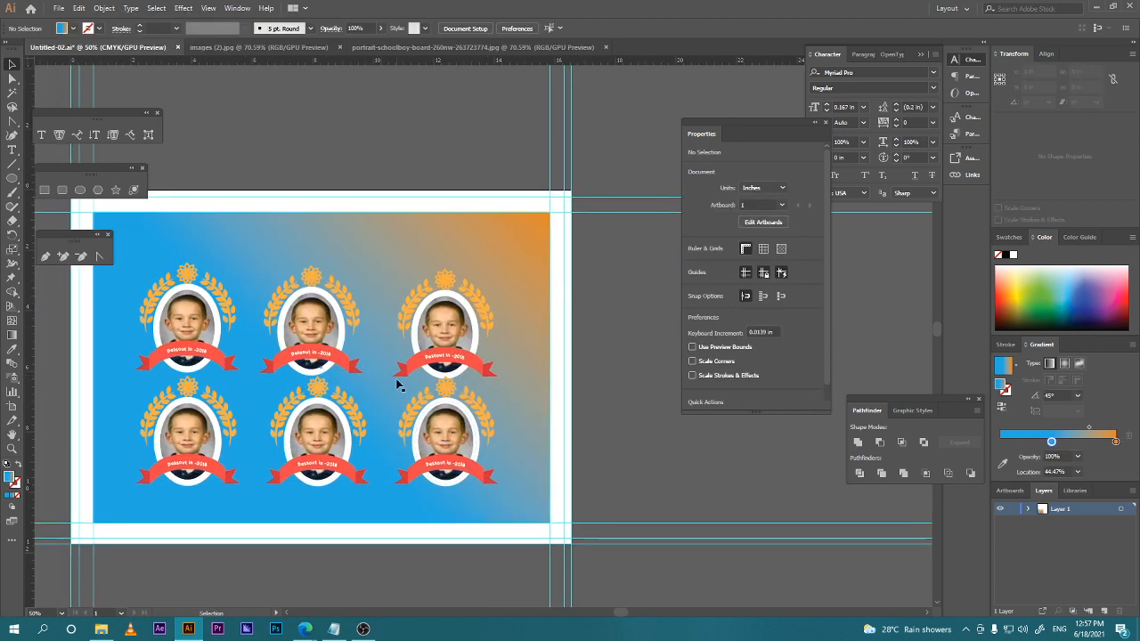
# Switch to the Google Images page in the browser and search for "pattern", refining the query to "pattern bg".
pyautogui.moveTo(304, 629)
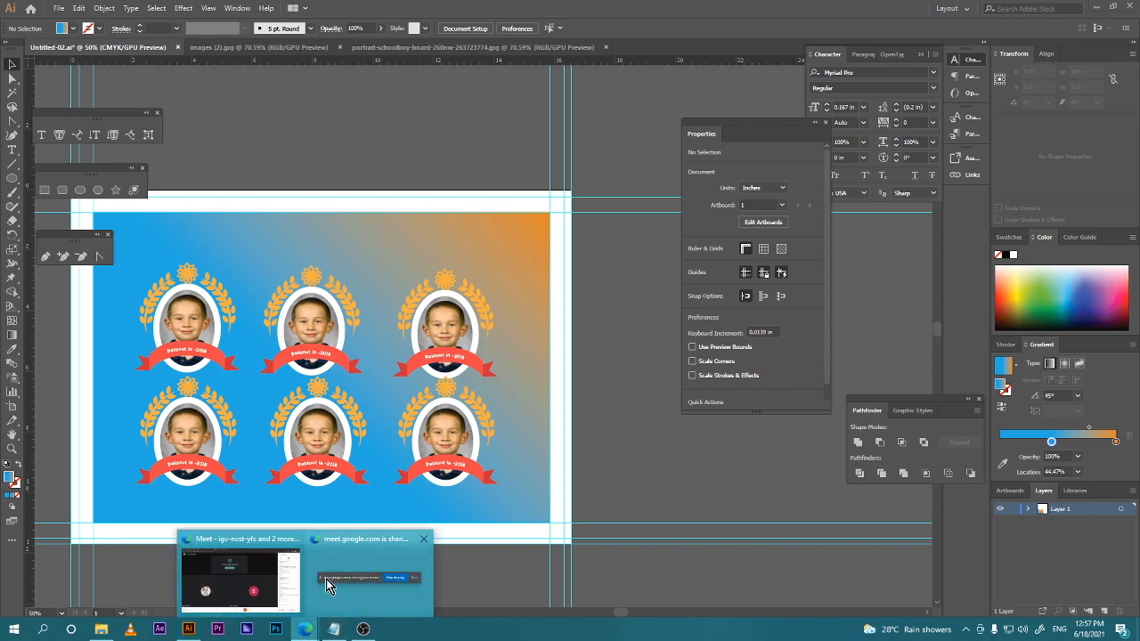
pyautogui.click(269, 586)
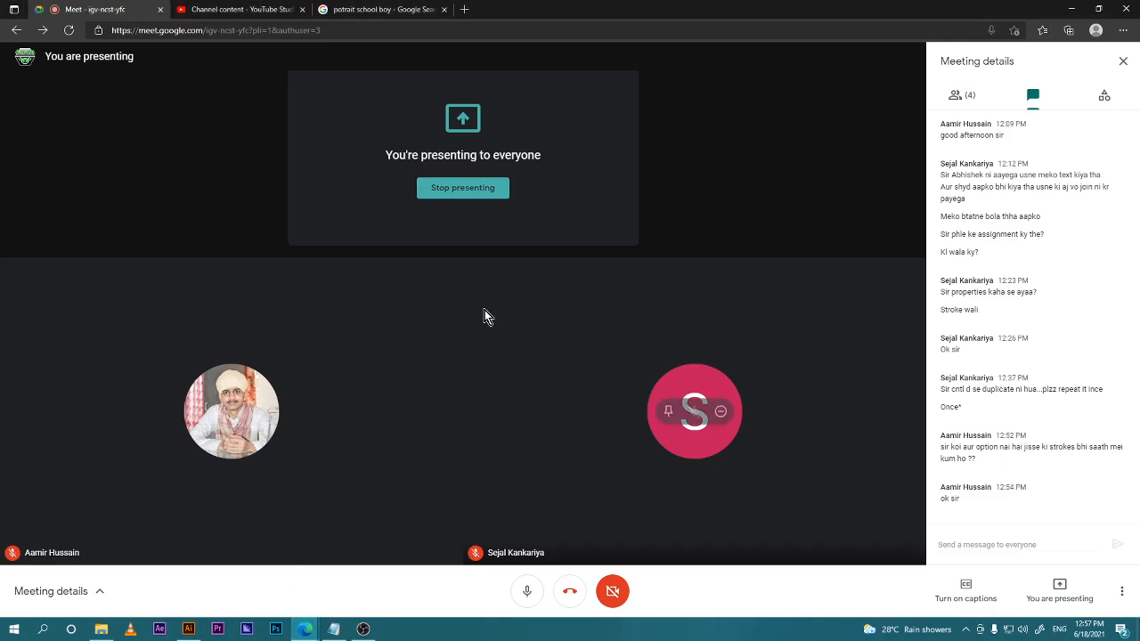
pyautogui.click(366, 11)
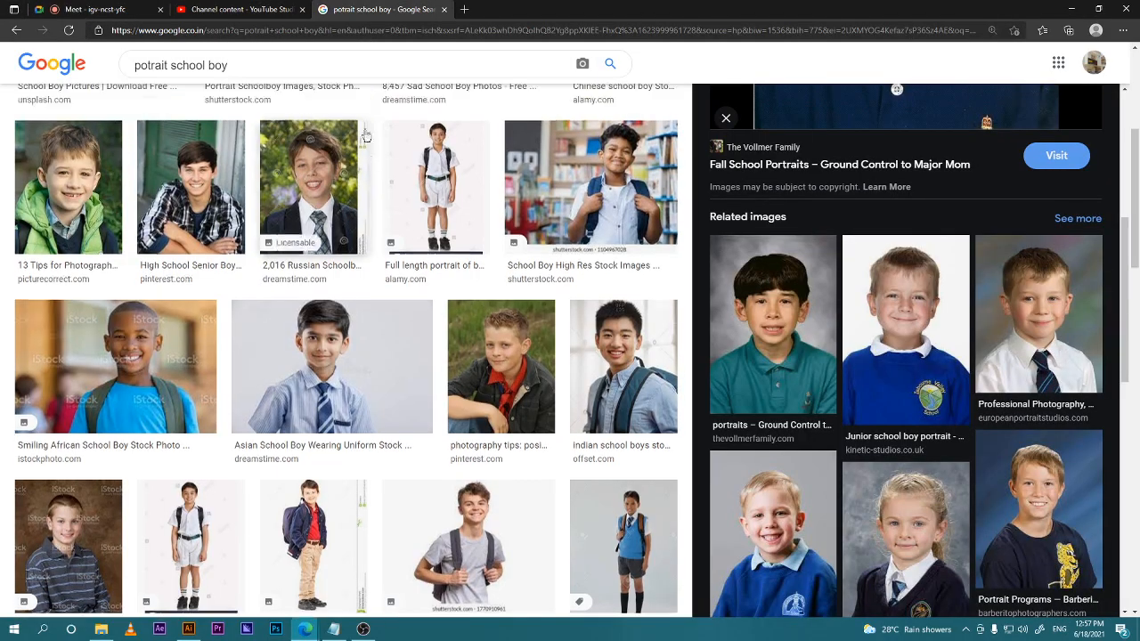
pyautogui.scroll(3, 265, 75)
pyautogui.moveTo(266, 75); pyautogui.dragTo(90, 67)
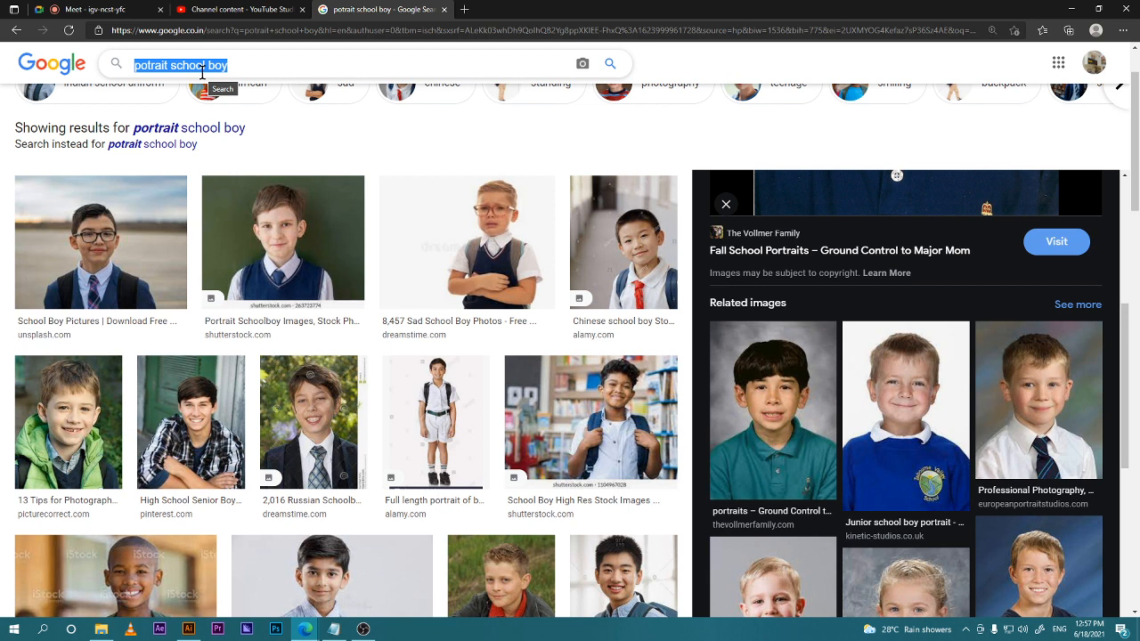
pyautogui.write('pattern')
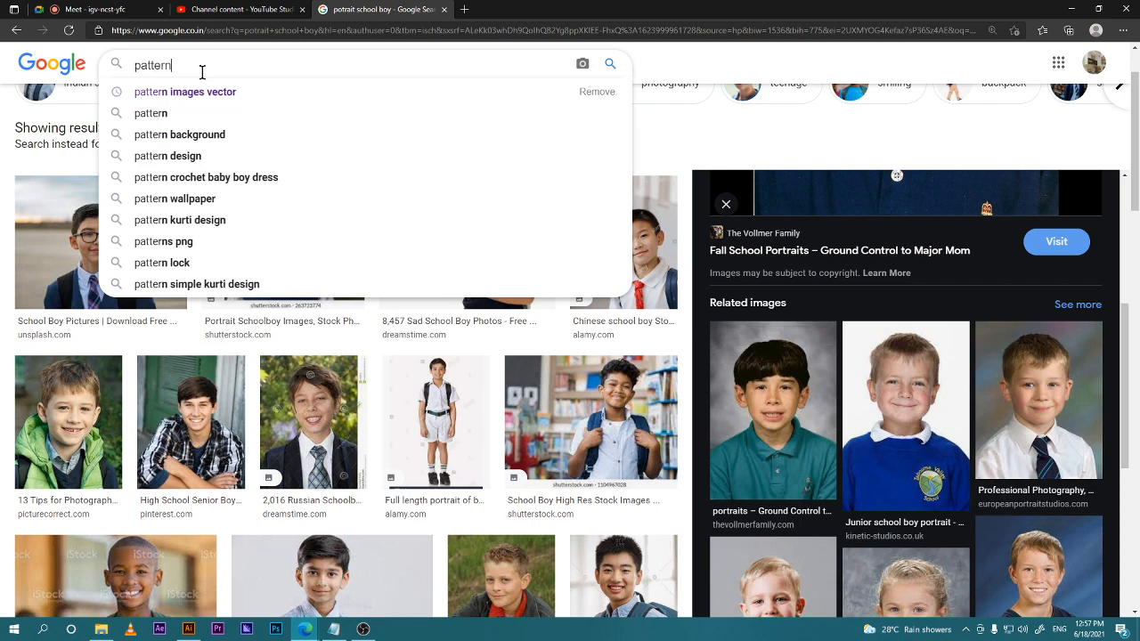
pyautogui.press('Return')
pyautogui.click(213, 66)
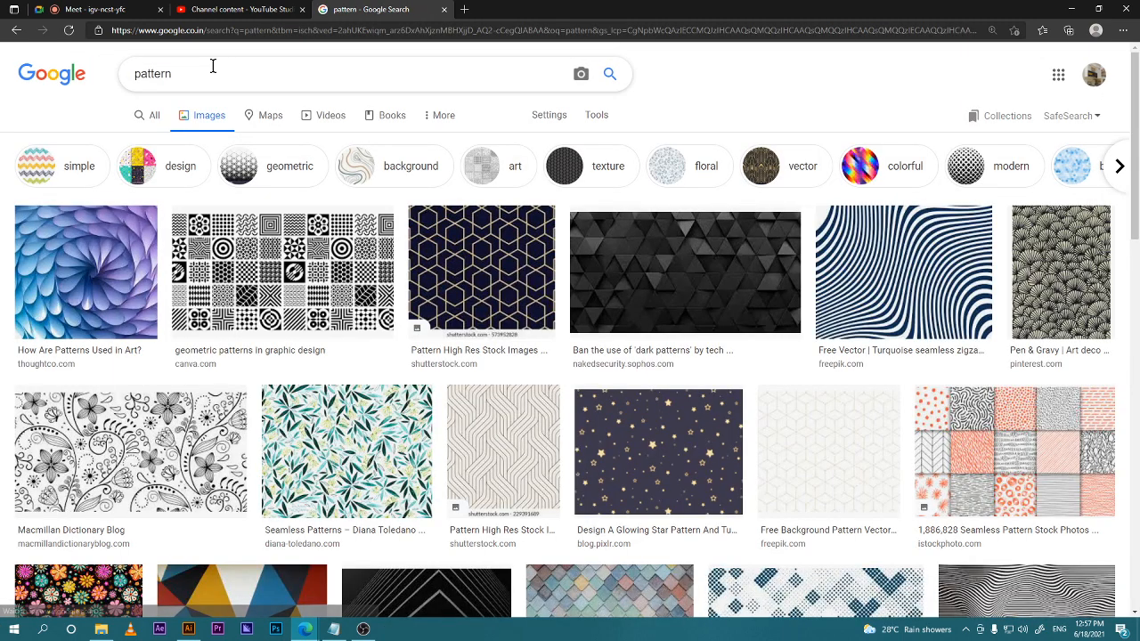
pyautogui.write('bg')
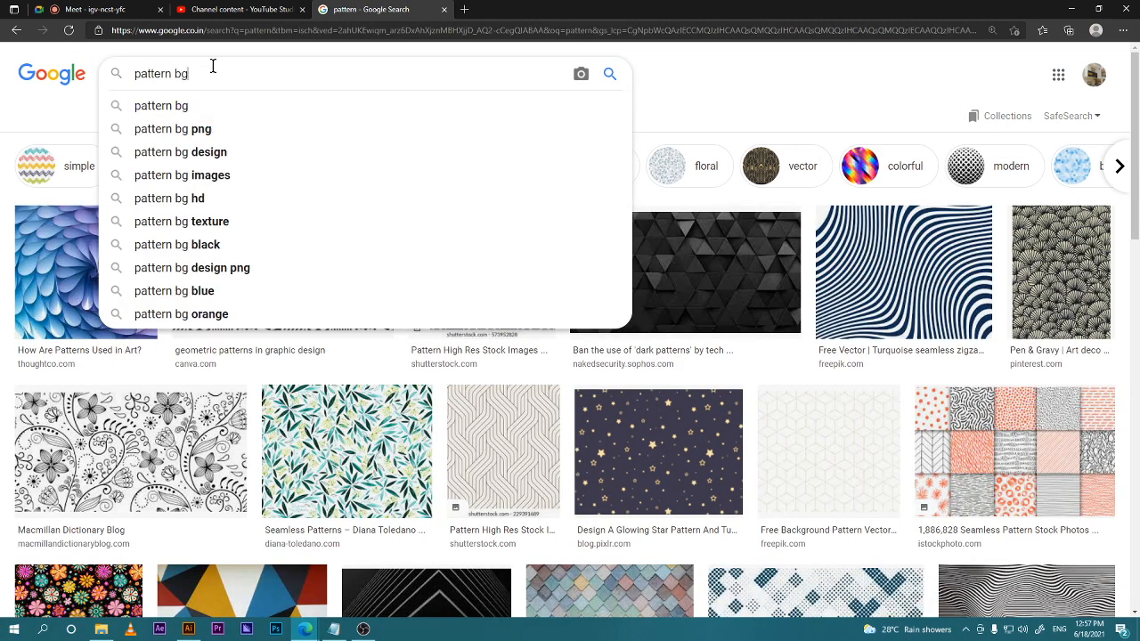
pyautogui.press('Return')
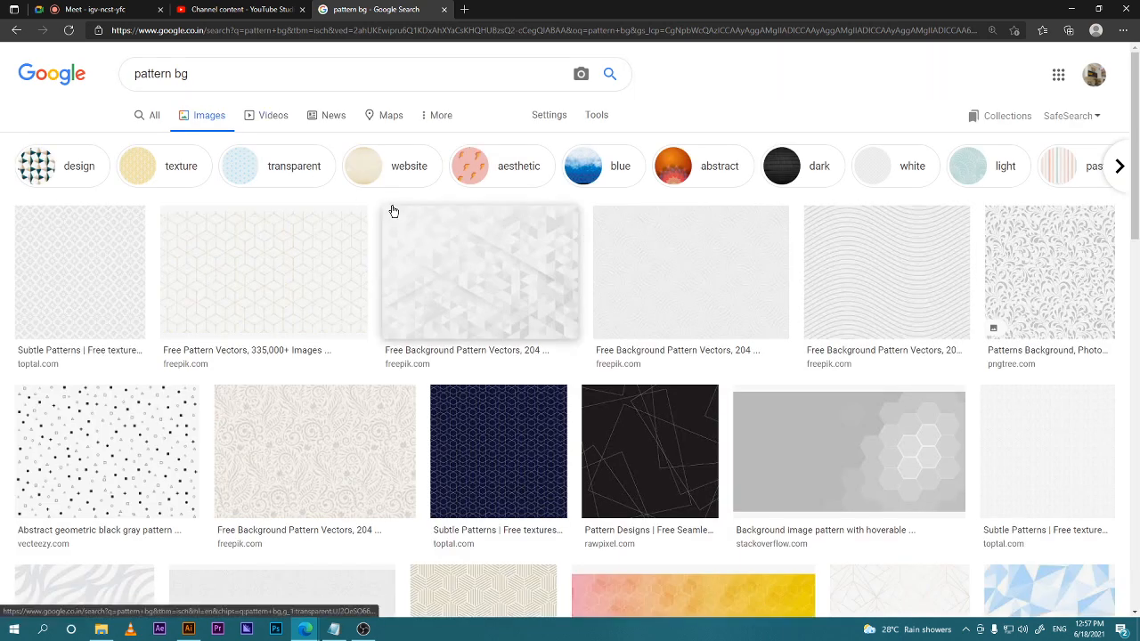
# Browse the pattern background results and preview a purple damask image related to the purple pattern background.
pyautogui.scroll(-4, 425, 231)
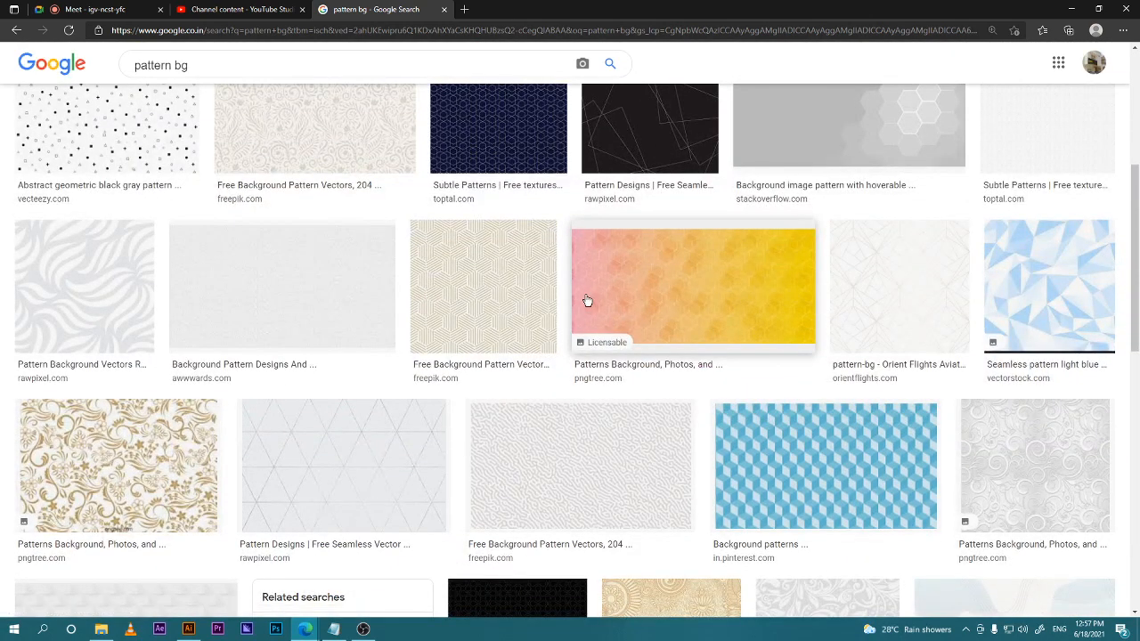
pyautogui.scroll(-2, 587, 301)
pyautogui.scroll(-3, 587, 301)
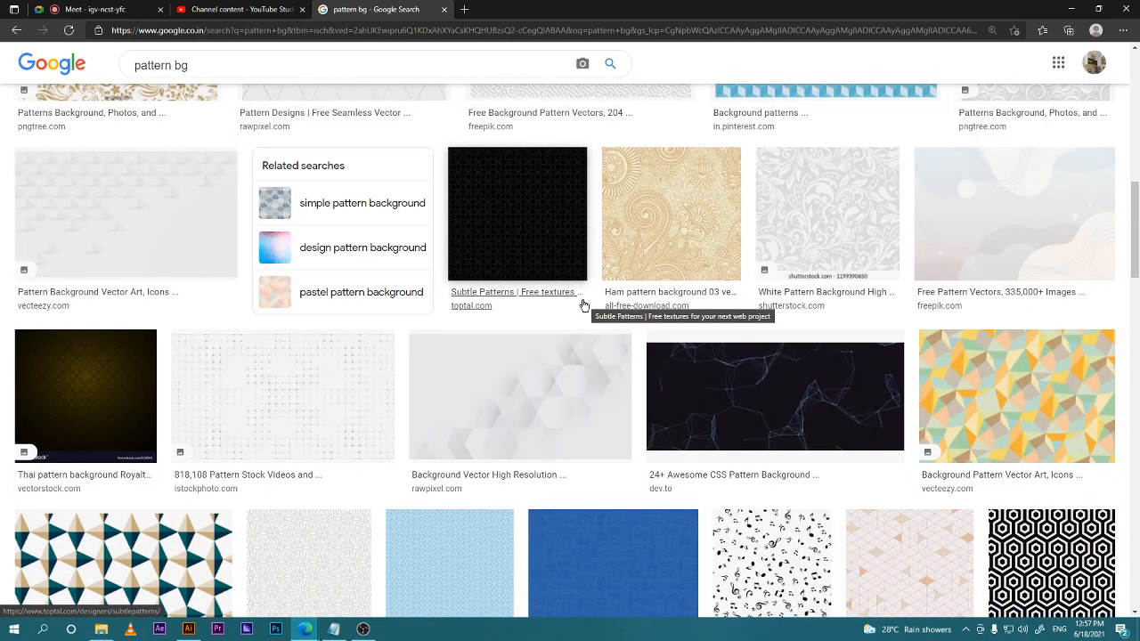
pyautogui.scroll(-2, 584, 306)
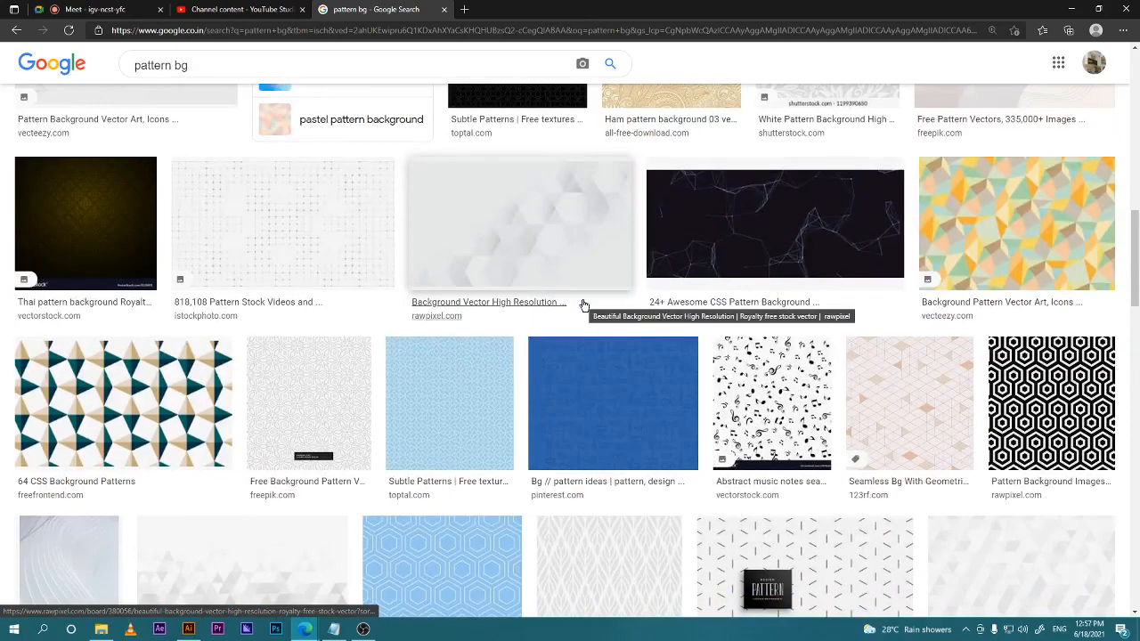
pyautogui.scroll(-2, 582, 305)
pyautogui.scroll(-1, 582, 305)
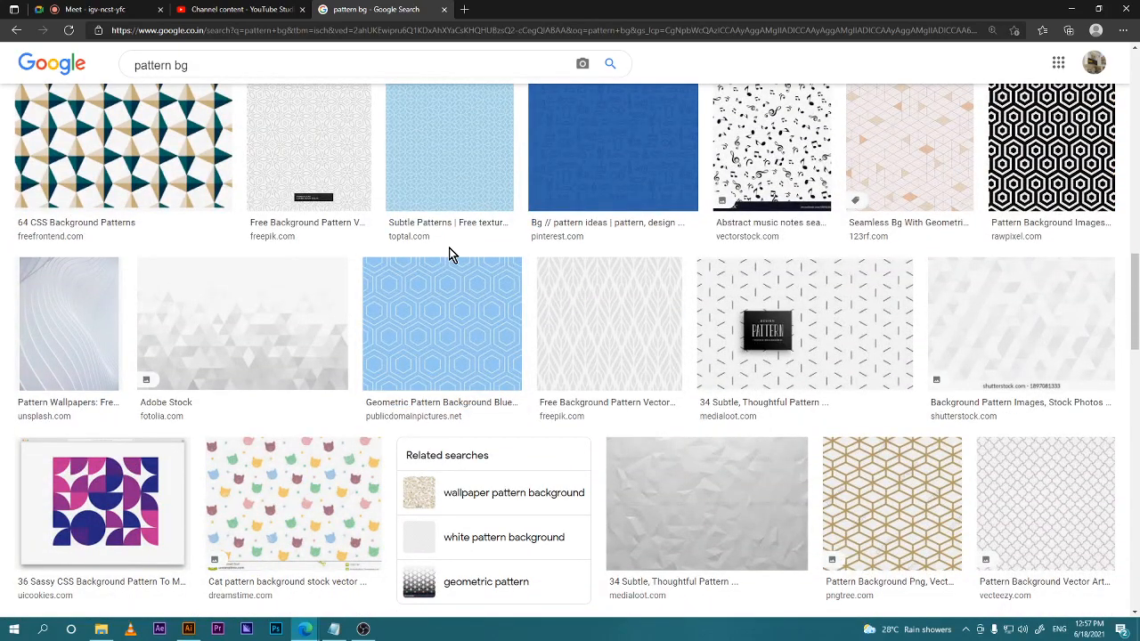
pyautogui.scroll(-4, 450, 285)
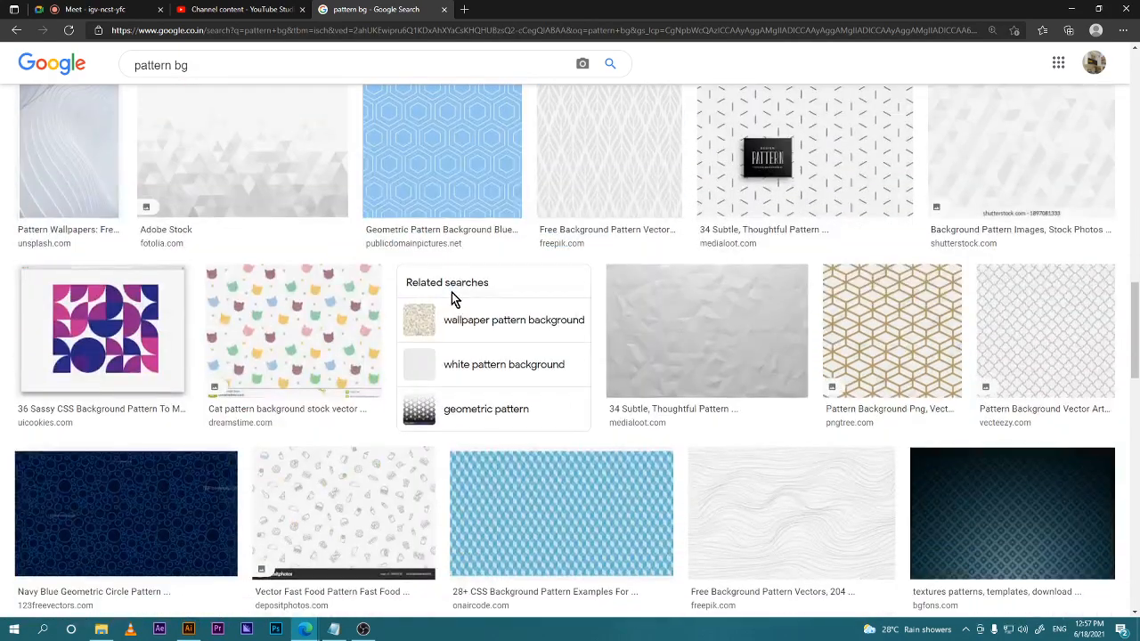
pyautogui.scroll(-3, 448, 298)
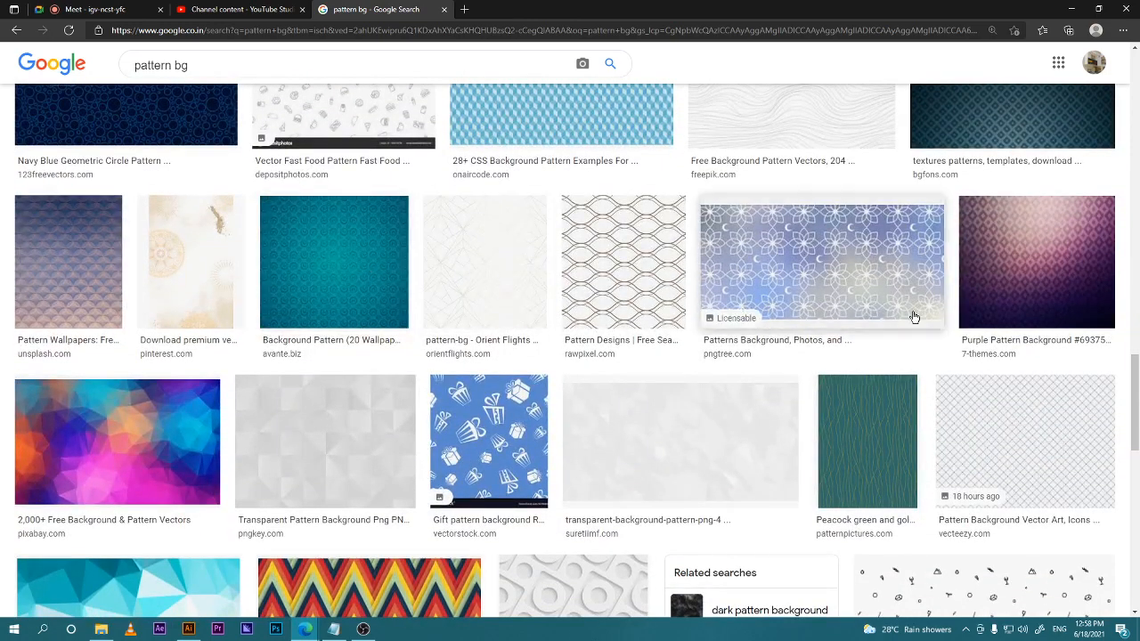
pyautogui.click(995, 273)
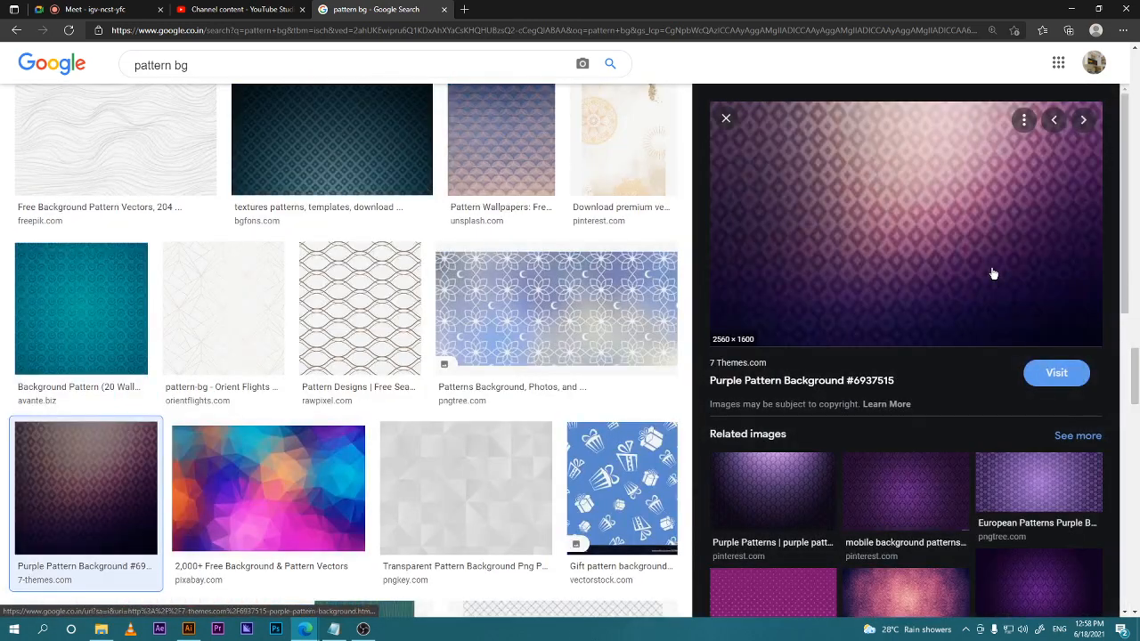
pyautogui.click(896, 508)
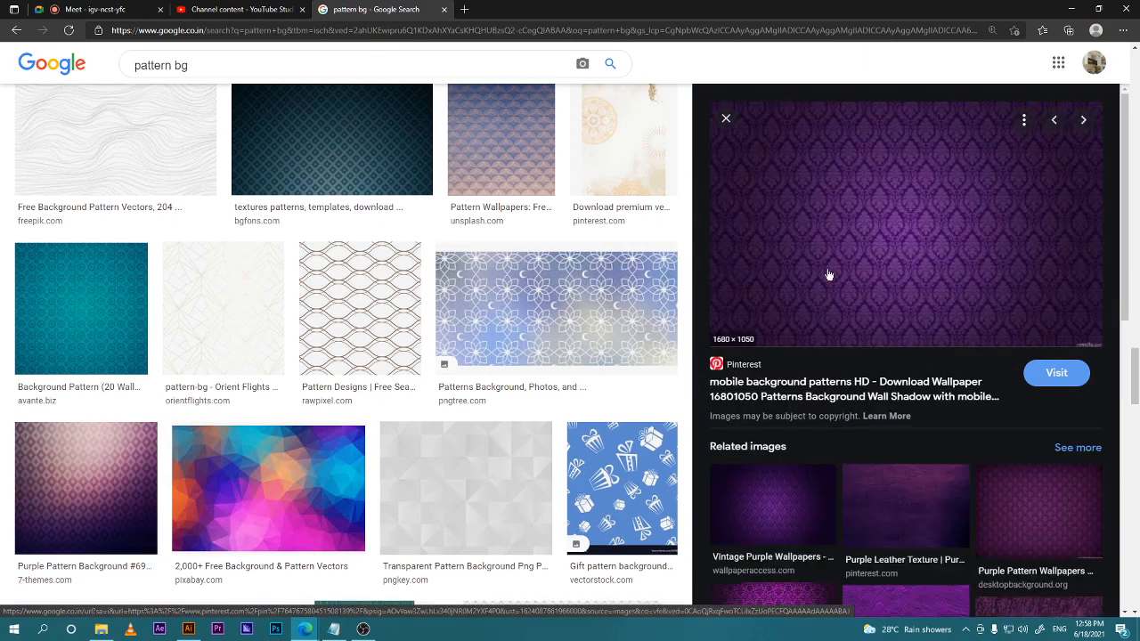
# Save the previewed purple damask pattern image to disk.
pyautogui.rightClick(864, 231)
pyautogui.click(922, 386)
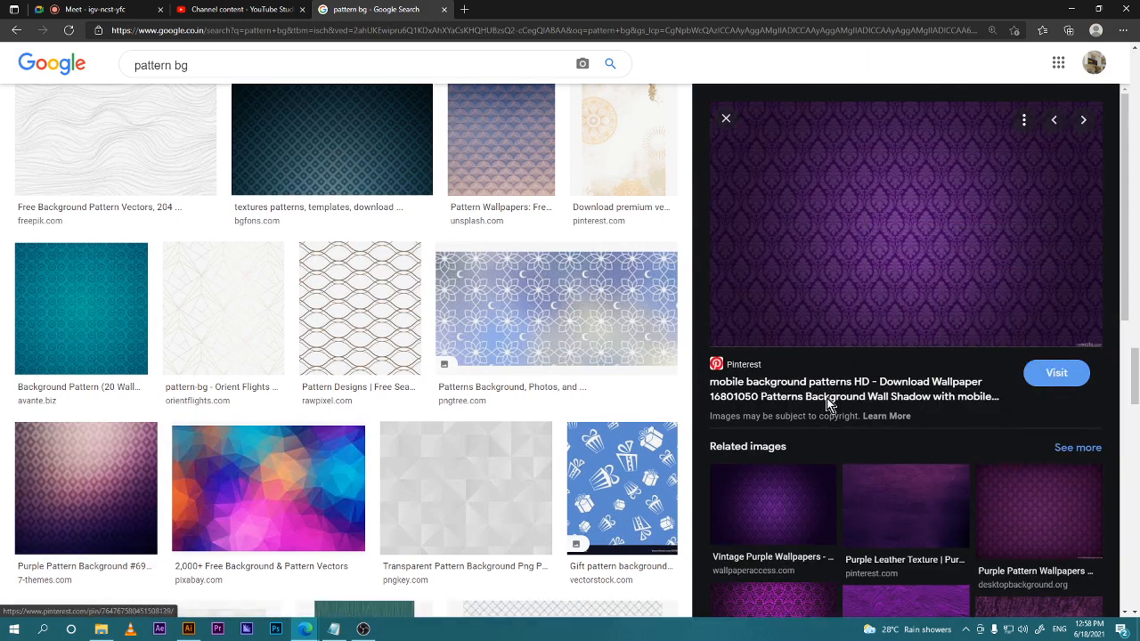
pyautogui.click(1029, 604)
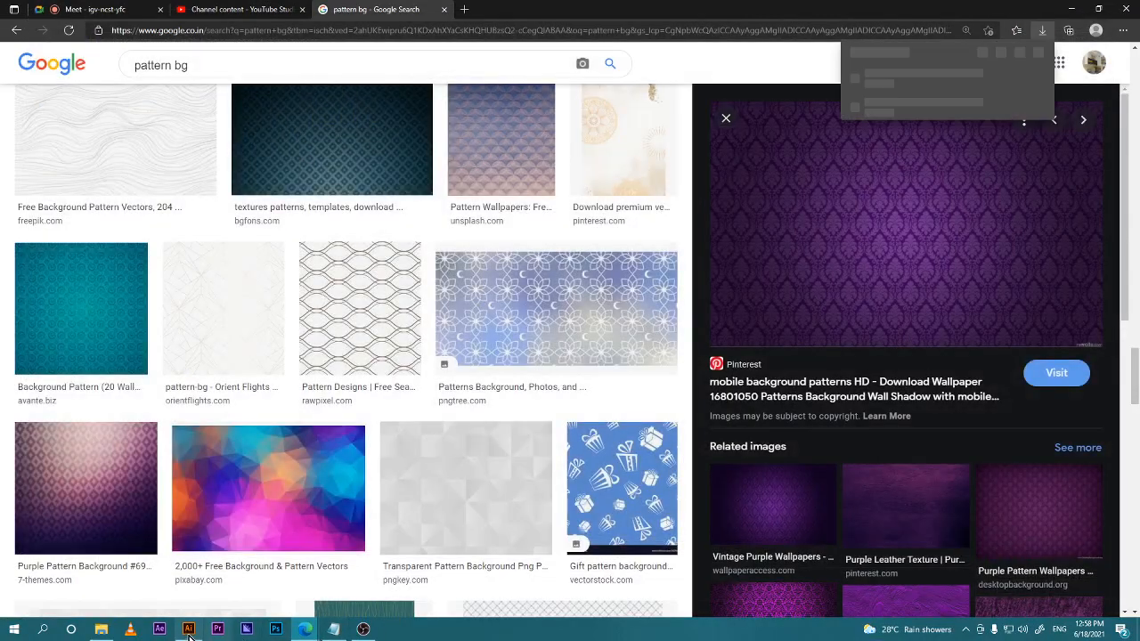
# Switch to Illustrator and open the saved purple damask pattern JPG from the 3d visualization folder.
pyautogui.click(188, 630)
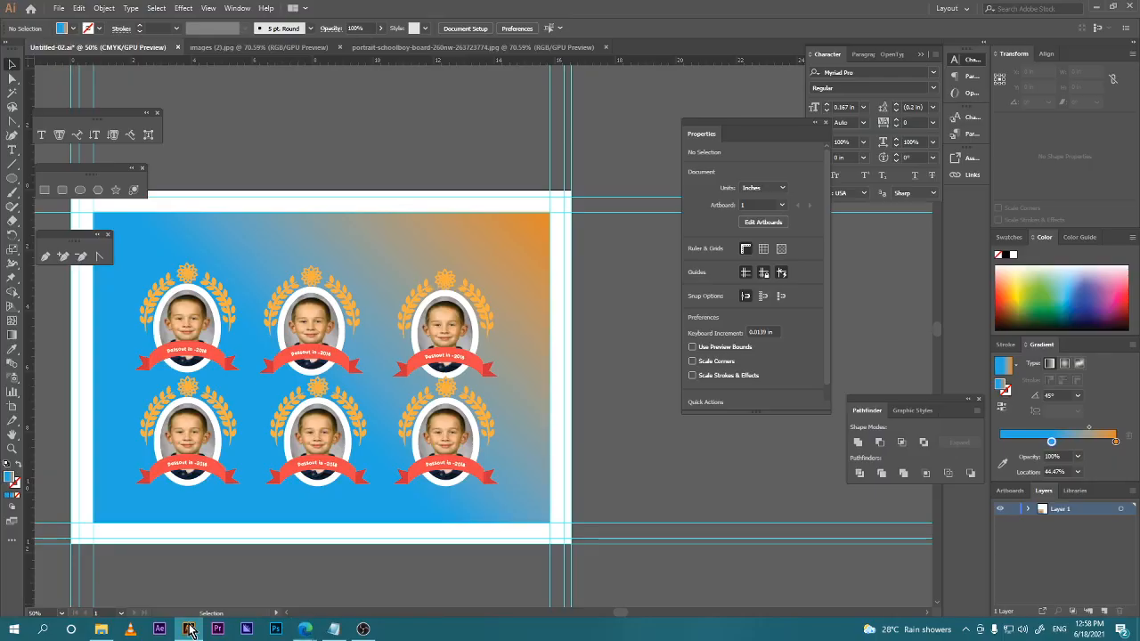
pyautogui.click(59, 9)
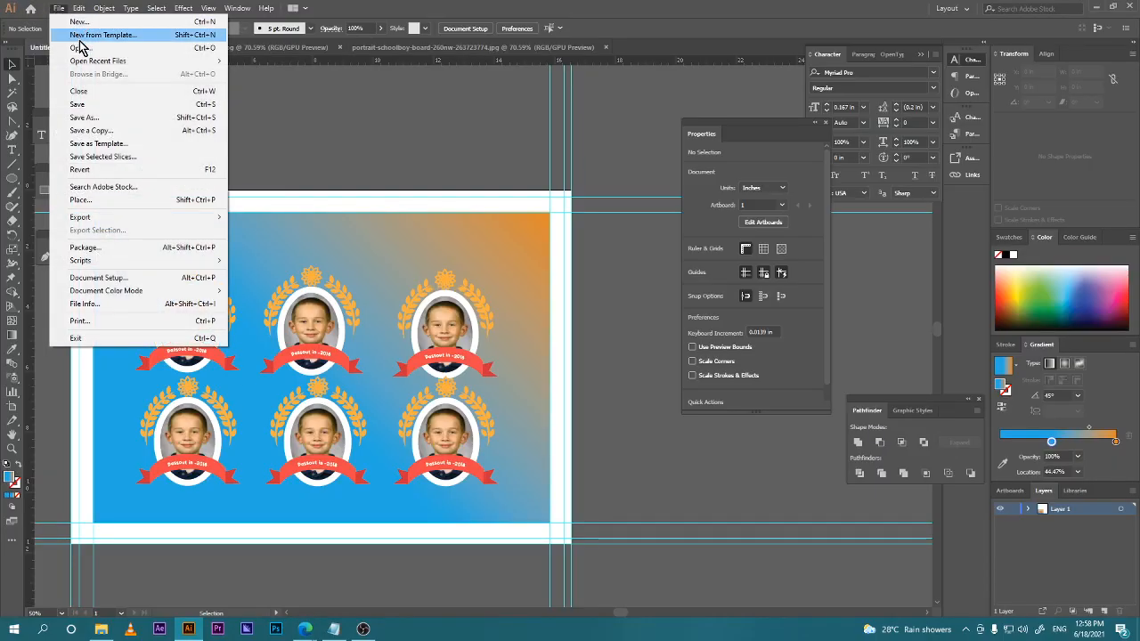
pyautogui.click(82, 47)
pyautogui.click(418, 120)
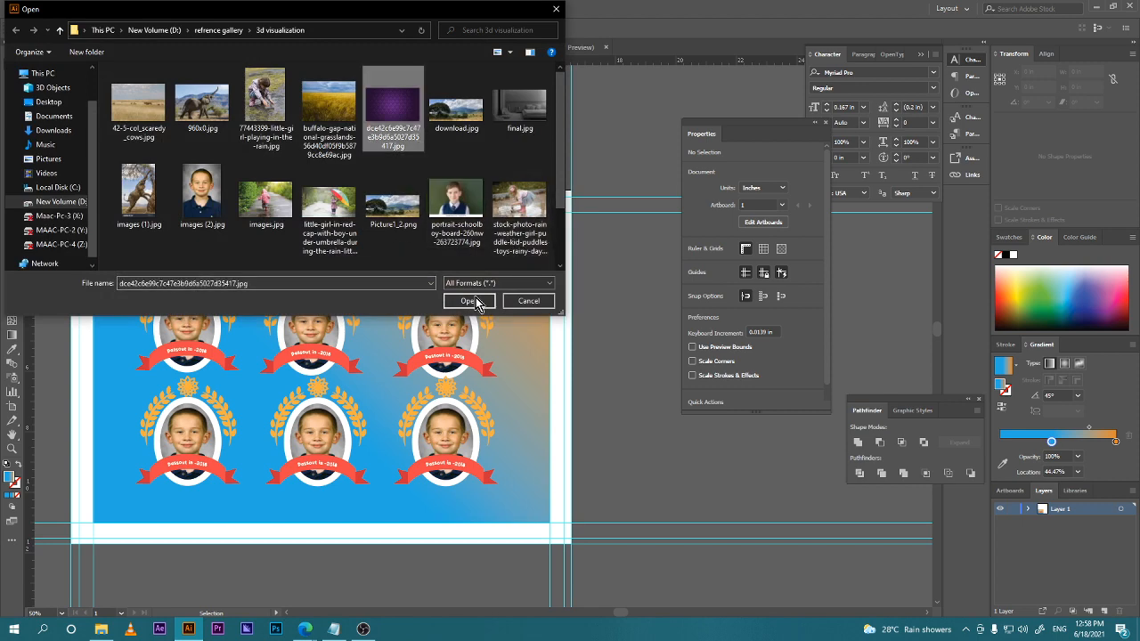
pyautogui.click(474, 300)
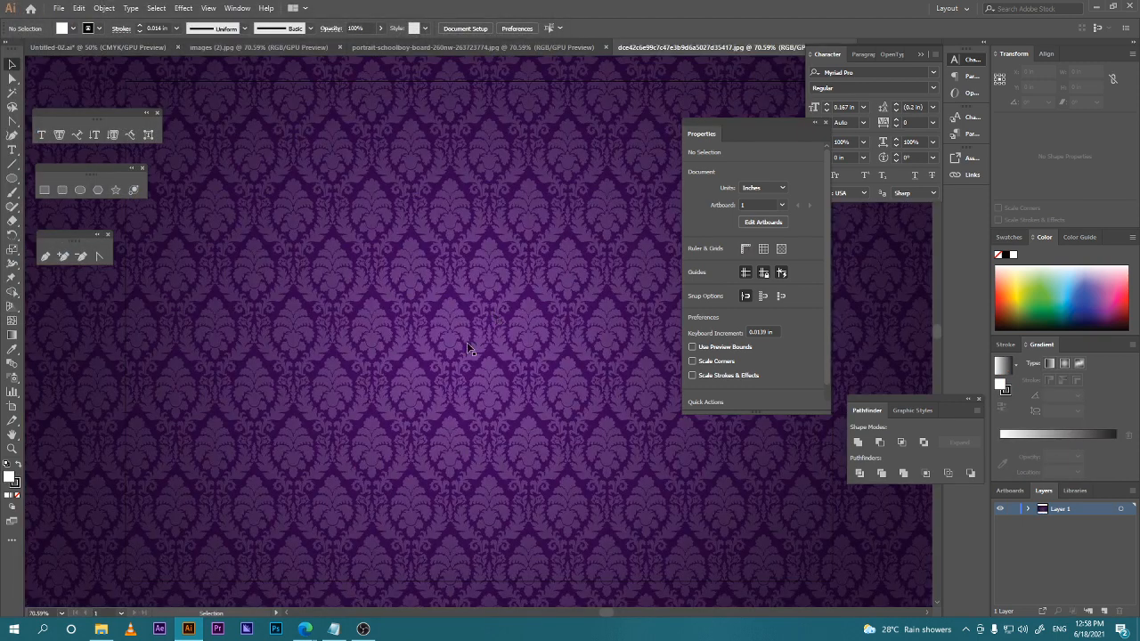
# Copy the purple pattern image into the Untitled-02 badge layout and position it over the artboard.
pyautogui.click(459, 348)
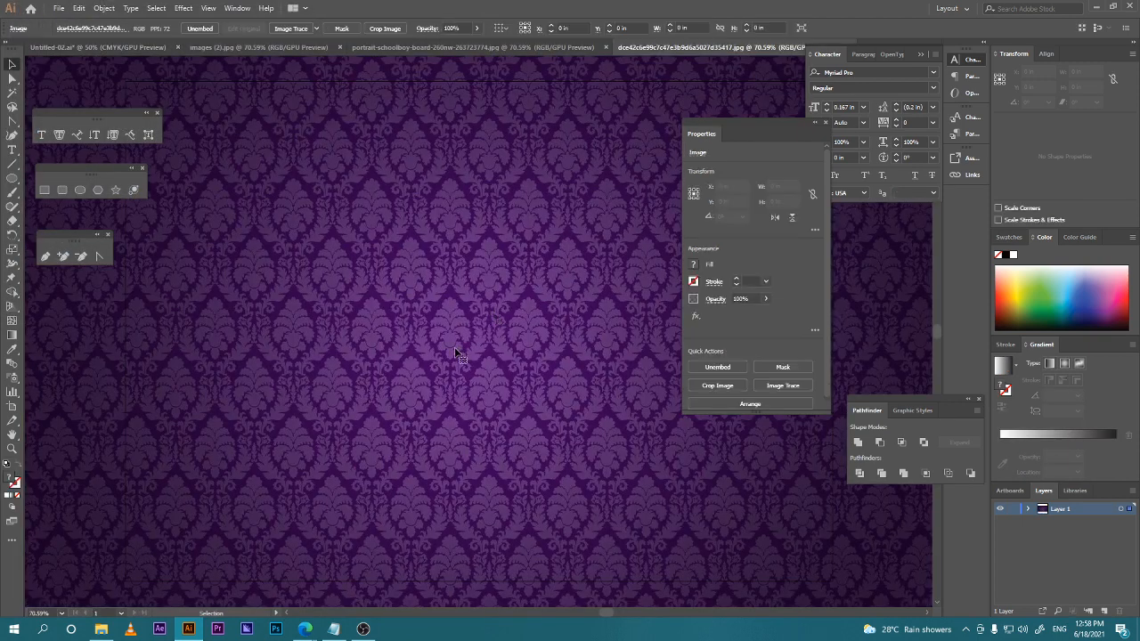
pyautogui.click(139, 50)
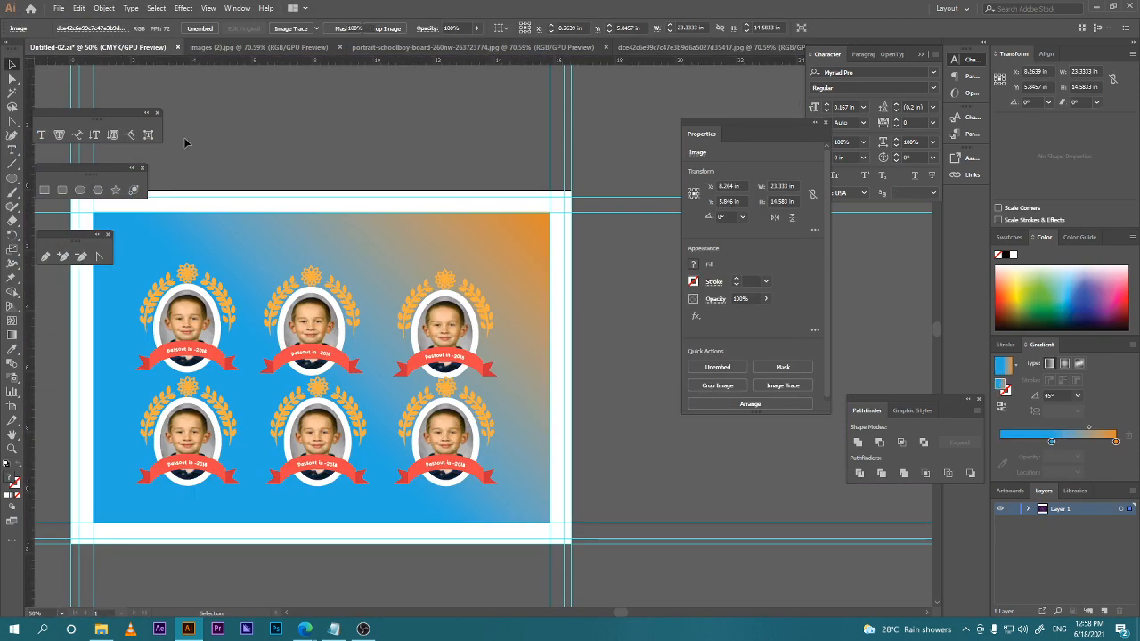
pyautogui.hotkey('ctrl', 'v')
pyautogui.moveTo(419, 322); pyautogui.dragTo(318, 375)
pyautogui.hotkey('ctrl', '-')
pyautogui.hotkey('ctrl', '-')
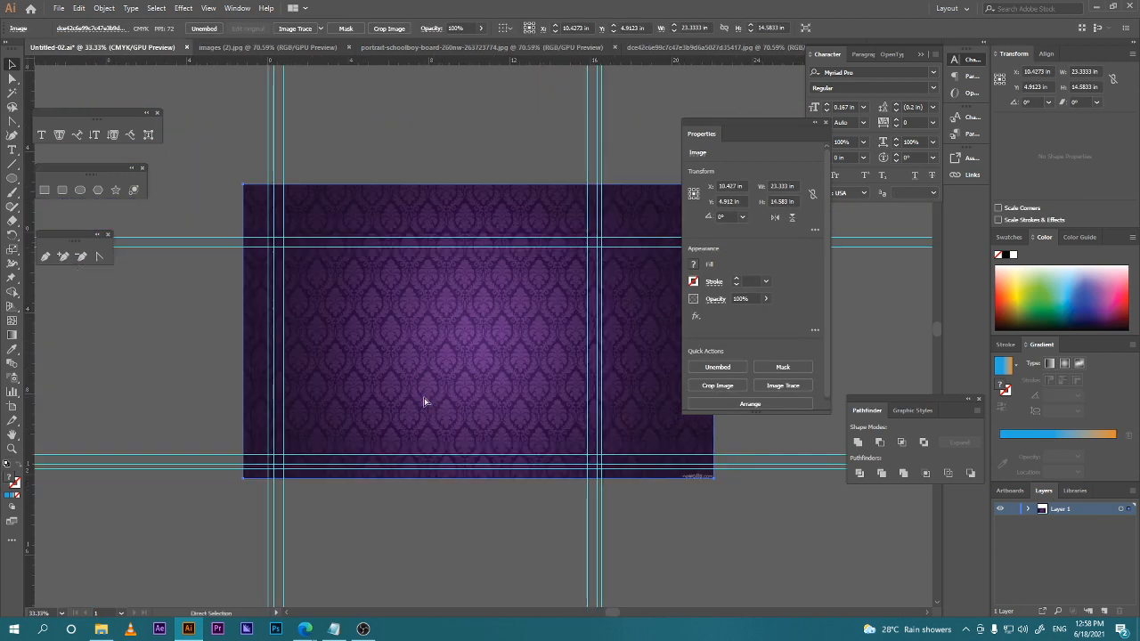
# Move the pasted purple pattern image downward and delete it from the badge layout.
pyautogui.moveTo(483, 325); pyautogui.dragTo(479, 499)
pyautogui.press('Delete')
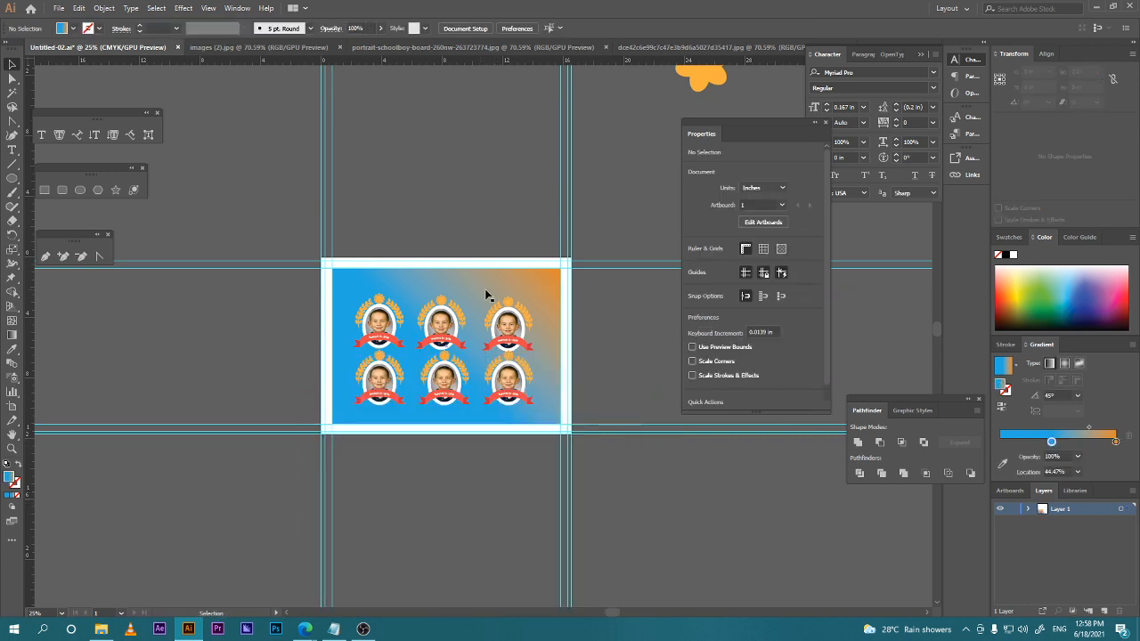
# Select the blue-to-orange gradient background behind the badges and copy it.
pyautogui.click(472, 292)
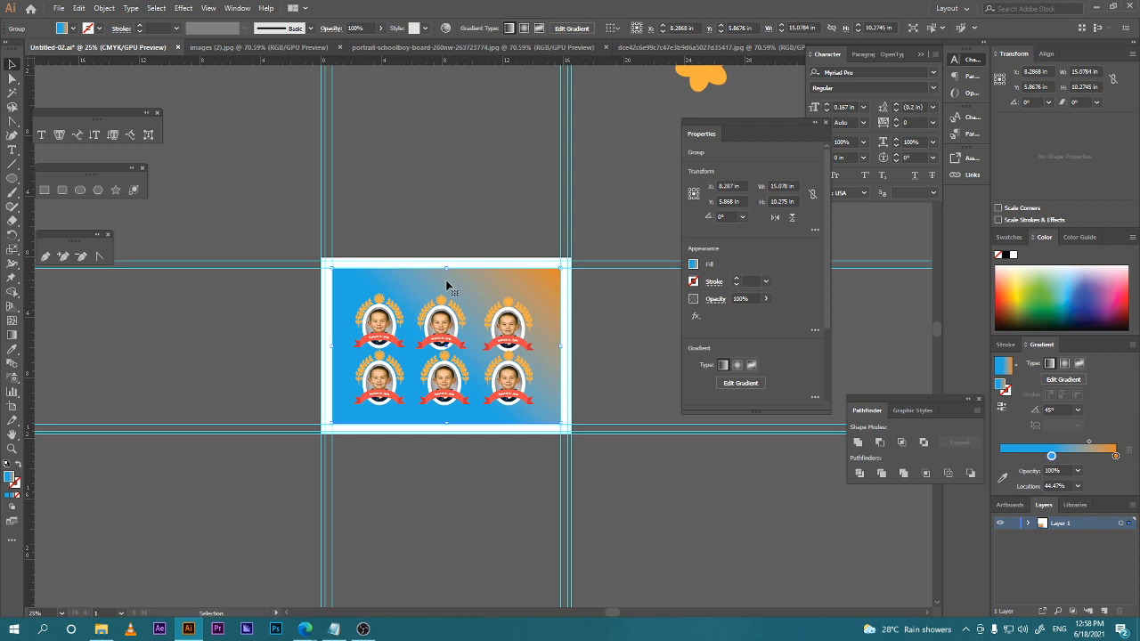
pyautogui.rightClick(447, 282)
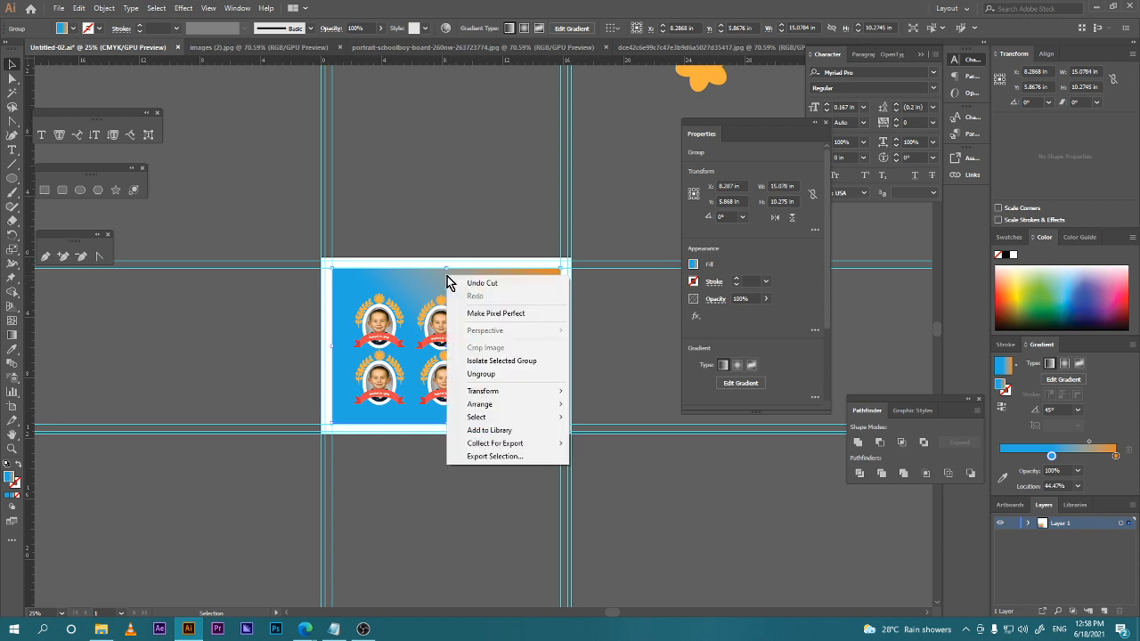
pyautogui.click(407, 281)
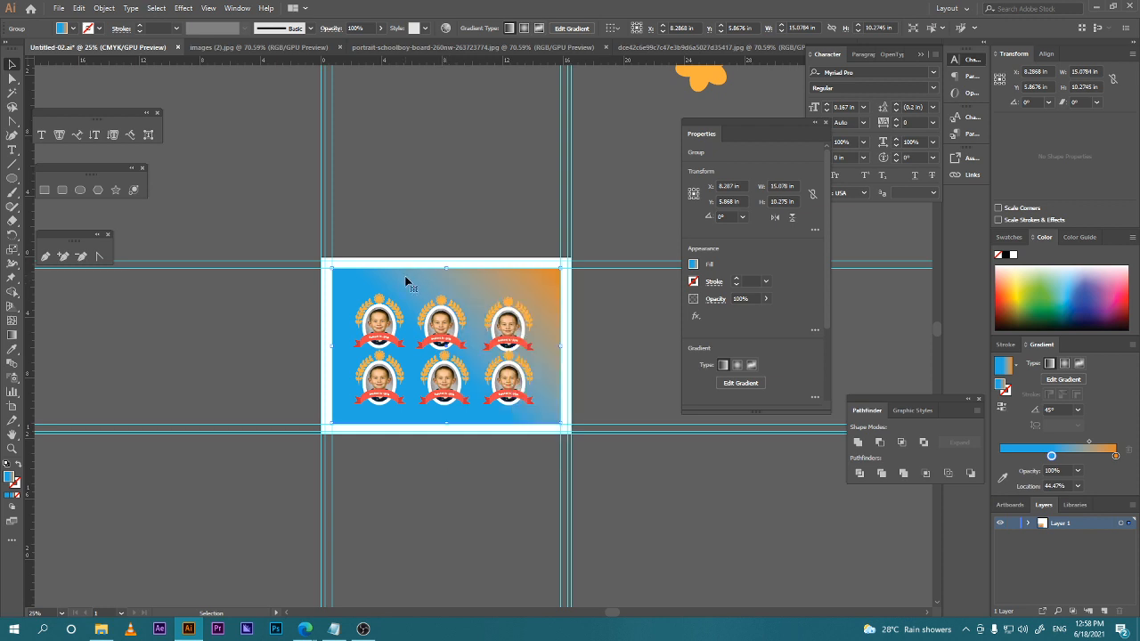
pyautogui.click(78, 8)
pyautogui.click(79, 8)
pyautogui.click(103, 8)
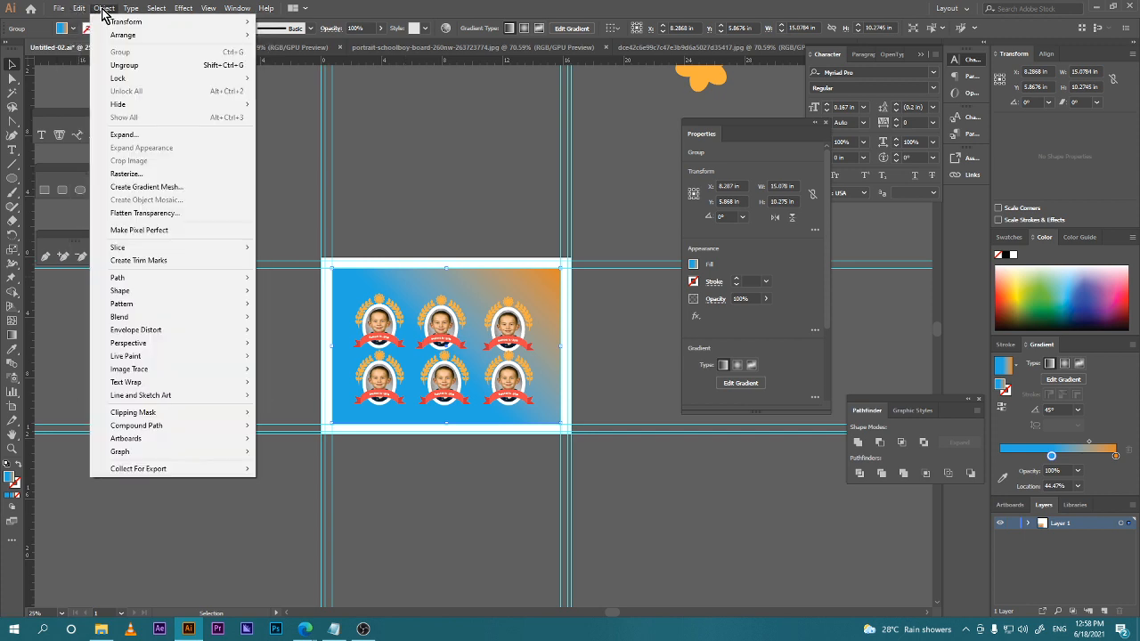
pyautogui.moveTo(84, 10)
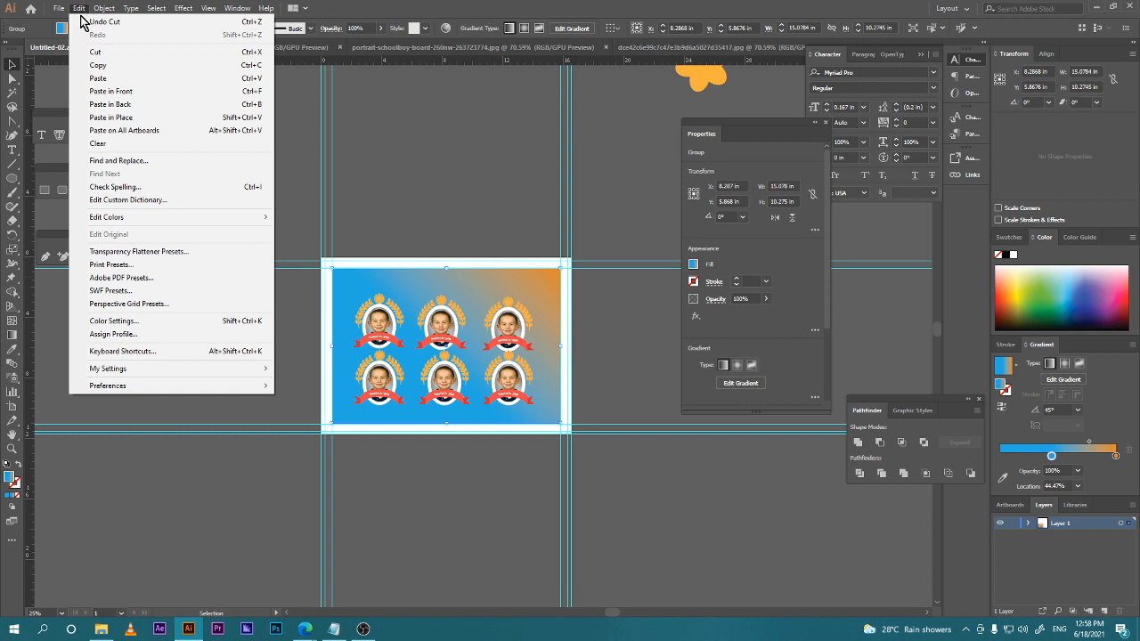
pyautogui.click(156, 68)
pyautogui.click(479, 265)
pyautogui.click(481, 278)
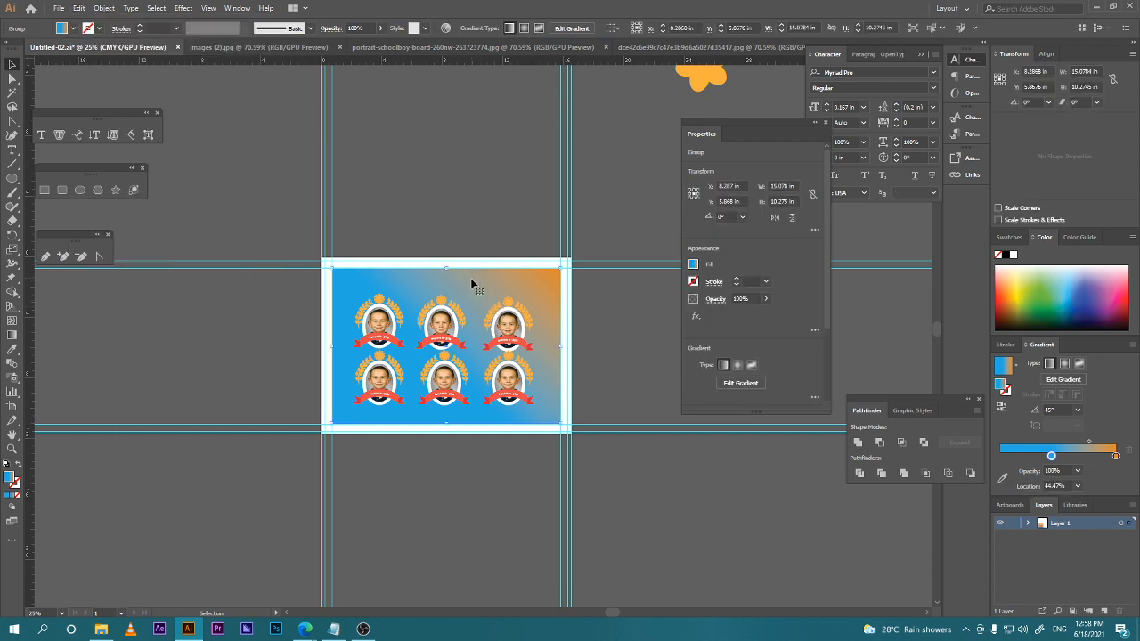
# Try a regular paste of the gradient background and undo it.
pyautogui.press('v')
pyautogui.moveTo(510, 314); pyautogui.dragTo(488, 242)
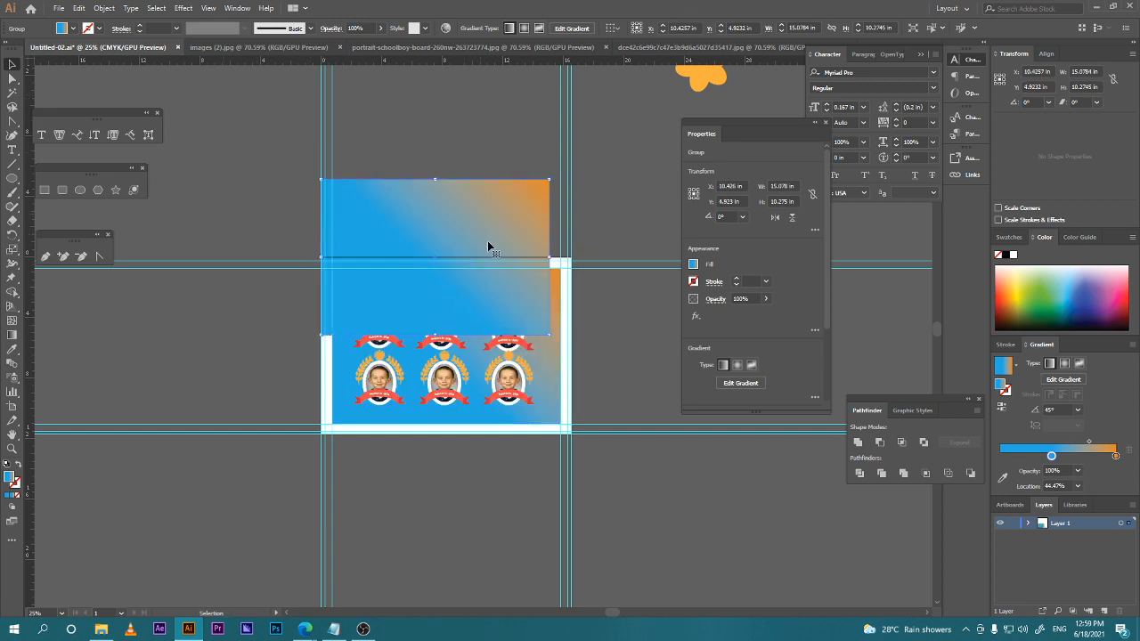
pyautogui.hotkey('ctrl', 'z')
pyautogui.click(431, 245)
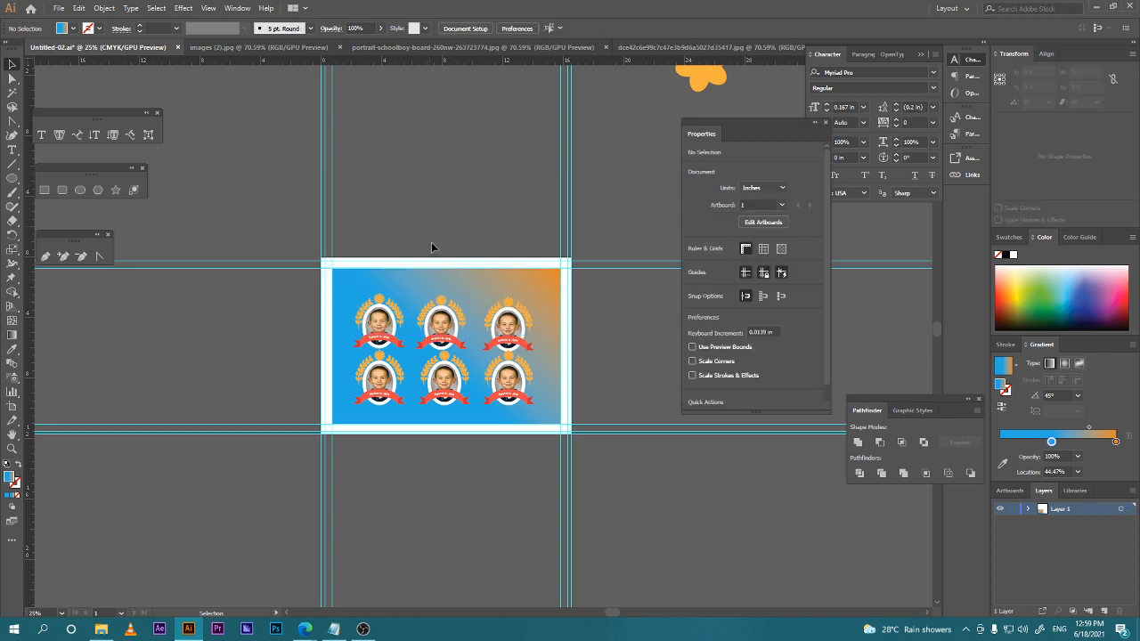
# Paste a copy of the gradient background in place, exactly over the original and on top of the badges.
pyautogui.press('ctrl')
pyautogui.press('ctrl')
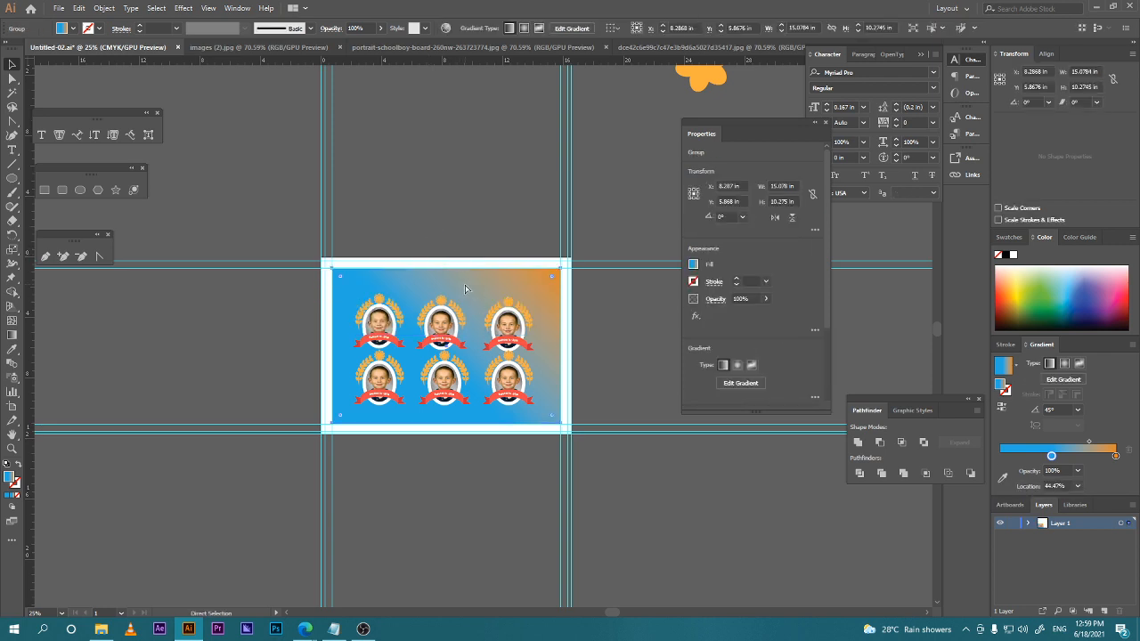
pyautogui.hotkey('ctrl', 'shift', ']')
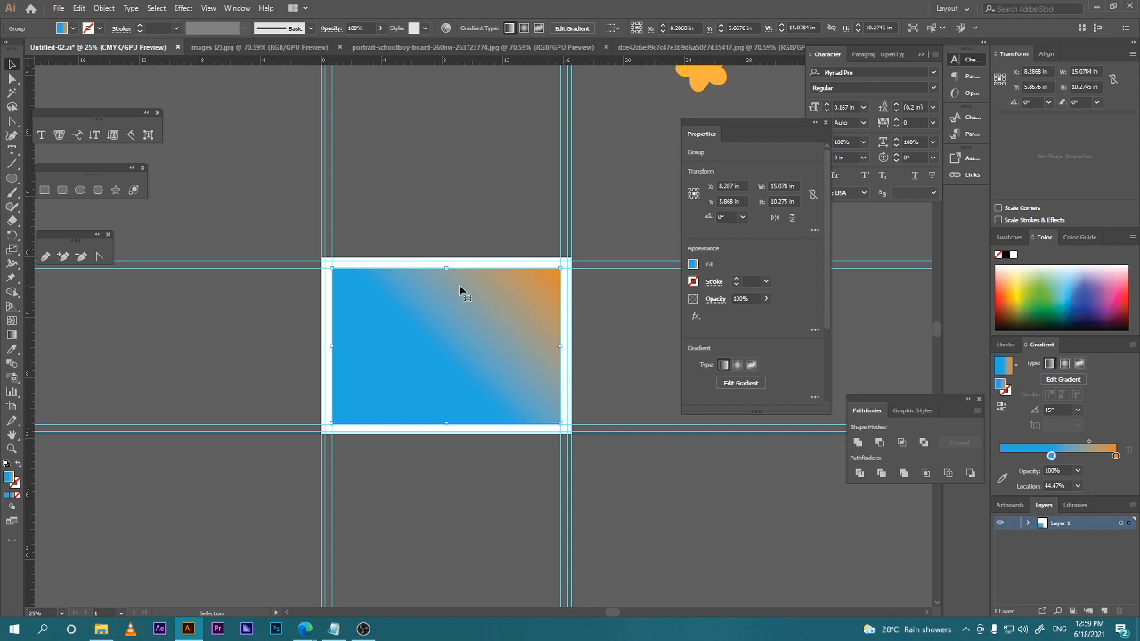
pyautogui.click(79, 8)
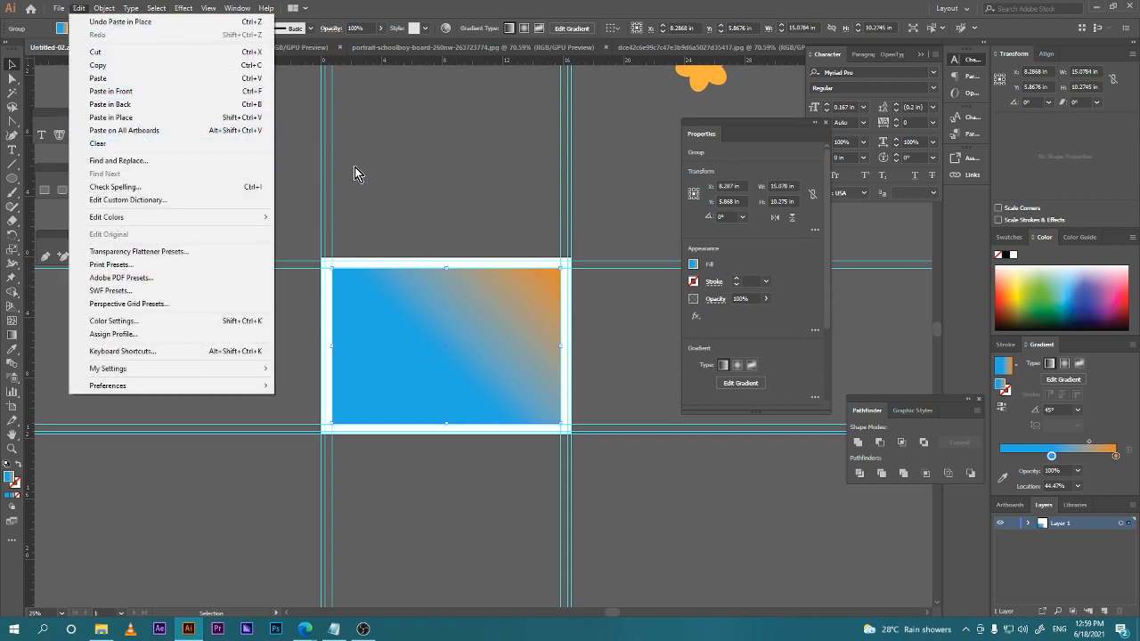
pyautogui.click(407, 166)
pyautogui.scroll(1, 483, 321)
pyautogui.scroll(1, 484, 323)
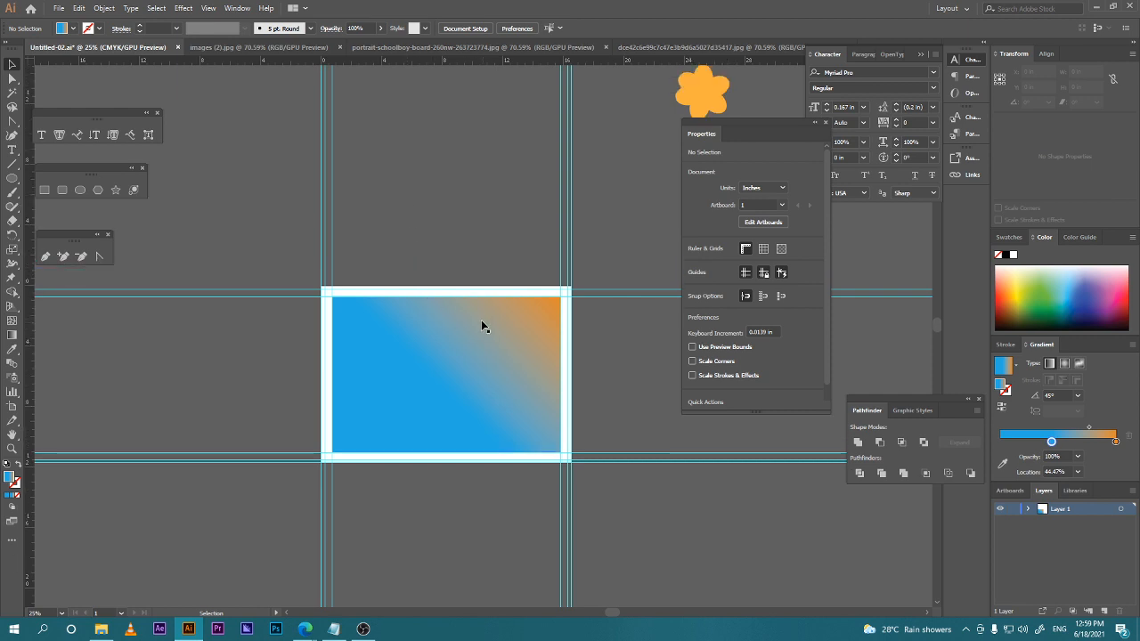
# Copy the purple damask pattern image from its own document and return to the Untitled-02 badge layout.
pyautogui.click(730, 46)
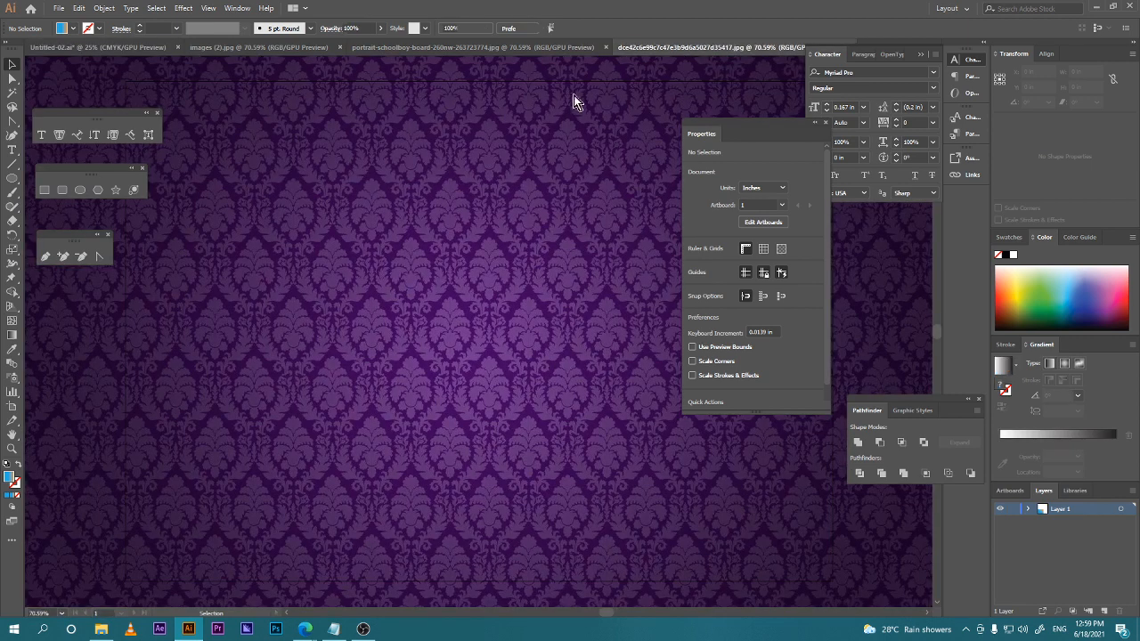
pyautogui.click(481, 258)
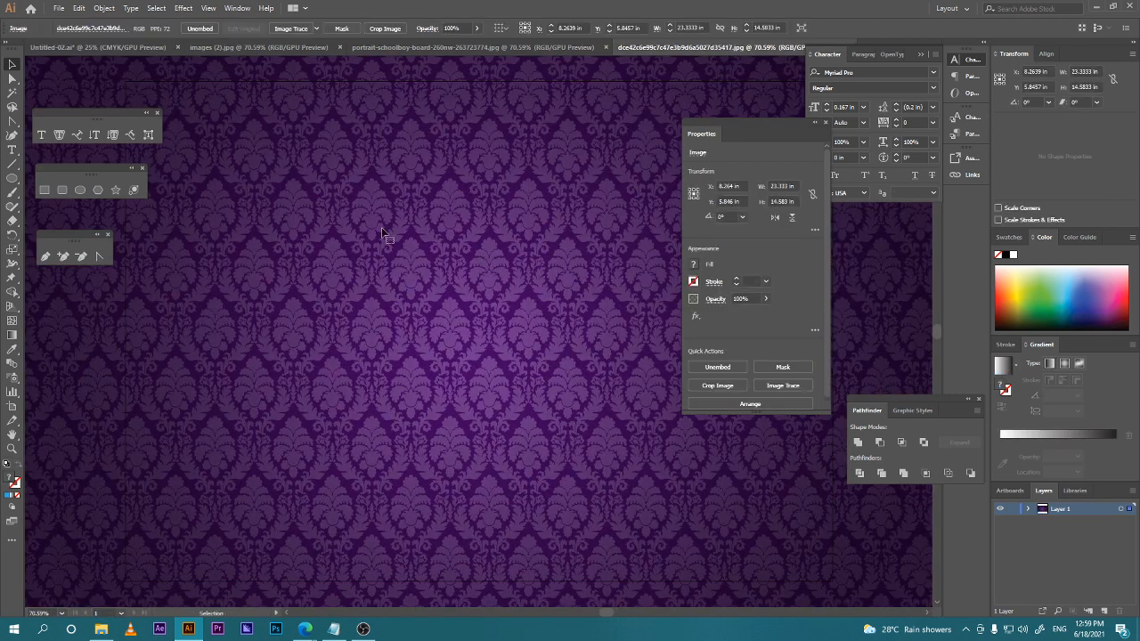
pyautogui.click(131, 47)
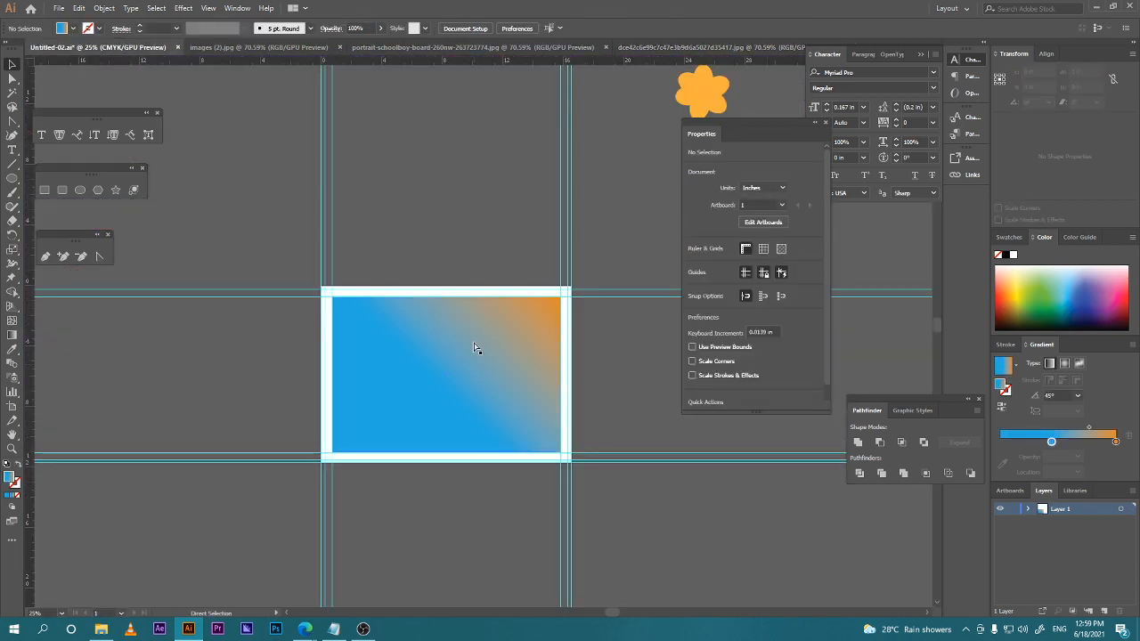
# Paste the purple pattern image freely over the artboard and remove it again.
pyautogui.hotkey('ctrl', 'v')
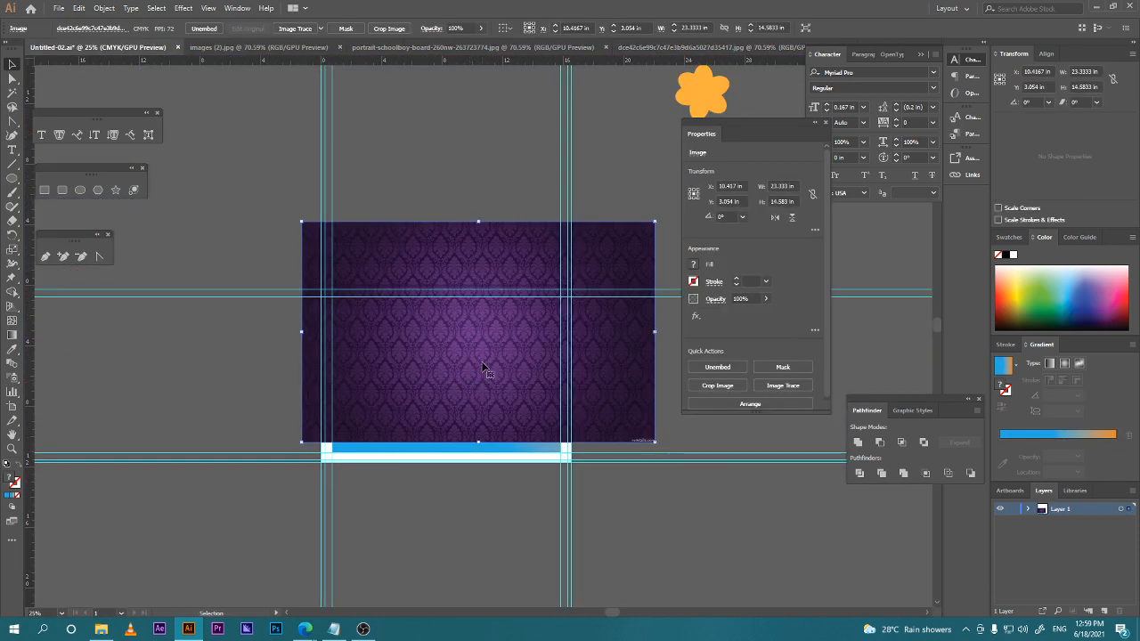
pyautogui.press('a')
pyautogui.press('Delete')
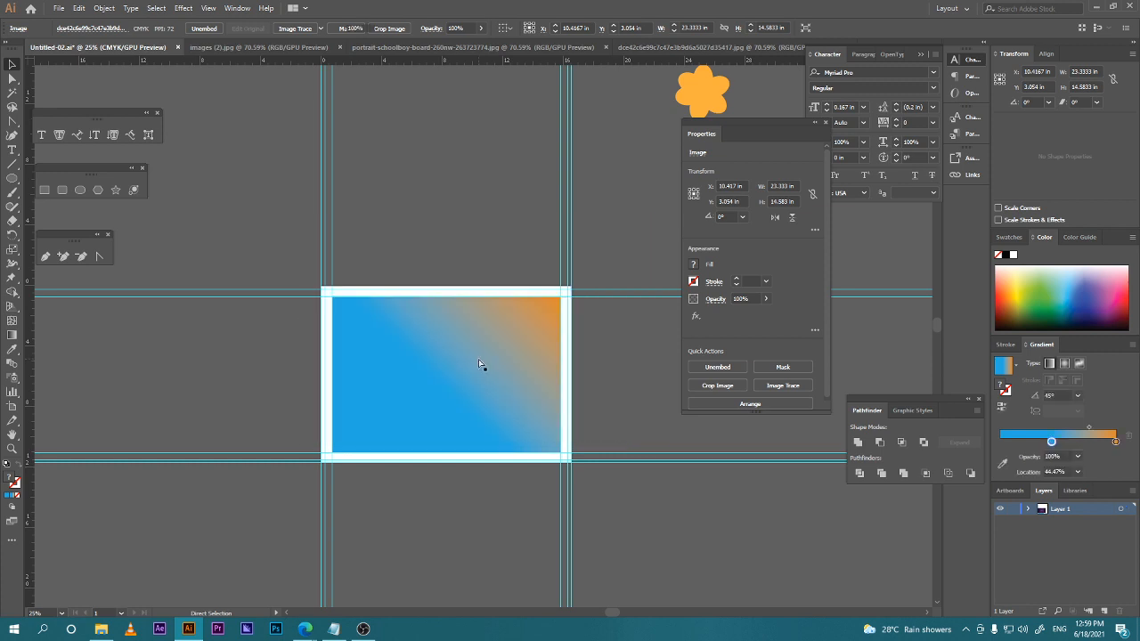
# Isolate the rectangle in the top gradient group, turn on Draw Inside, paste the purple pattern image into it and exit isolation mode.
pyautogui.click(437, 379)
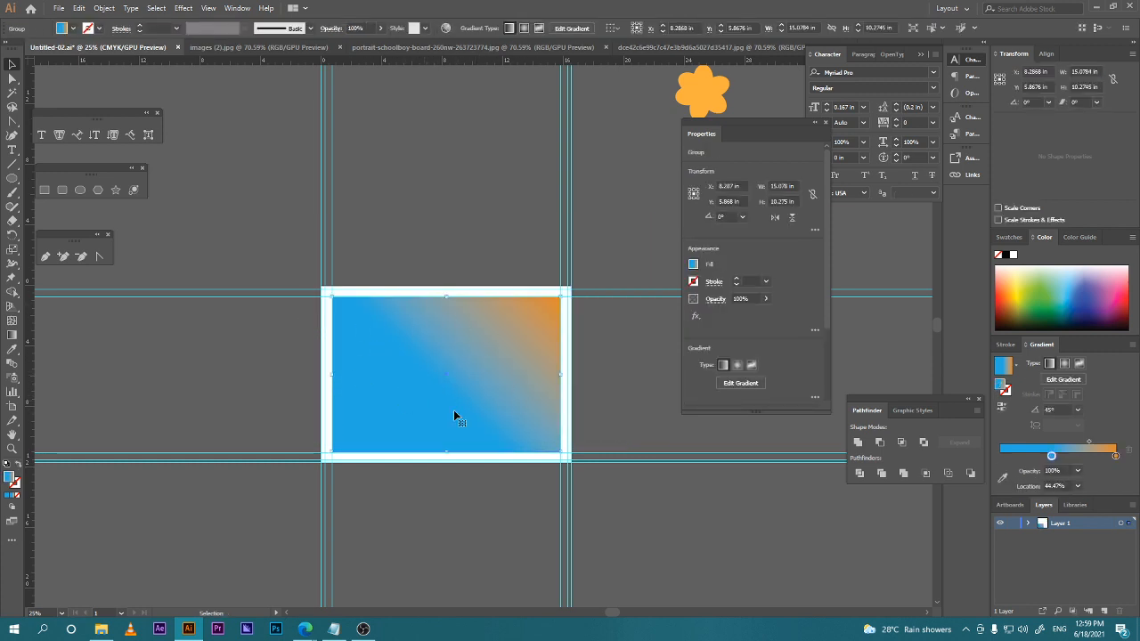
pyautogui.click(16, 509)
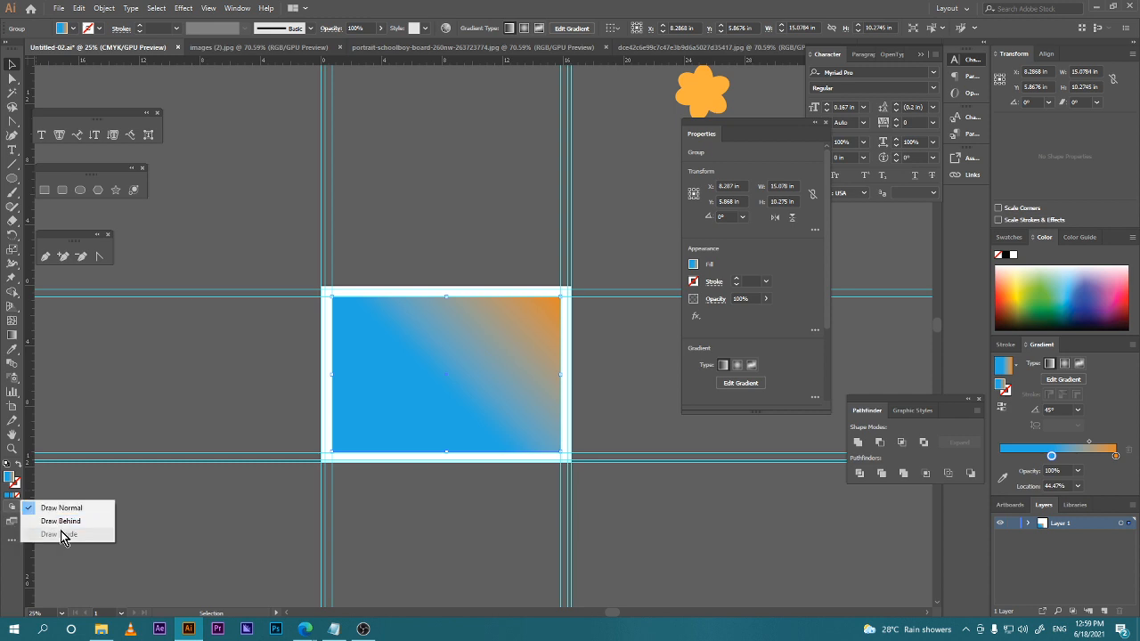
pyautogui.doubleClick(446, 374)
pyautogui.click(446, 374)
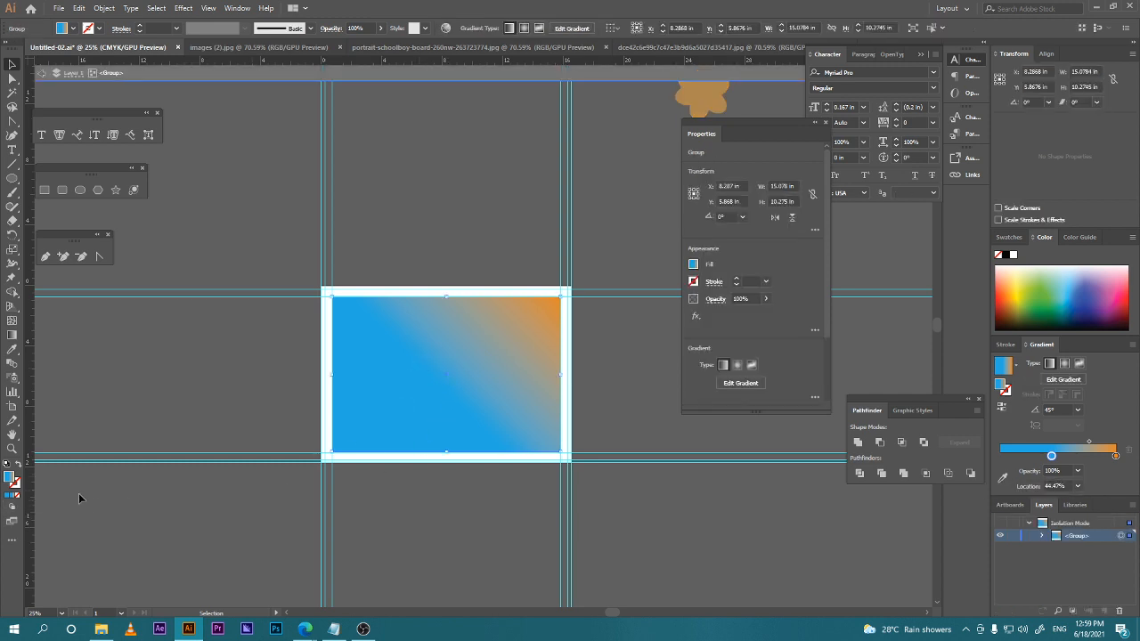
pyautogui.click(12, 508)
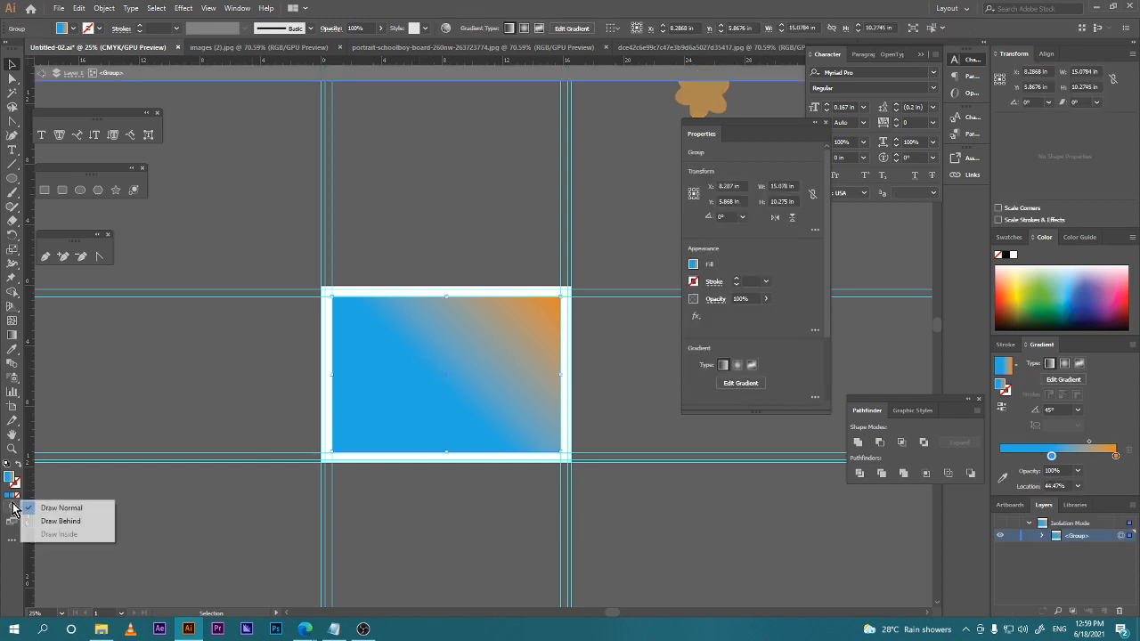
pyautogui.click(463, 368)
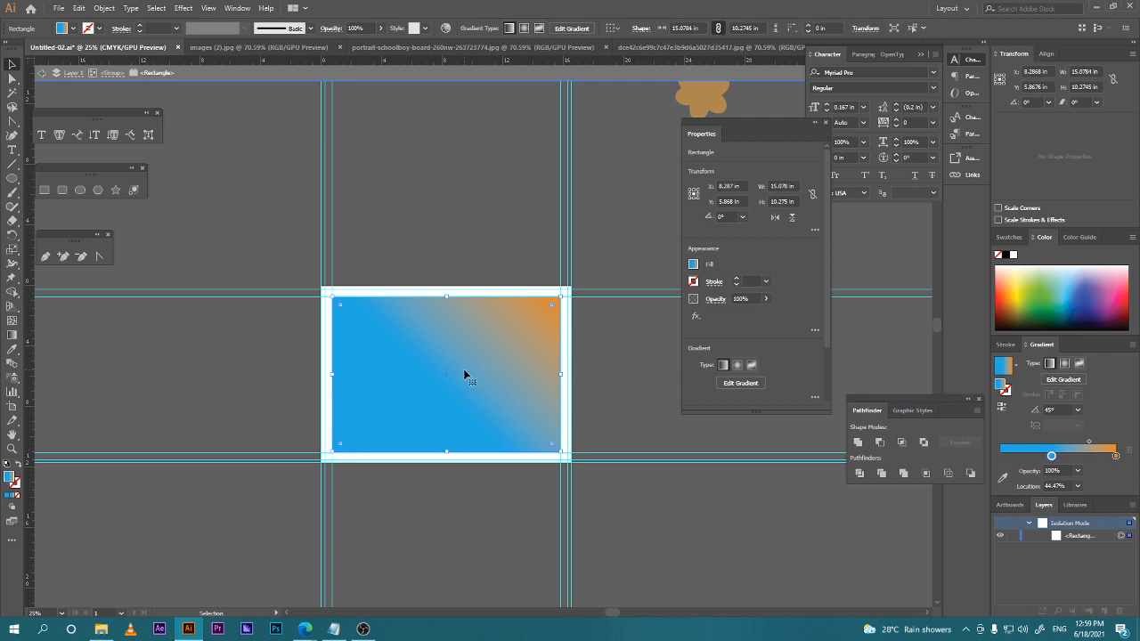
pyautogui.click(12, 507)
pyautogui.click(72, 535)
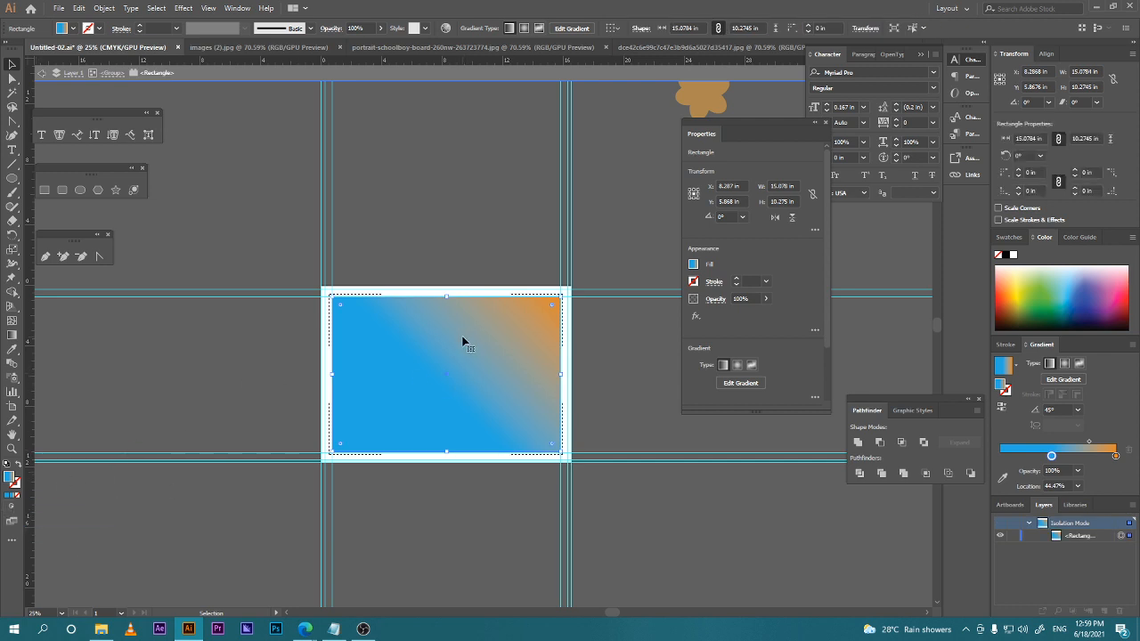
pyautogui.hotkey('ctrl', 'v')
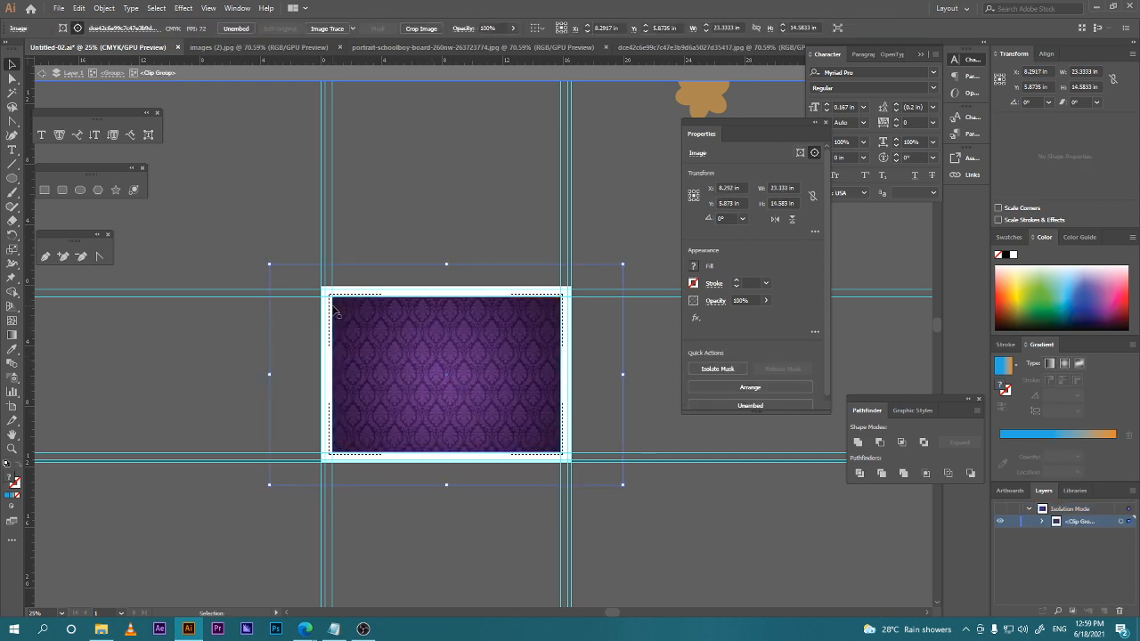
pyautogui.doubleClick(177, 342)
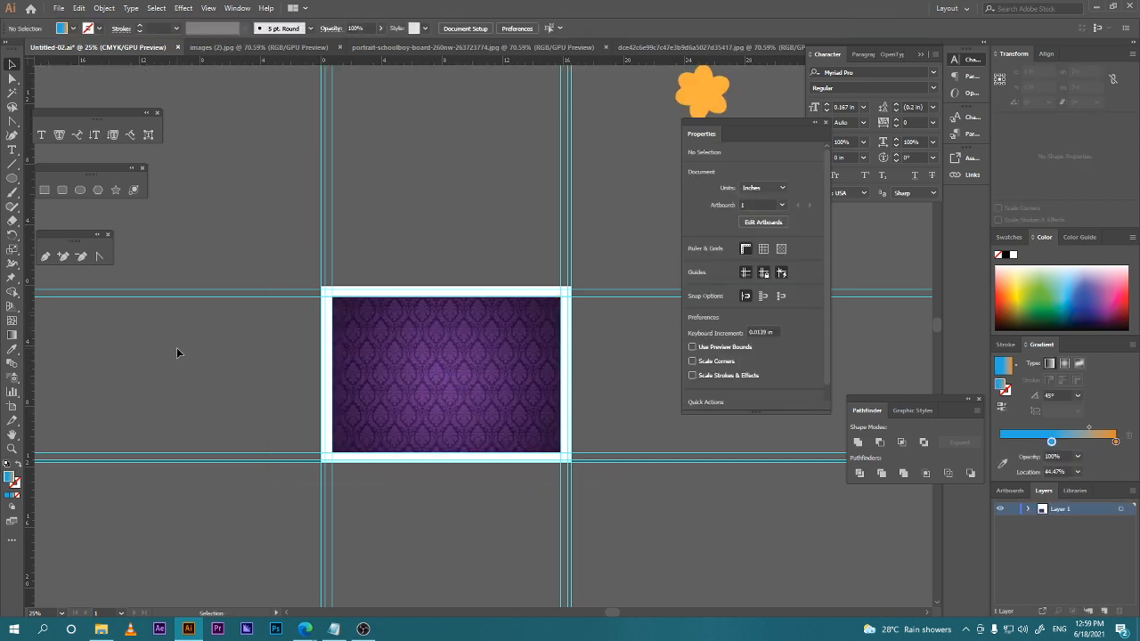
# Send the pattern-filled rectangle behind the six badges, keeping it in front of the original gradient background.
pyautogui.click(460, 367)
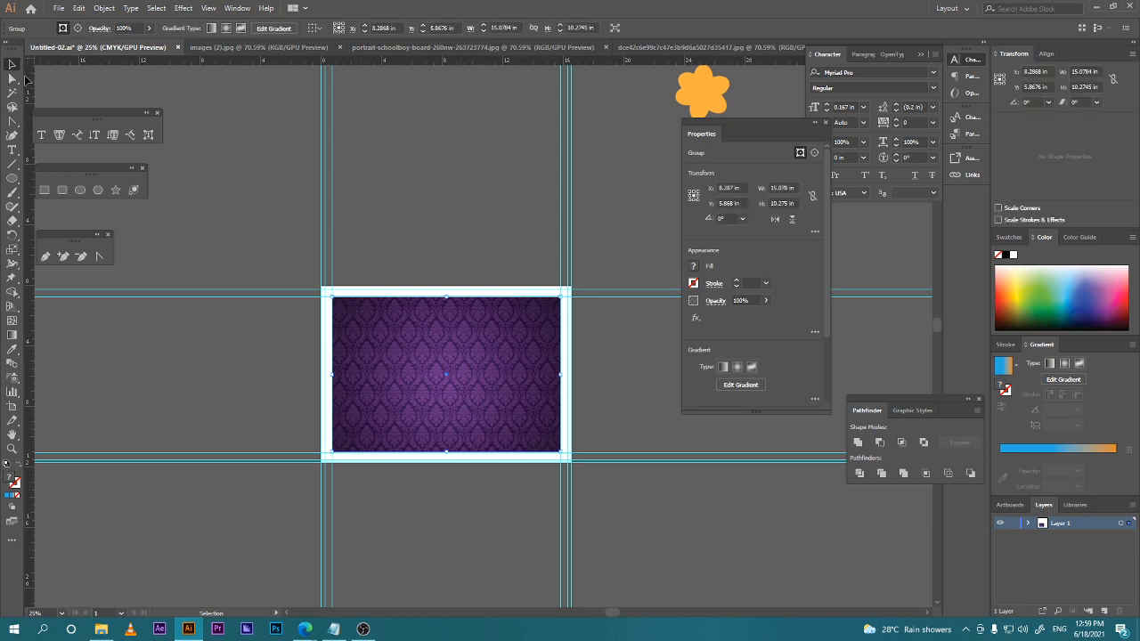
pyautogui.press('a')
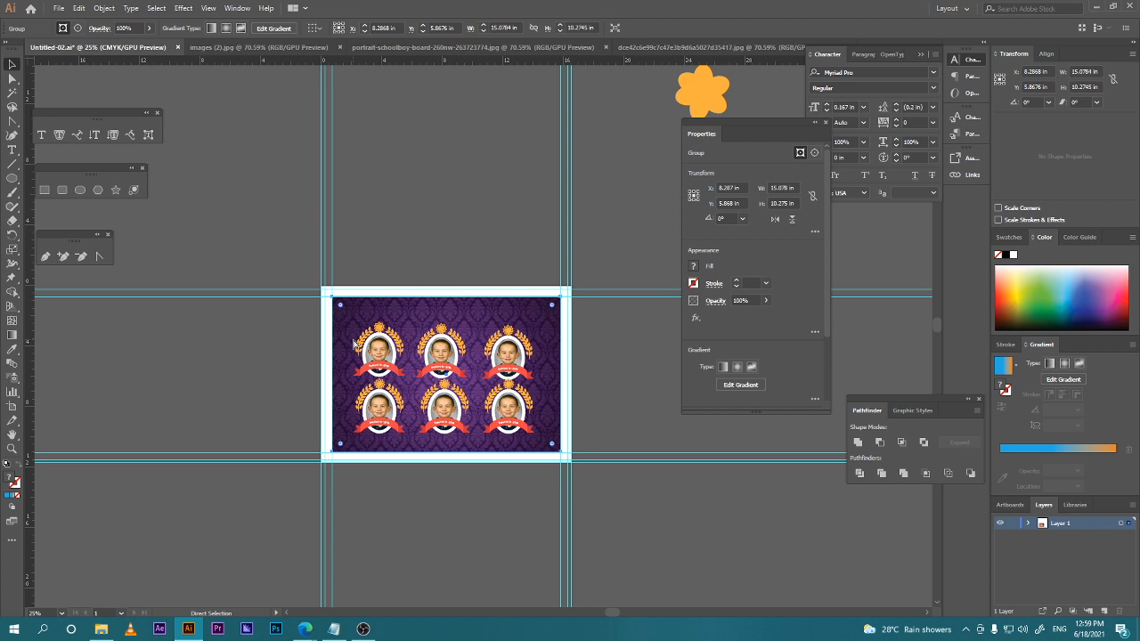
pyautogui.press('v')
pyautogui.hotkey('ctrl', '=')
pyautogui.hotkey('ctrl', '=')
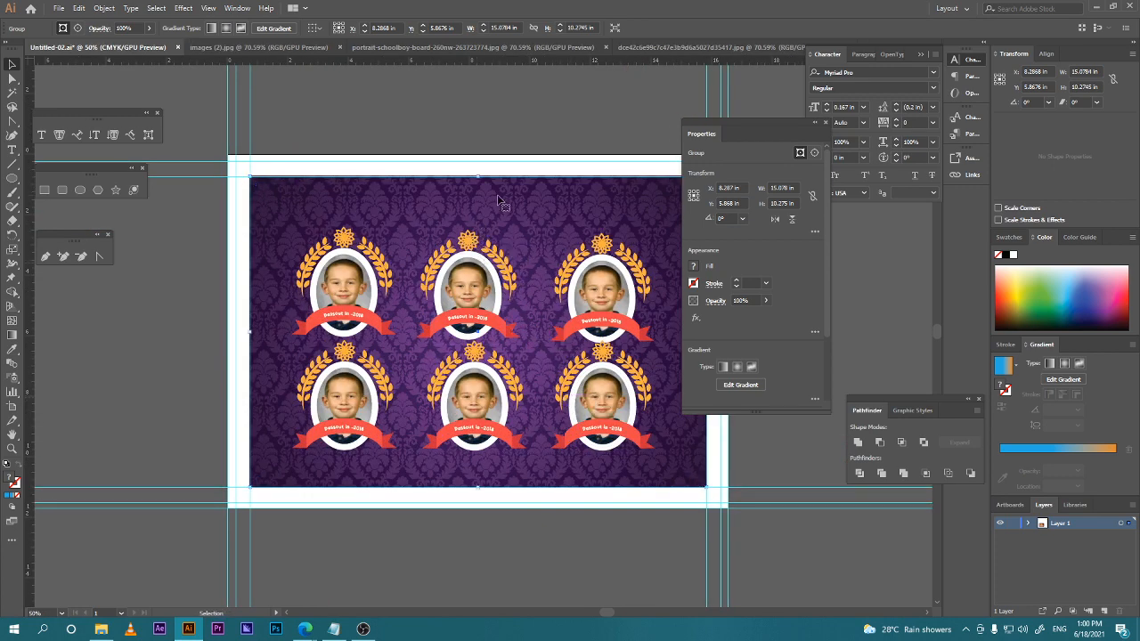
pyautogui.press('a')
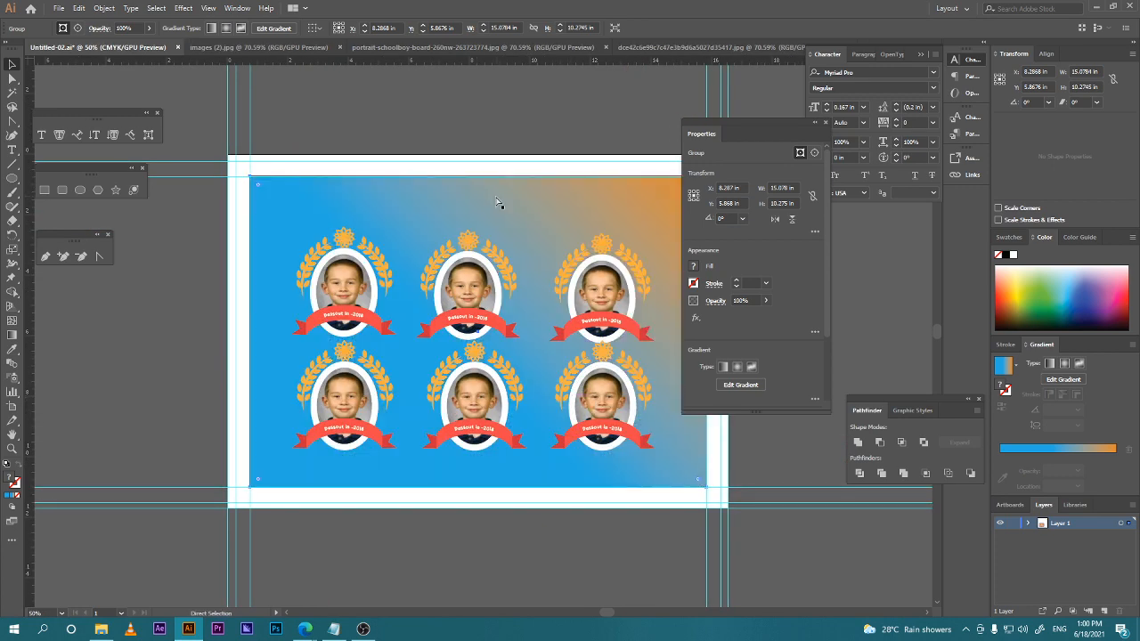
pyautogui.press('v')
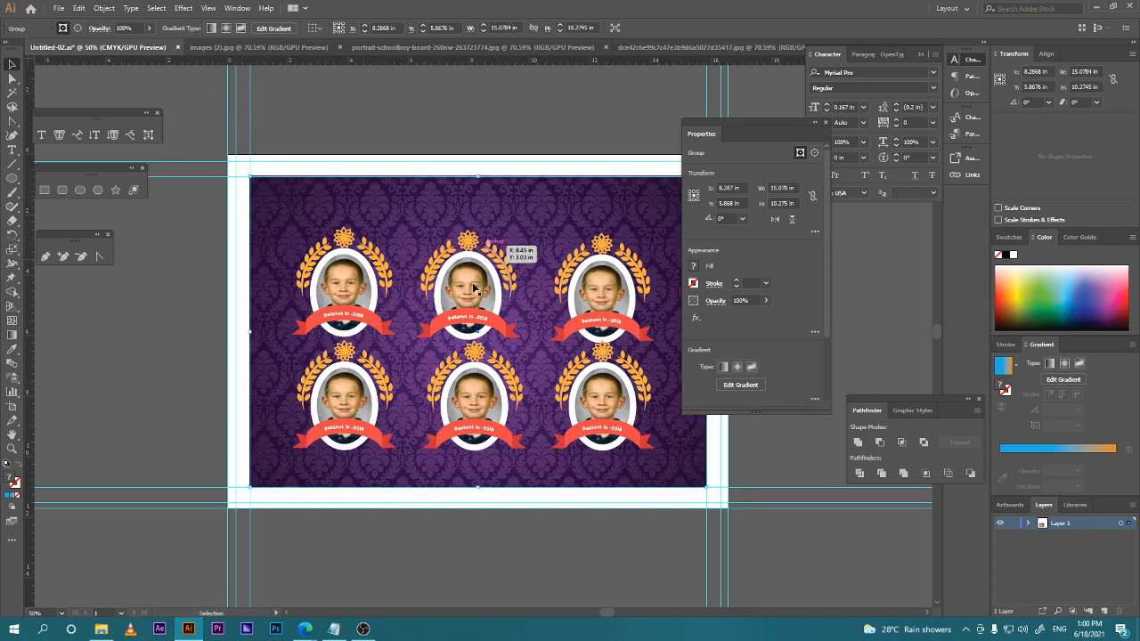
# Switch to the Google Meet tab in the browser to check the meeting chat, and return to Illustrator.
pyautogui.moveTo(321, 631)
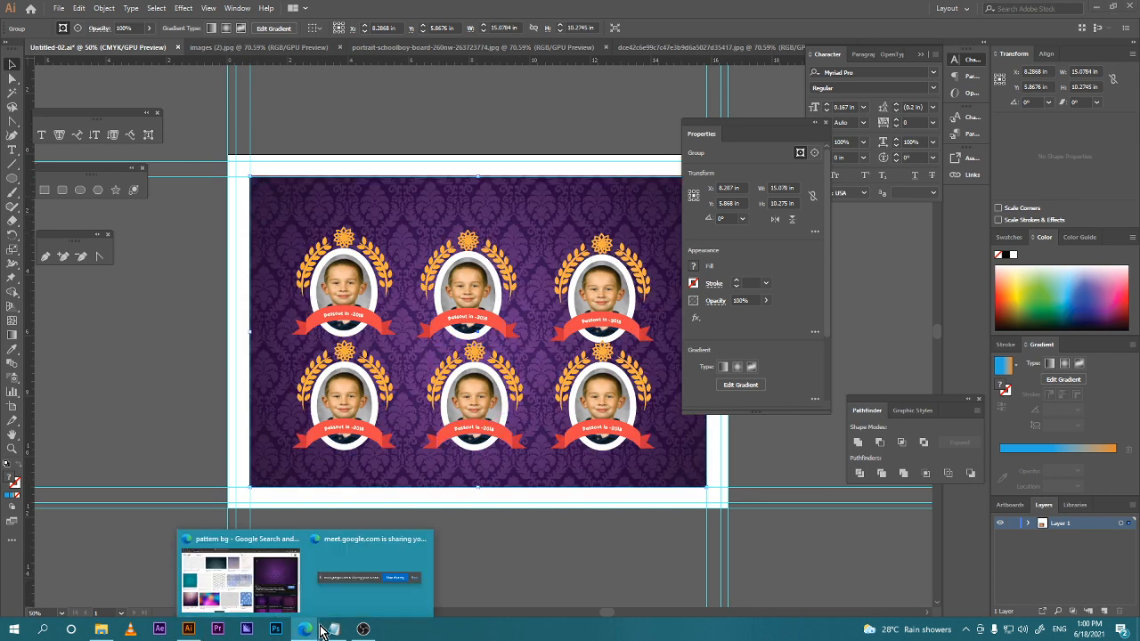
pyautogui.click(339, 599)
pyautogui.click(444, 9)
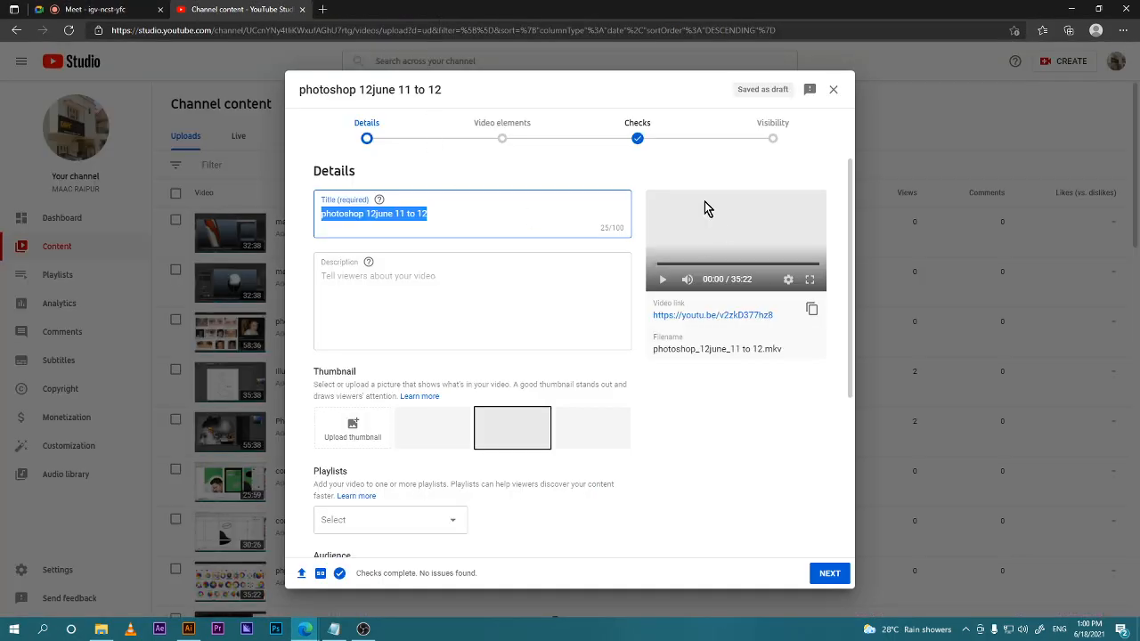
pyautogui.click(120, 8)
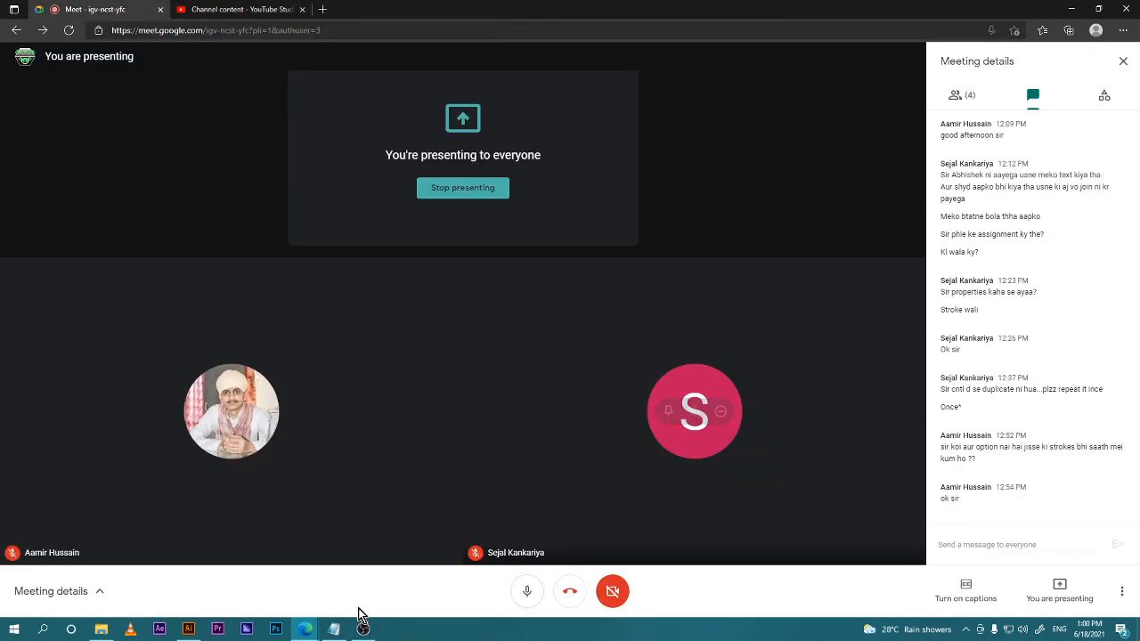
pyautogui.click(188, 629)
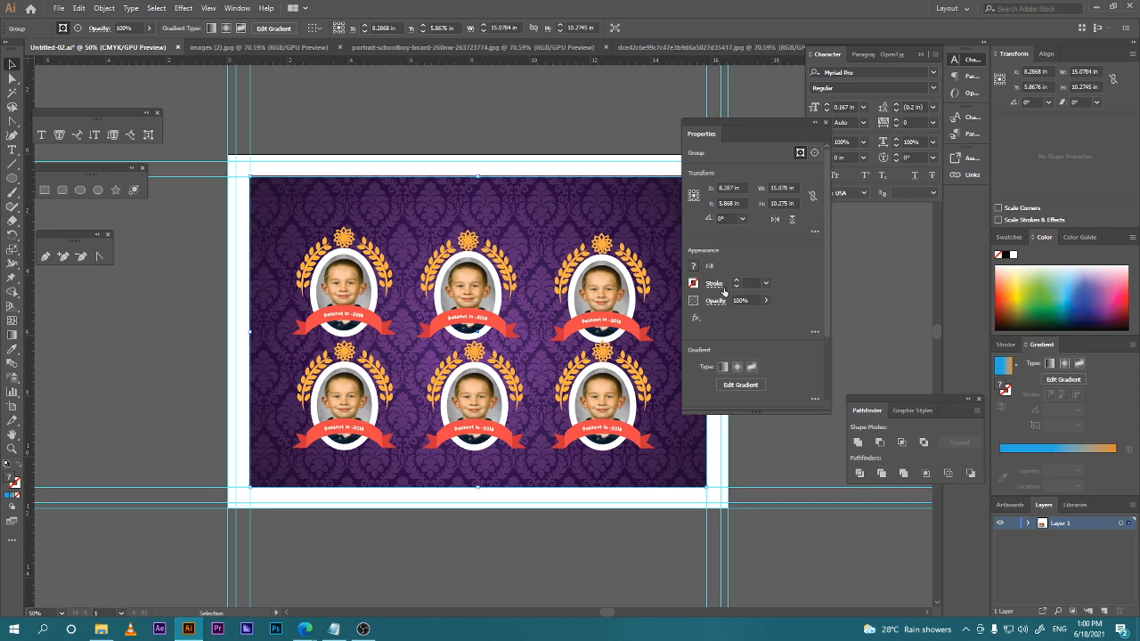
# Show the Transparency settings and set the blend mode of the selected pattern-filled group to Multiply.
pyautogui.click(239, 9)
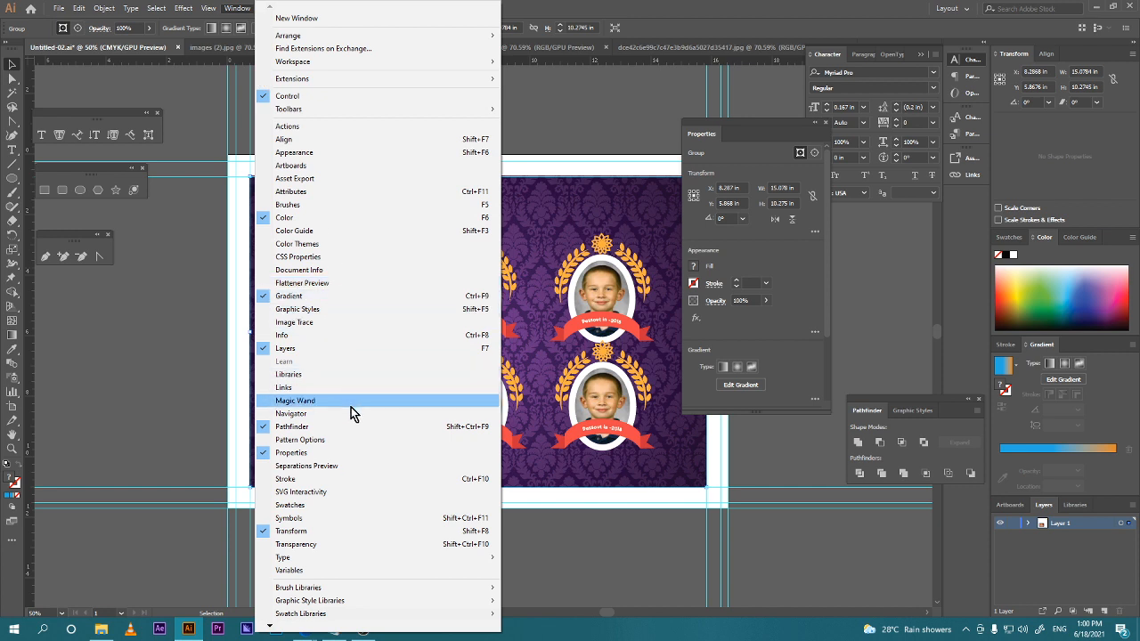
pyautogui.click(378, 553)
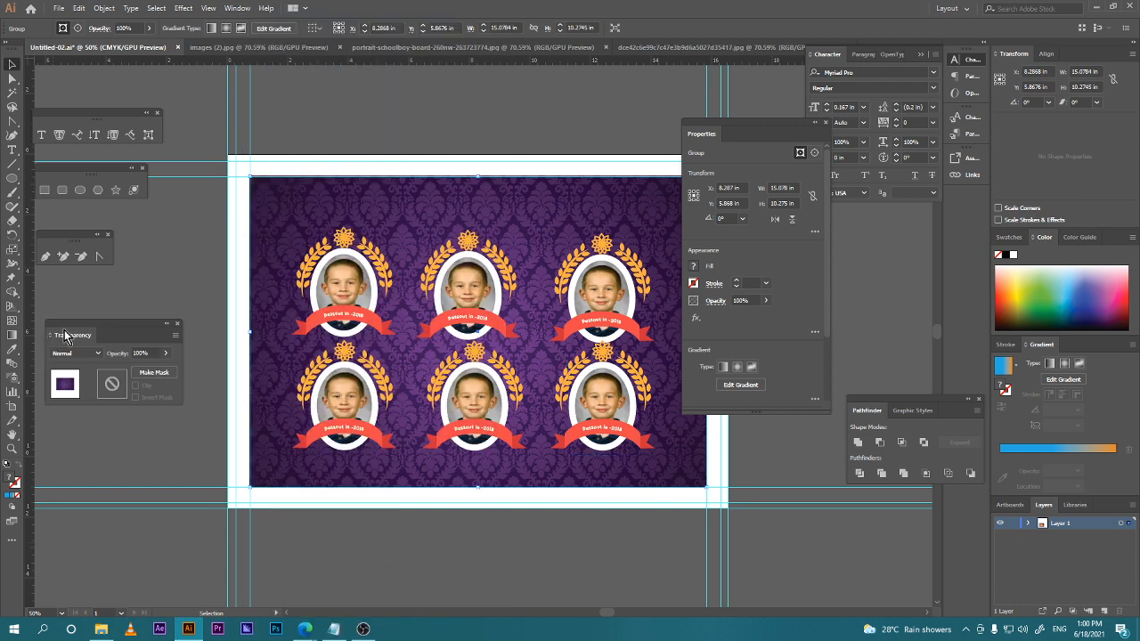
pyautogui.moveTo(64, 330); pyautogui.dragTo(121, 328)
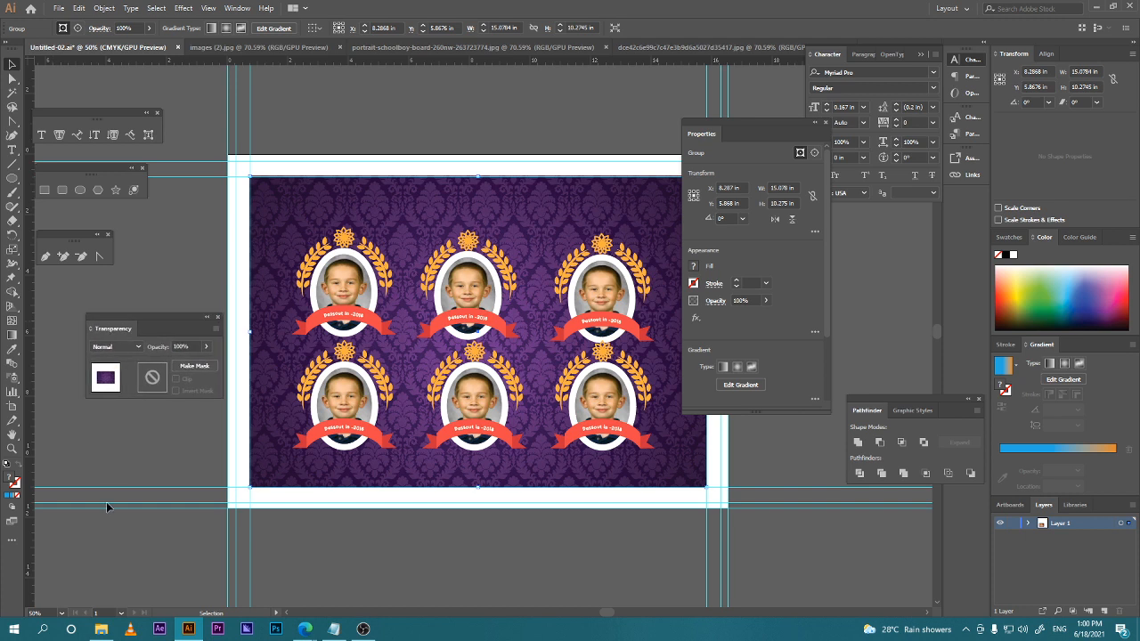
pyautogui.click(123, 349)
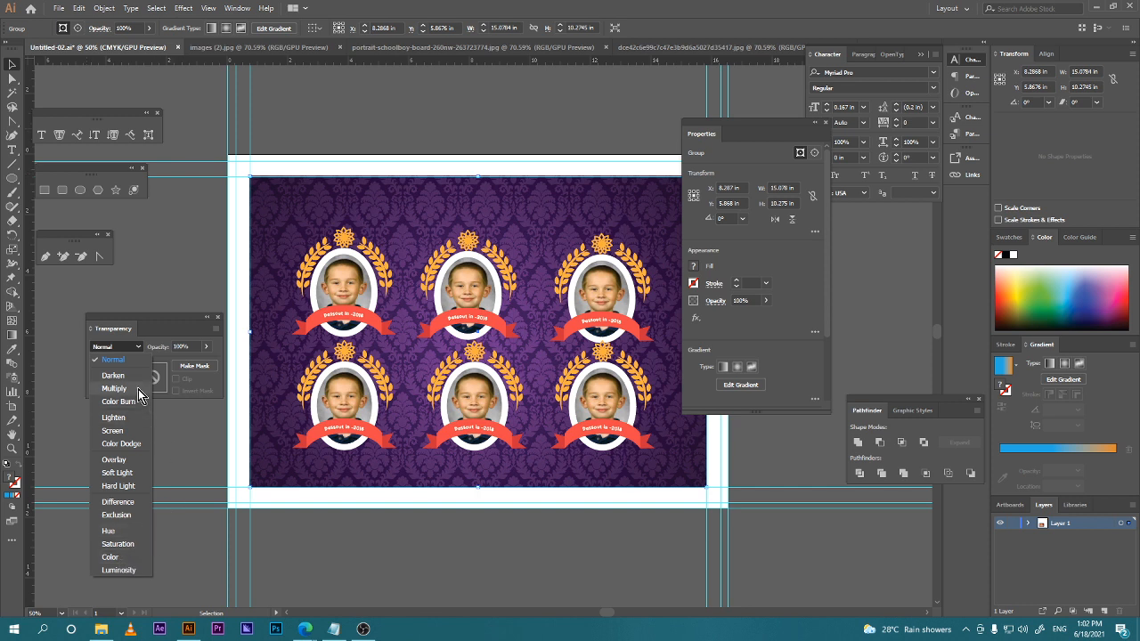
pyautogui.click(114, 389)
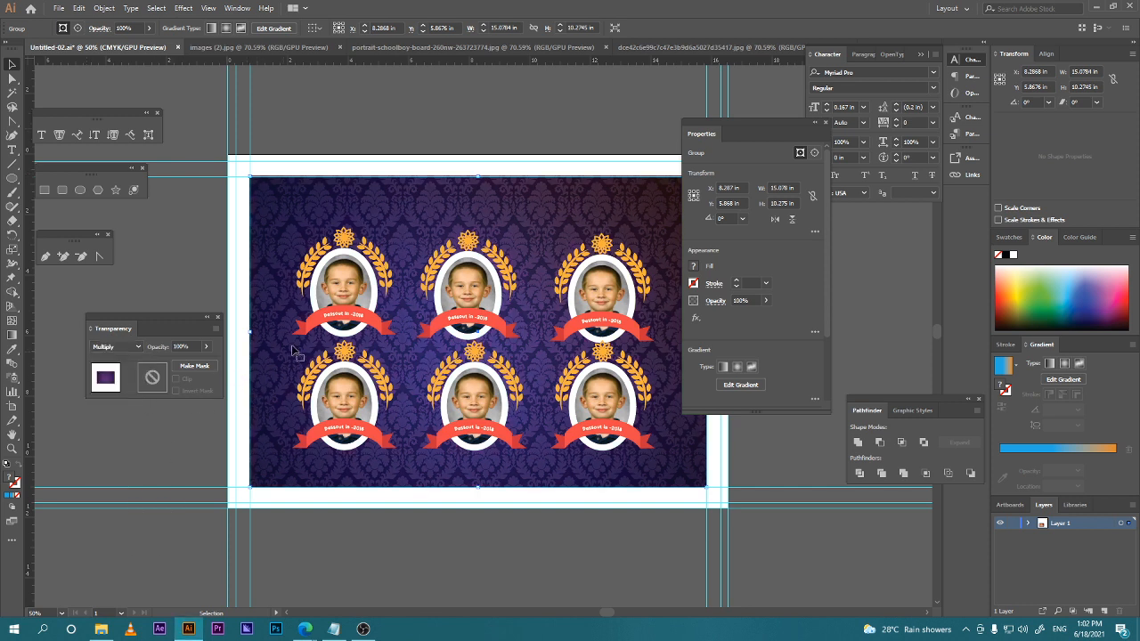
# Move the Properties panel clear of the artwork and try the pattern-filled group at 47% and 83% opacity.
pyautogui.moveTo(747, 131); pyautogui.dragTo(862, 149)
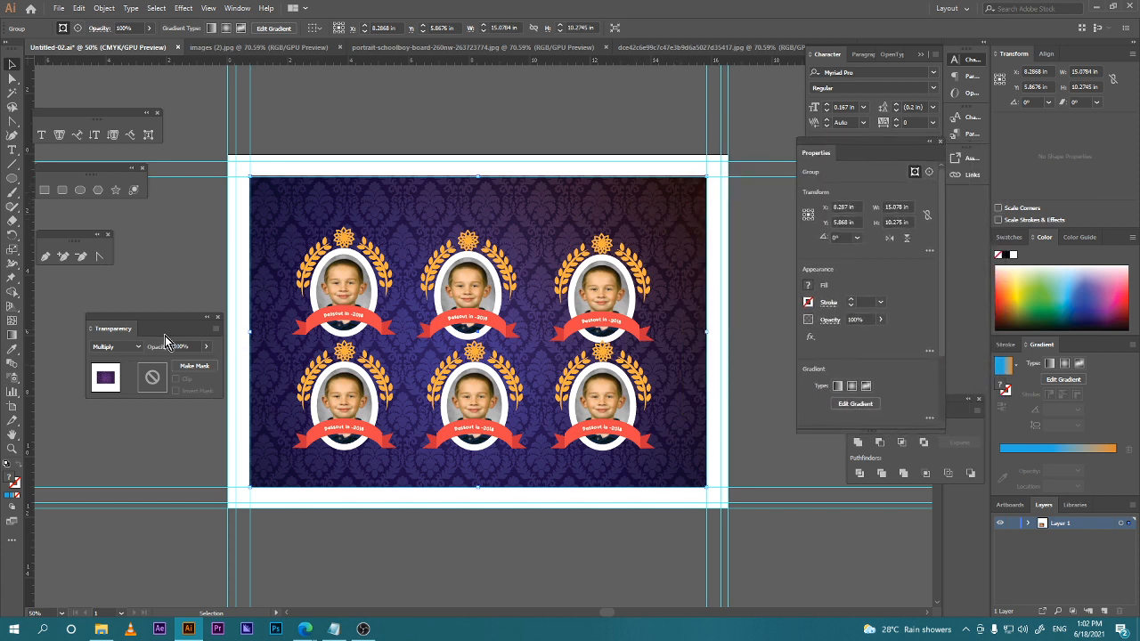
pyautogui.click(206, 347)
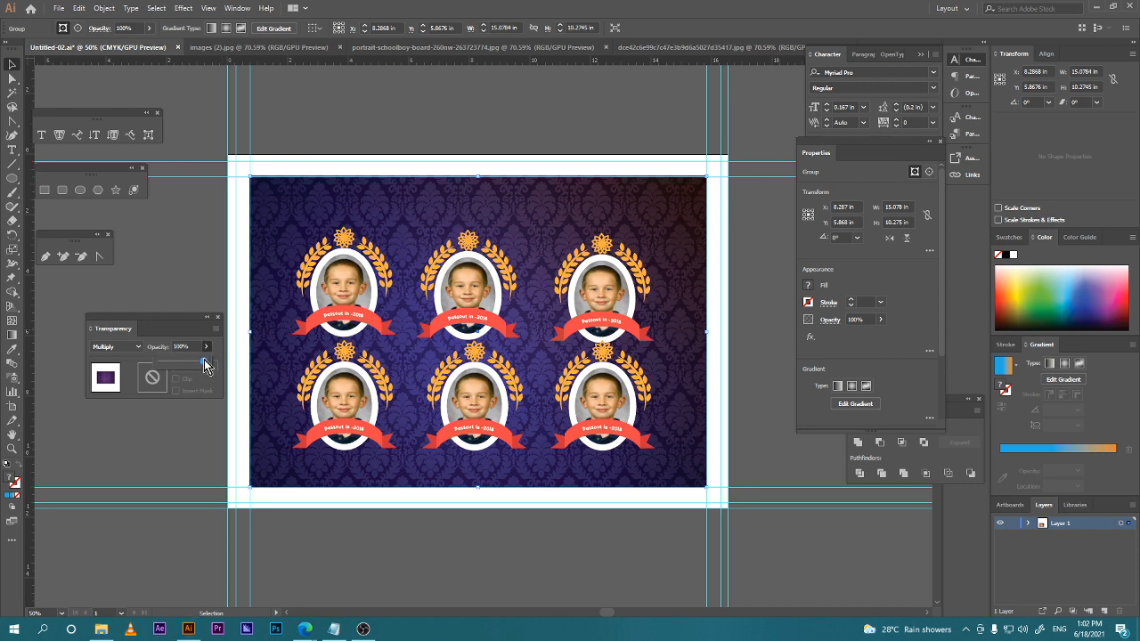
pyautogui.moveTo(205, 364); pyautogui.dragTo(180, 364)
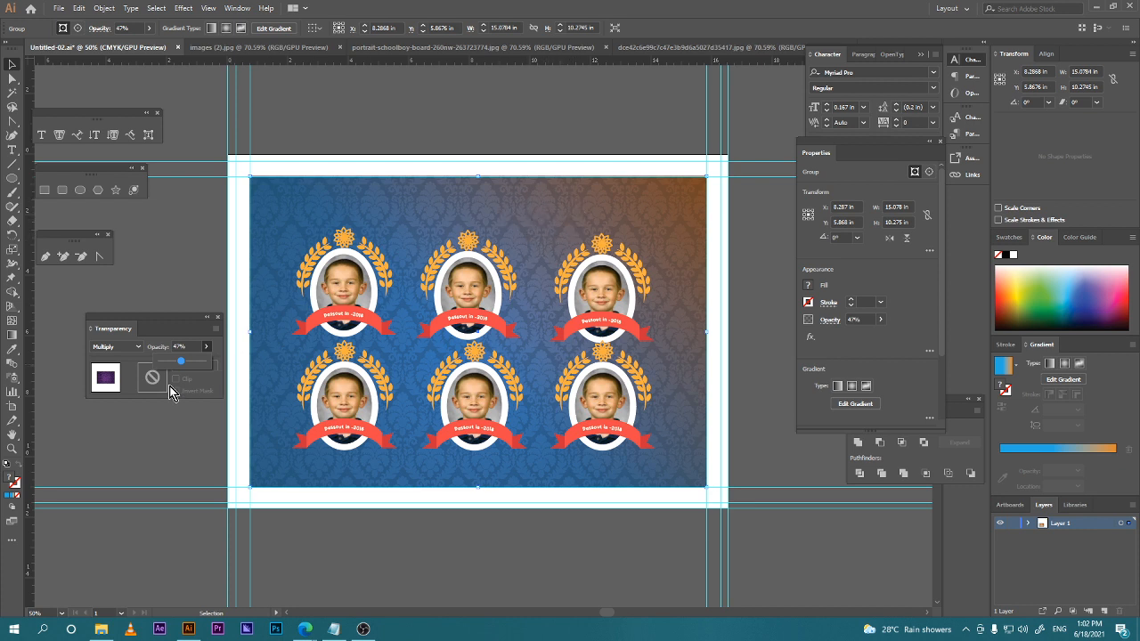
pyautogui.moveTo(182, 366); pyautogui.dragTo(197, 368)
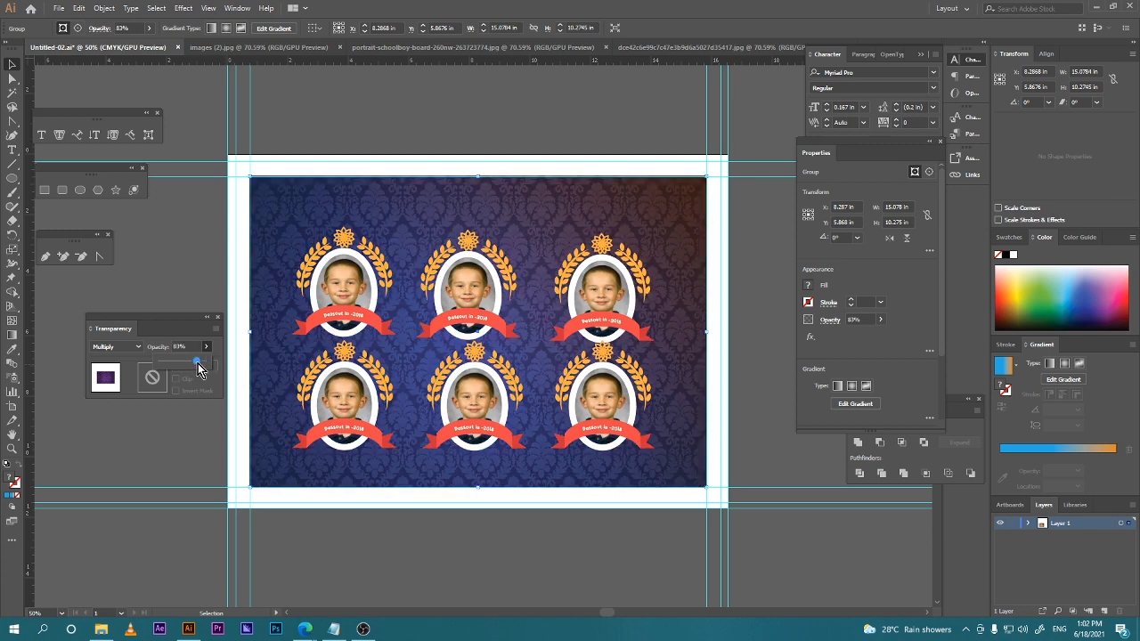
# Set the pattern-filled group's blend mode to Darken and its opacity to 100%, and collapse the Transparency settings.
pyautogui.click(121, 347)
pyautogui.click(113, 375)
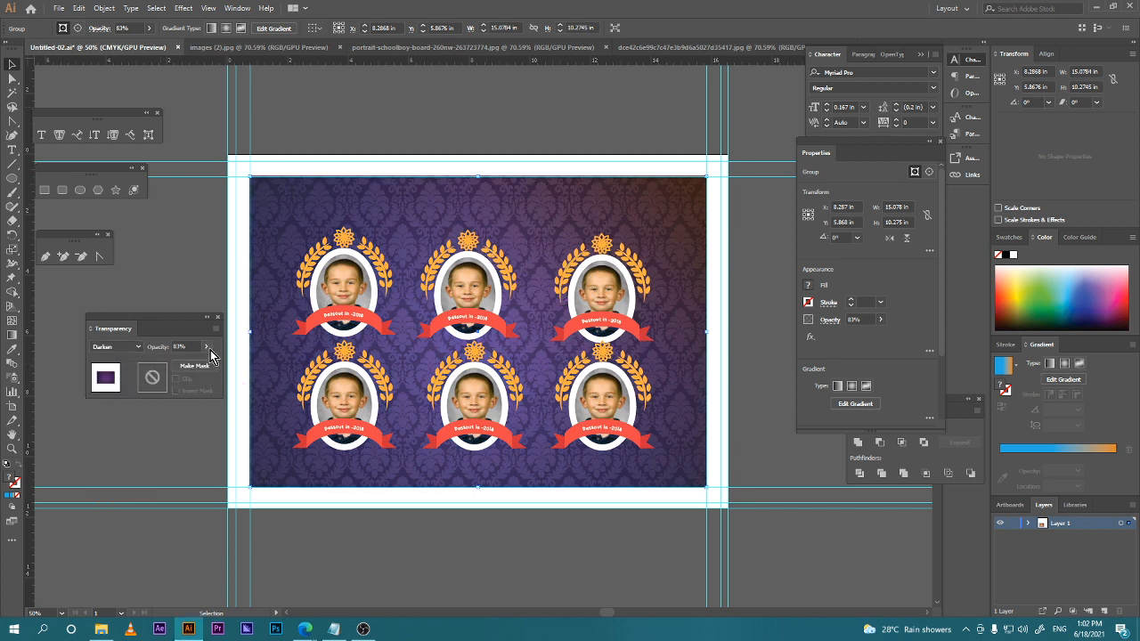
pyautogui.click(206, 347)
pyautogui.moveTo(195, 361); pyautogui.dragTo(207, 361)
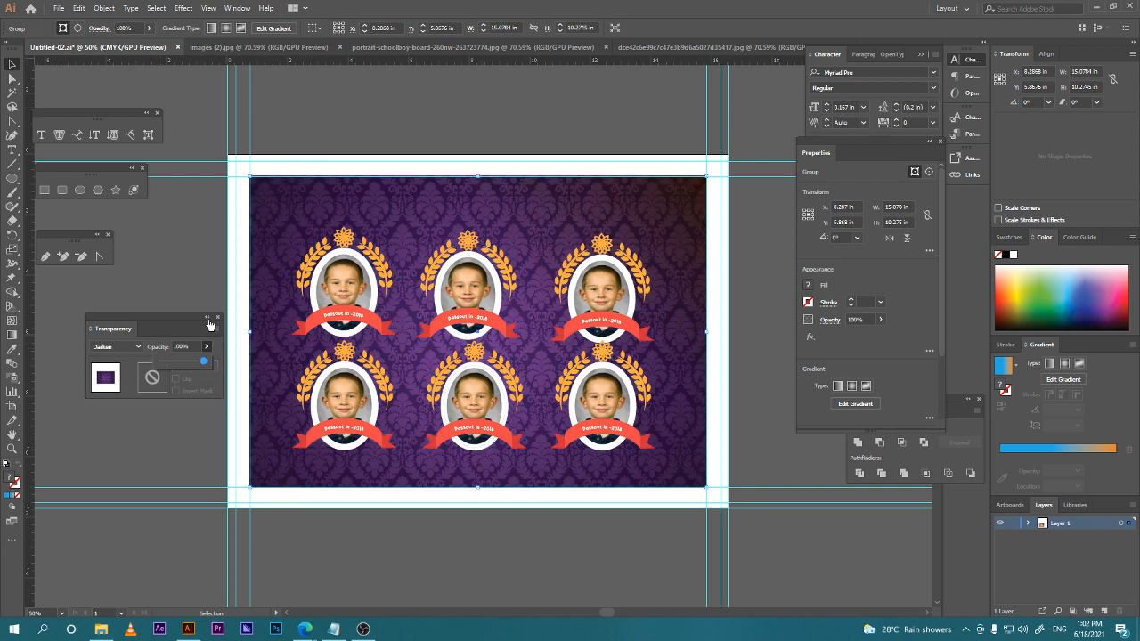
pyautogui.click(207, 317)
# Switch to the Google Meet tab in the browser to read the meeting chat, and return to Illustrator.
pyautogui.moveTo(305, 619)
pyautogui.click(241, 579)
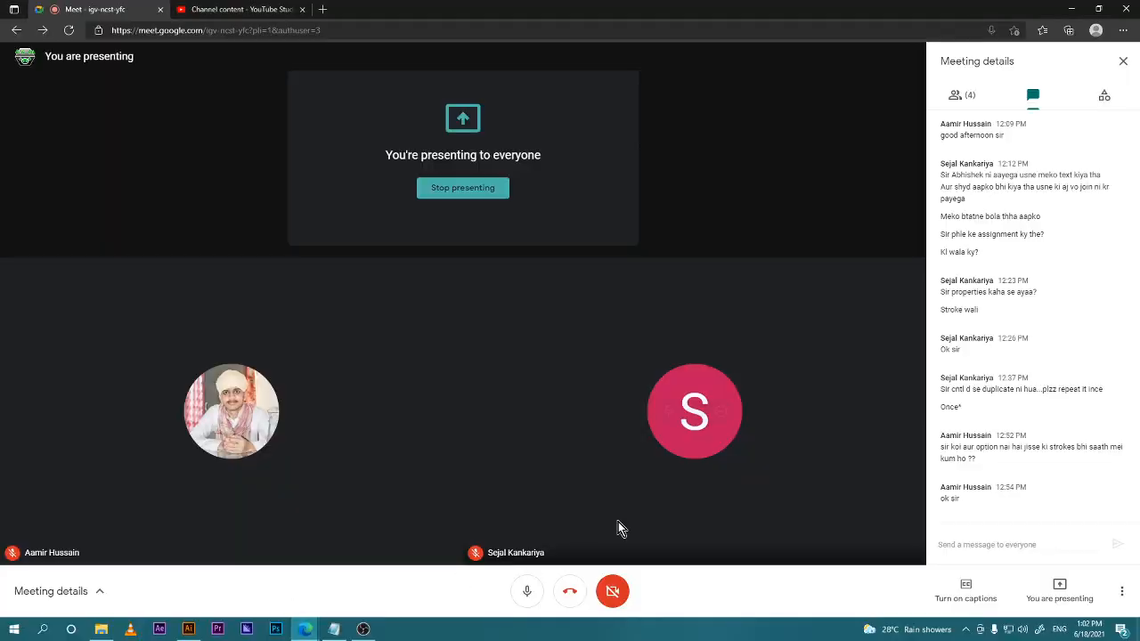
pyautogui.click(202, 628)
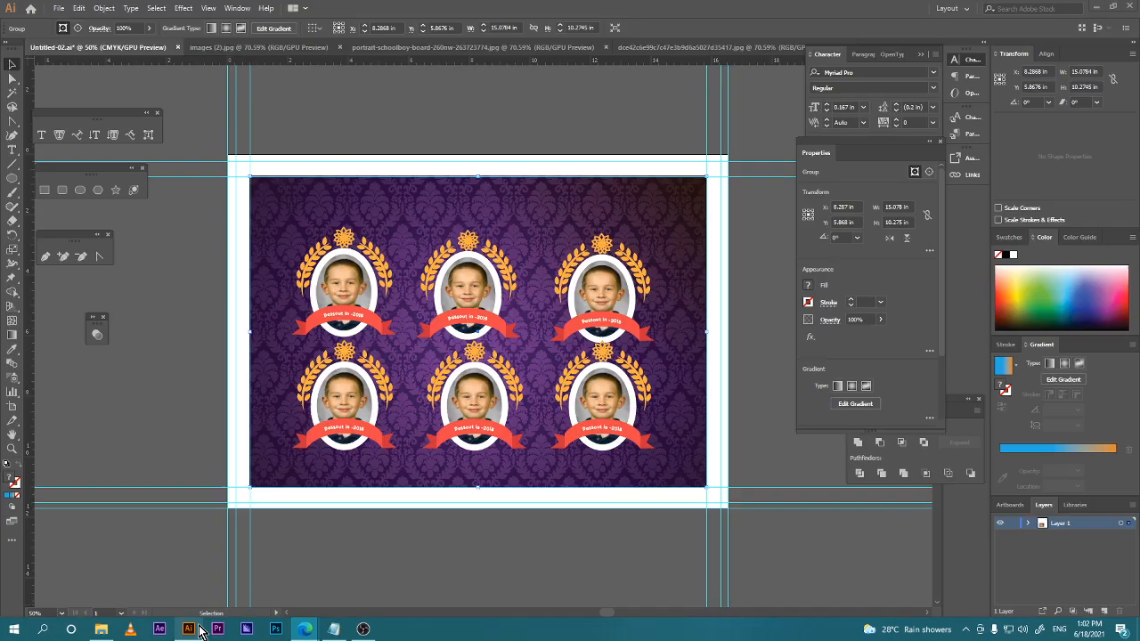
# Deselect the pattern background and save the badge layout document.
pyautogui.click(154, 343)
pyautogui.press('a')
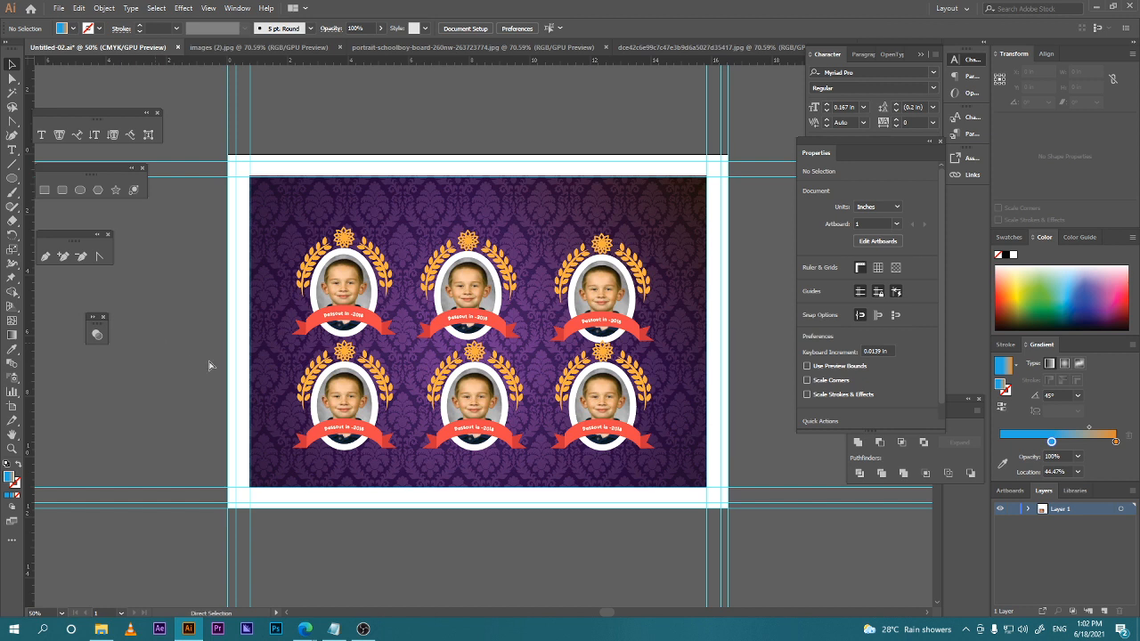
pyautogui.press('v')
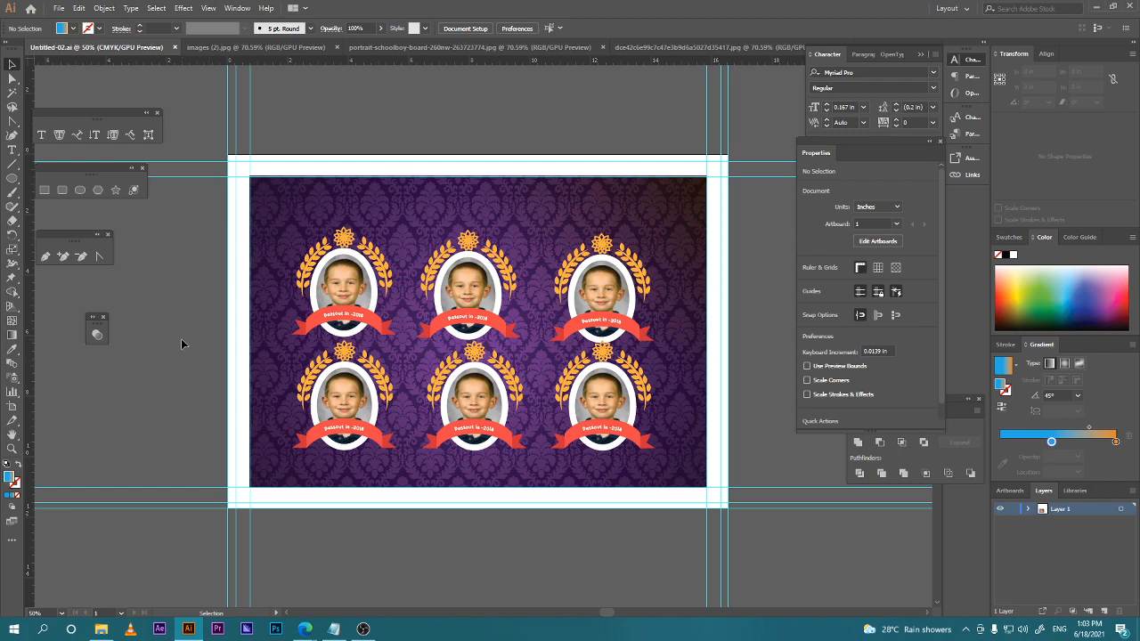
# Check the Google Meet chat in the browser for new questions and go back to Illustrator.
pyautogui.moveTo(305, 629)
pyautogui.click(288, 591)
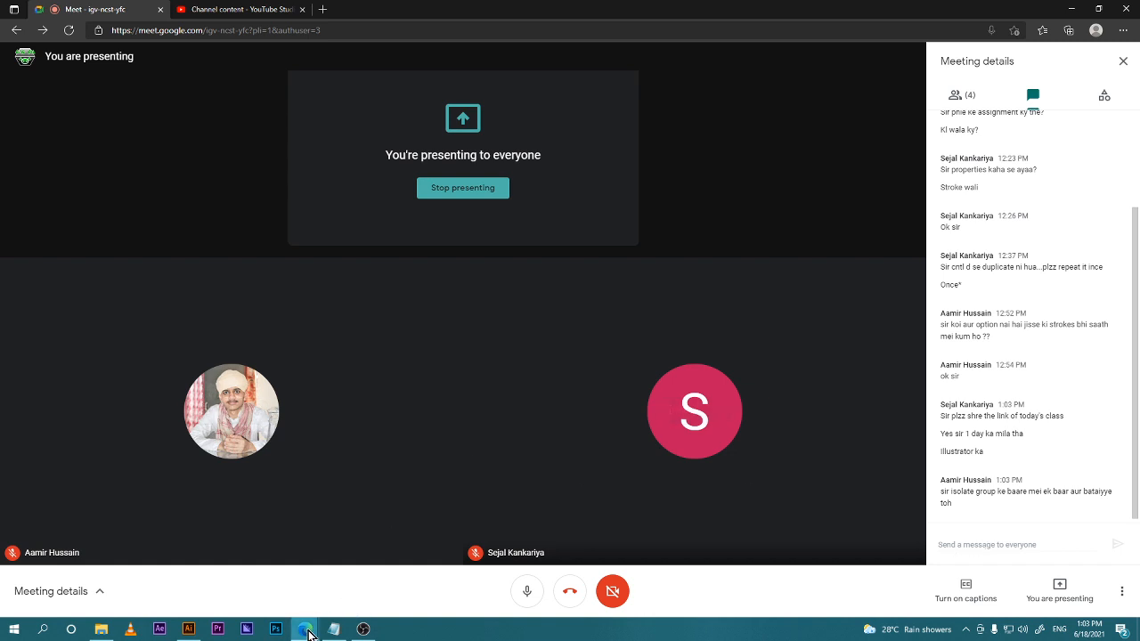
pyautogui.click(186, 632)
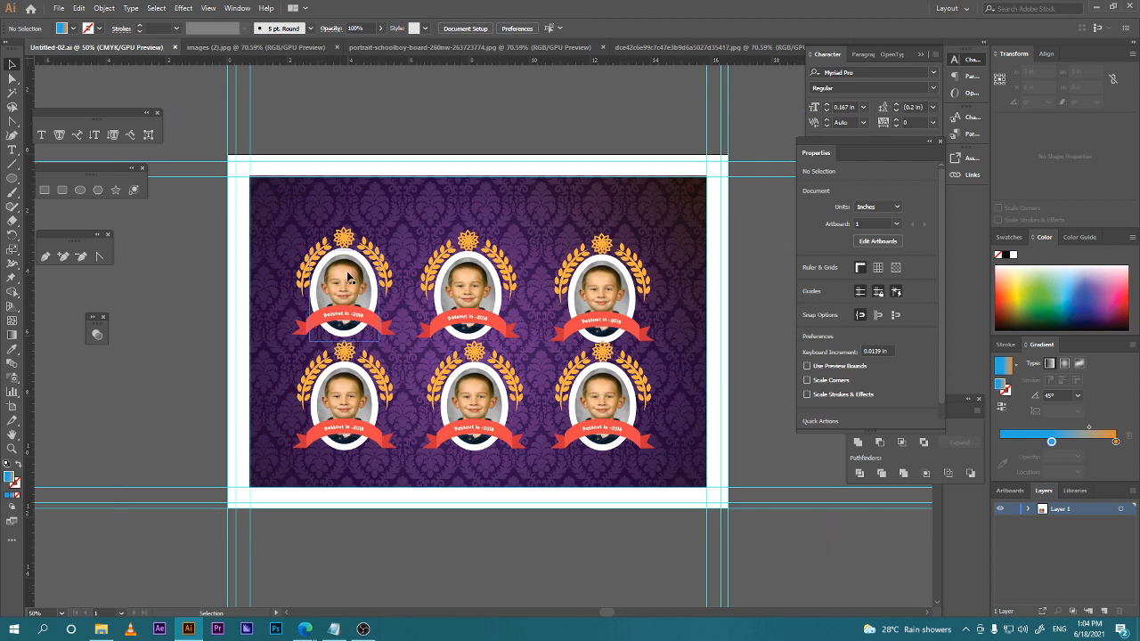
# Isolate the first badge in the upper row, its photo clip group and the image inside it, and exit isolation mode.
pyautogui.click(346, 284)
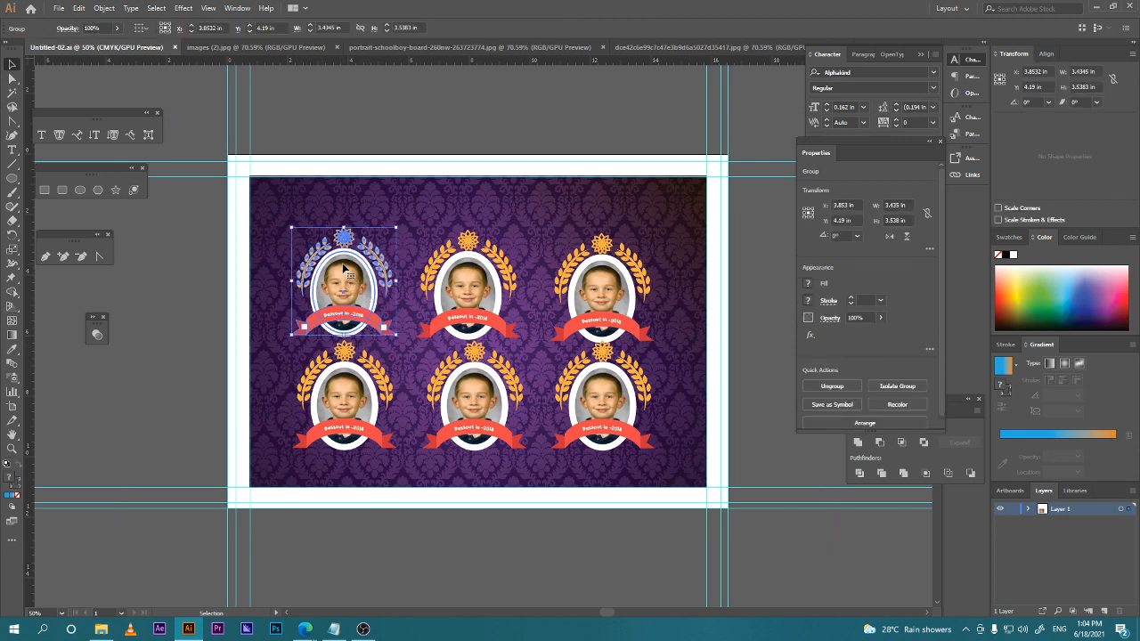
pyautogui.doubleClick(344, 266)
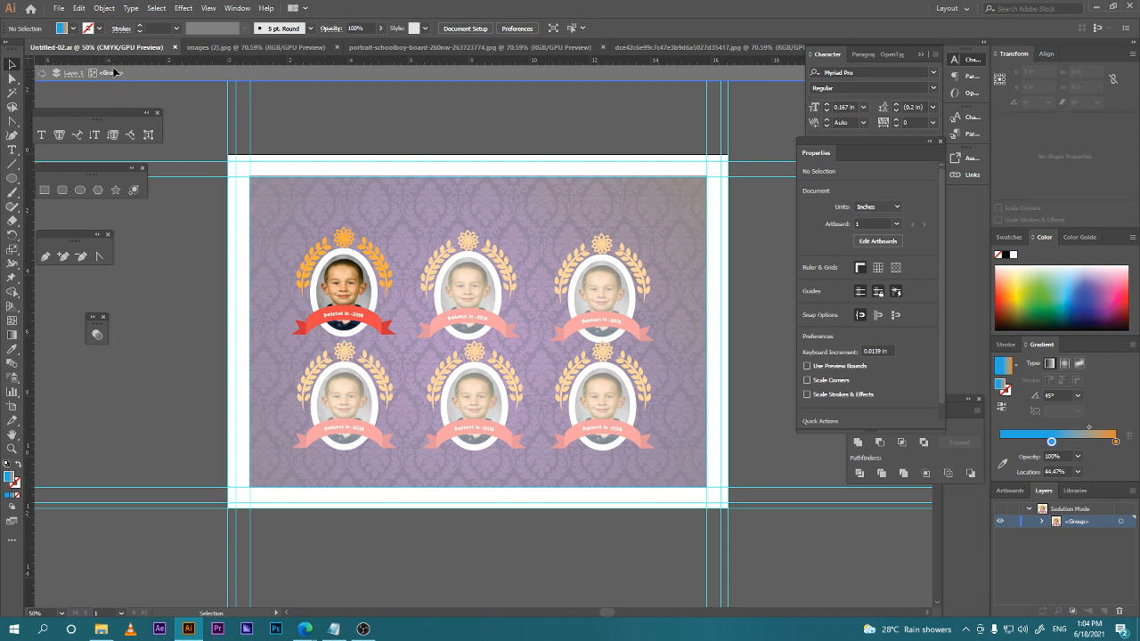
pyautogui.click(357, 266)
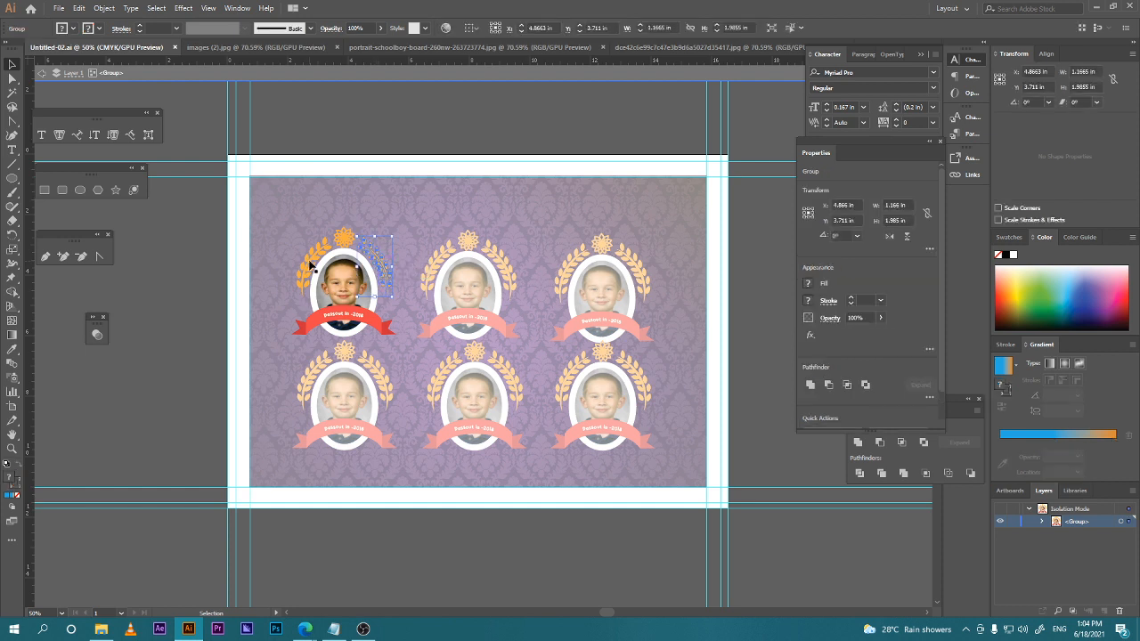
pyautogui.click(347, 274)
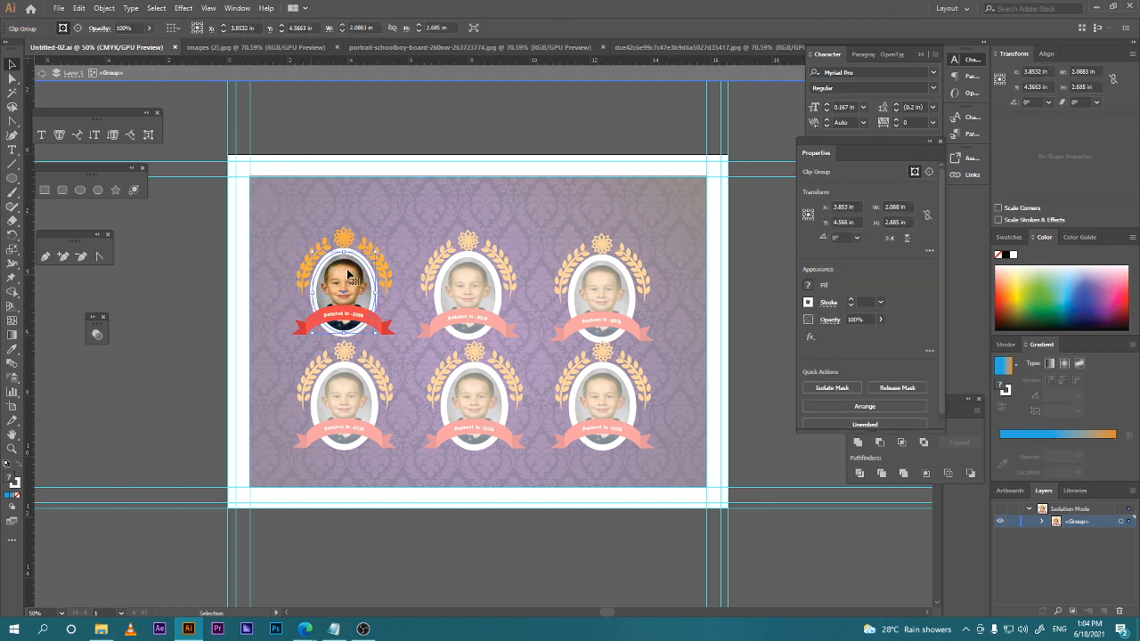
pyautogui.doubleClick(353, 275)
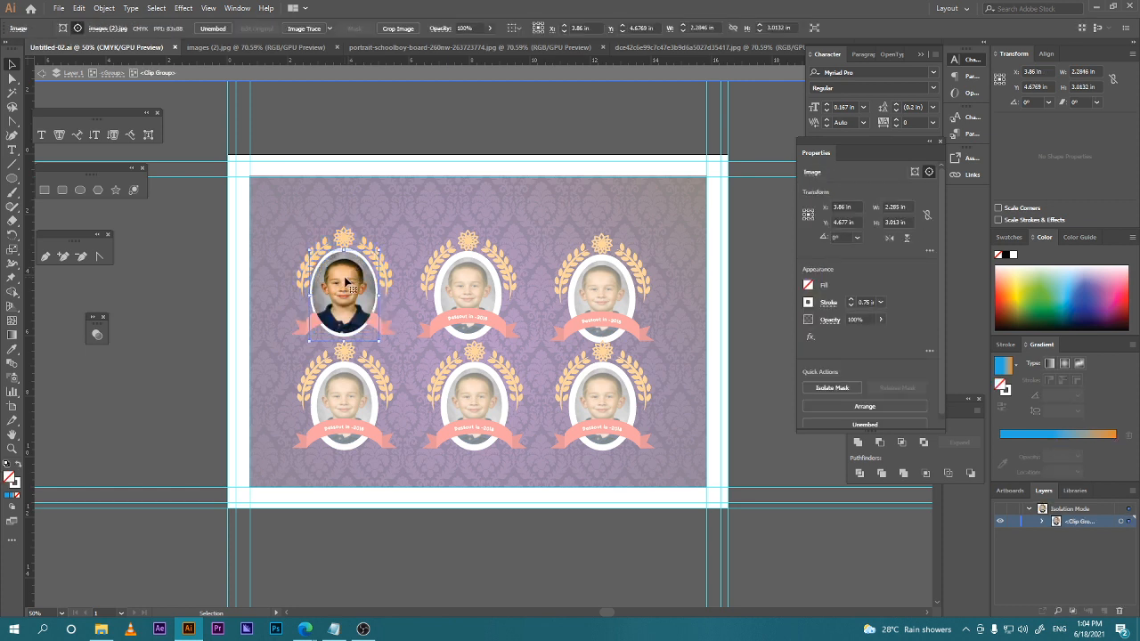
pyautogui.doubleClick(343, 278)
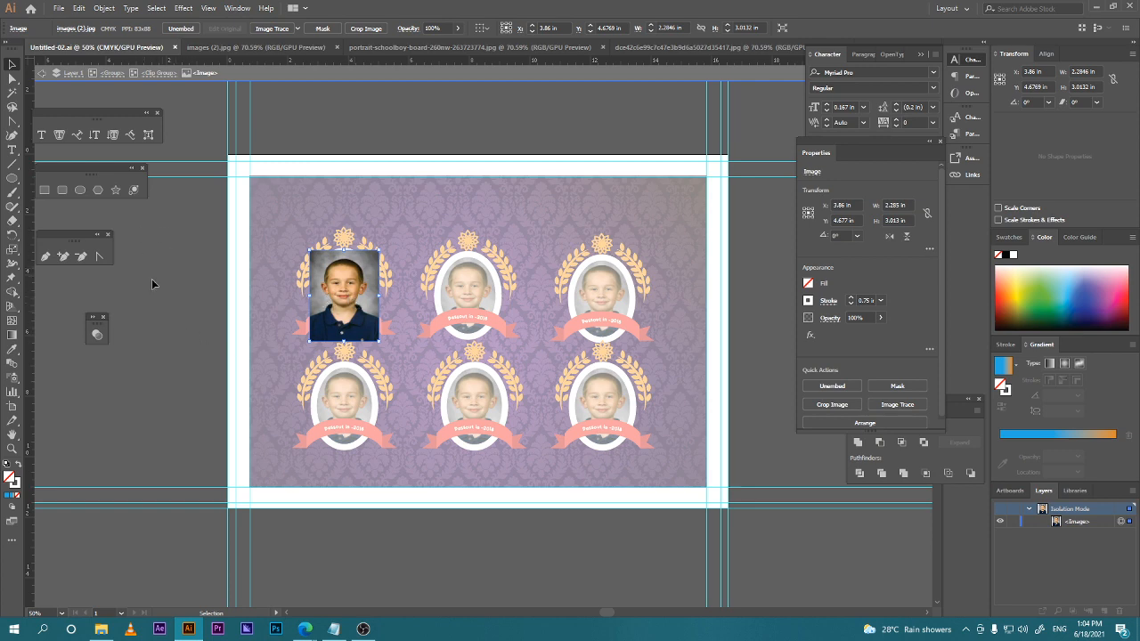
pyautogui.doubleClick(269, 268)
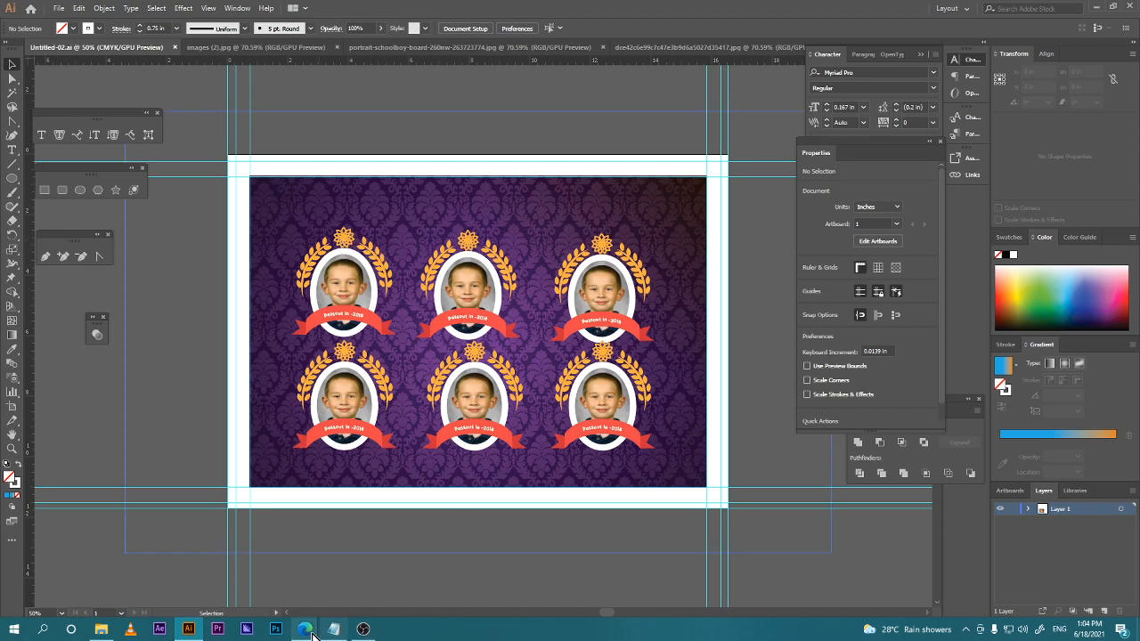
# Switch to Google Meet in the browser to read the last chat messages, and bring up the OBS window.
pyautogui.moveTo(306, 629)
pyautogui.click(270, 592)
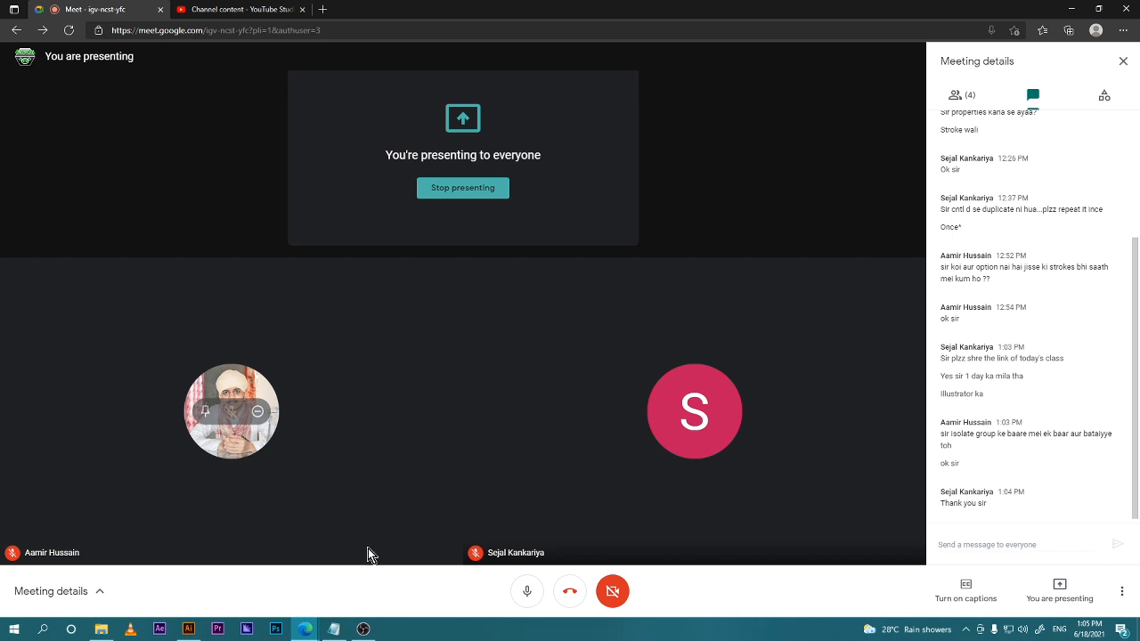
pyautogui.click(363, 629)
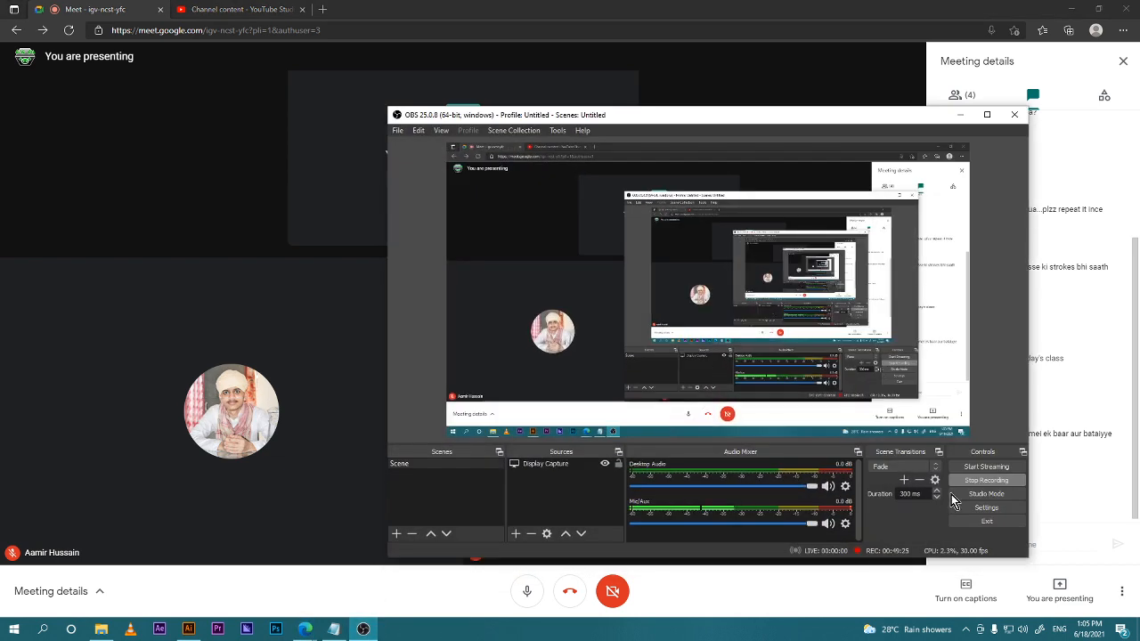